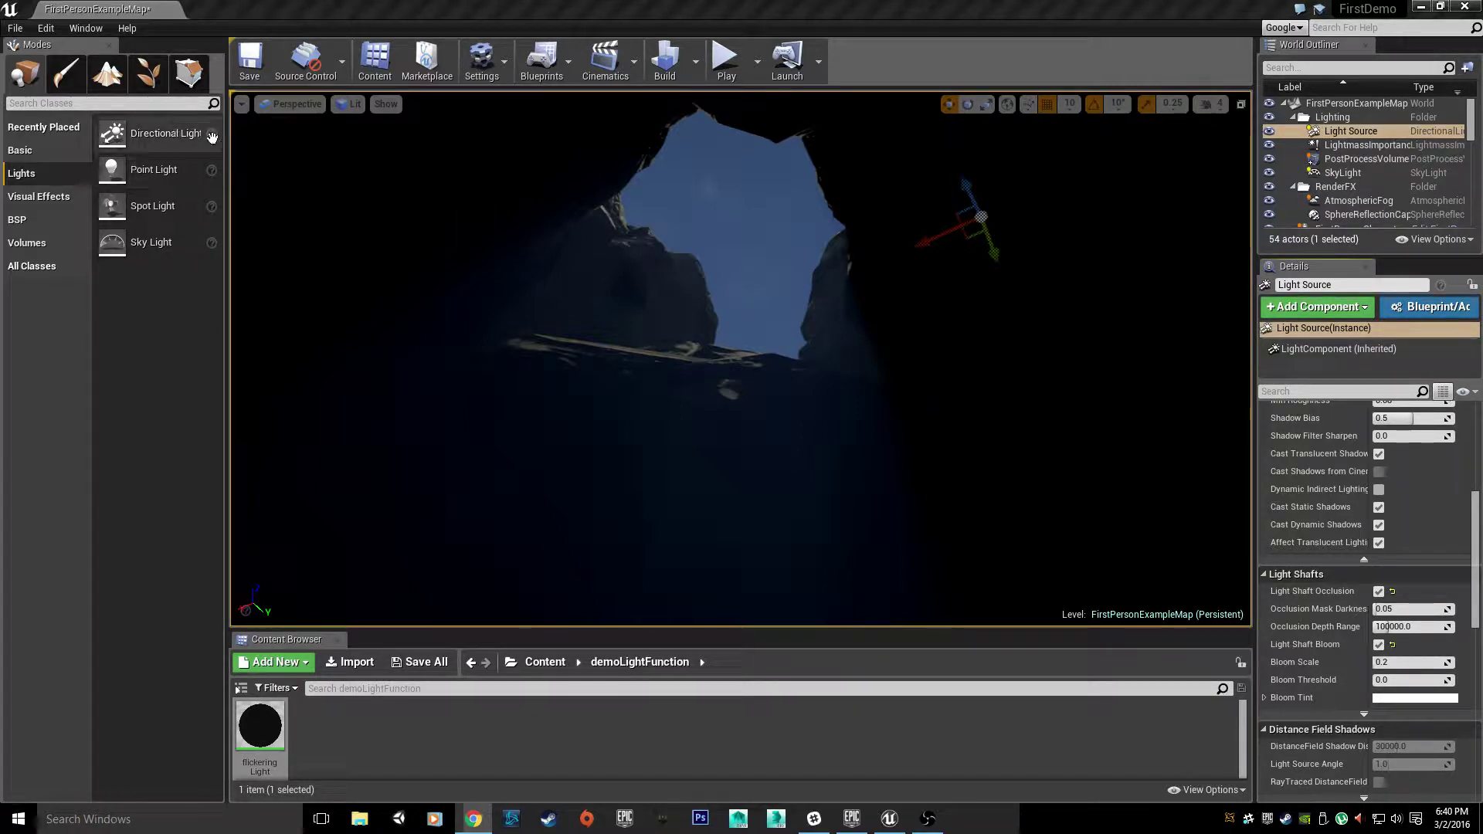
Lower the Light Source along its vertical axis to the grass in front of the cave
{"action": "mouse_move", "coordinate": [742, 355]}
{"action": "right_mouse_down"}
{"action": "mouse_move", "coordinate": [811, 402]}
{"action": "mouse_move", "coordinate": [780, 433]}
{"action": "mouse_move", "coordinate": [734, 401]}
{"action": "mouse_move", "coordinate": [726, 421]}
{"action": "mouse_move", "coordinate": [726, 378]}
{"action": "right_mouse_up"}
{"action": "mouse_move", "coordinate": [860, 275]}
{"action": "right_mouse_down"}
{"action": "mouse_move", "coordinate": [846, 274]}
{"action": "mouse_move", "coordinate": [860, 274]}
{"action": "right_mouse_up"}
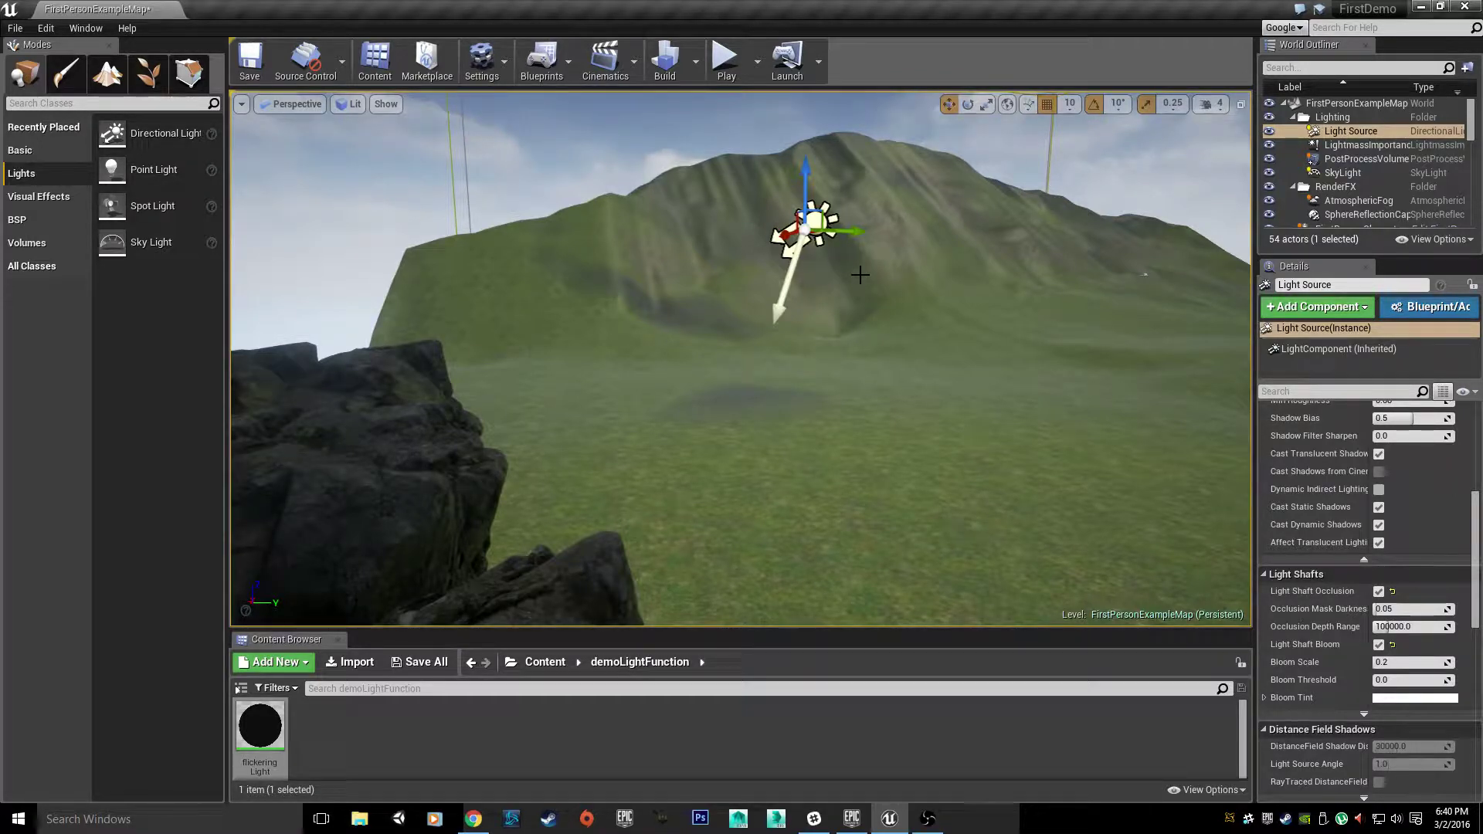
{"action": "left_click_drag", "start_coordinate": [805, 179], "coordinate": [804, 649]}
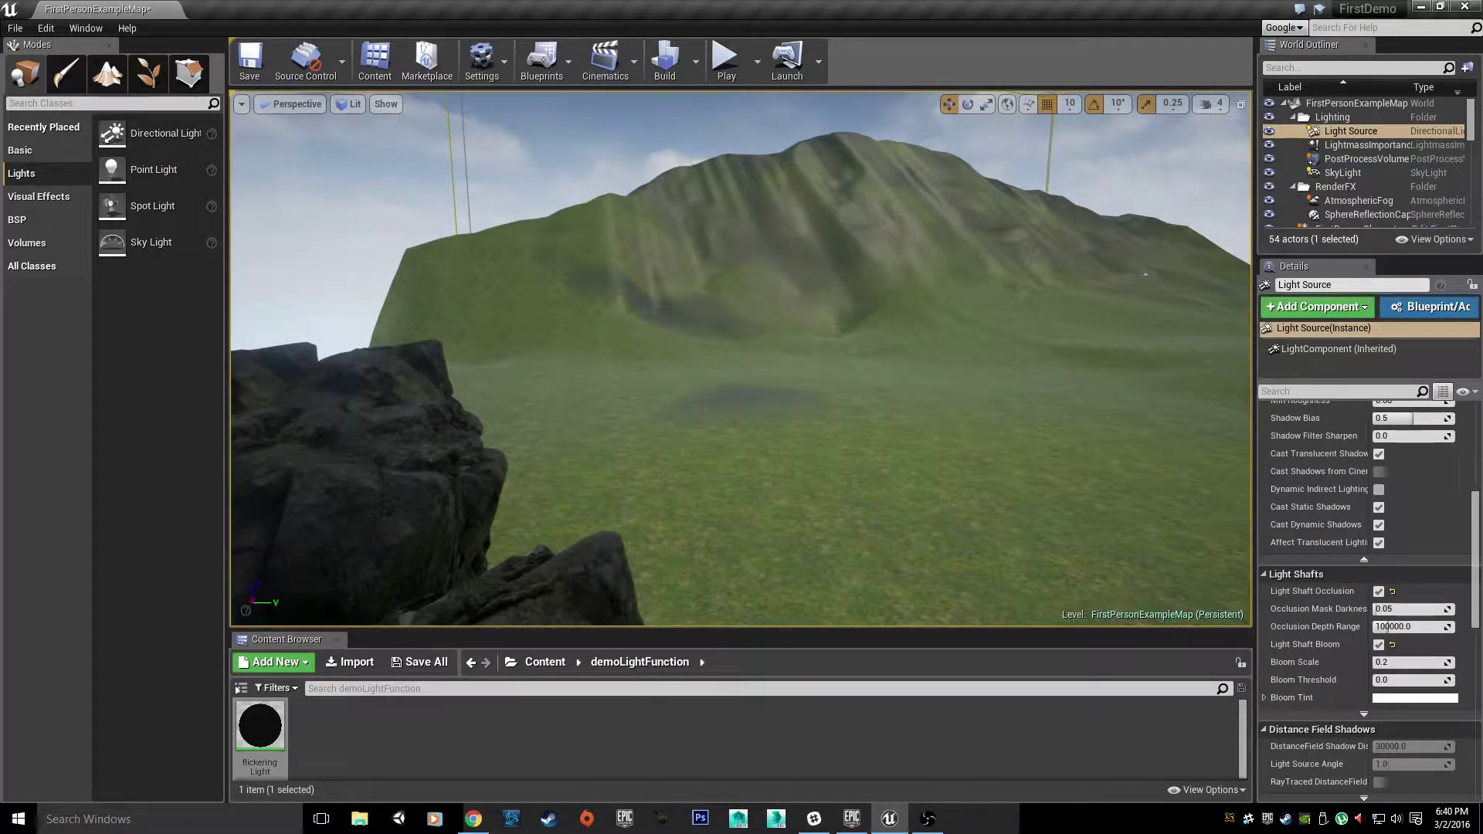
{"action": "mouse_move", "coordinate": [856, 255]}
{"action": "right_mouse_down"}
{"action": "mouse_move", "coordinate": [856, 448]}
{"action": "mouse_move", "coordinate": [856, 255]}
{"action": "right_mouse_up"}
{"action": "key", "text": "w"}
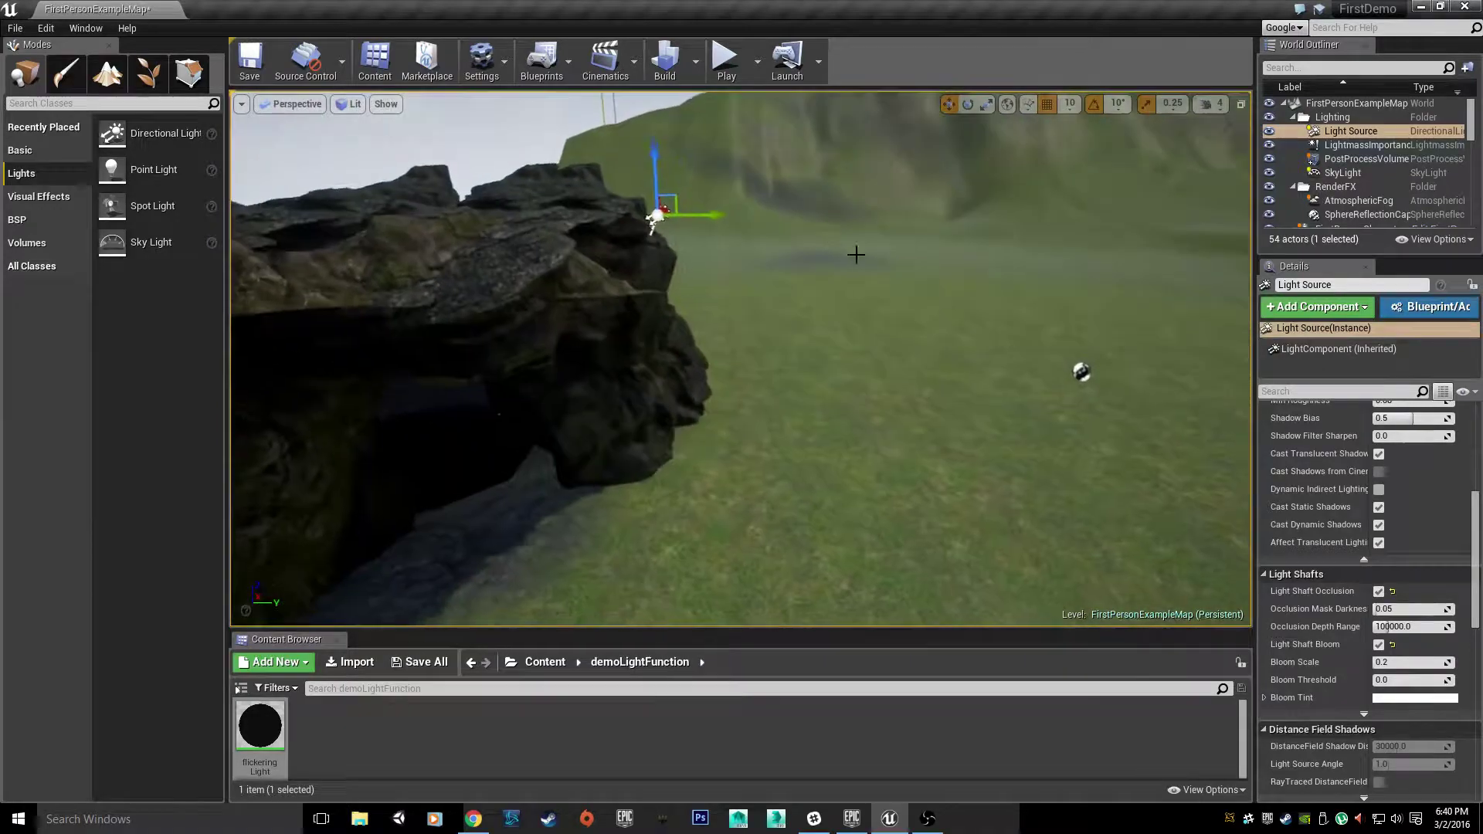
{"action": "left_click_drag", "start_coordinate": [654, 149], "coordinate": [666, 622]}
{"action": "right_click_drag", "start_coordinate": [666, 623], "coordinate": [641, 680]}
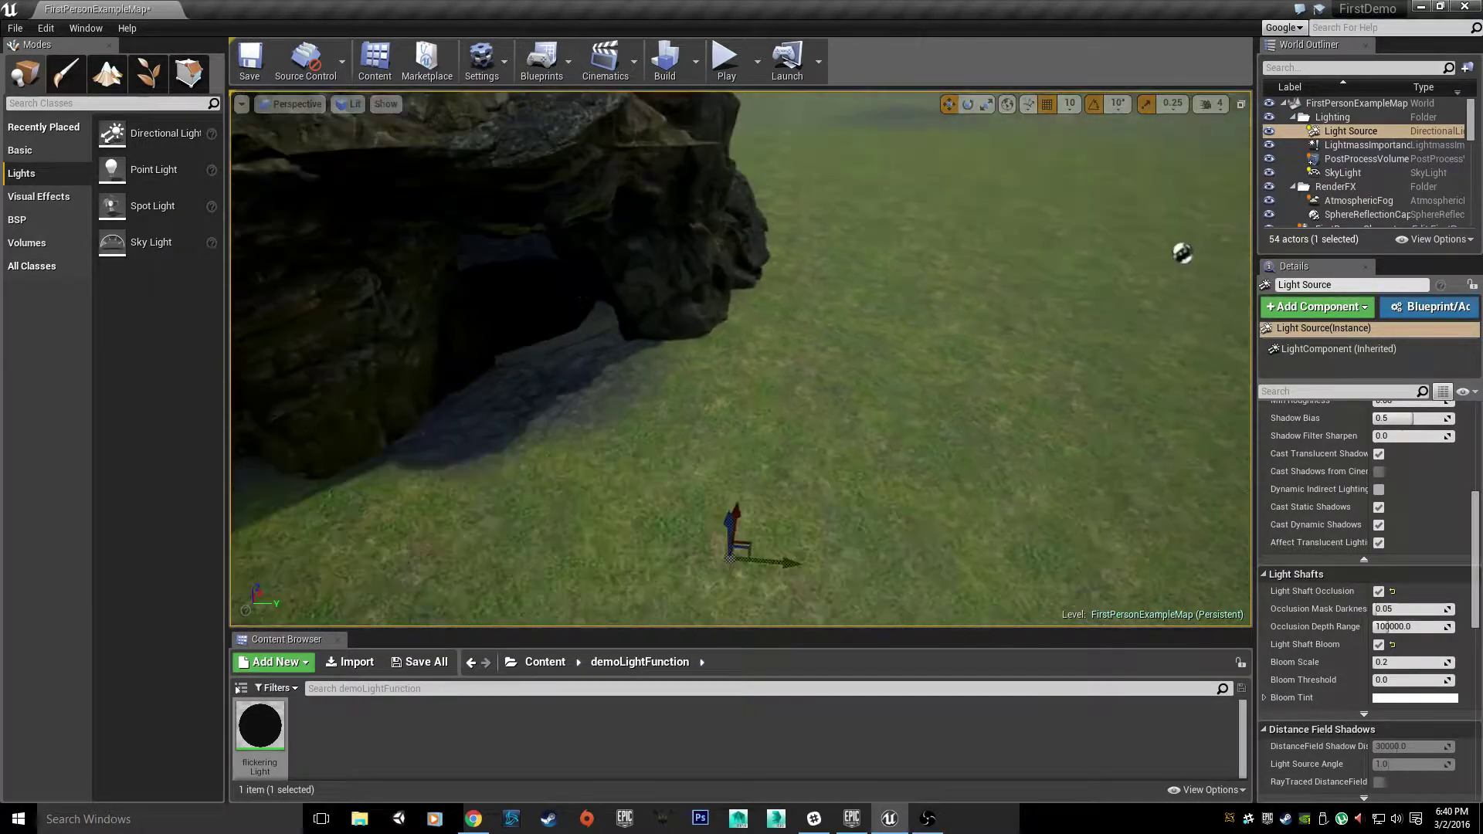
Raise the Light Source back above the rocks and shift it along the Y axis away from the cave
{"action": "key", "text": "s"}
{"action": "right_click_drag", "start_coordinate": [893, 556], "coordinate": [893, 445]}
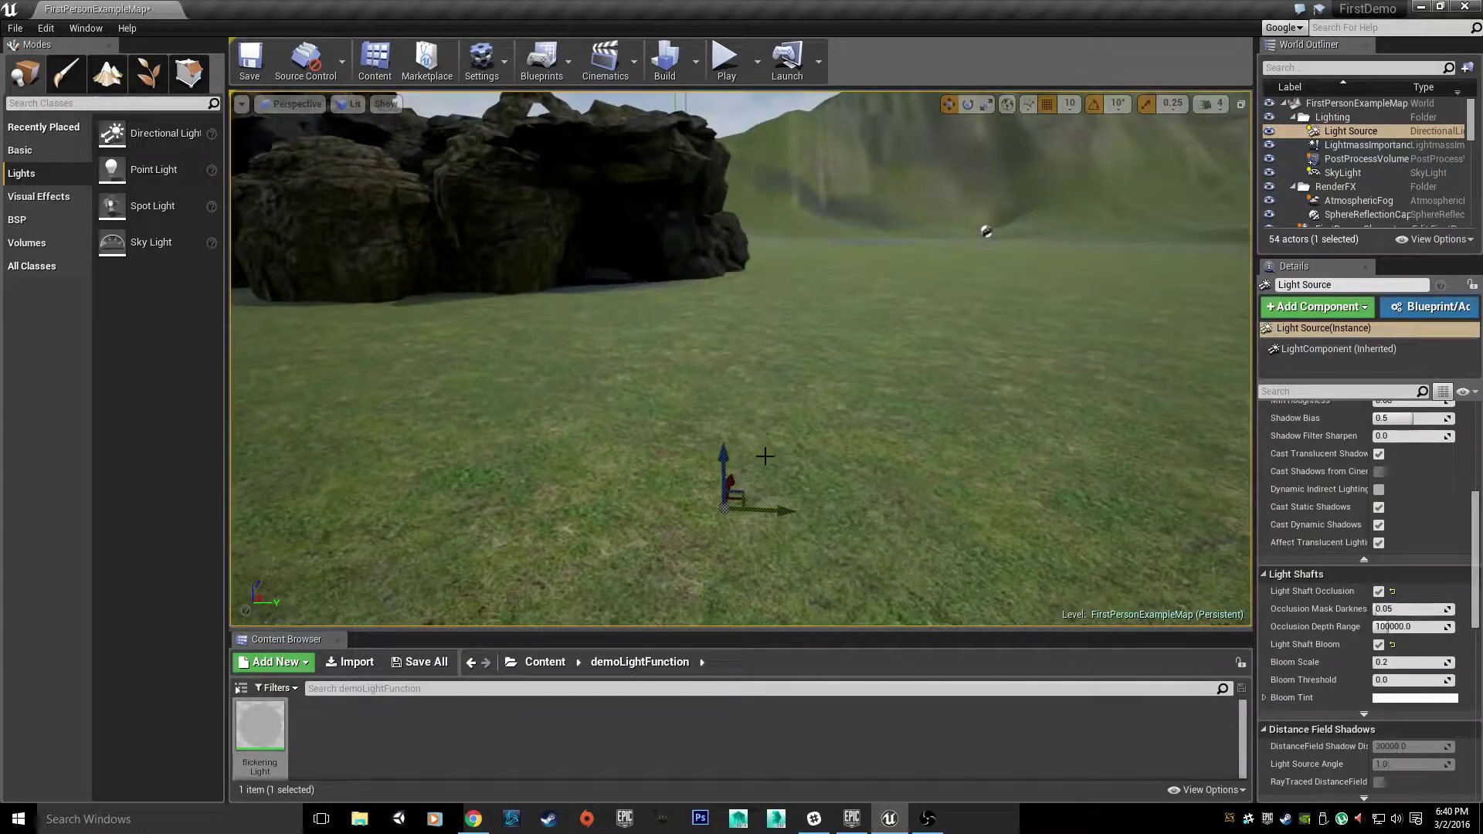
{"action": "left_click_drag", "start_coordinate": [724, 457], "coordinate": [725, 99]}
{"action": "right_click_drag", "start_coordinate": [727, 104], "coordinate": [795, 253]}
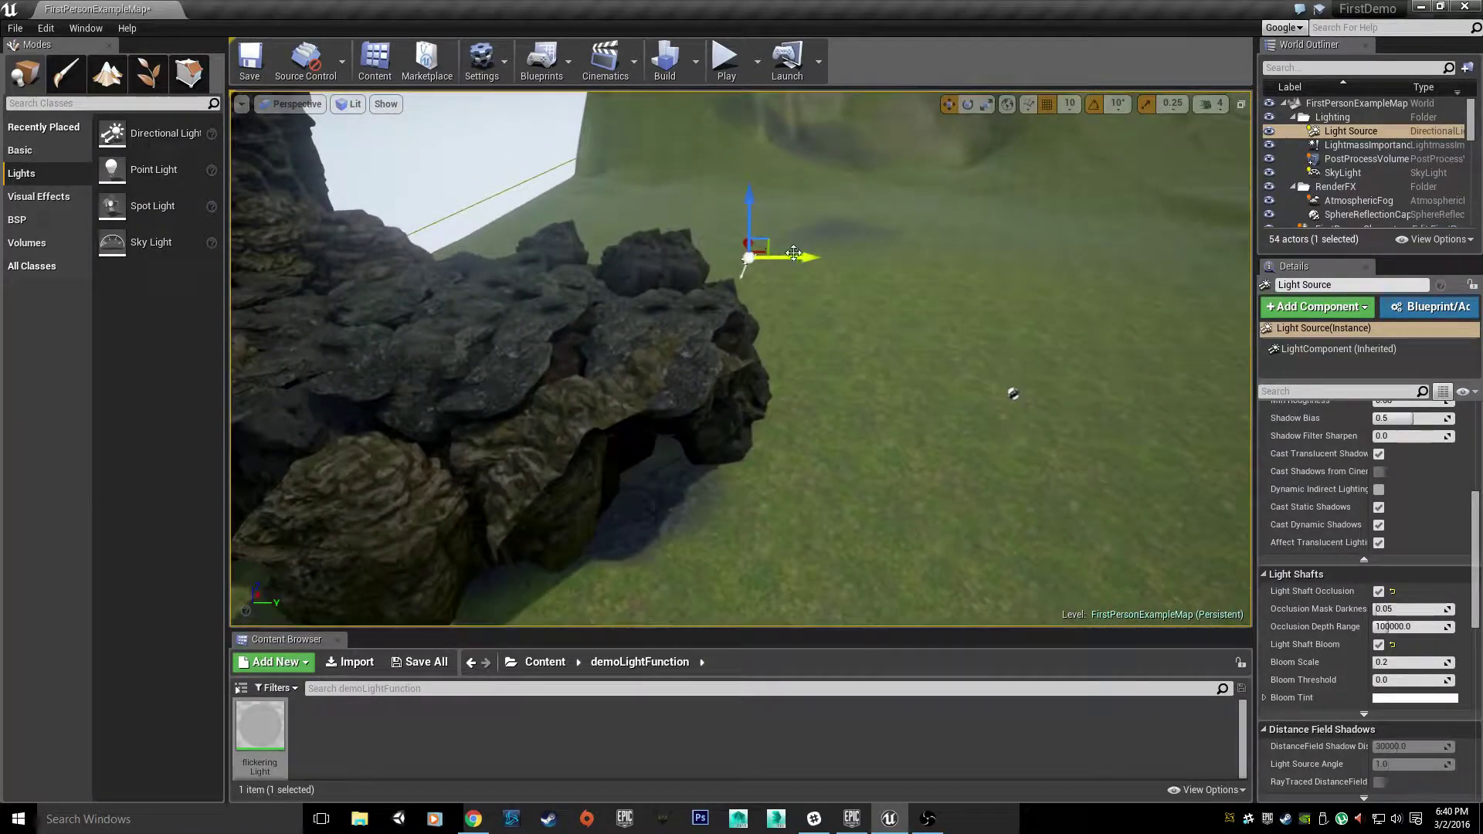
{"action": "left_click_drag", "start_coordinate": [794, 254], "coordinate": [942, 263]}
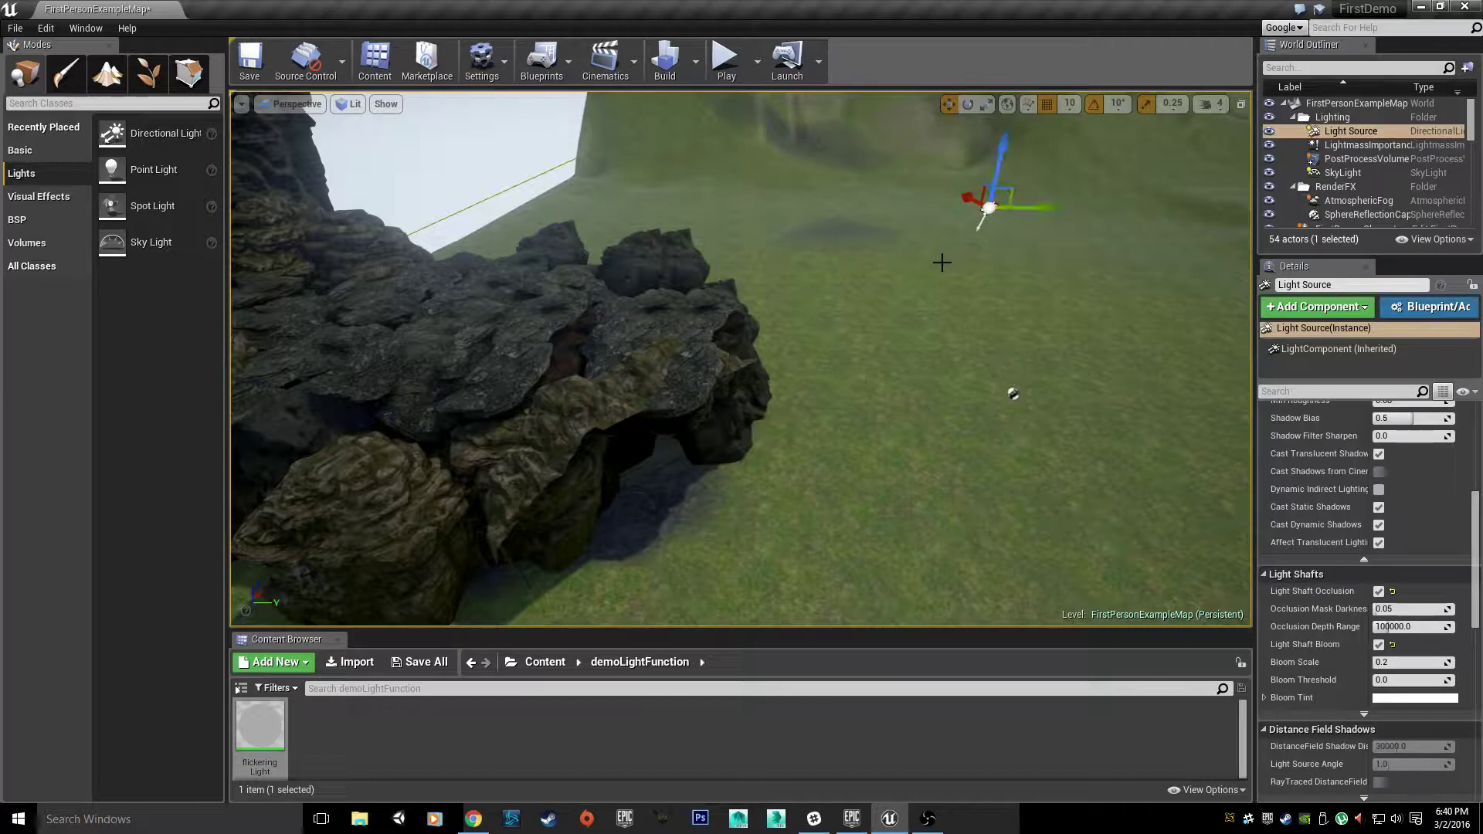
Rotate the Light Source about its vertical axis and move it across the ground plane beside the rocks
{"action": "right_click_drag", "start_coordinate": [942, 263], "coordinate": [871, 348]}
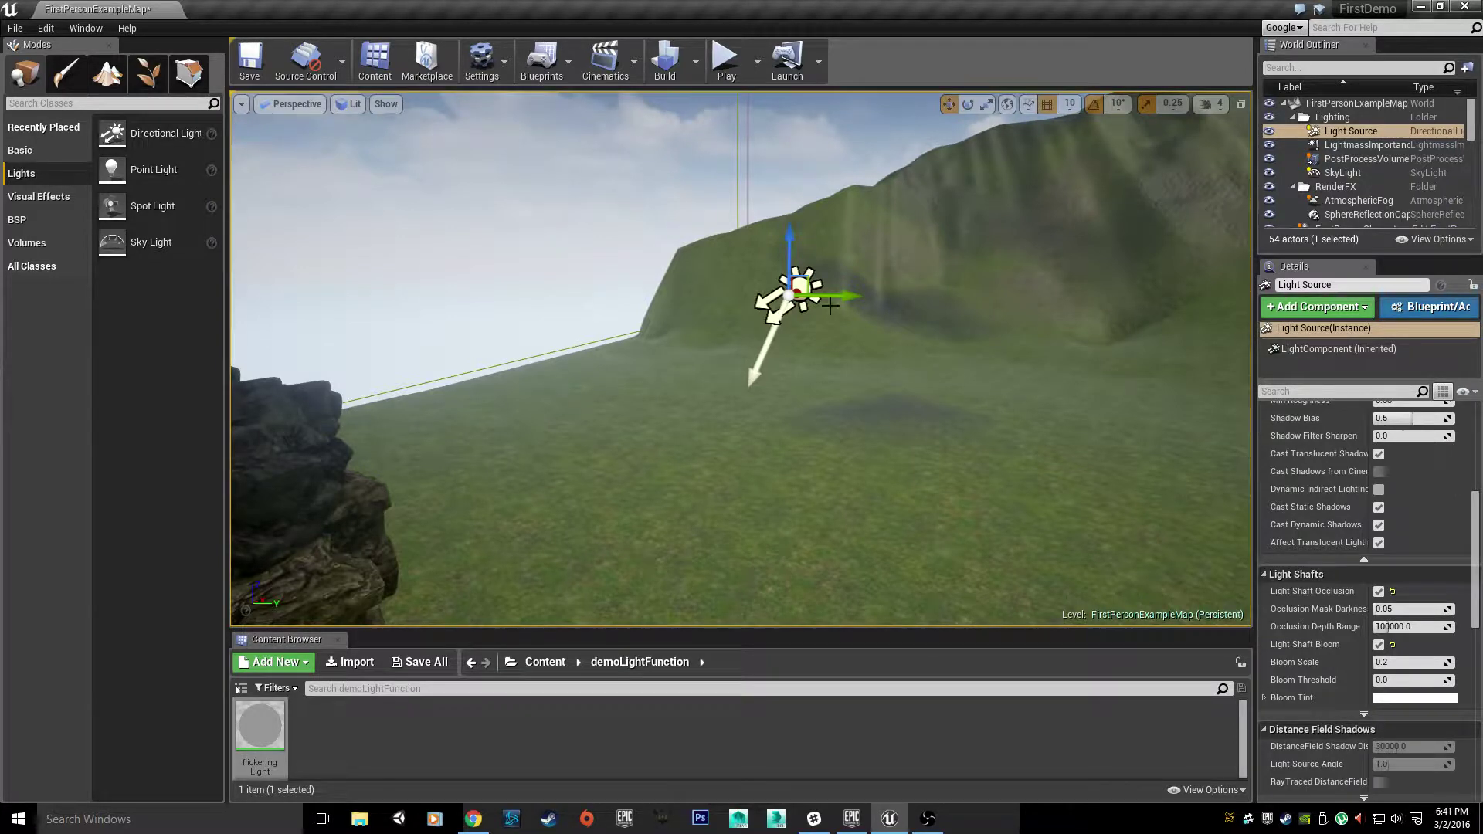
{"action": "right_click_drag", "start_coordinate": [830, 306], "coordinate": [1030, 91]}
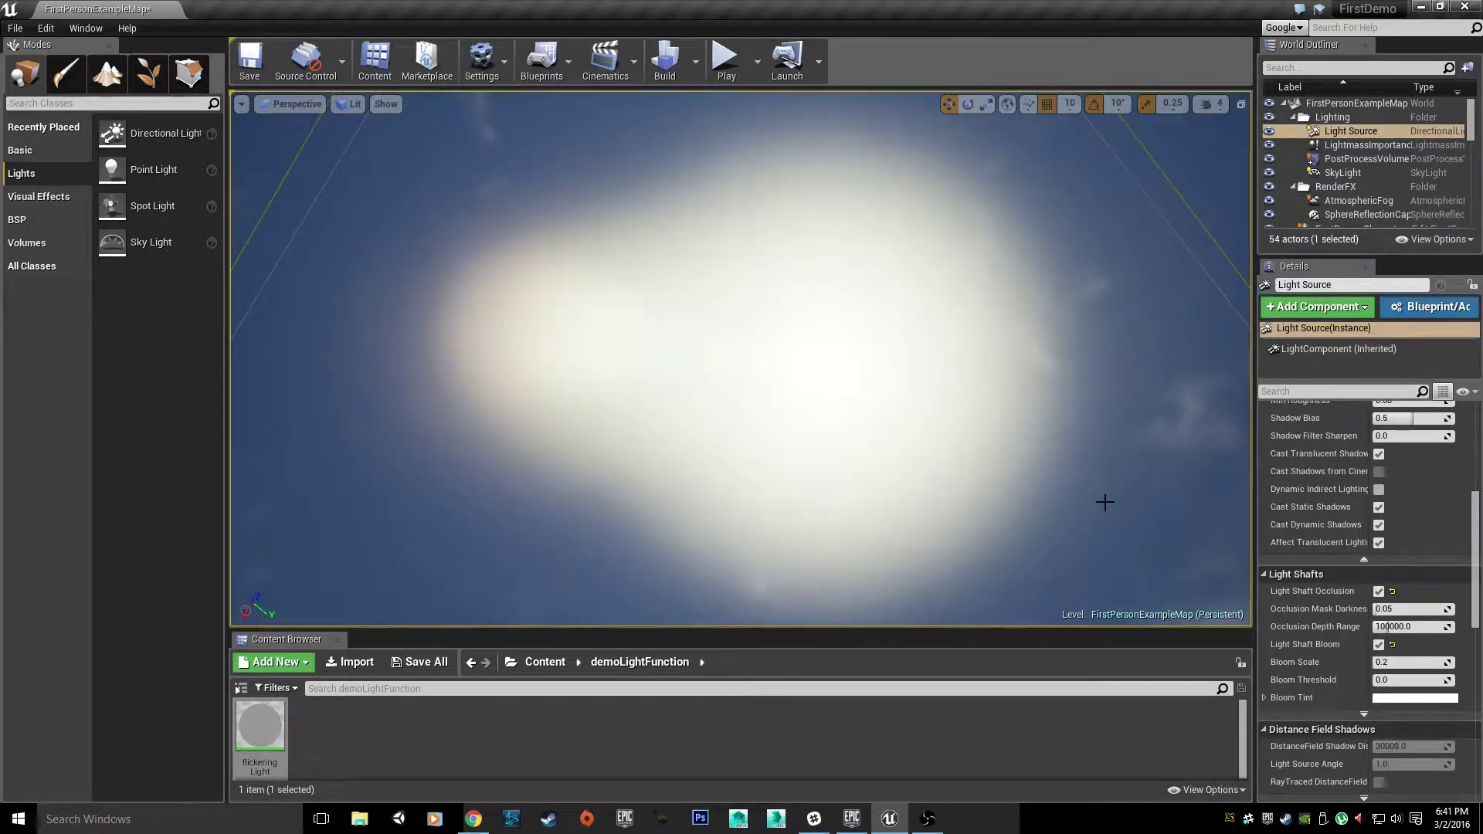
{"action": "right_click_drag", "start_coordinate": [1066, 427], "coordinate": [889, 523]}
{"action": "key", "text": "e"}
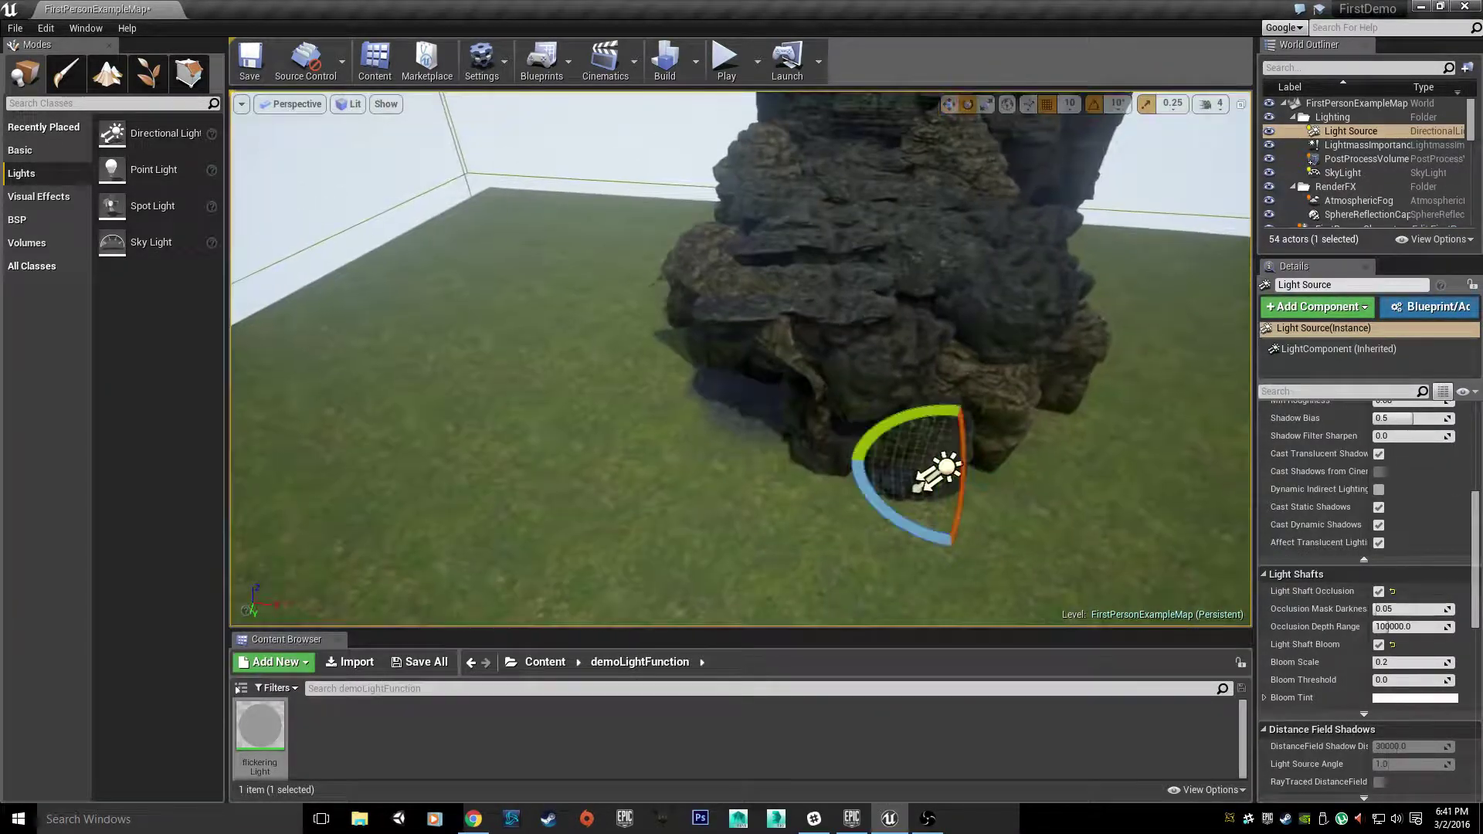
{"action": "mouse_move", "coordinate": [1035, 486]}
{"action": "left_mouse_down"}
{"action": "mouse_move", "coordinate": [1035, 417]}
{"action": "mouse_move", "coordinate": [1040, 526]}
{"action": "mouse_move", "coordinate": [1041, 509]}
{"action": "left_mouse_up"}
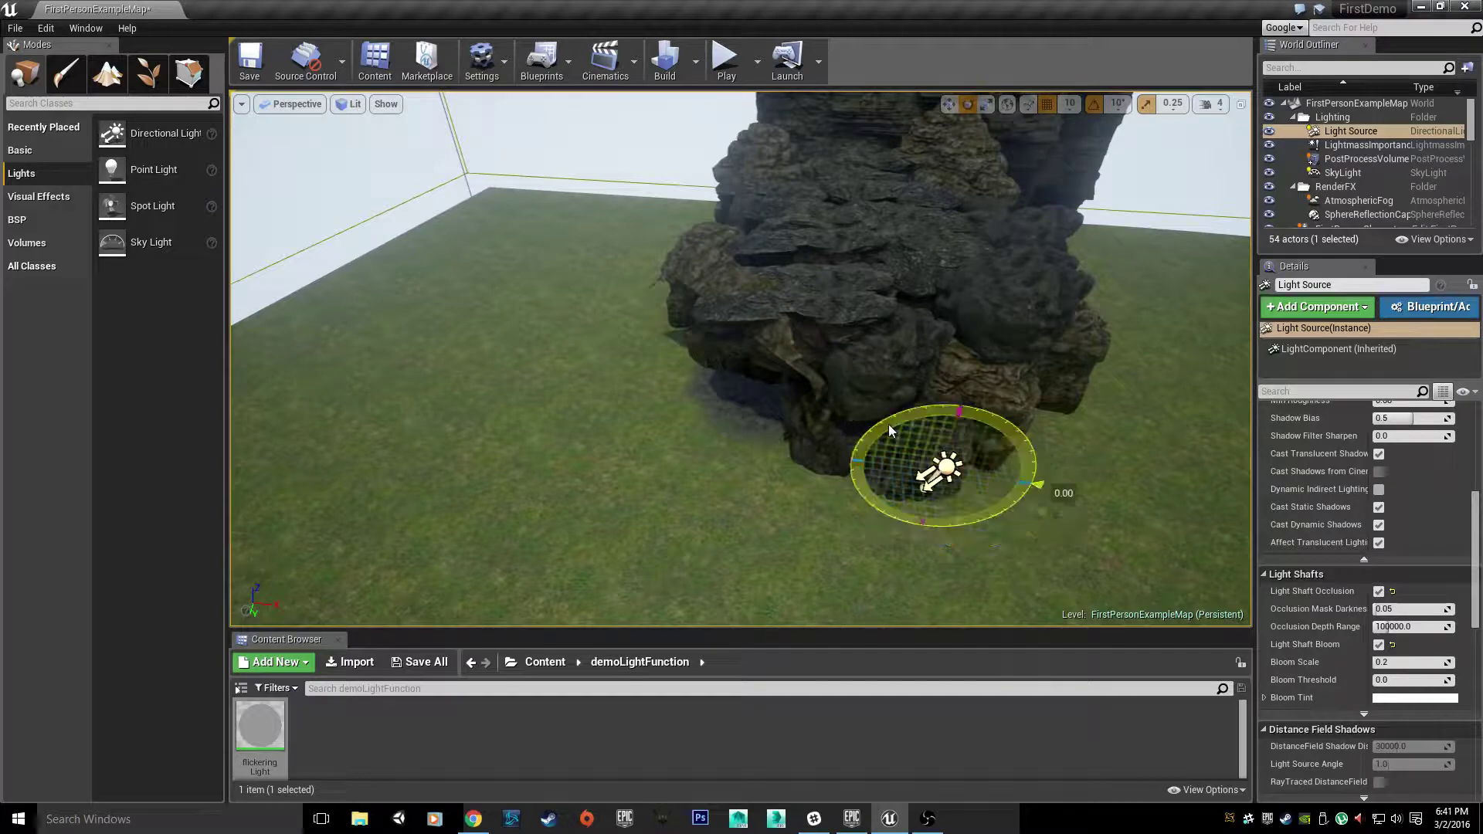
{"action": "right_click_drag", "start_coordinate": [890, 430], "coordinate": [863, 522]}
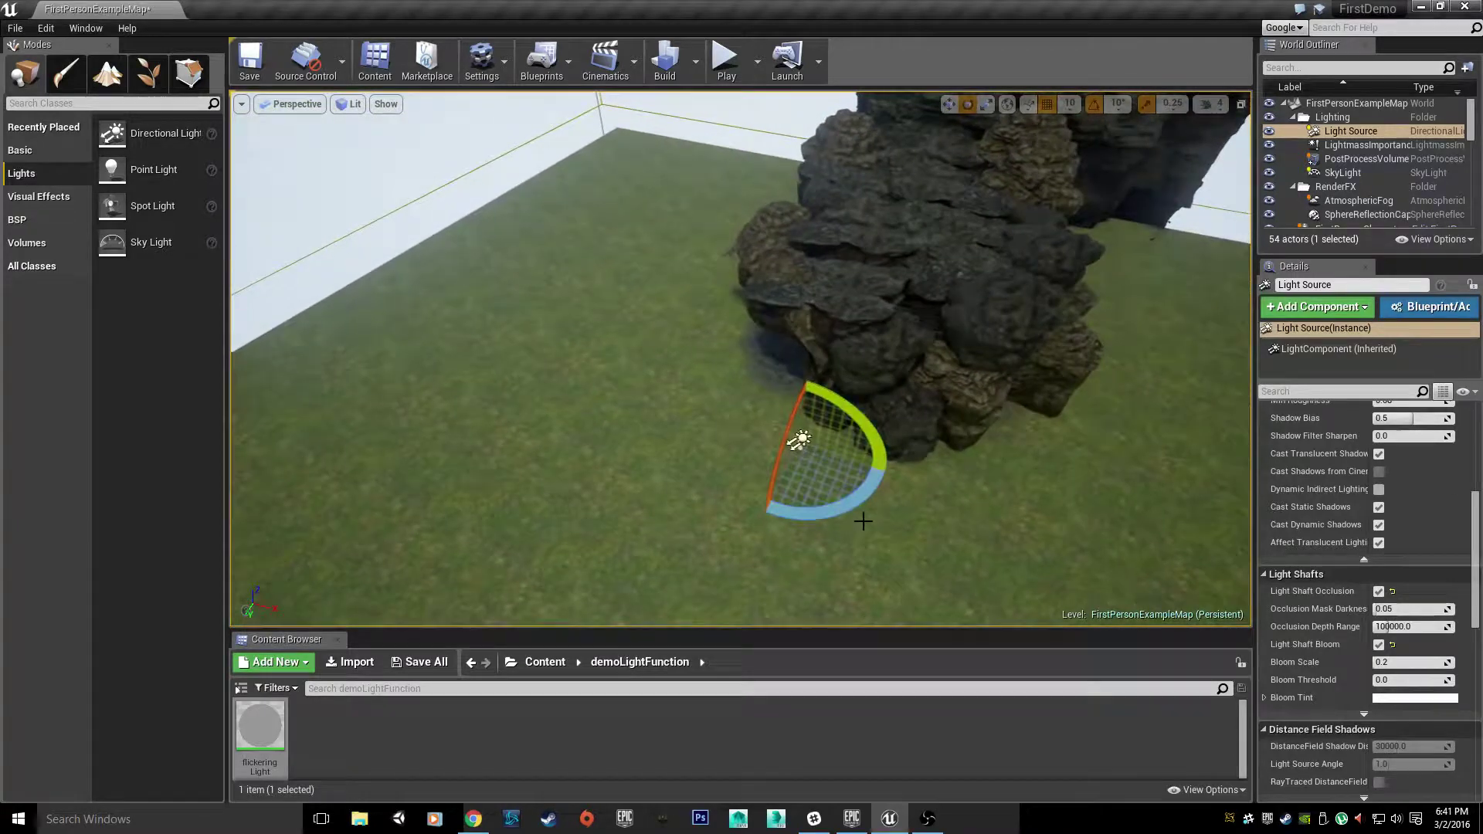
{"action": "left_click_drag", "start_coordinate": [854, 505], "coordinate": [889, 466]}
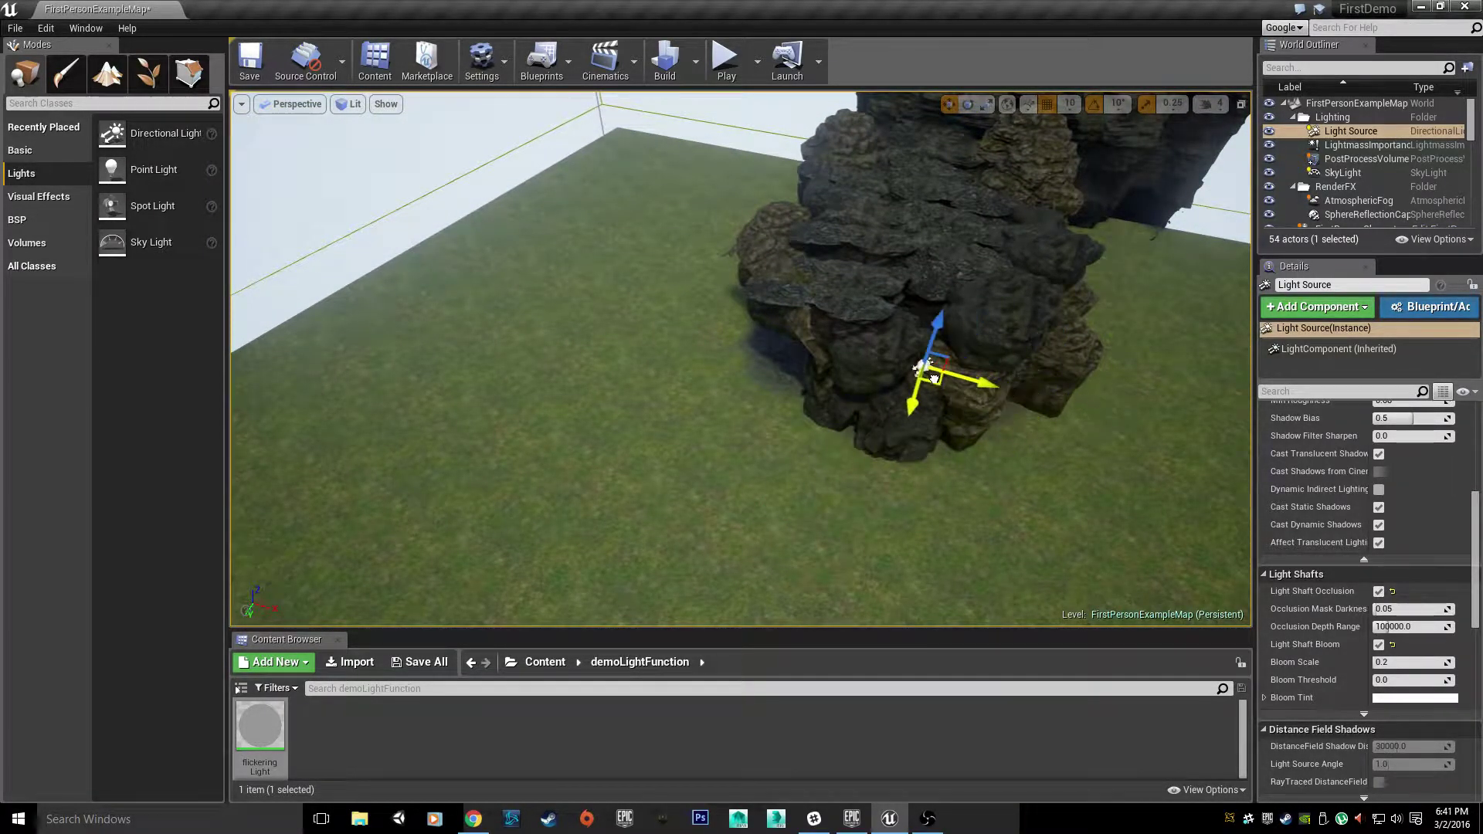
{"action": "right_click_drag", "start_coordinate": [951, 375], "coordinate": [917, 401]}
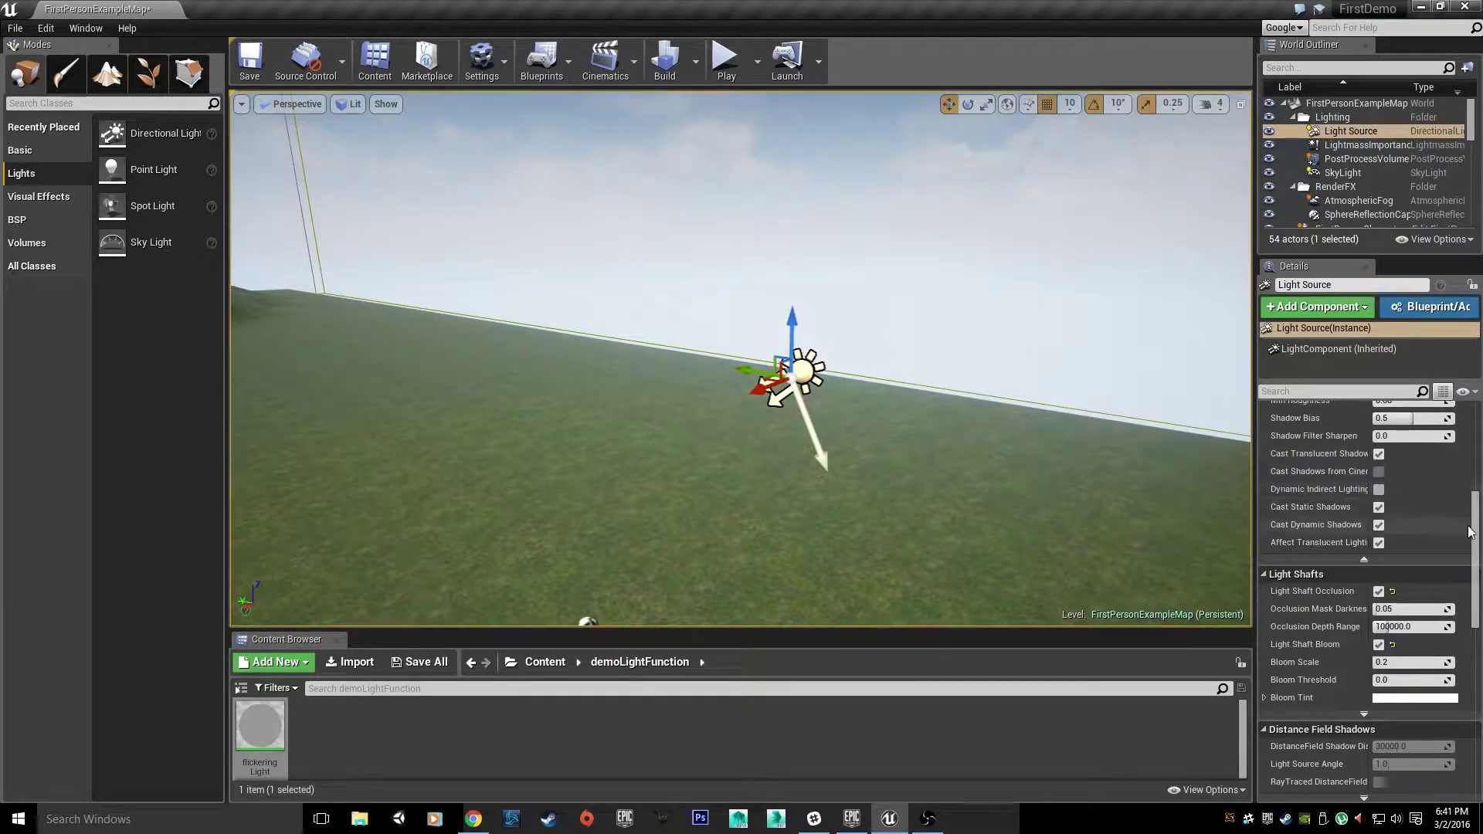
Set the Light Source's intensity to 5 and view the brighter scene
{"action": "scroll", "coordinate": [1408, 495], "scroll_direction": "up", "scroll_amount": 5}
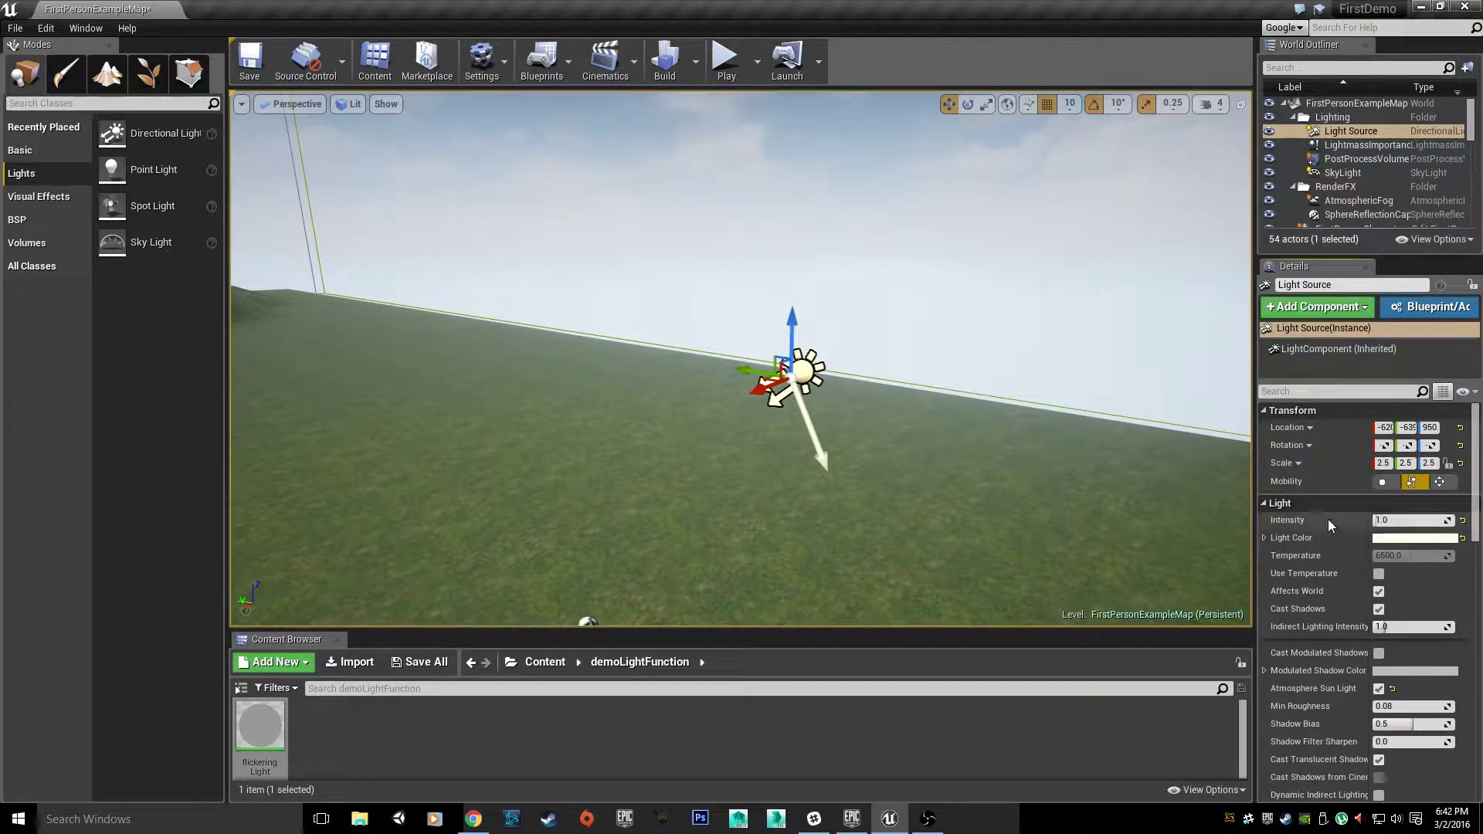
{"action": "left_click", "coordinate": [1401, 520]}
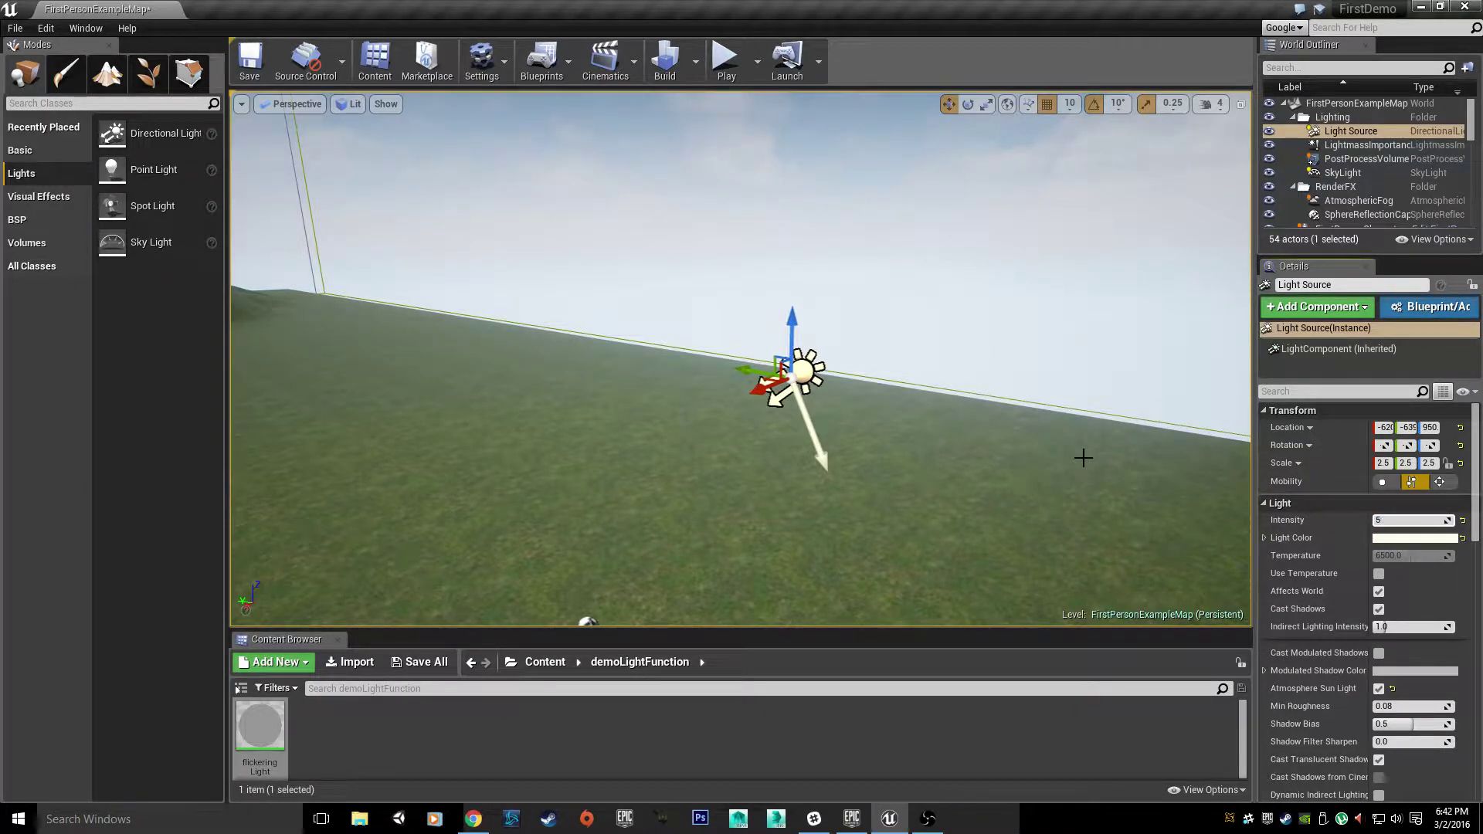
{"action": "key", "text": "Return"}
{"action": "right_click_drag", "start_coordinate": [947, 391], "coordinate": [966, 418]}
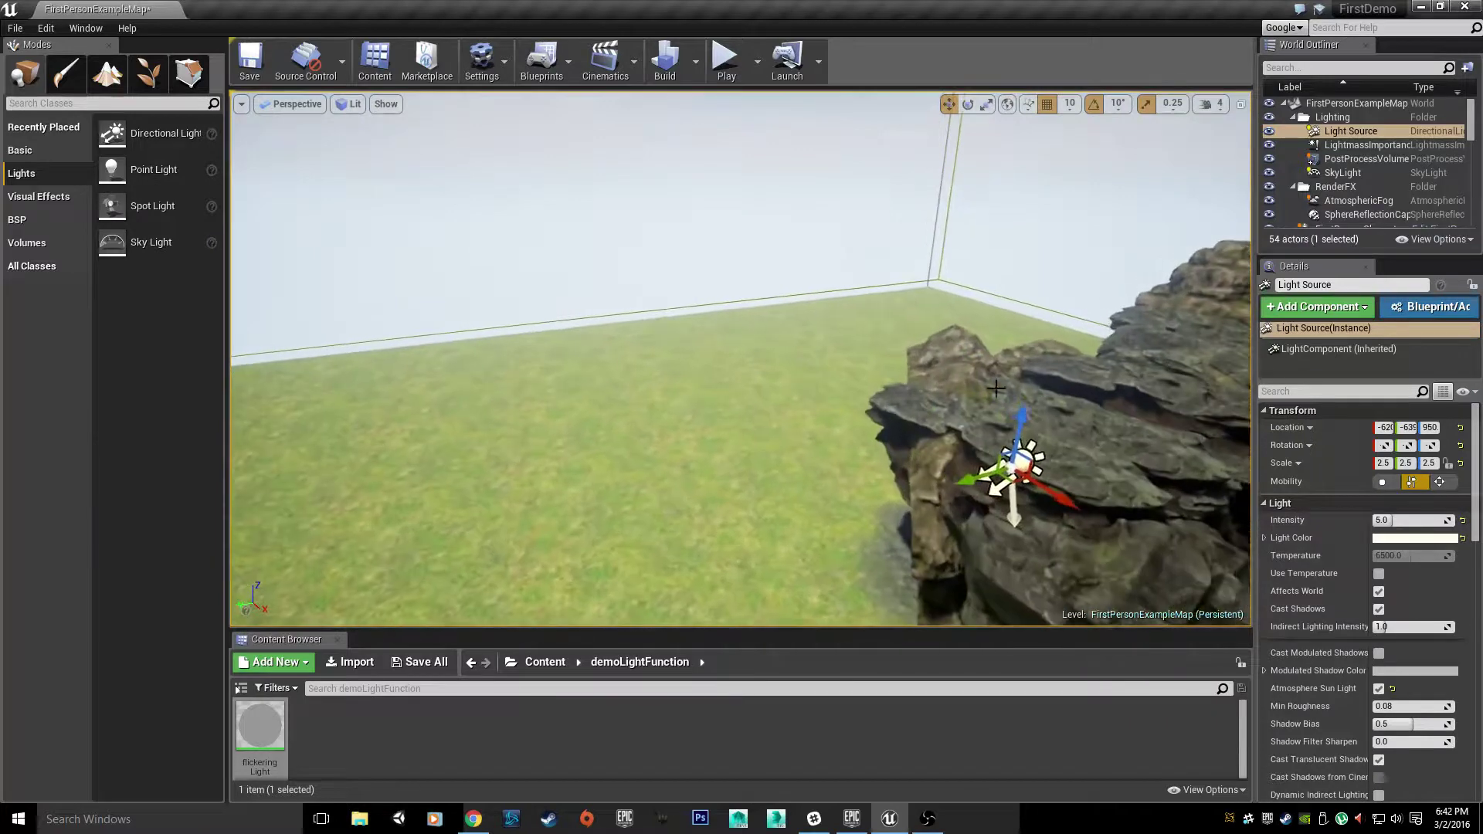
Set the Light Source's intensity to 1
{"action": "left_click", "coordinate": [1431, 523]}
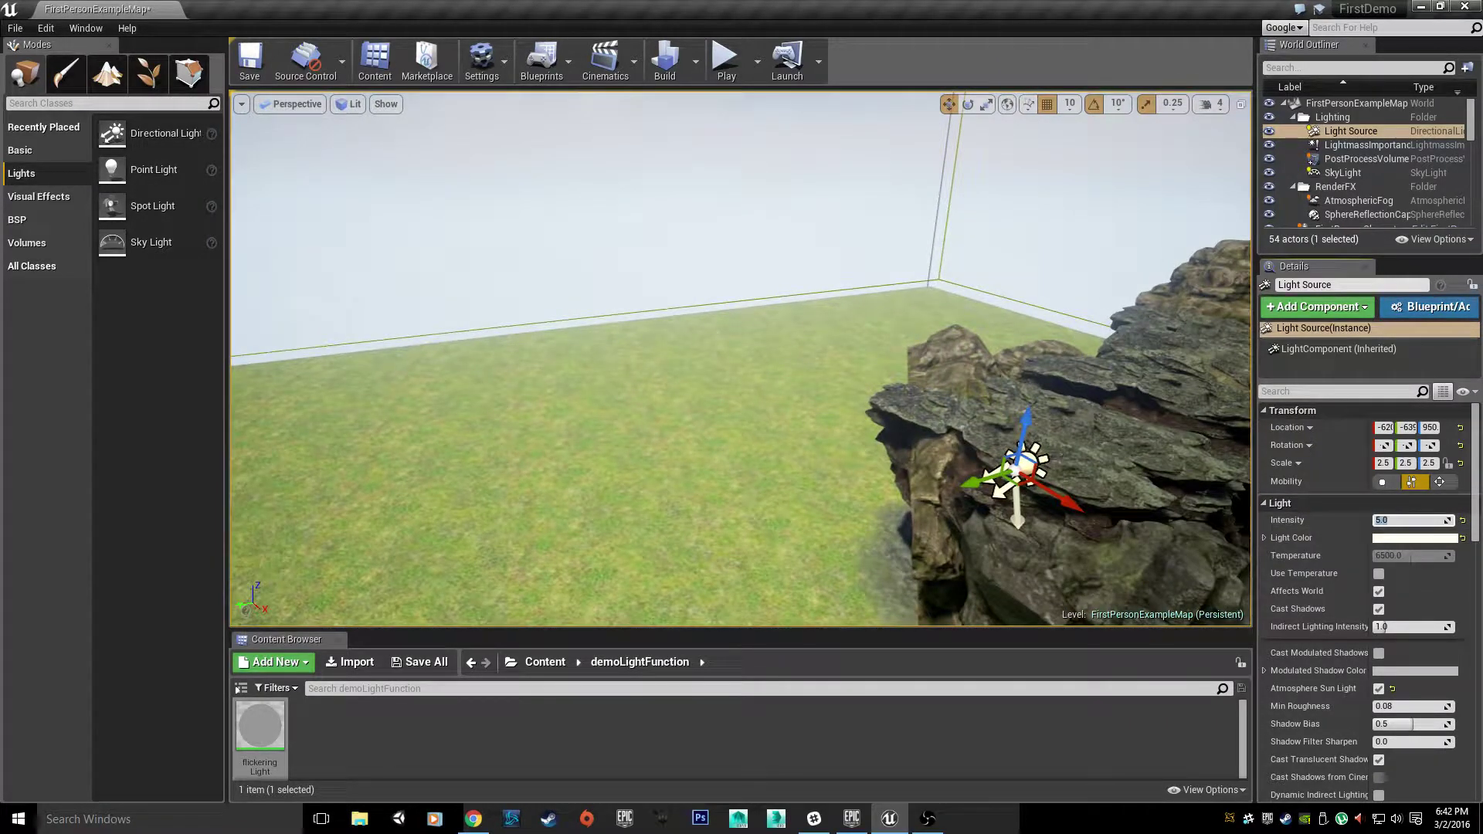
{"action": "type", "text": "1"}
{"action": "key", "text": "Return"}
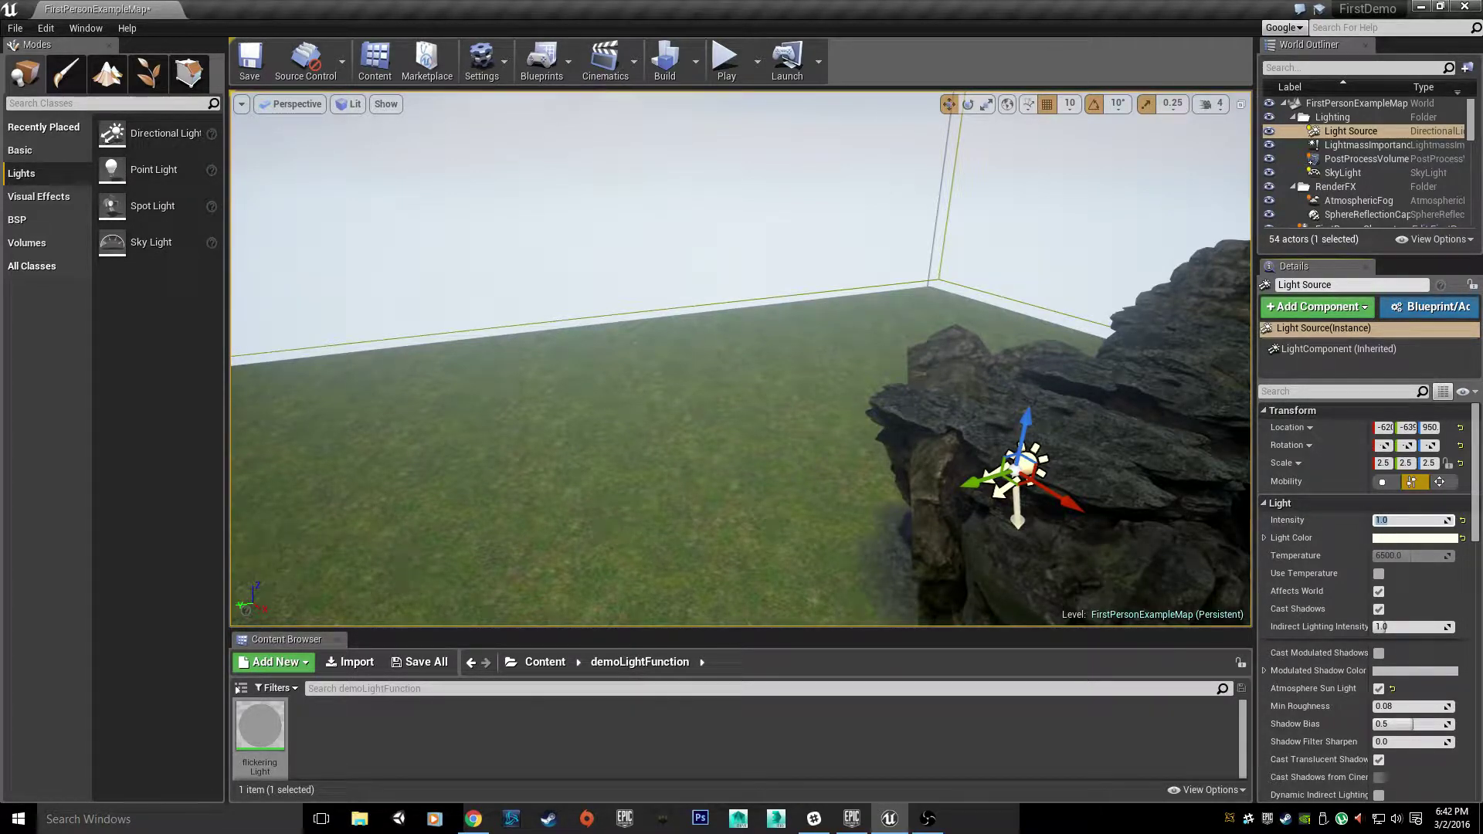
Try a light temperature of 8000 with Use Temperature enabled, and turn Use Temperature back off
{"action": "left_click", "coordinate": [1380, 573]}
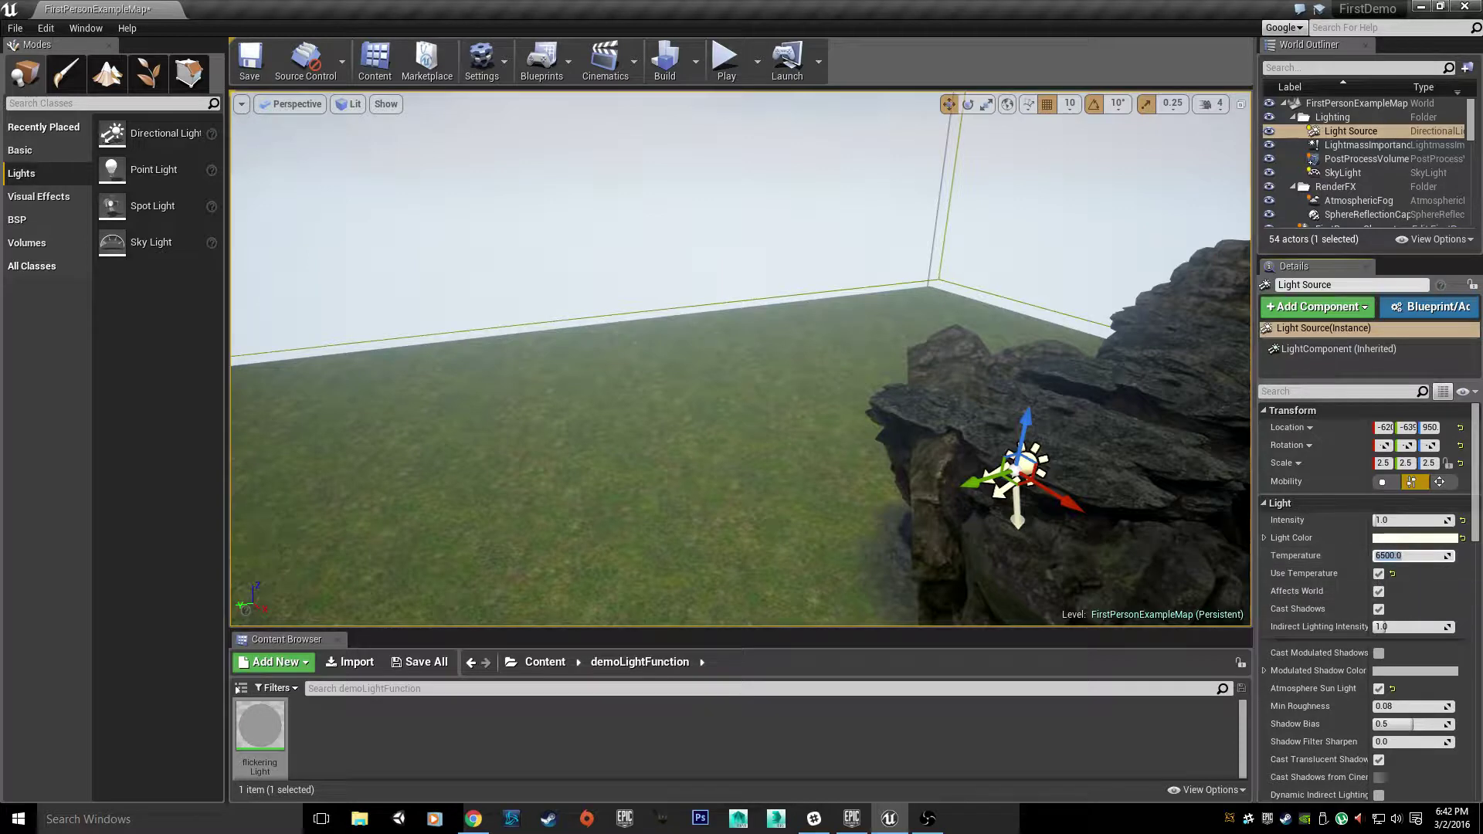
{"action": "key", "text": "d"}
{"action": "right_click_drag", "start_coordinate": [1113, 455], "coordinate": [1068, 449]}
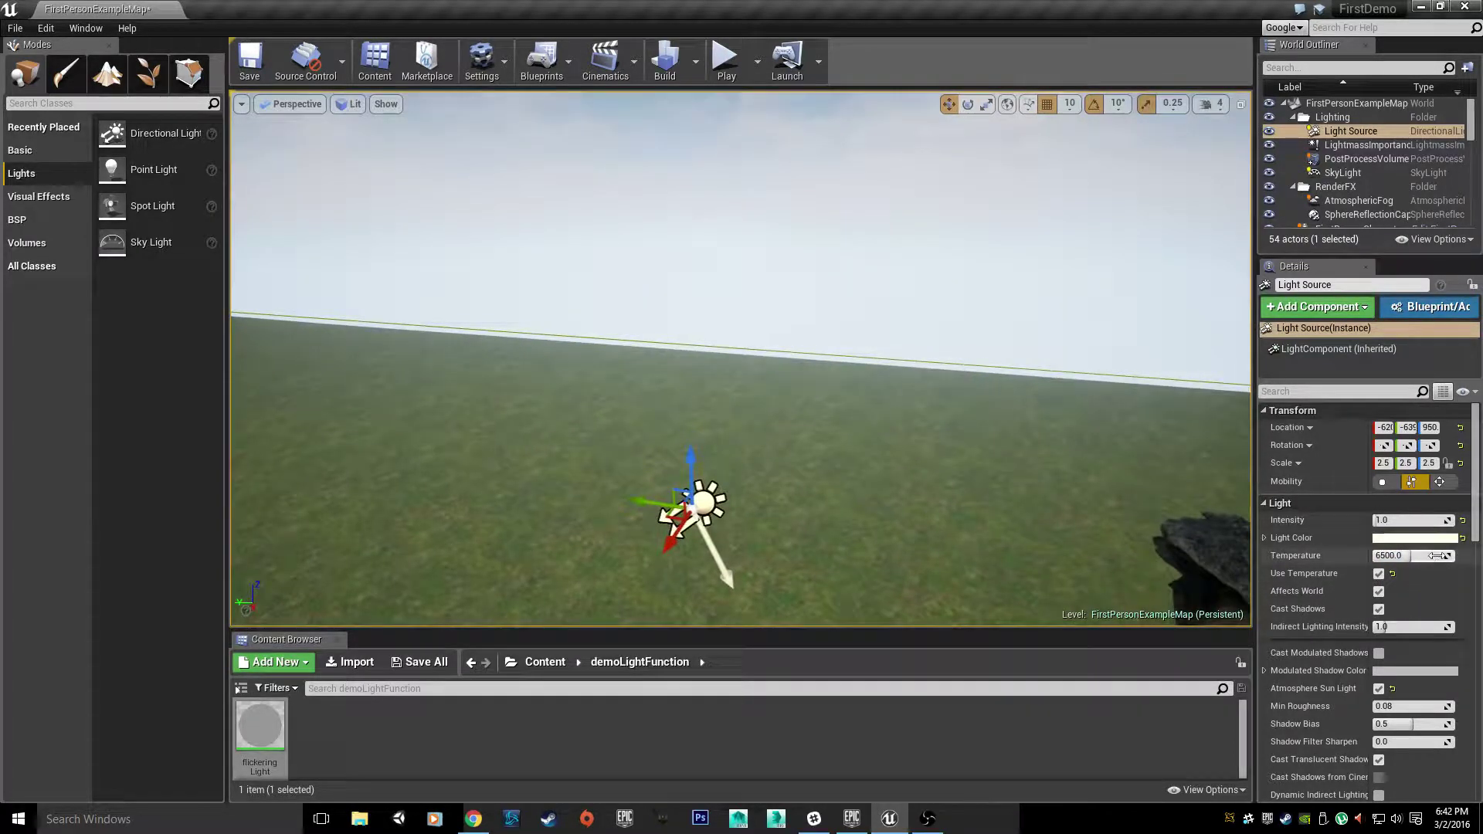
{"action": "left_click", "coordinate": [1403, 556]}
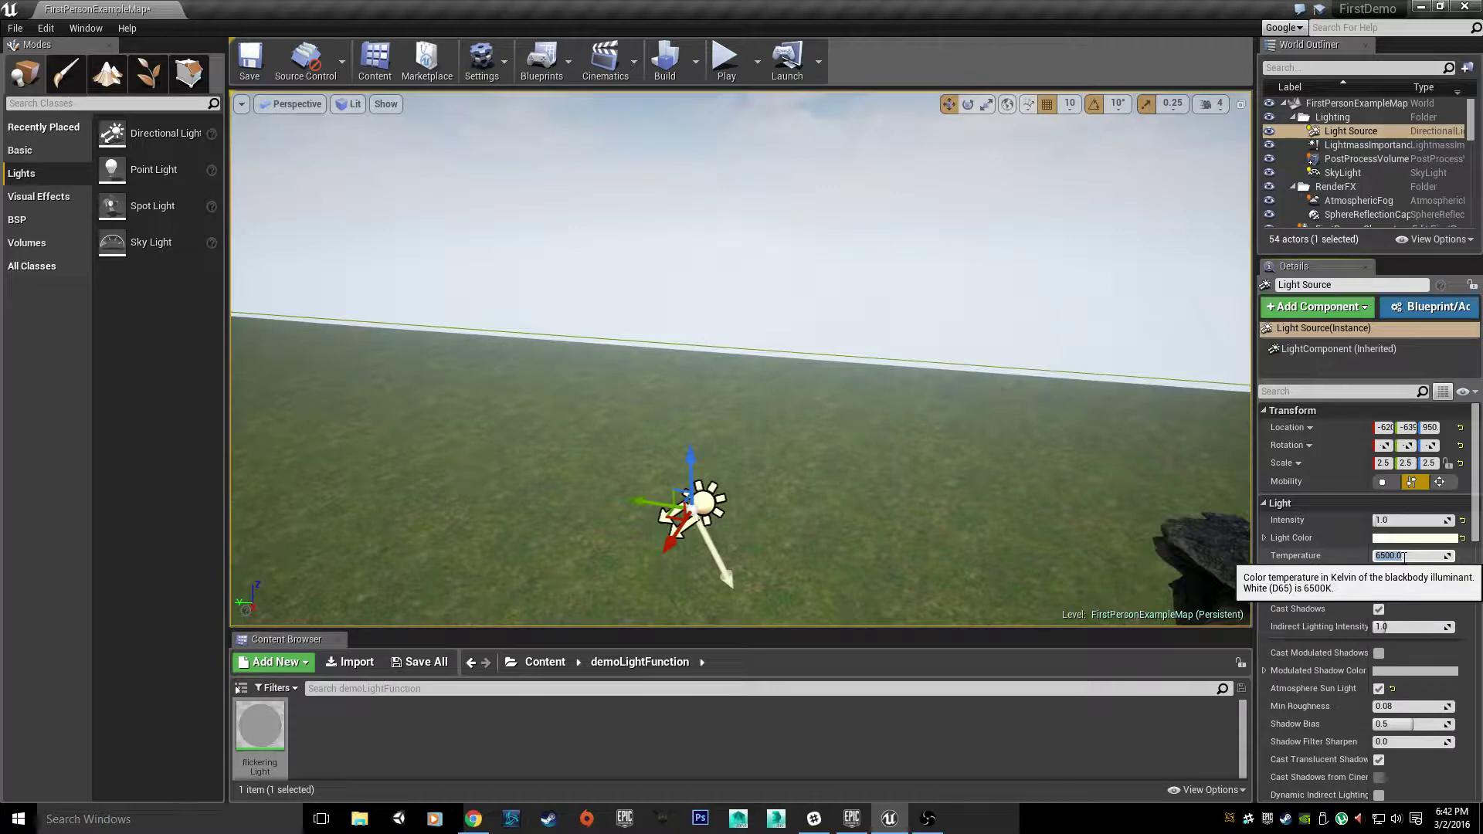
{"action": "type", "text": "8000"}
{"action": "type", "text": "0"}
{"action": "right_click_drag", "start_coordinate": [714, 292], "coordinate": [540, 355]}
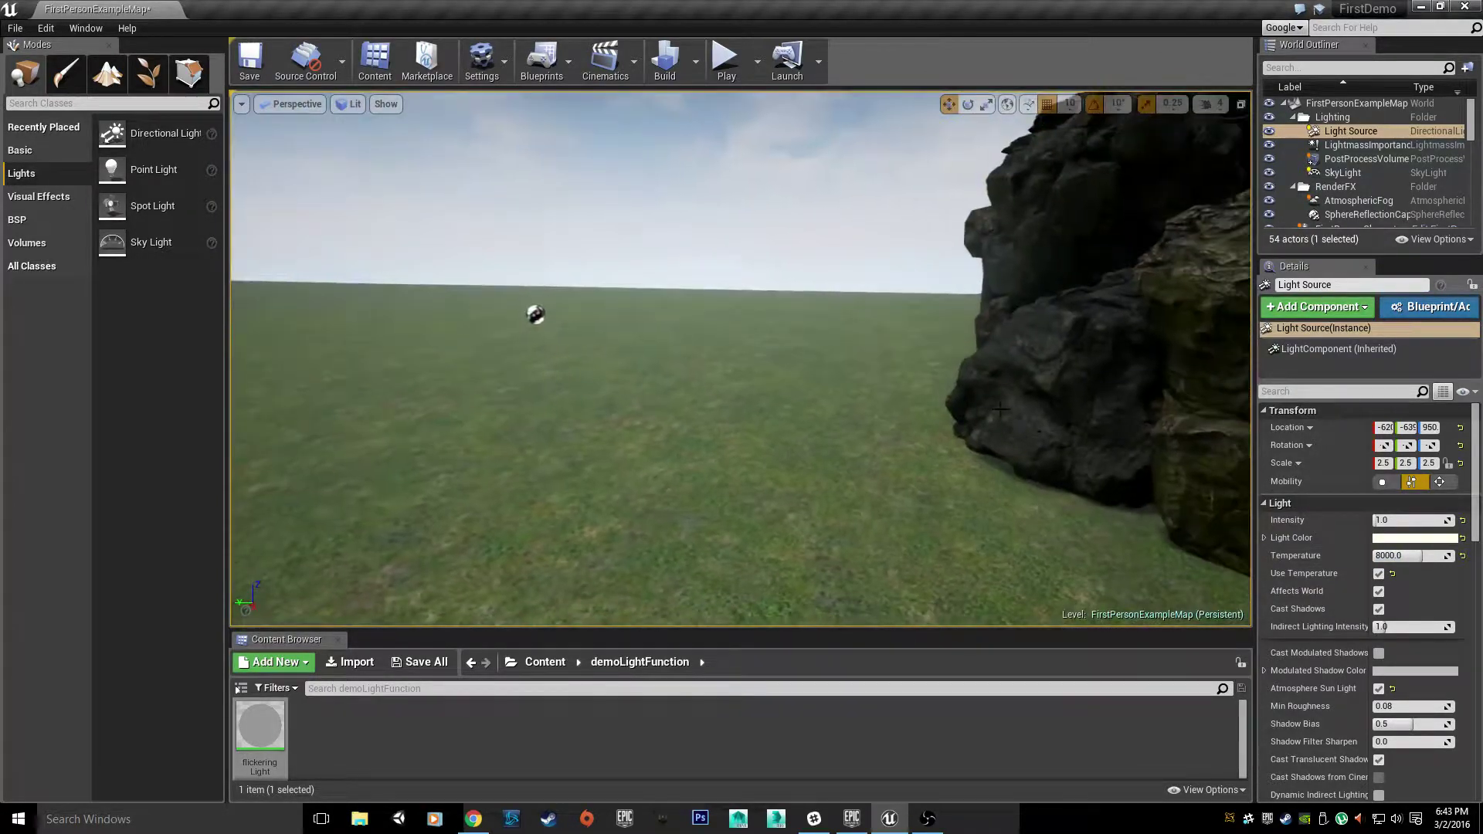
{"action": "left_click", "coordinate": [1379, 575]}
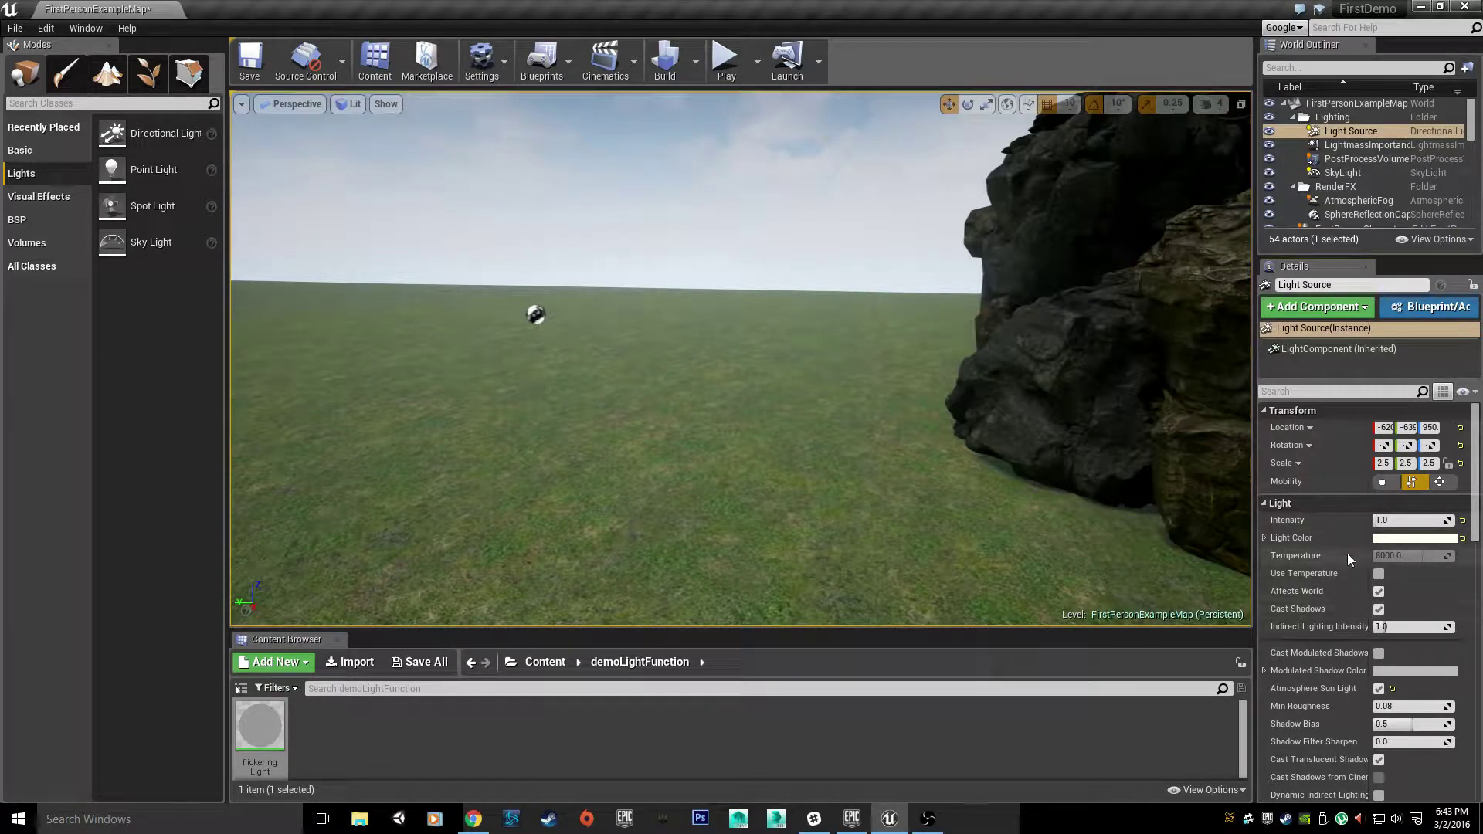
{"action": "left_click", "coordinate": [1385, 539]}
{"action": "left_click_drag", "start_coordinate": [1380, 457], "coordinate": [1224, 382]}
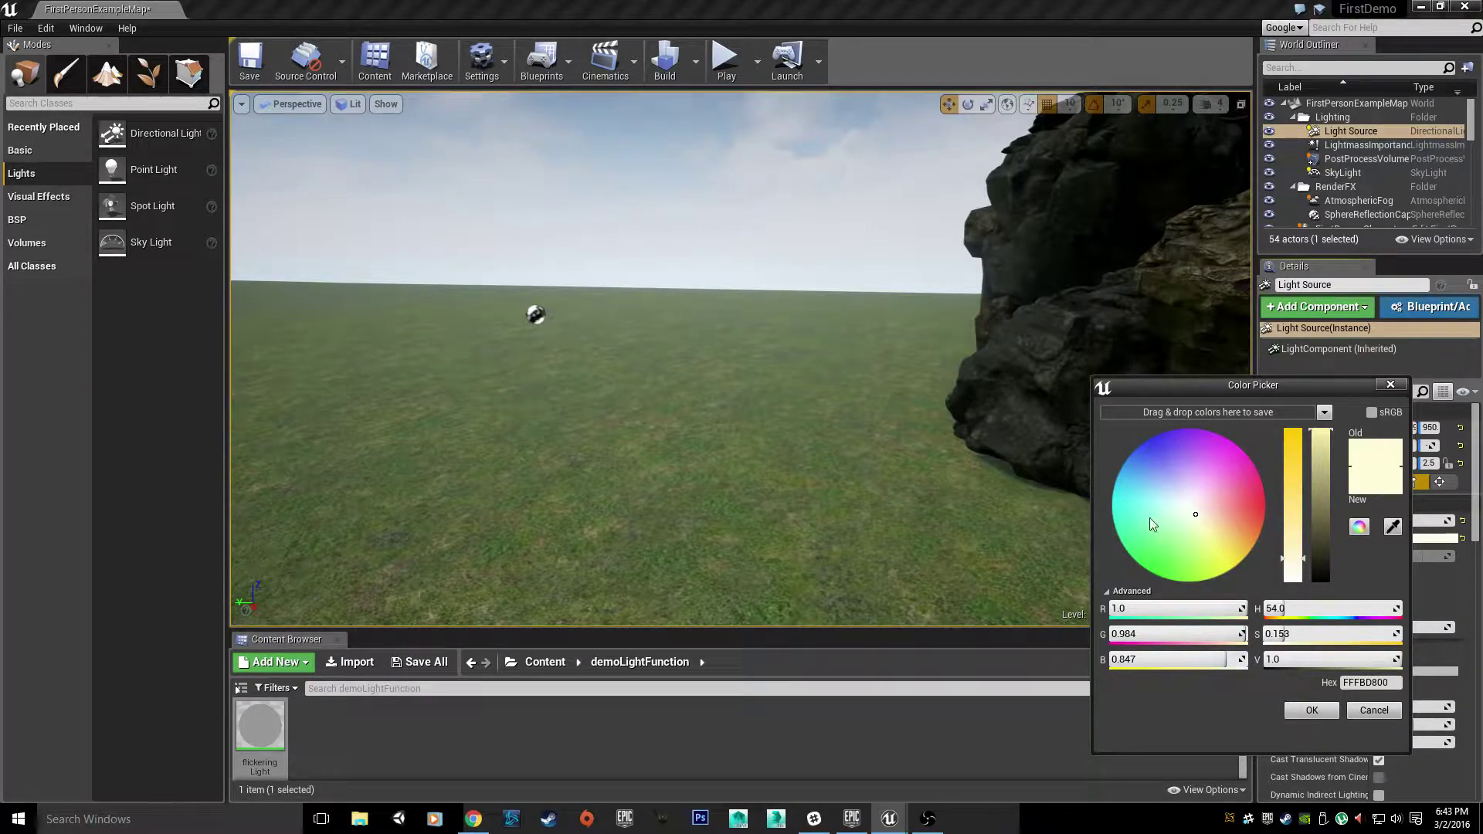
{"action": "left_click", "coordinate": [1391, 384]}
Change the Light Source's colour to a pale yellow with hue 63, saturation 0.105 and value 1.0
{"action": "left_click", "coordinate": [1411, 540]}
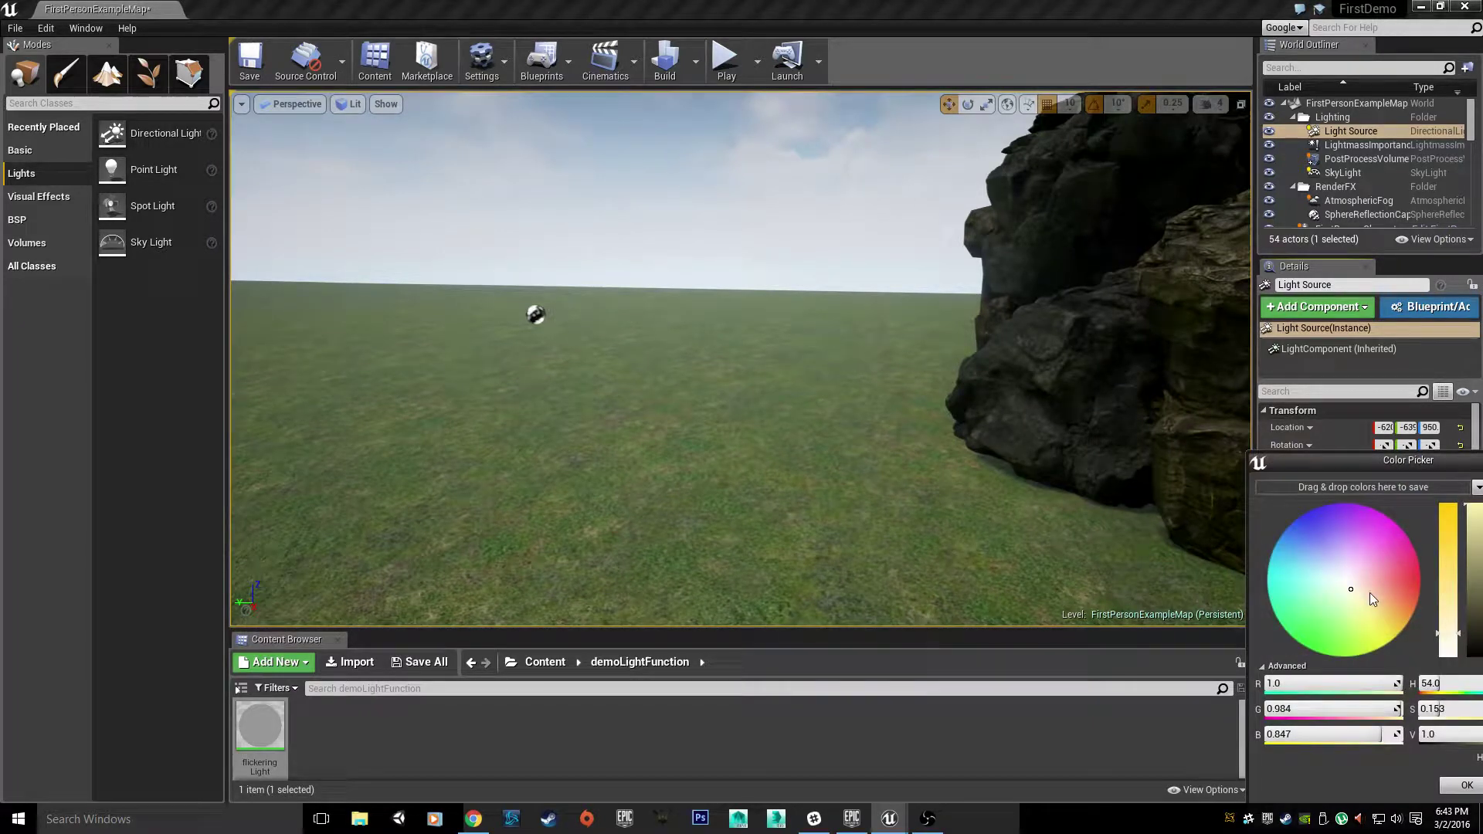
{"action": "mouse_move", "coordinate": [1351, 591]}
{"action": "left_mouse_down"}
{"action": "mouse_move", "coordinate": [1366, 593]}
{"action": "mouse_move", "coordinate": [1346, 586]}
{"action": "left_mouse_up"}
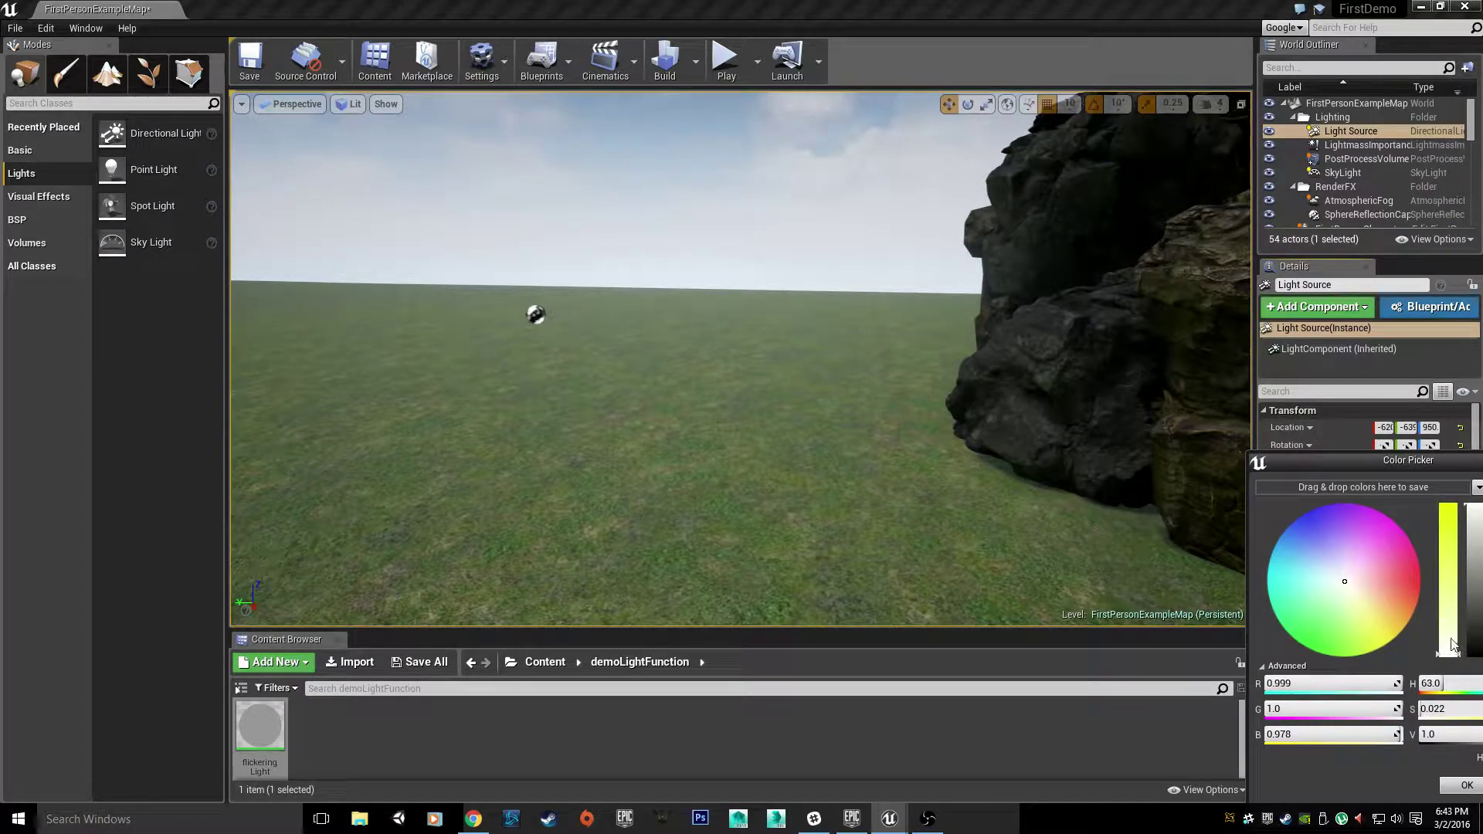
{"action": "left_click_drag", "start_coordinate": [1448, 653], "coordinate": [1448, 641]}
{"action": "left_click_drag", "start_coordinate": [1470, 470], "coordinate": [1301, 449]}
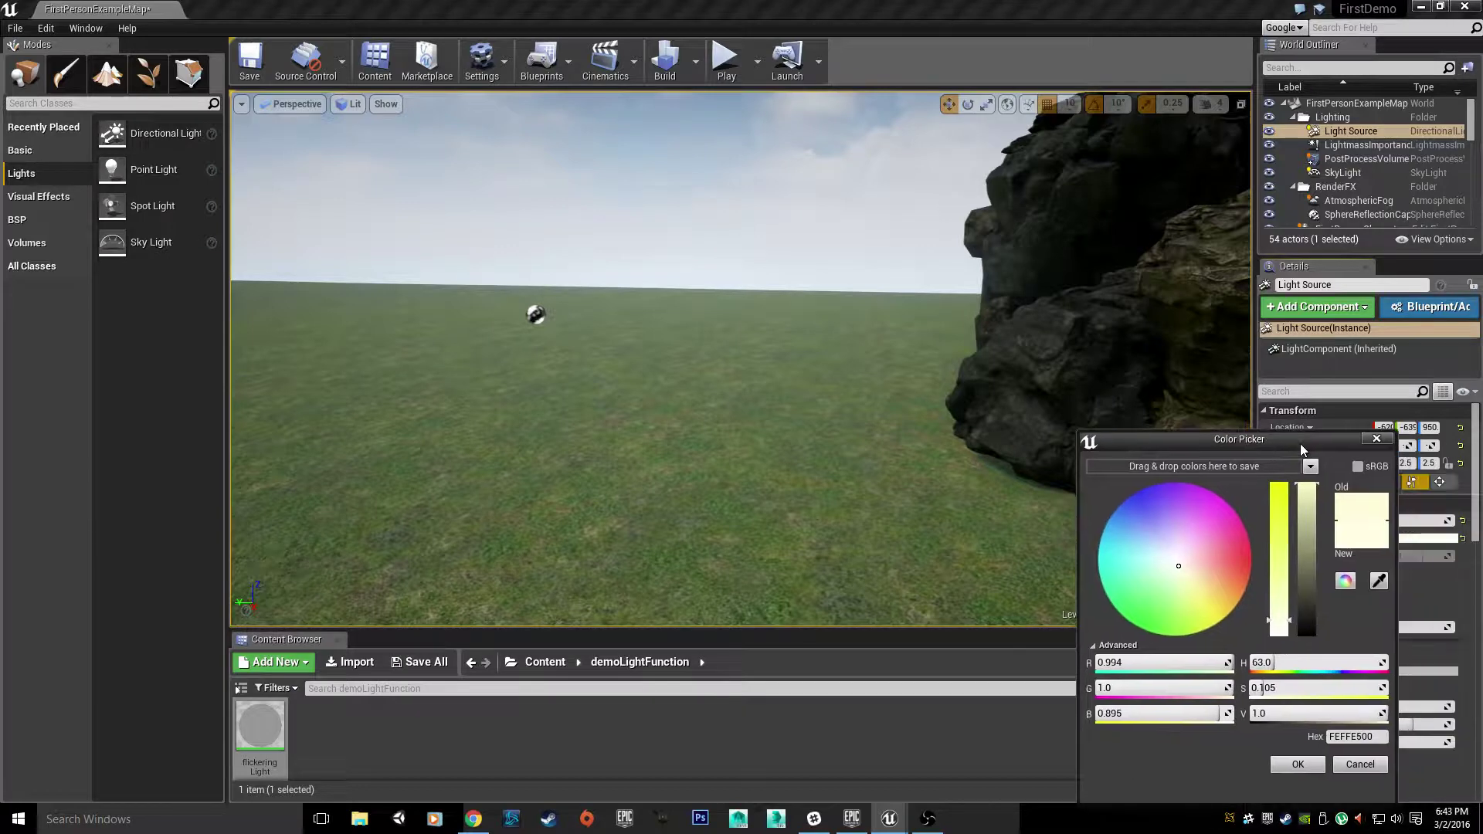
{"action": "left_click", "coordinate": [1377, 438]}
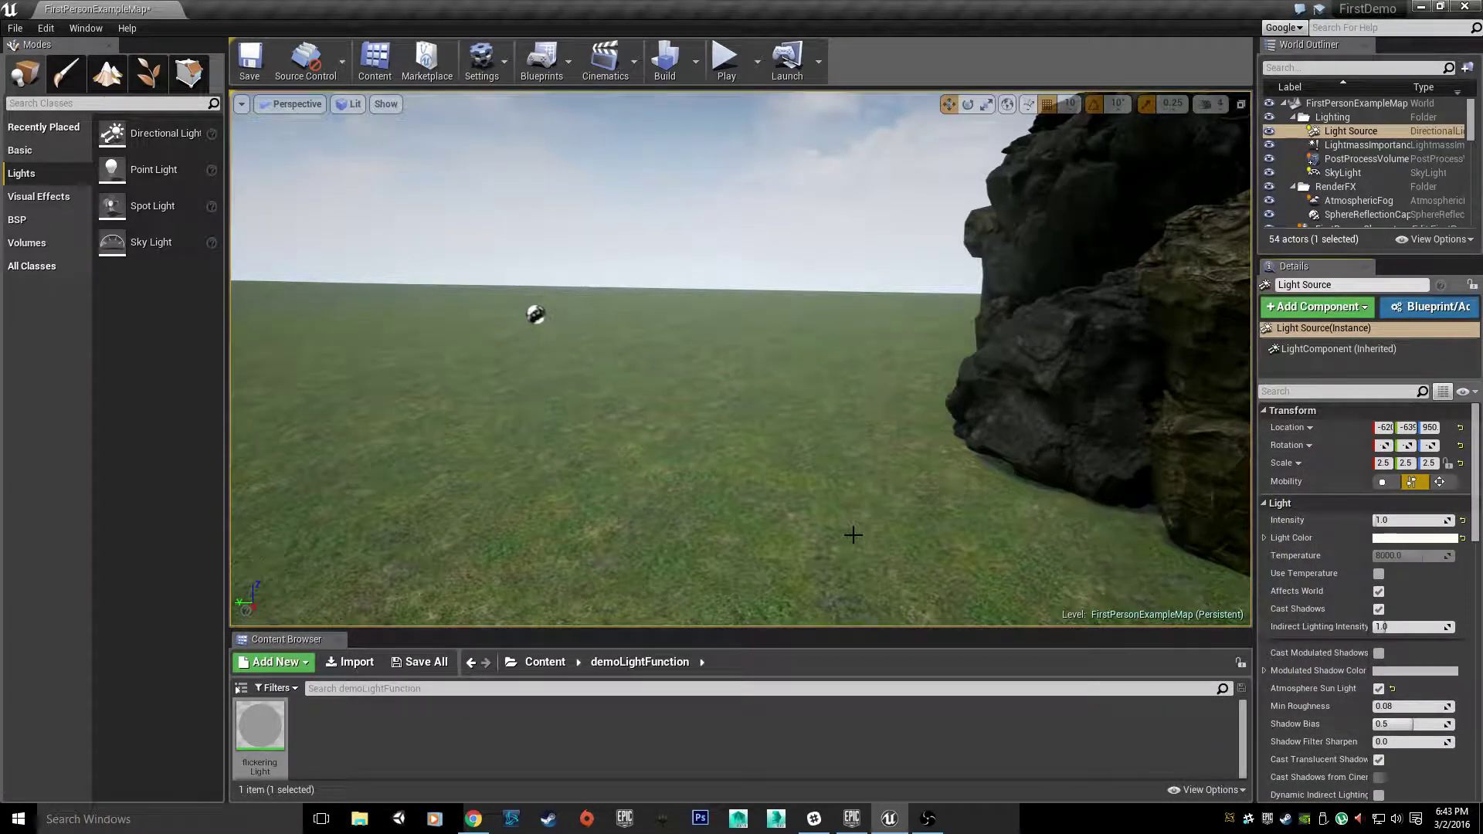
Toggle Affects World on the Light Source to compare the scene with and without its light
{"action": "right_click_drag", "start_coordinate": [858, 540], "coordinate": [827, 526]}
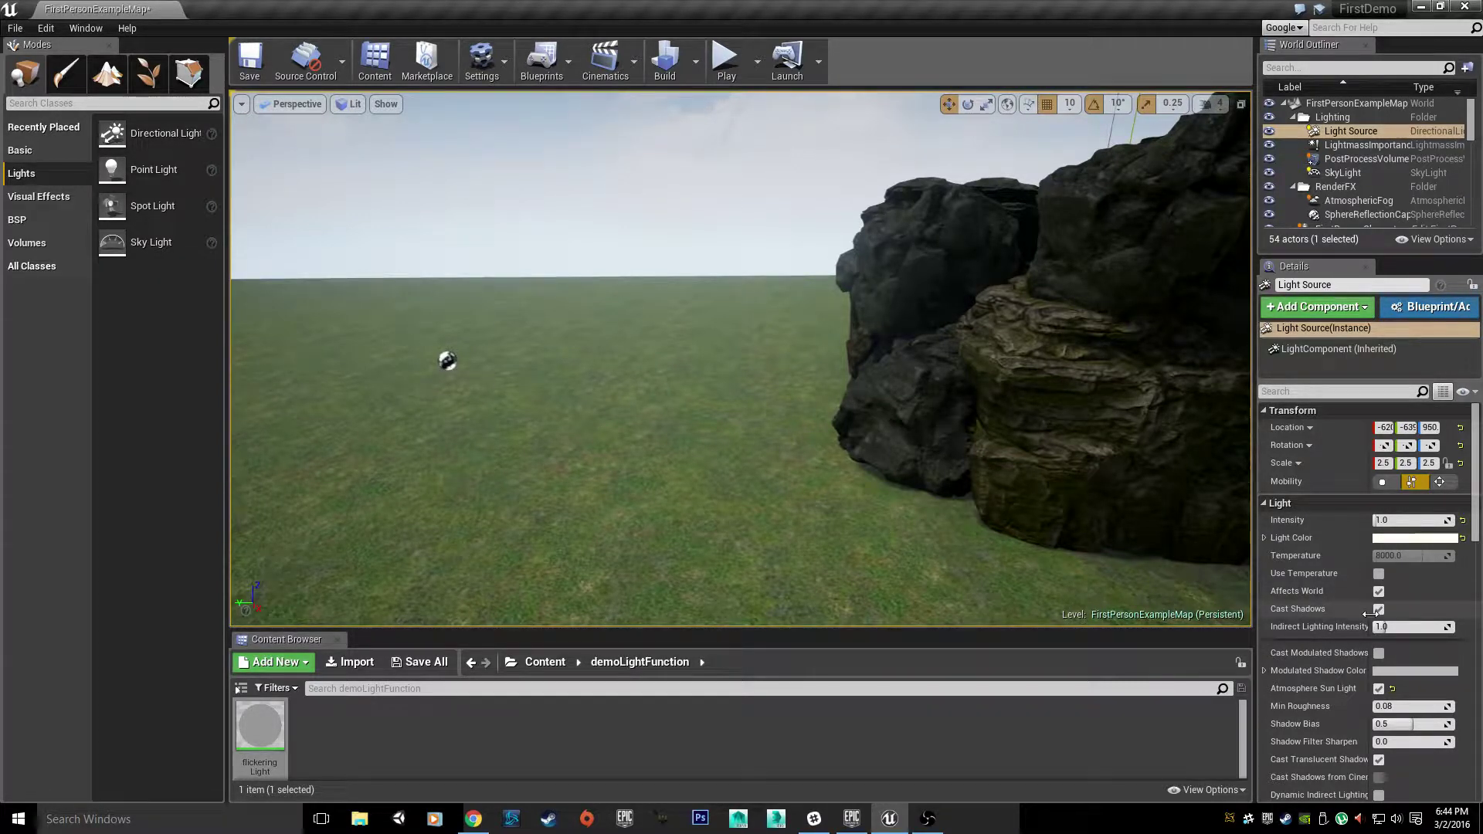
{"action": "left_click", "coordinate": [1380, 592]}
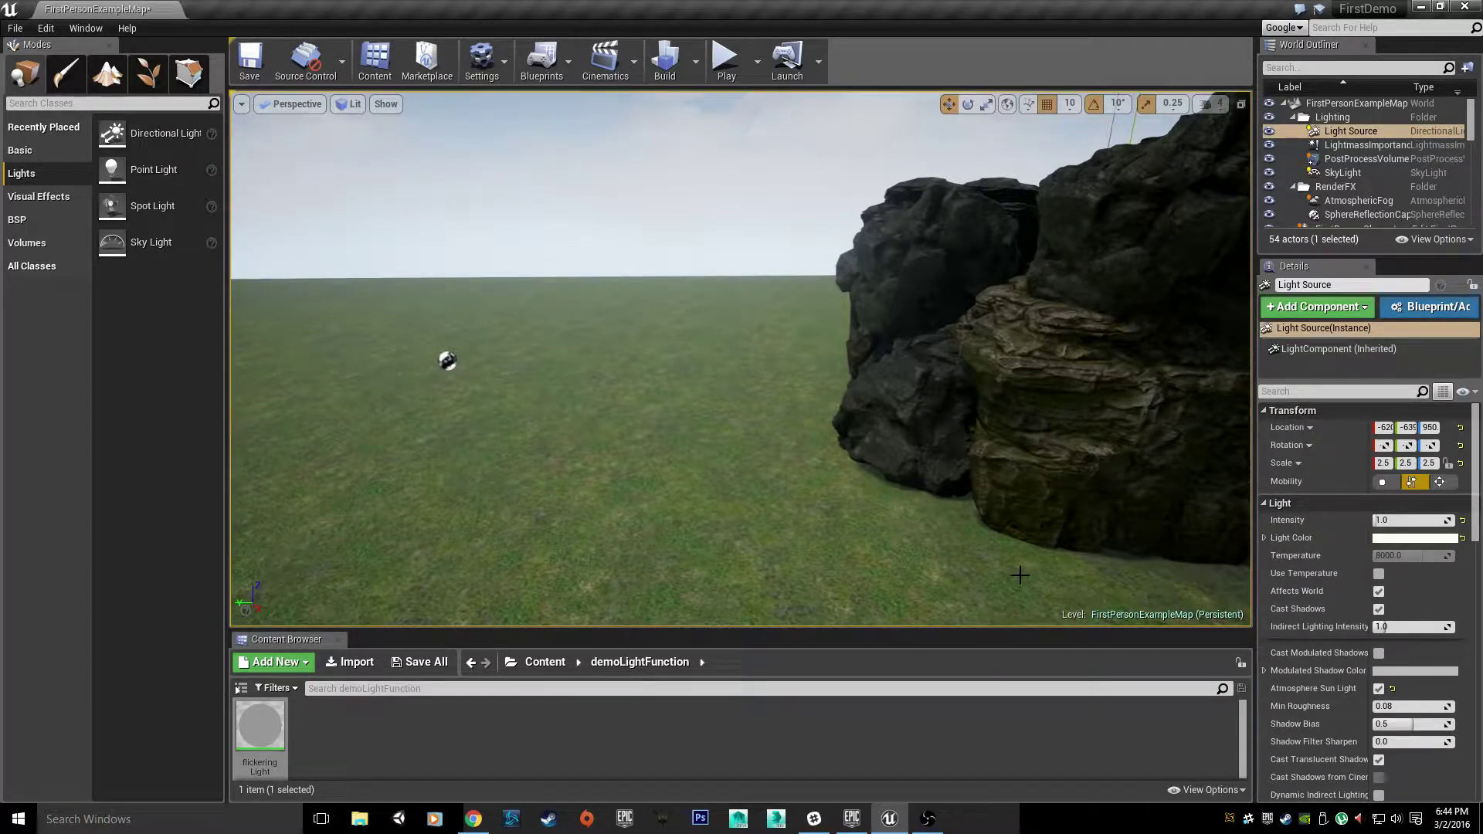
Turn Atmosphere Sun Light off to compare the sky around the sun, and turn it back on
{"action": "scroll", "coordinate": [1313, 595], "scroll_direction": "down", "scroll_amount": 2}
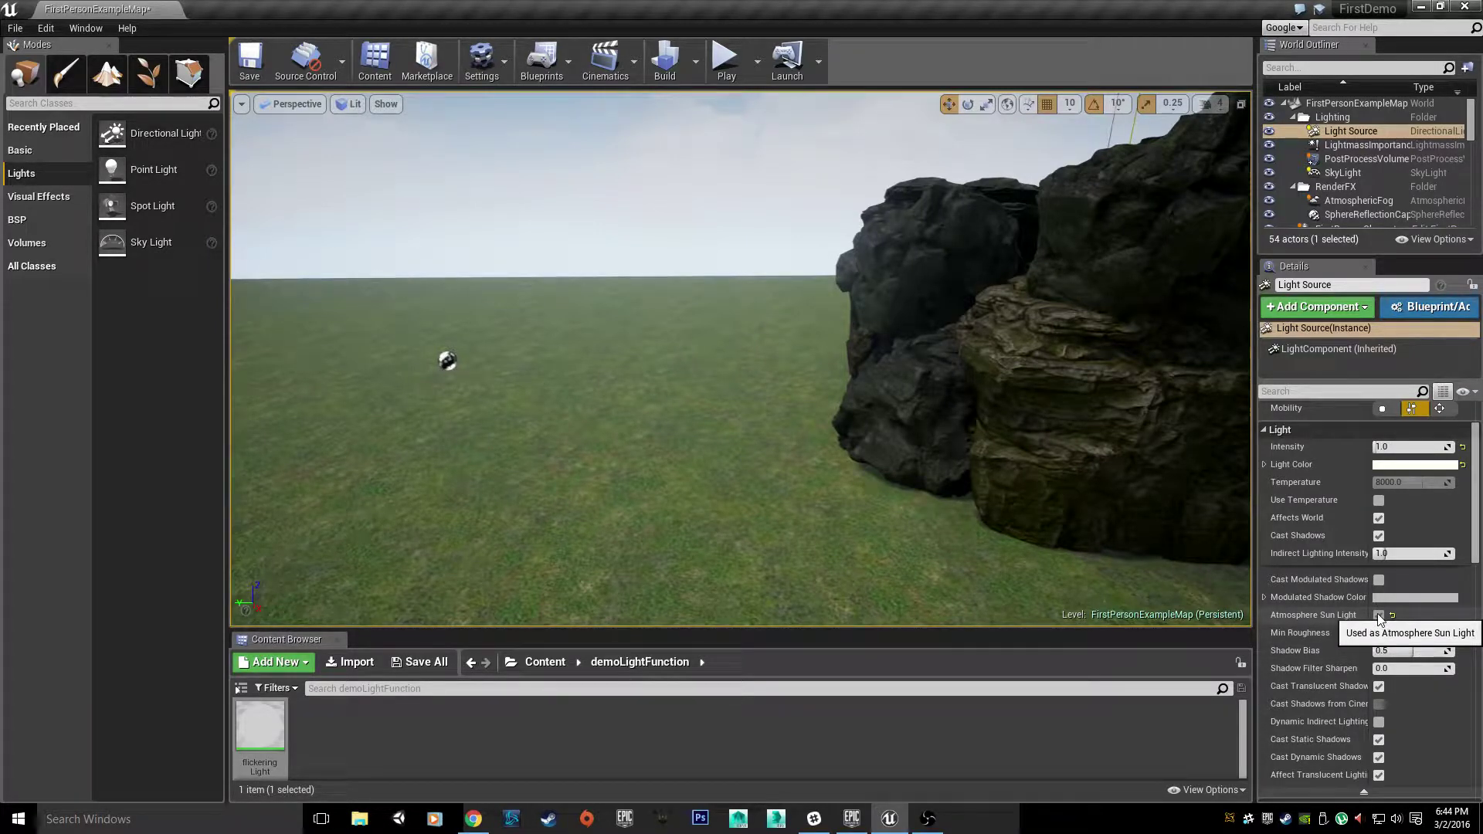
{"action": "right_click_drag", "start_coordinate": [741, 355], "coordinate": [774, 311]}
{"action": "right_click_drag", "start_coordinate": [711, 255], "coordinate": [656, 244]}
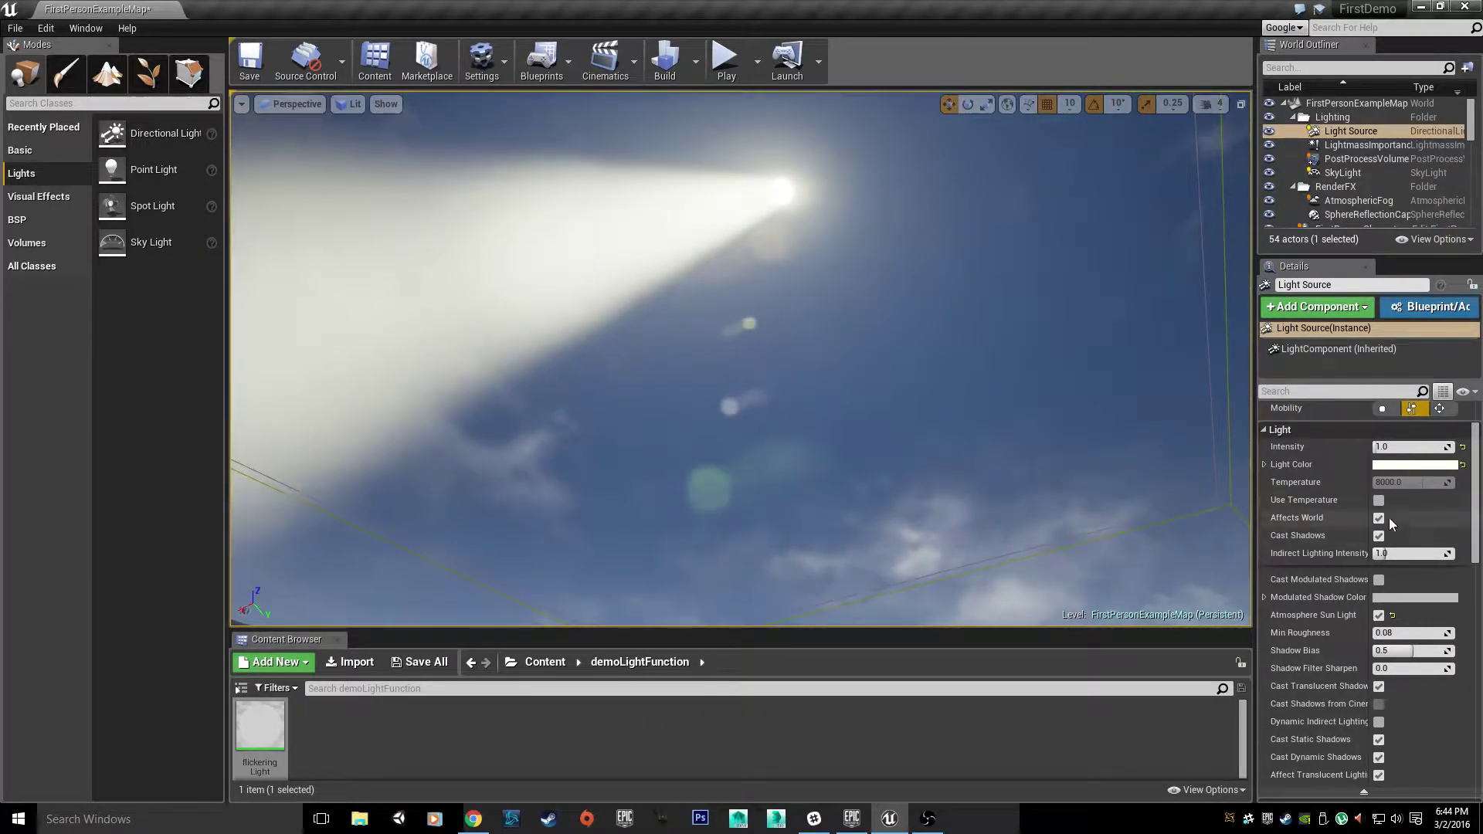
{"action": "left_click", "coordinate": [1380, 616]}
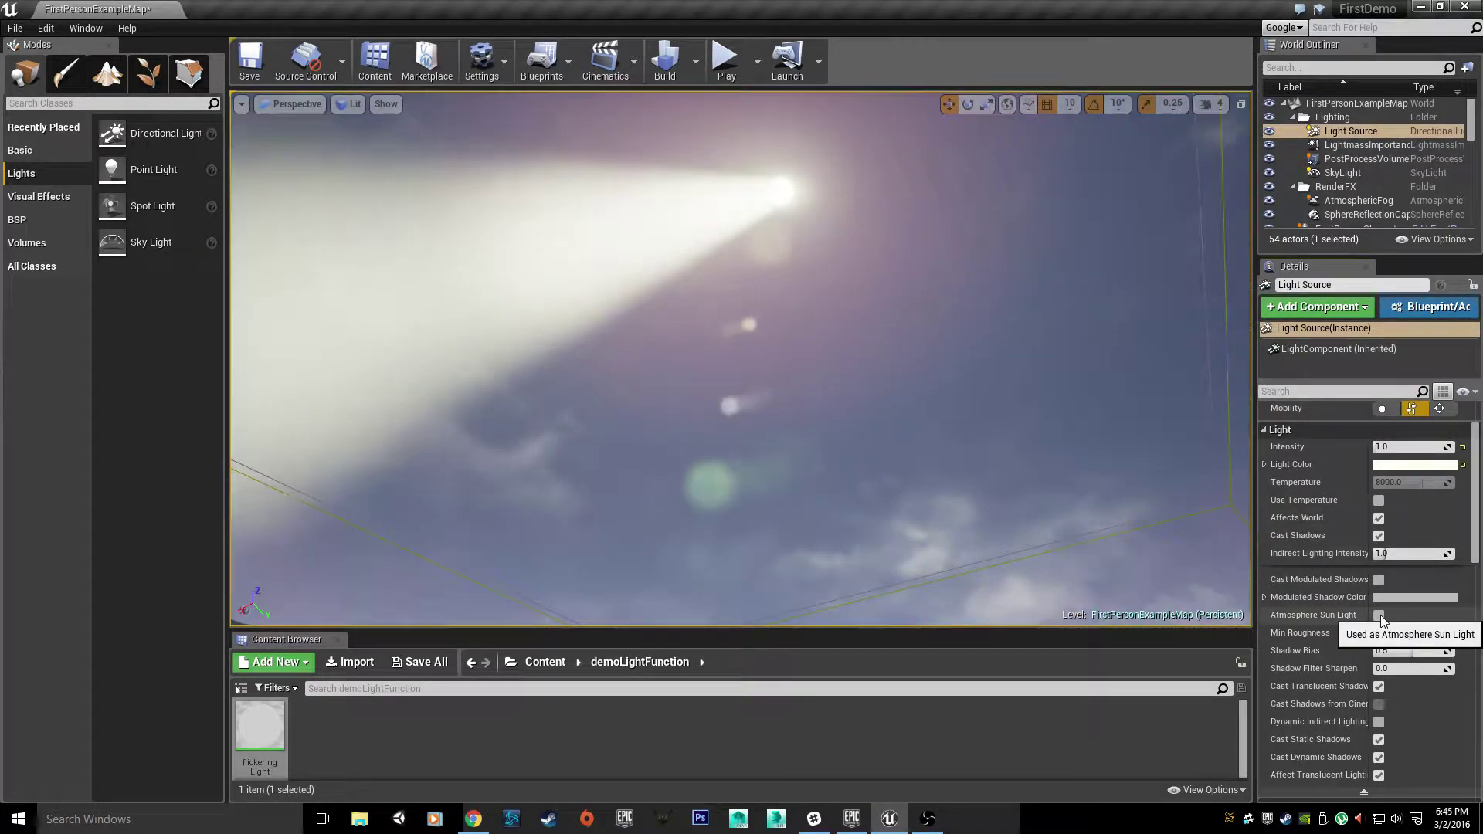
{"action": "left_click", "coordinate": [1380, 616]}
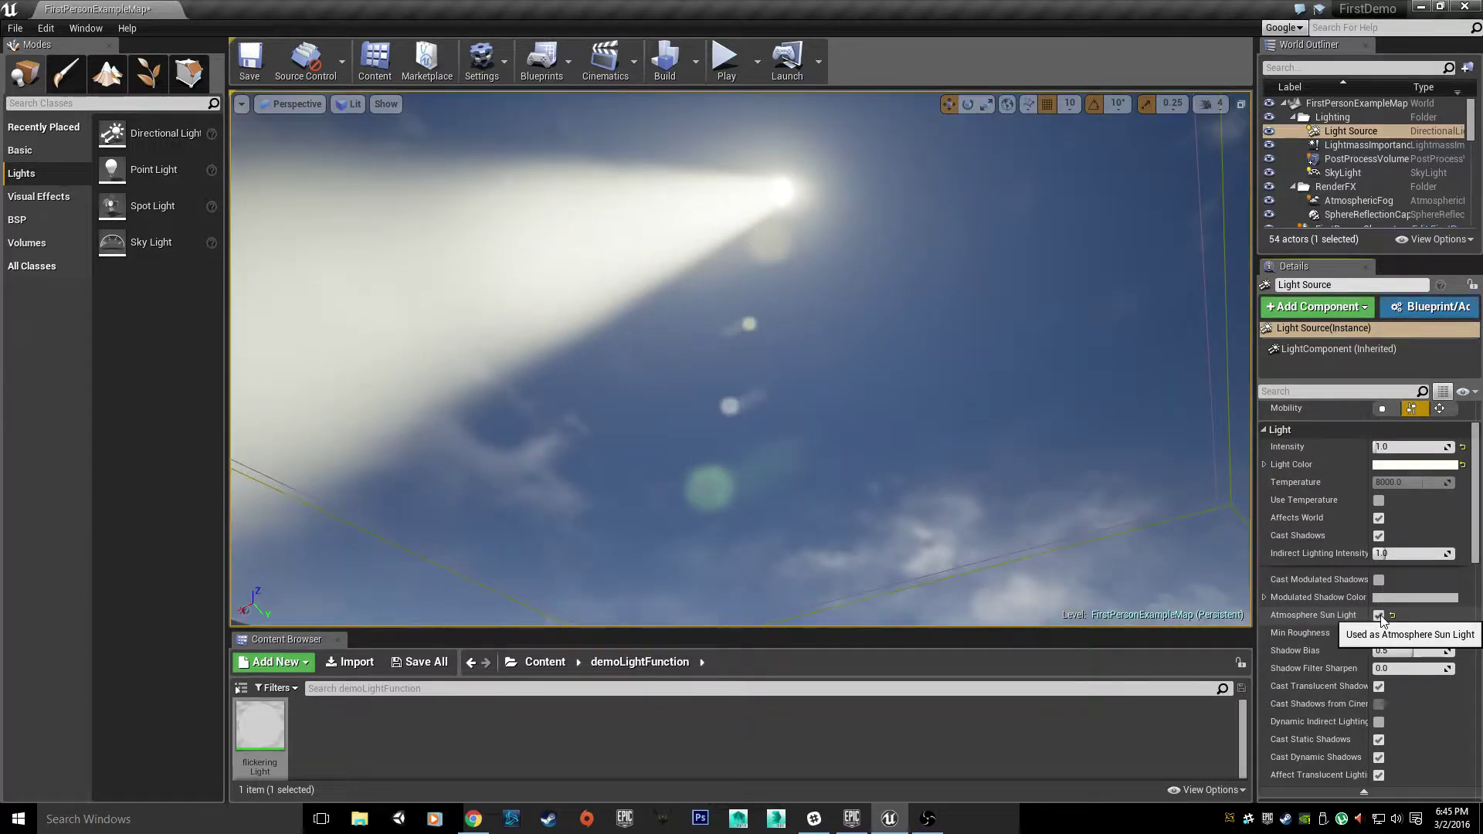
Toggle Atmosphere Sun Light off and on once more to compare the Light Source's effect on the sky
{"action": "left_click", "coordinate": [1379, 616]}
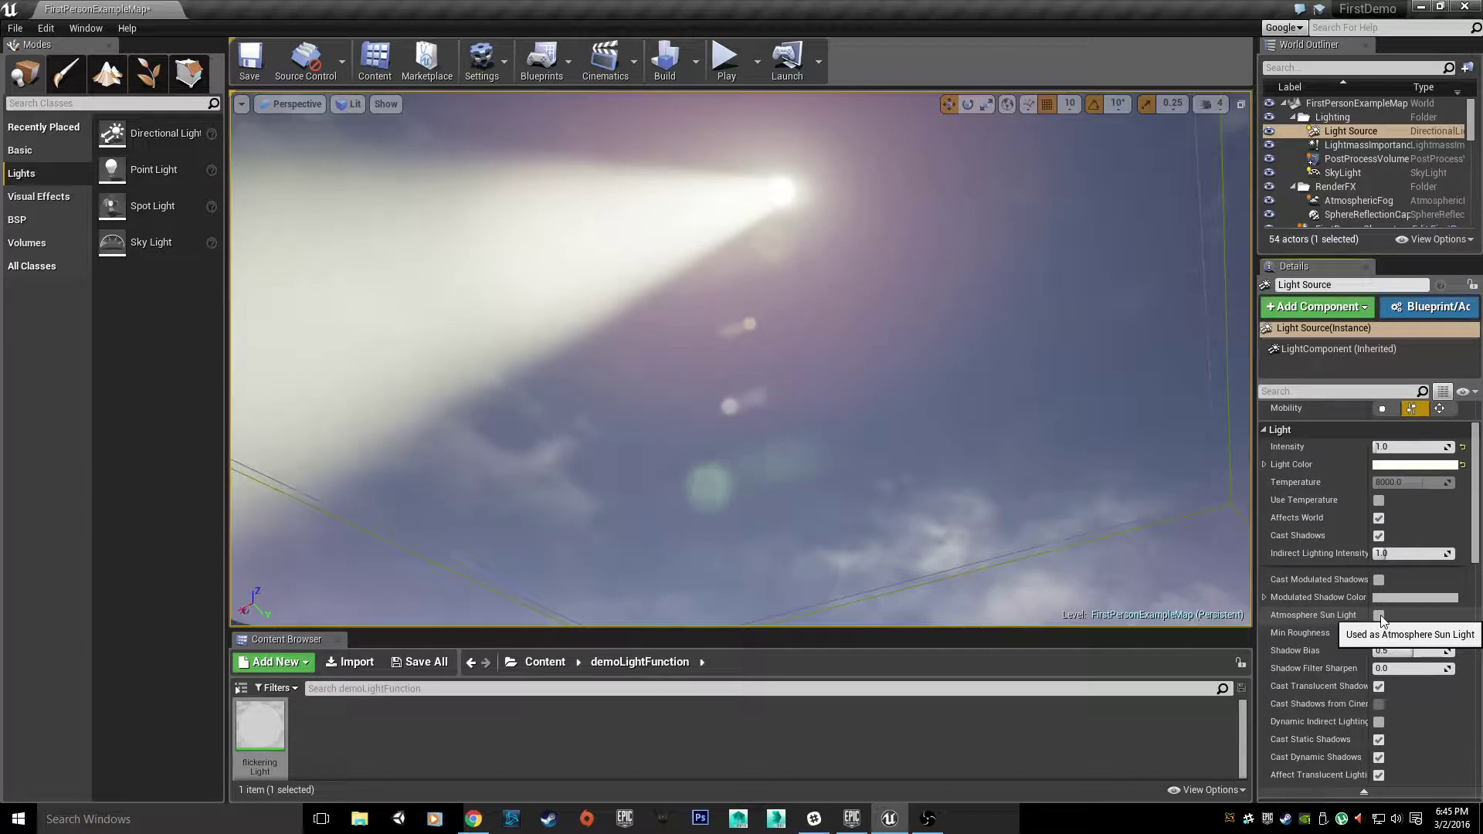
{"action": "left_click", "coordinate": [1379, 616]}
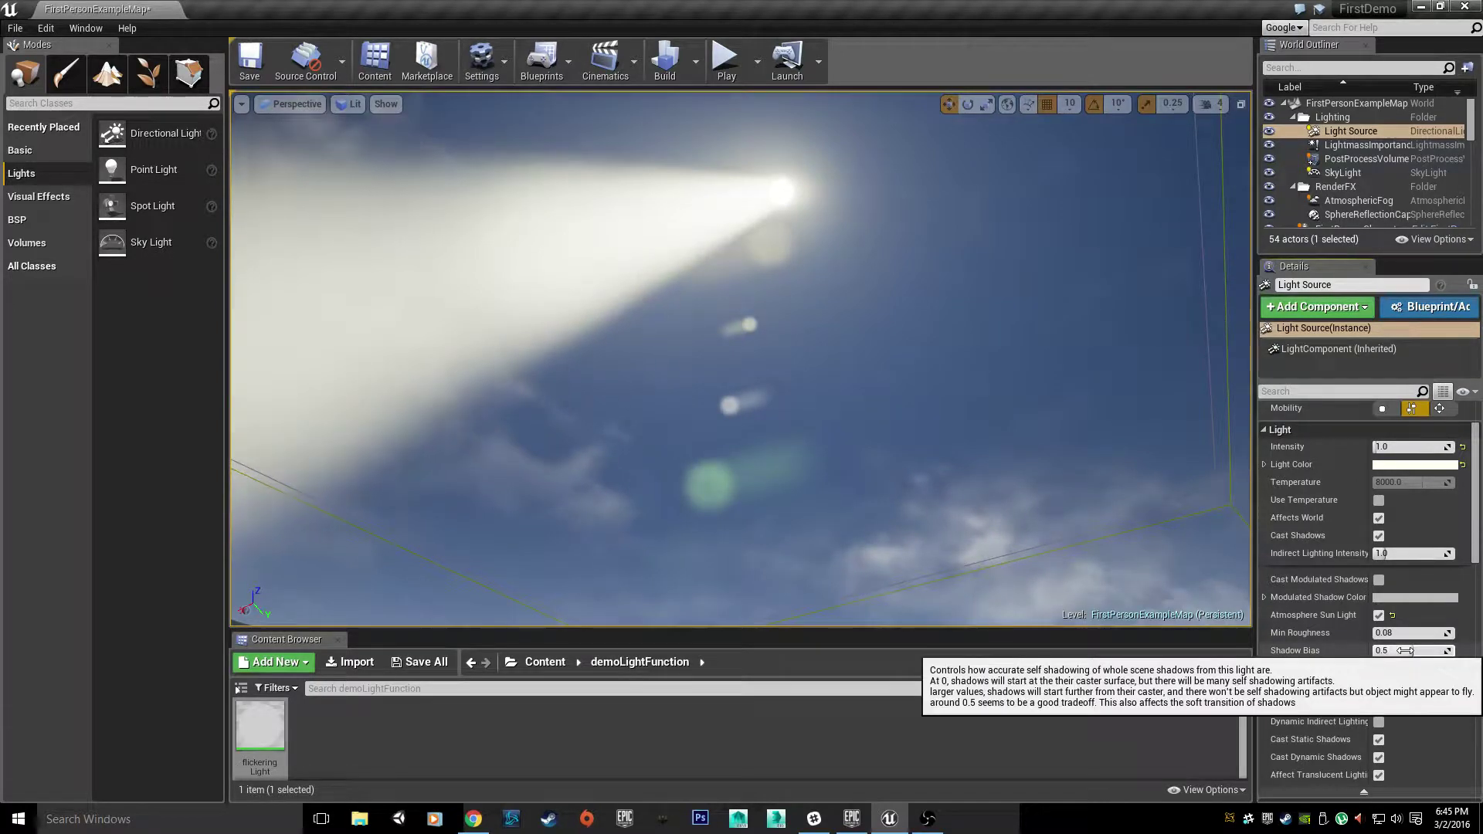
Examine the shadows the Light Source casts around the rocks and grass, and the darkness inside the cave
{"action": "right_click_drag", "start_coordinate": [864, 417], "coordinate": [762, 392]}
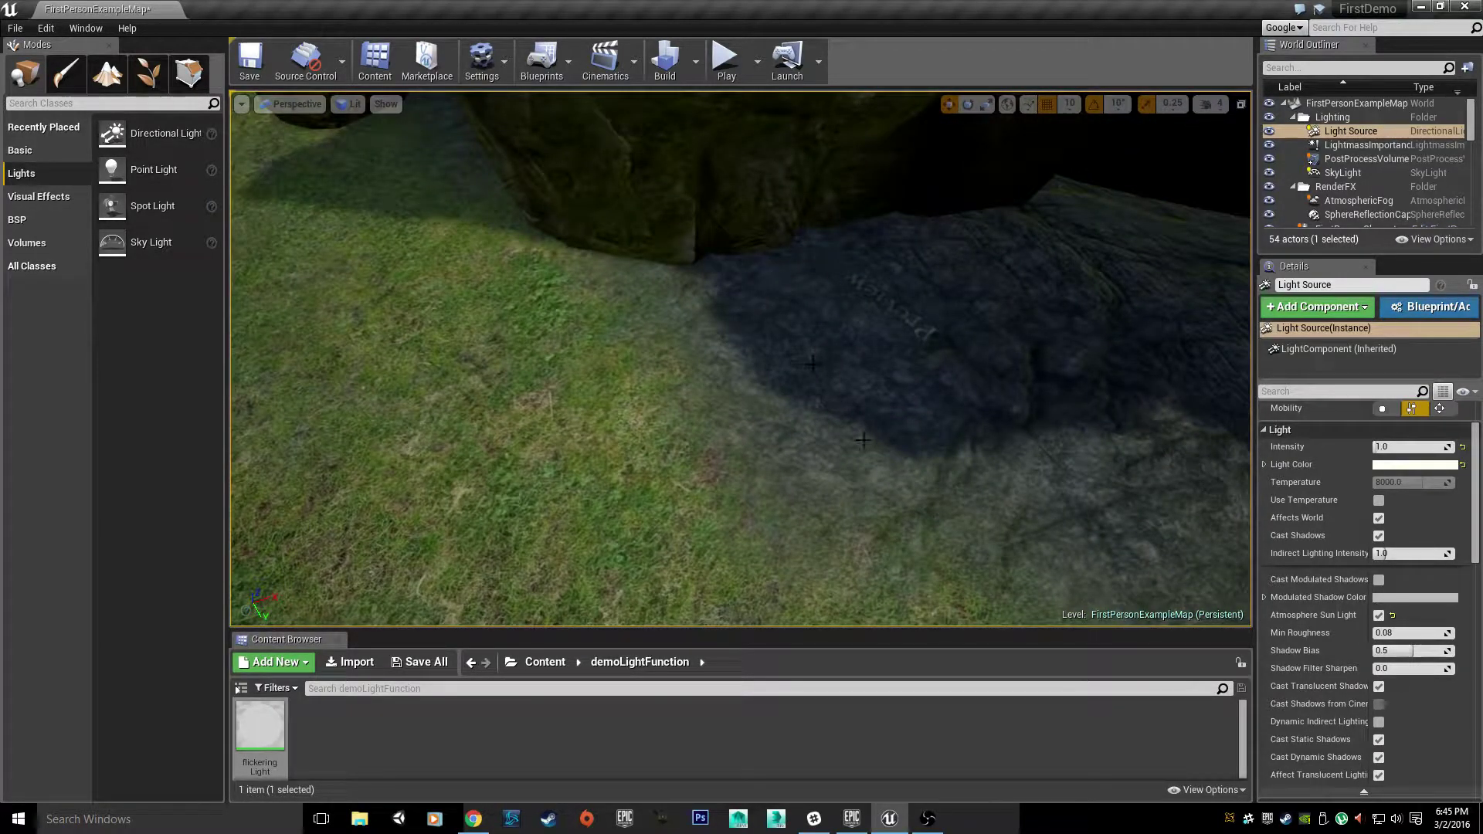
{"action": "mouse_move", "coordinate": [567, 355]}
{"action": "right_mouse_down"}
{"action": "mouse_move", "coordinate": [595, 359]}
{"action": "mouse_move", "coordinate": [579, 387]}
{"action": "mouse_move", "coordinate": [611, 394]}
{"action": "mouse_move", "coordinate": [553, 352]}
{"action": "mouse_move", "coordinate": [591, 351]}
{"action": "mouse_move", "coordinate": [562, 349]}
{"action": "right_mouse_up"}
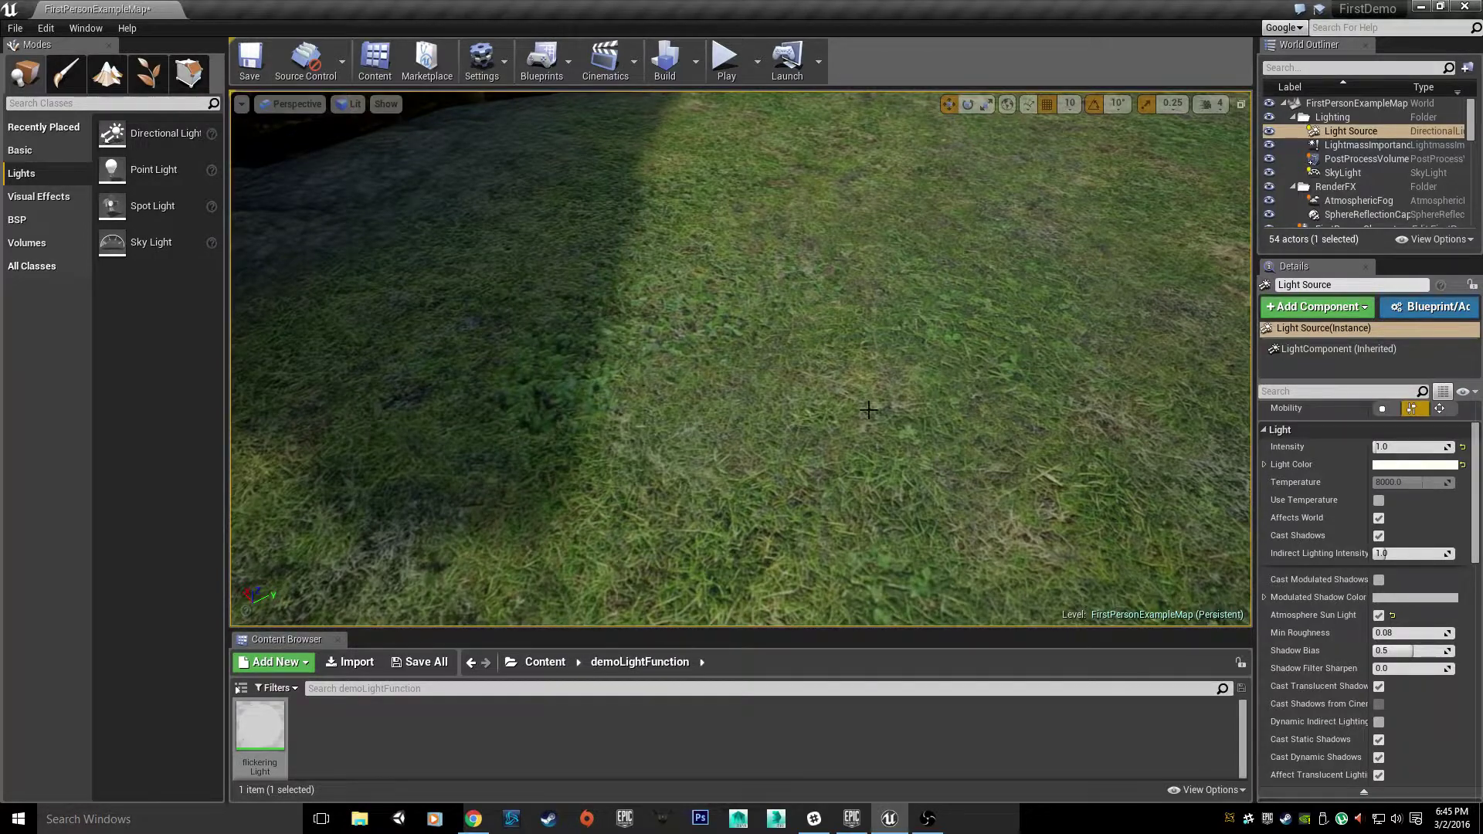
{"action": "right_click_drag", "start_coordinate": [869, 410], "coordinate": [869, 411]}
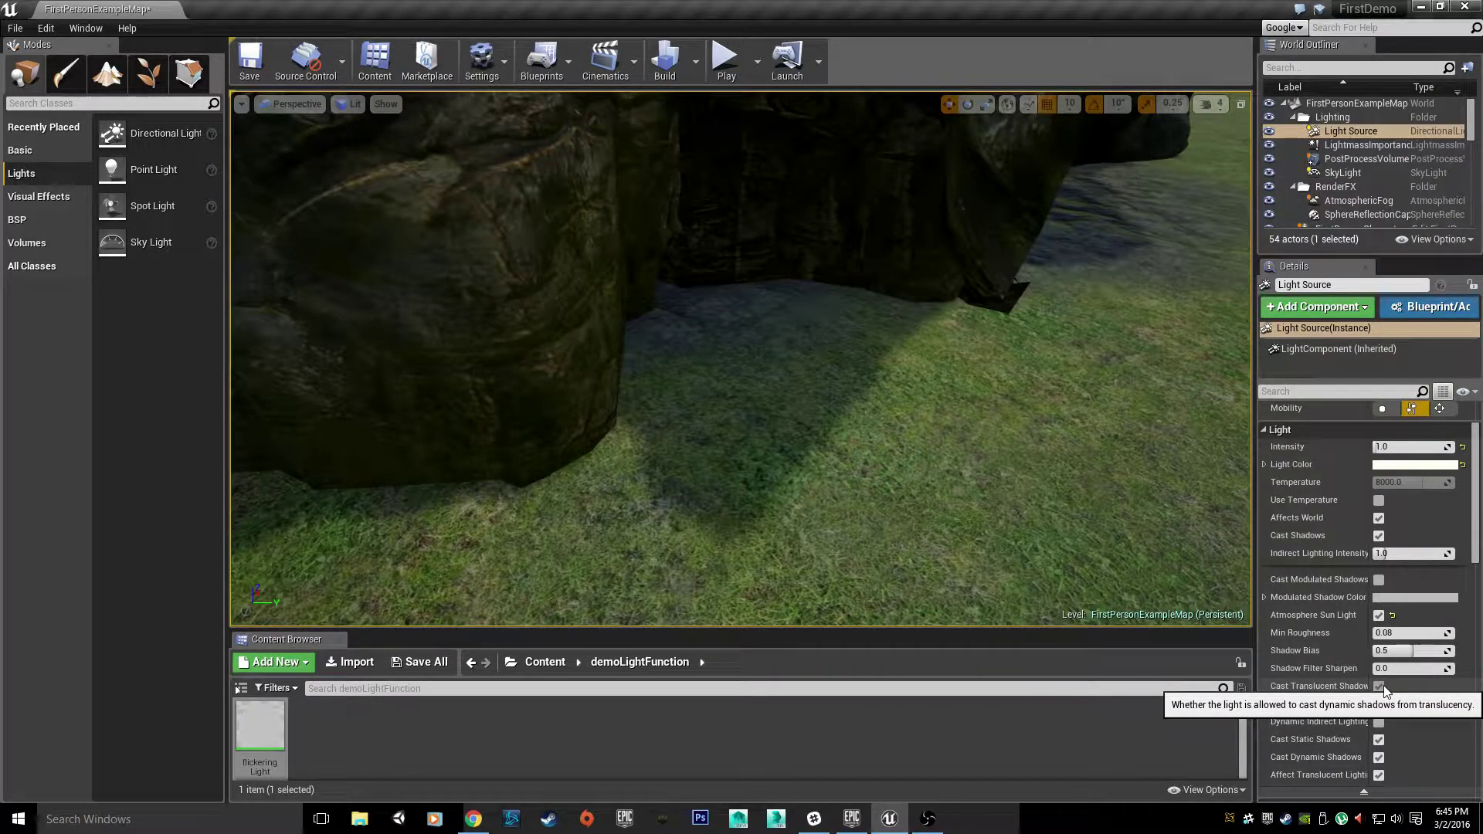
{"action": "right_click_drag", "start_coordinate": [848, 539], "coordinate": [881, 512]}
{"action": "key", "text": "w"}
{"action": "key", "text": "s"}
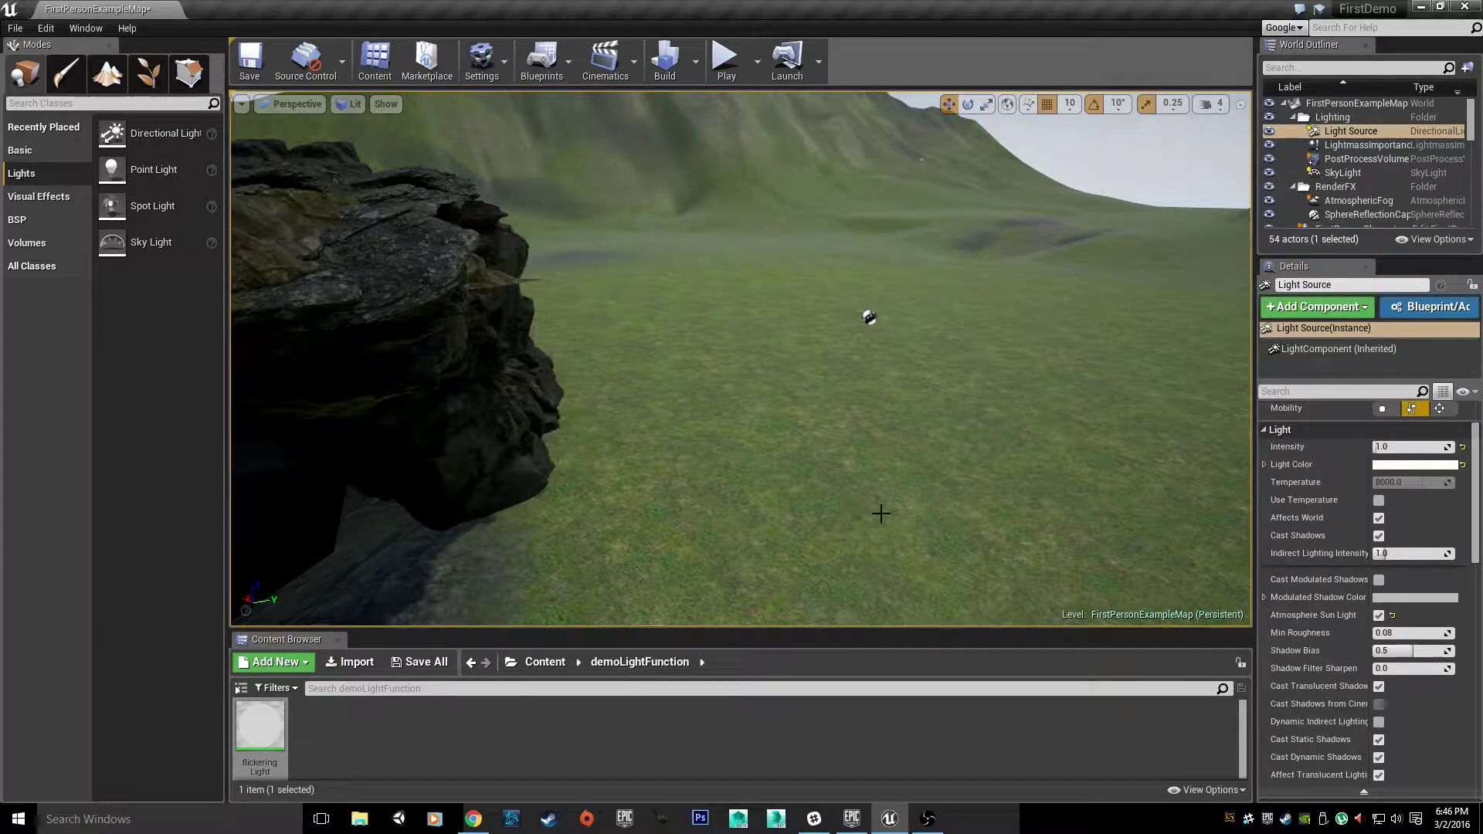
{"action": "right_click_drag", "start_coordinate": [739, 573], "coordinate": [911, 540]}
{"action": "key", "text": "w"}
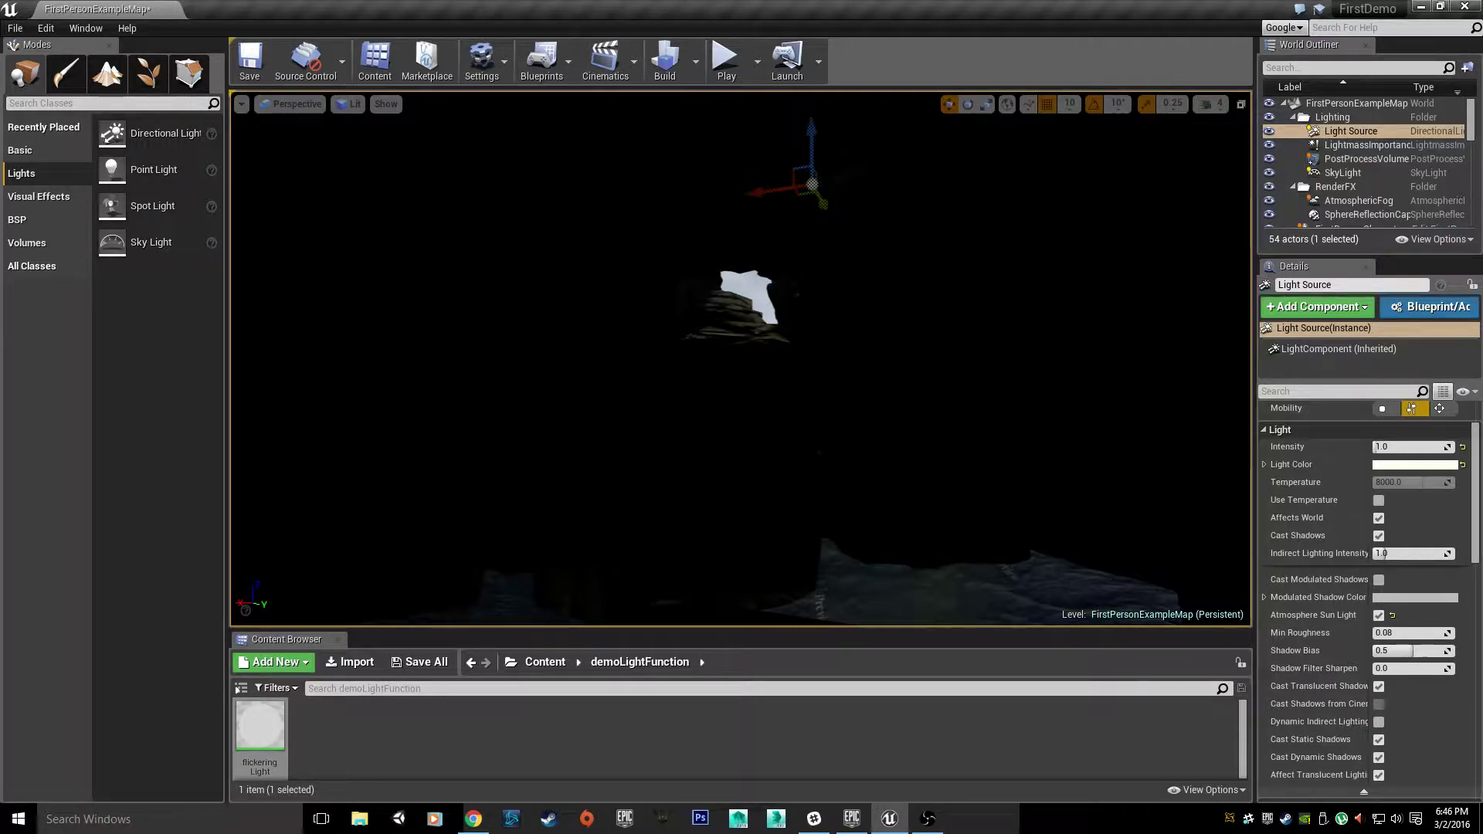
{"action": "right_click_drag", "start_coordinate": [741, 360], "coordinate": [799, 437]}
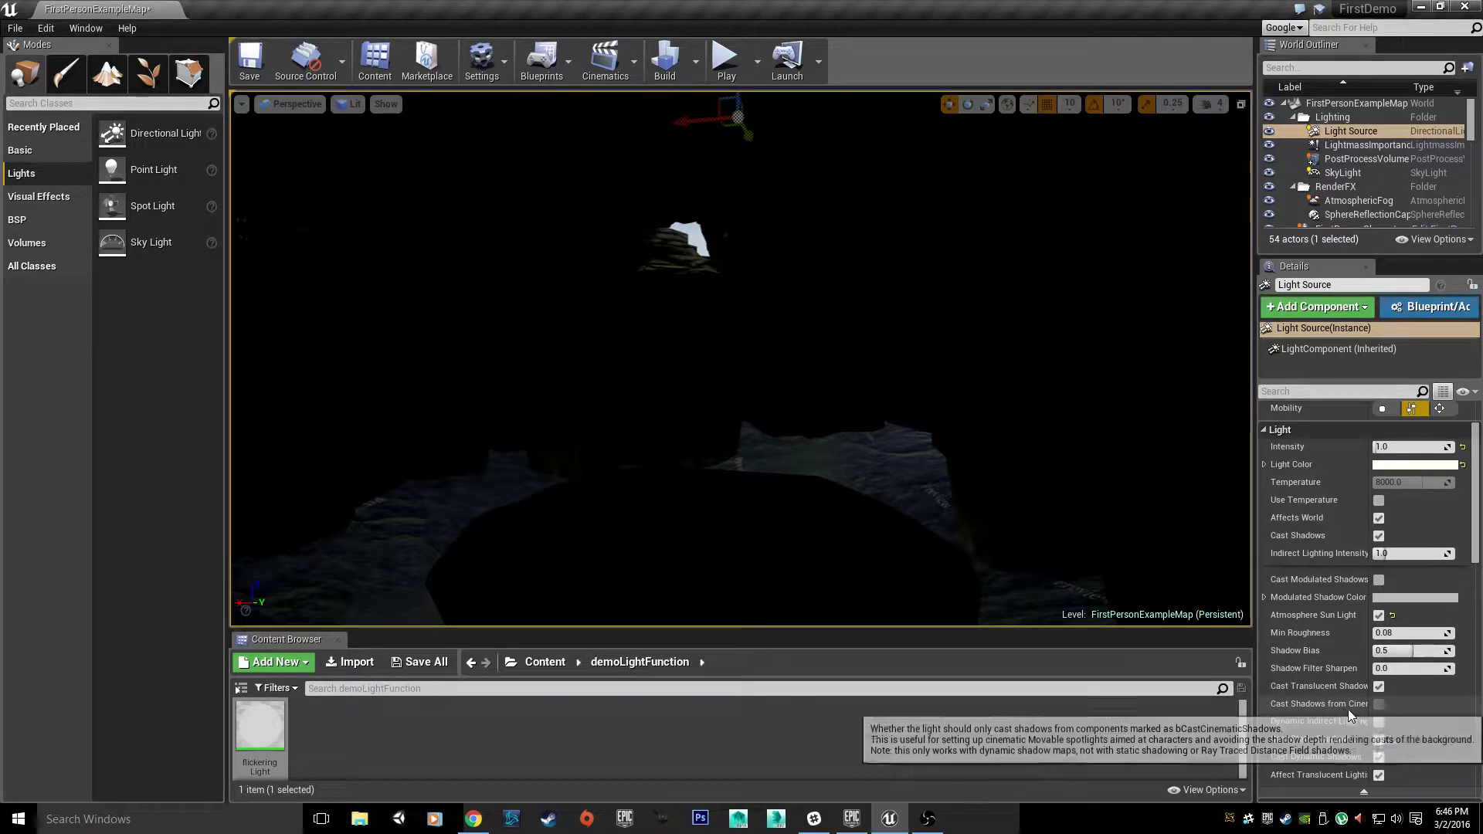
Turn Light Shaft Bloom off to compare the sun shaft through the cave opening, and turn it back on
{"action": "scroll", "coordinate": [1352, 709], "scroll_direction": "down", "scroll_amount": 2}
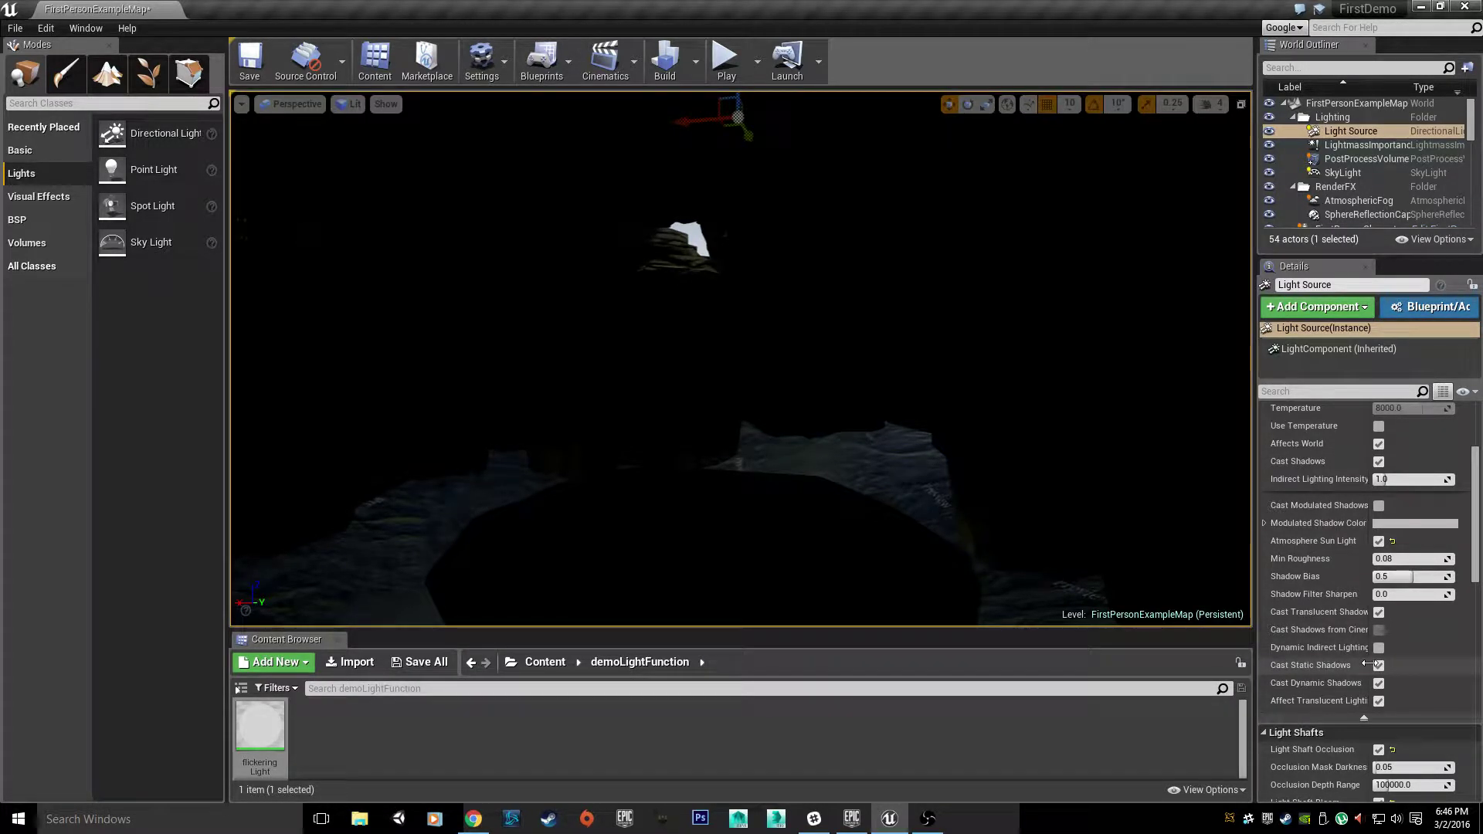
{"action": "scroll", "coordinate": [1368, 666], "scroll_direction": "down", "scroll_amount": 2}
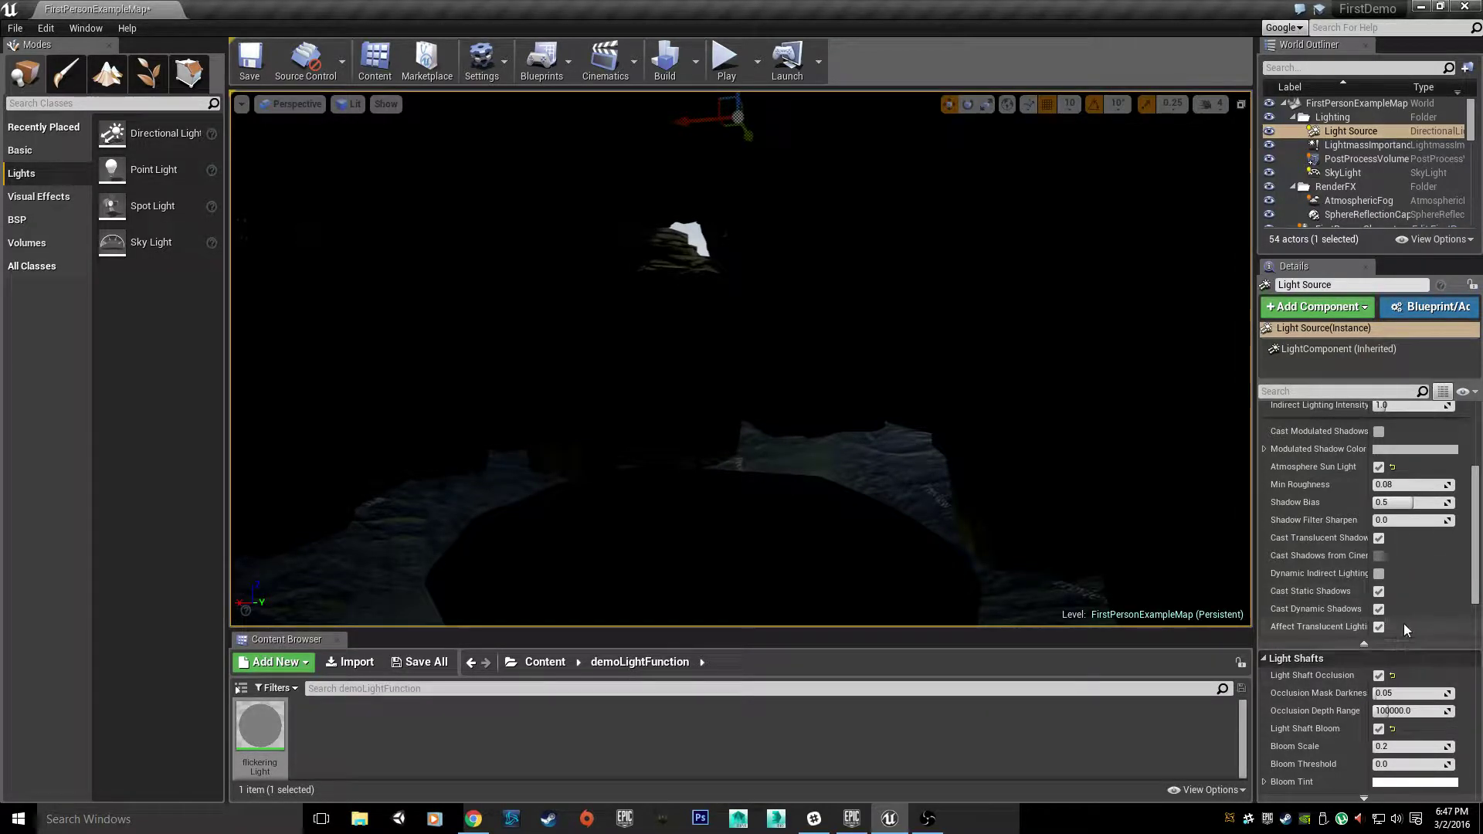
{"action": "scroll", "coordinate": [1403, 623], "scroll_direction": "down", "scroll_amount": 4}
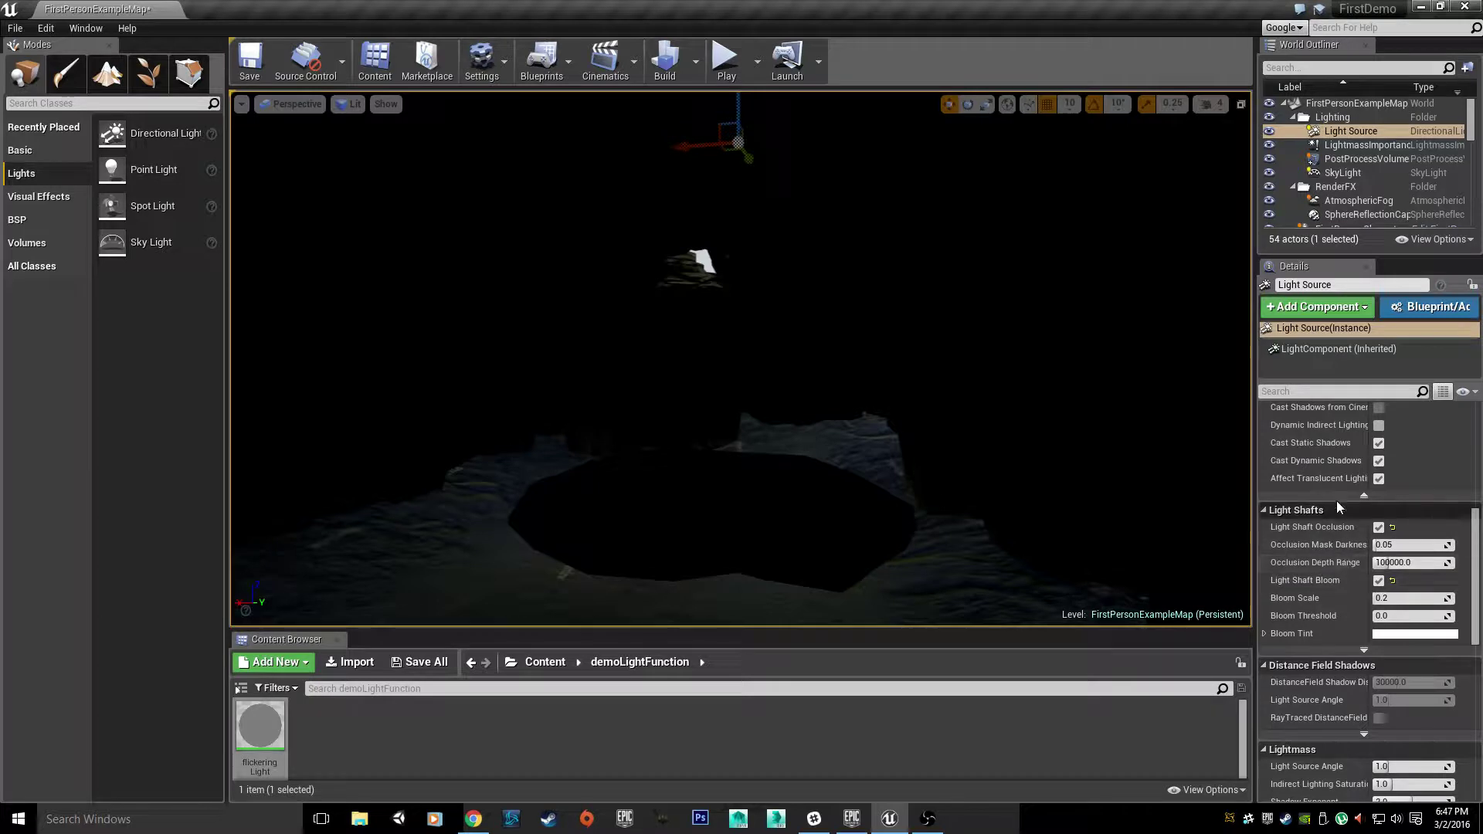
{"action": "key", "text": "w"}
{"action": "right_click_drag", "start_coordinate": [965, 401], "coordinate": [897, 317]}
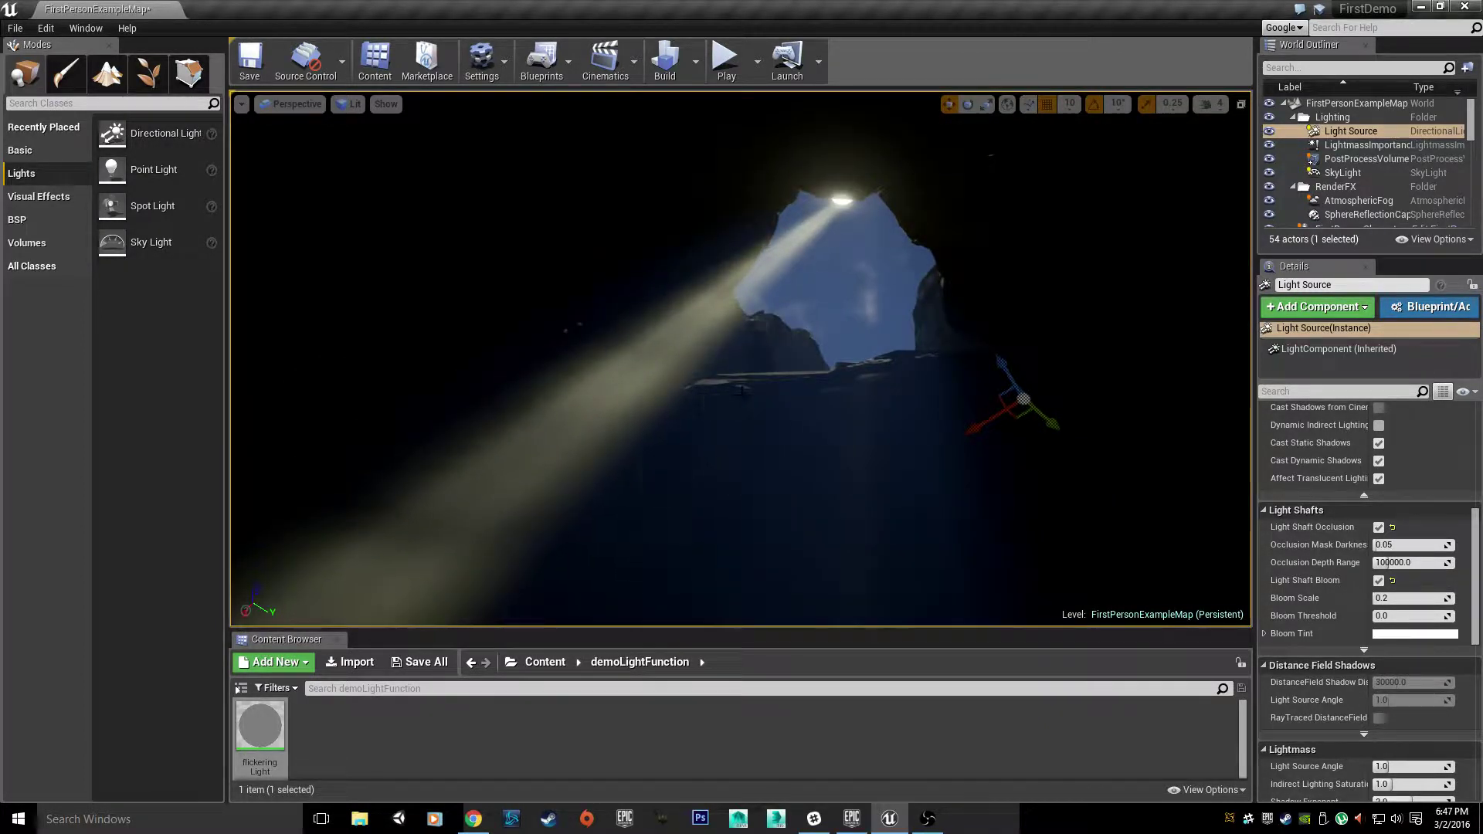
{"action": "left_click", "coordinate": [1379, 581]}
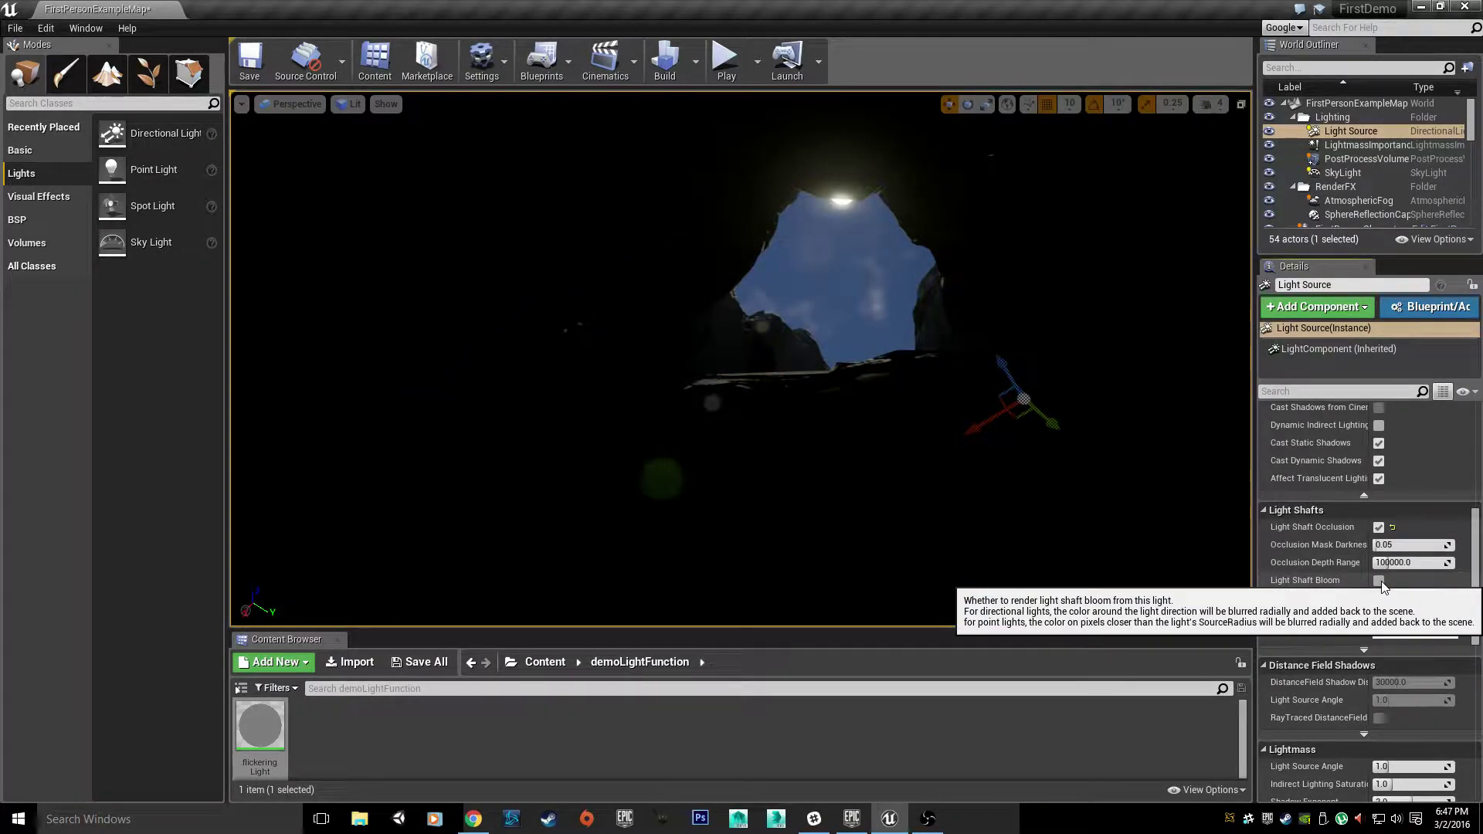
{"action": "left_click", "coordinate": [1379, 581]}
Toggle Light Shaft Occlusion off and on twice to compare the cave view, leaving it enabled
{"action": "left_click", "coordinate": [1380, 527]}
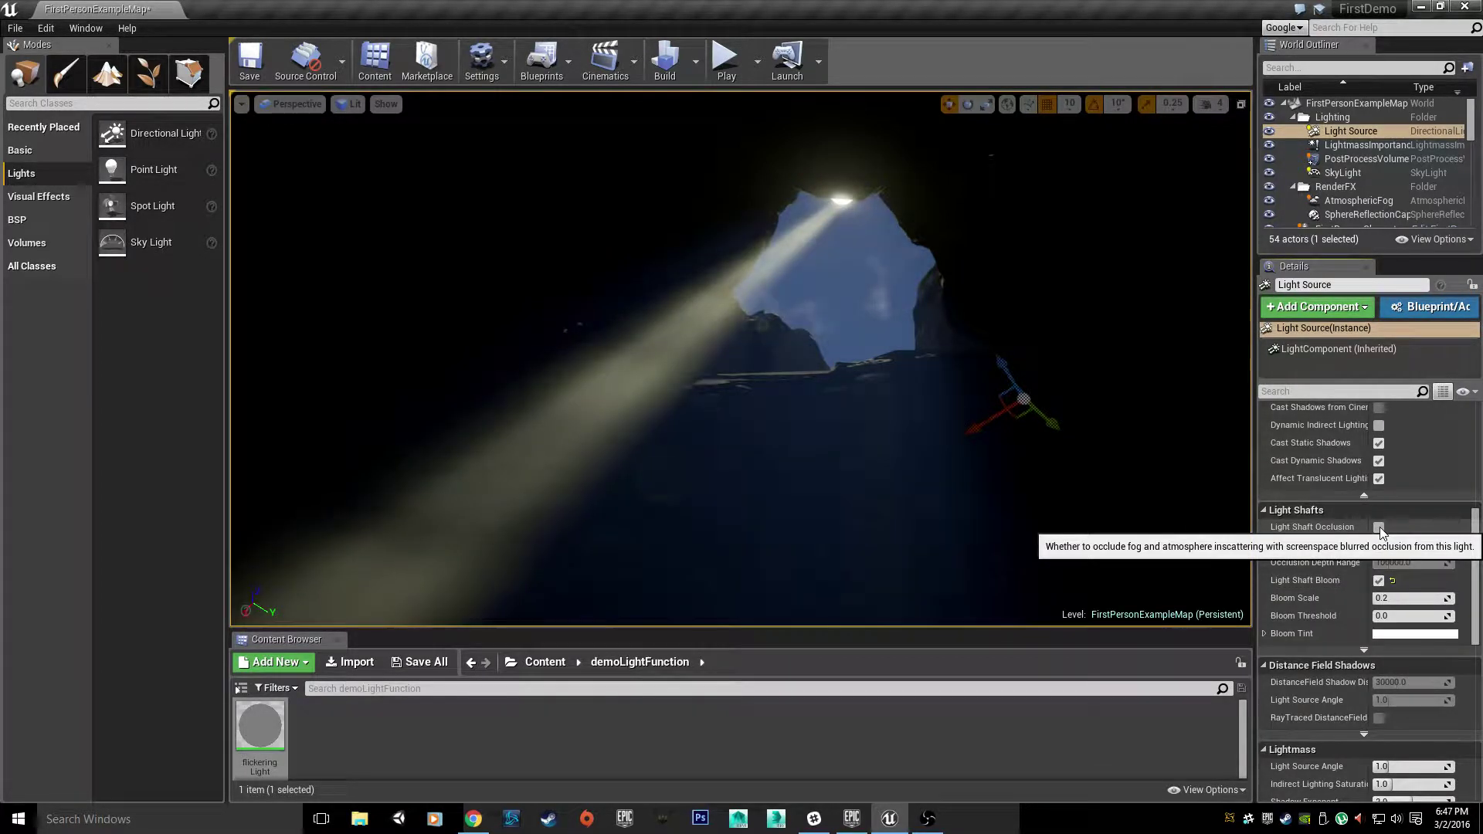
{"action": "left_click", "coordinate": [1380, 527]}
{"action": "left_click", "coordinate": [1380, 527]}
{"action": "left_click", "coordinate": [1380, 527]}
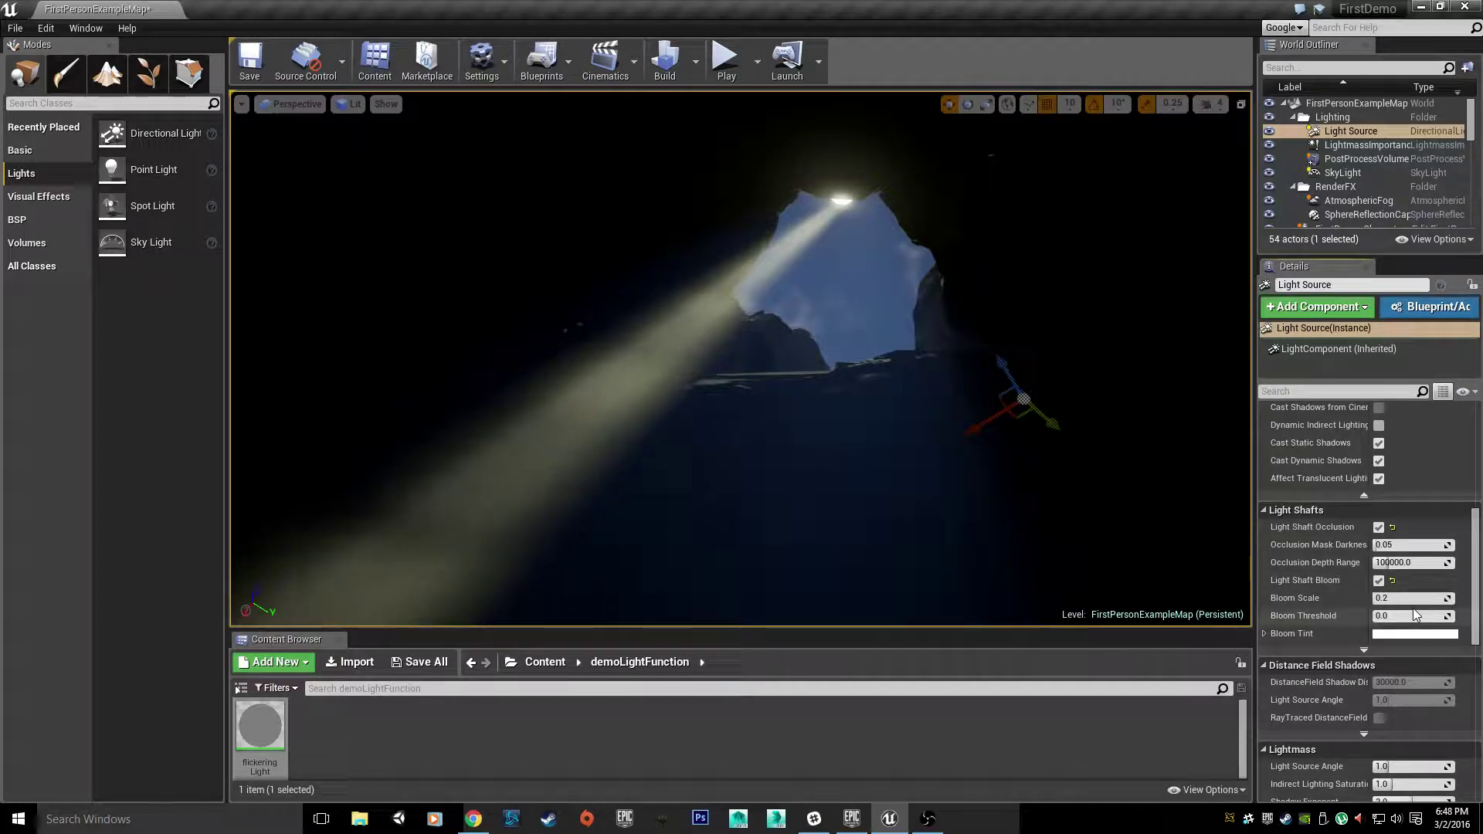
Lower the Light Source's Occlusion Depth Range to about 58140 and set its Occlusion Mask Darkness to 0.01
{"action": "mouse_move", "coordinate": [1388, 565]}
{"action": "left_mouse_down"}
{"action": "mouse_move", "coordinate": [1345, 565]}
{"action": "mouse_move", "coordinate": [1380, 563]}
{"action": "left_mouse_up"}
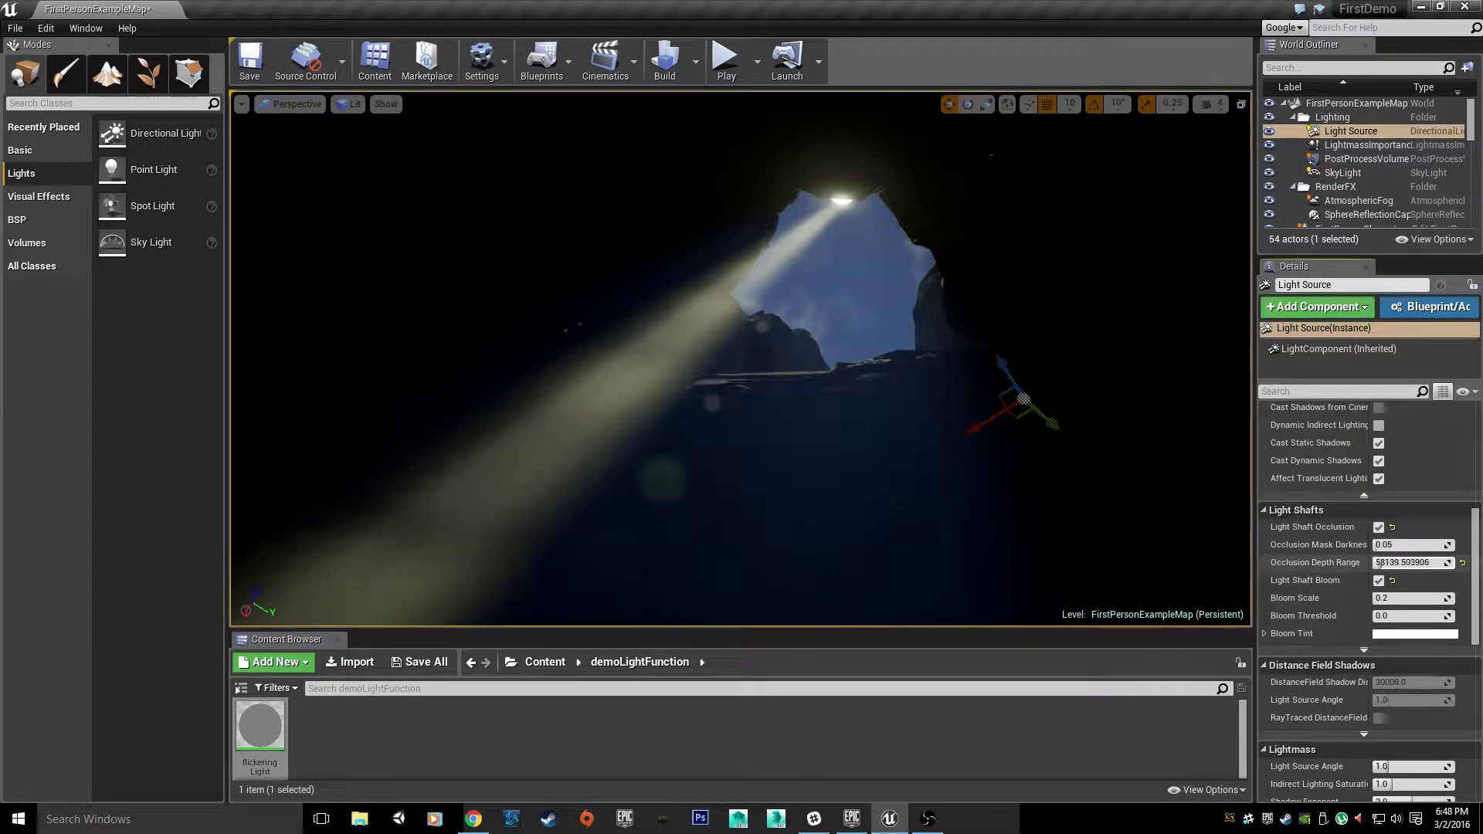
{"action": "left_click", "coordinate": [1387, 544]}
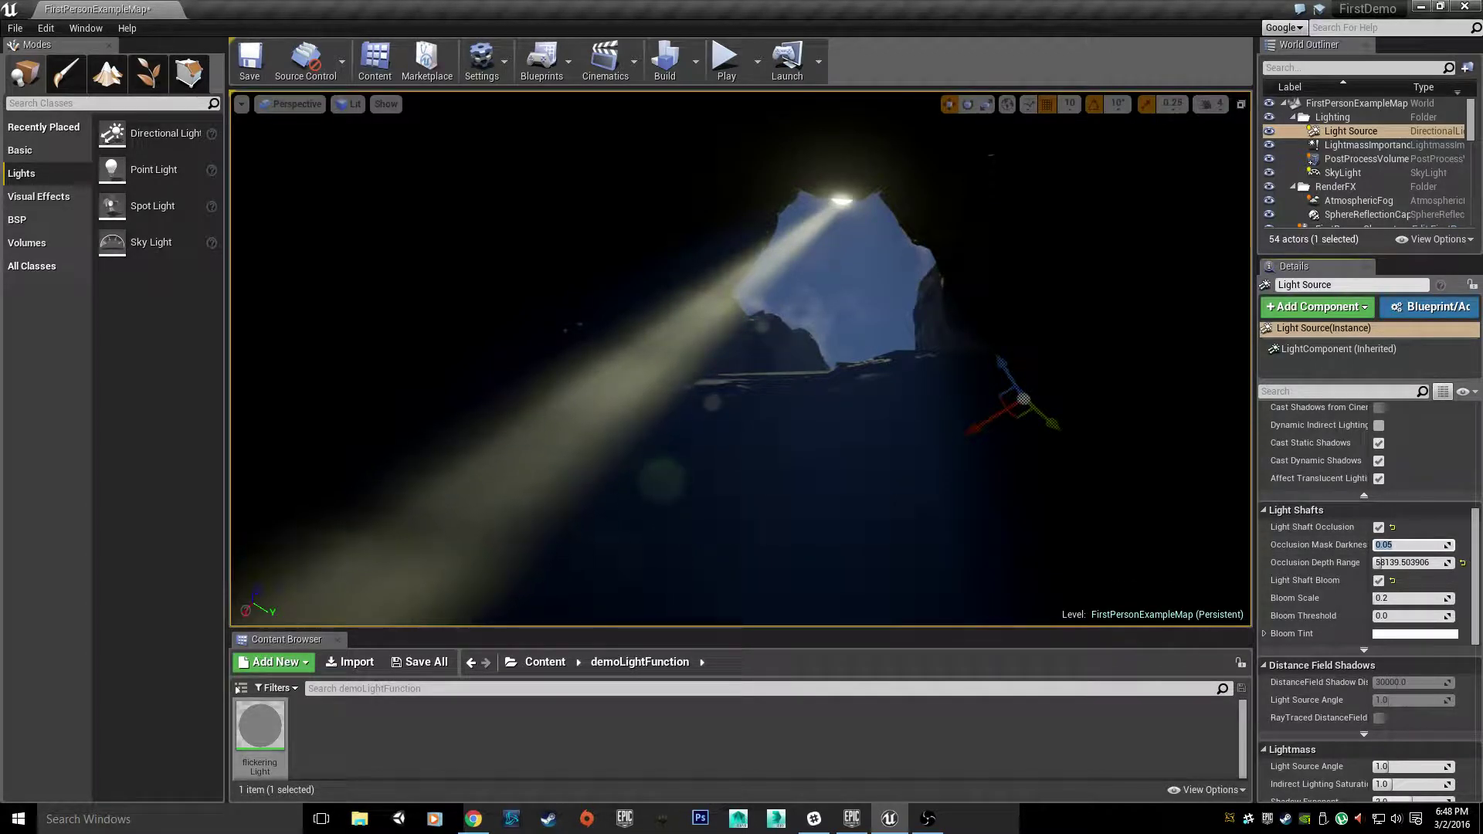
{"action": "type", "text": "0.01"}
{"action": "key", "text": "Return"}
Show the advanced Light Shafts settings to examine the Light Shaft Override Direction option
{"action": "left_click", "coordinate": [1357, 652]}
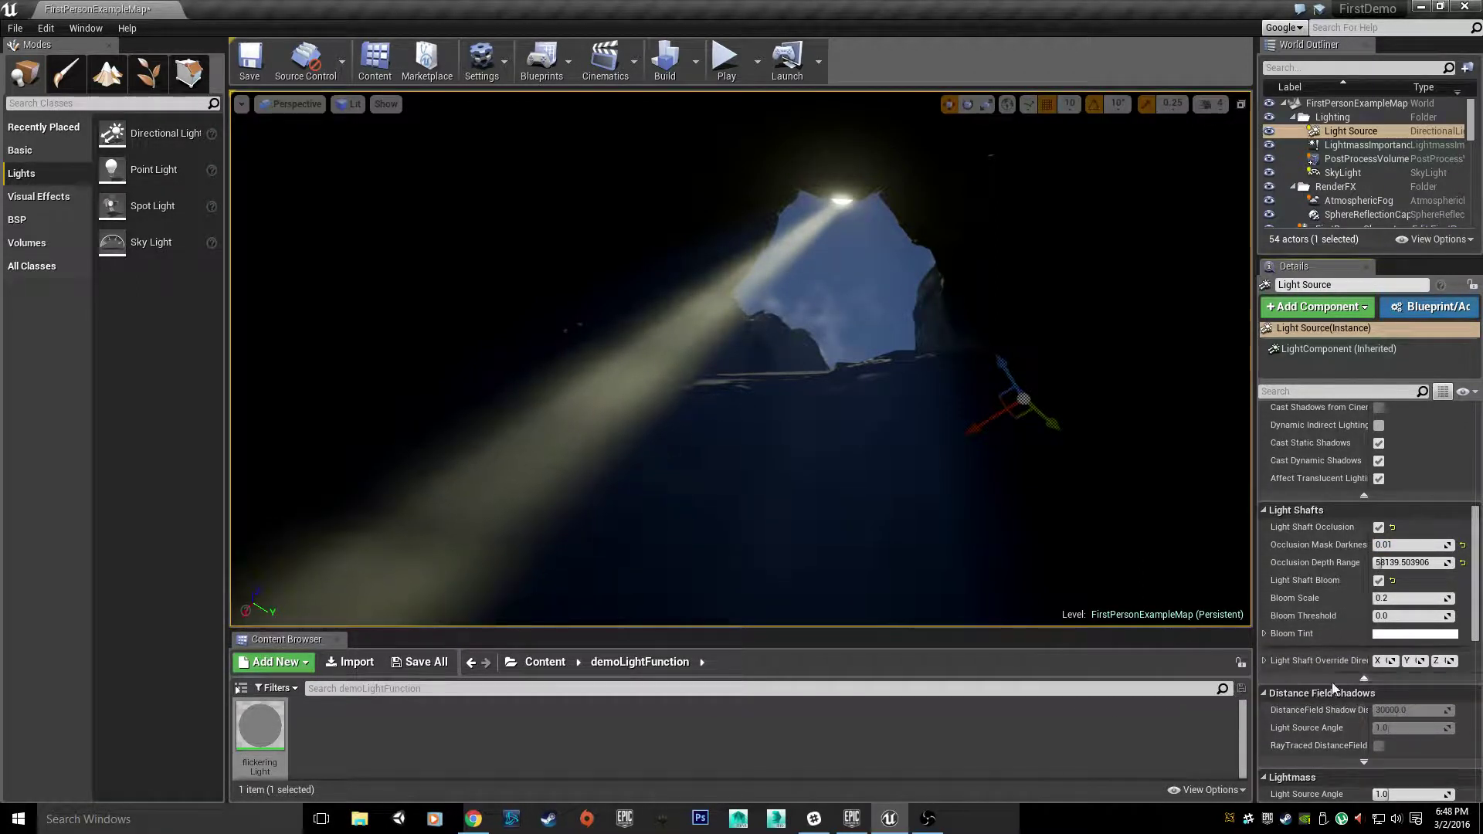
{"action": "left_click", "coordinate": [1362, 676]}
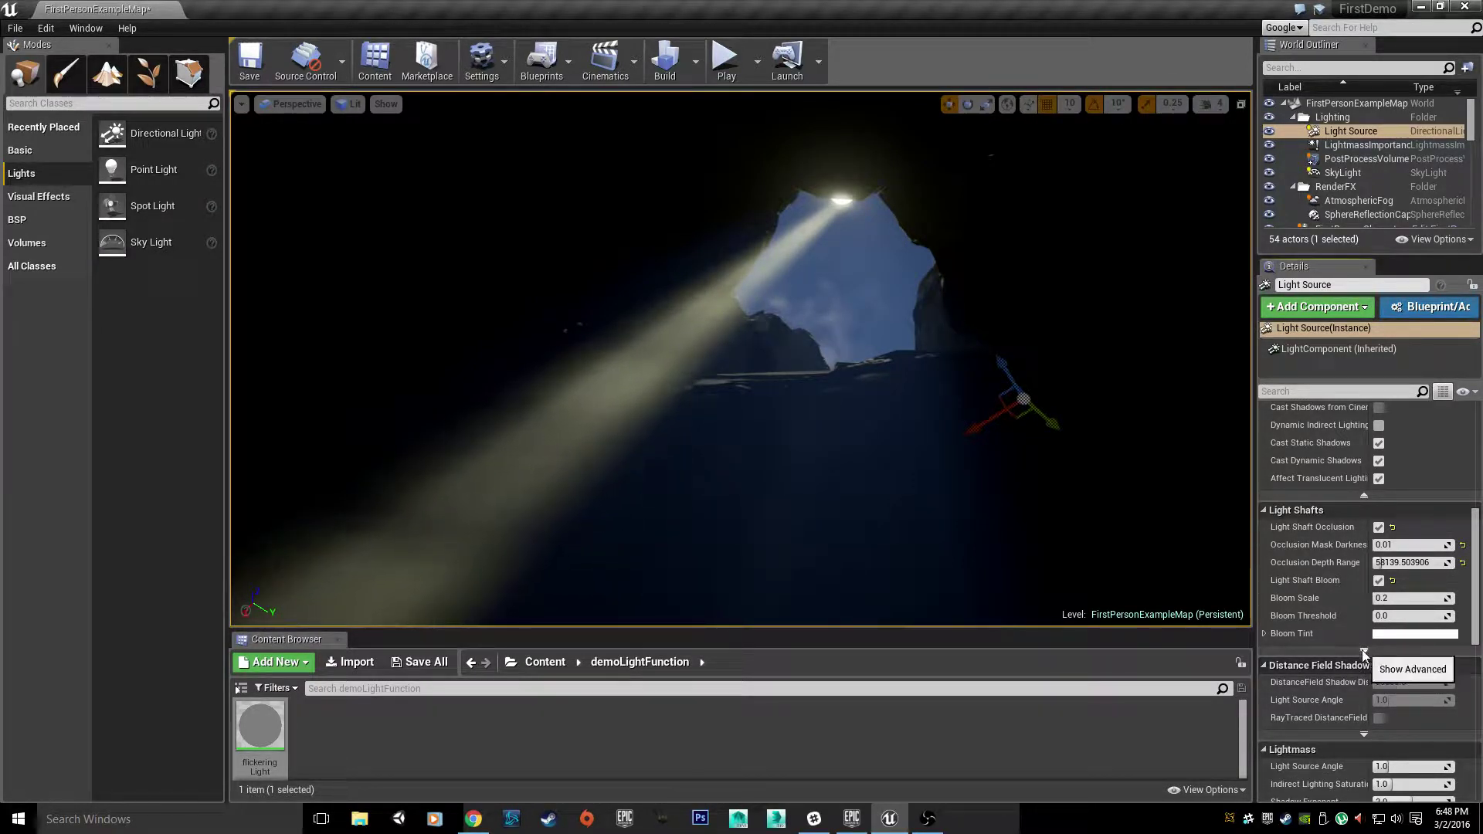
{"action": "left_click", "coordinate": [1364, 651]}
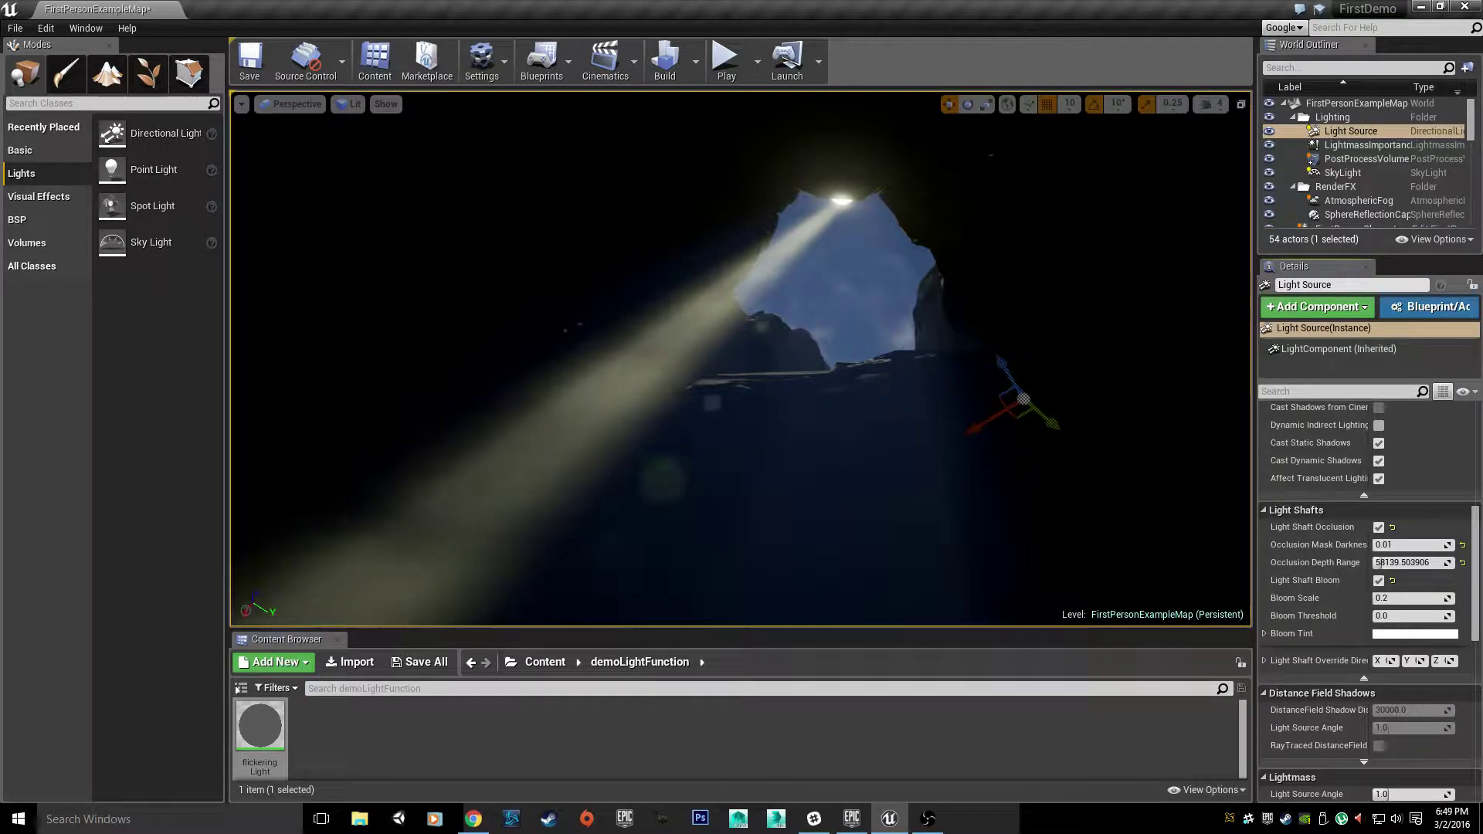
Add a point light above the dark pool on the cave floor
{"action": "right_click_drag", "start_coordinate": [742, 360], "coordinate": [680, 309]}
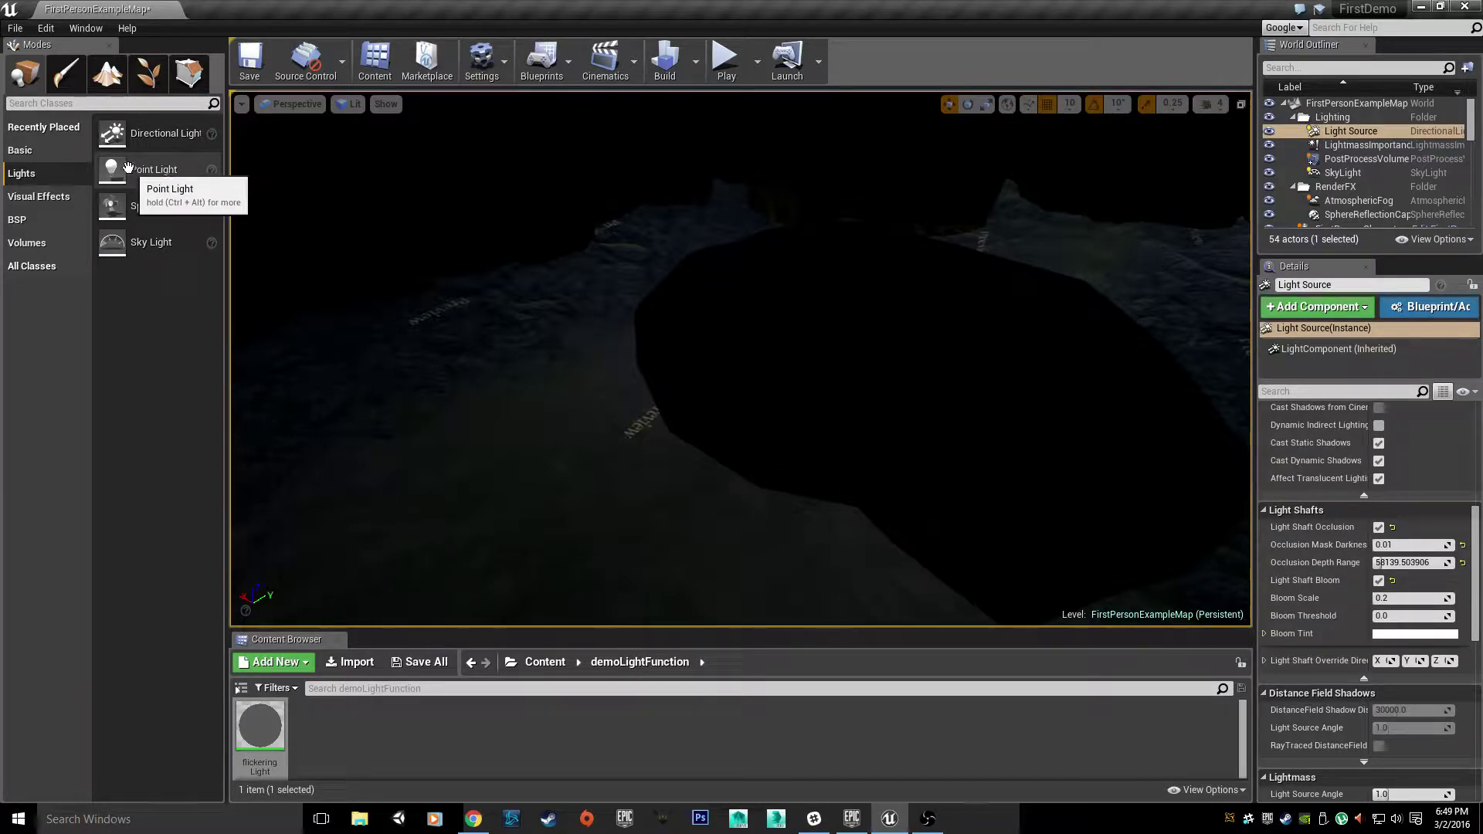
{"action": "left_click", "coordinate": [118, 168]}
{"action": "left_click_drag", "start_coordinate": [118, 168], "coordinate": [872, 343]}
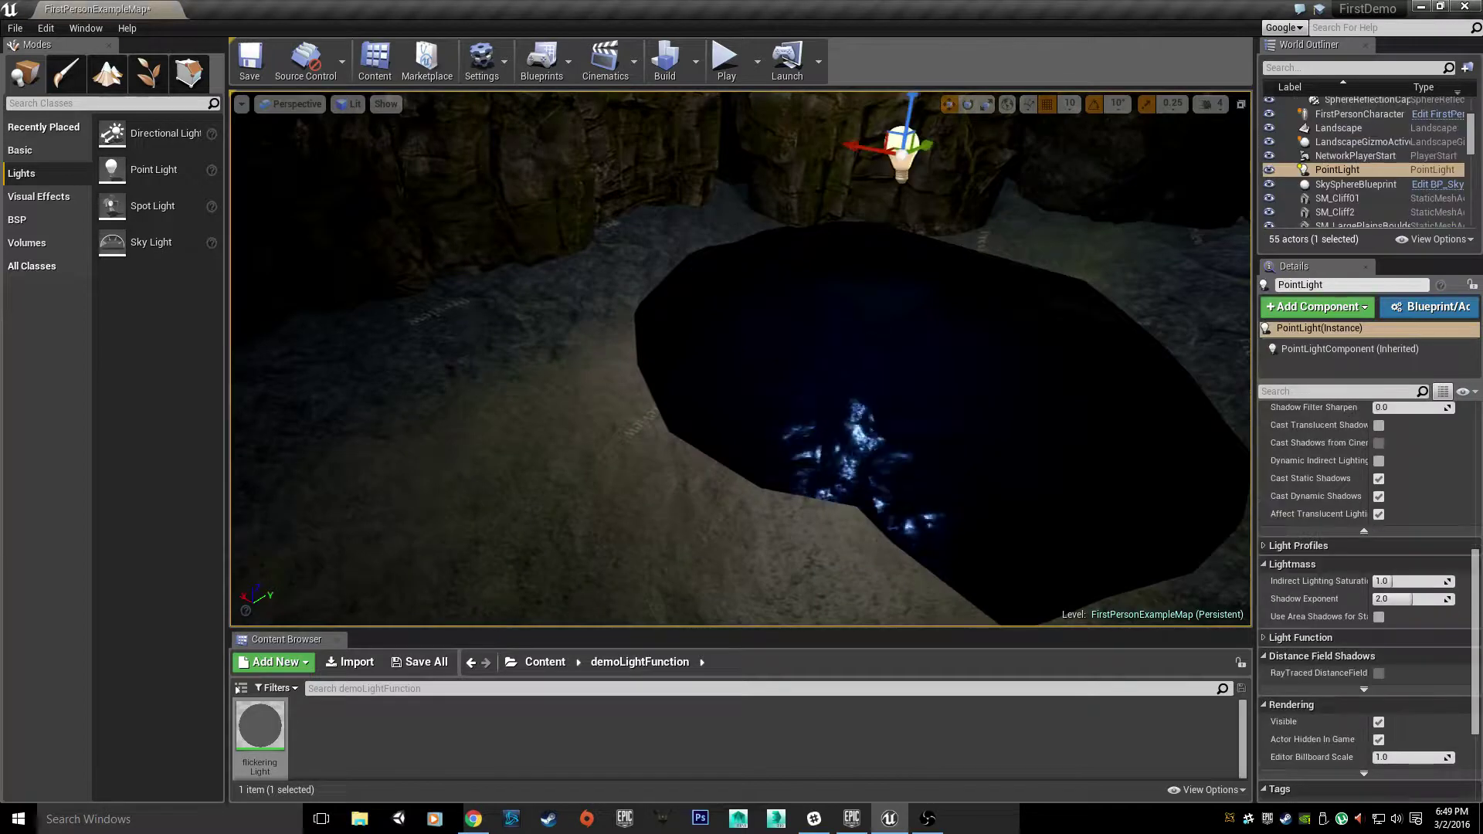
{"action": "right_click_drag", "start_coordinate": [871, 343], "coordinate": [977, 283]}
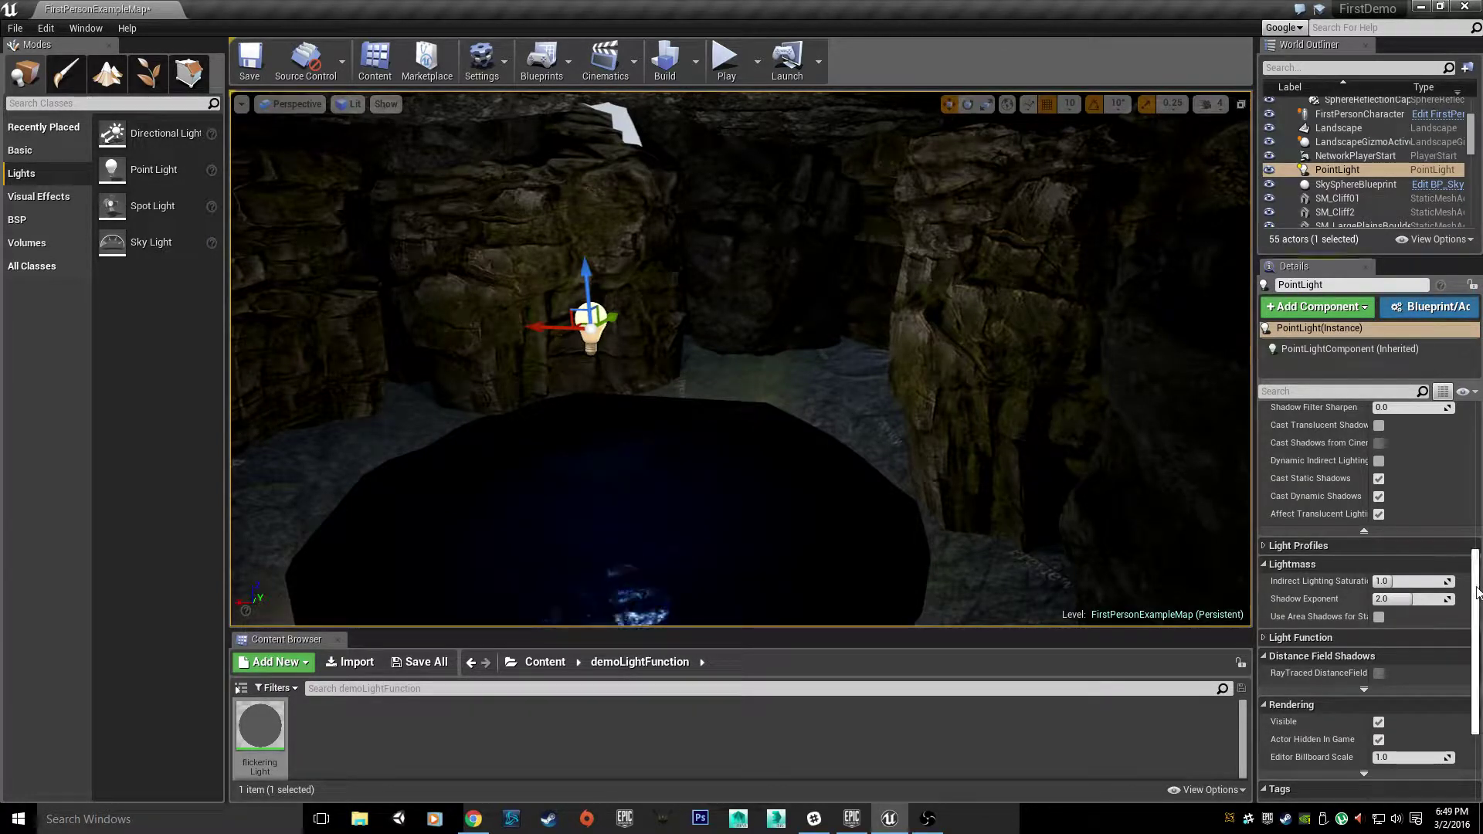
Set the point light's intensity to 2500
{"action": "scroll", "coordinate": [1481, 591], "scroll_direction": "up", "scroll_amount": 10}
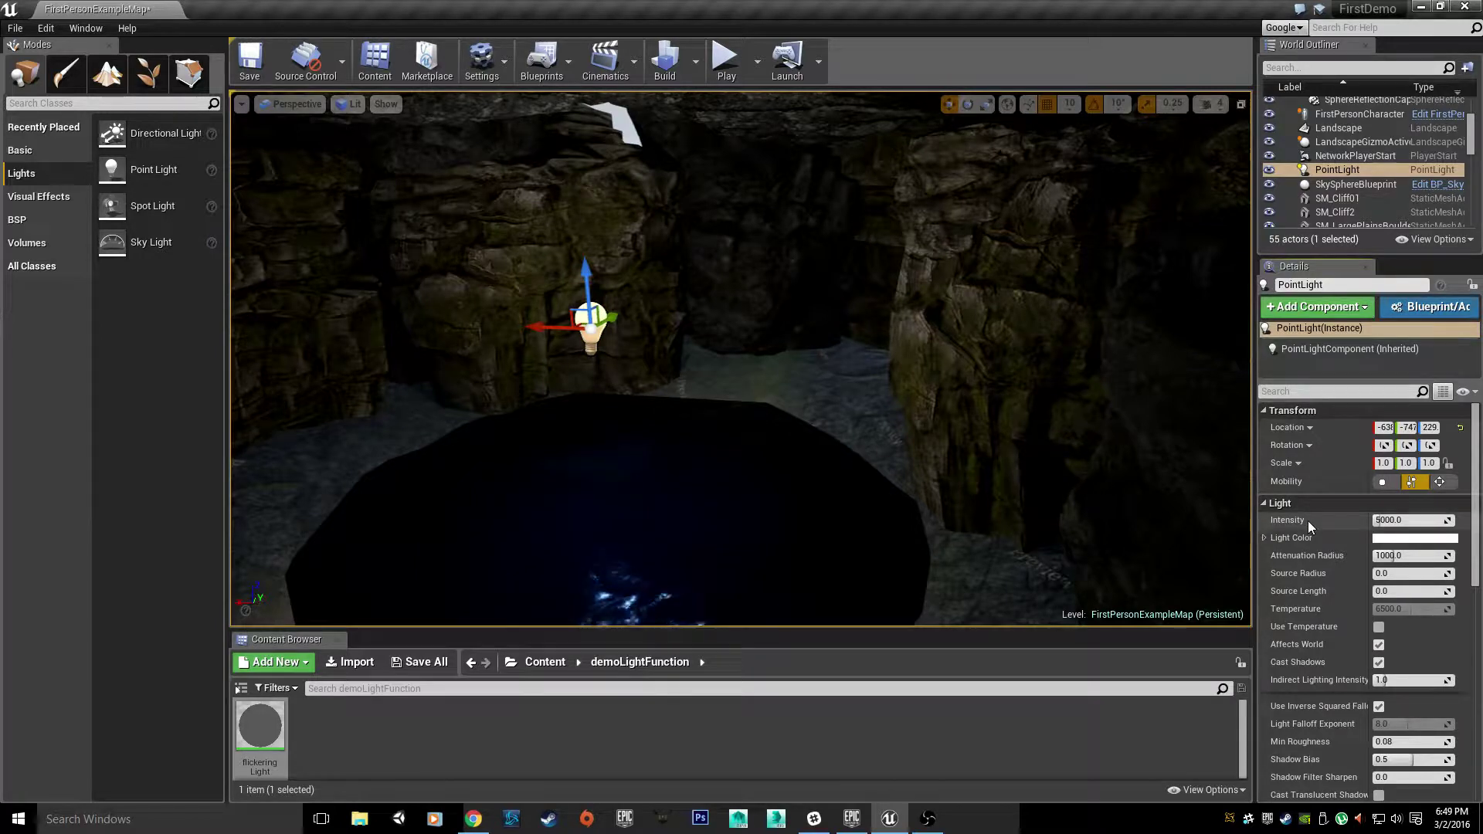
{"action": "left_click", "coordinate": [1400, 522]}
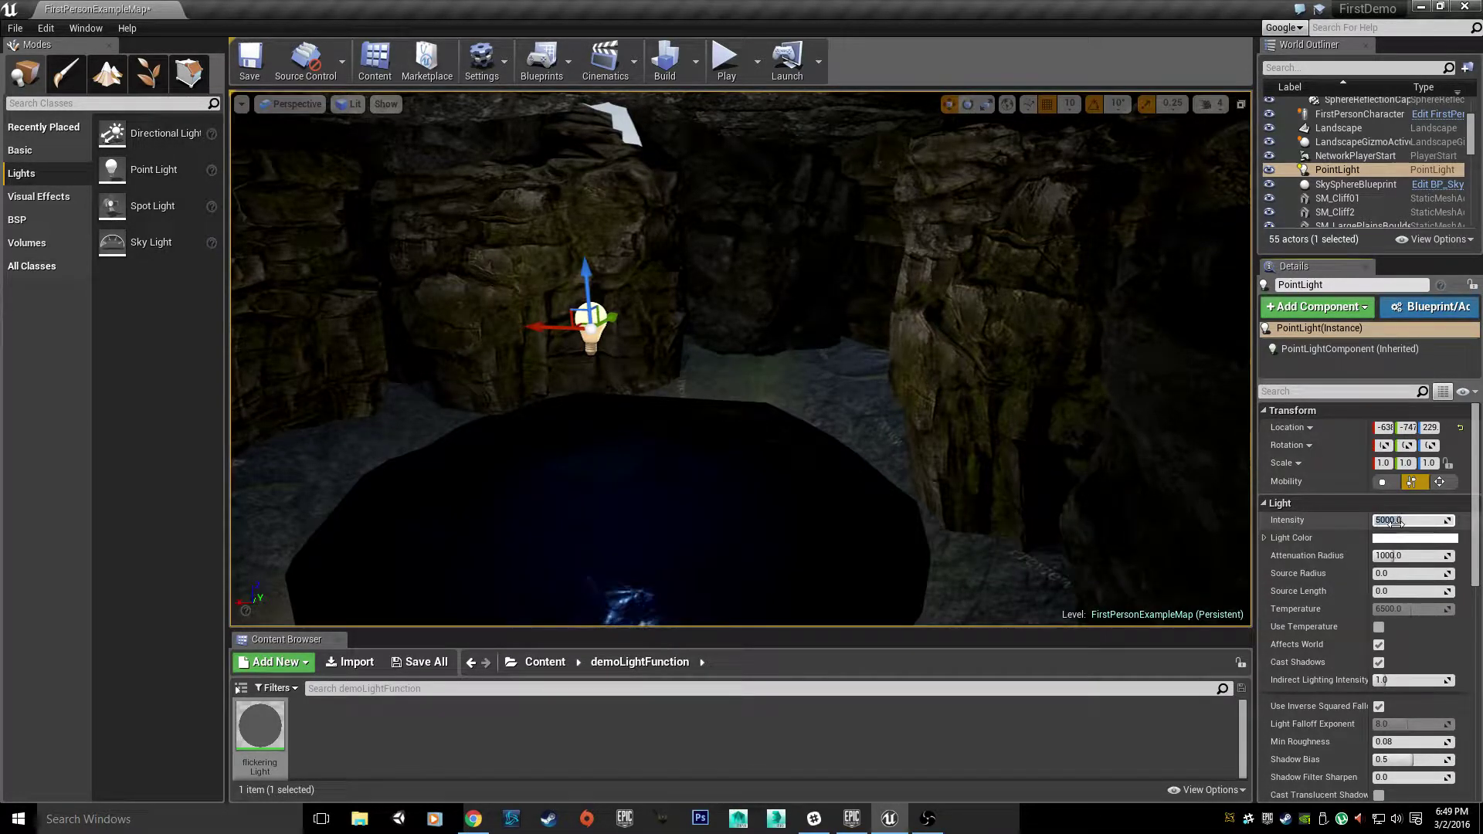
{"action": "type", "text": "250"}
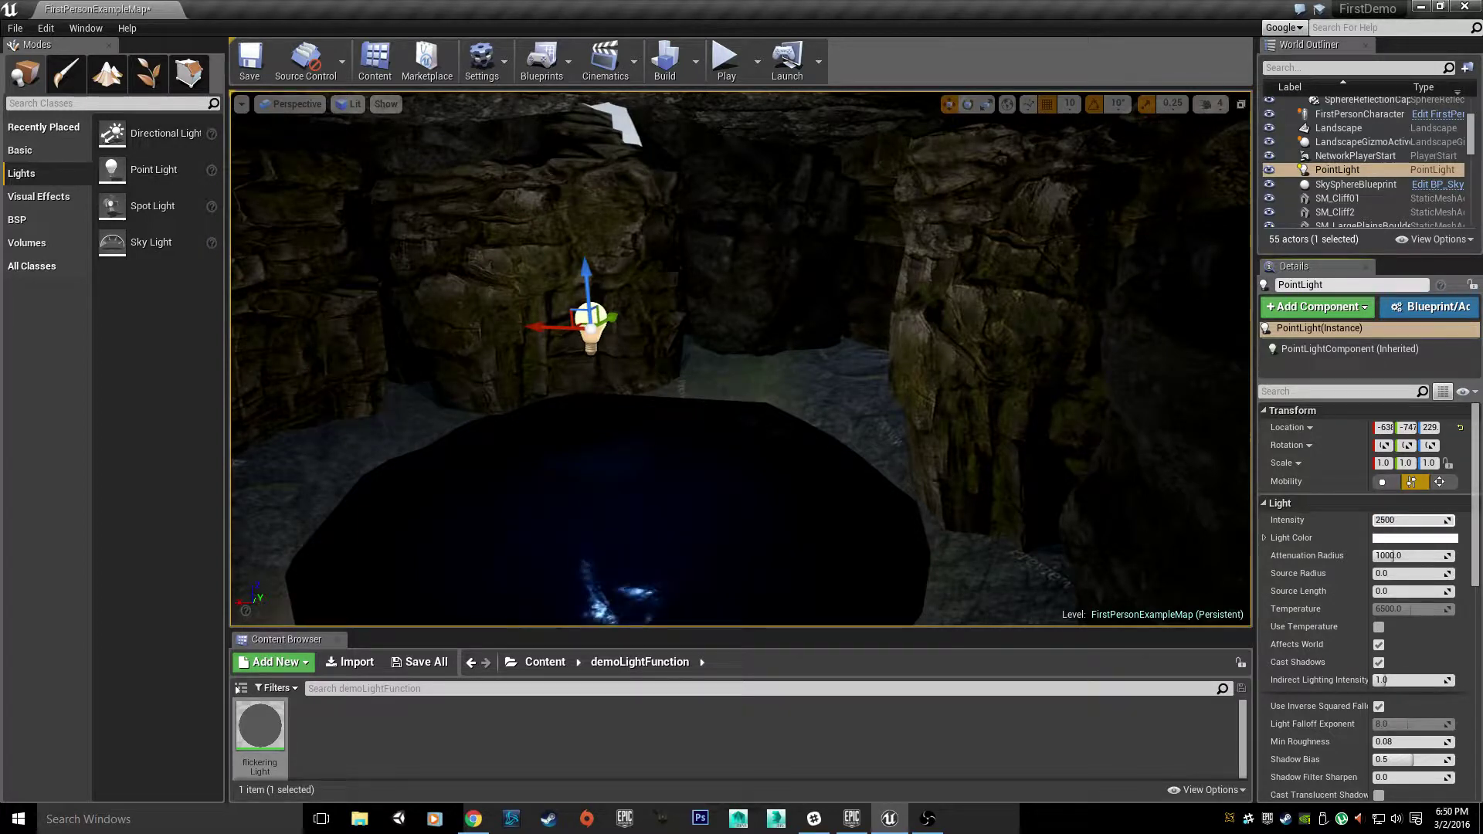
{"action": "type", "text": "0"}
{"action": "key", "text": "Return"}
Lower the point light towards the pool to a height of about 90 and focus the view on it
{"action": "right_click_drag", "start_coordinate": [817, 424], "coordinate": [593, 240]}
{"action": "left_click_drag", "start_coordinate": [593, 240], "coordinate": [620, 445]}
{"action": "key", "text": "f"}
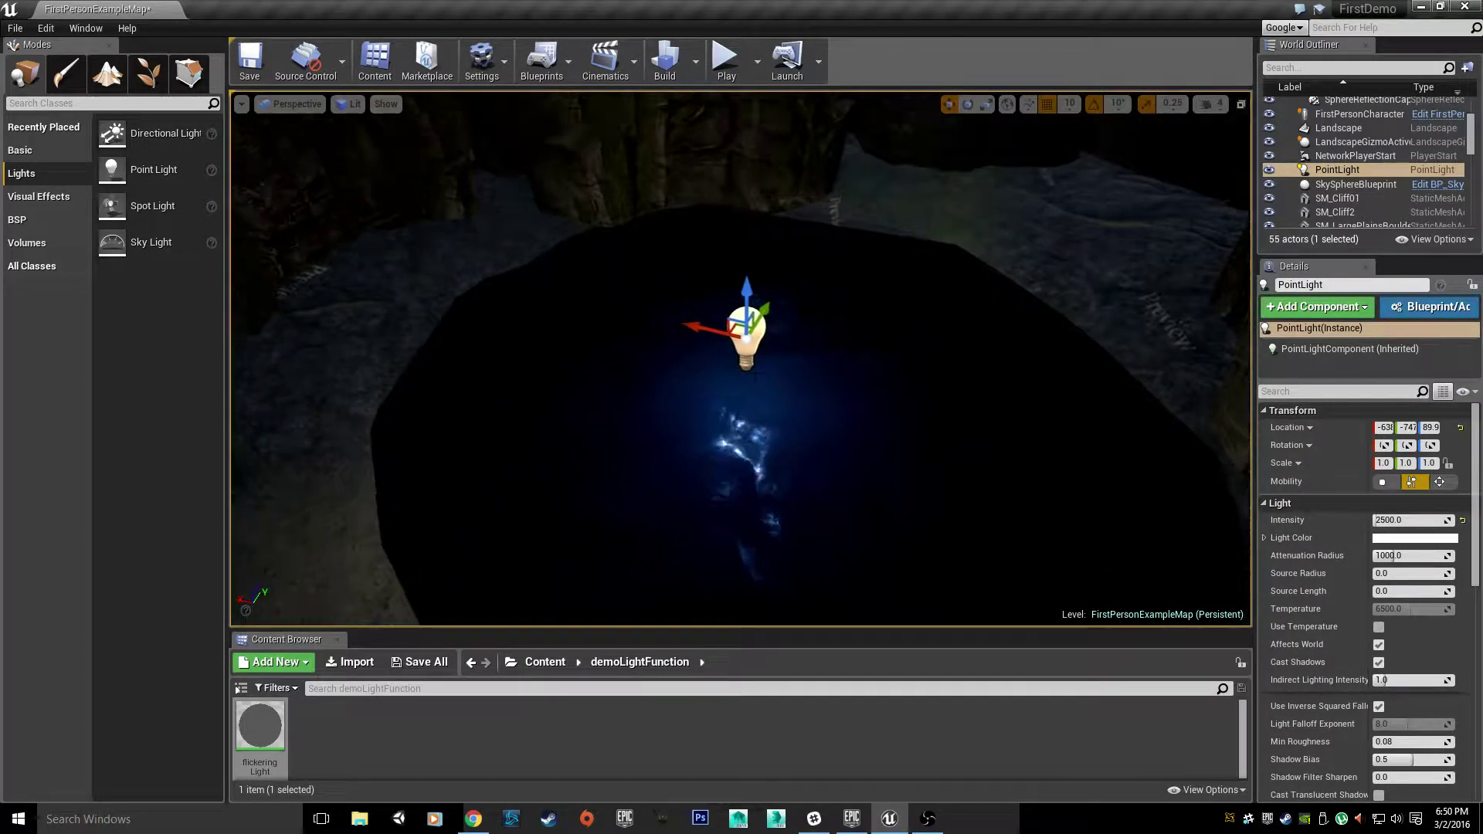
Try yellow-green (hue 82, saturation 0.505), cyan (hue 169, saturation 0.367) and purple (hue 295, saturation 0.452) as the point light's colour
{"action": "left_click", "coordinate": [1398, 539]}
{"action": "mouse_move", "coordinate": [1348, 574]}
{"action": "left_mouse_down"}
{"action": "mouse_move", "coordinate": [1328, 568]}
{"action": "mouse_move", "coordinate": [1347, 587]}
{"action": "left_mouse_up"}
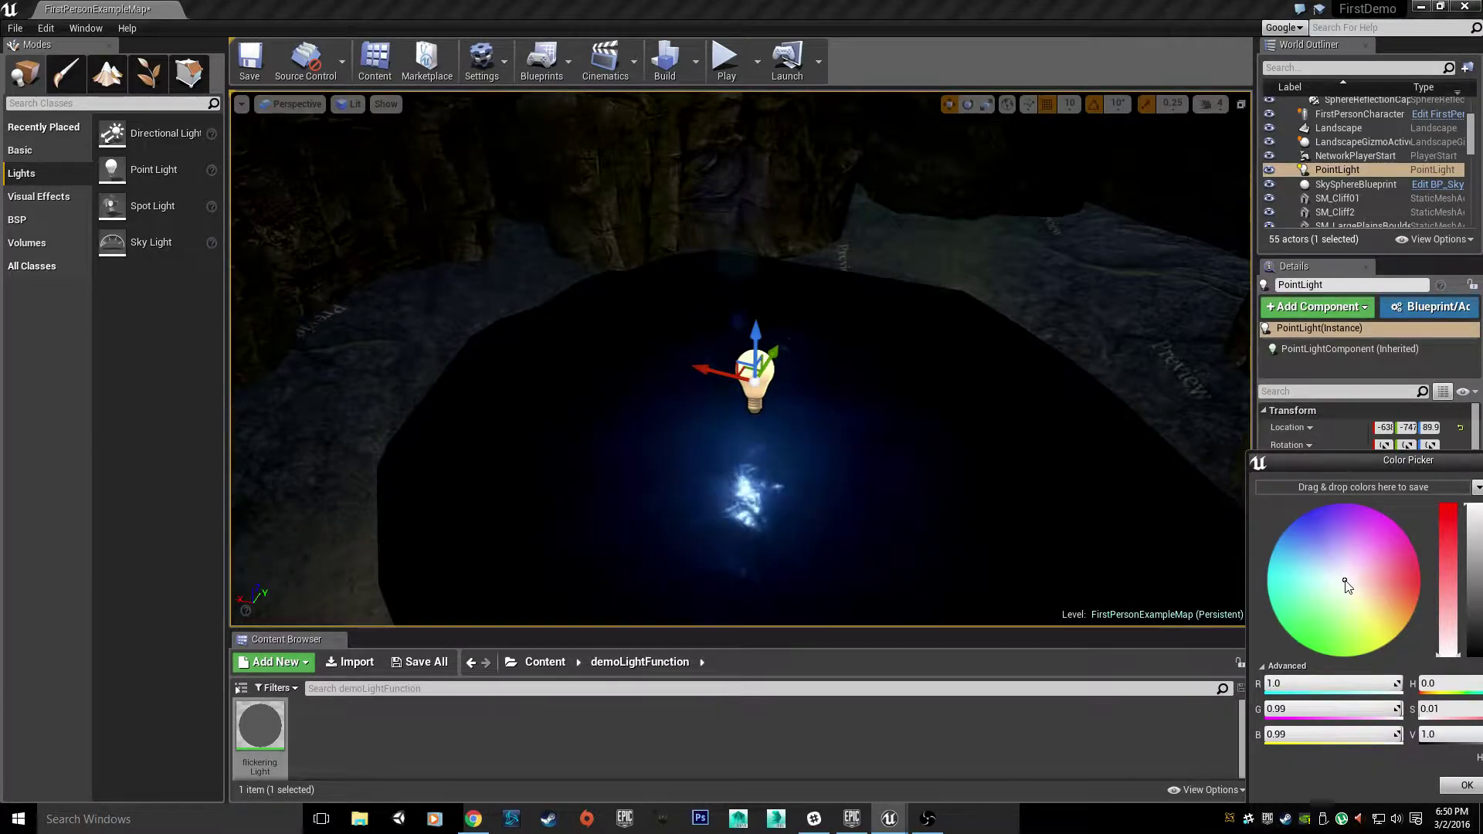
{"action": "left_click_drag", "start_coordinate": [1307, 607], "coordinate": [1351, 609]}
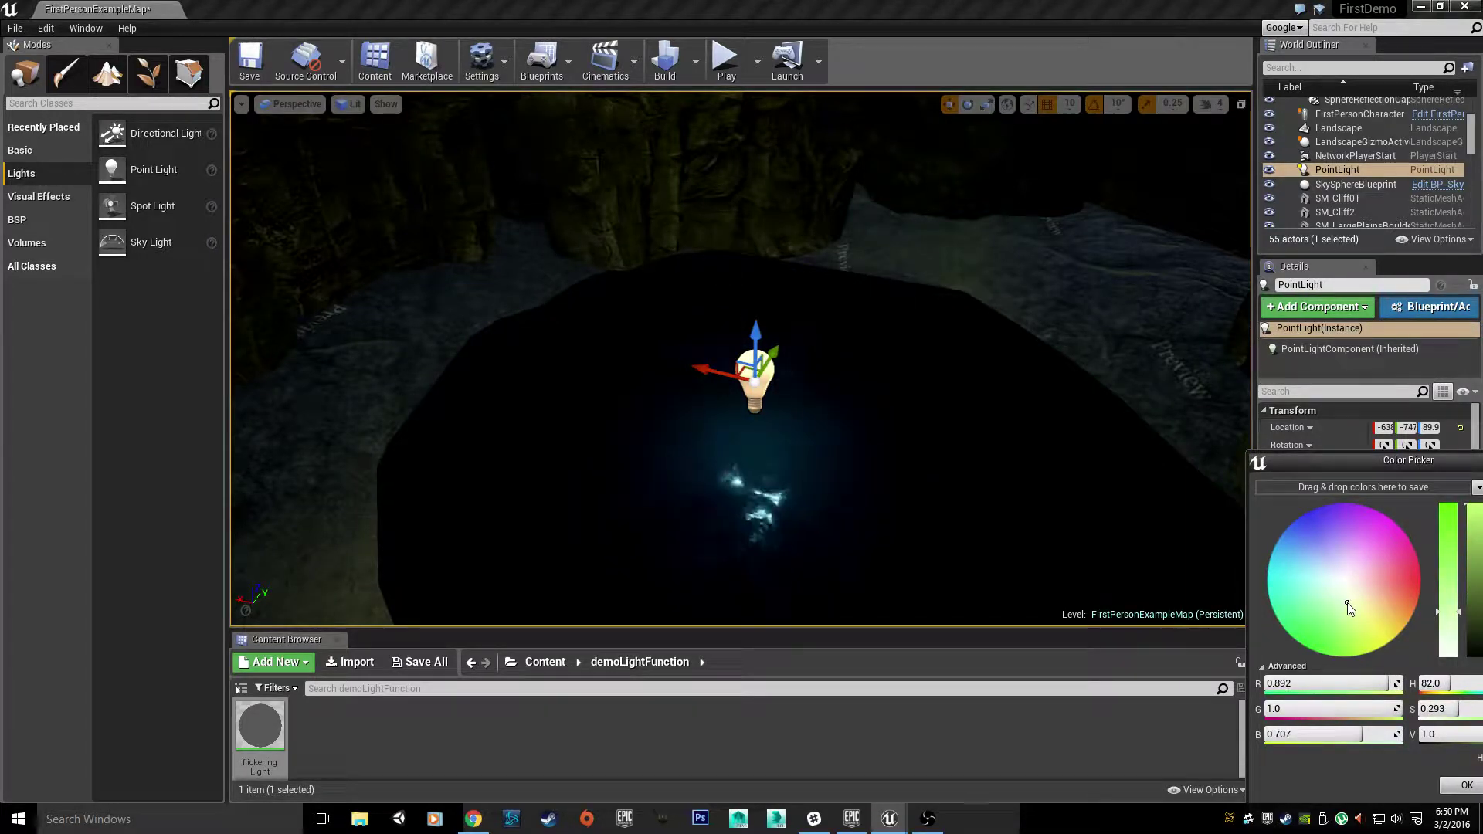
{"action": "mouse_move", "coordinate": [1444, 611]}
{"action": "left_mouse_down"}
{"action": "mouse_move", "coordinate": [1445, 565]}
{"action": "mouse_move", "coordinate": [1444, 579]}
{"action": "left_mouse_up"}
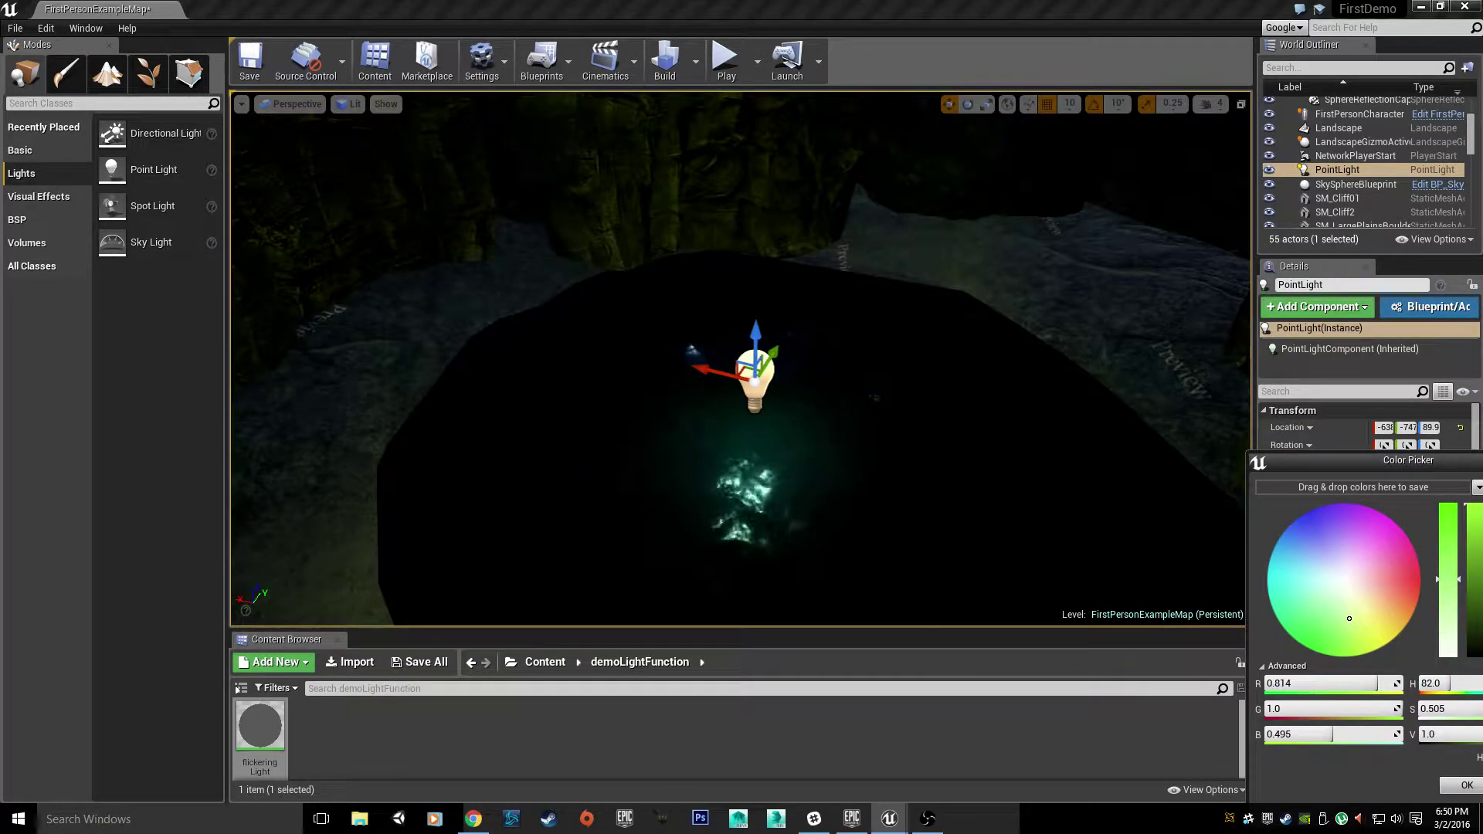
{"action": "left_click", "coordinate": [1317, 586]}
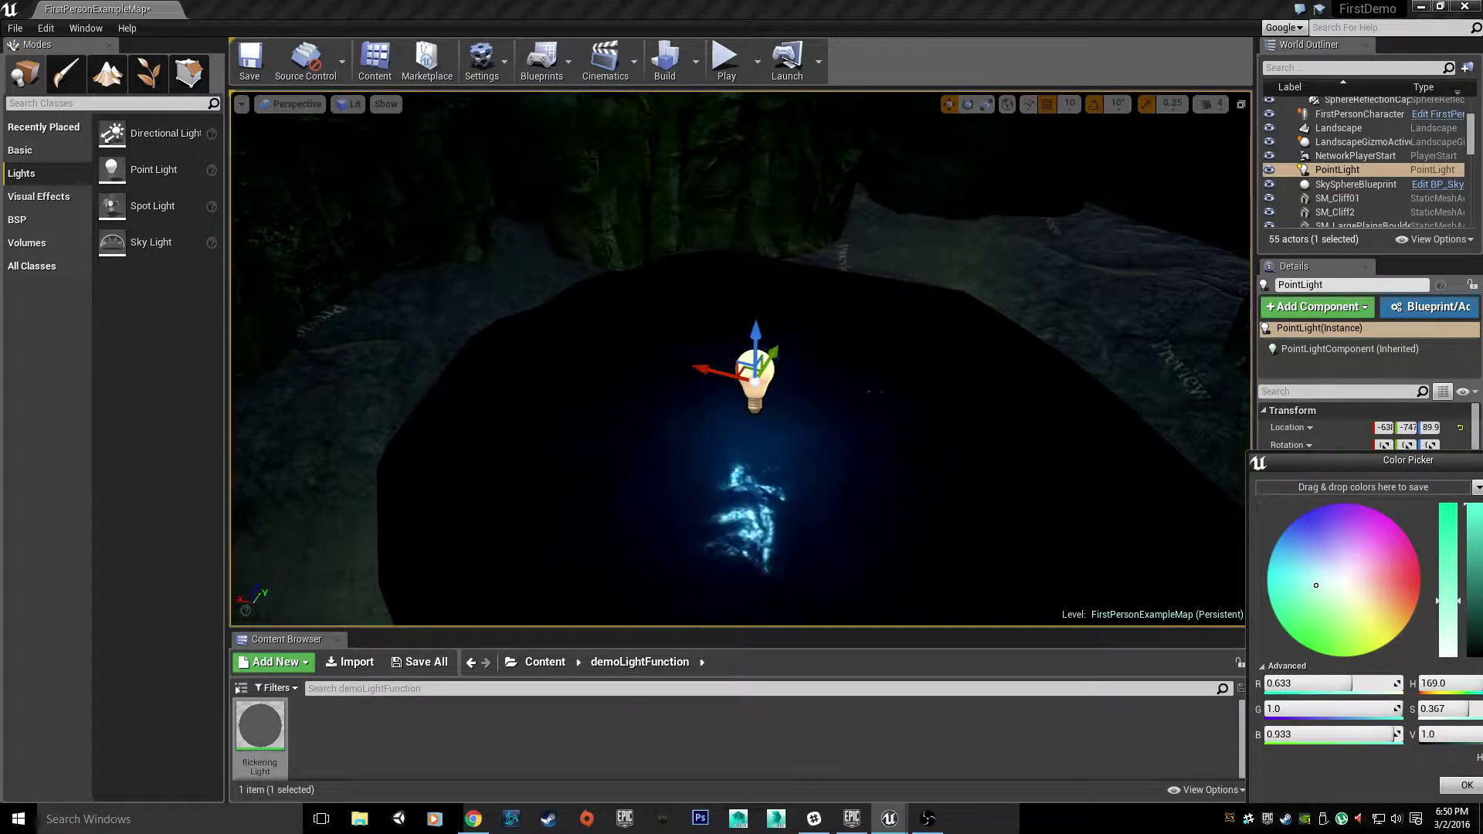
{"action": "left_click_drag", "start_coordinate": [1301, 567], "coordinate": [1360, 548]}
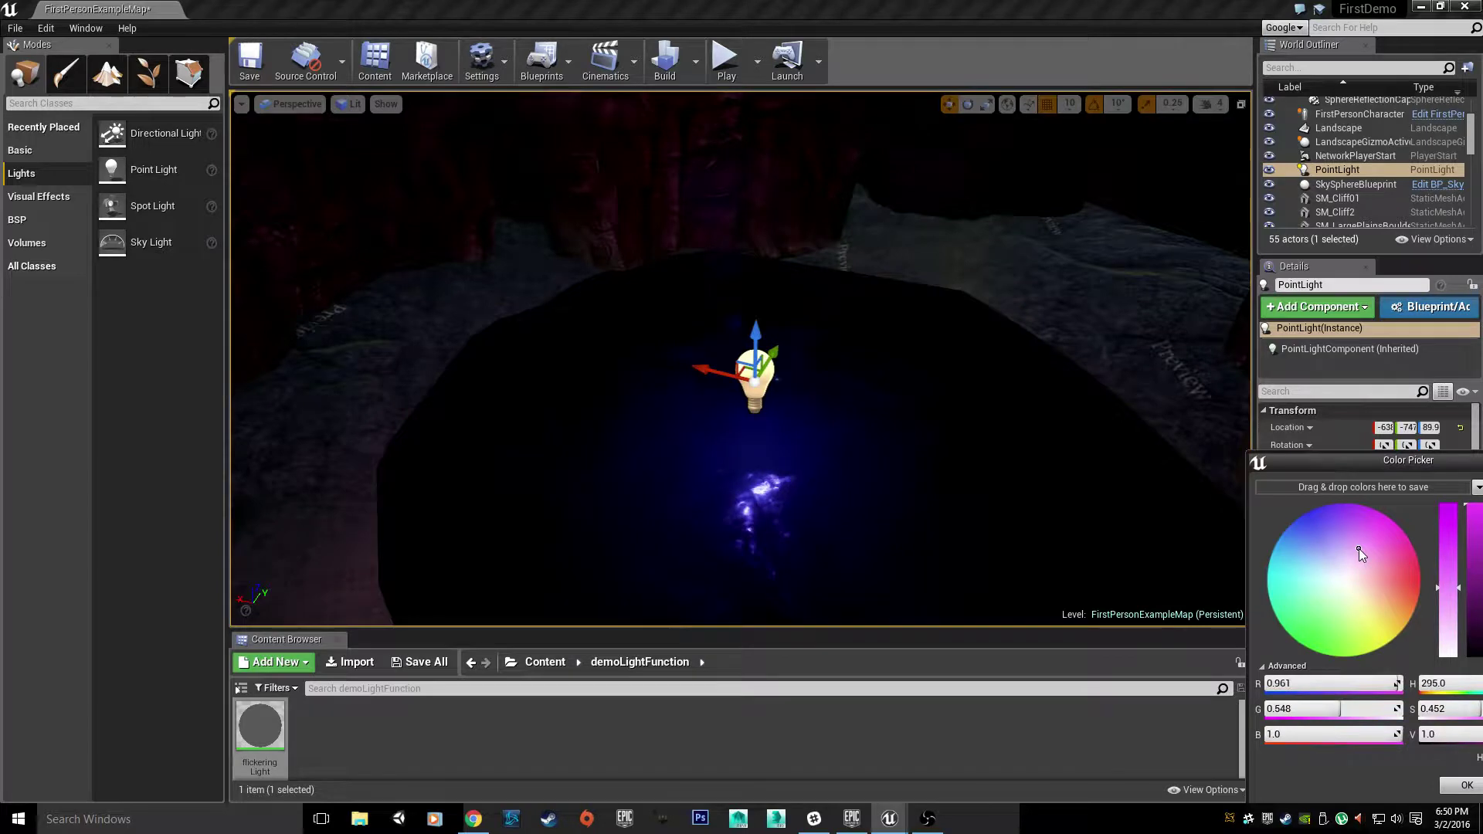
Set the point light's colour to green with hue 99, saturation 0.475 and value 0.87
{"action": "right_click_drag", "start_coordinate": [784, 363], "coordinate": [742, 329]}
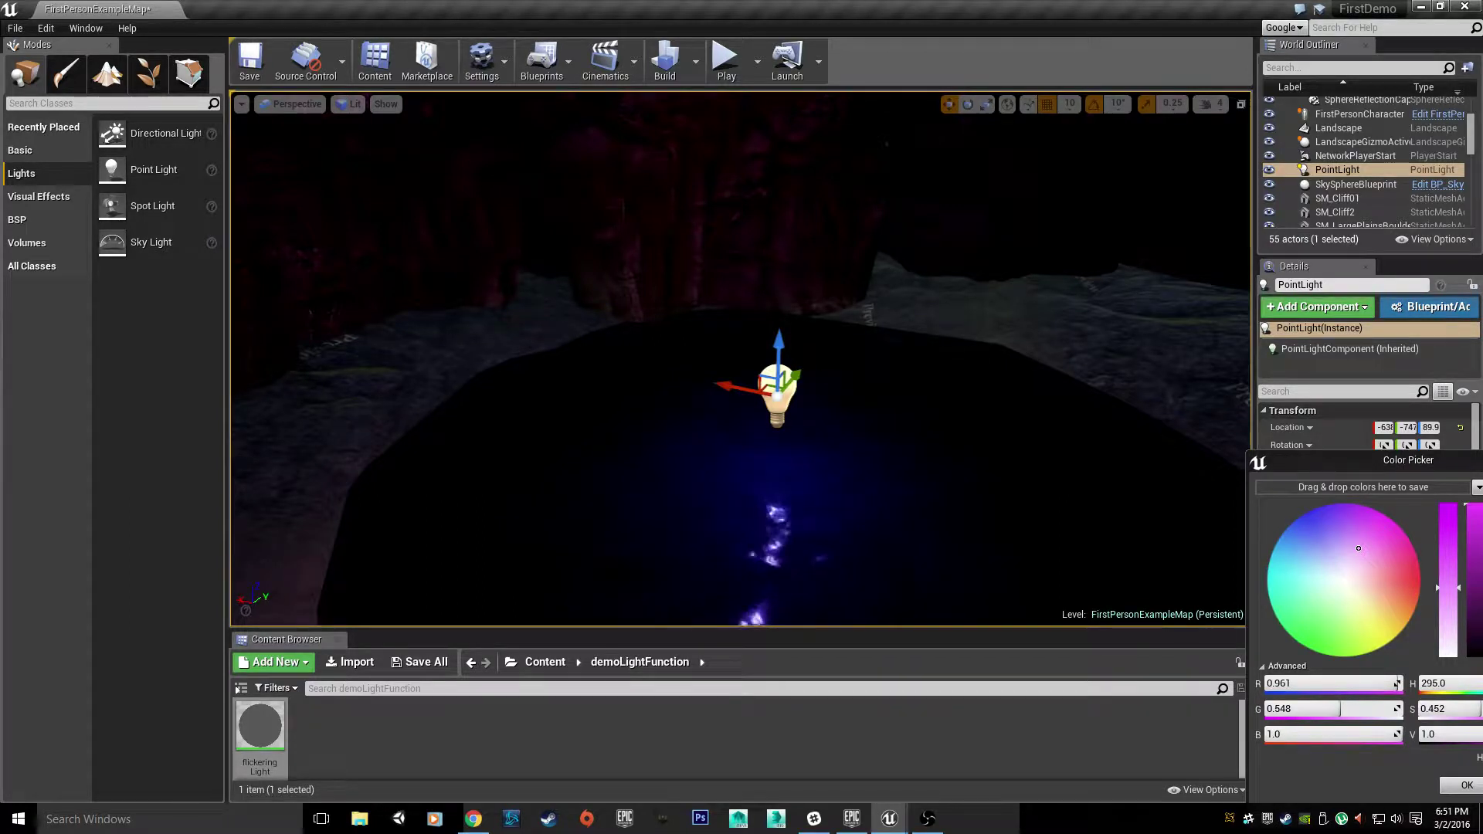
{"action": "left_click", "coordinate": [1337, 570]}
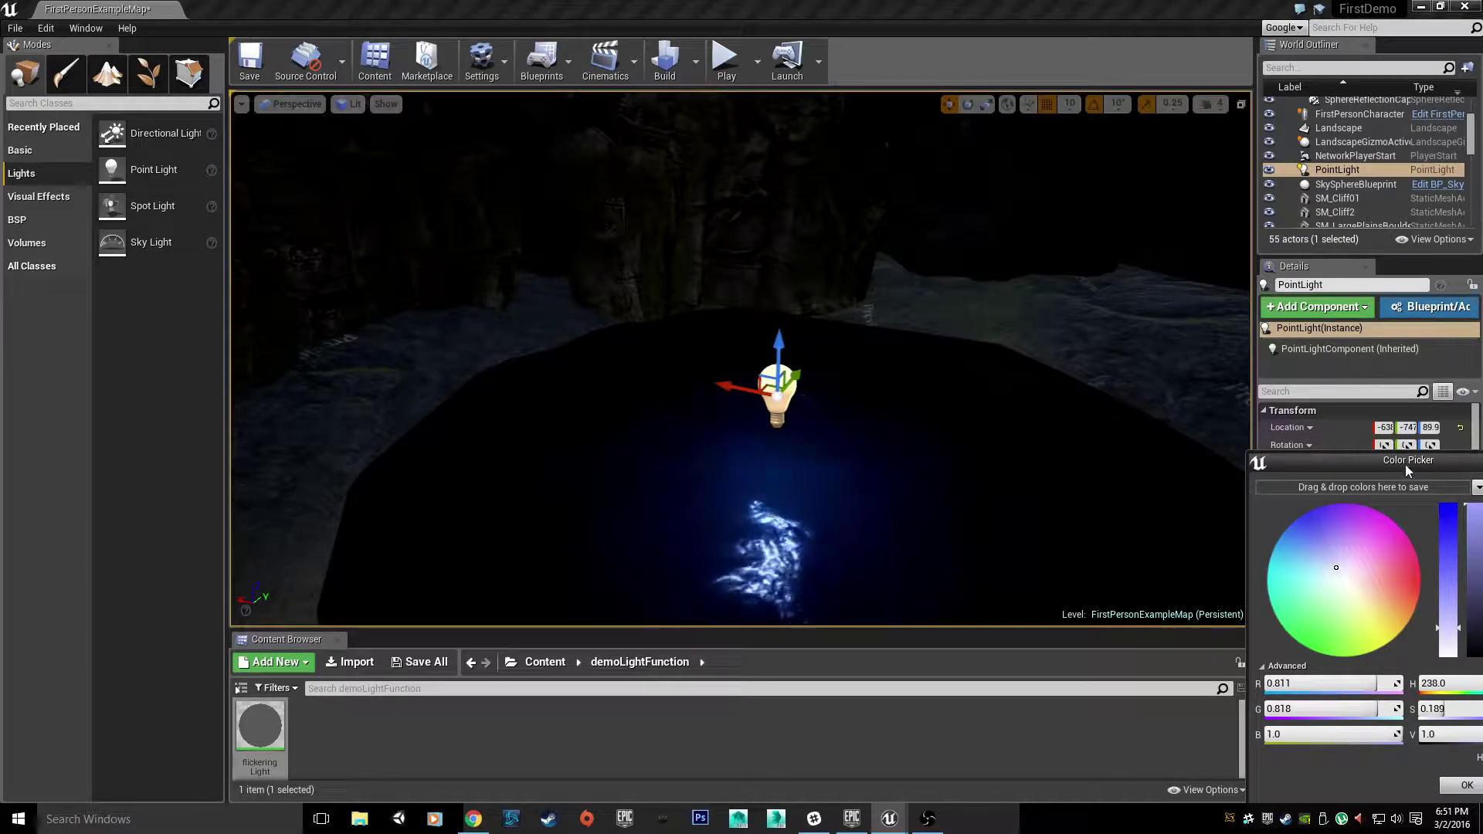
{"action": "left_click_drag", "start_coordinate": [1417, 464], "coordinate": [1168, 374]}
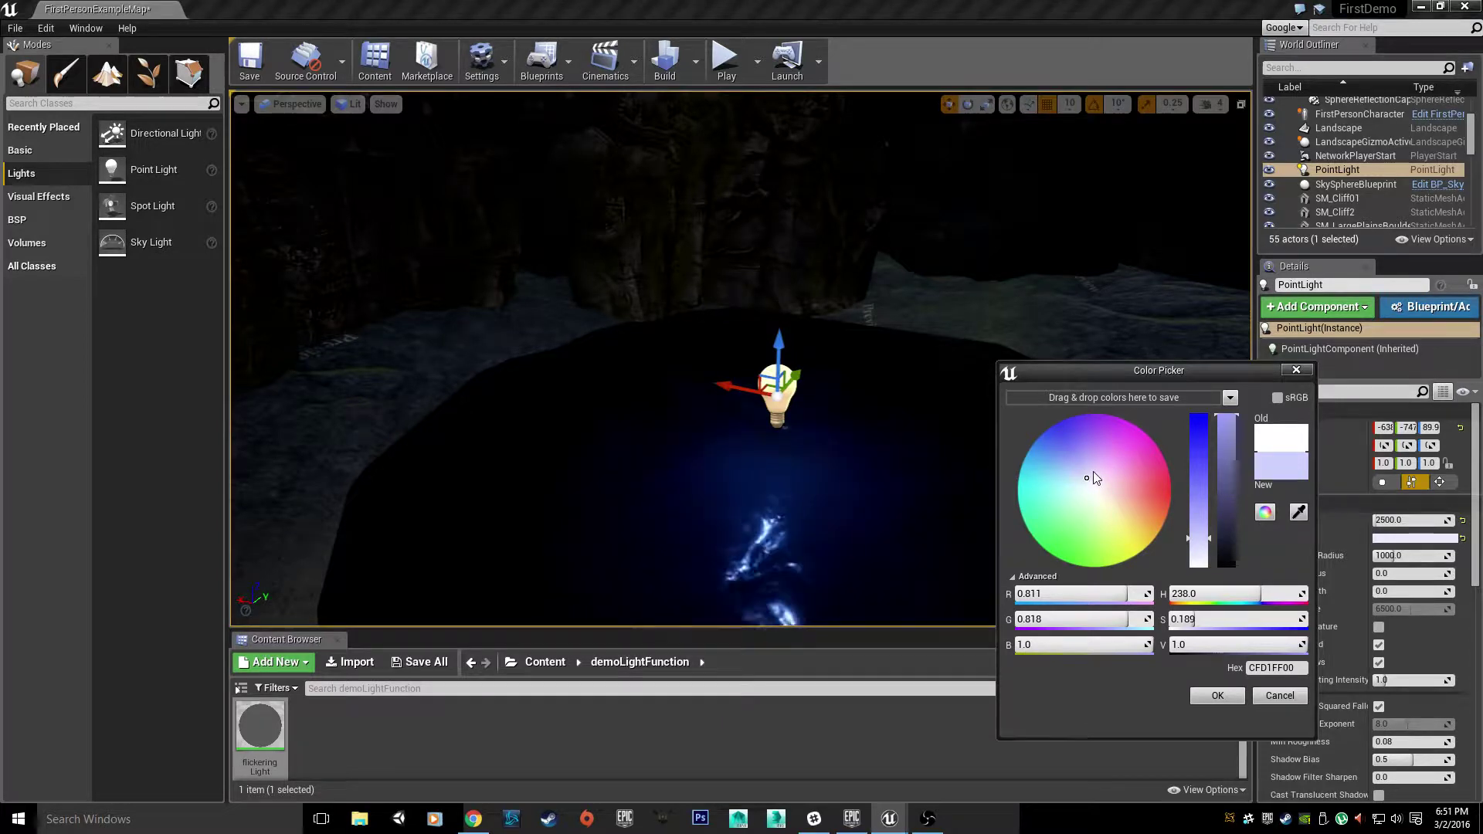
{"action": "left_click_drag", "start_coordinate": [1088, 516], "coordinate": [1091, 516]}
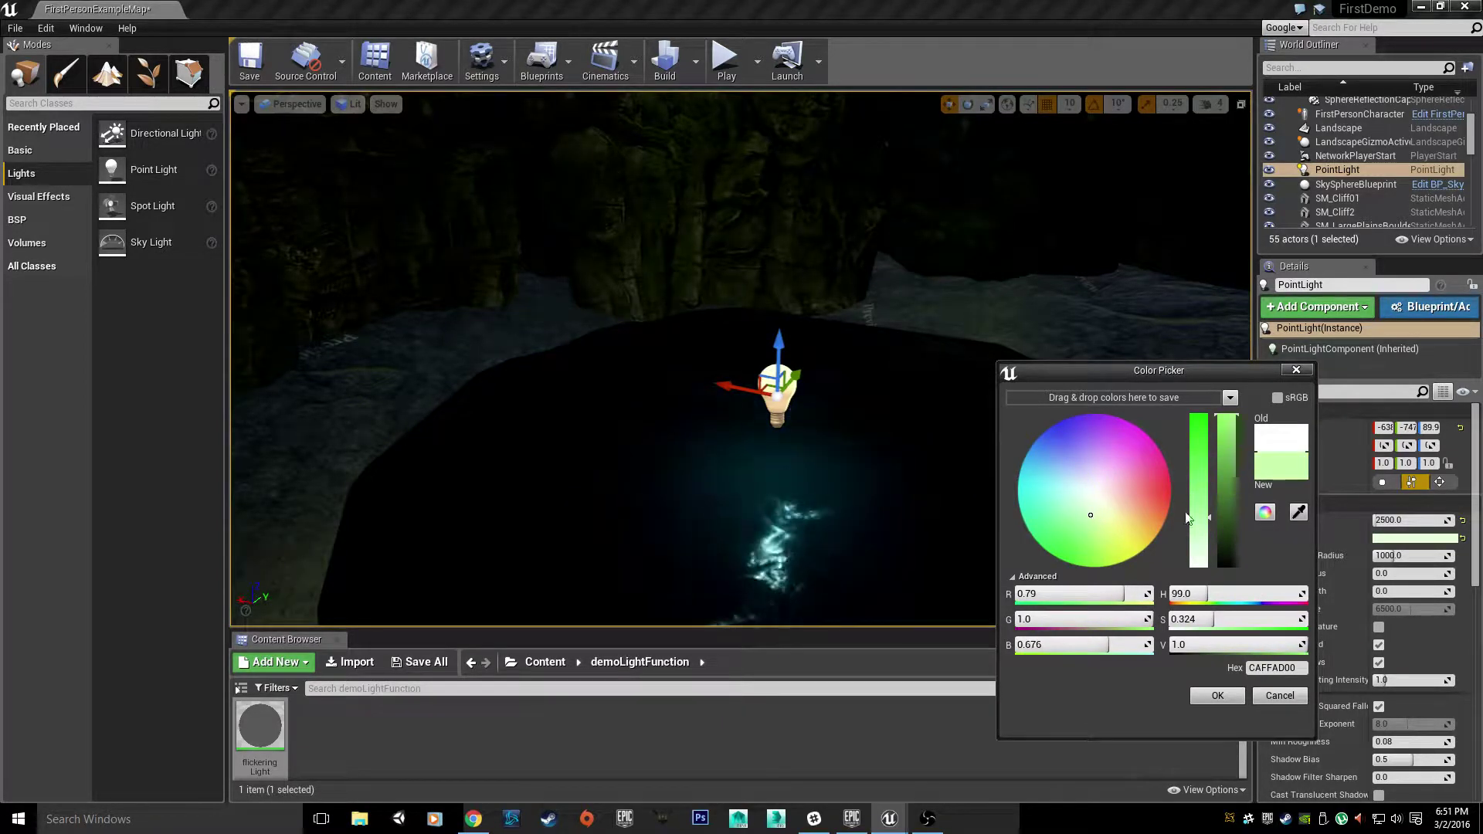
{"action": "left_click_drag", "start_coordinate": [1230, 475], "coordinate": [1223, 433]}
{"action": "left_click_drag", "start_coordinate": [1199, 516], "coordinate": [1198, 494]}
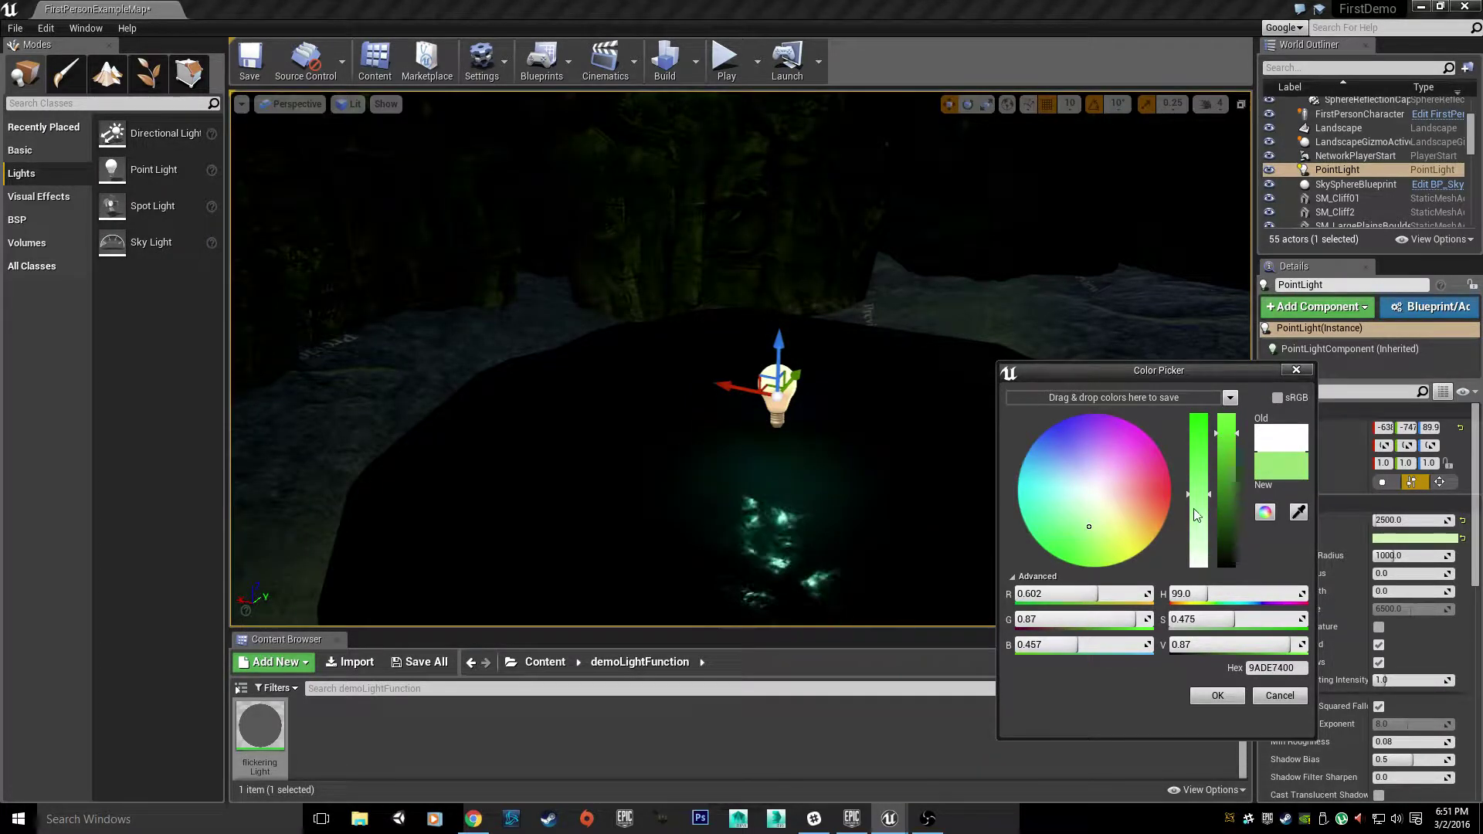
{"action": "left_click", "coordinate": [1218, 696]}
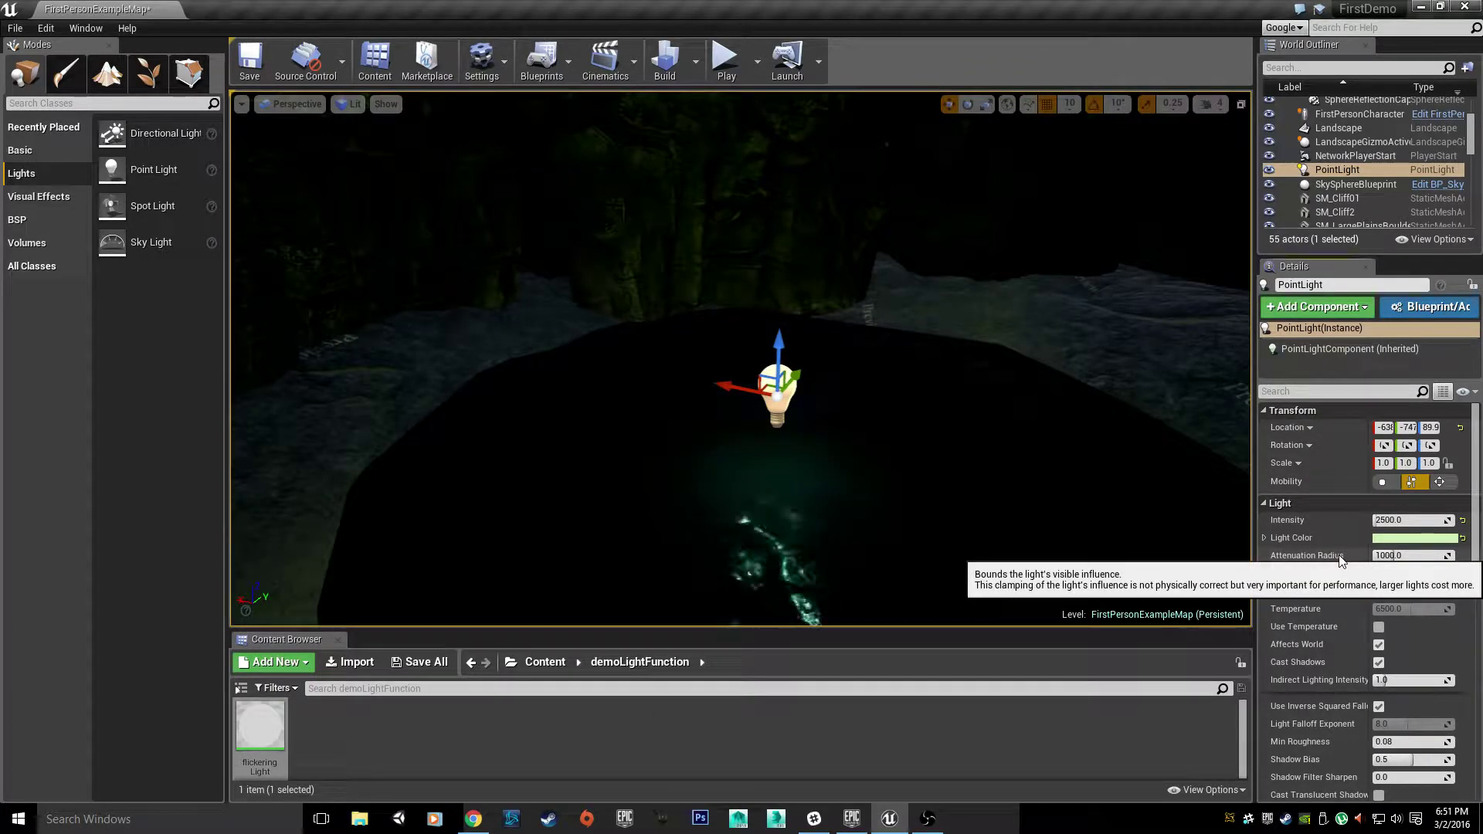
Try an attenuation radius of 200 for the point light and view its range from farther away
{"action": "right_click_drag", "start_coordinate": [1005, 433], "coordinate": [896, 417]}
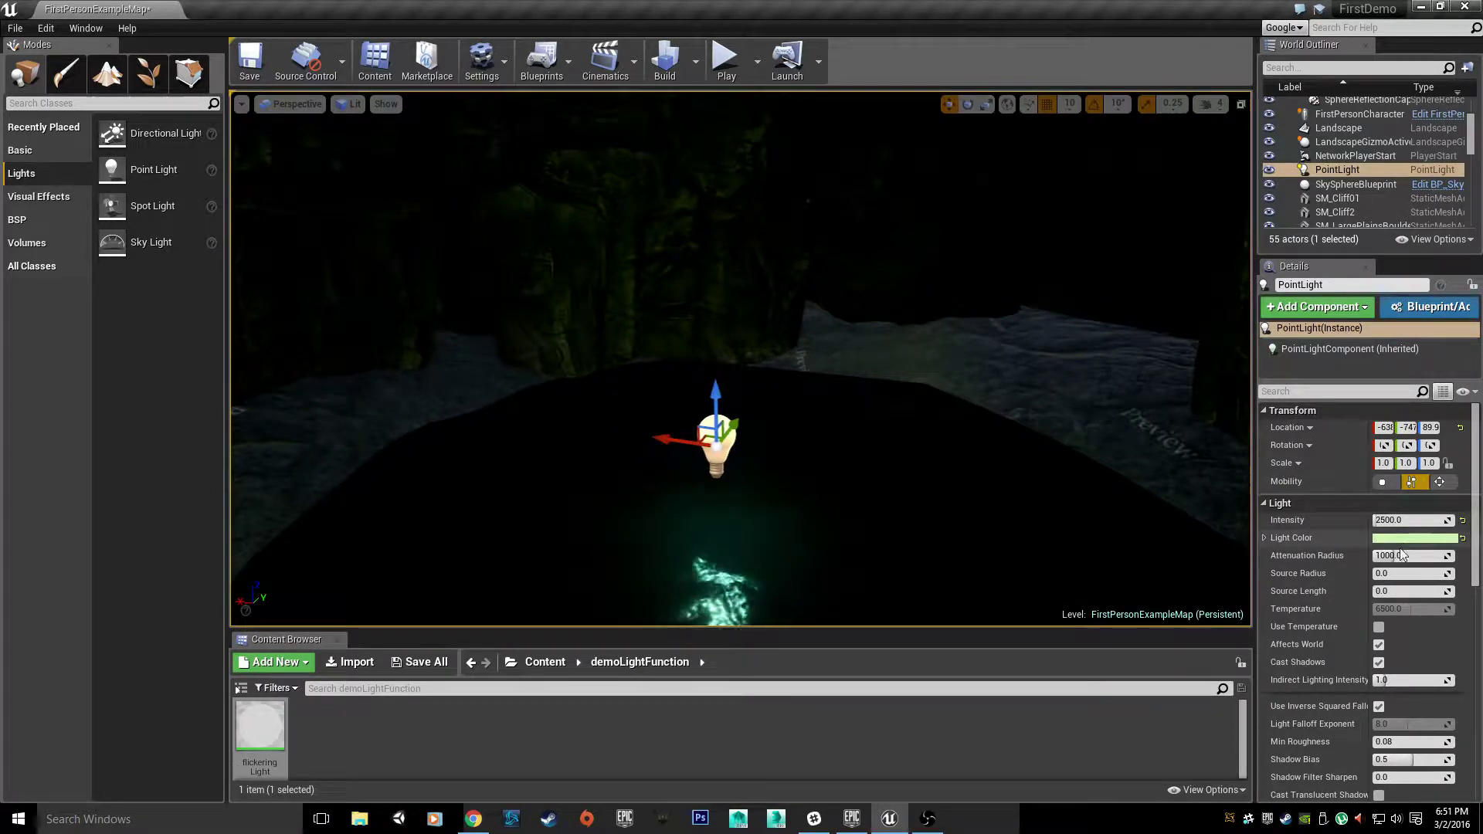
{"action": "left_click", "coordinate": [1402, 554]}
{"action": "type", "text": "2000"}
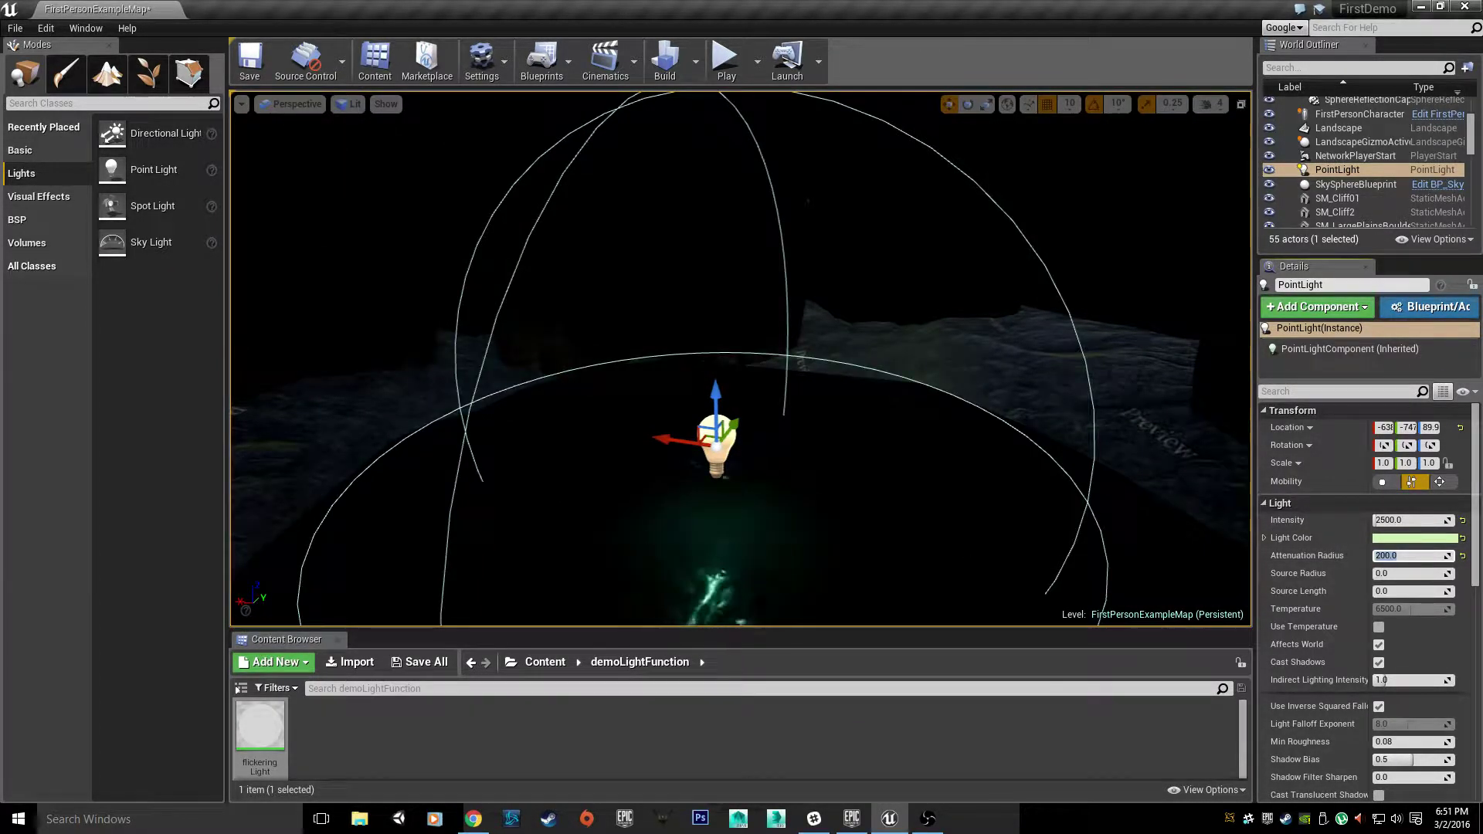
{"action": "mouse_move", "coordinate": [927, 418]}
{"action": "right_mouse_down"}
{"action": "mouse_move", "coordinate": [1066, 371]}
{"action": "mouse_move", "coordinate": [919, 417]}
{"action": "mouse_move", "coordinate": [865, 414]}
{"action": "mouse_move", "coordinate": [904, 414]}
{"action": "right_mouse_up"}
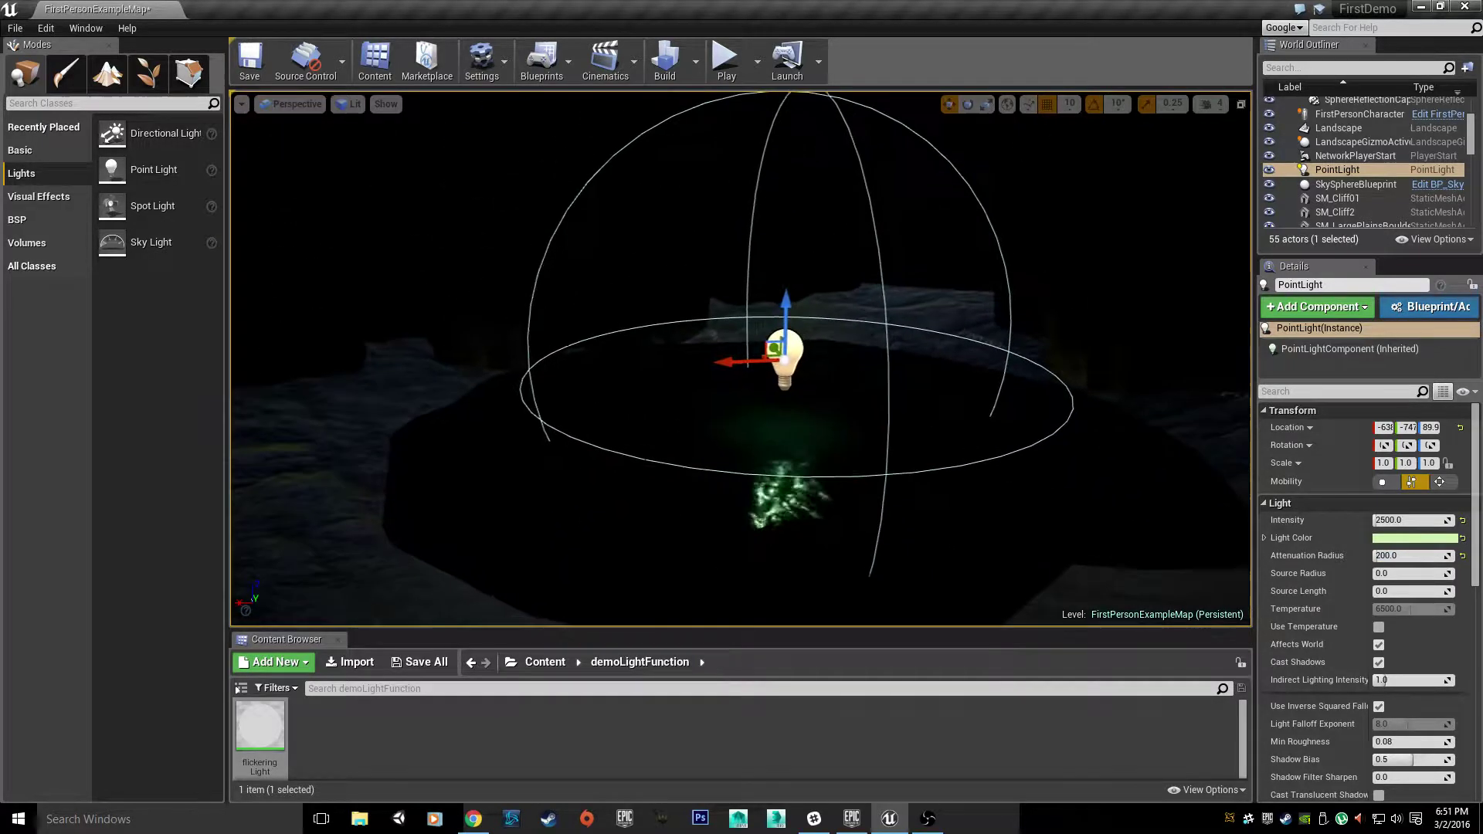
Raise the point light to a height of about 199 and move it along X to the cliff wall
{"action": "left_click_drag", "start_coordinate": [784, 305], "coordinate": [788, 166]}
{"action": "right_click_drag", "start_coordinate": [796, 214], "coordinate": [792, 252]}
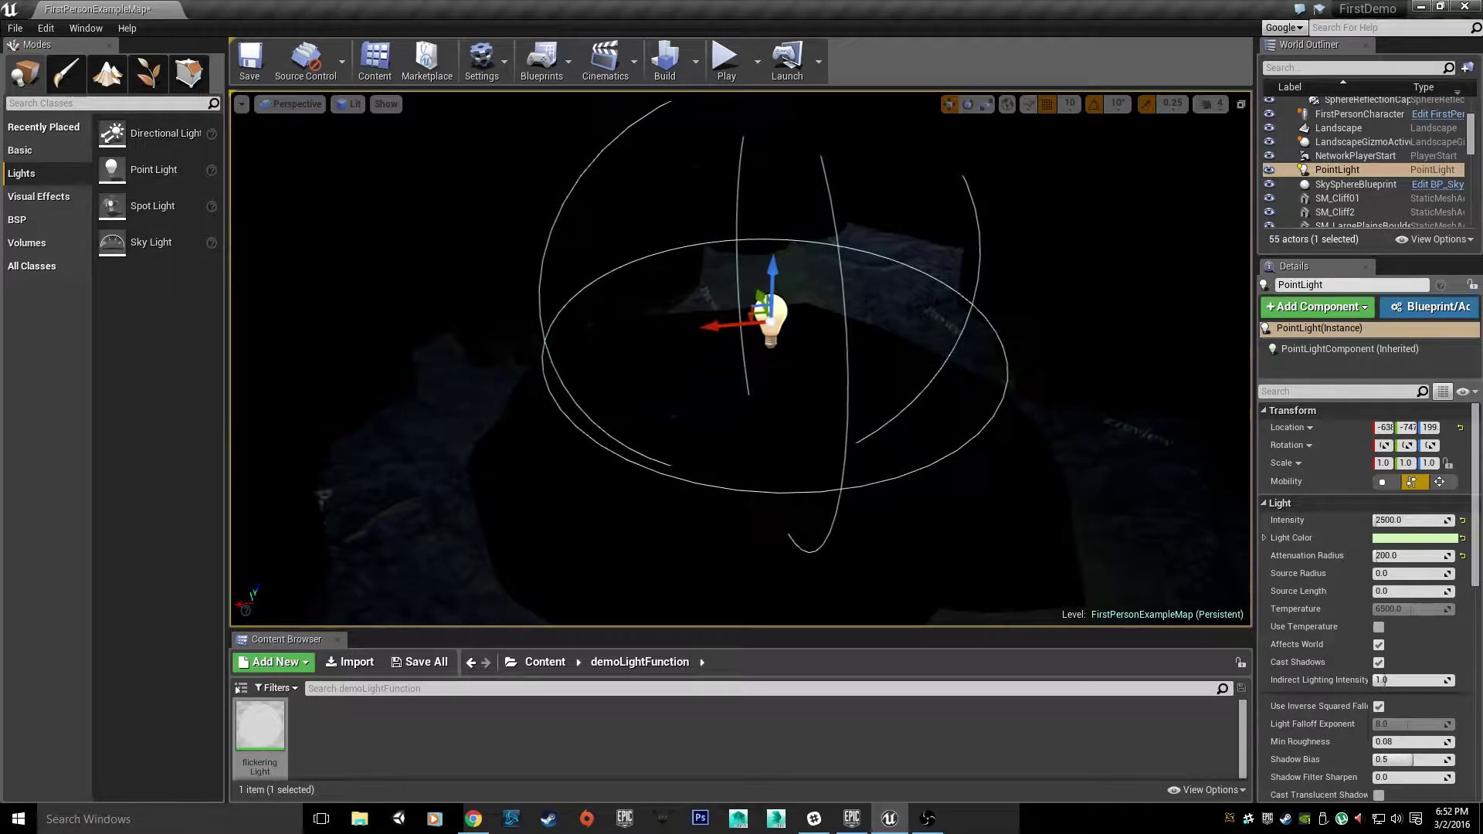
{"action": "left_click_drag", "start_coordinate": [722, 324], "coordinate": [964, 306]}
{"action": "right_click_drag", "start_coordinate": [964, 306], "coordinate": [981, 333]}
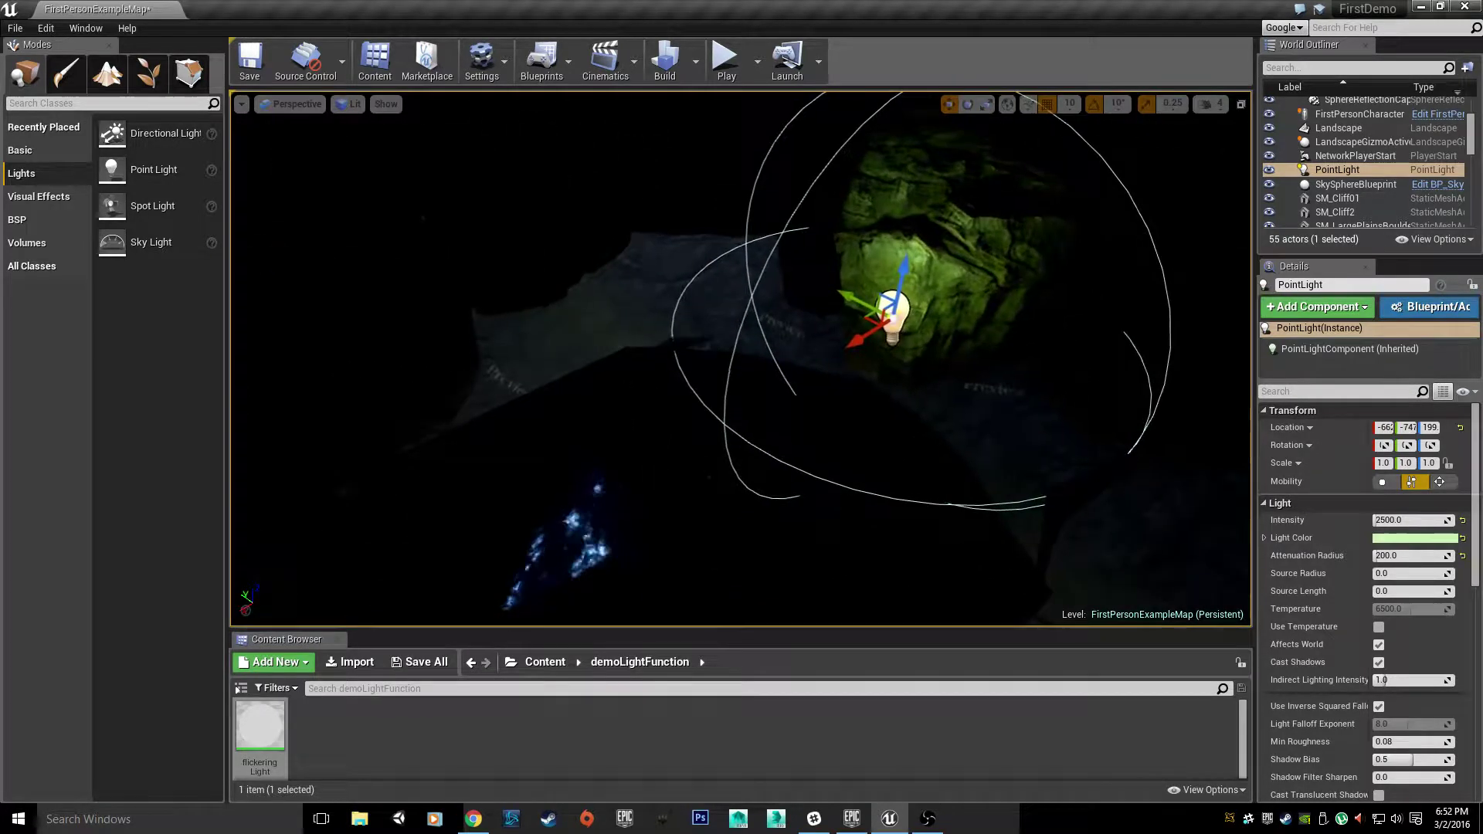
Move the point light back along X, away from the cliff wall and over the pool
{"action": "left_click_drag", "start_coordinate": [848, 347], "coordinate": [701, 437]}
{"action": "right_click_drag", "start_coordinate": [701, 438], "coordinate": [666, 421]}
{"action": "key", "text": "s"}
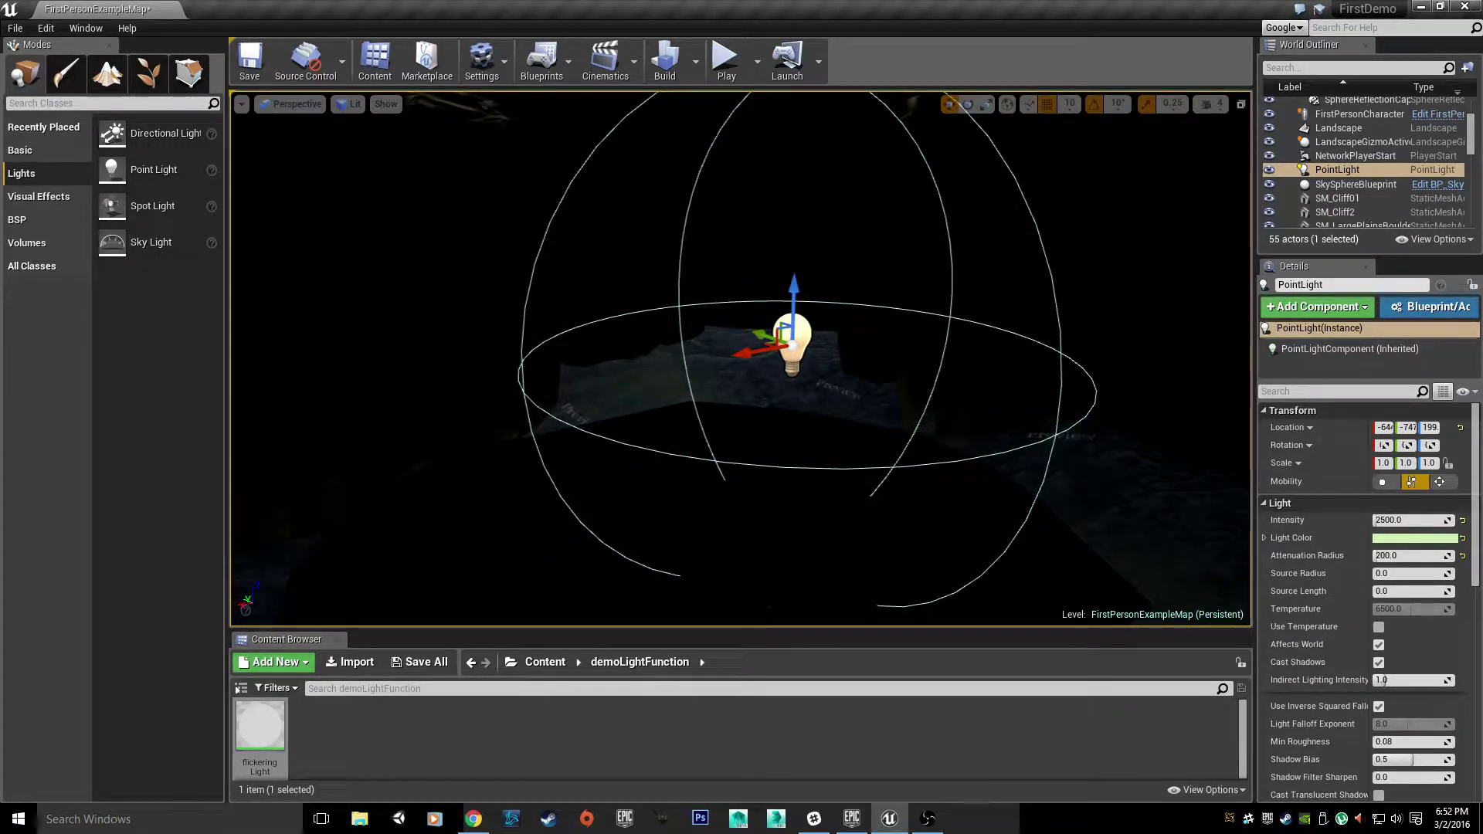
Set the point light's attenuation radius to 500
{"action": "left_click", "coordinate": [1400, 557]}
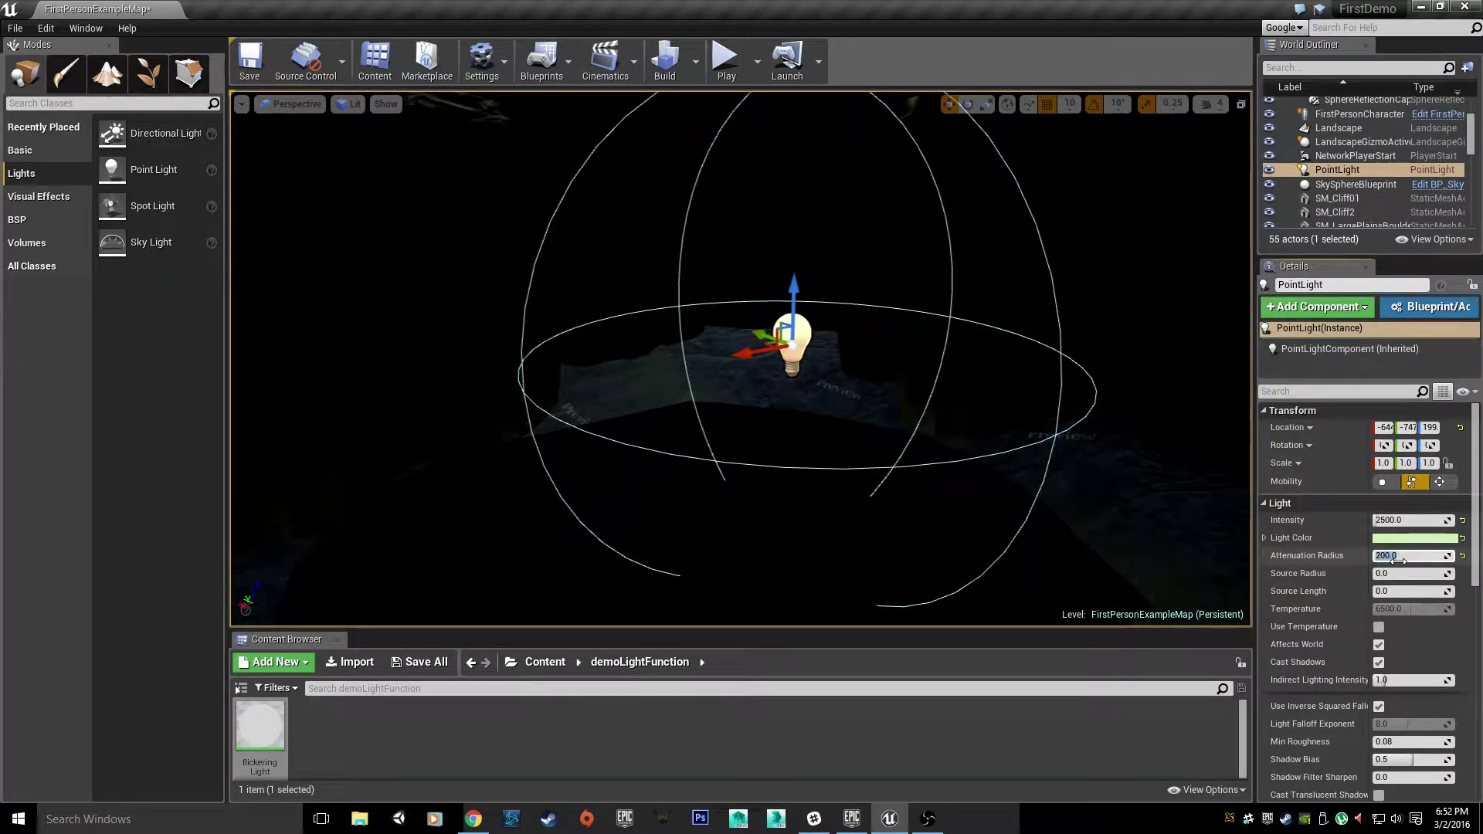
{"action": "type", "text": "500"}
{"action": "key", "text": "Return"}
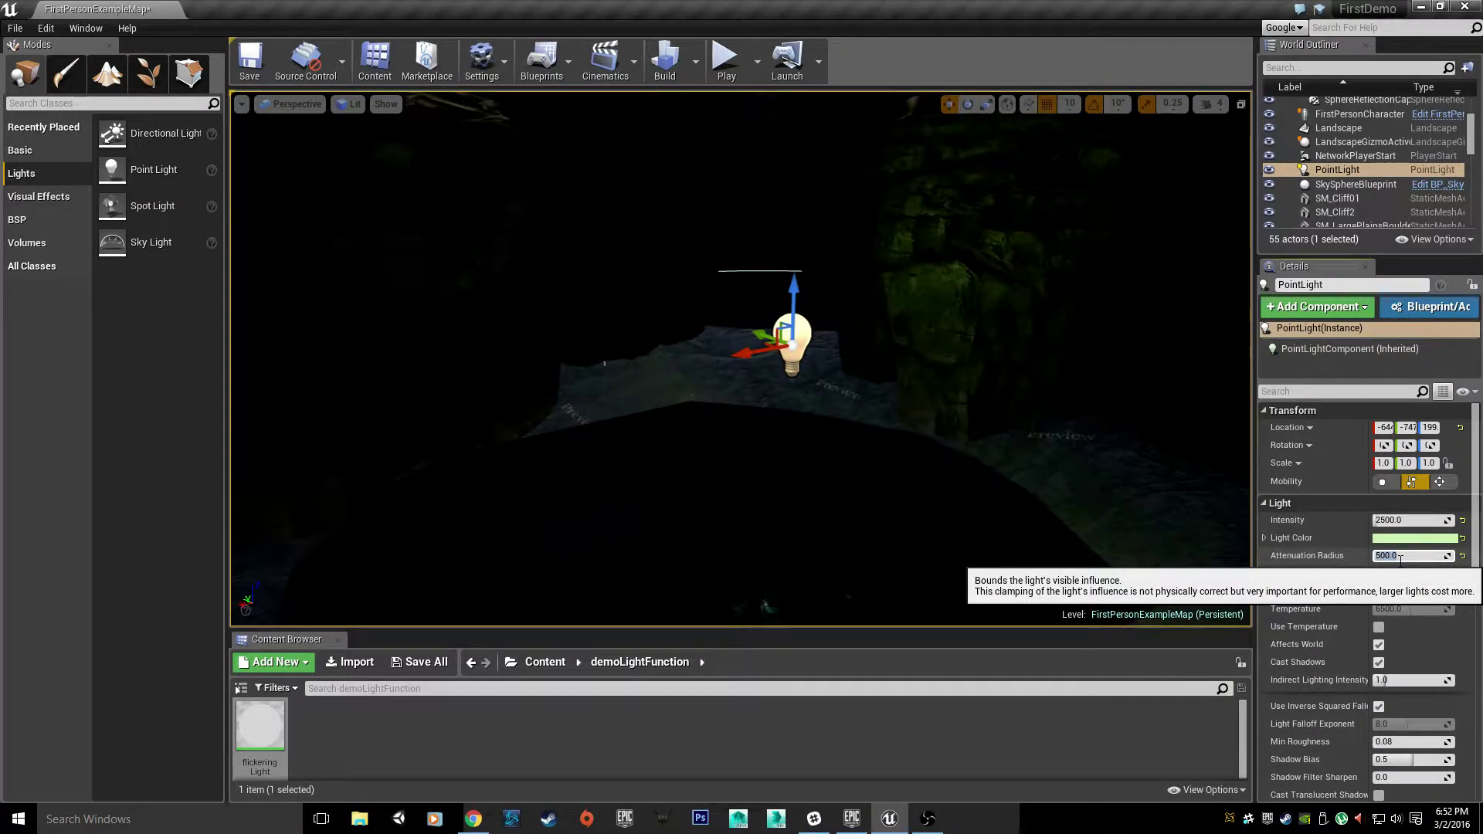
Shift the point light horizontally over the pool and lower it to a height of about 109
{"action": "right_click_drag", "start_coordinate": [791, 366], "coordinate": [792, 366]}
{"action": "left_click_drag", "start_coordinate": [792, 366], "coordinate": [696, 403]}
{"action": "right_click_drag", "start_coordinate": [742, 359], "coordinate": [630, 369]}
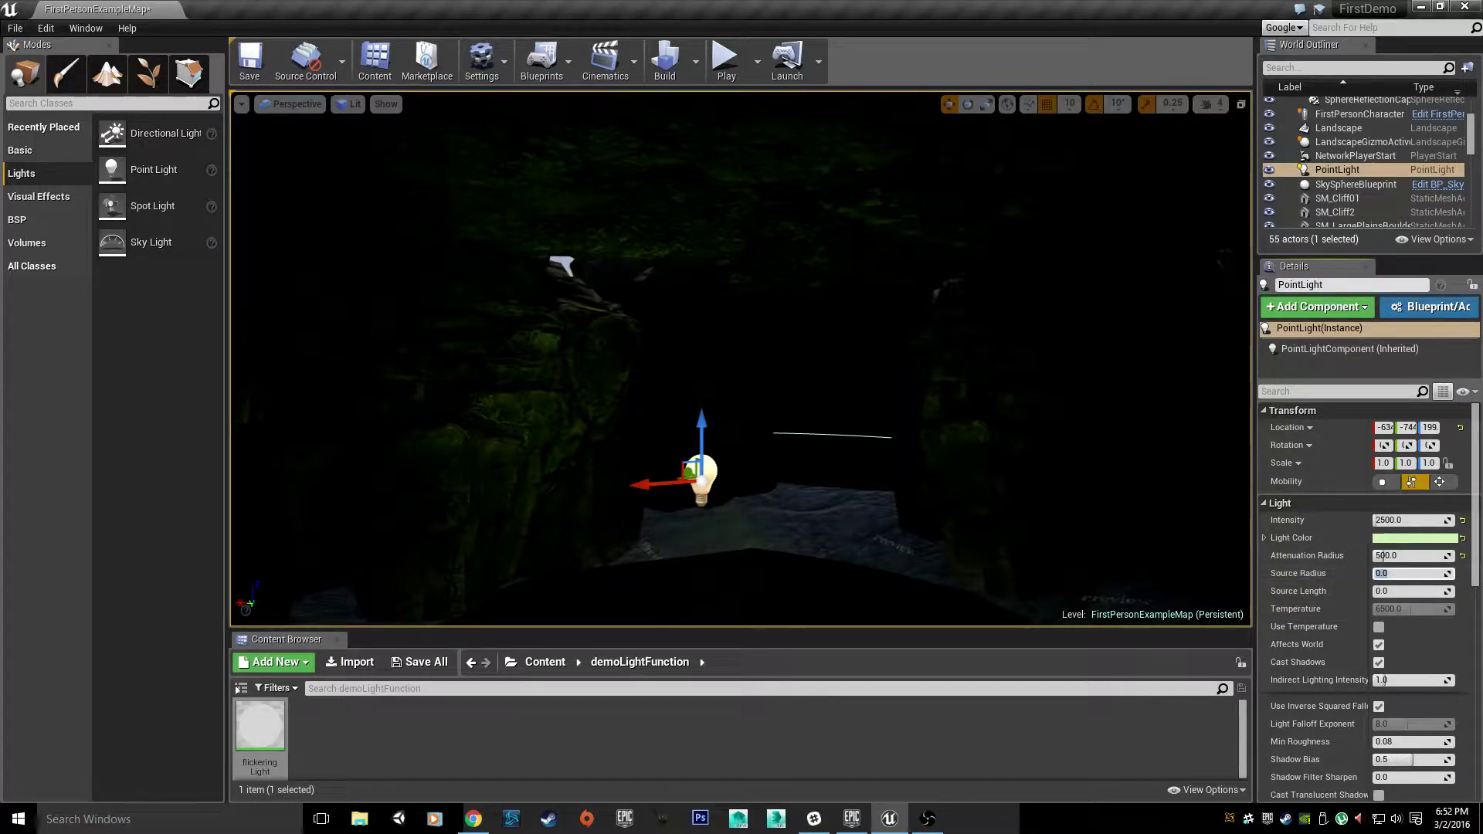
{"action": "right_click_drag", "start_coordinate": [741, 356], "coordinate": [711, 390]}
{"action": "left_click_drag", "start_coordinate": [859, 131], "coordinate": [865, 248]}
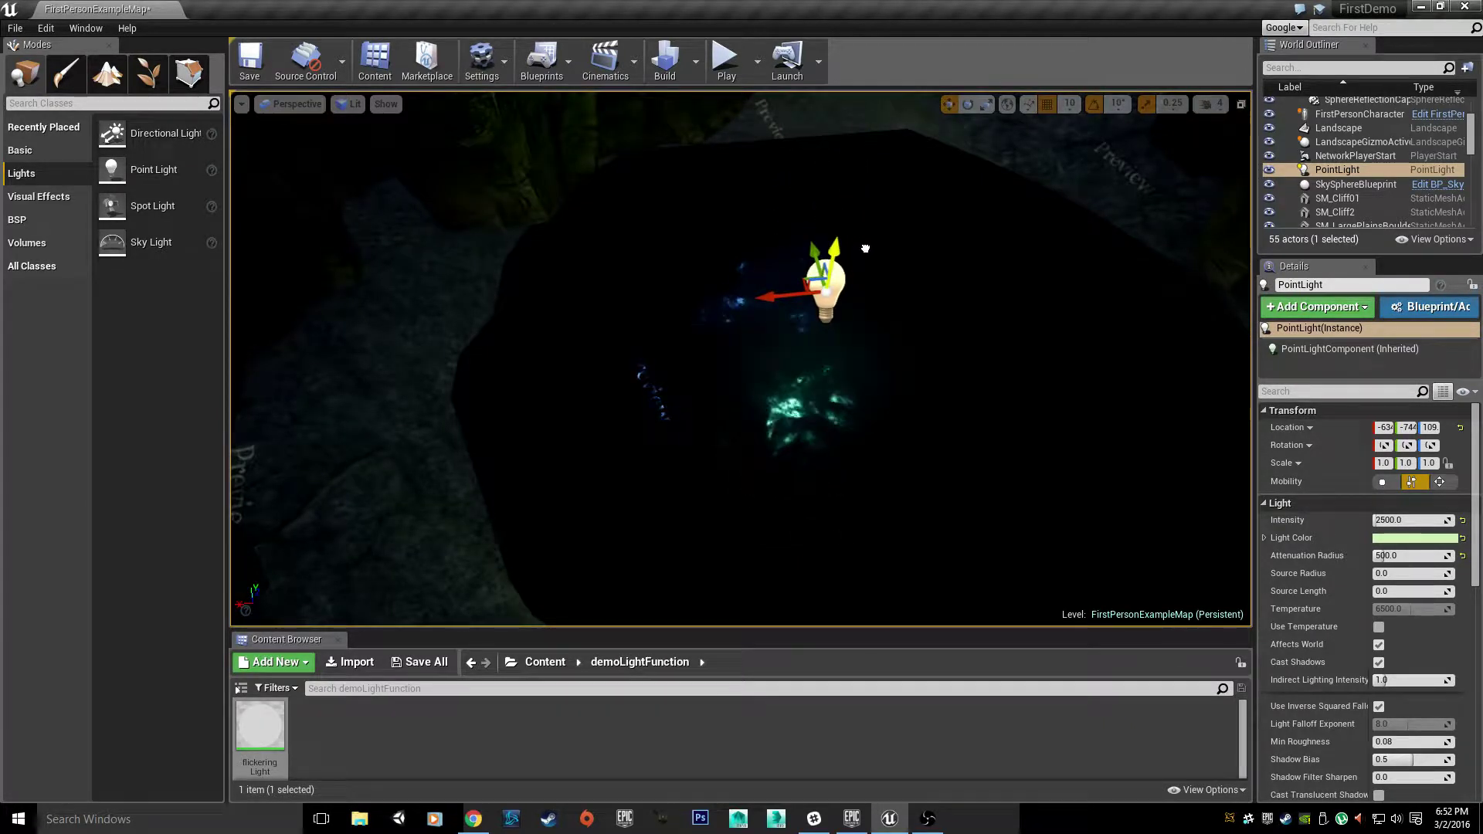
Set the point light's intensity to 5000 and view the lit cave walls and pool
{"action": "left_click", "coordinate": [1431, 520]}
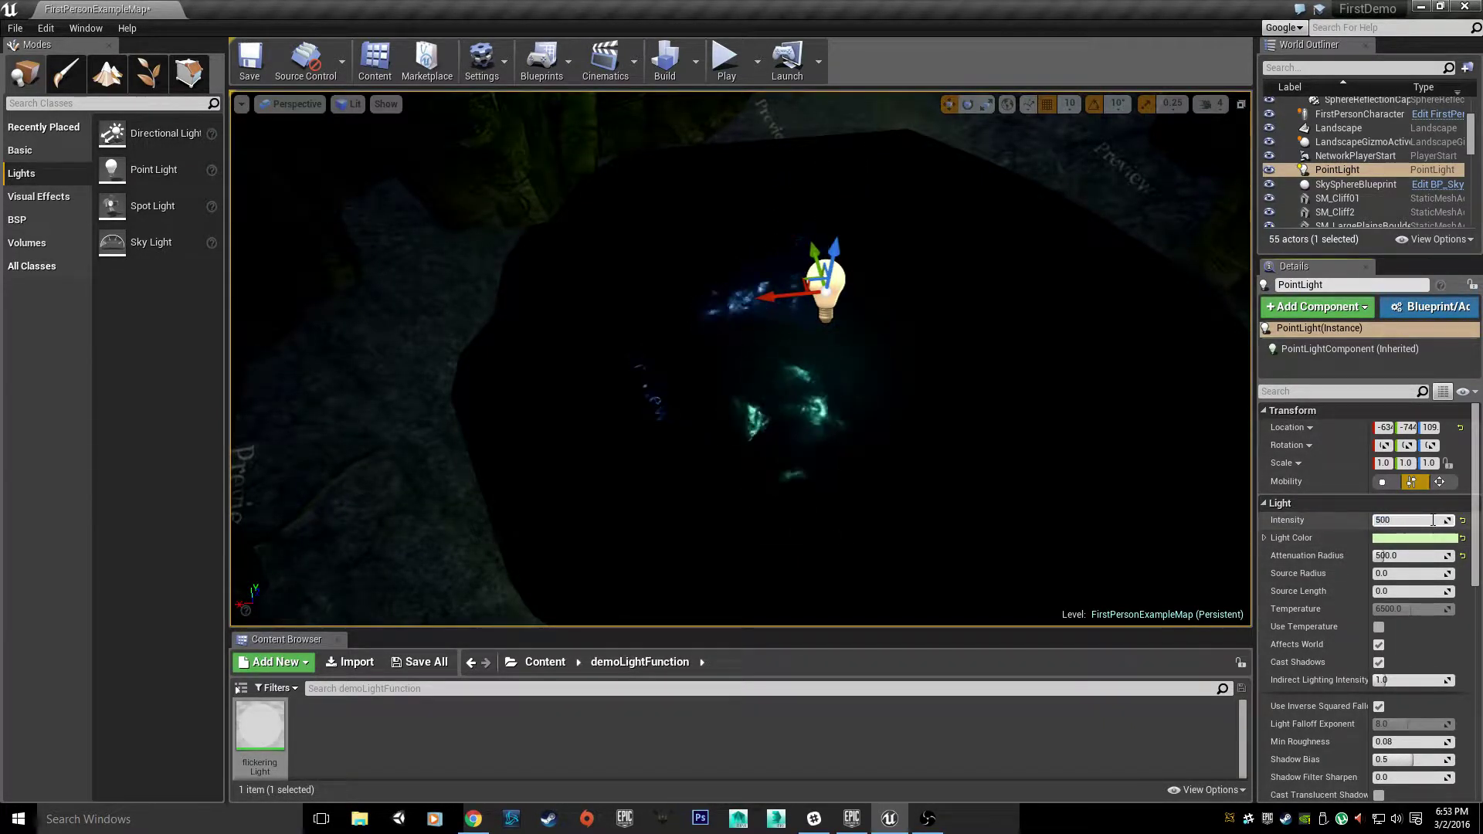
{"action": "type", "text": "5000"}
{"action": "key", "text": "Return"}
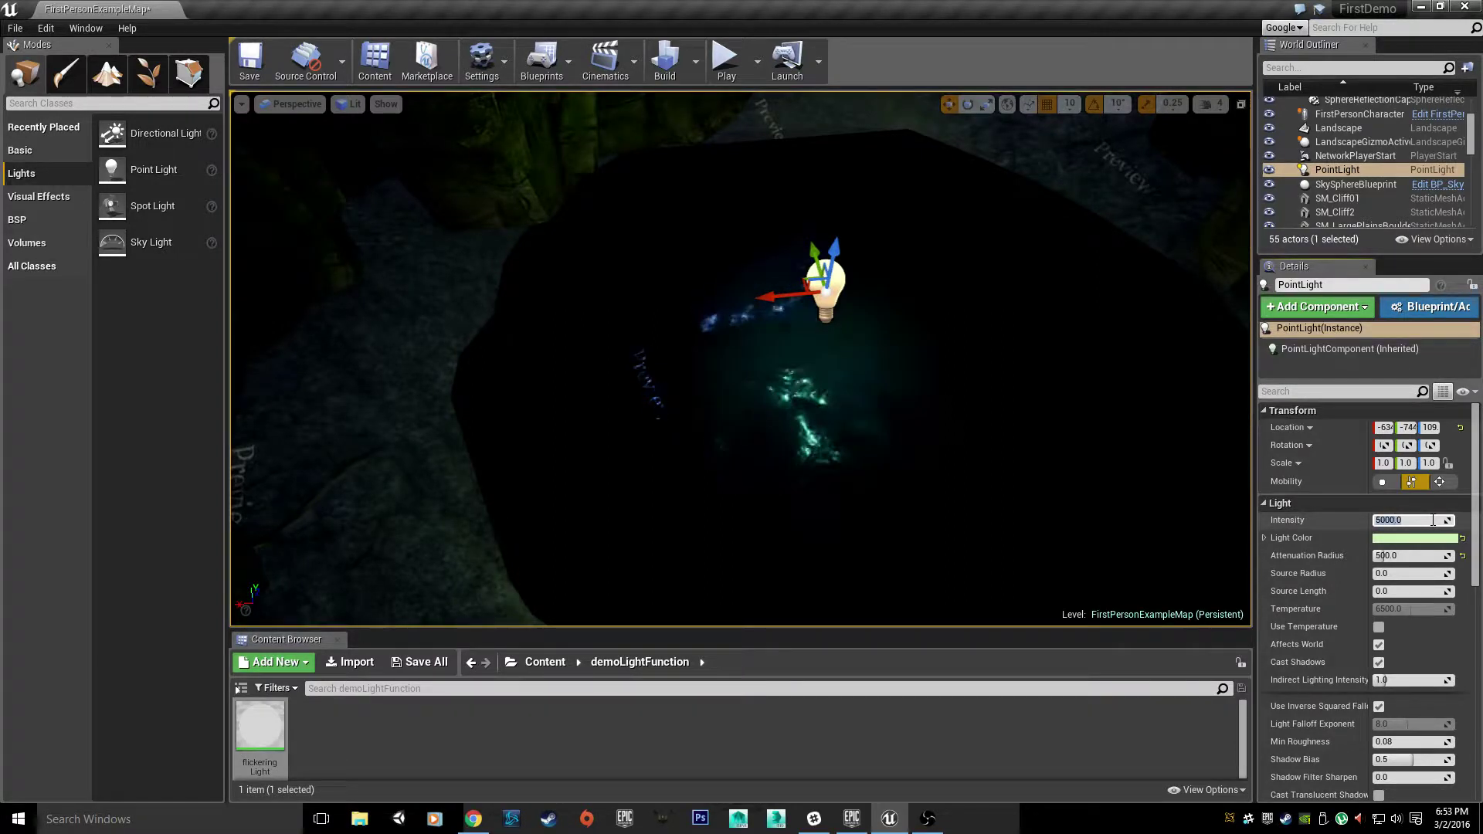
{"action": "right_click_drag", "start_coordinate": [919, 371], "coordinate": [985, 329]}
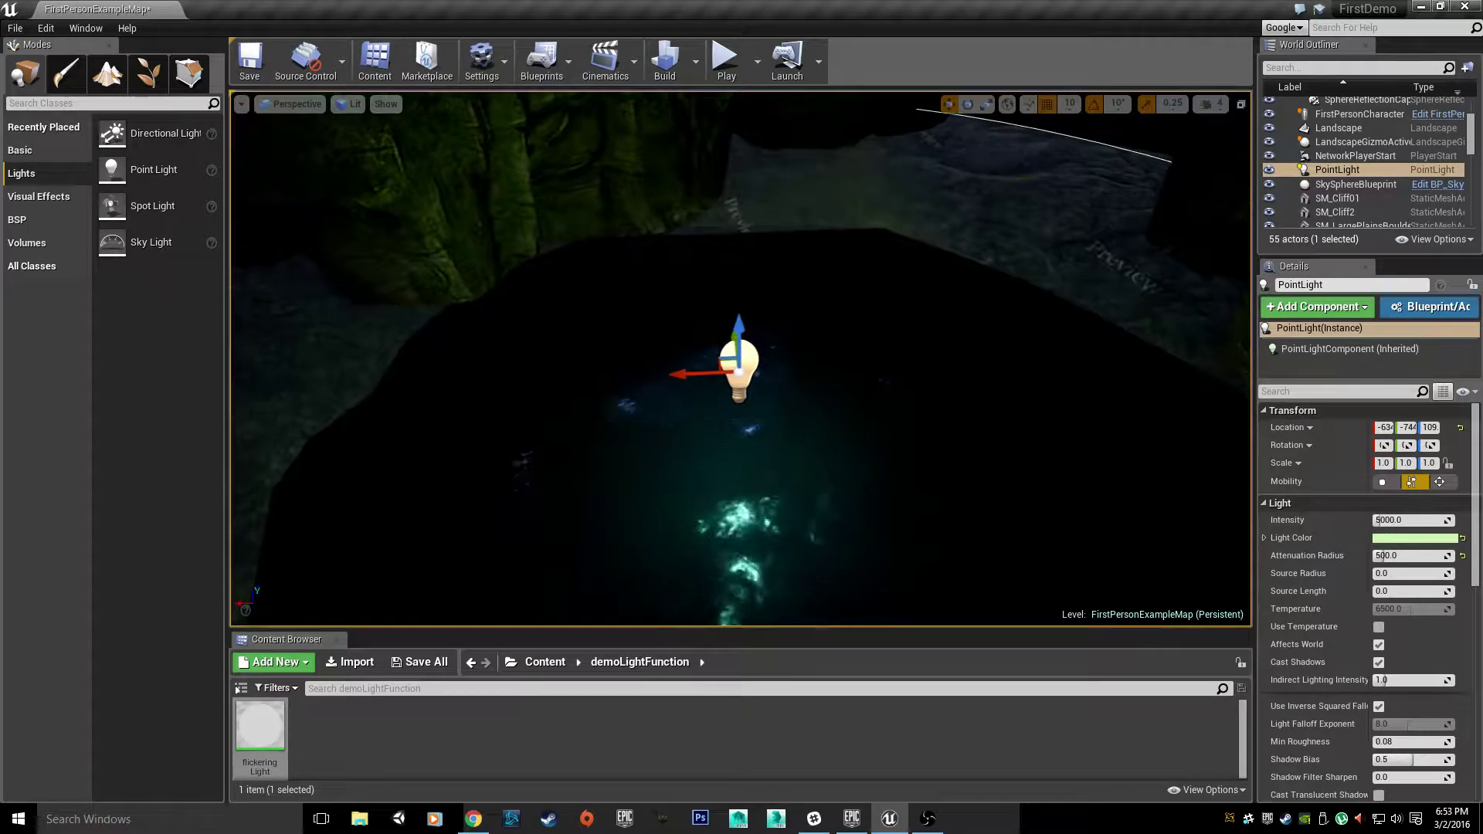
Try a source radius of 32 for the point light and examine its reflection on the pool
{"action": "left_click", "coordinate": [1397, 572]}
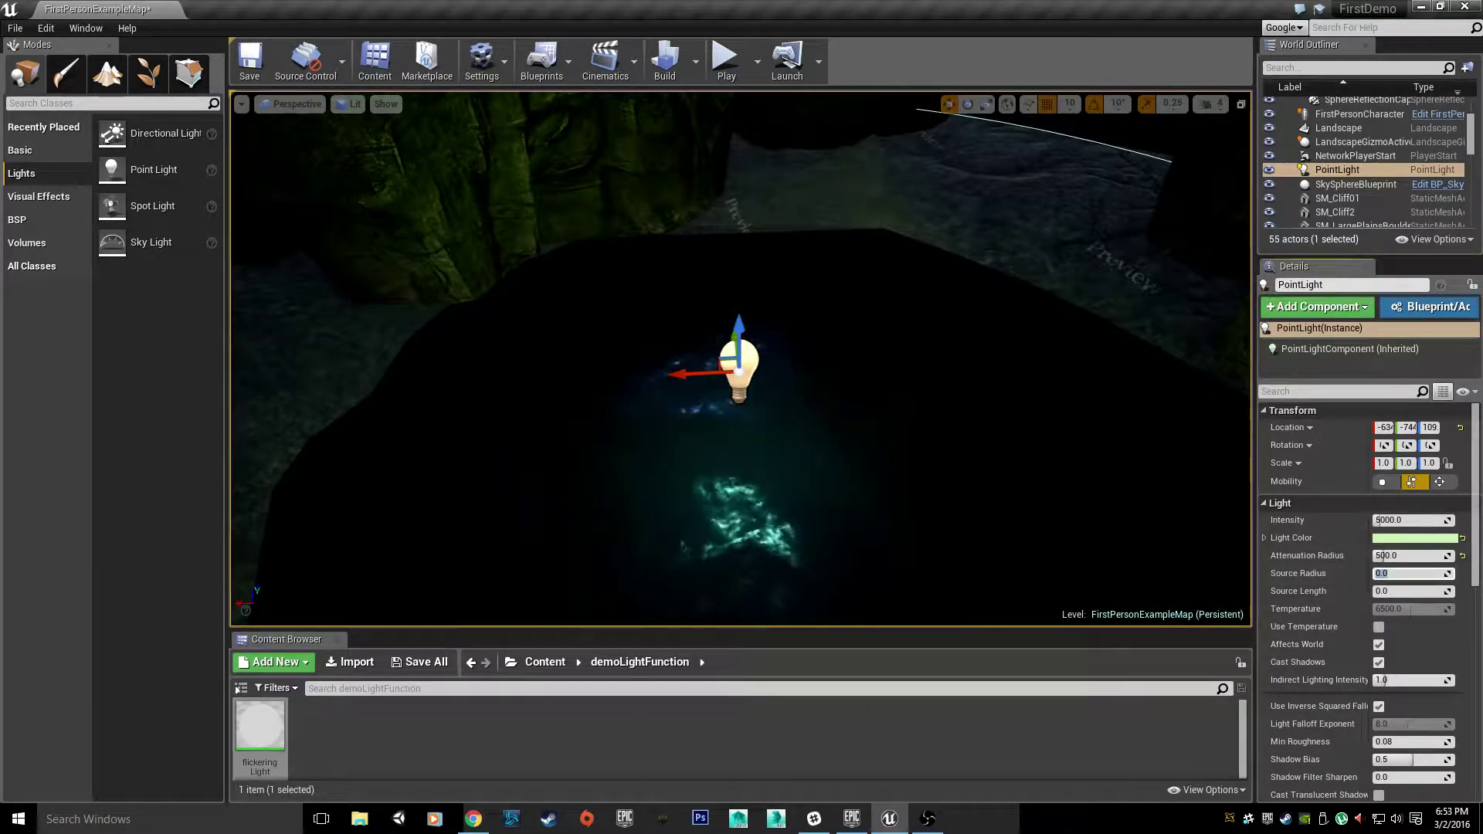
{"action": "type", "text": "32"}
{"action": "key", "text": "Return"}
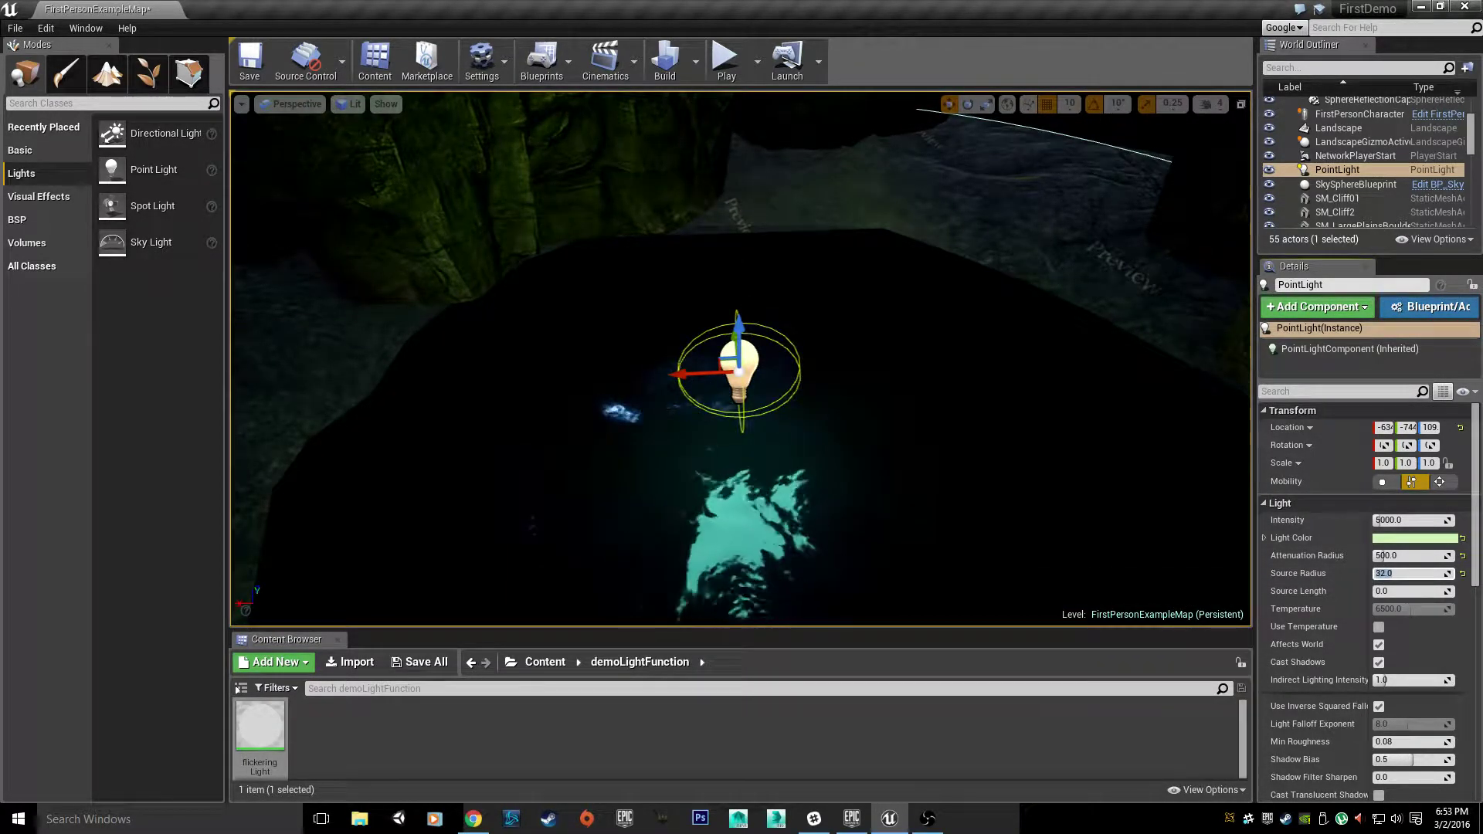
{"action": "right_click_drag", "start_coordinate": [912, 456], "coordinate": [803, 502]}
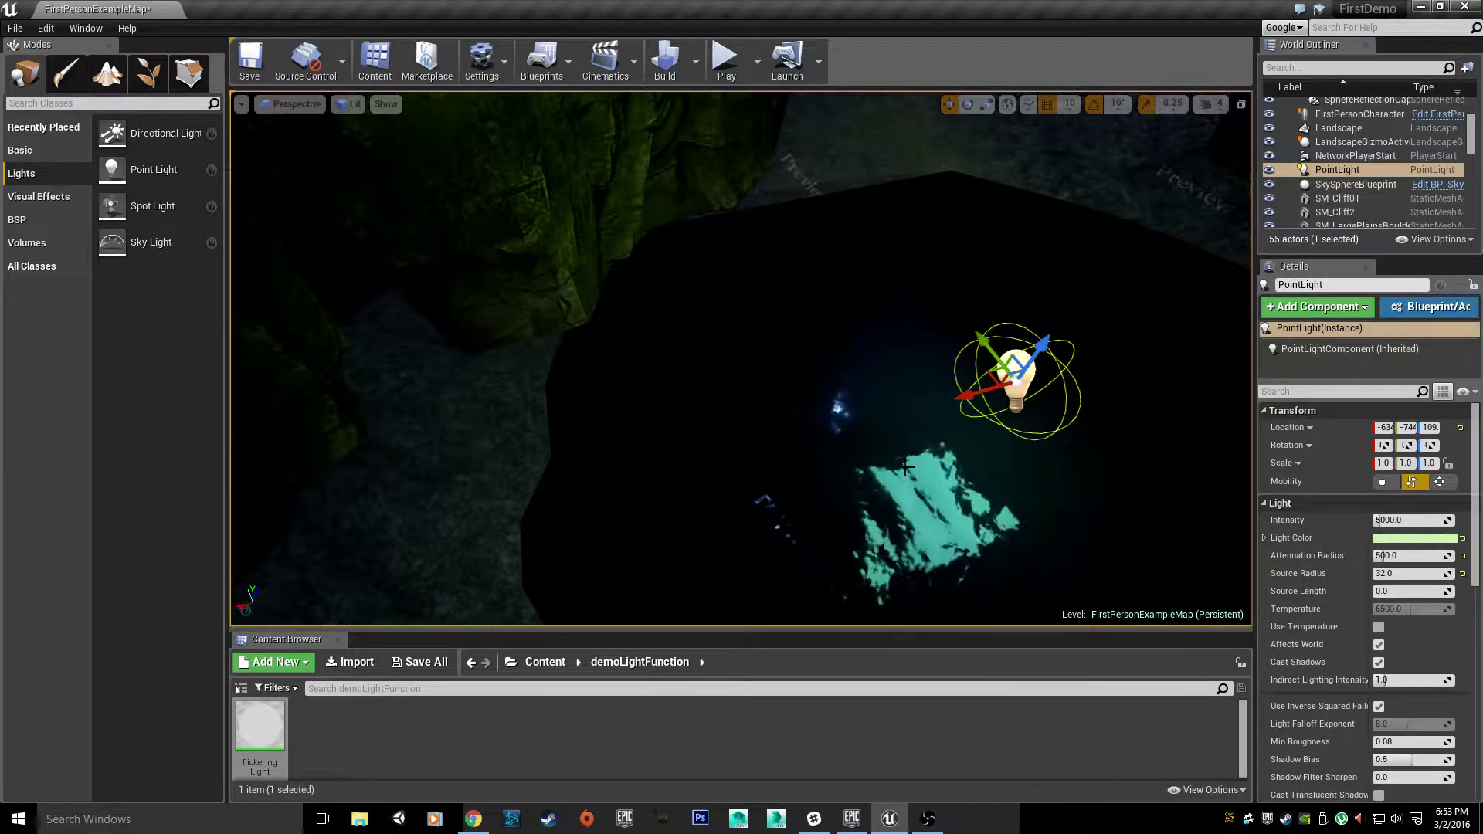
Try a source length of 500 for the point light and examine the stretched reflection on the pool
{"action": "left_click", "coordinate": [1406, 592]}
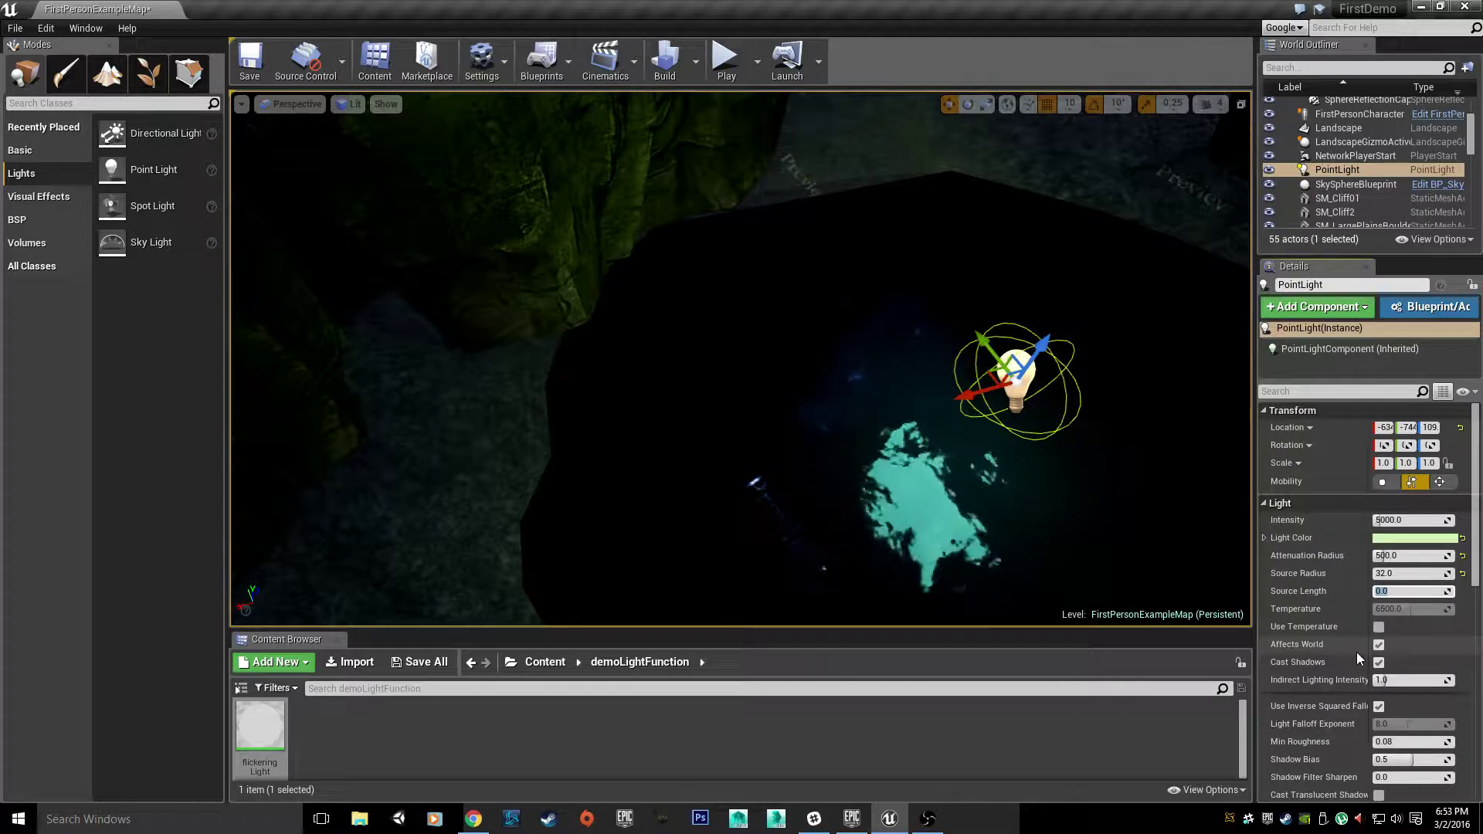
{"action": "type", "text": "5"}
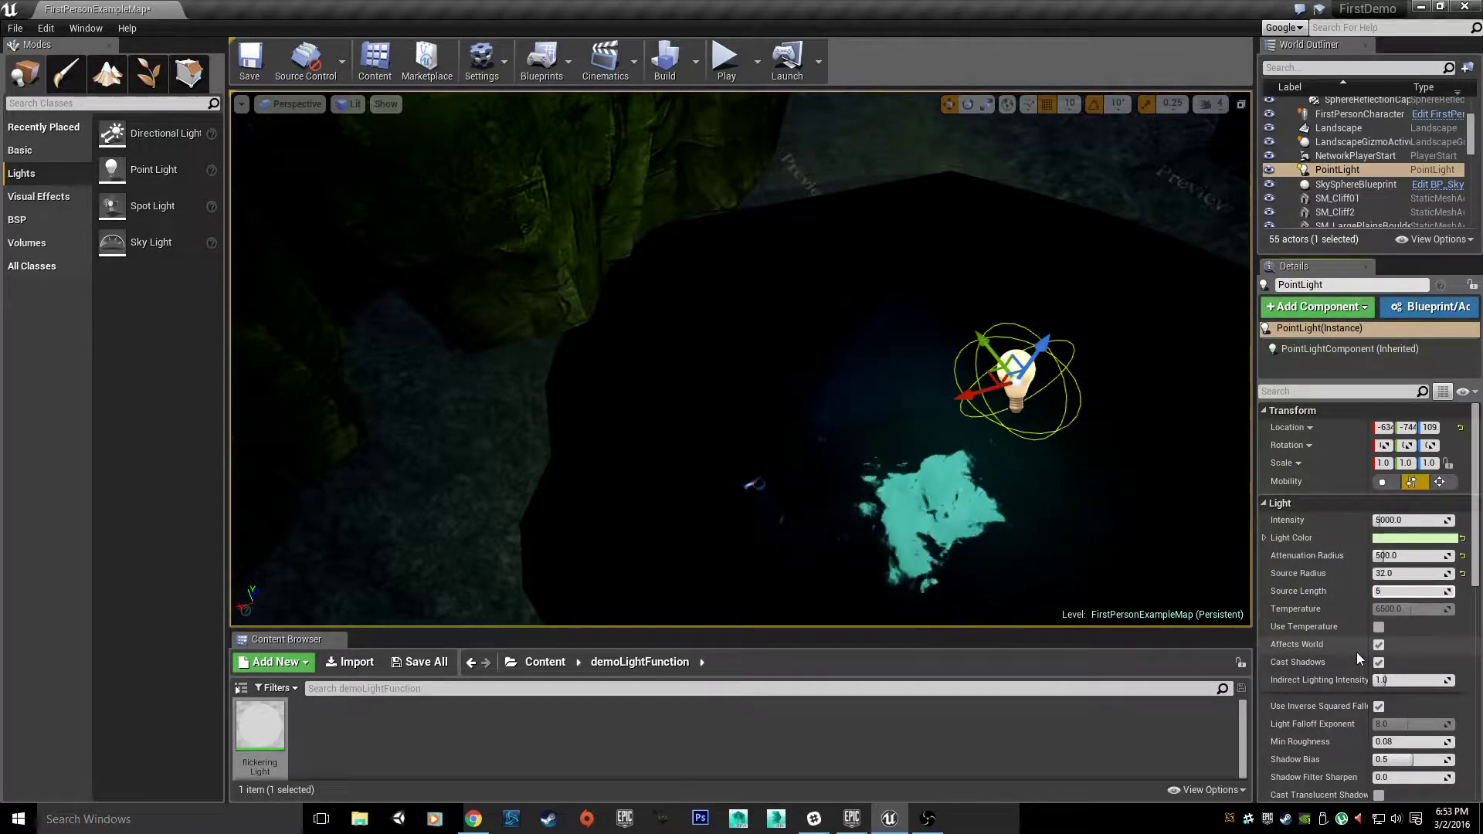
{"action": "type", "text": "00"}
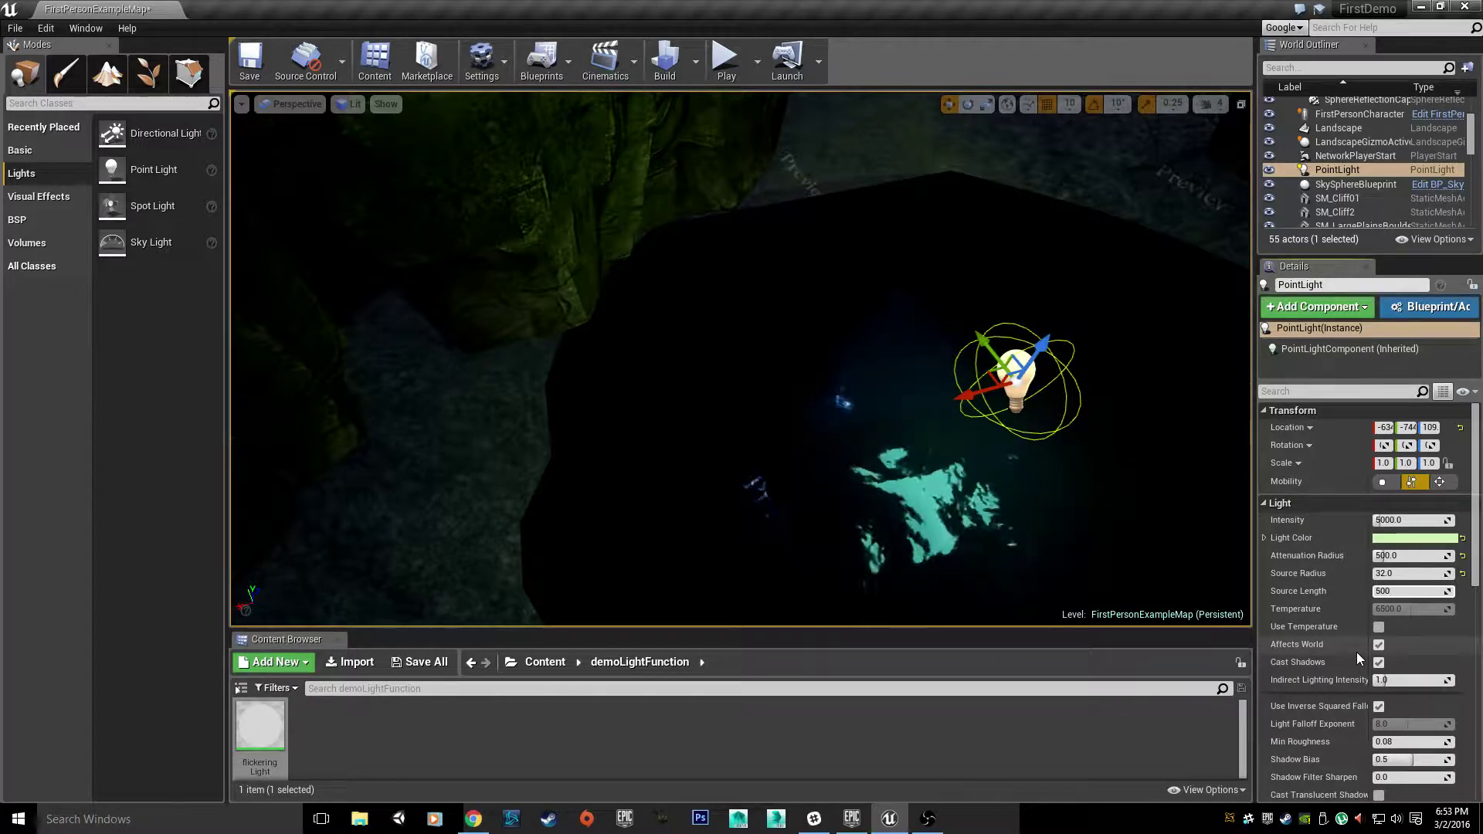
{"action": "key", "text": "Return"}
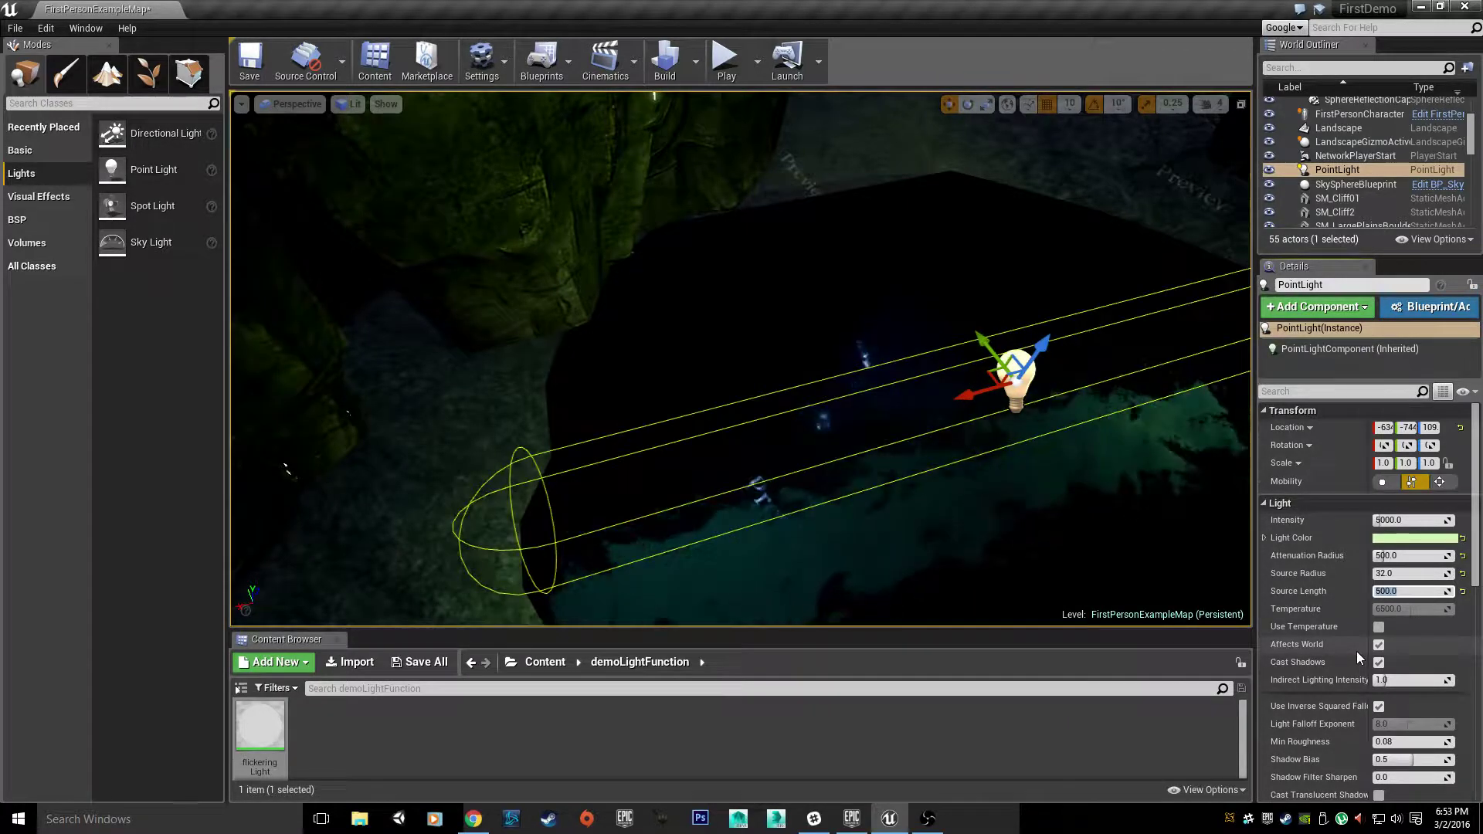
{"action": "mouse_move", "coordinate": [742, 359]}
{"action": "right_mouse_down"}
{"action": "mouse_move", "coordinate": [819, 340]}
{"action": "mouse_move", "coordinate": [812, 301]}
{"action": "mouse_move", "coordinate": [831, 240]}
{"action": "mouse_move", "coordinate": [750, 394]}
{"action": "mouse_move", "coordinate": [761, 355]}
{"action": "right_mouse_up"}
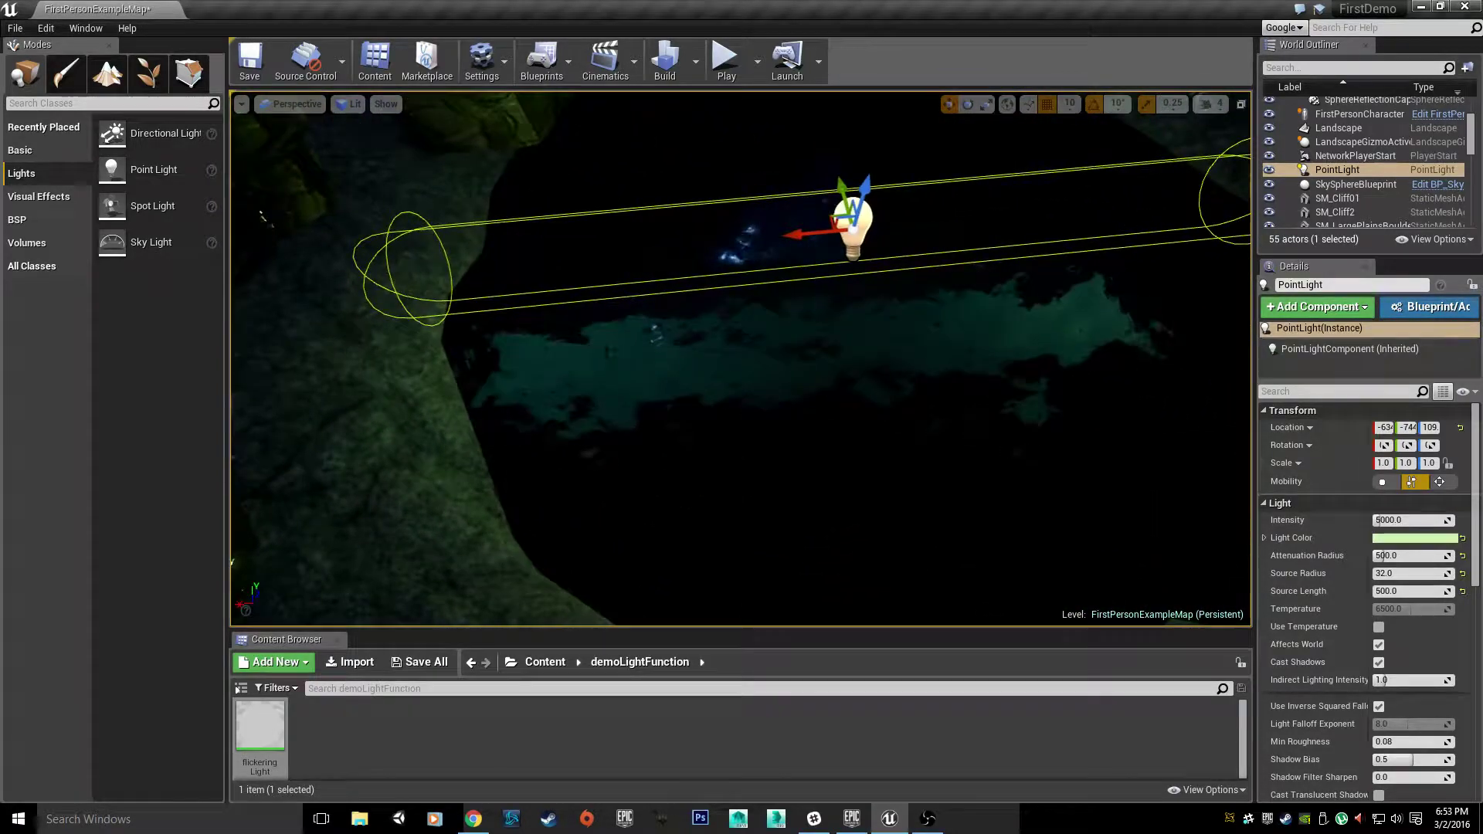
Try a source radius of 64 for the point light and view the pool from another angle
{"action": "left_click", "coordinate": [1398, 573]}
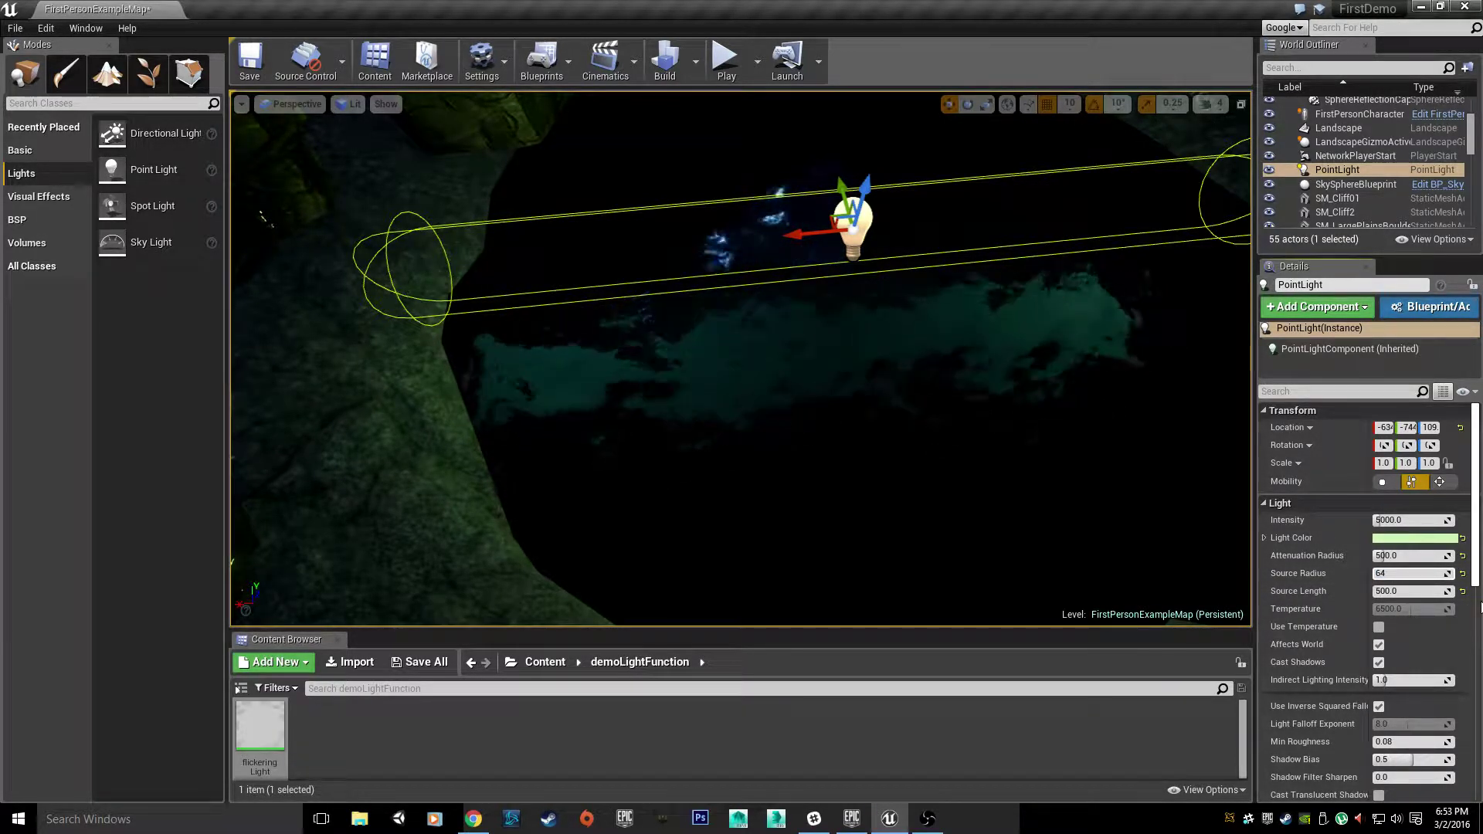
{"action": "type", "text": "64"}
{"action": "key", "text": "Return"}
{"action": "right_click_drag", "start_coordinate": [912, 533], "coordinate": [997, 494]}
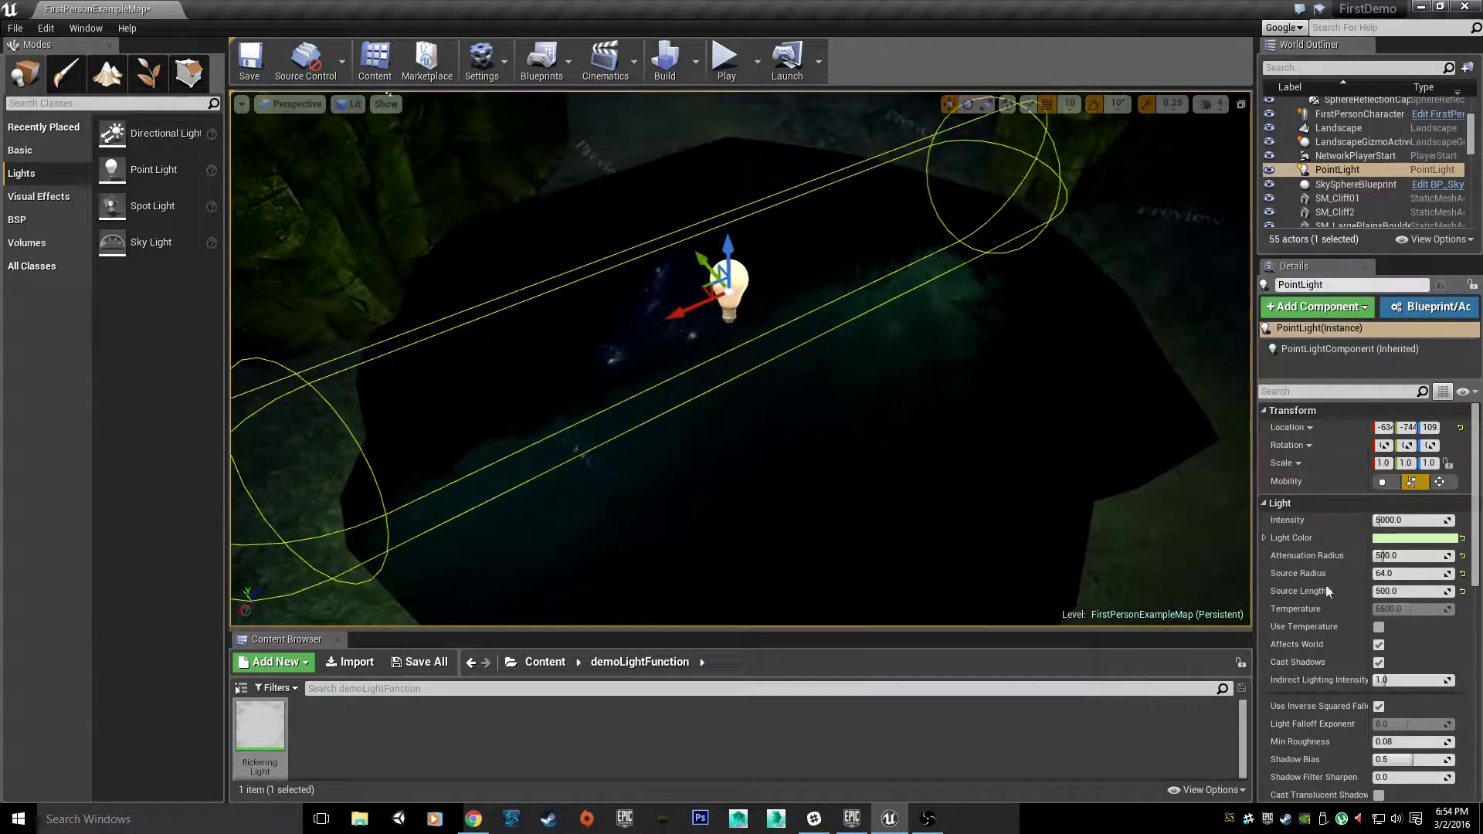
Set the point light's source length to 250 and its source radius to 128
{"action": "left_click", "coordinate": [1402, 592]}
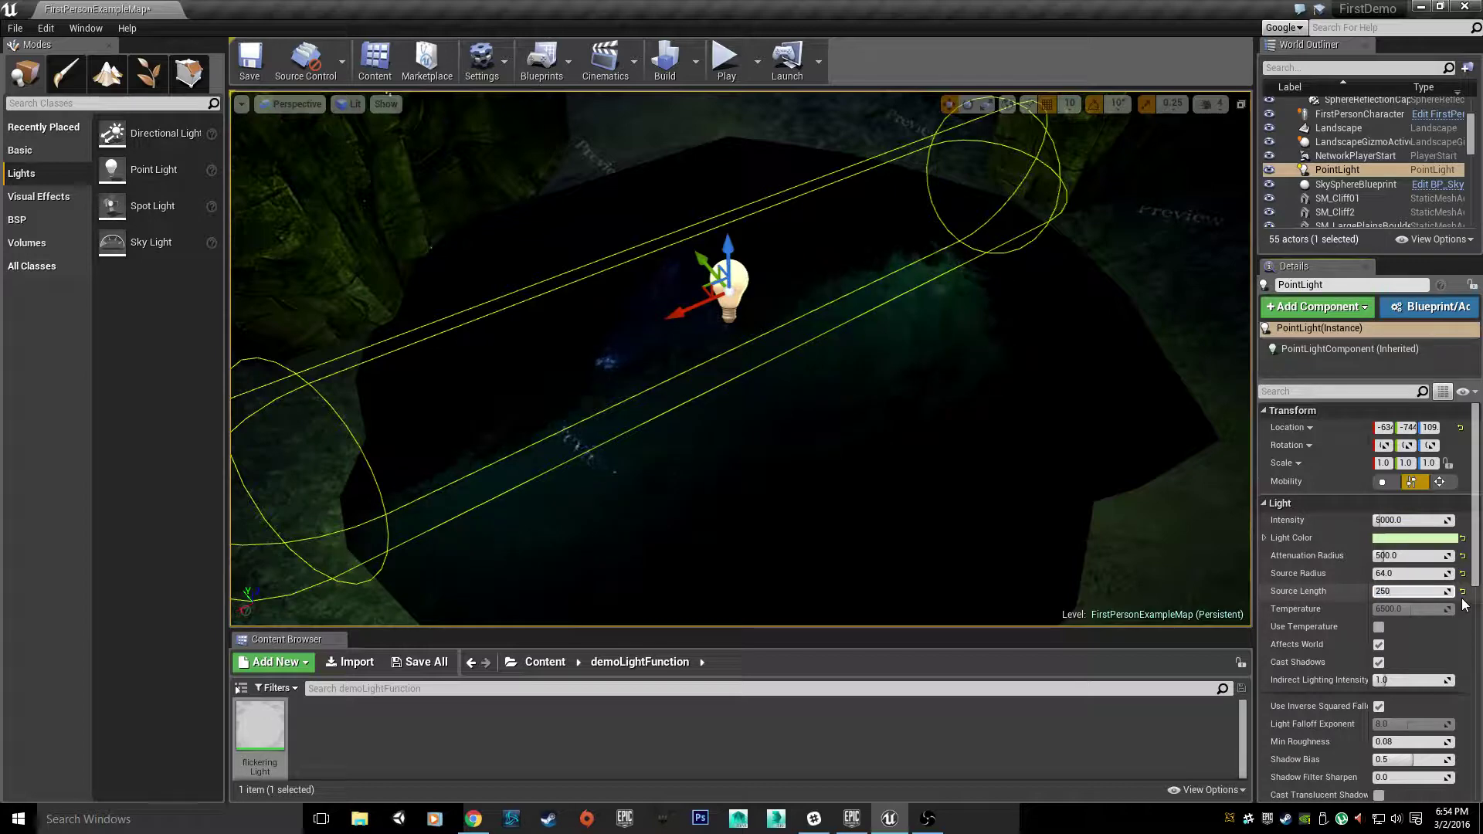
{"action": "key", "text": "Return"}
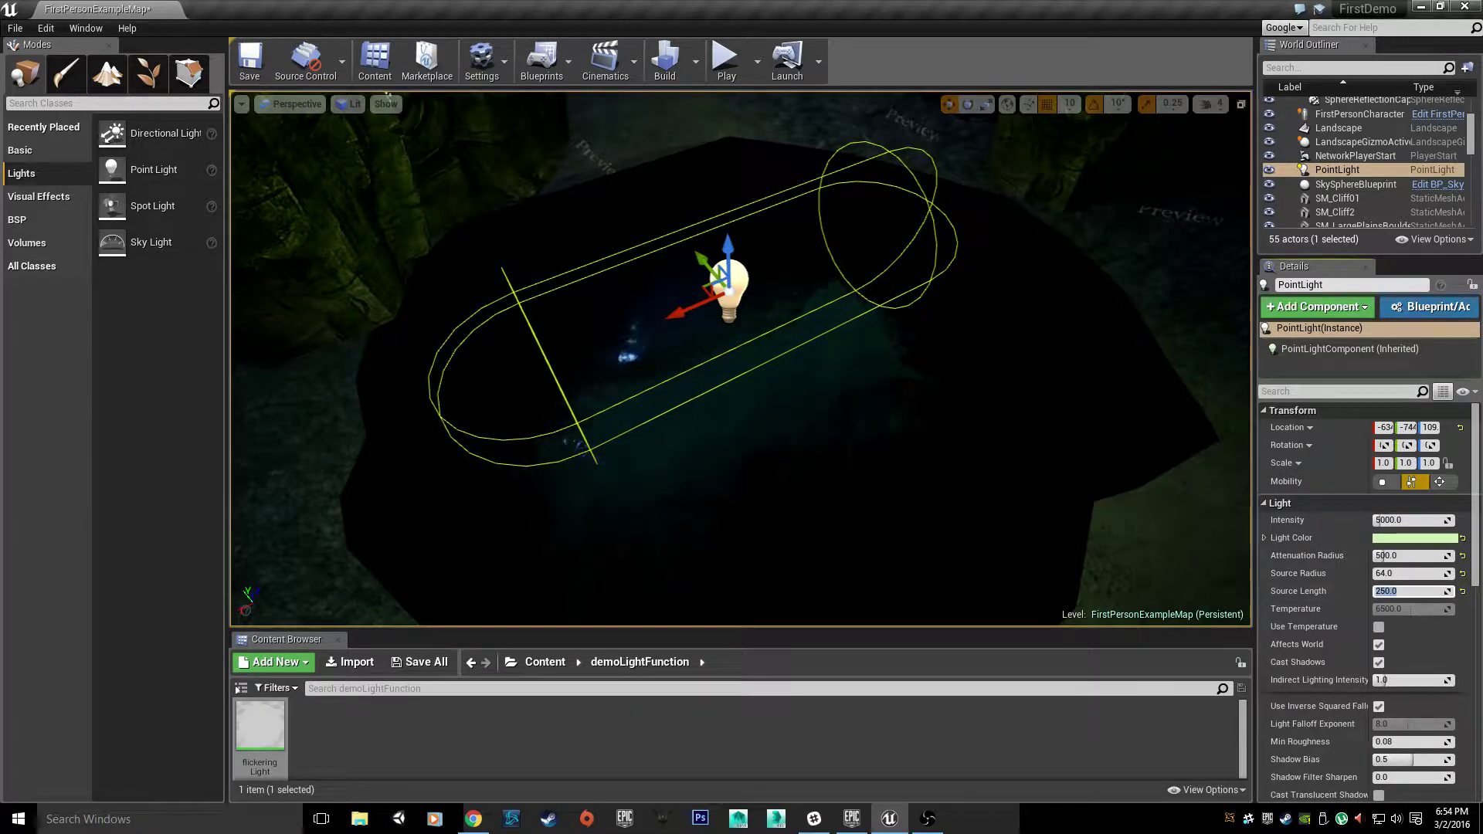
{"action": "left_click", "coordinate": [1402, 573]}
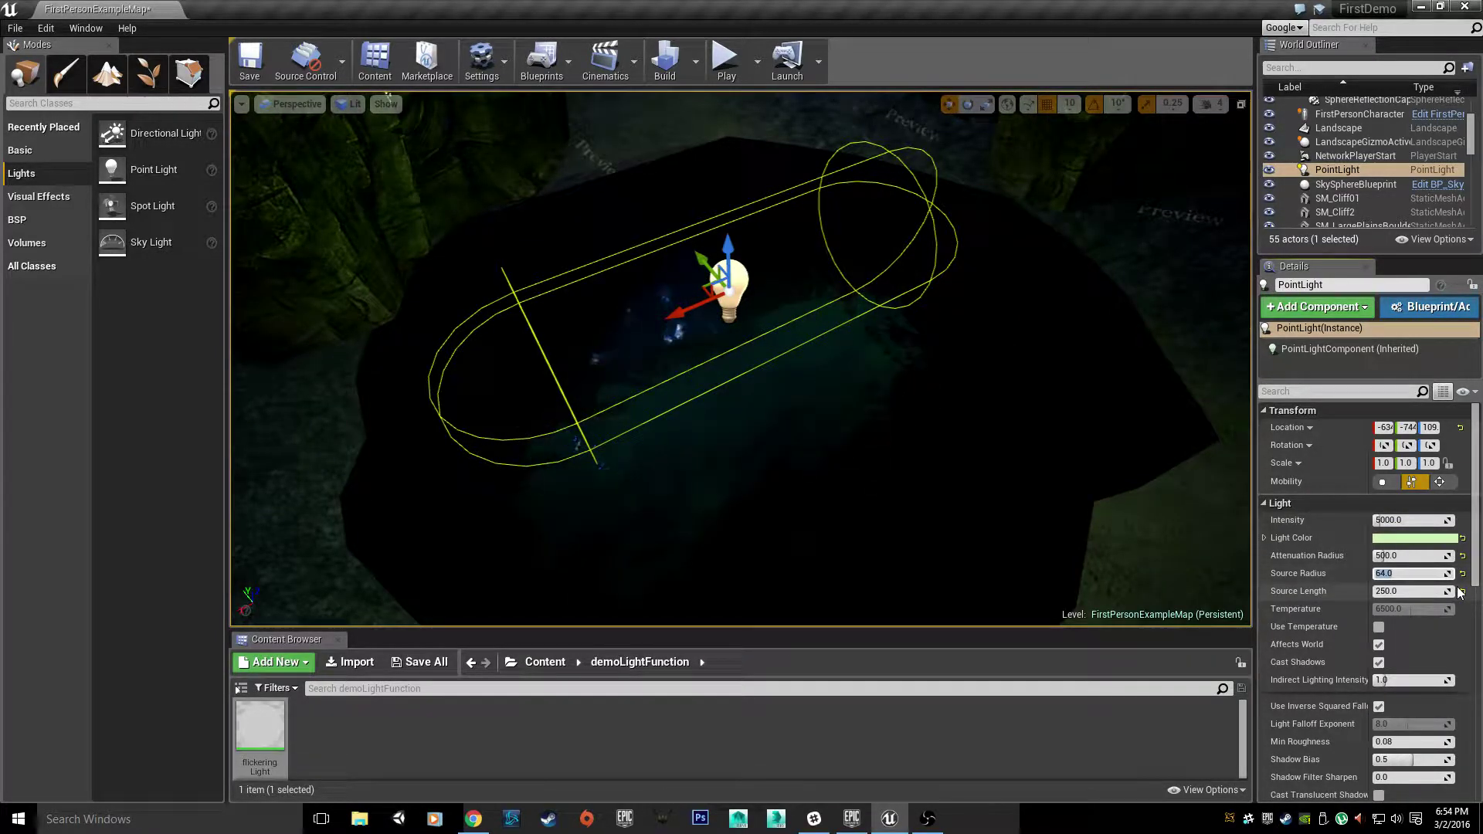
{"action": "key", "text": "Return"}
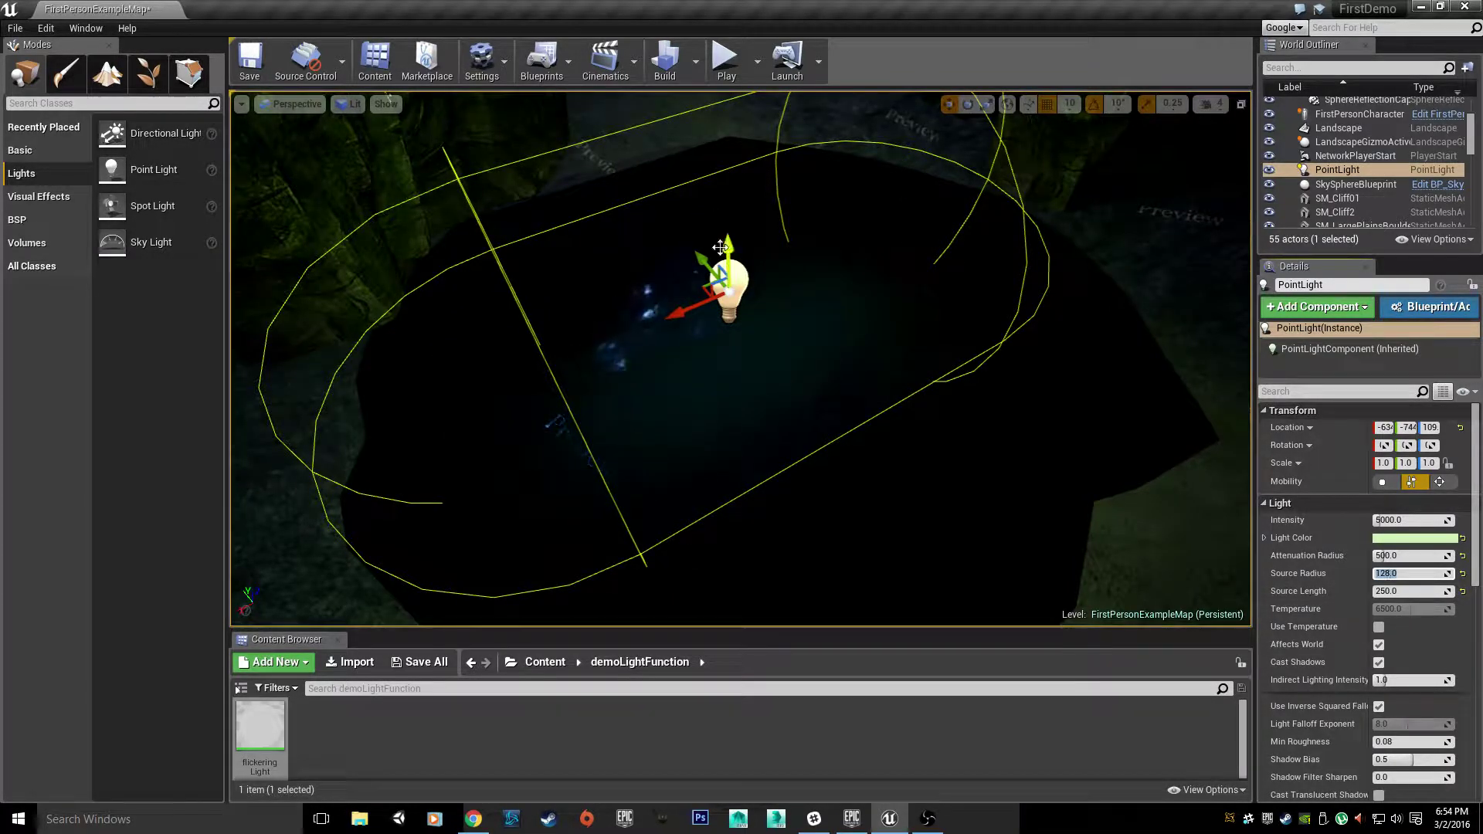
Raise the point light higher above the pool and reduce its source radius first to 32 and finally to 16
{"action": "left_click_drag", "start_coordinate": [720, 247], "coordinate": [679, 129]}
{"action": "right_click_drag", "start_coordinate": [679, 129], "coordinate": [687, 133]}
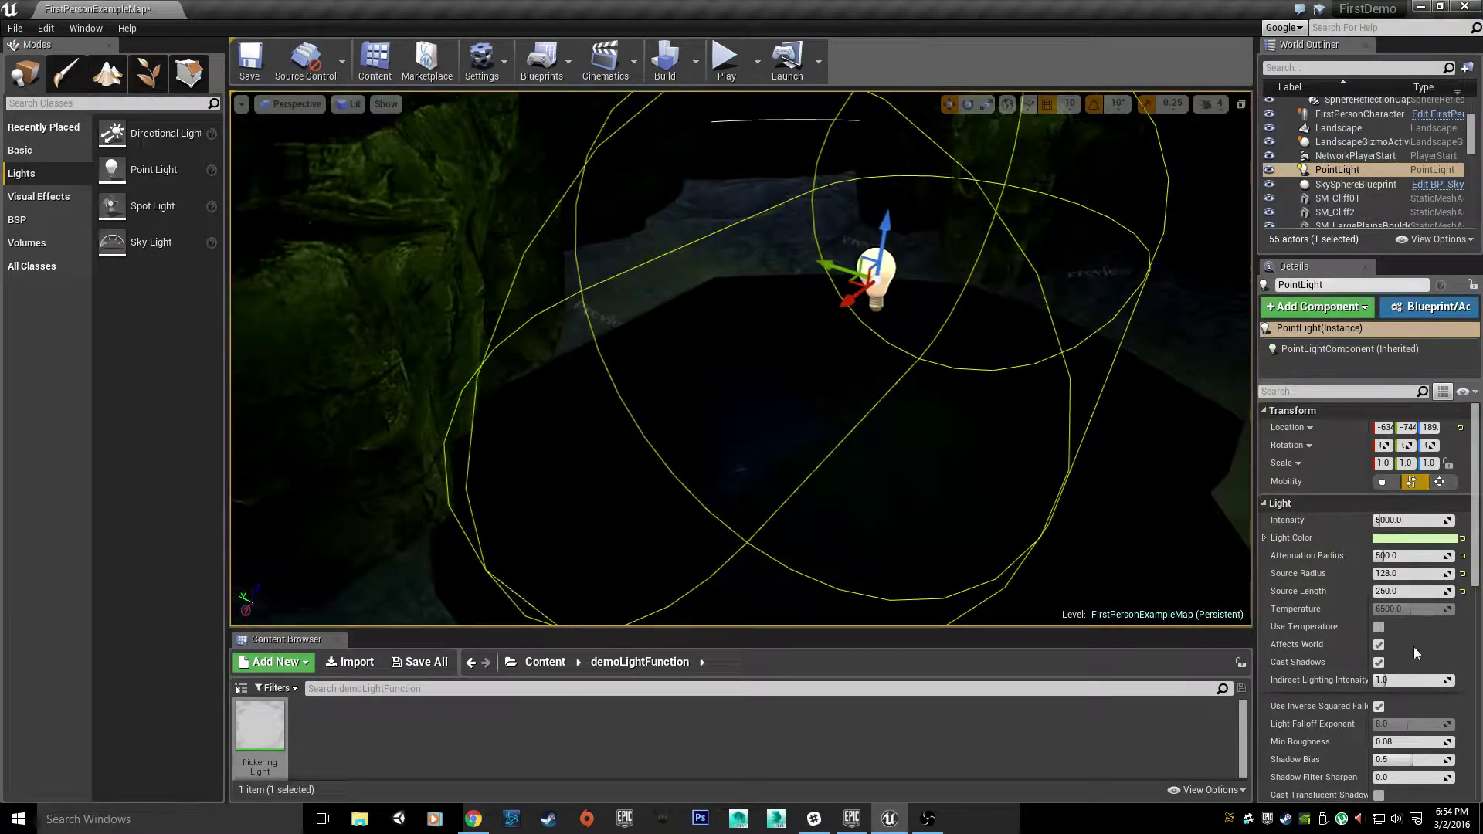
{"action": "left_click", "coordinate": [1397, 574]}
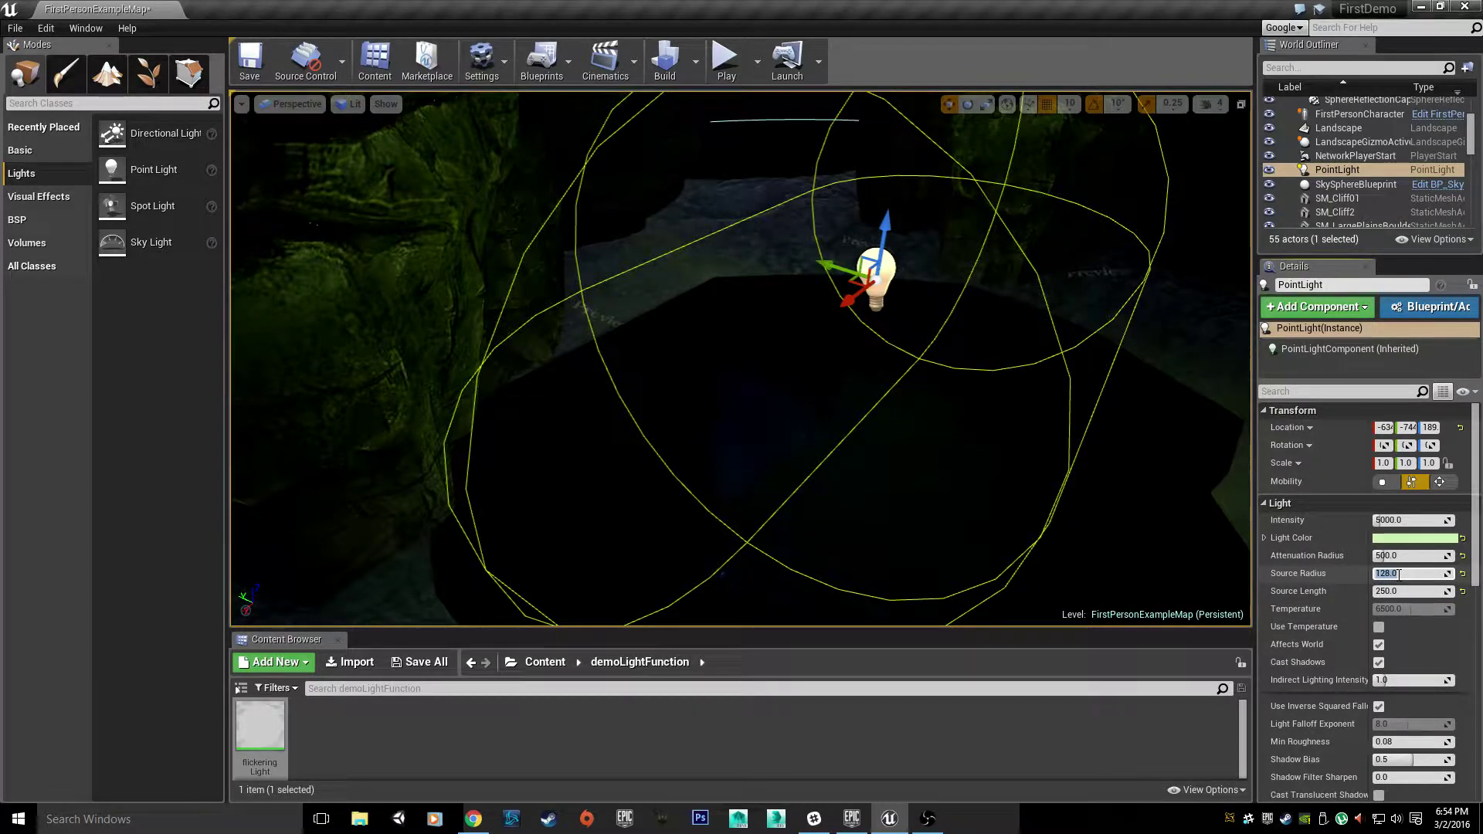
{"action": "key", "text": "Return"}
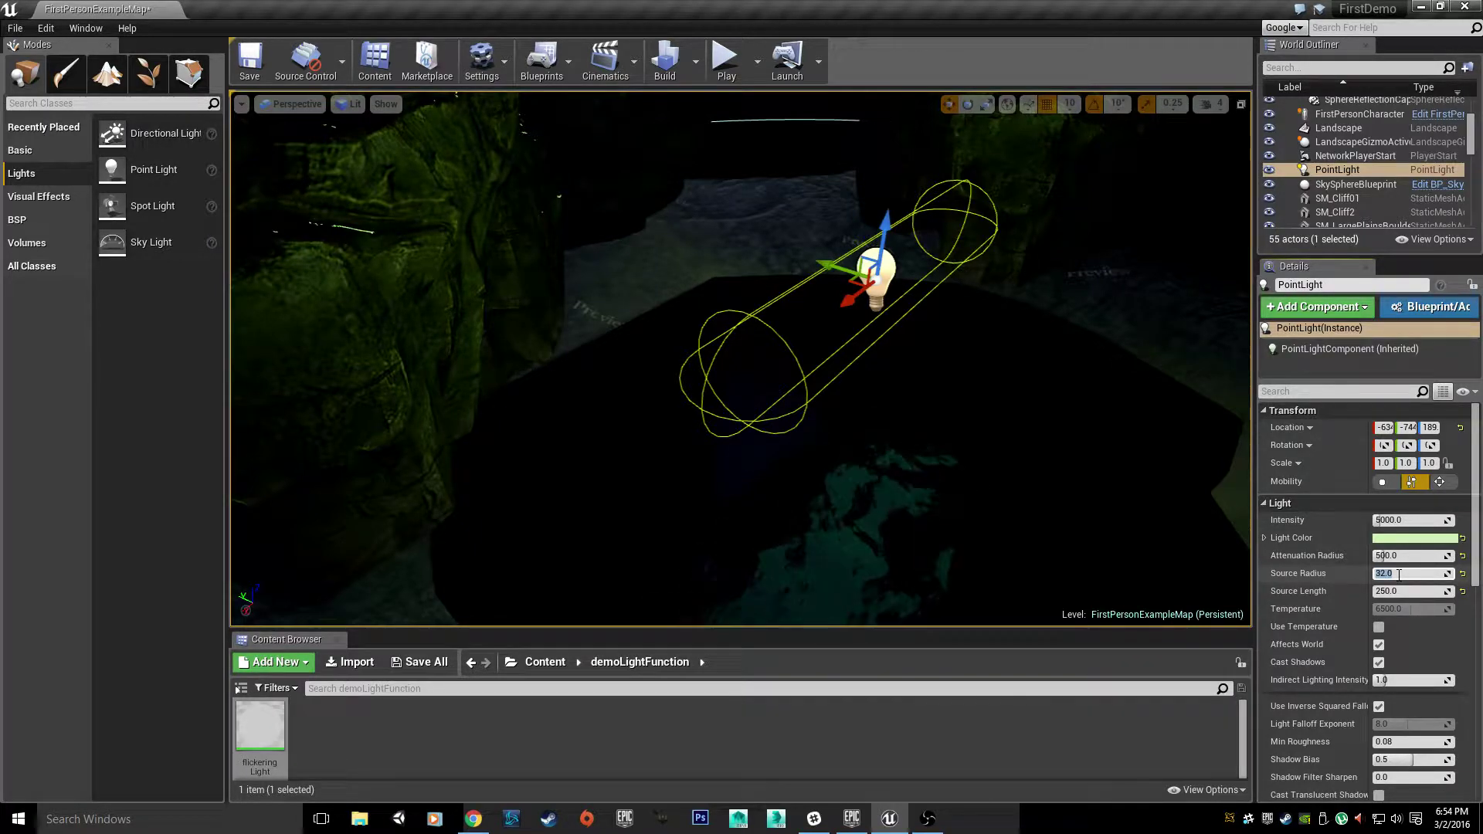
{"action": "key", "text": "Return"}
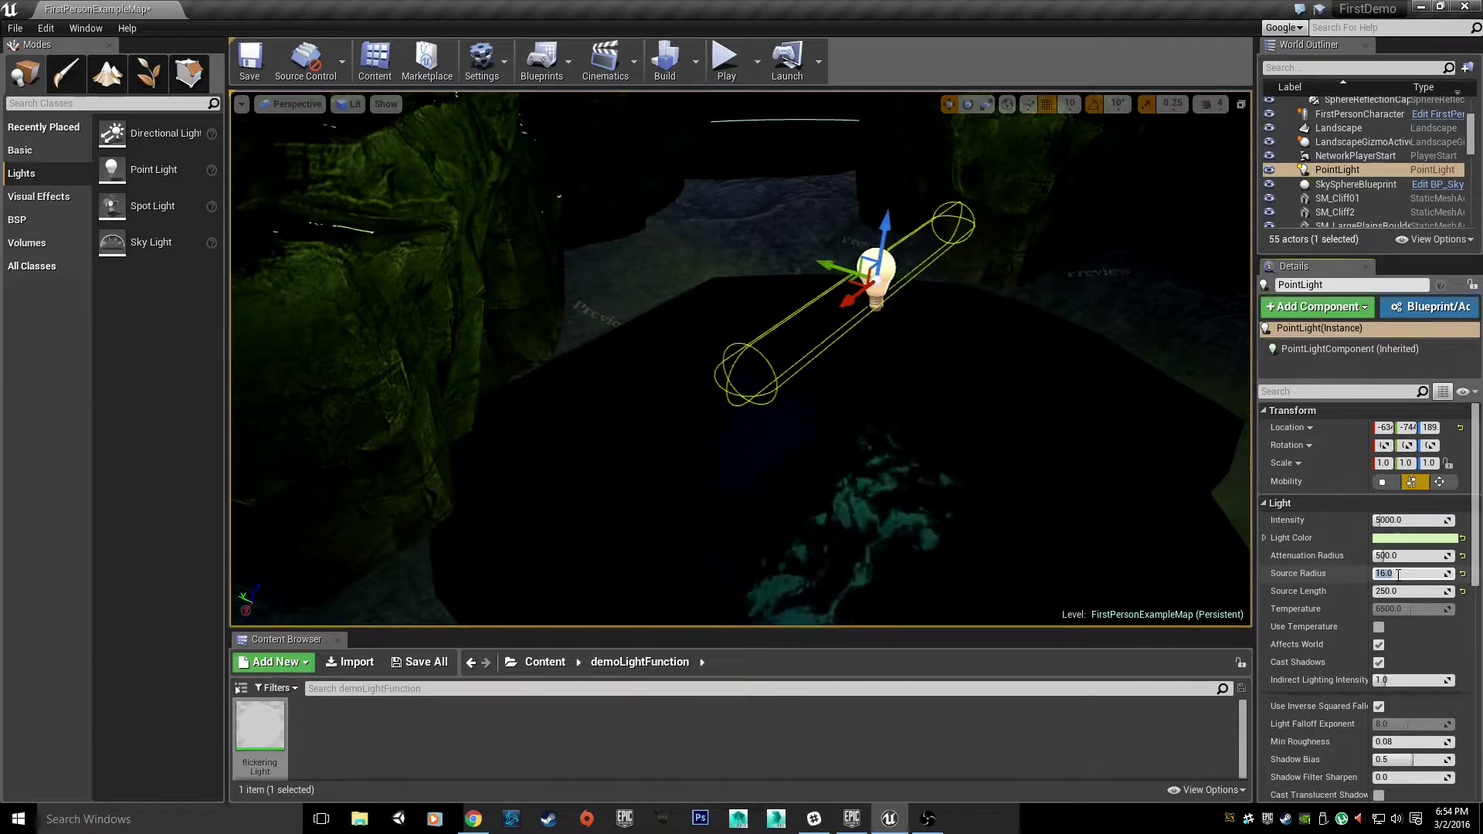
Set the point light's source length to 0 and examine its reflection on the pool
{"action": "right_click_drag", "start_coordinate": [410, 110], "coordinate": [410, 111]}
{"action": "left_click", "coordinate": [1424, 593]}
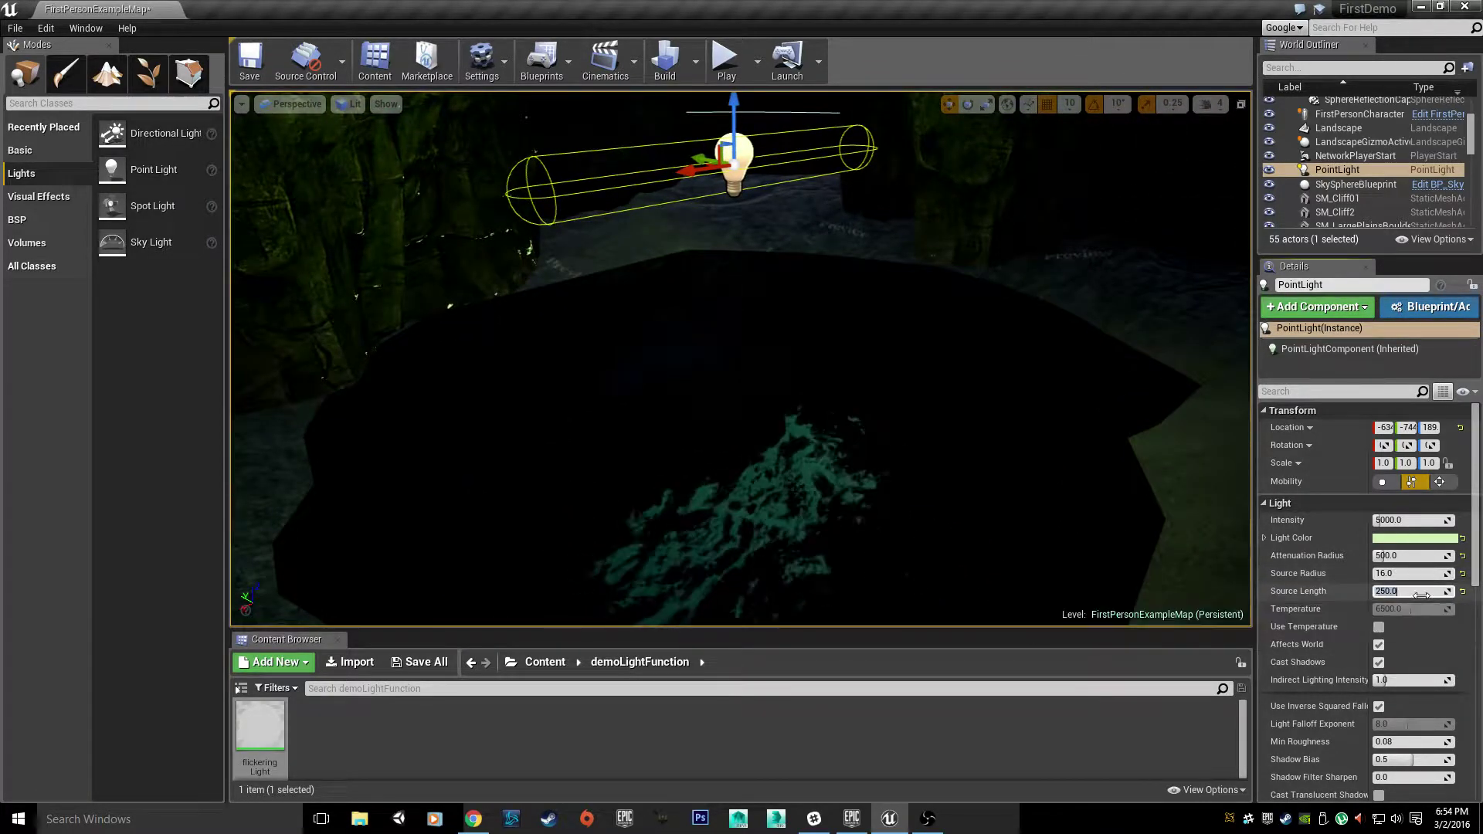
{"action": "type", "text": "0"}
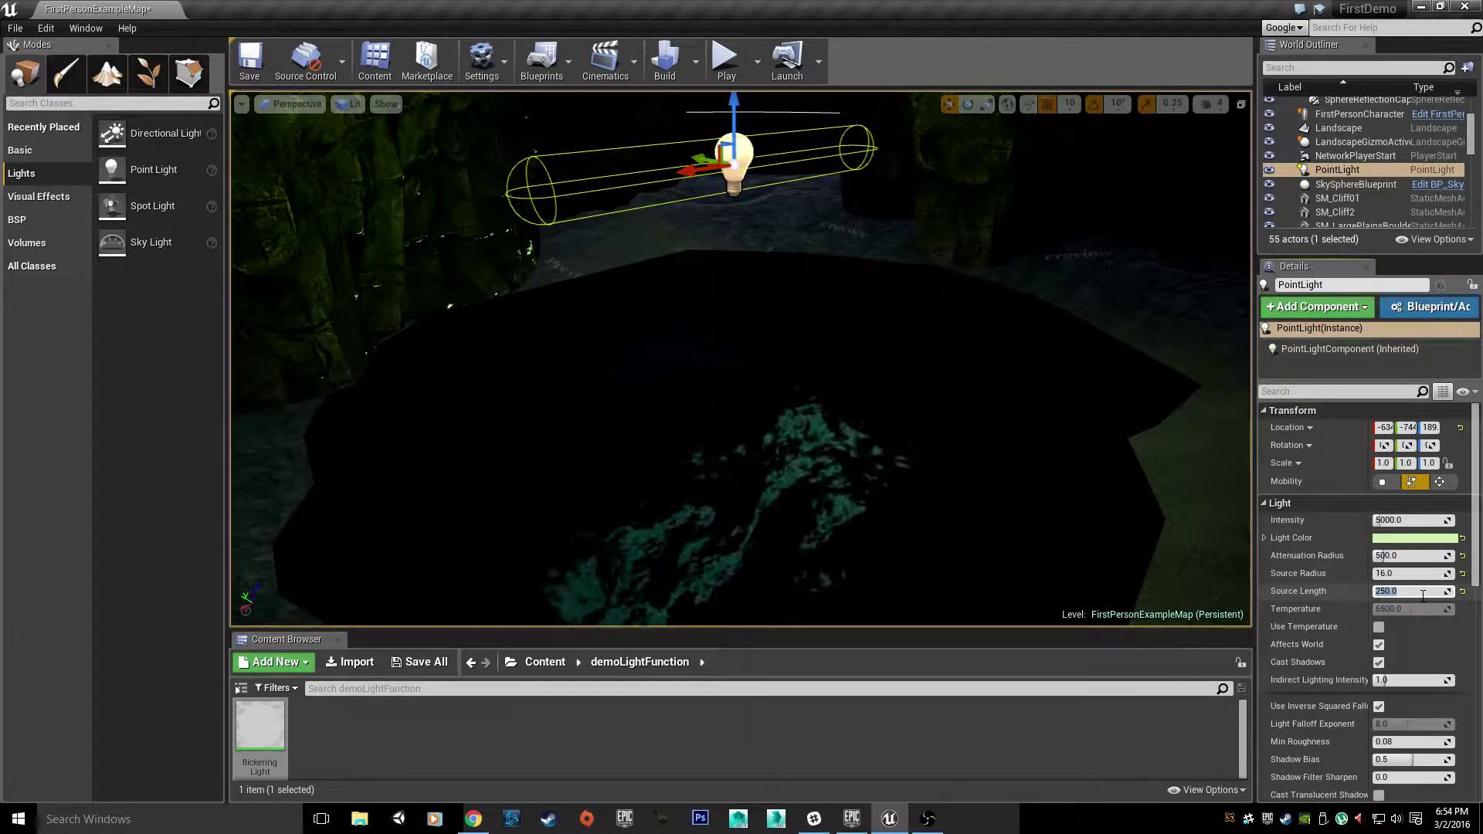
{"action": "key", "text": "Return"}
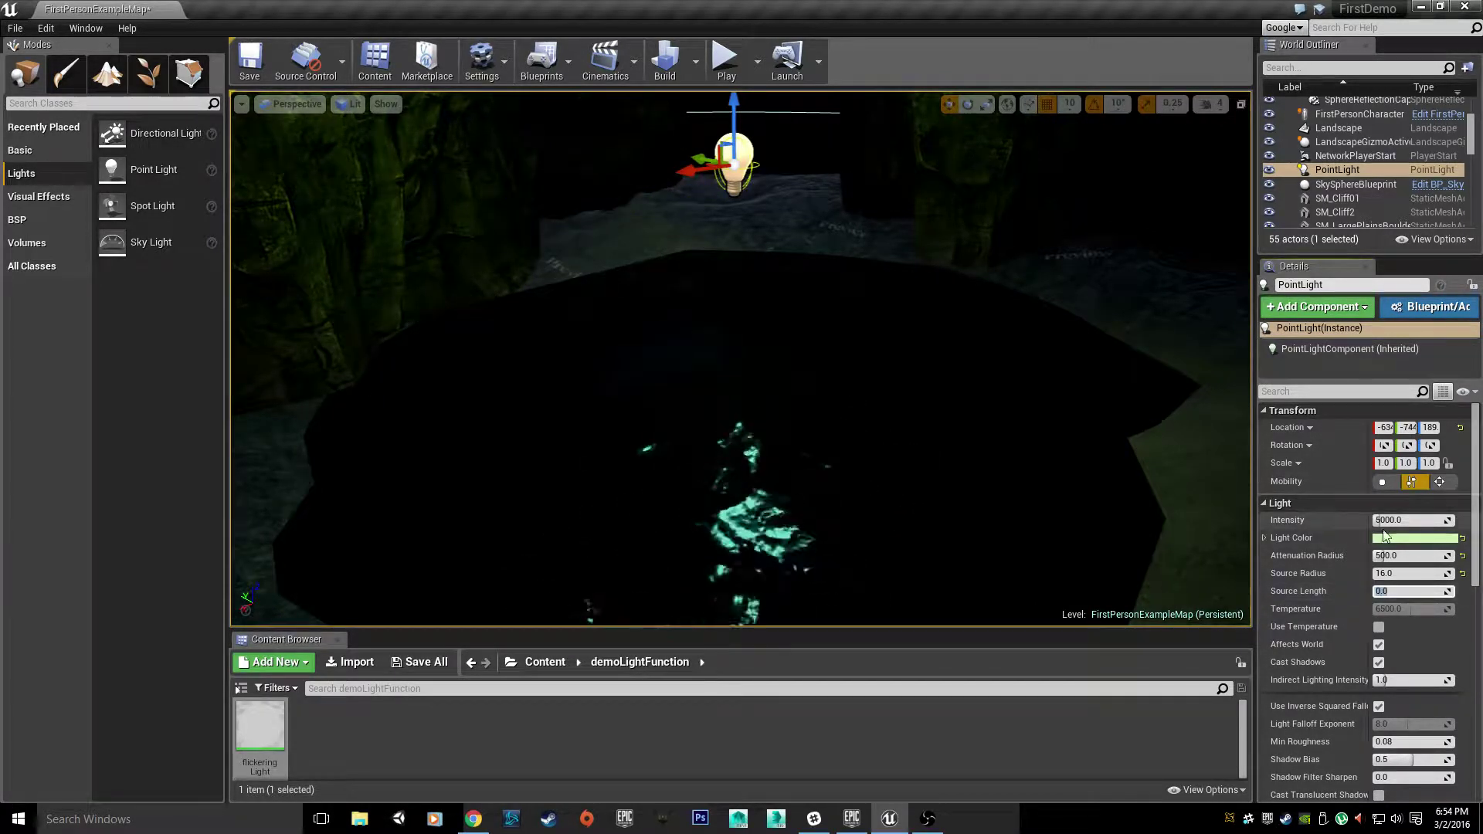
{"action": "right_click_drag", "start_coordinate": [741, 355], "coordinate": [742, 355]}
{"action": "right_click_drag", "start_coordinate": [732, 276], "coordinate": [731, 276]}
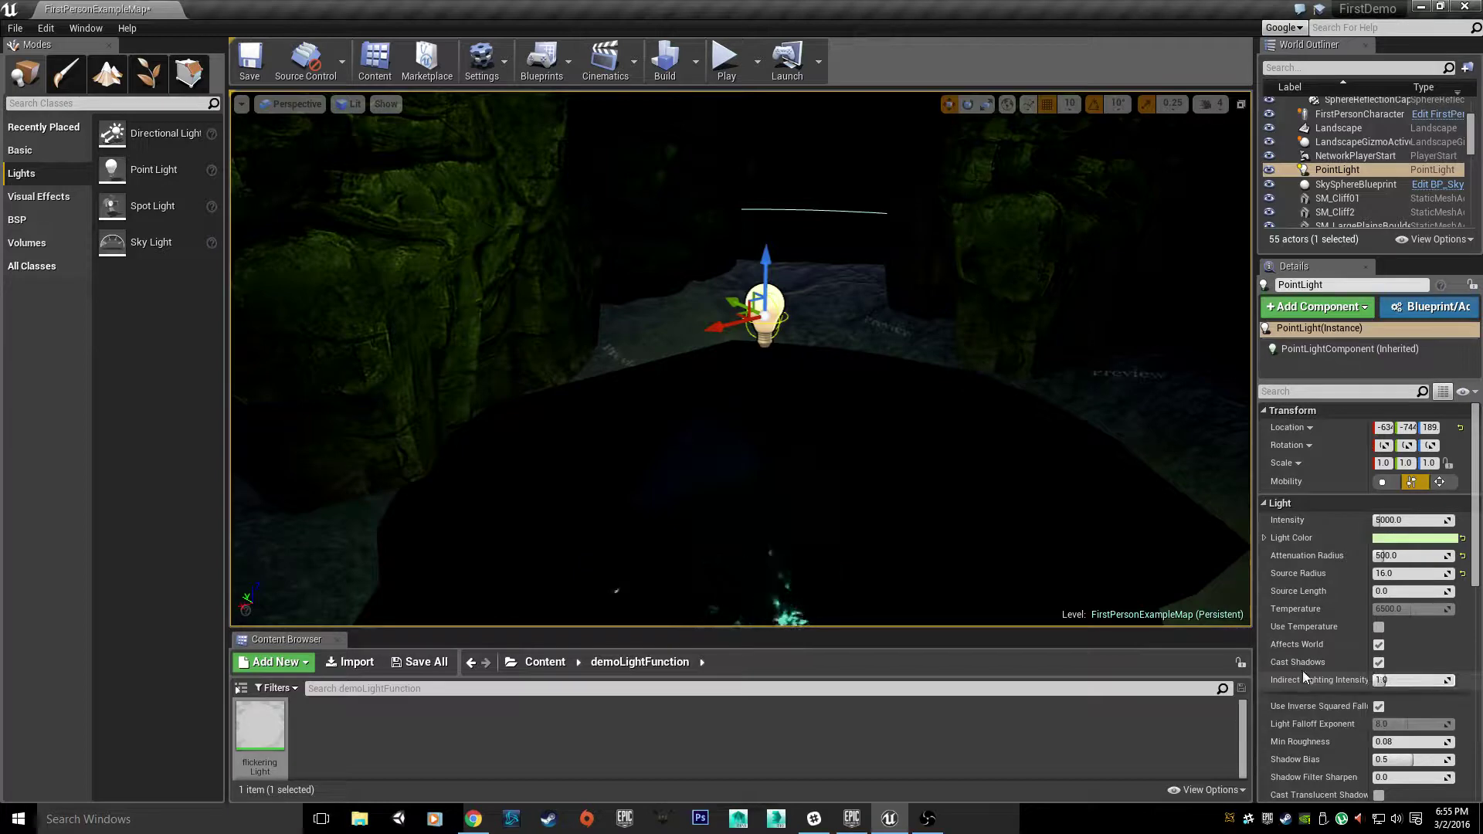
Duplicate the point light and place the copy over the ground beside the pool
{"action": "scroll", "coordinate": [1314, 633], "scroll_direction": "down", "scroll_amount": 5}
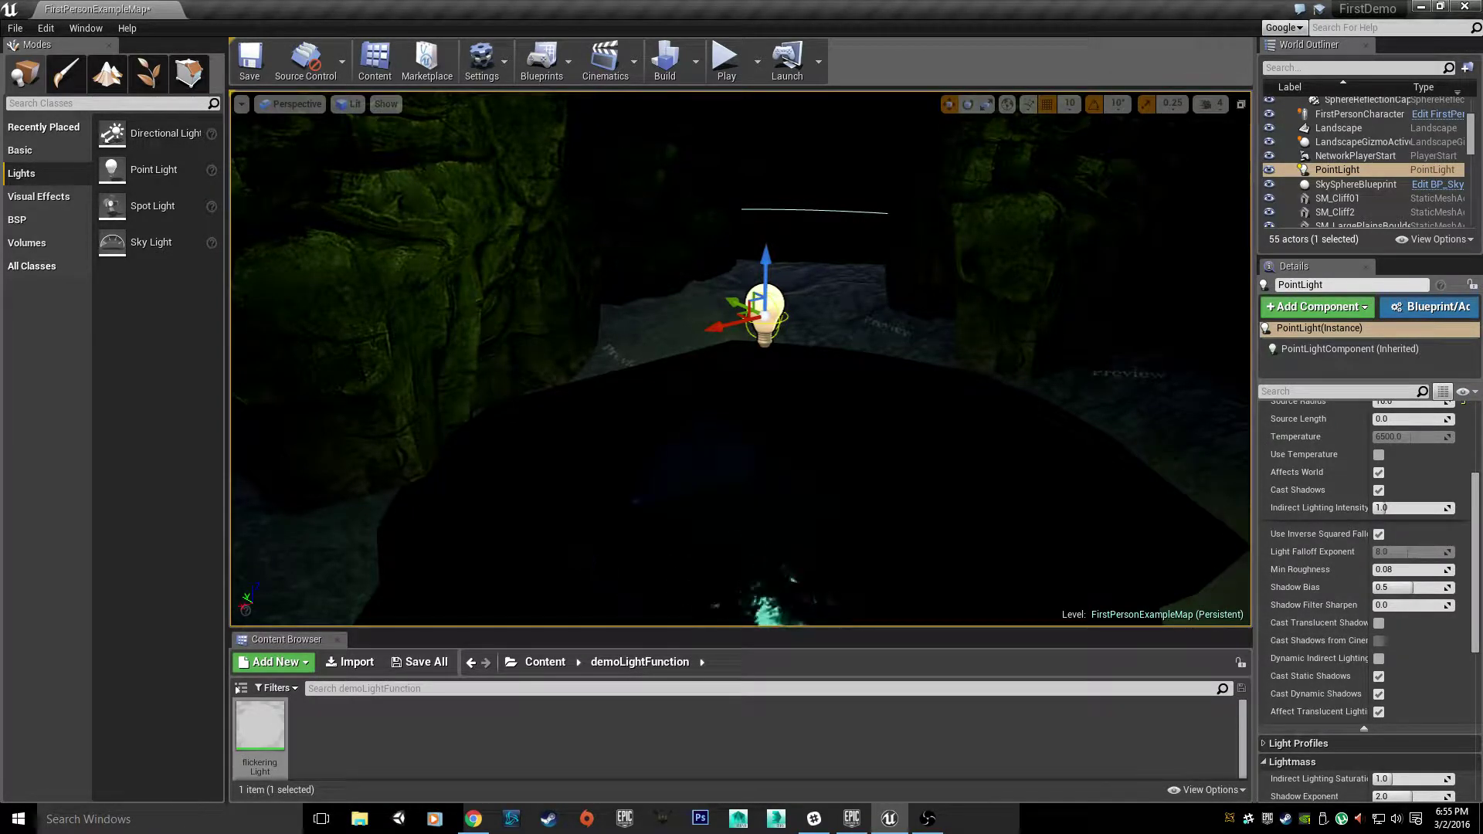
{"action": "right_click_drag", "start_coordinate": [741, 358], "coordinate": [687, 332]}
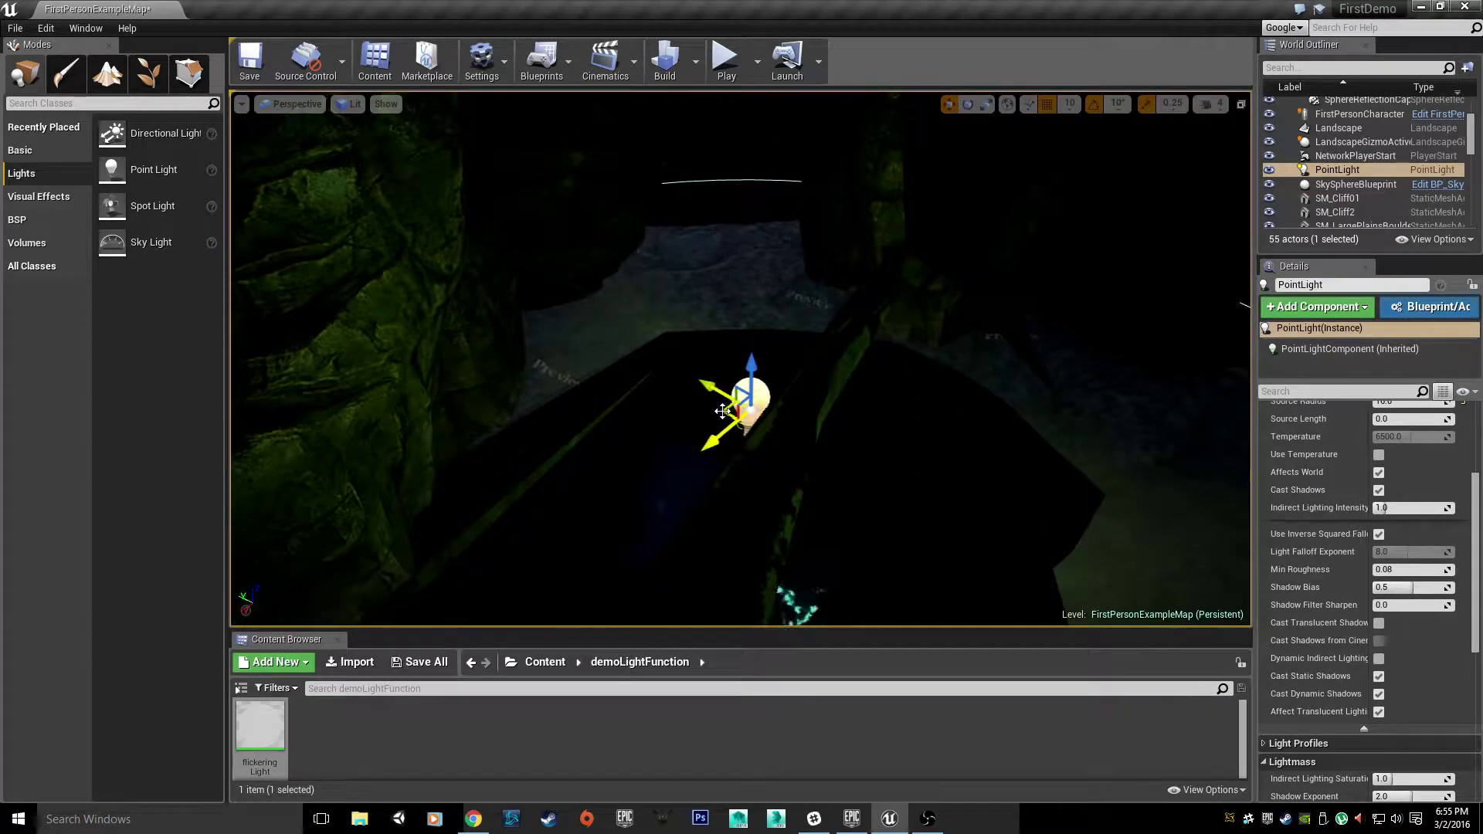
{"action": "left_click_drag", "start_coordinate": [723, 417], "coordinate": [1236, 433], "text": "alt"}
{"action": "right_click_drag", "start_coordinate": [773, 402], "coordinate": [772, 340]}
Try an attenuation radius of 100 on the duplicate light, set it to 250, and move the light over to the cave rocks
{"action": "scroll", "coordinate": [1412, 493], "scroll_direction": "up", "scroll_amount": 3}
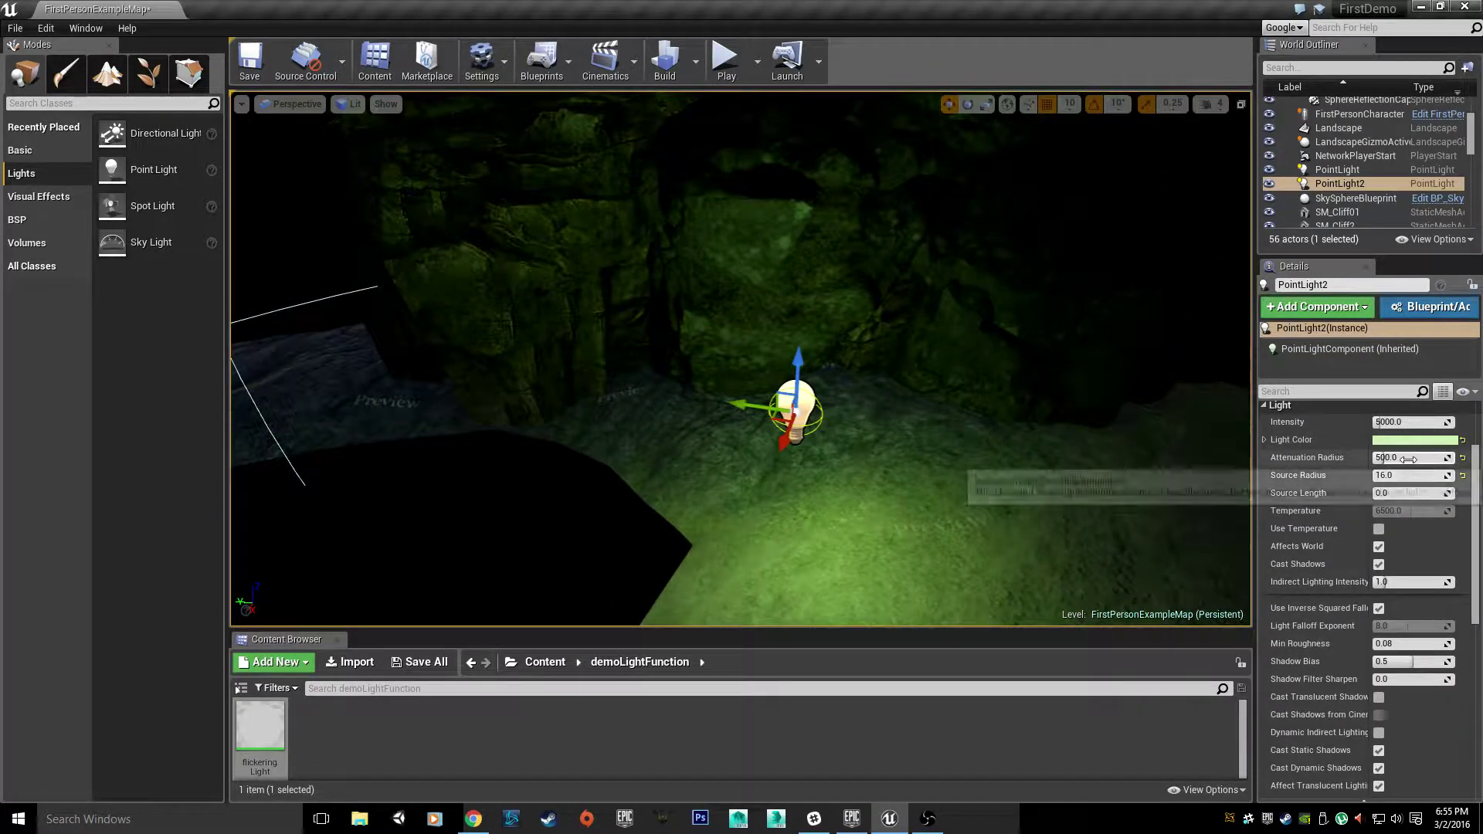
{"action": "left_click", "coordinate": [1408, 459]}
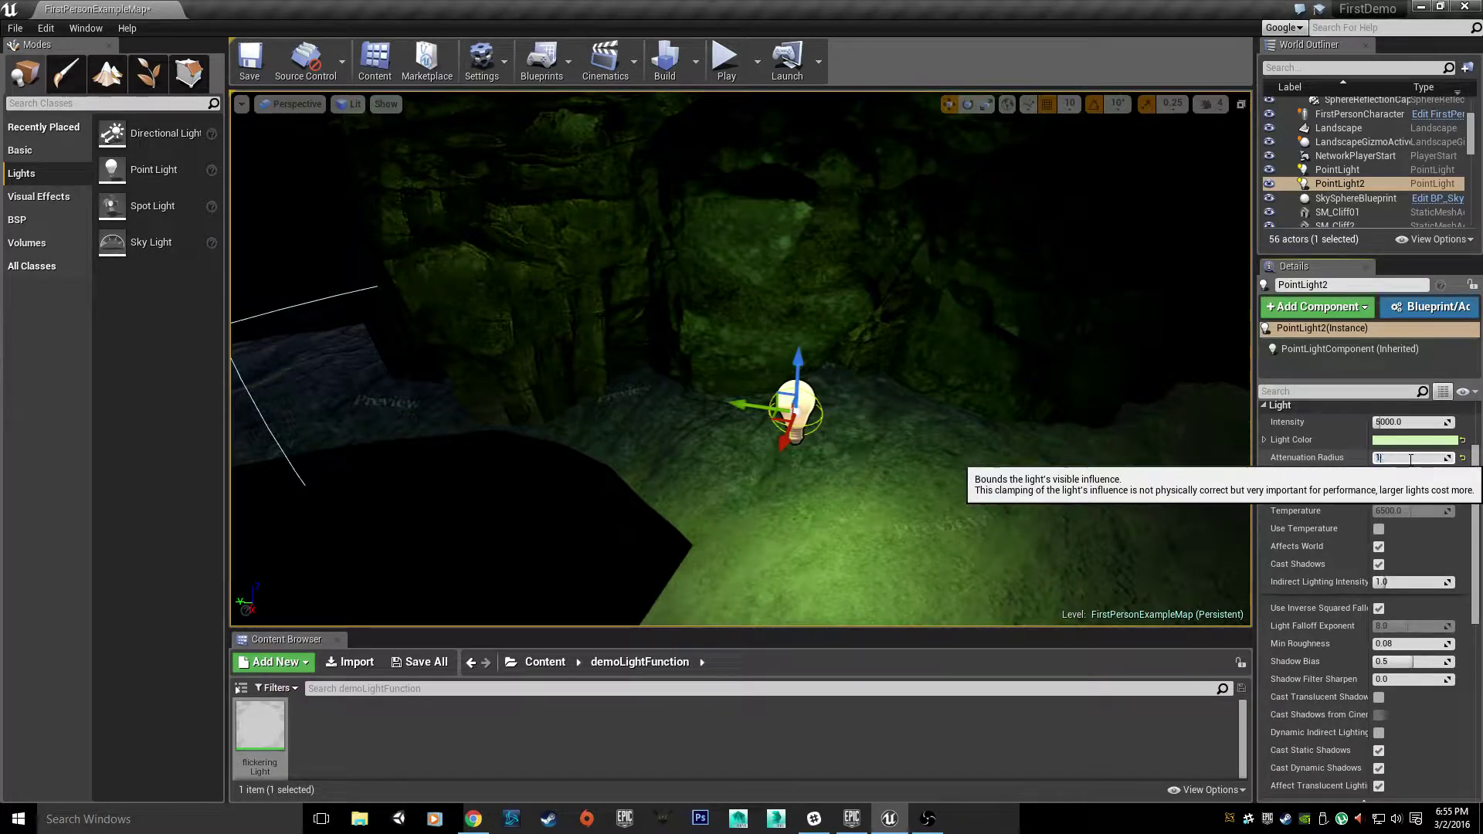
{"action": "key", "text": "Return"}
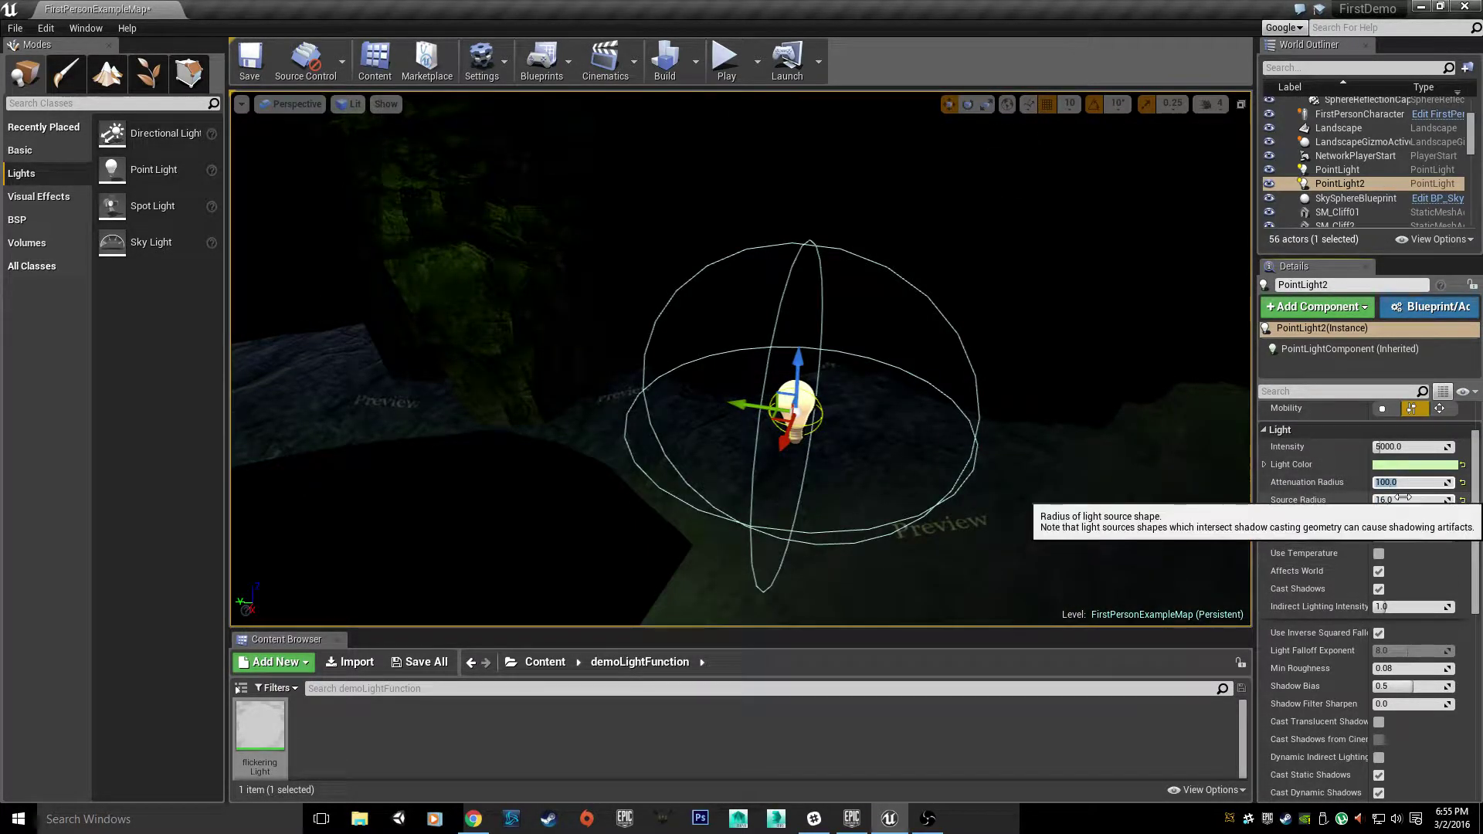
{"action": "type", "text": "250"}
{"action": "key", "text": "Return"}
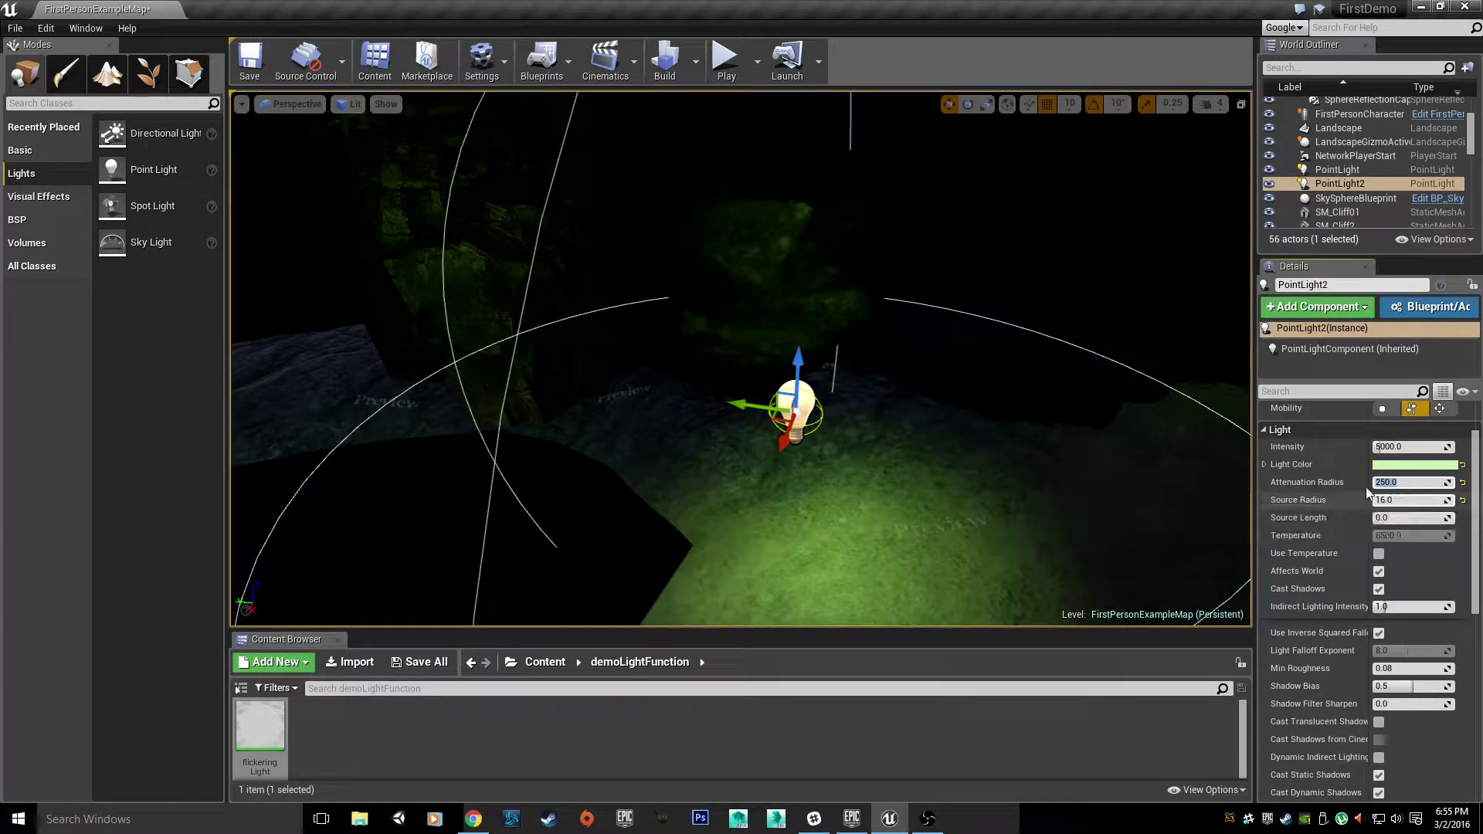
{"action": "left_click_drag", "start_coordinate": [775, 420], "coordinate": [1204, 375]}
{"action": "right_click_drag", "start_coordinate": [1057, 406], "coordinate": [1150, 406]}
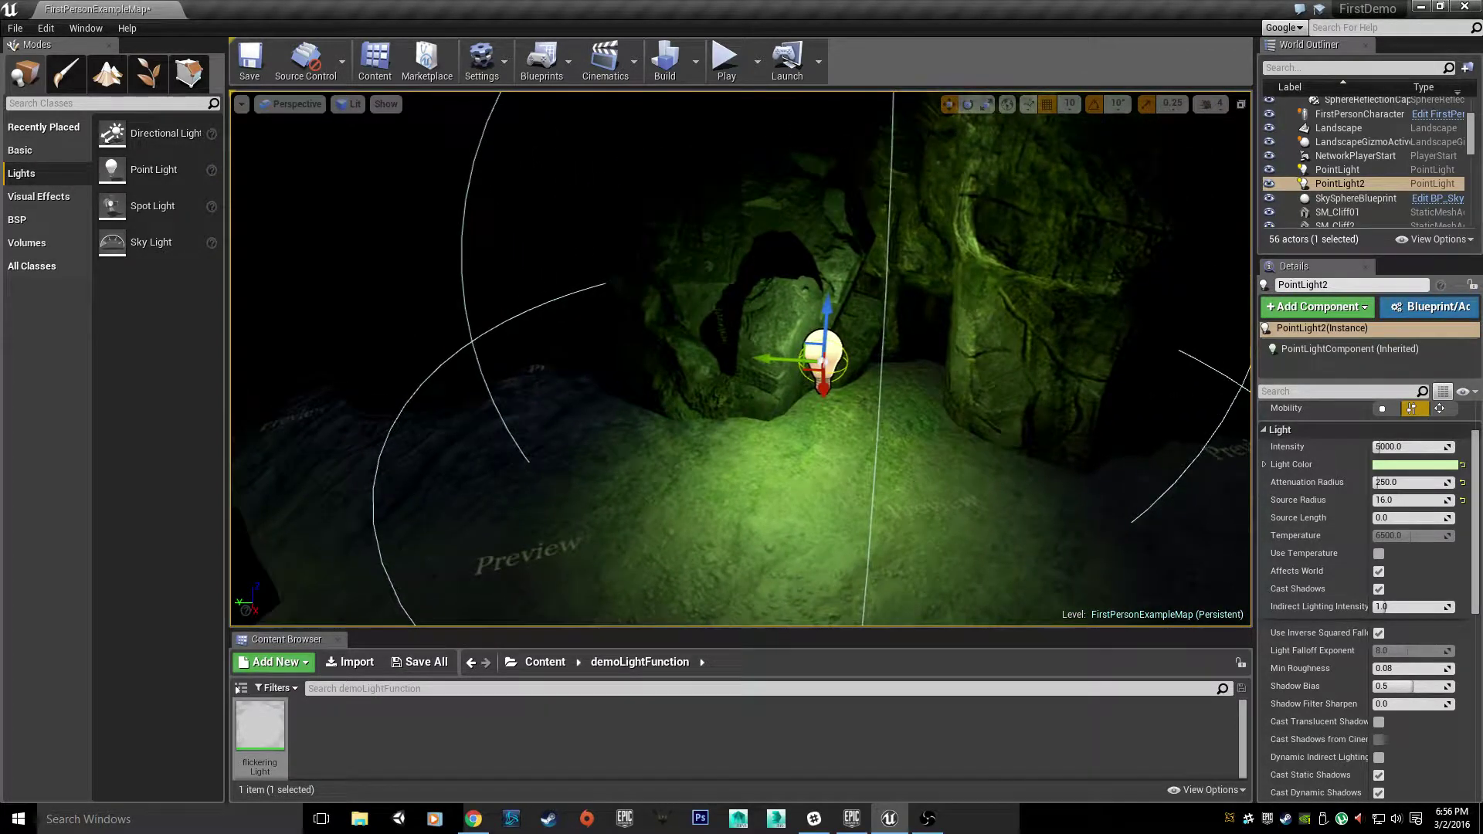
Turn off inverse squared falloff for the duplicate light and set its intensity to 100
{"action": "left_click", "coordinate": [1379, 635]}
{"action": "mouse_move", "coordinate": [865, 371]}
{"action": "right_mouse_down"}
{"action": "mouse_move", "coordinate": [842, 432]}
{"action": "mouse_move", "coordinate": [865, 409]}
{"action": "mouse_move", "coordinate": [796, 371]}
{"action": "mouse_move", "coordinate": [857, 418]}
{"action": "mouse_move", "coordinate": [865, 370]}
{"action": "mouse_move", "coordinate": [889, 441]}
{"action": "mouse_move", "coordinate": [865, 382]}
{"action": "right_mouse_up"}
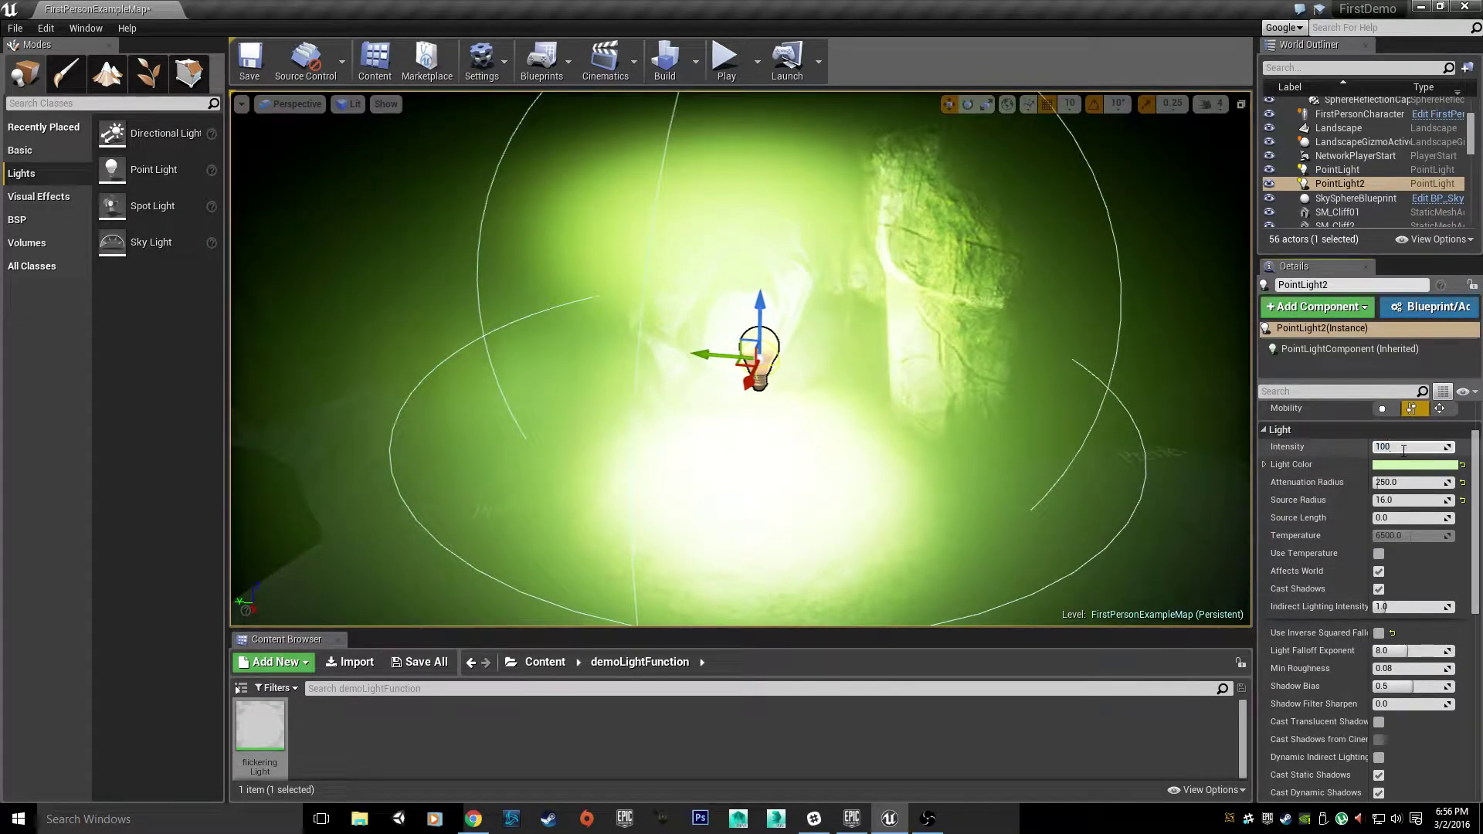
{"action": "key", "text": "Return"}
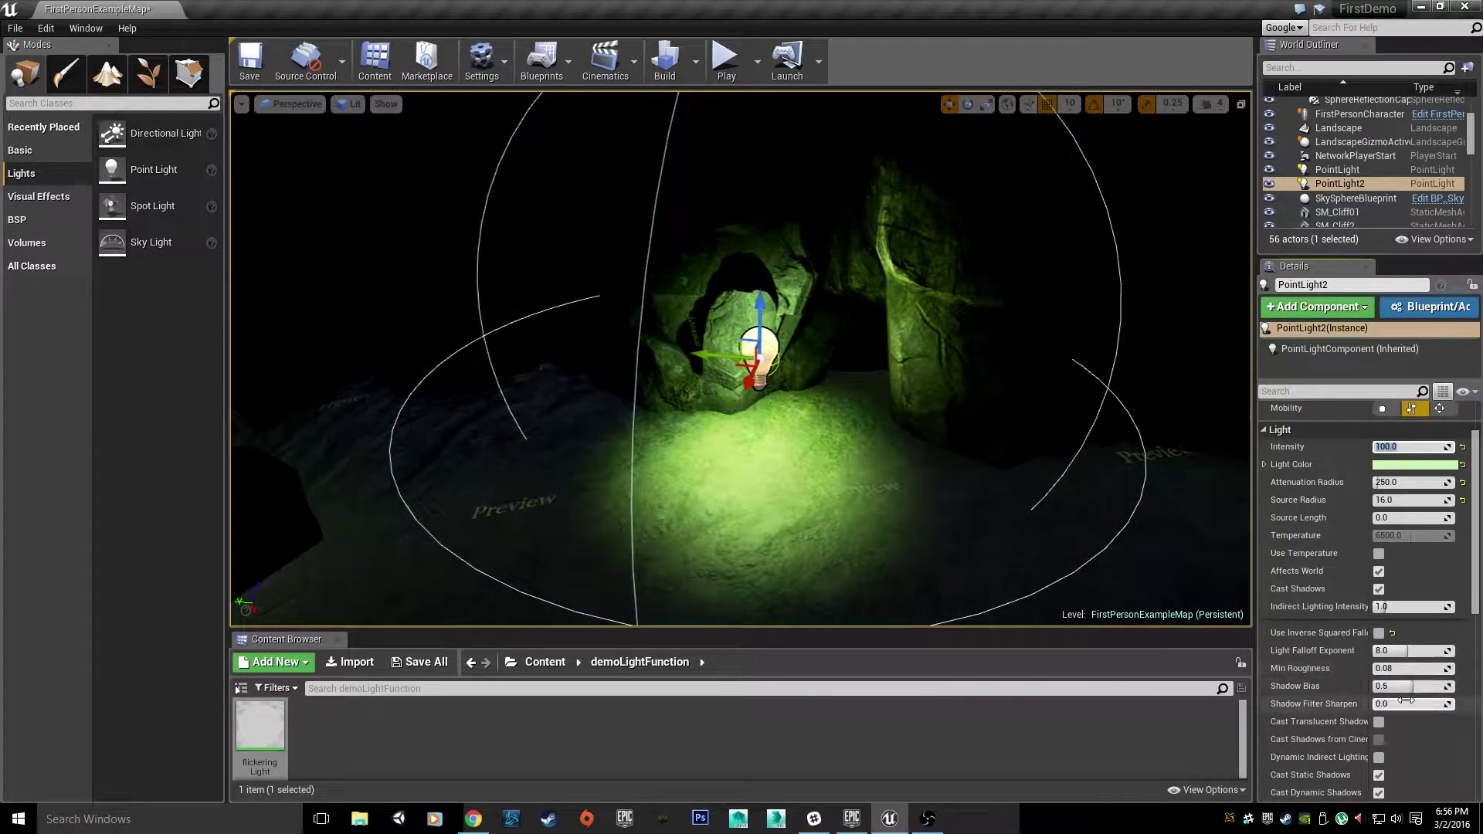
Try a light falloff exponent of 5 on the duplicate light, and finally set it to 20
{"action": "left_click", "coordinate": [1387, 651]}
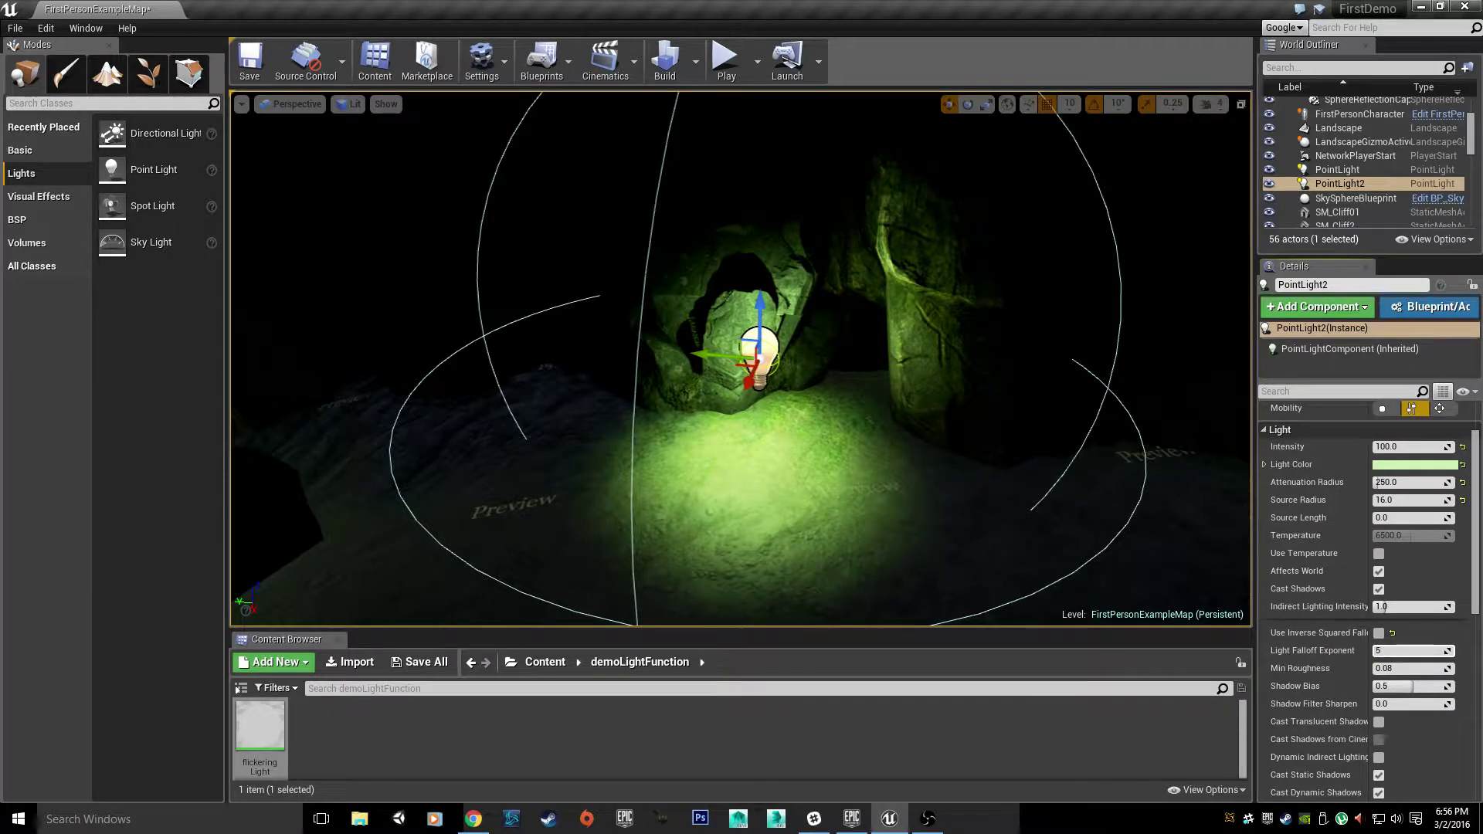
{"action": "key", "text": "Return"}
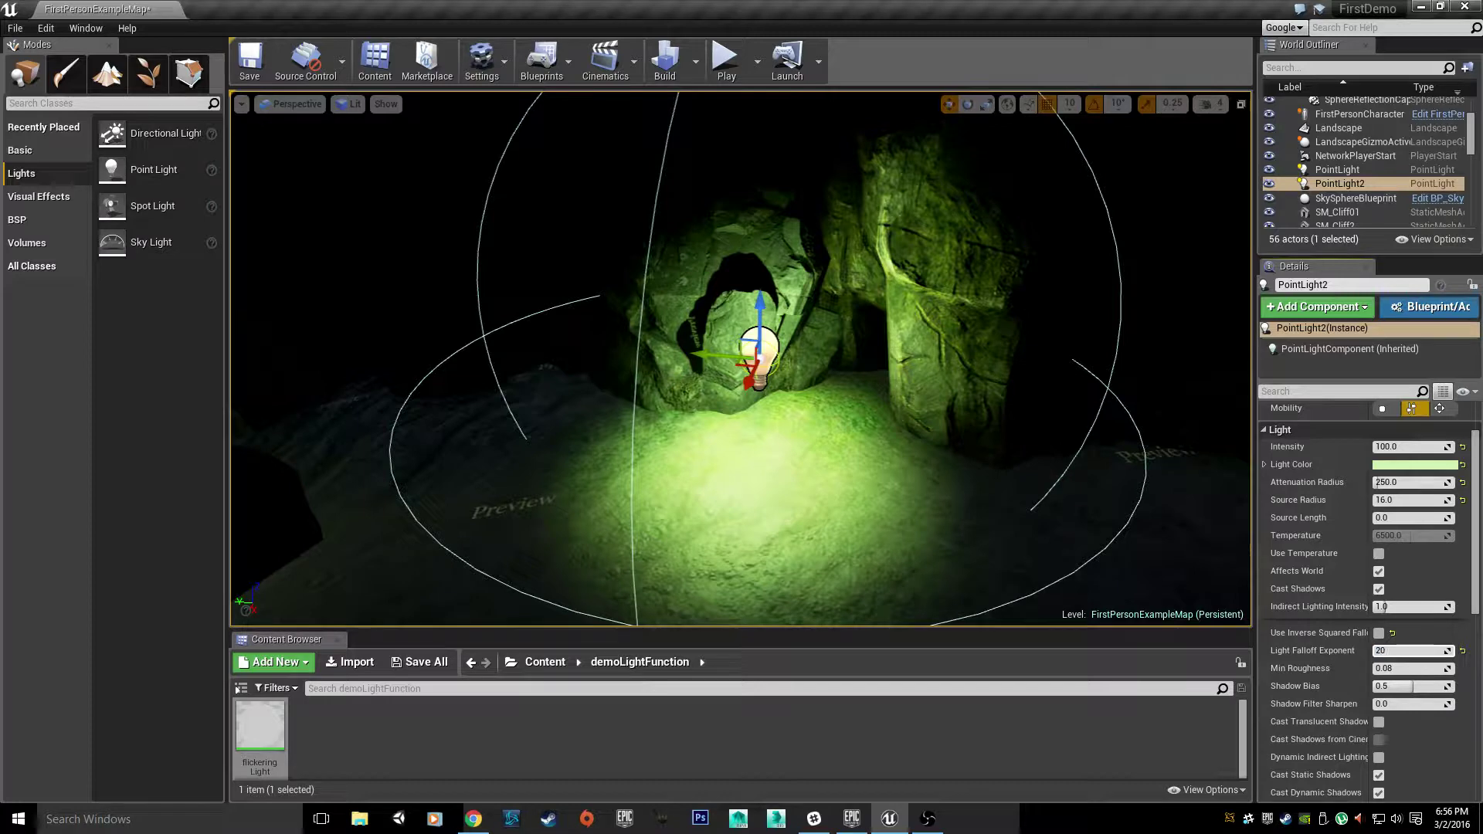
{"action": "key", "text": "Return"}
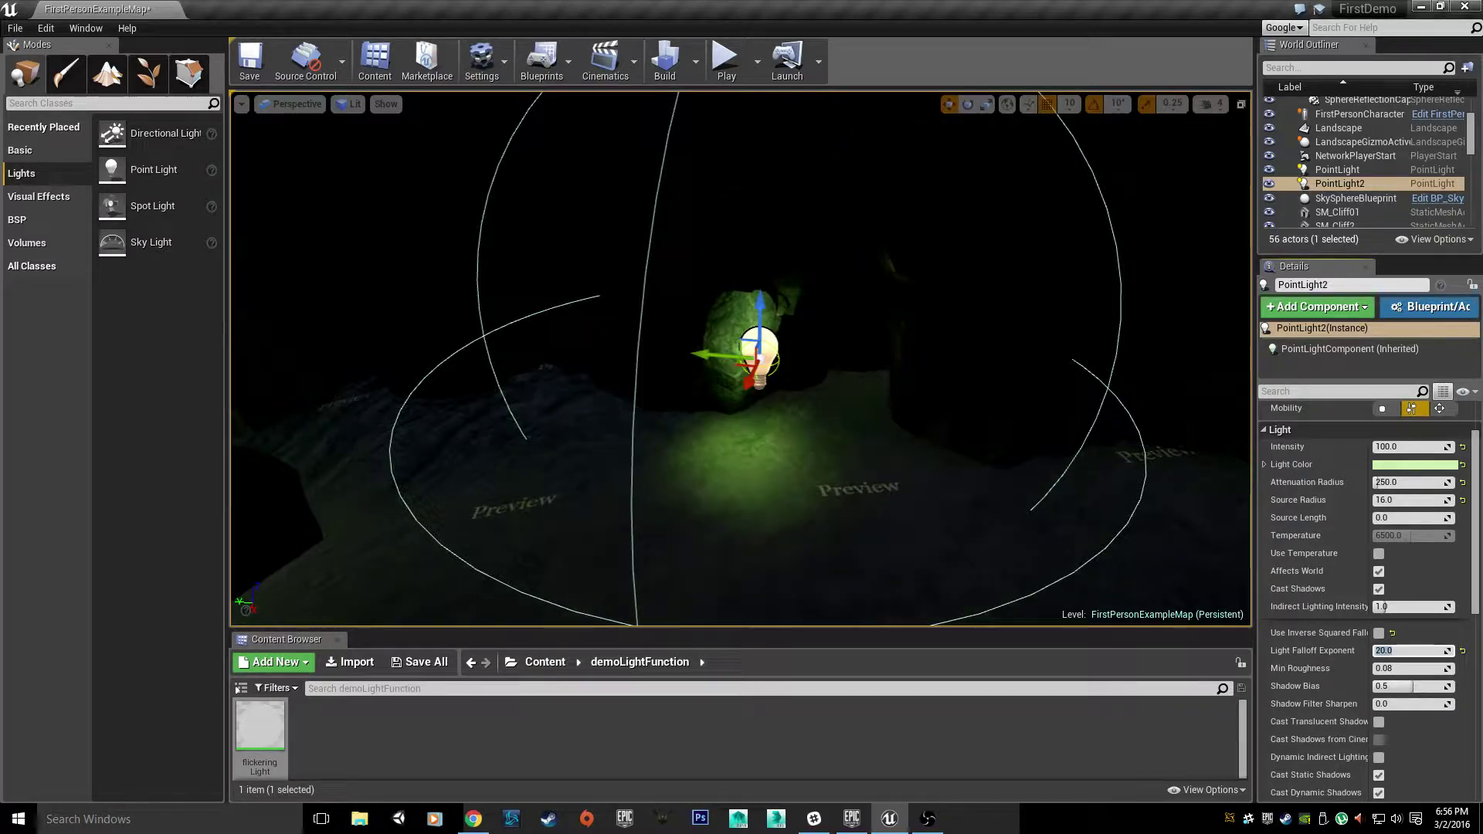
Move the duplicate light to several heights and spots around the cave rocks to compare how its falloff lights them
{"action": "left_click_drag", "start_coordinate": [734, 309], "coordinate": [736, 152]}
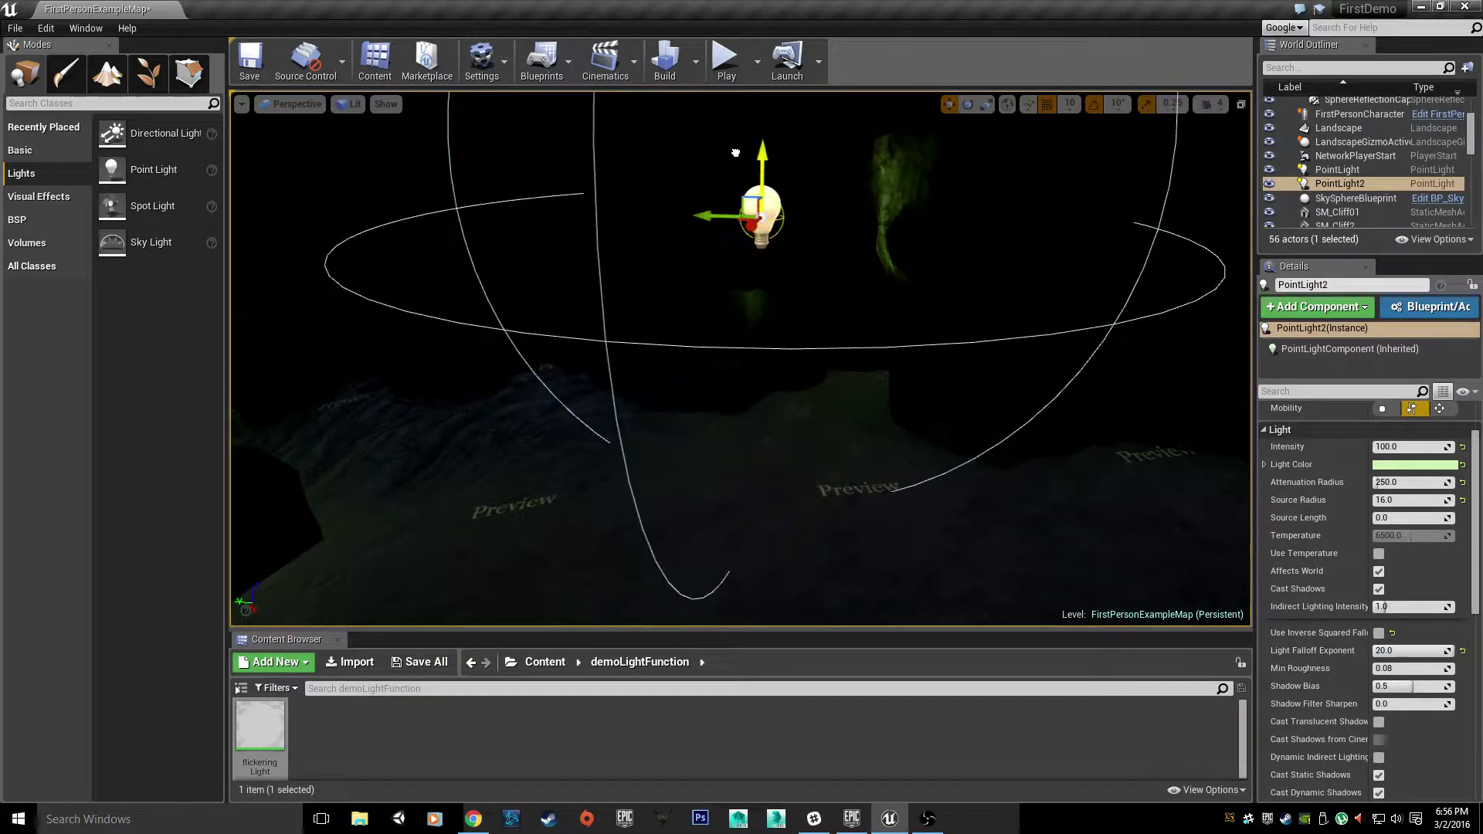
{"action": "right_click_drag", "start_coordinate": [741, 355], "coordinate": [881, 333]}
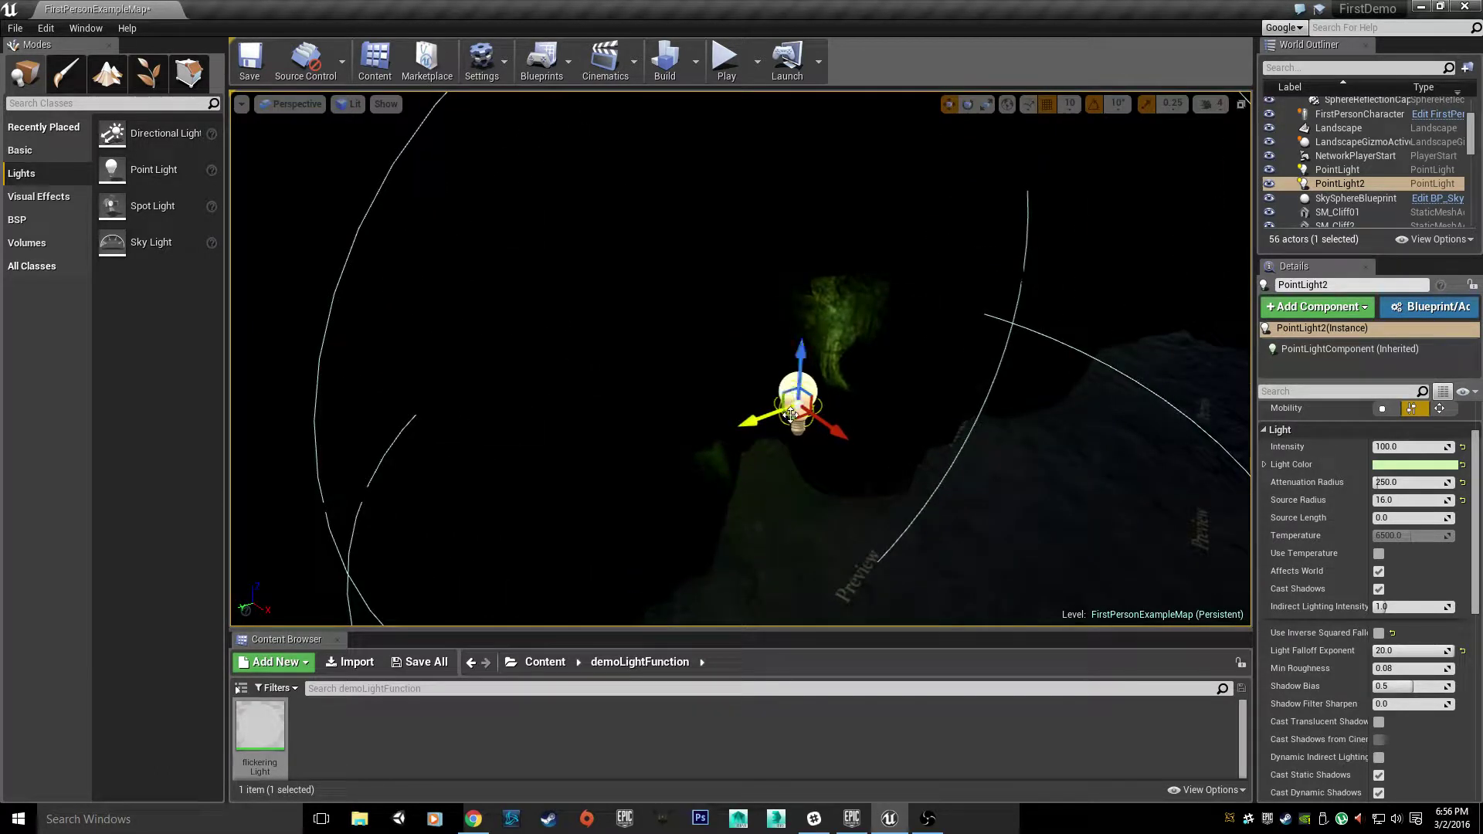
{"action": "mouse_move", "coordinate": [788, 414]}
{"action": "left_mouse_down"}
{"action": "mouse_move", "coordinate": [643, 516]}
{"action": "mouse_move", "coordinate": [703, 466]}
{"action": "mouse_move", "coordinate": [750, 374]}
{"action": "mouse_move", "coordinate": [800, 430]}
{"action": "mouse_move", "coordinate": [775, 365]}
{"action": "mouse_move", "coordinate": [792, 398]}
{"action": "mouse_move", "coordinate": [772, 408]}
{"action": "left_mouse_up"}
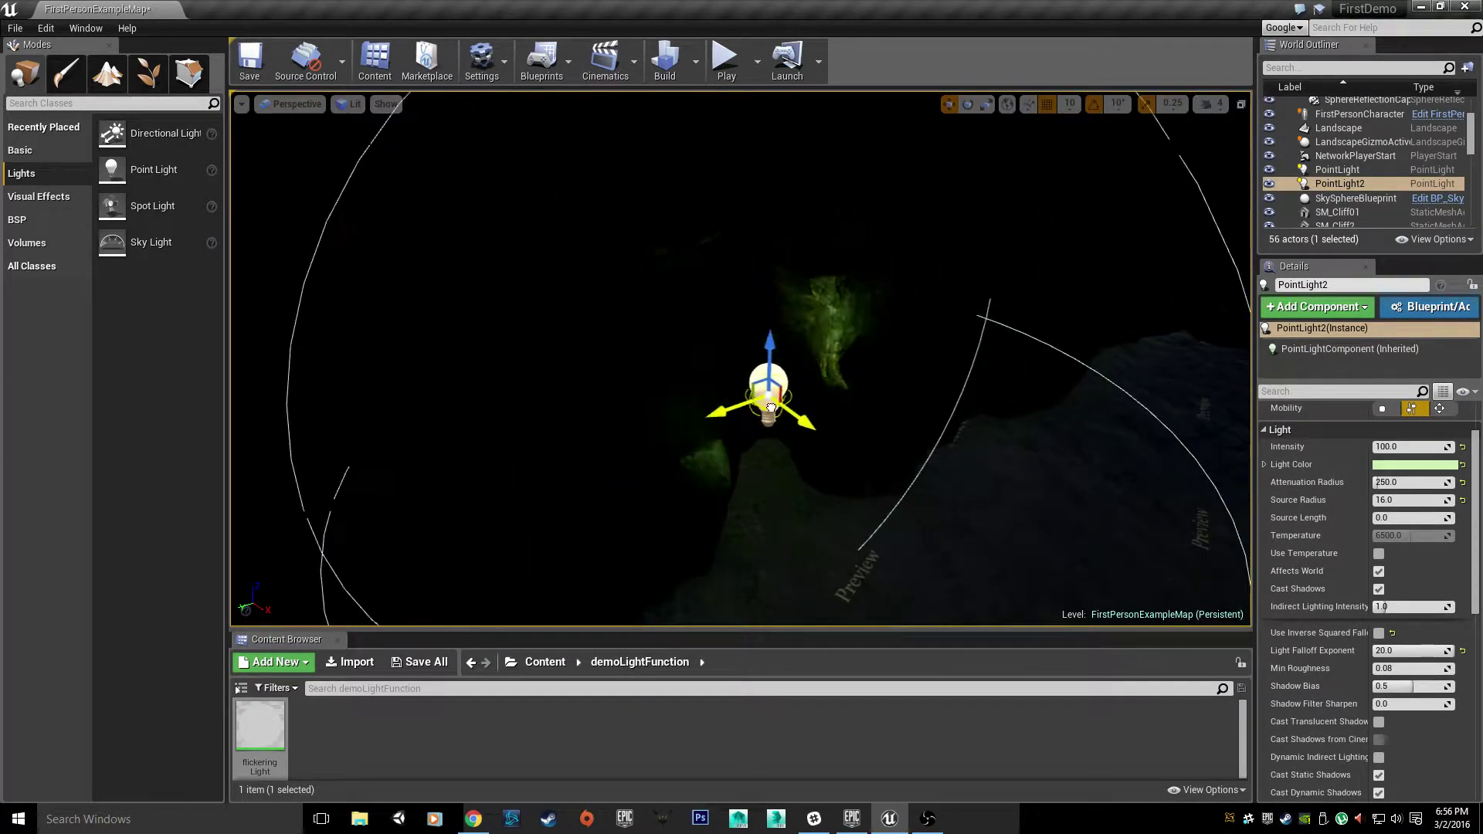
{"action": "left_click_drag", "start_coordinate": [772, 342], "coordinate": [783, 437]}
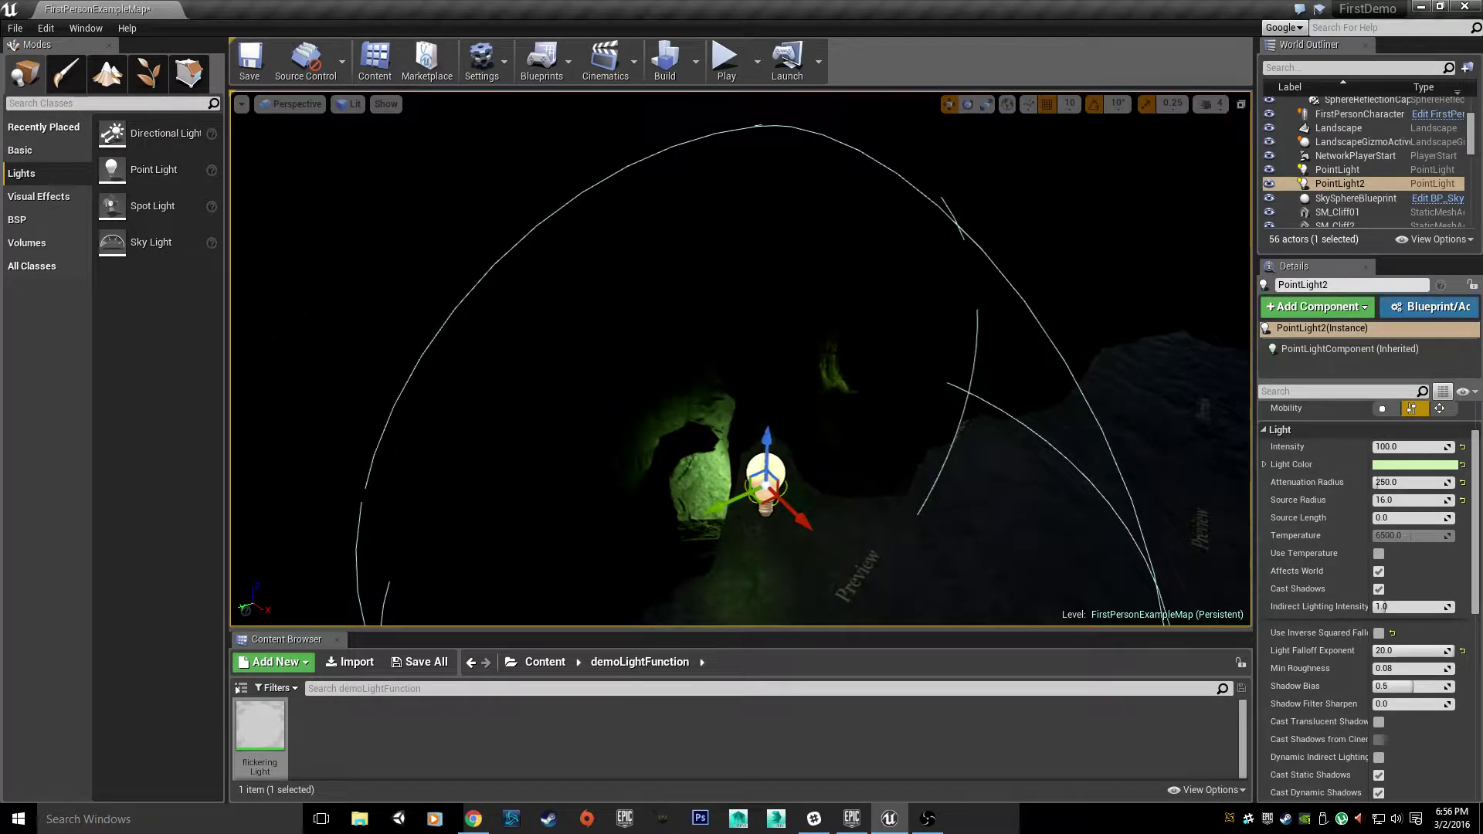
{"action": "right_click_drag", "start_coordinate": [765, 432], "coordinate": [980, 512]}
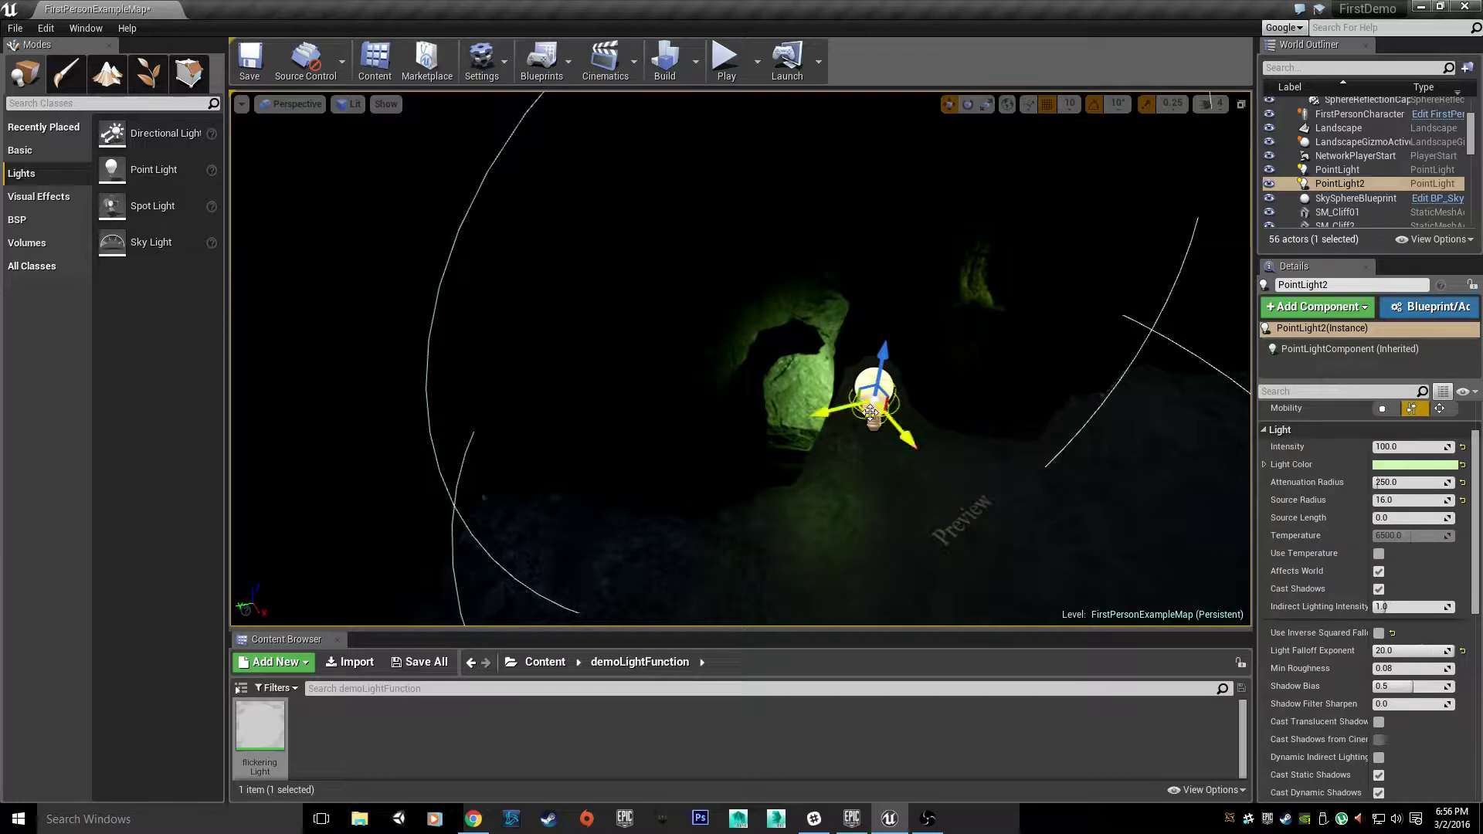
{"action": "left_click_drag", "start_coordinate": [871, 412], "coordinate": [890, 376]}
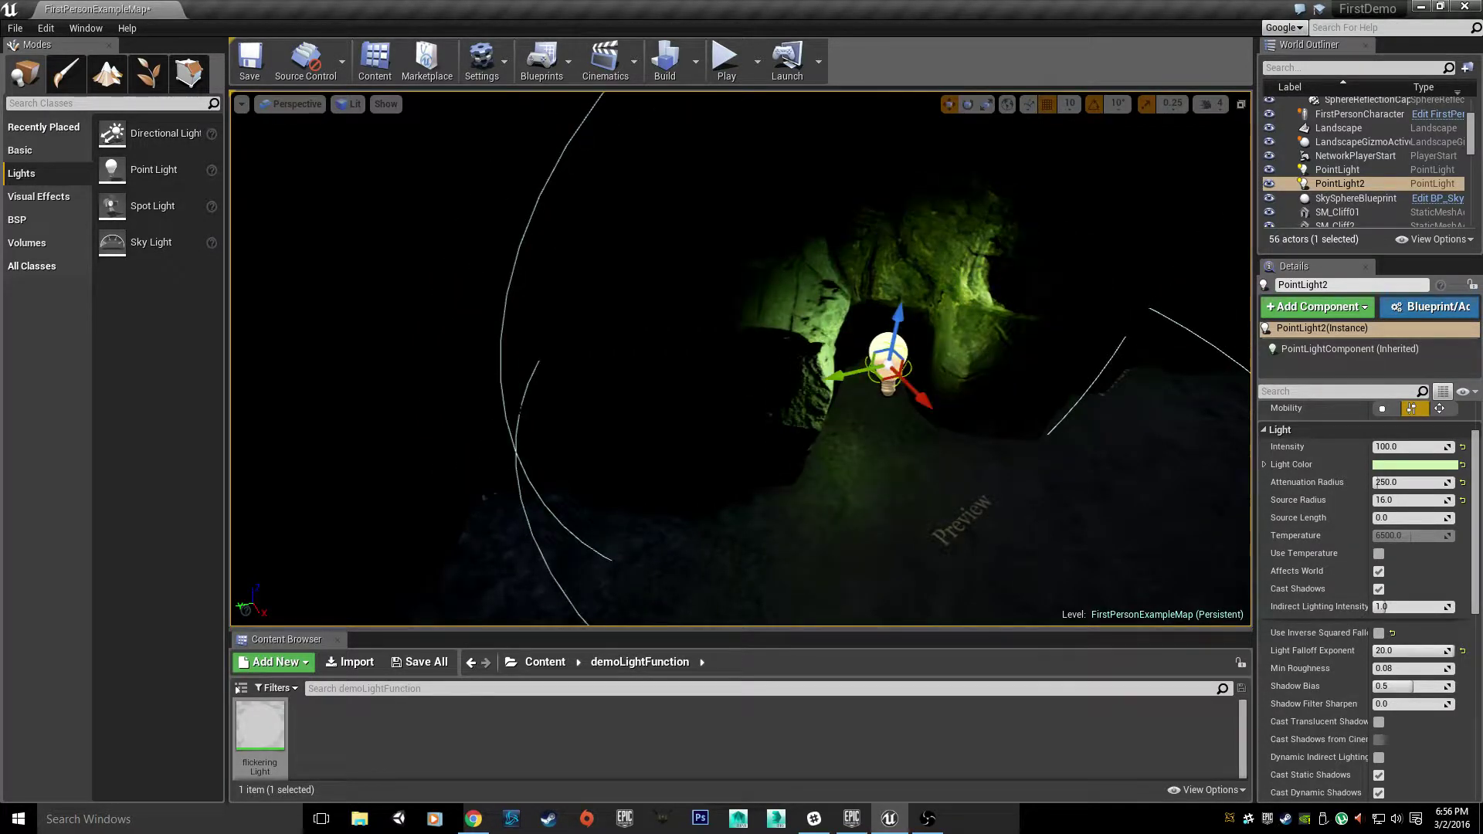
{"action": "right_click_drag", "start_coordinate": [889, 376], "coordinate": [875, 469]}
{"action": "left_click_drag", "start_coordinate": [835, 472], "coordinate": [794, 523]}
{"action": "right_click_drag", "start_coordinate": [794, 523], "coordinate": [796, 463]}
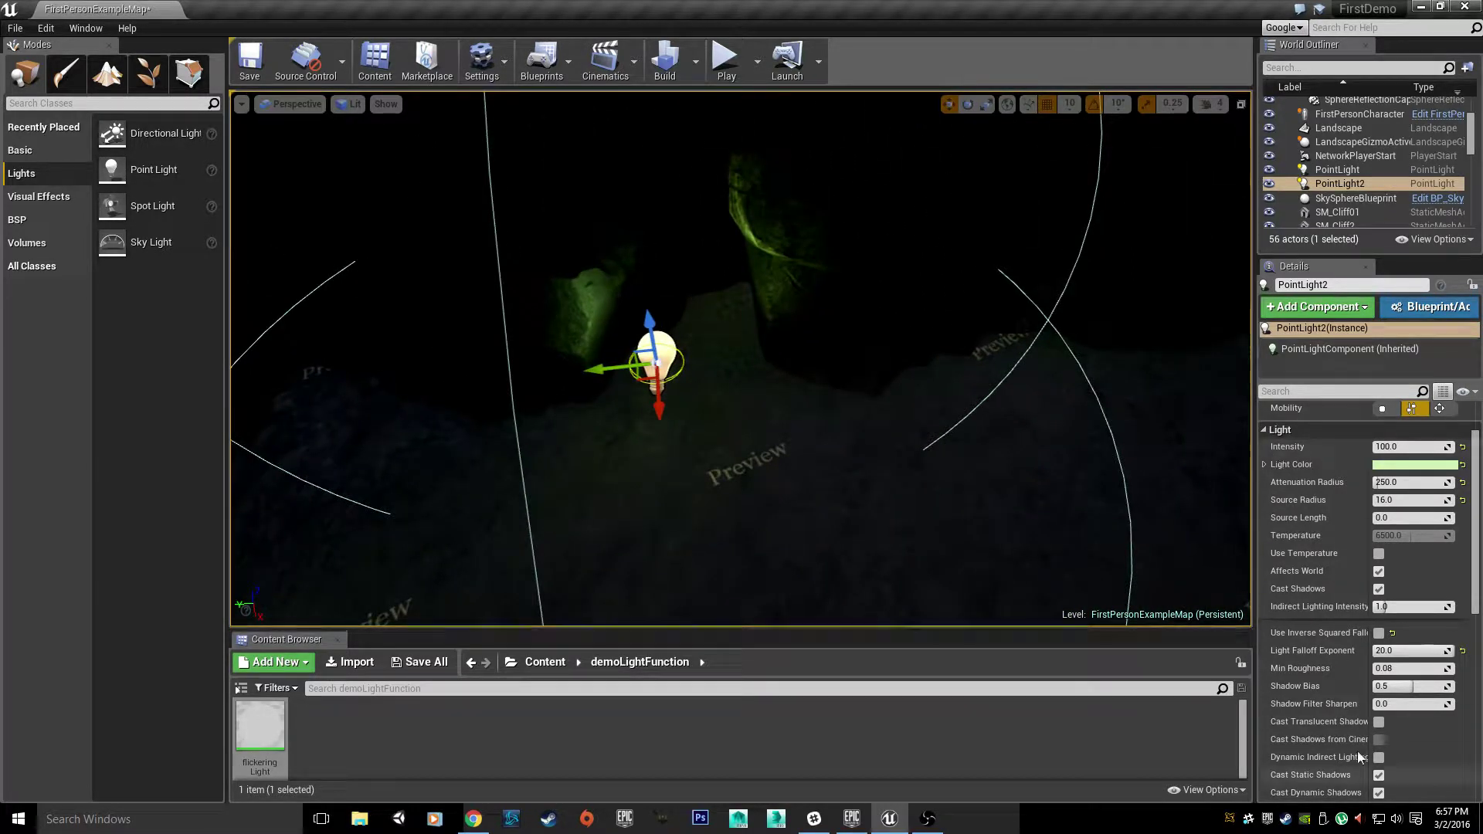
Turn inverse squared falloff back on for the duplicate light and restore its intensity to 5000
{"action": "left_click", "coordinate": [1379, 633]}
{"action": "scroll", "coordinate": [1384, 615], "scroll_direction": "up", "scroll_amount": 2}
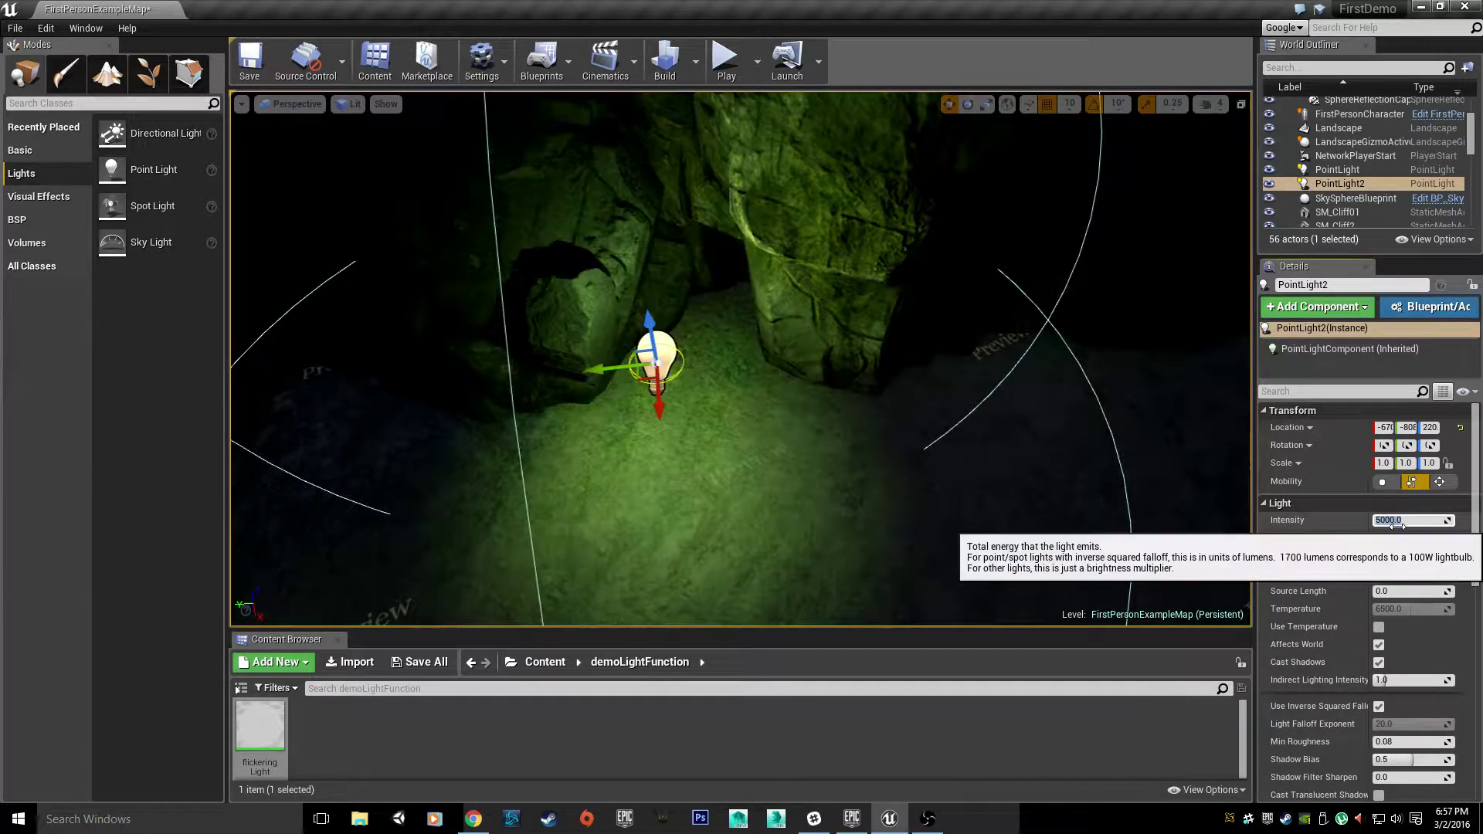
{"action": "scroll", "coordinate": [1390, 536], "scroll_direction": "down", "scroll_amount": 5}
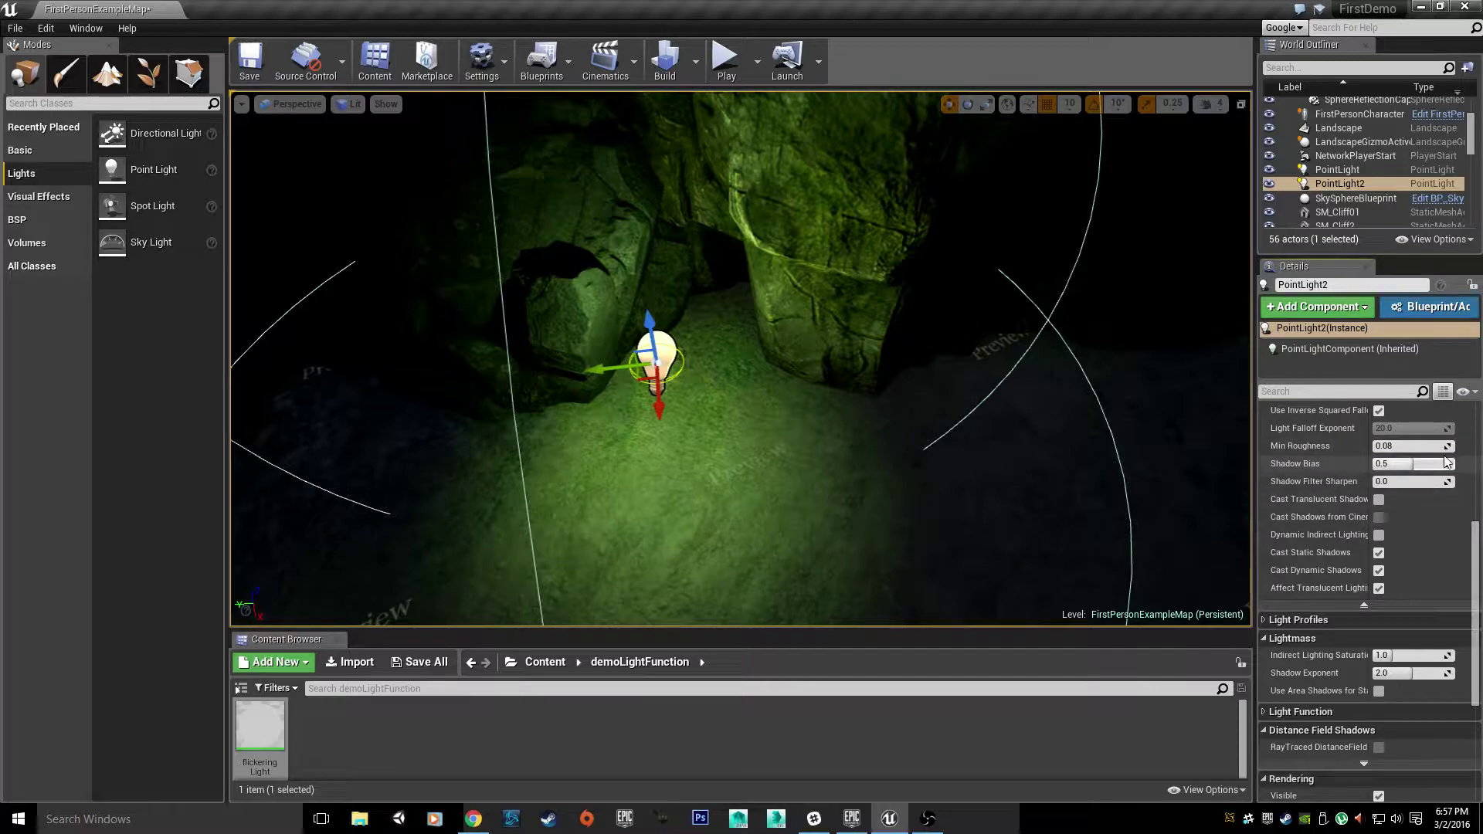
Select the duplicate point light near the rocks and lower it closer to the ground
{"action": "left_click", "coordinate": [864, 434]}
{"action": "key", "text": "w"}
{"action": "right_click_drag", "start_coordinate": [864, 434], "coordinate": [864, 434]}
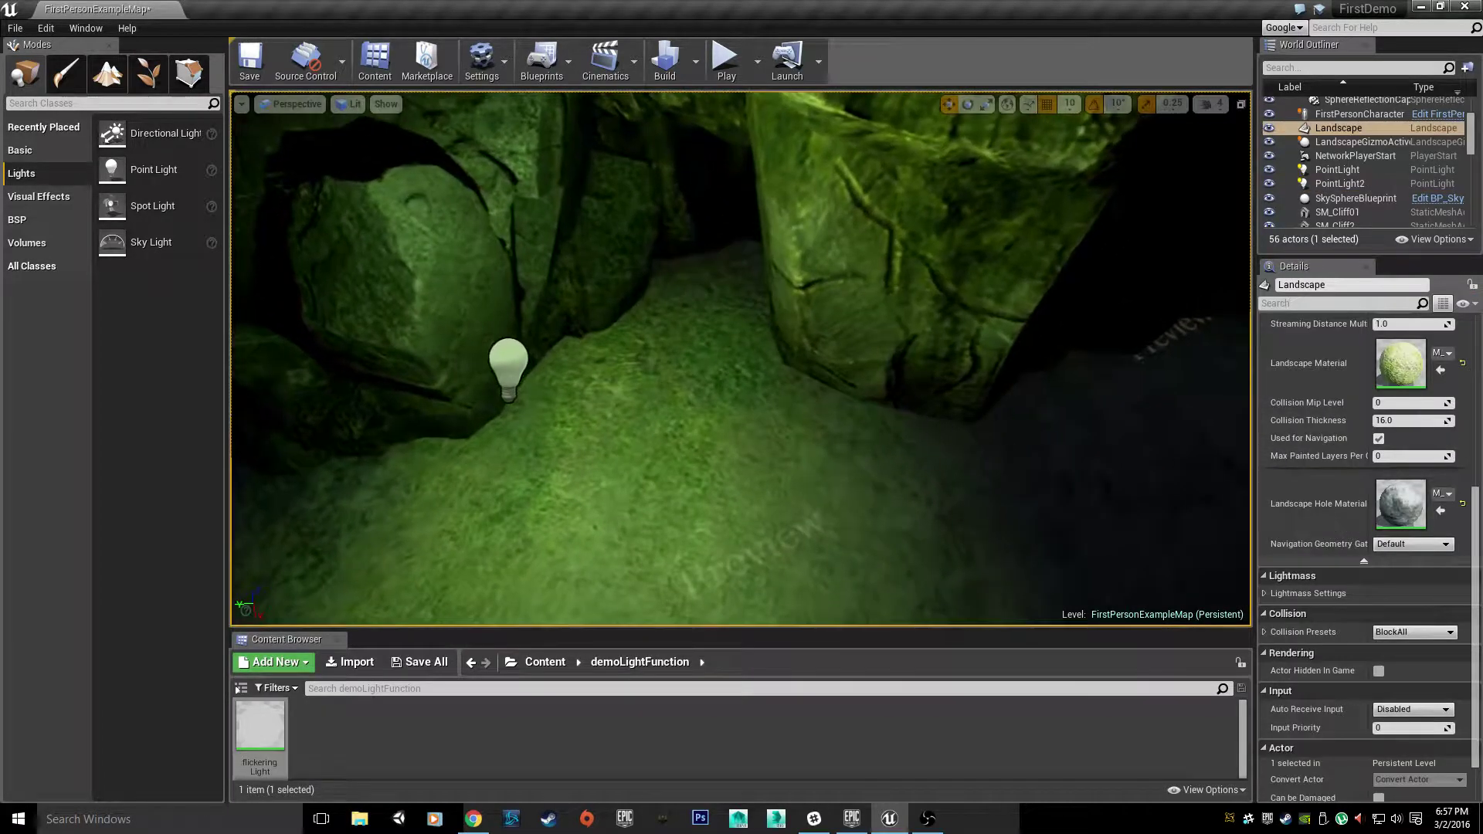
{"action": "right_click_drag", "start_coordinate": [777, 346], "coordinate": [777, 346]}
{"action": "key", "text": "w"}
{"action": "key", "text": "s"}
{"action": "left_click", "coordinate": [776, 346]}
{"action": "left_click_drag", "start_coordinate": [789, 322], "coordinate": [777, 467]}
Try a min roughness of 1.0 on the duplicate light and examine the lit ground up close
{"action": "right_click_drag", "start_coordinate": [815, 501], "coordinate": [873, 504]}
{"action": "key", "text": "w"}
{"action": "key", "text": "s"}
{"action": "key", "text": "w"}
{"action": "key", "text": "s"}
{"action": "key", "text": "w"}
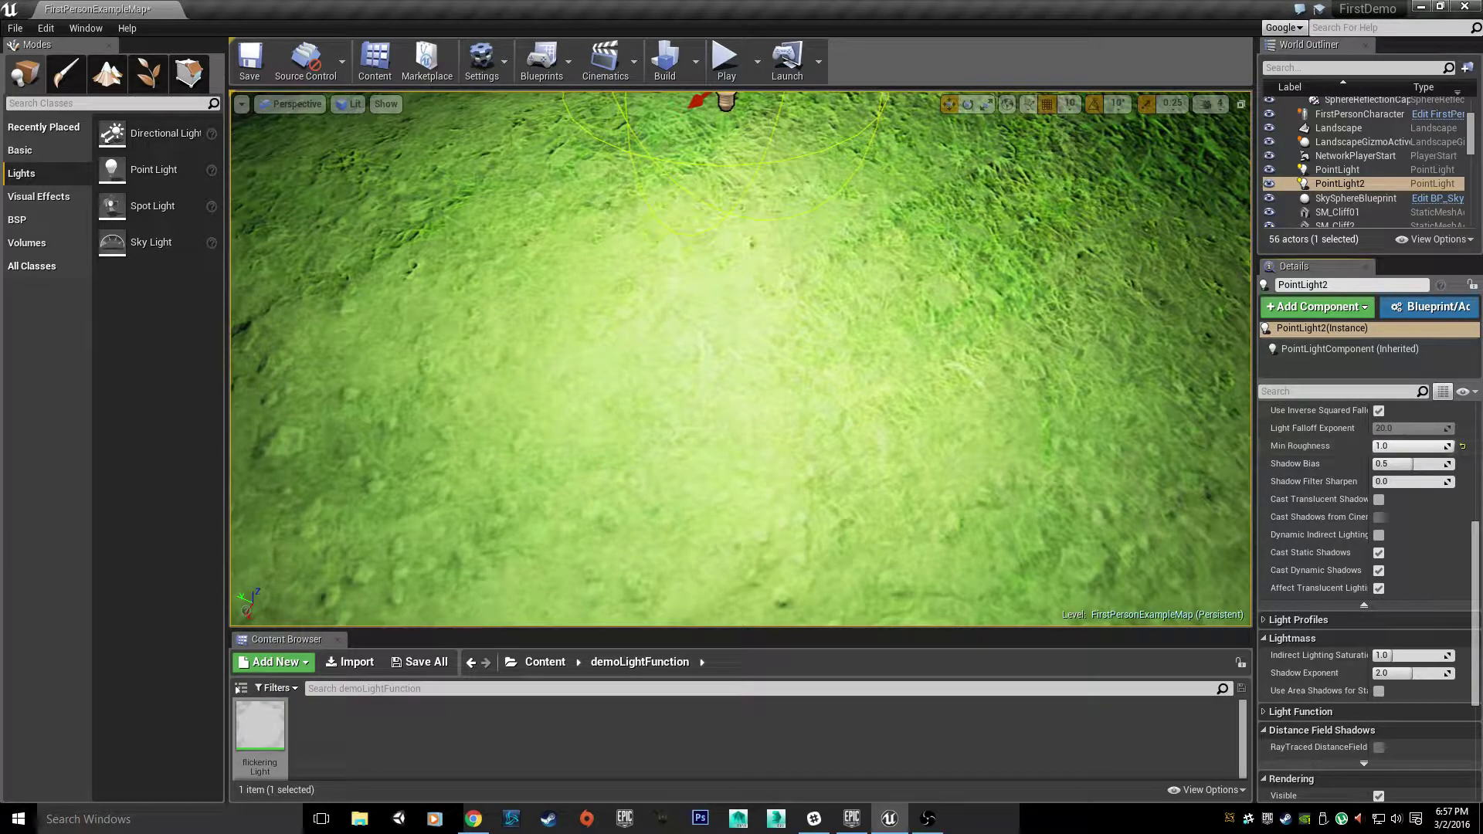
Try a min roughness of about 0.86 on the duplicate light and examine the reflection on the pool
{"action": "key", "text": "s"}
{"action": "right_click_drag", "start_coordinate": [947, 285], "coordinate": [947, 318]}
{"action": "key", "text": "w"}
{"action": "right_click_drag", "start_coordinate": [794, 242], "coordinate": [795, 242]}
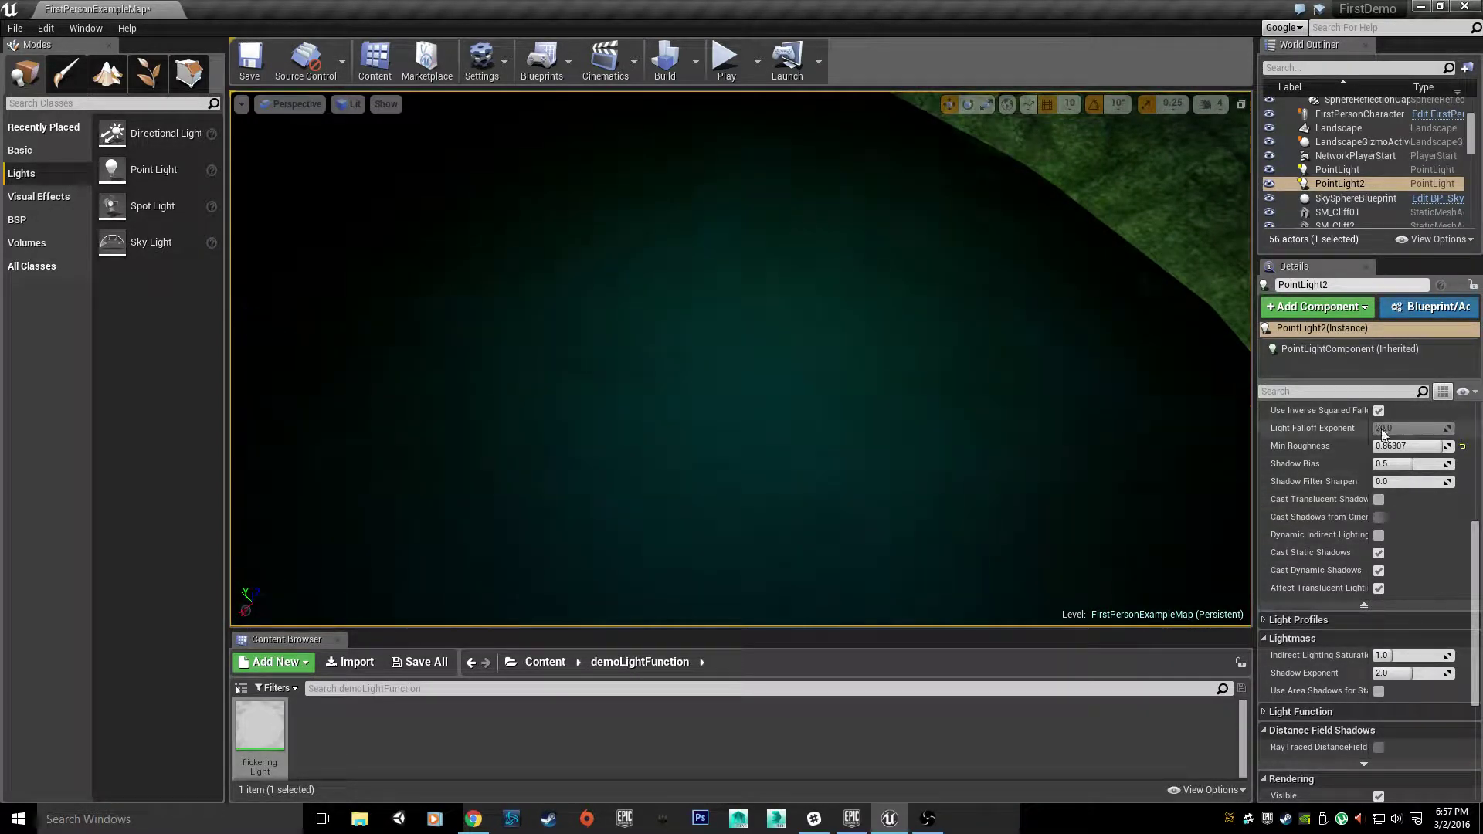
Set the duplicate light's min roughness to 0.01
{"action": "left_click", "coordinate": [1379, 553]}
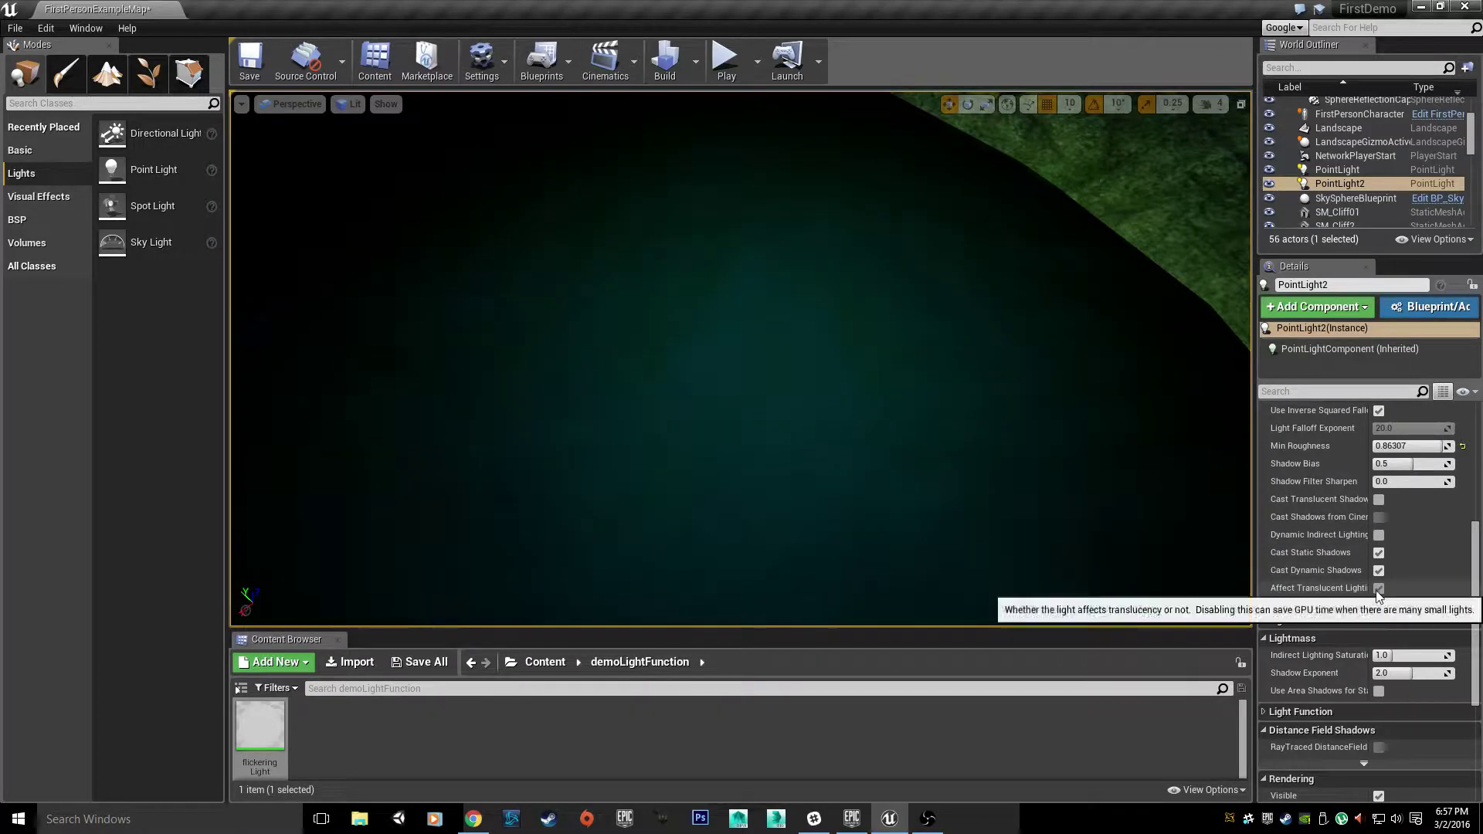
{"action": "left_click", "coordinate": [1404, 449]}
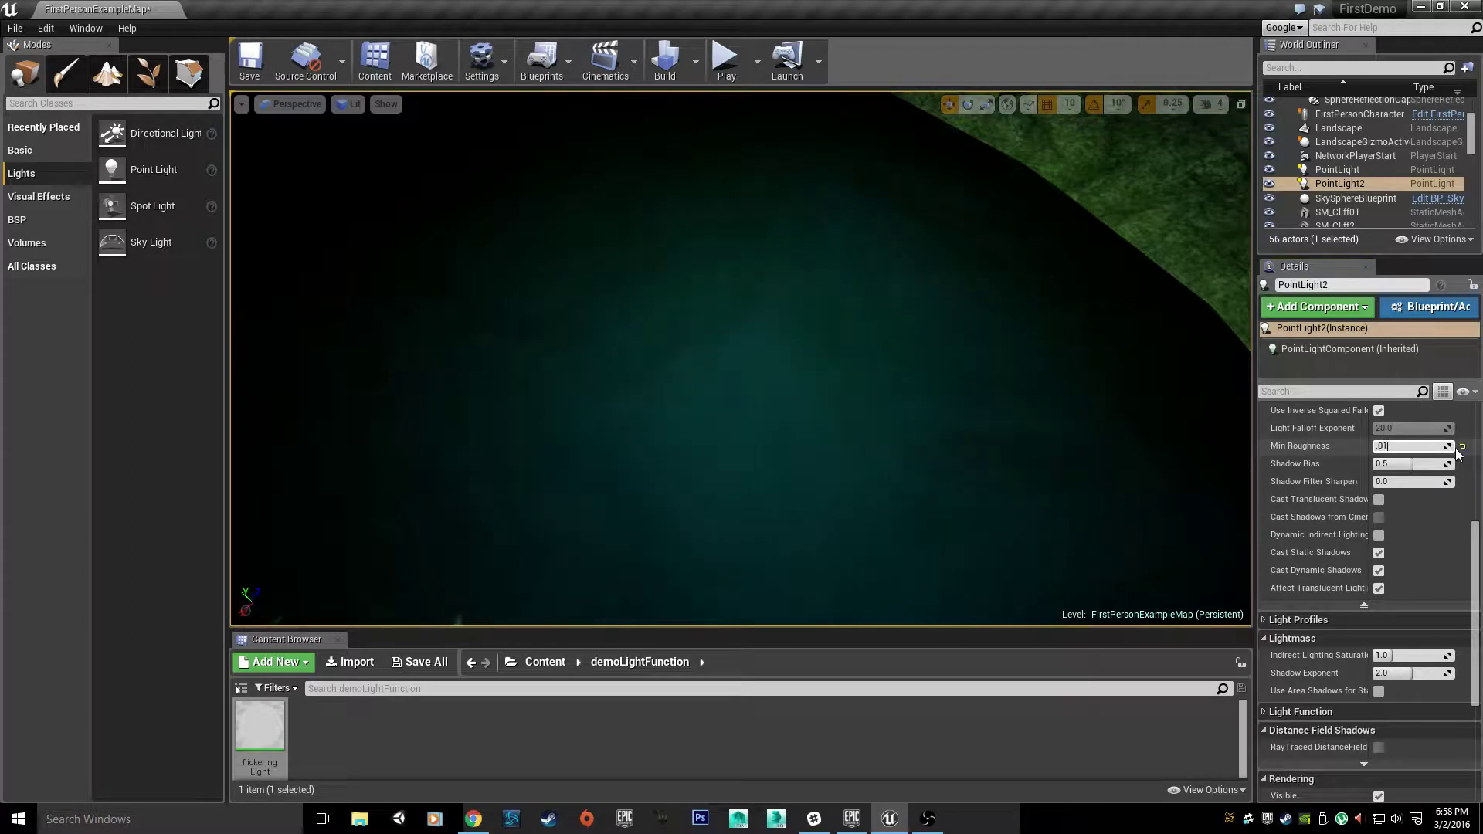
{"action": "type", "text": ".01"}
{"action": "key", "text": "Return"}
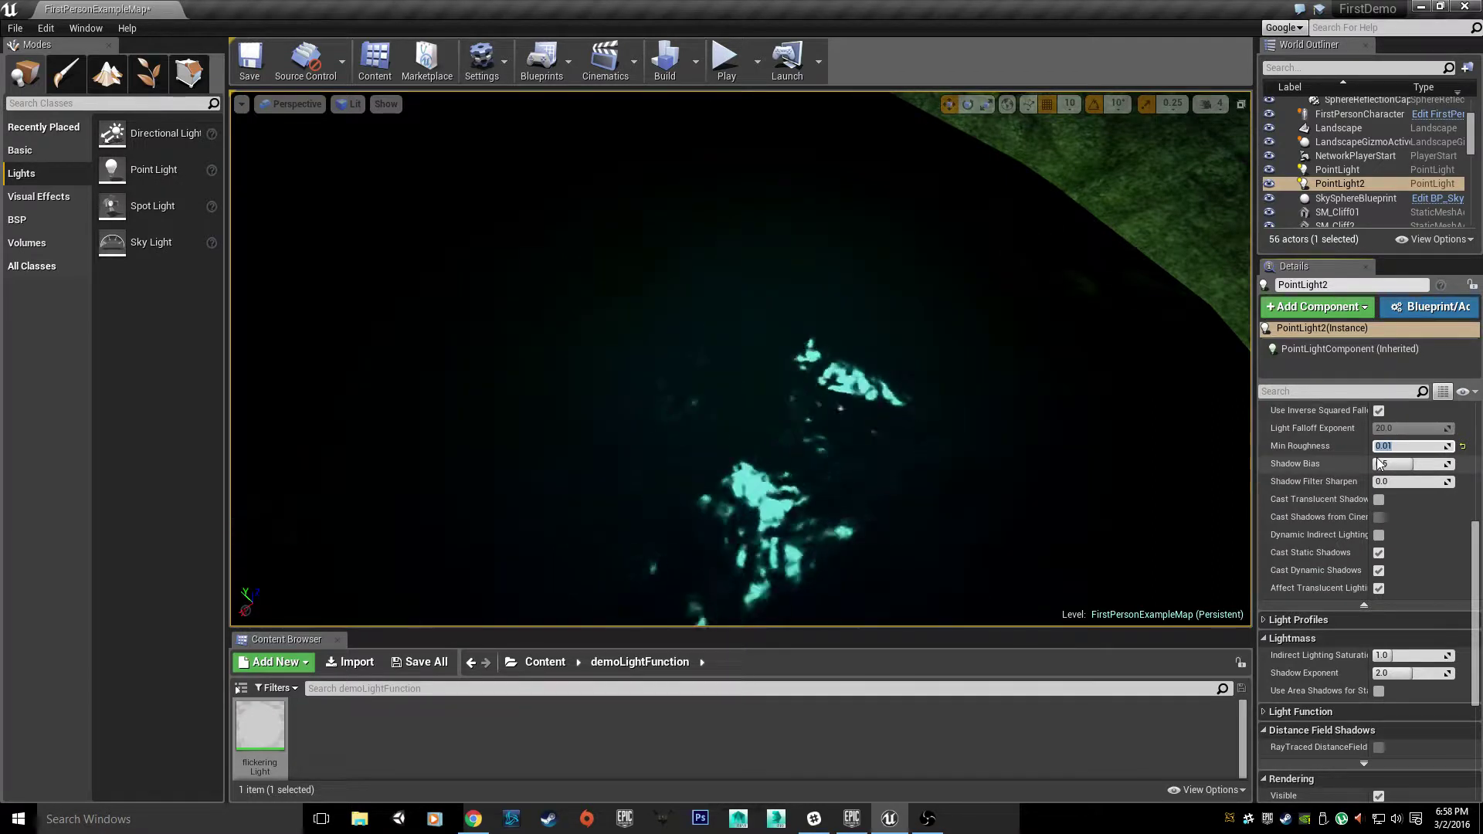
Set the duplicate point light's min roughness to 0.9 and examine its reflection on the pool beside the other light's
{"action": "type", "text": "."}
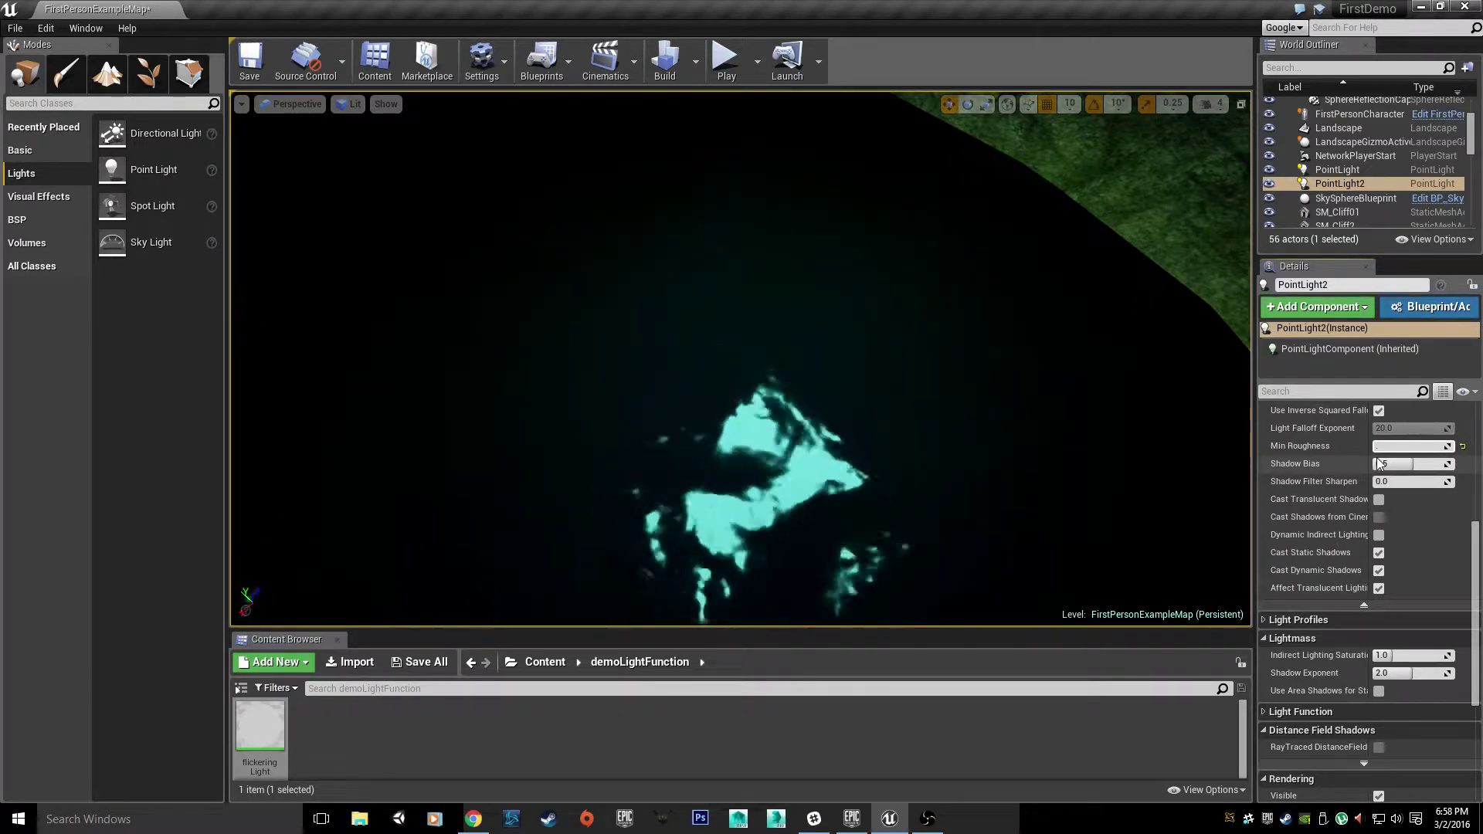
{"action": "type", "text": "9"}
{"action": "key", "text": "Return"}
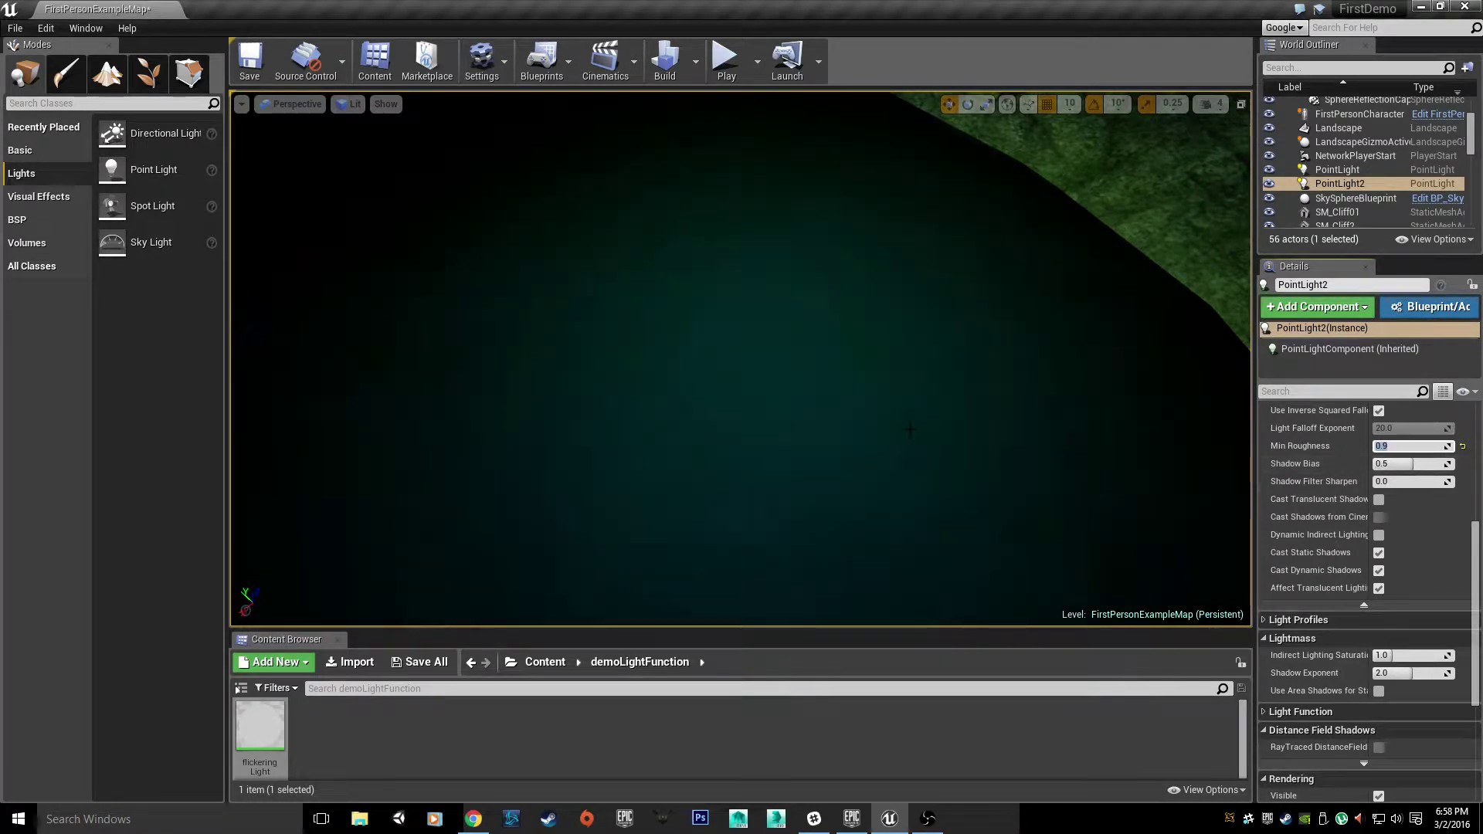
{"action": "right_click_drag", "start_coordinate": [910, 429], "coordinate": [771, 377]}
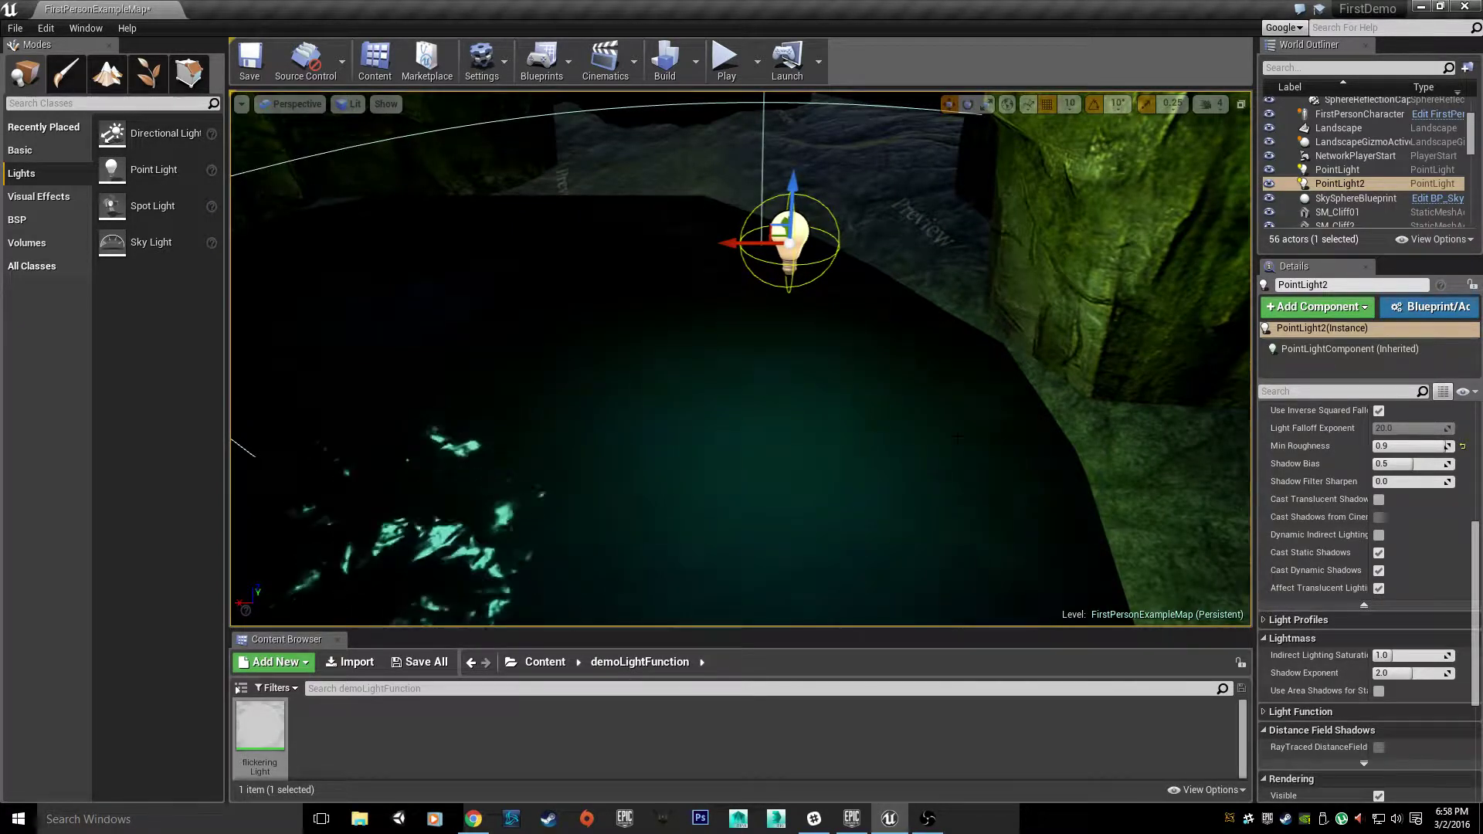
{"action": "right_click_drag", "start_coordinate": [771, 377], "coordinate": [800, 359]}
Duplicate the original point light twice so that additional lights surround the pool
{"action": "left_click", "coordinate": [806, 353]}
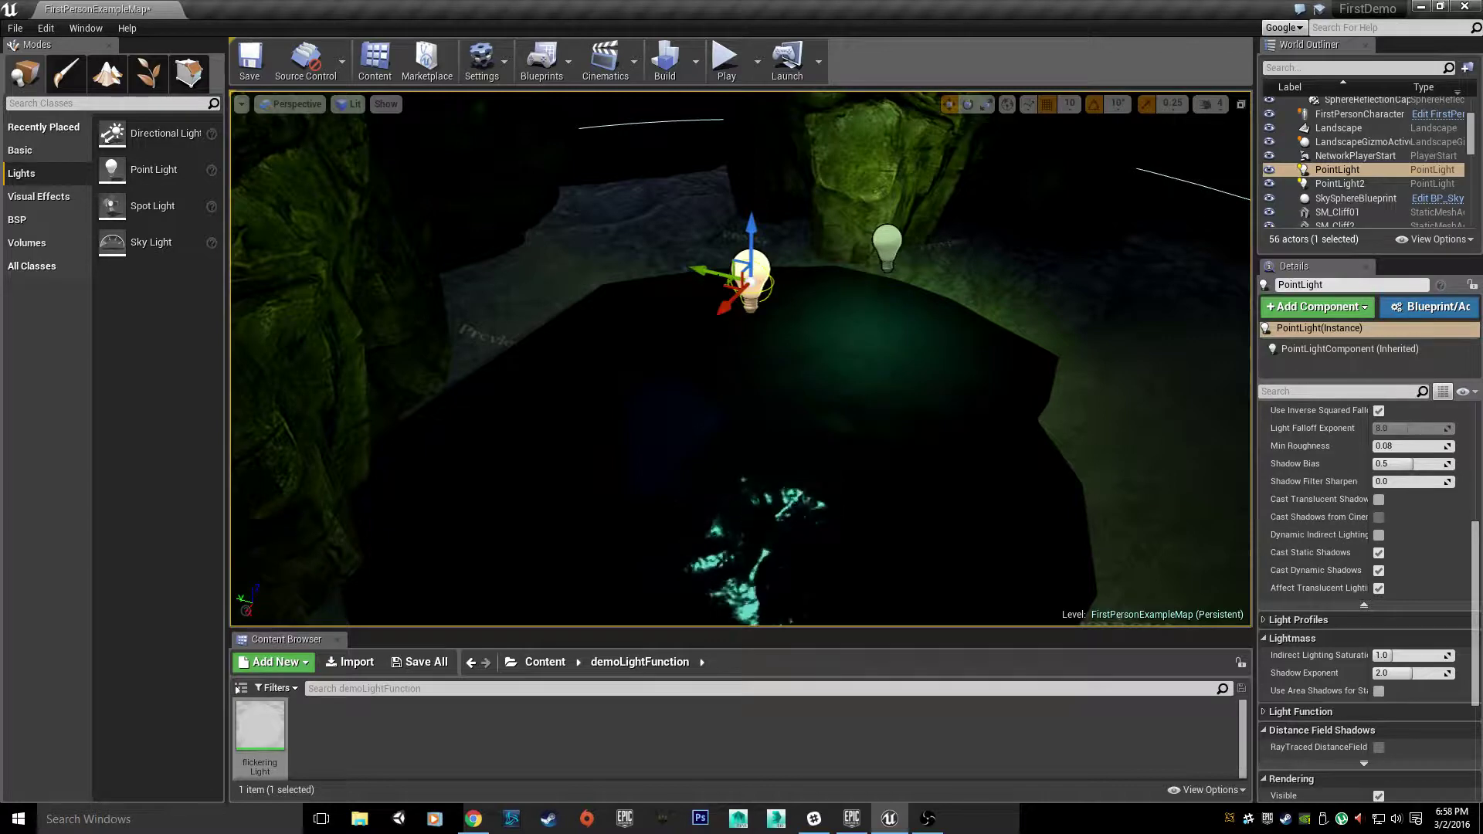
{"action": "left_click_drag", "start_coordinate": [730, 286], "coordinate": [1159, 248], "text": "alt"}
{"action": "right_click_drag", "start_coordinate": [1159, 248], "coordinate": [1136, 185]}
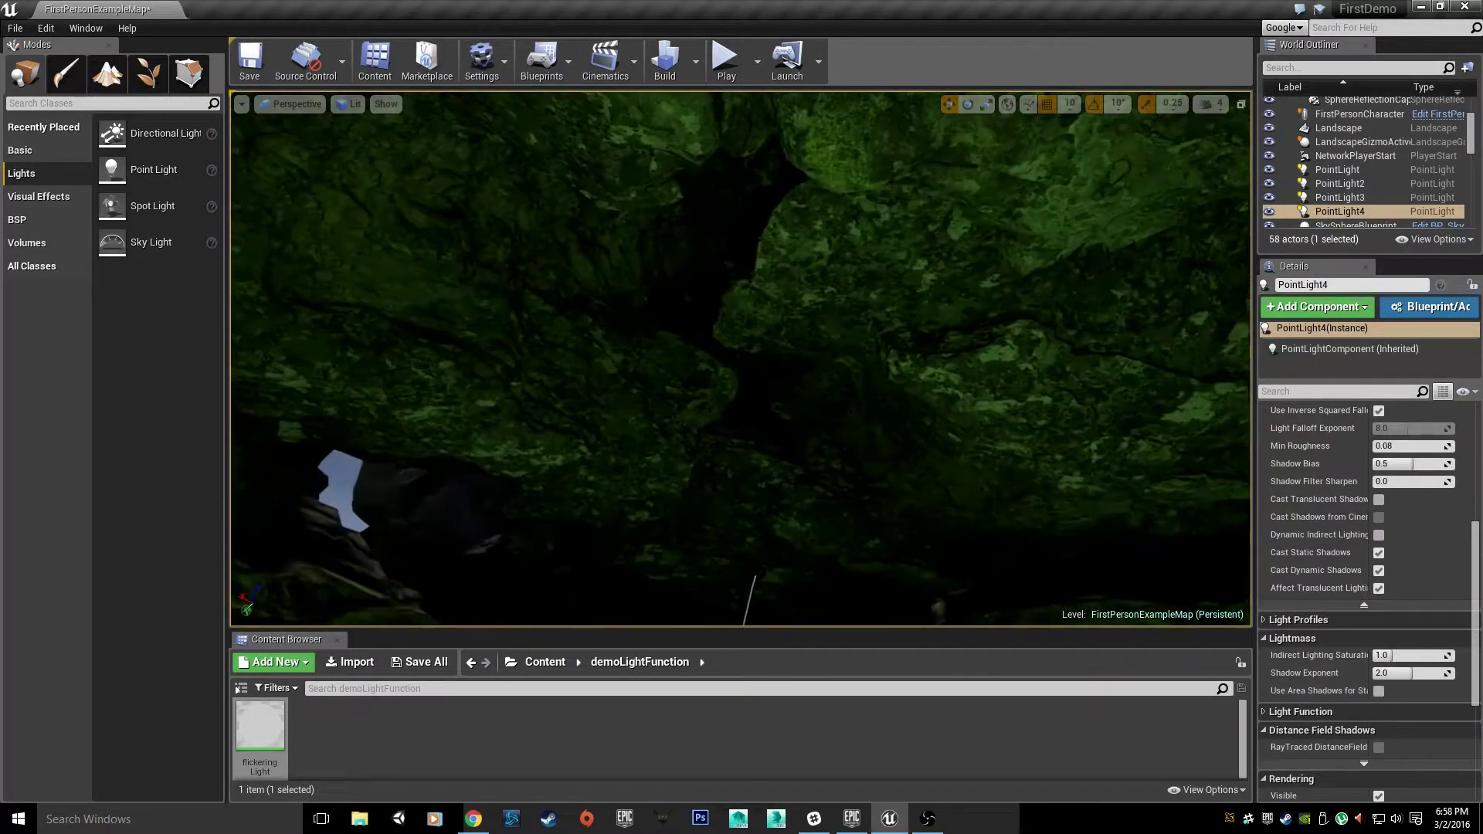
Place a spot light at the rock opening above the cave and rotate it to aim inside
{"action": "left_click_drag", "start_coordinate": [118, 216], "coordinate": [210, 188]}
{"action": "left_click_drag", "start_coordinate": [338, 497], "coordinate": [334, 496]}
{"action": "mouse_move", "coordinate": [333, 496]}
{"action": "right_mouse_down"}
{"action": "mouse_move", "coordinate": [340, 464]}
{"action": "mouse_move", "coordinate": [351, 502]}
{"action": "right_mouse_up"}
{"action": "right_click_drag", "start_coordinate": [748, 183], "coordinate": [748, 182]}
{"action": "left_click_drag", "start_coordinate": [793, 216], "coordinate": [820, 357]}
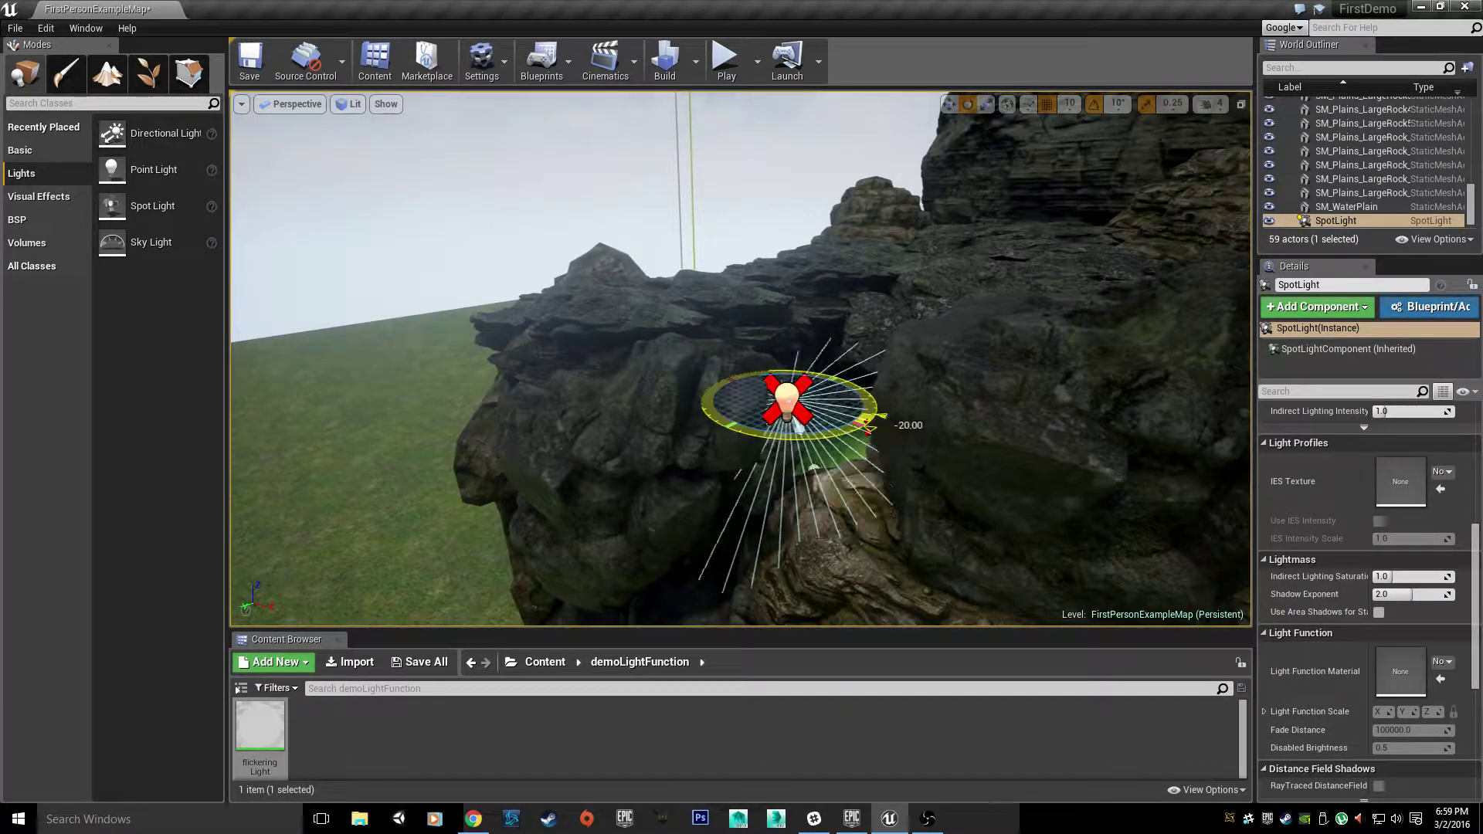
{"action": "mouse_move", "coordinate": [818, 485]}
{"action": "right_mouse_down"}
{"action": "mouse_move", "coordinate": [834, 481]}
{"action": "mouse_move", "coordinate": [835, 510]}
{"action": "mouse_move", "coordinate": [826, 480]}
{"action": "mouse_move", "coordinate": [823, 498]}
{"action": "right_mouse_up"}
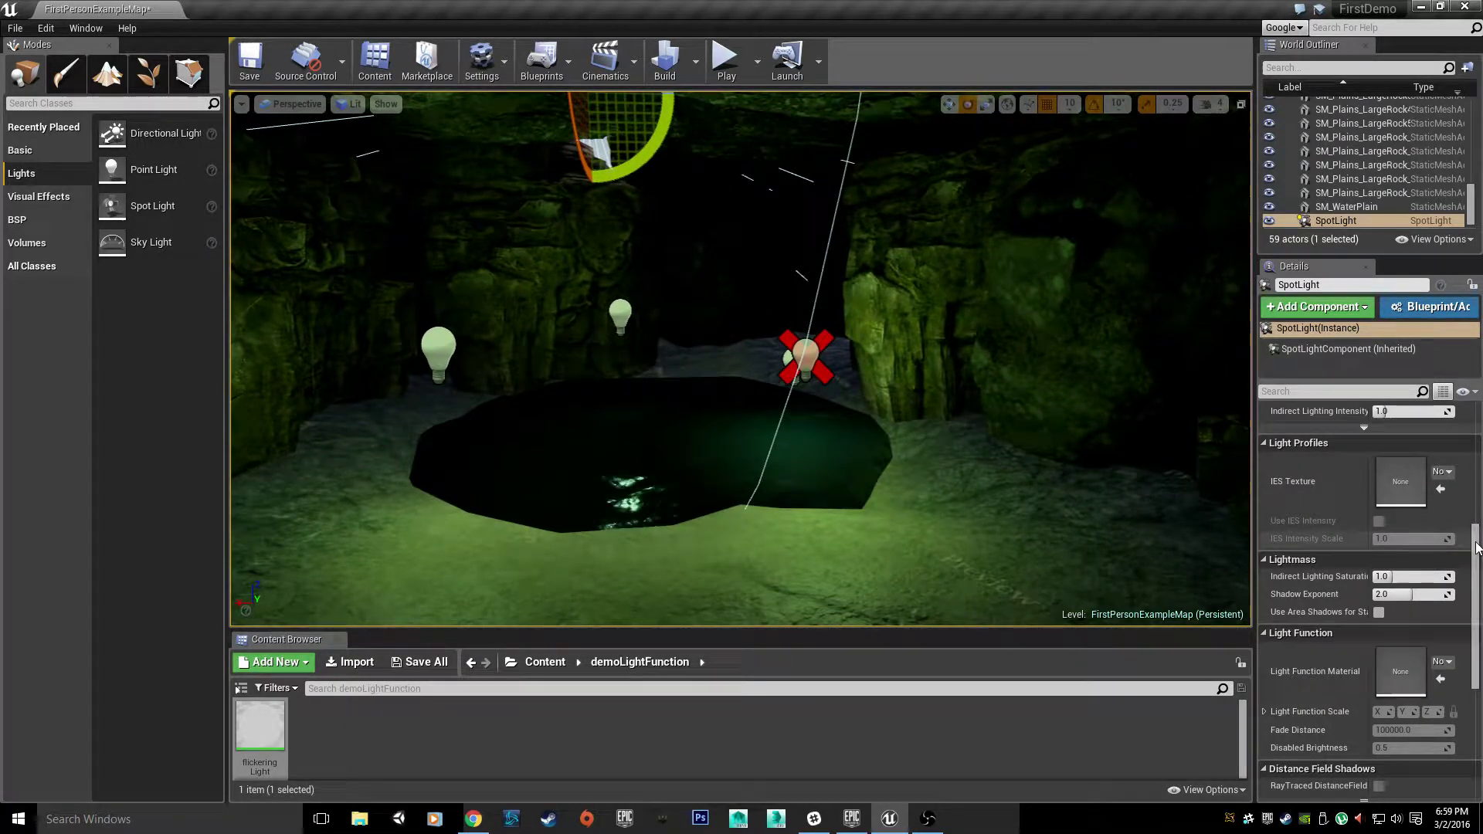
Switch the viewport to the Stationary Light Overlap view mode and examine the overlapping lights around the pool
{"action": "left_click_drag", "start_coordinate": [1477, 547], "coordinate": [1478, 421]}
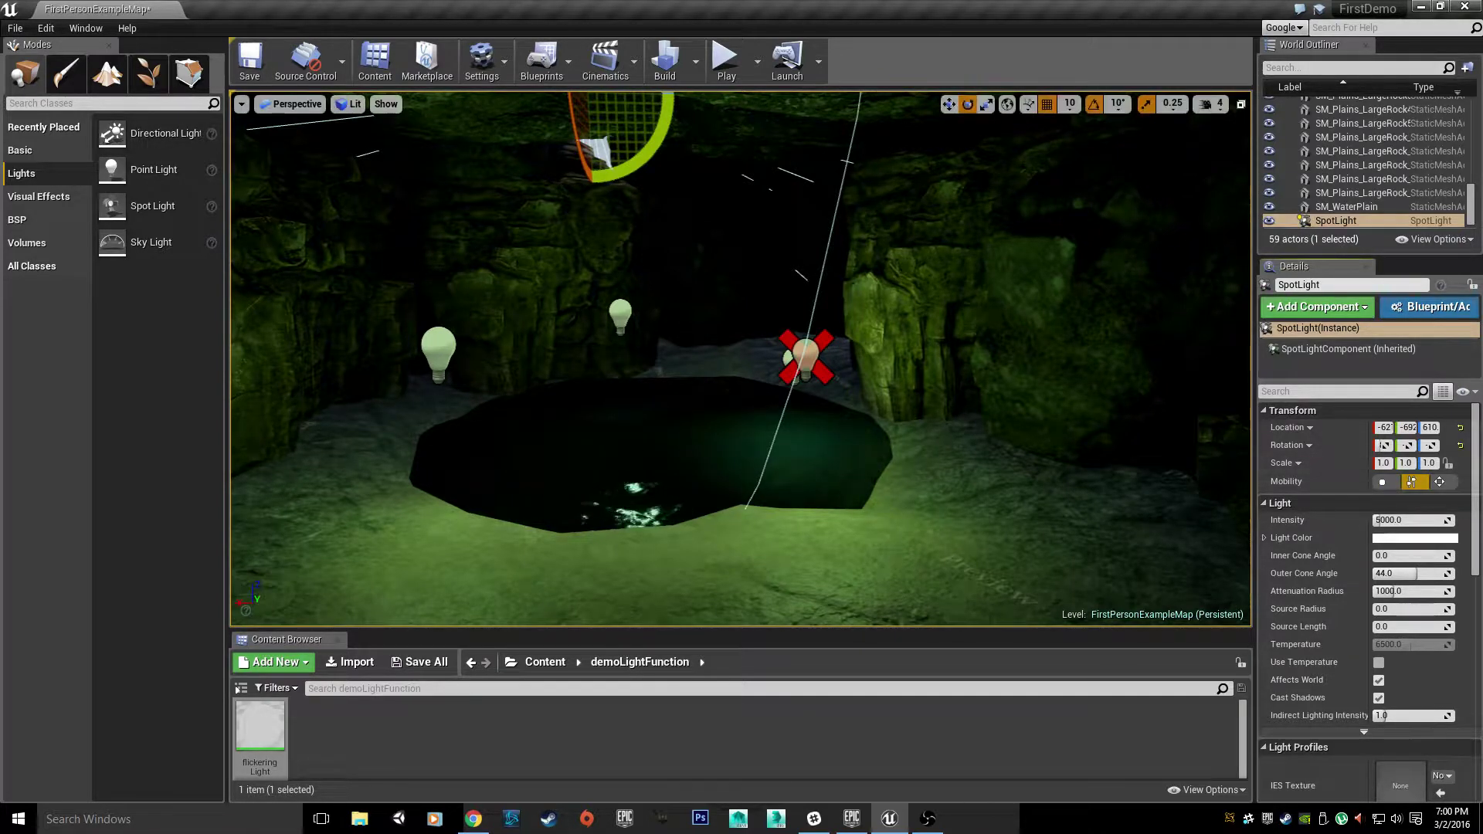
{"action": "left_click", "coordinate": [349, 108]}
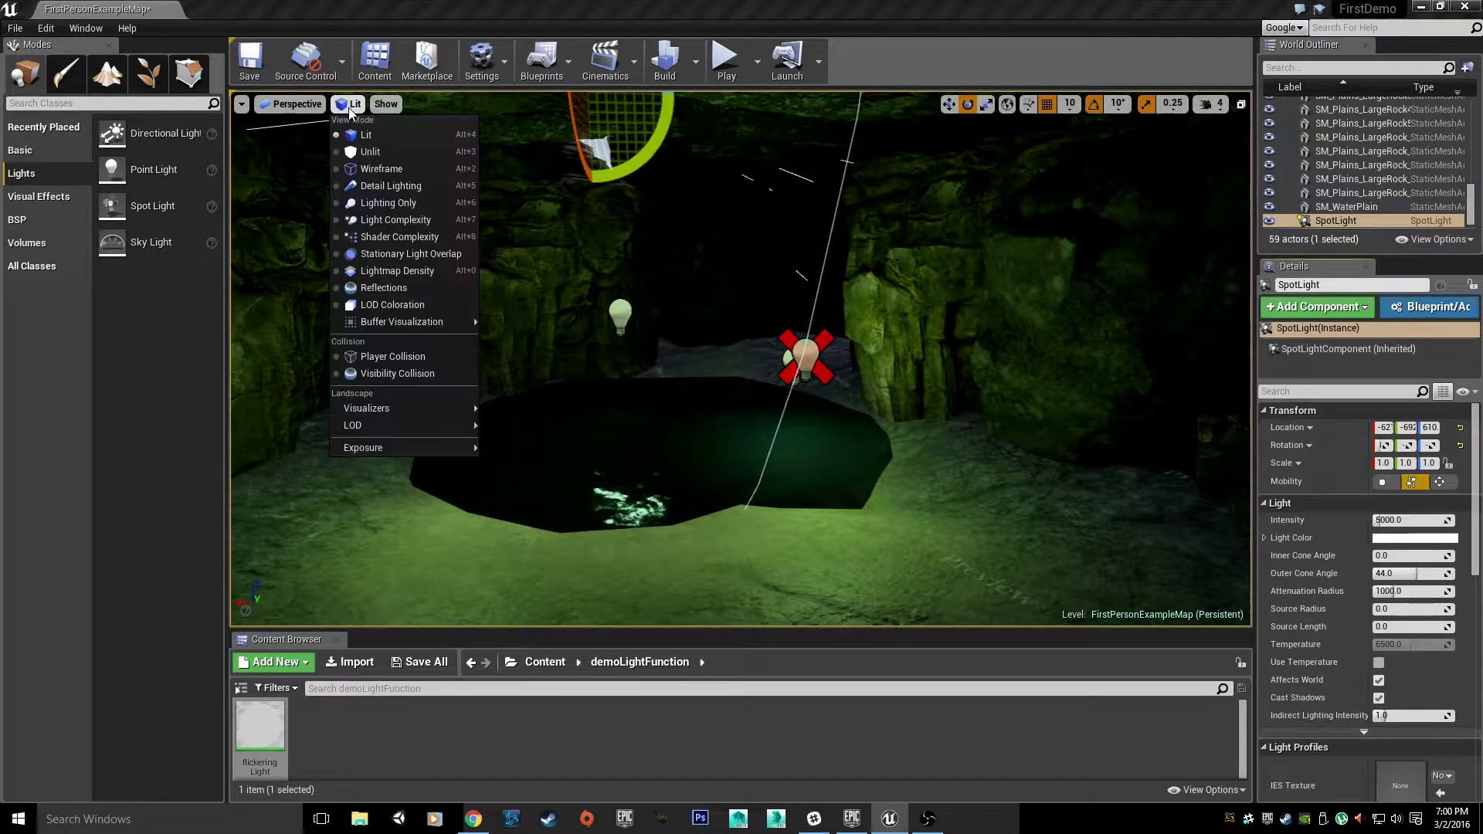
{"action": "left_click", "coordinate": [360, 254]}
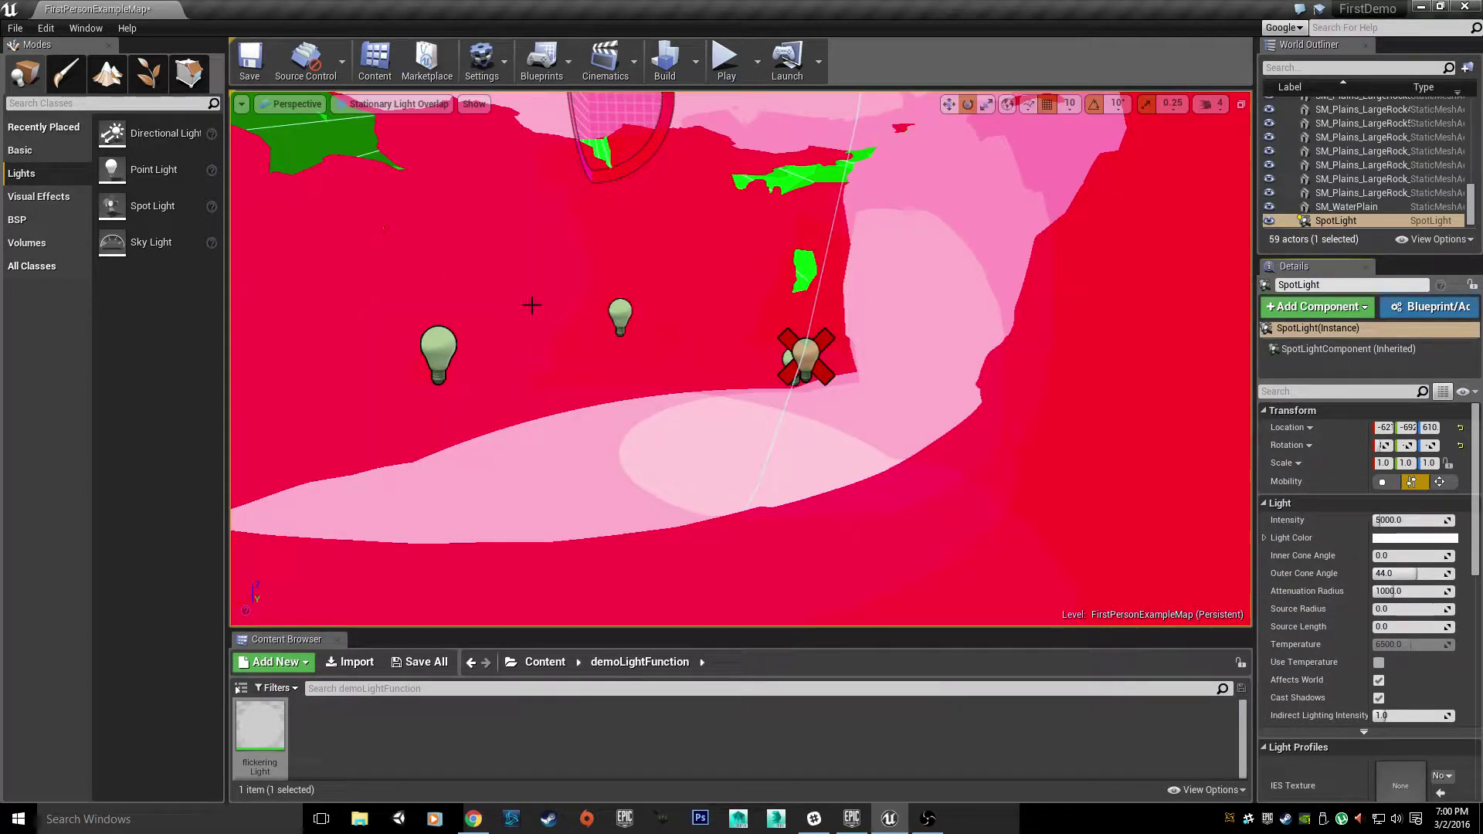
{"action": "right_click_drag", "start_coordinate": [590, 387], "coordinate": [619, 513]}
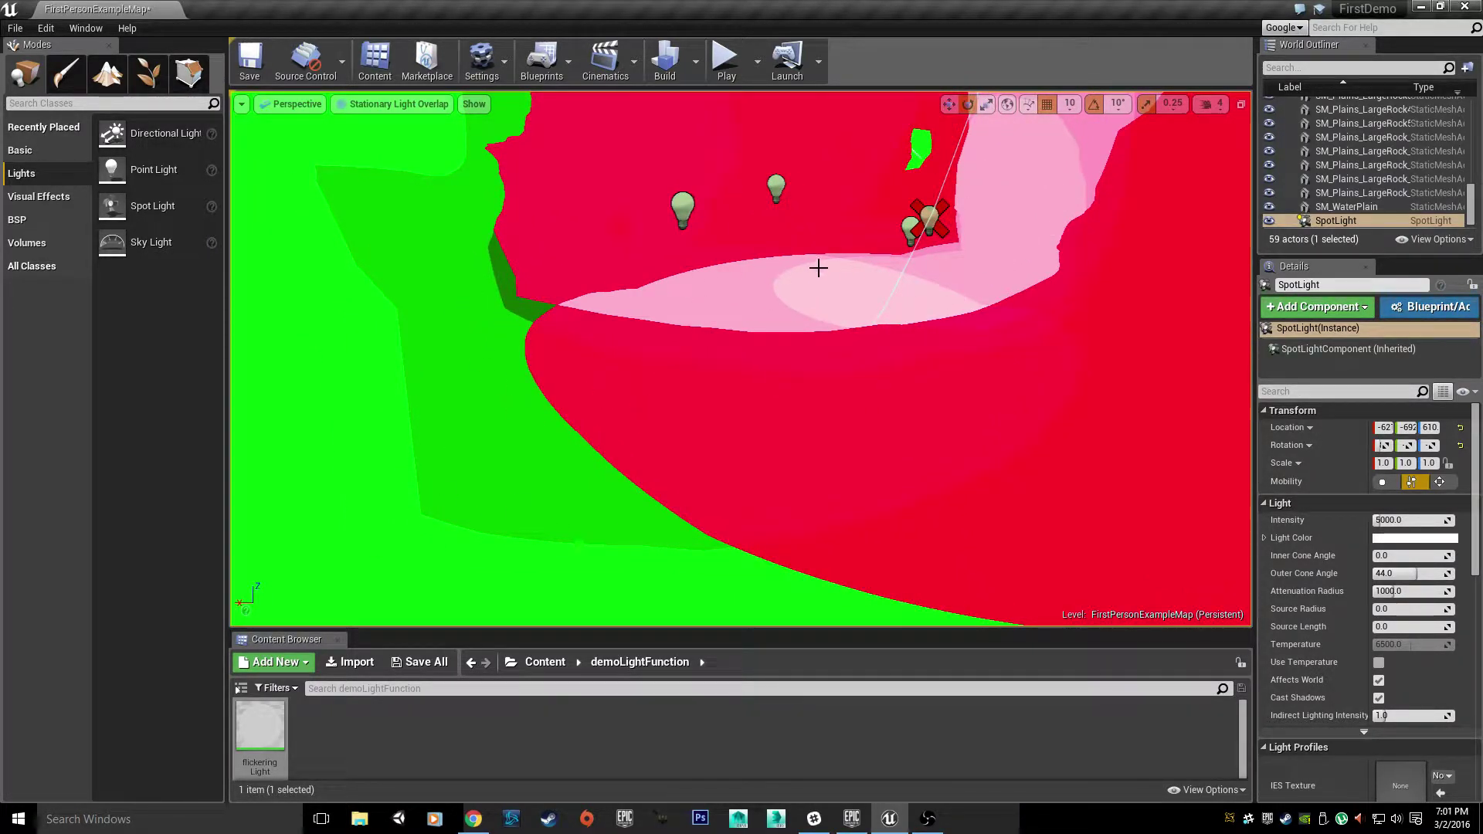
{"action": "right_click_drag", "start_coordinate": [832, 301], "coordinate": [861, 424]}
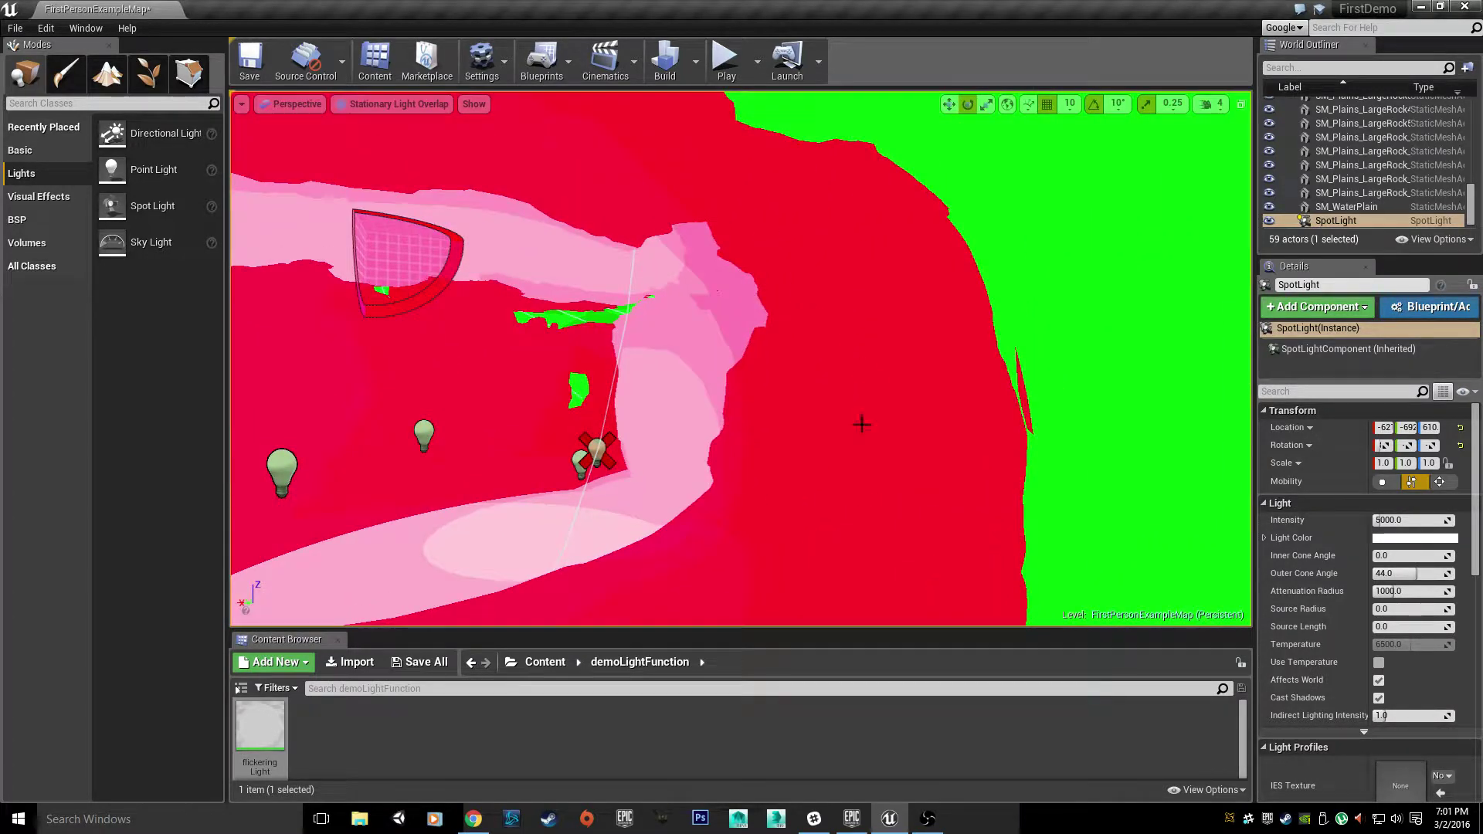
{"action": "right_click_drag", "start_coordinate": [762, 506], "coordinate": [693, 524]}
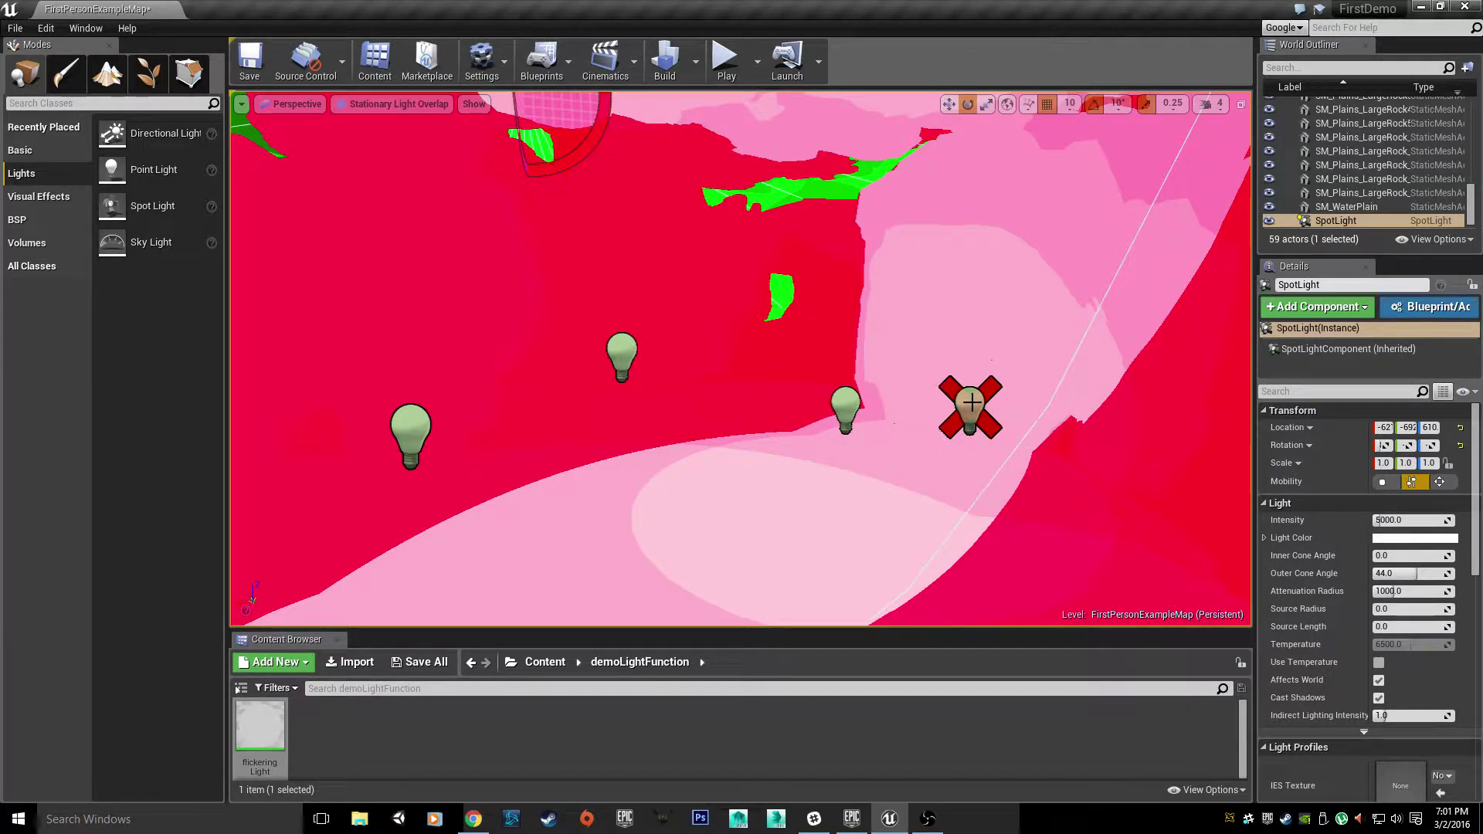
Delete the point light marked with a red cross and the two point lights nearest to it
{"action": "left_click", "coordinate": [971, 402]}
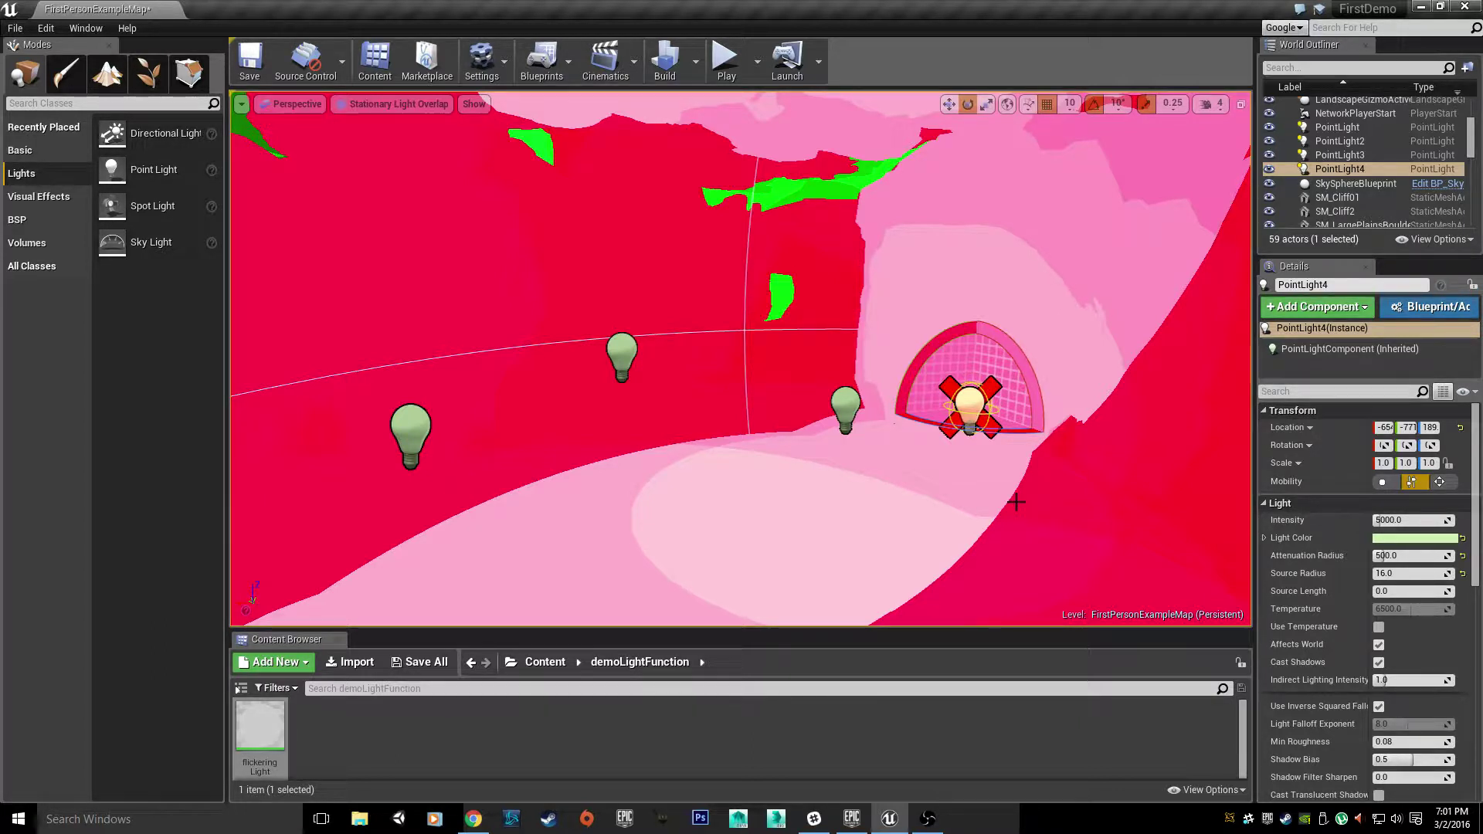
{"action": "left_click", "coordinate": [1383, 482]}
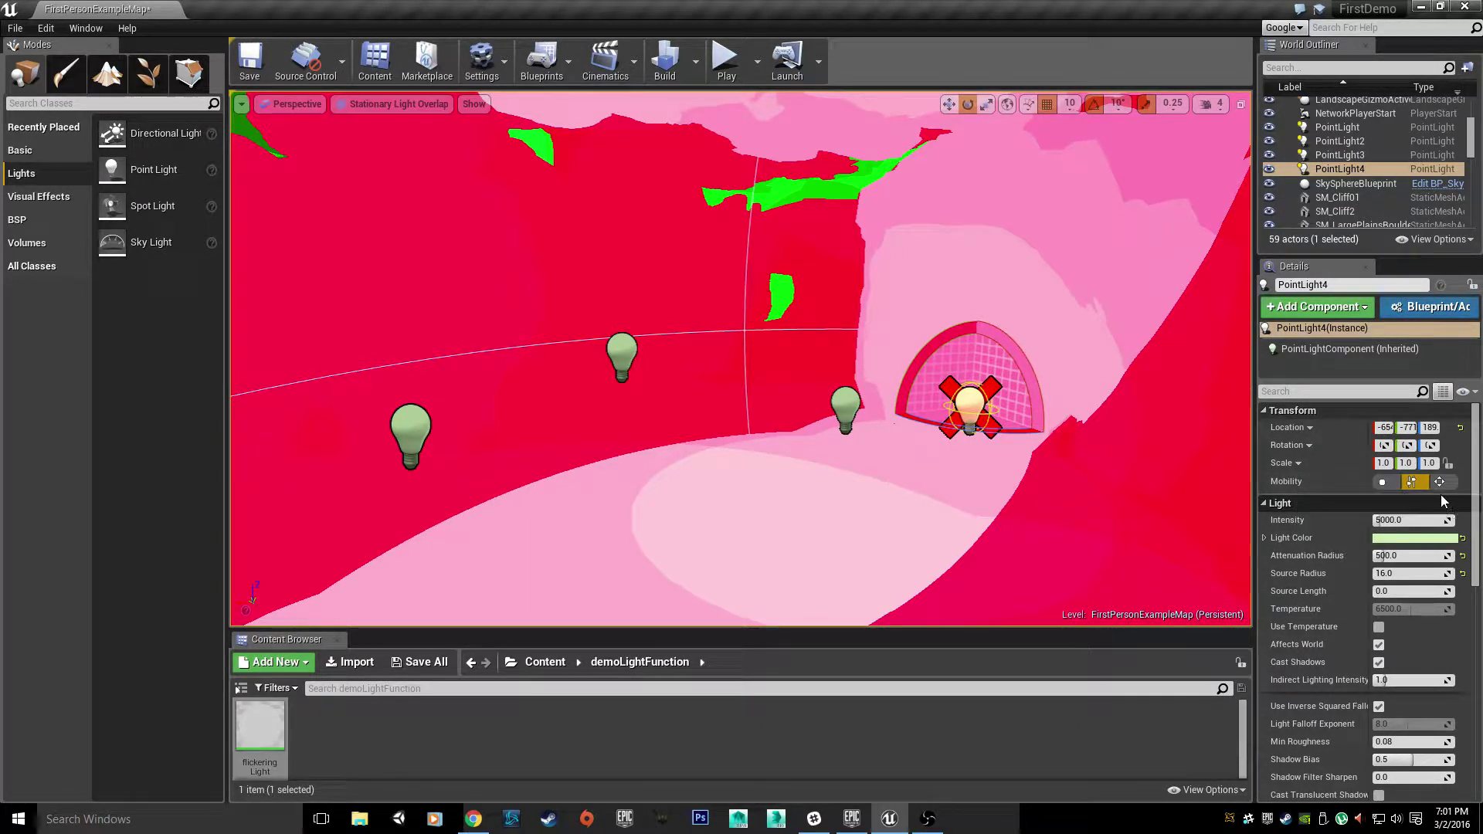
{"action": "left_click", "coordinate": [1413, 482]}
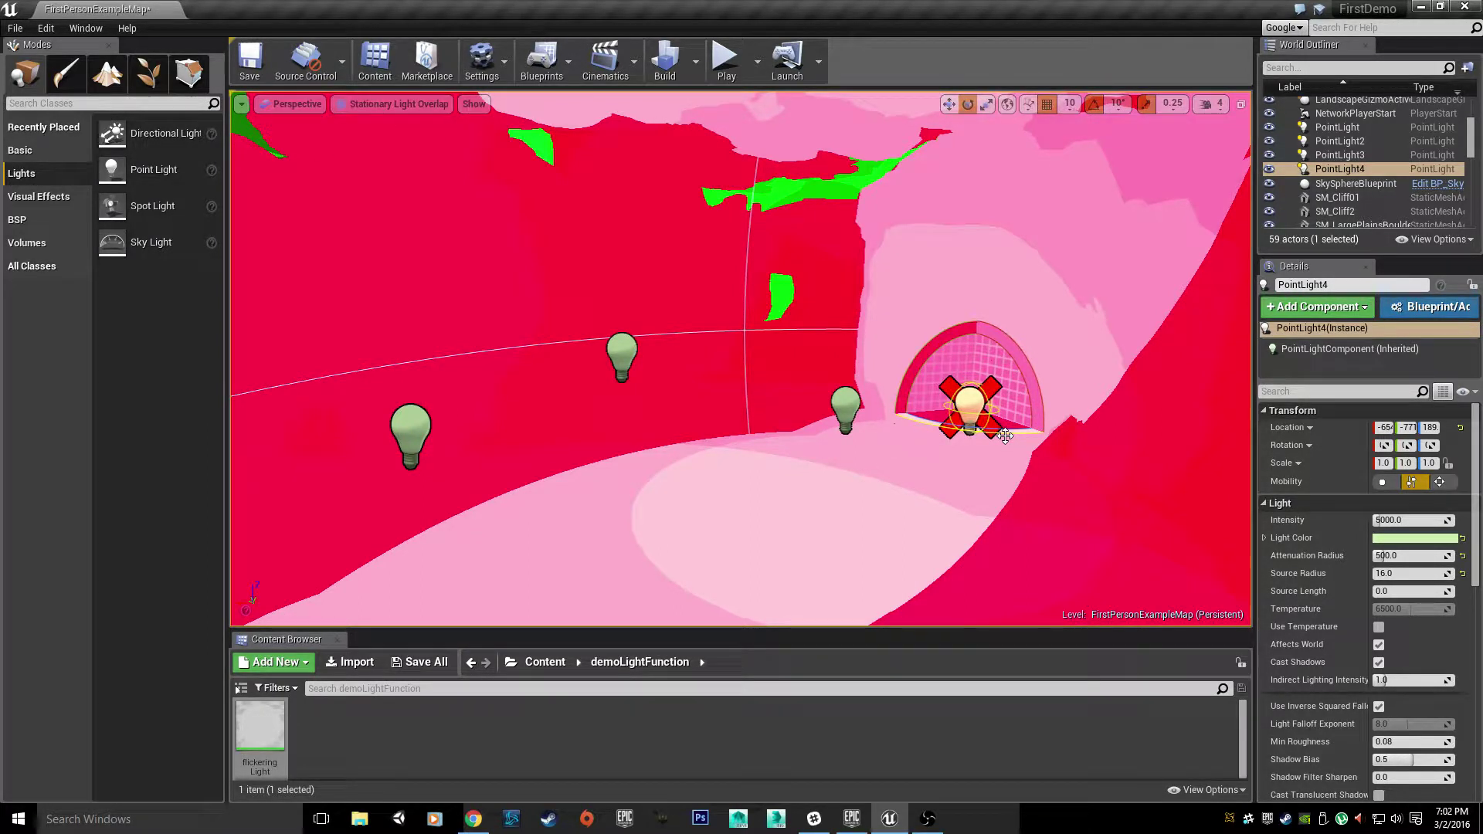
{"action": "key", "text": "Delete"}
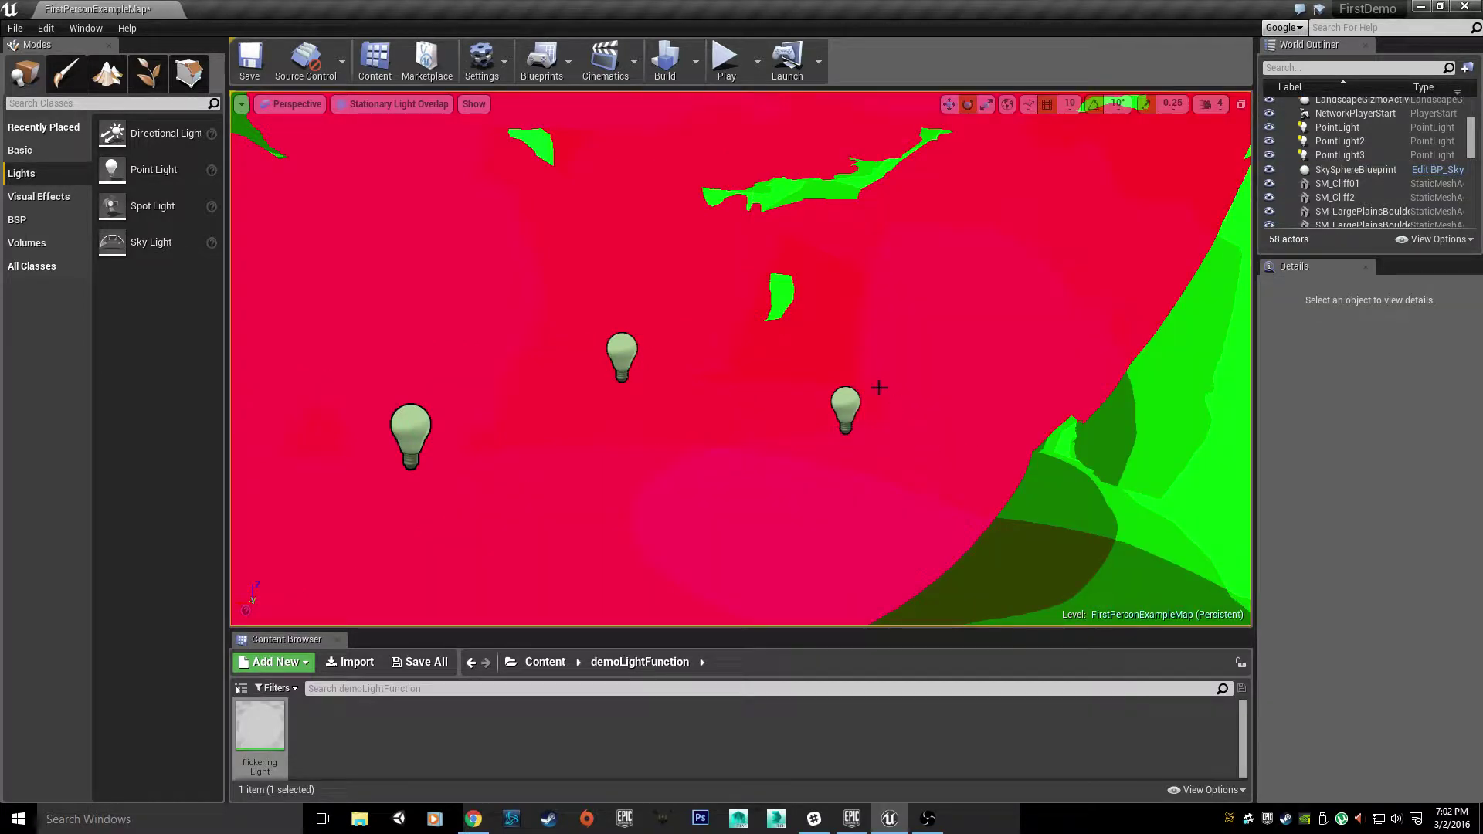
{"action": "left_click", "coordinate": [846, 403]}
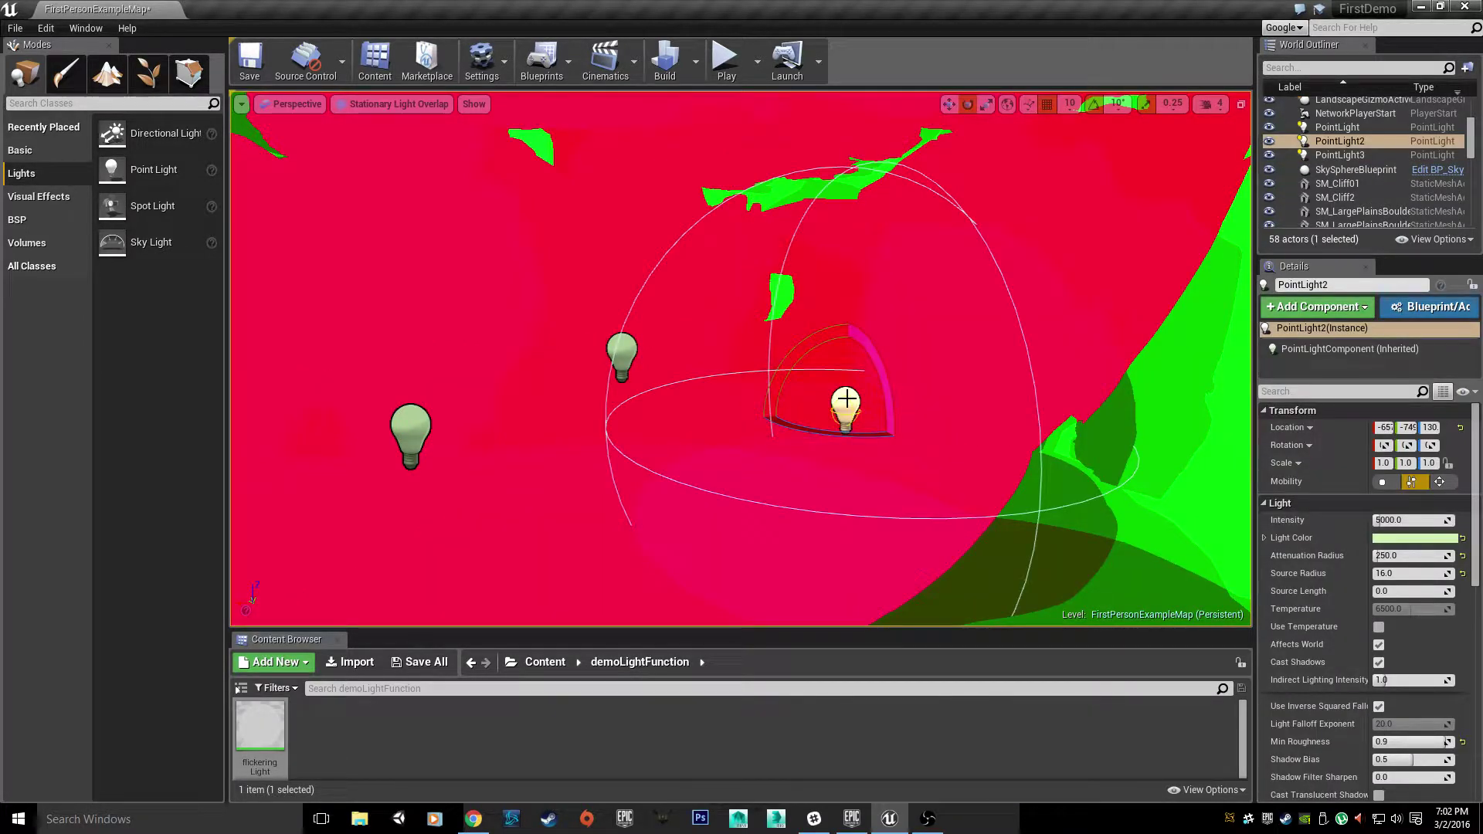
{"action": "key", "text": "Delete"}
{"action": "left_click", "coordinate": [619, 348]}
{"action": "key", "text": "Delete"}
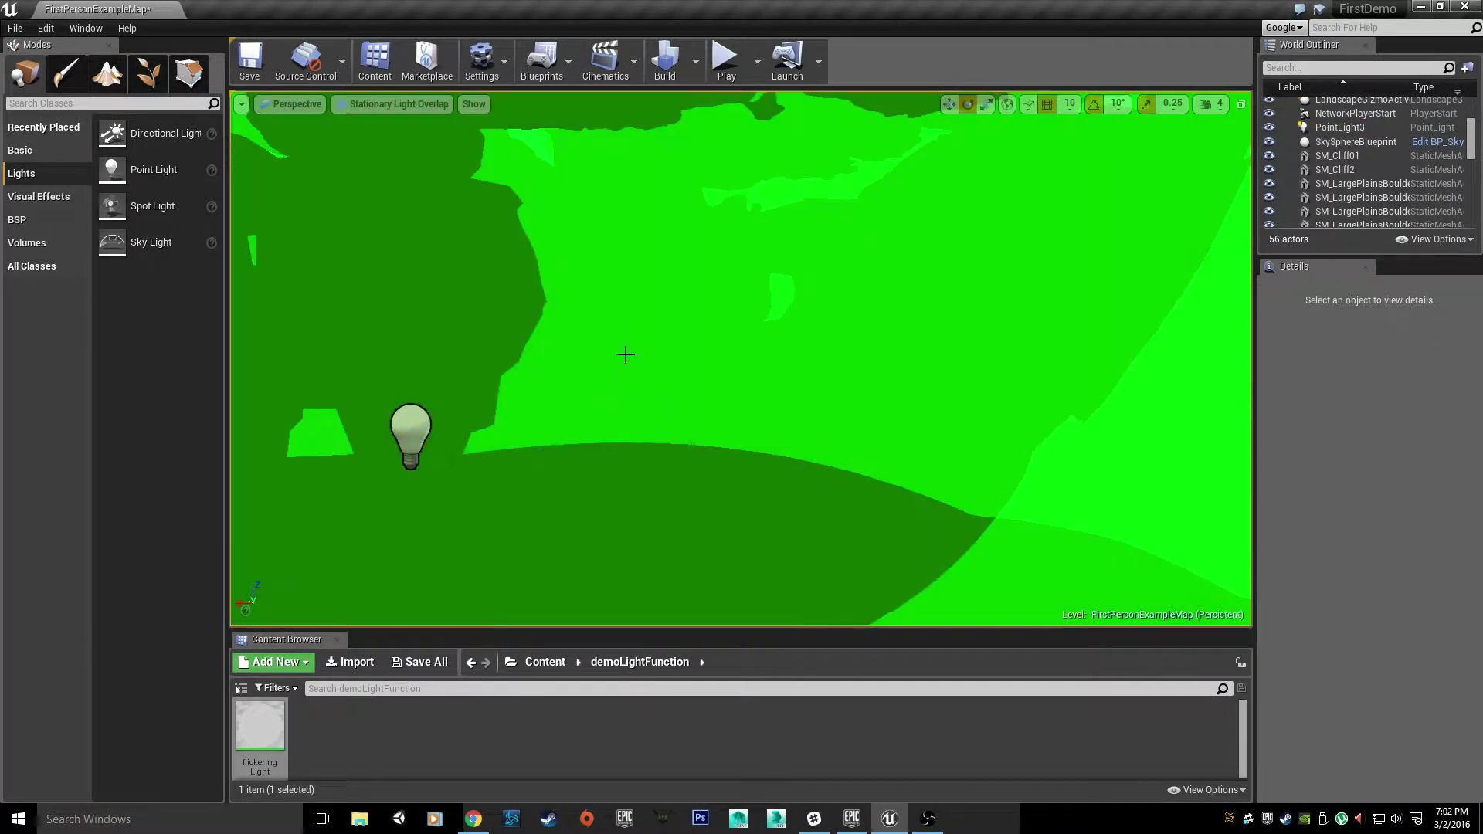
Select the spot light outside the rocks and change its mobility to Static
{"action": "right_click_drag", "start_coordinate": [623, 352], "coordinate": [868, 472]}
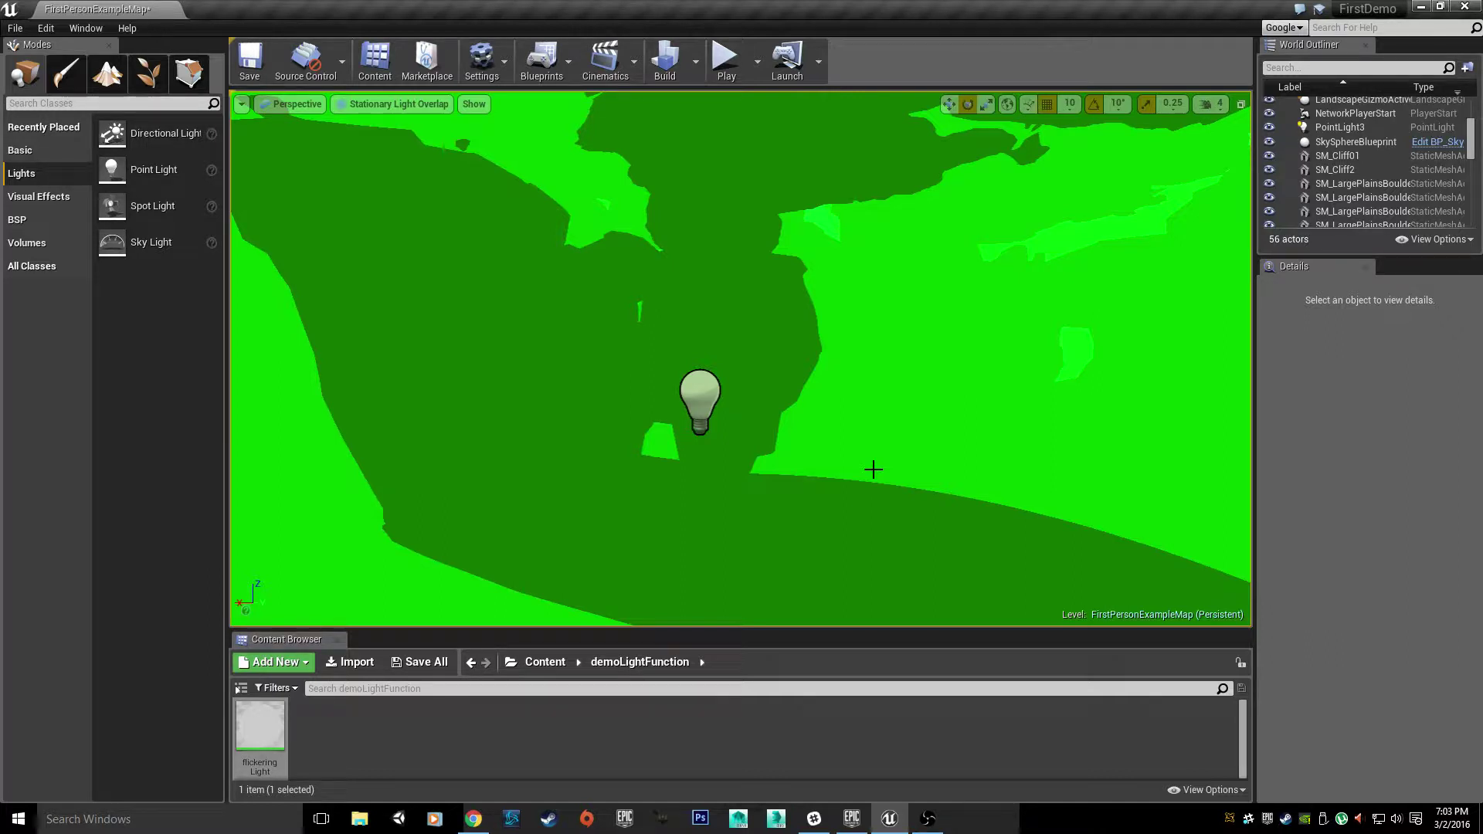
{"action": "right_click_drag", "start_coordinate": [807, 457], "coordinate": [680, 304]}
{"action": "key", "text": "w"}
{"action": "key", "text": "w"}
{"action": "left_click", "coordinate": [740, 348]}
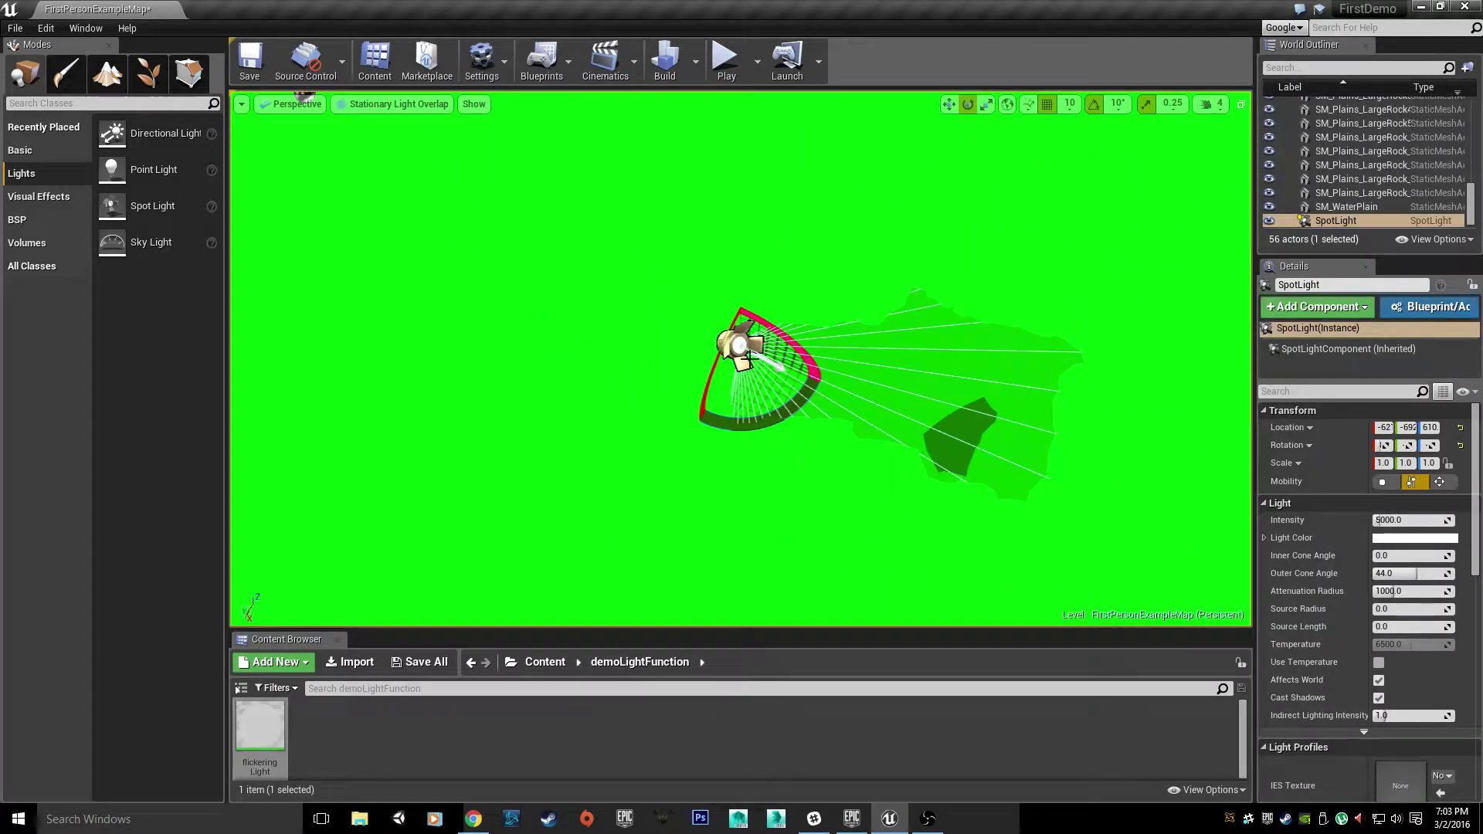
{"action": "left_click", "coordinate": [1383, 481]}
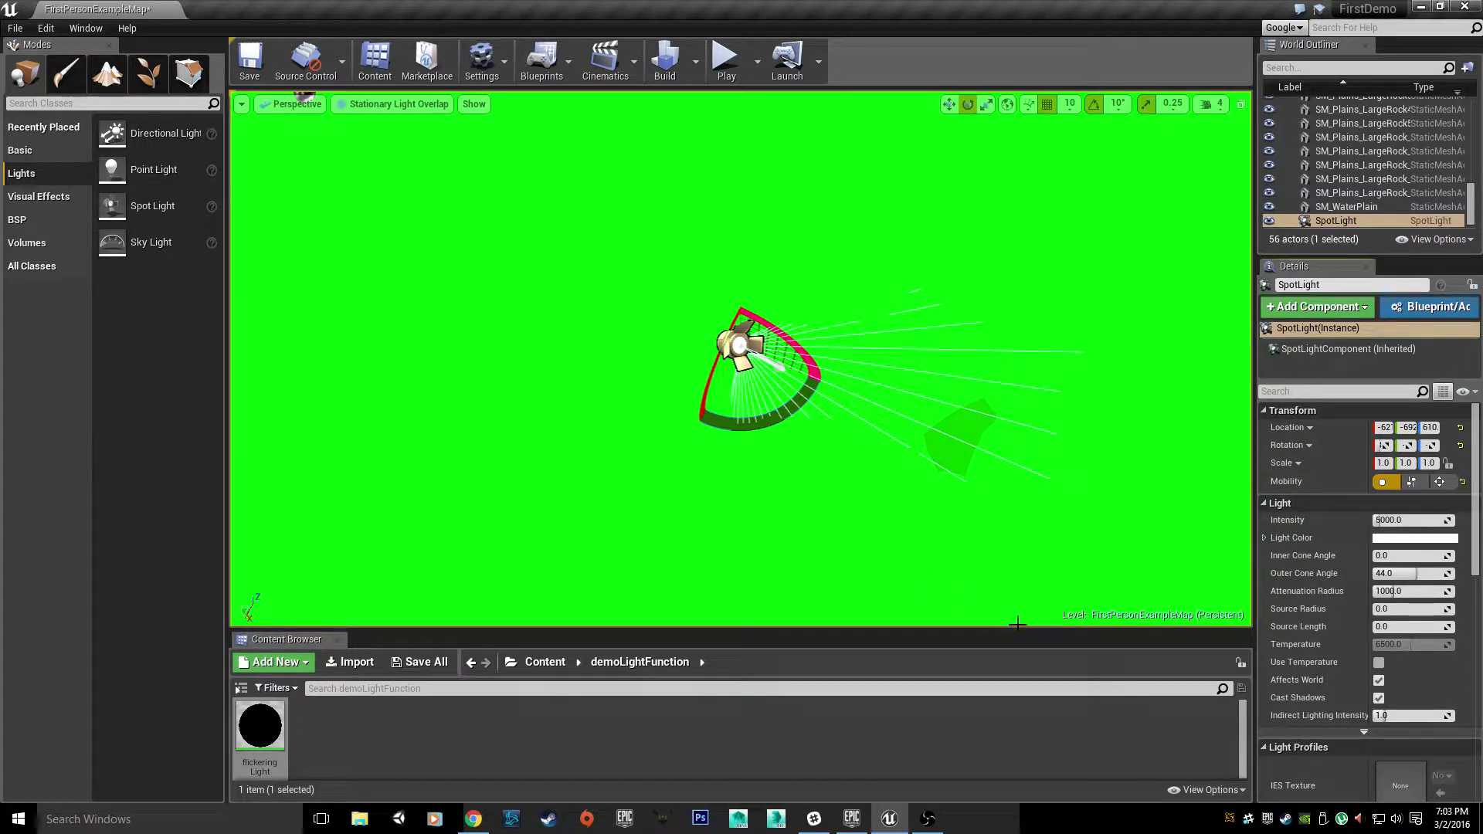
Switch the viewport back to the Lit view mode
{"action": "left_click", "coordinate": [370, 115]}
{"action": "left_click", "coordinate": [382, 105]}
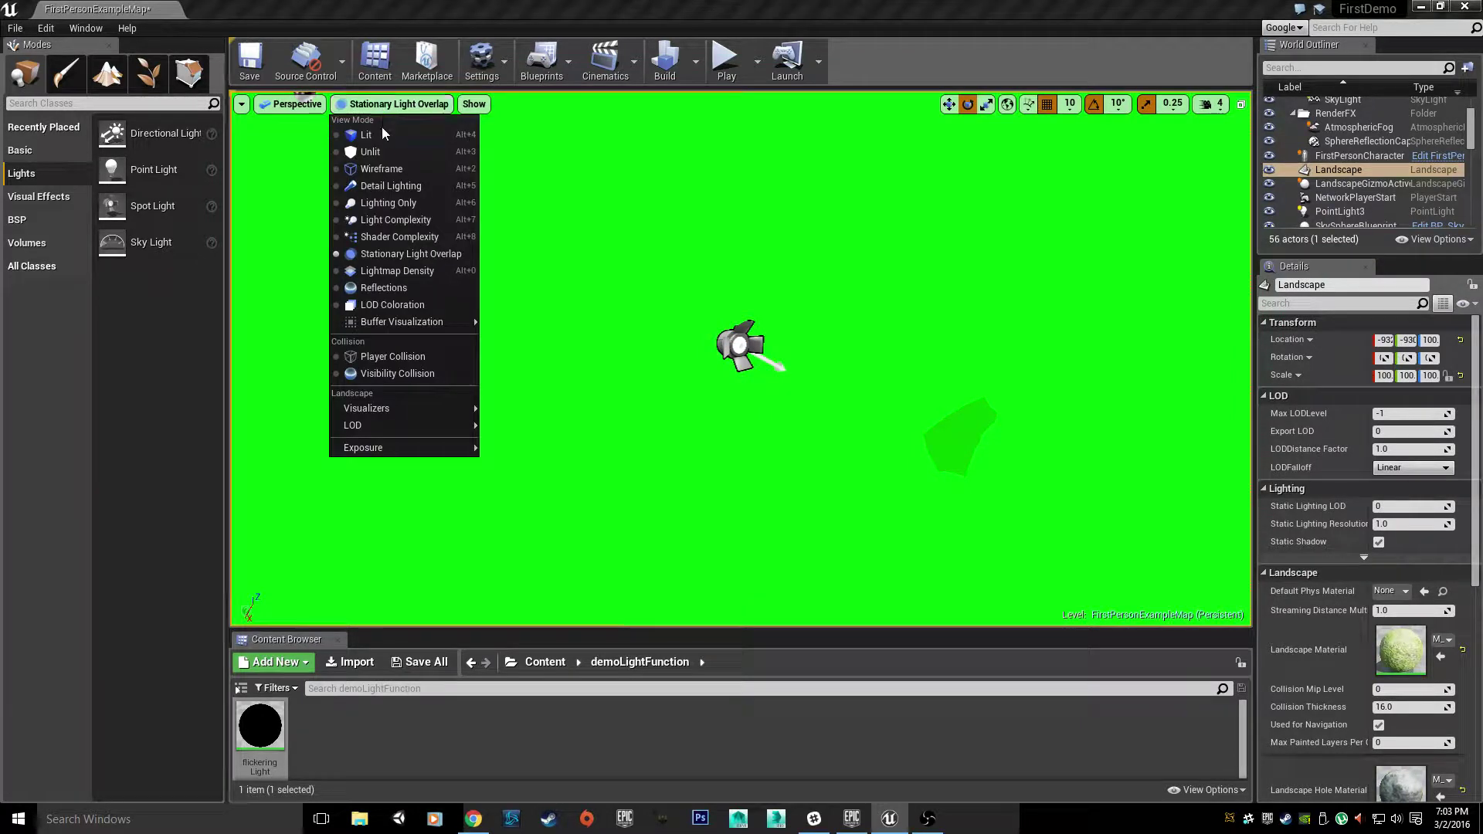
{"action": "left_click", "coordinate": [382, 143]}
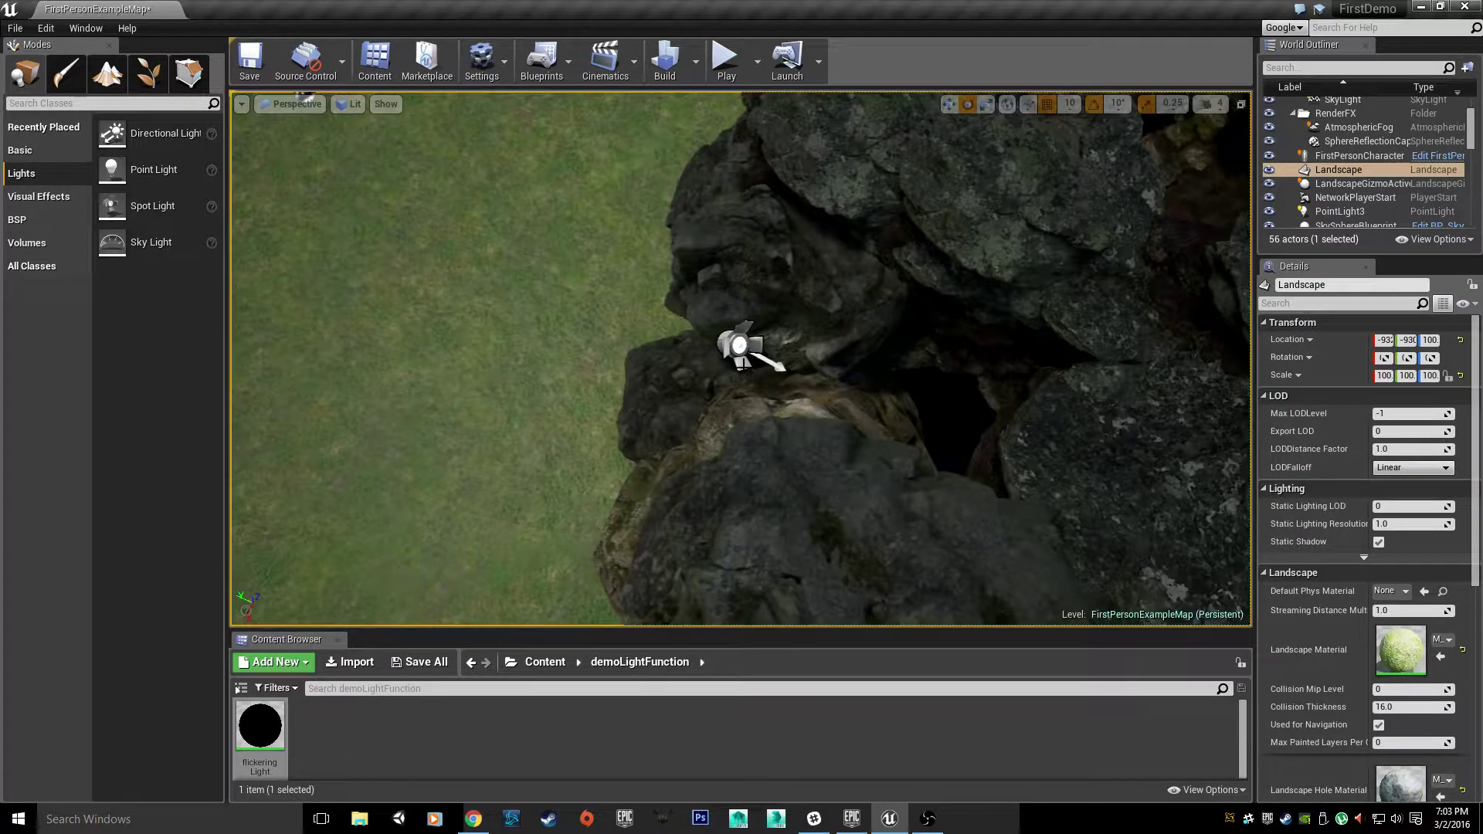
Select the spot light and move it into the gap between the rocks so it shines into the cave
{"action": "left_click", "coordinate": [739, 347]}
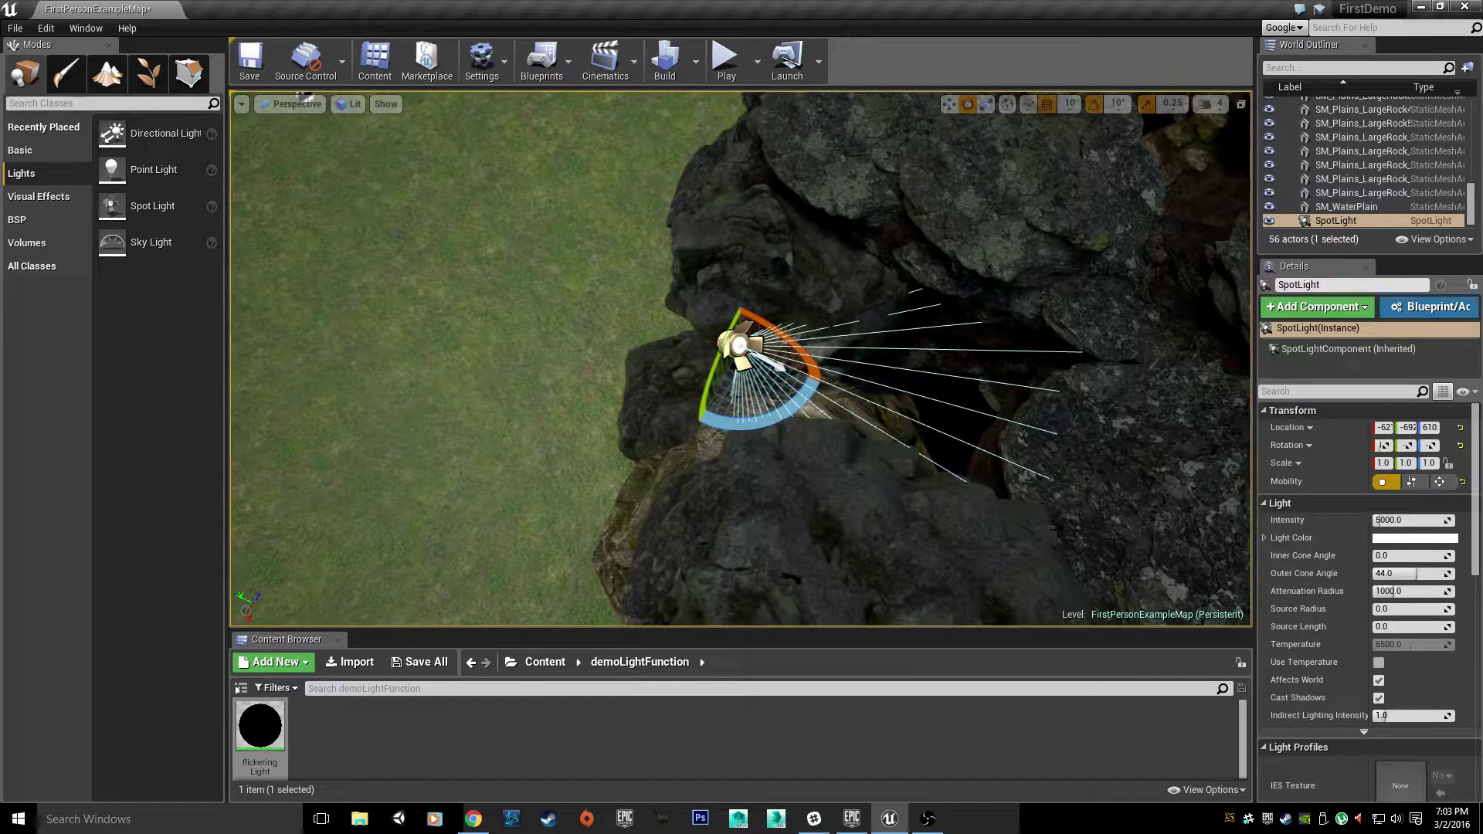
{"action": "right_click_drag", "start_coordinate": [739, 348], "coordinate": [772, 185]}
{"action": "right_click_drag", "start_coordinate": [903, 522], "coordinate": [306, 409]}
{"action": "key", "text": "w"}
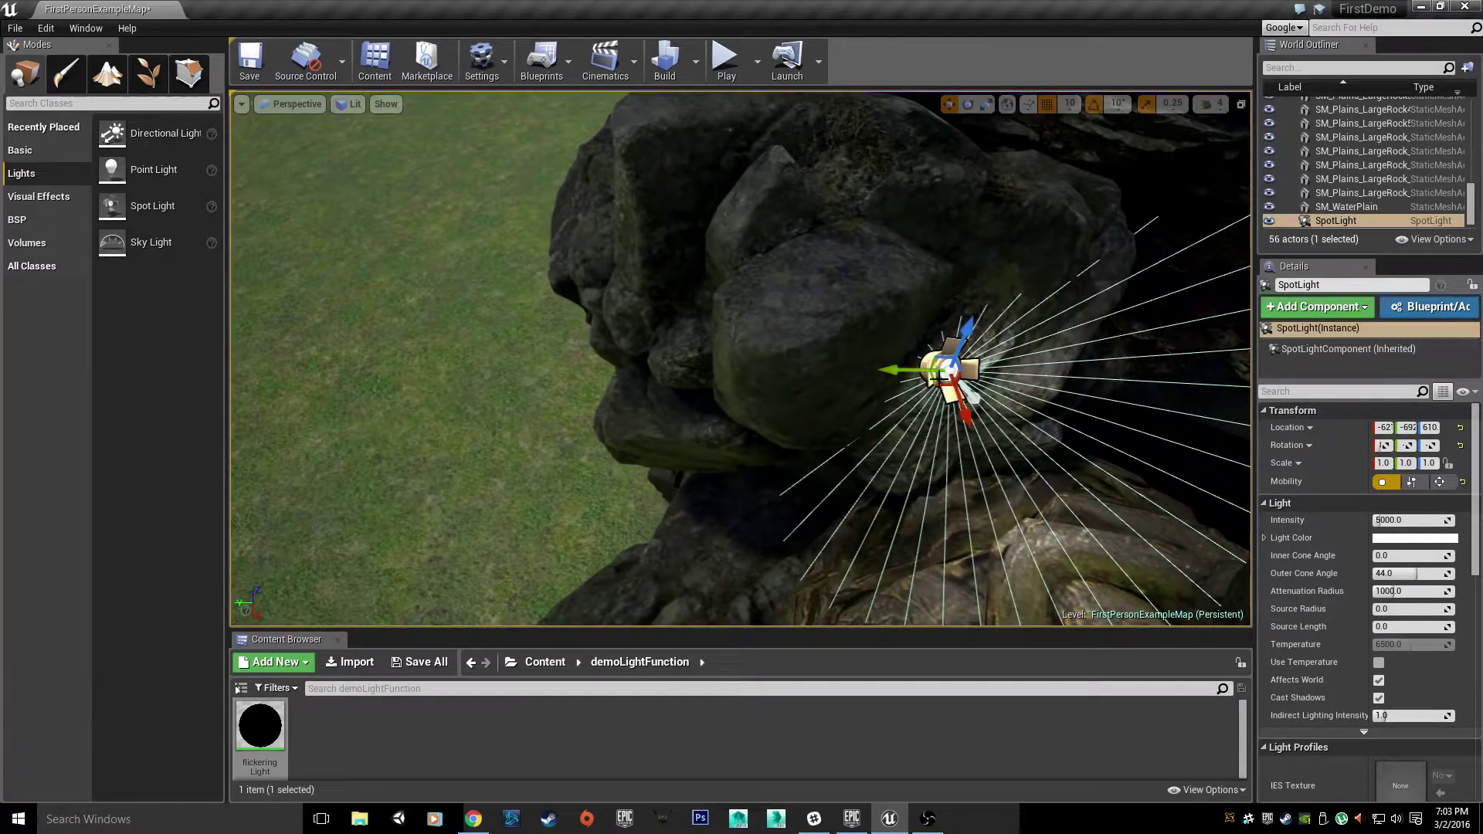
{"action": "left_click_drag", "start_coordinate": [941, 377], "coordinate": [1190, 380]}
{"action": "right_click_drag", "start_coordinate": [1190, 380], "coordinate": [1236, 439]}
{"action": "left_click_drag", "start_coordinate": [628, 394], "coordinate": [718, 293]}
{"action": "right_click_drag", "start_coordinate": [718, 293], "coordinate": [734, 336]}
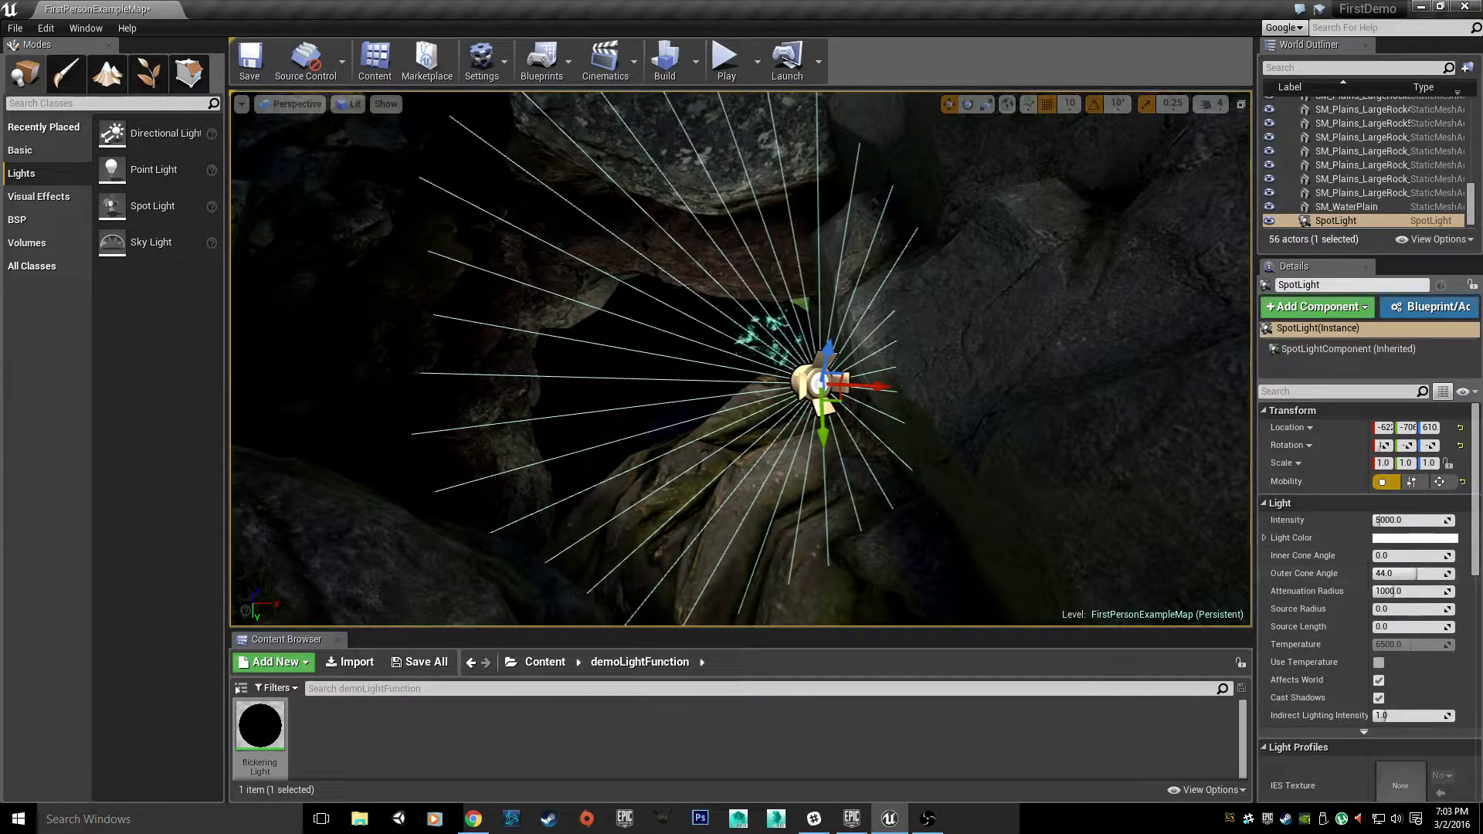
Narrow the spot light's outer cone angle to about 19.4 degrees and shift the light further across the rock opening
{"action": "scroll", "coordinate": [1366, 498], "scroll_direction": "down", "scroll_amount": 2}
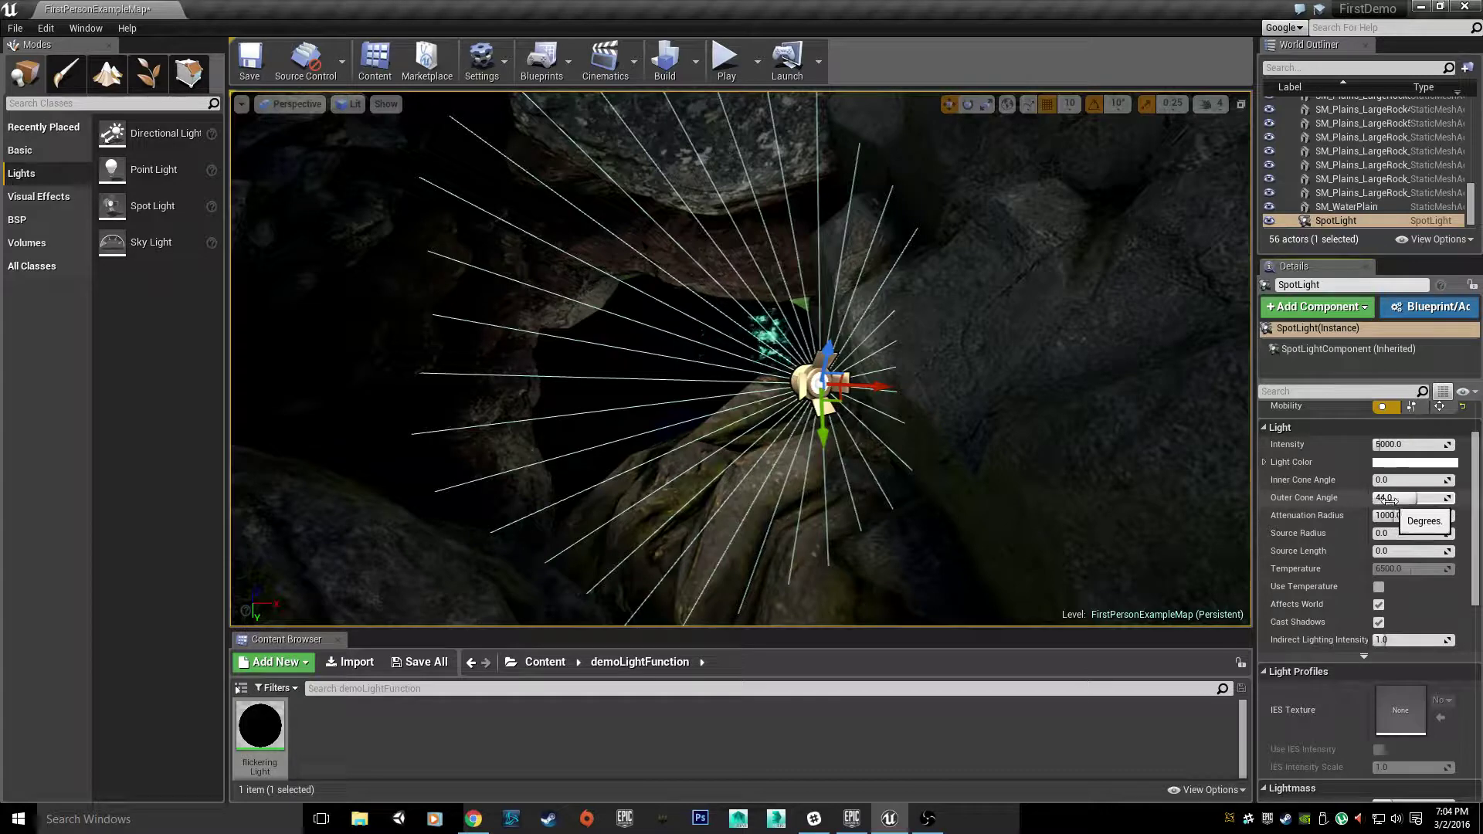
{"action": "mouse_move", "coordinate": [1390, 500]}
{"action": "left_mouse_down"}
{"action": "mouse_move", "coordinate": [1336, 500]}
{"action": "mouse_move", "coordinate": [1388, 497]}
{"action": "left_mouse_up"}
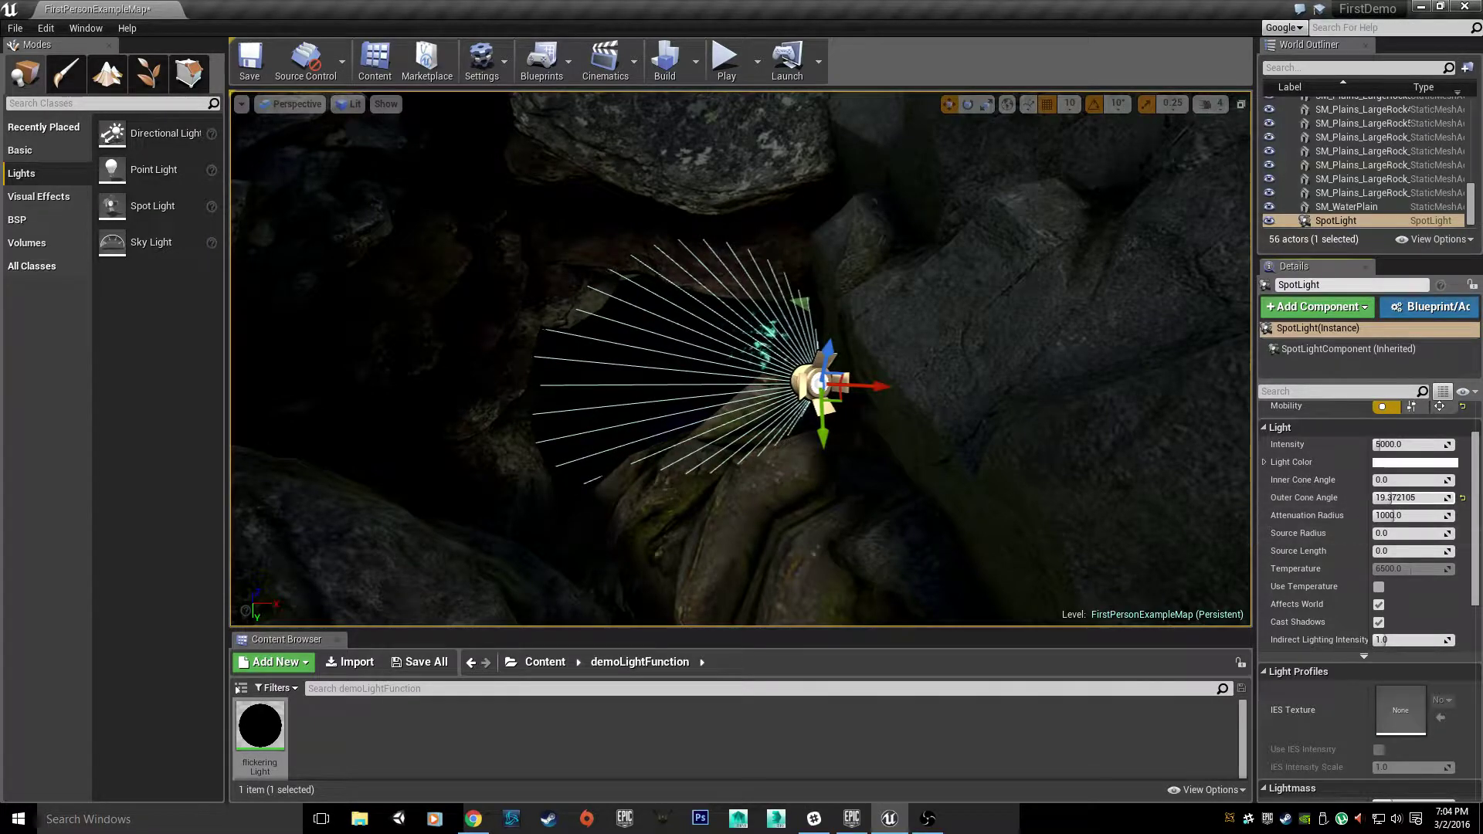
{"action": "right_click_drag", "start_coordinate": [741, 355], "coordinate": [604, 489]}
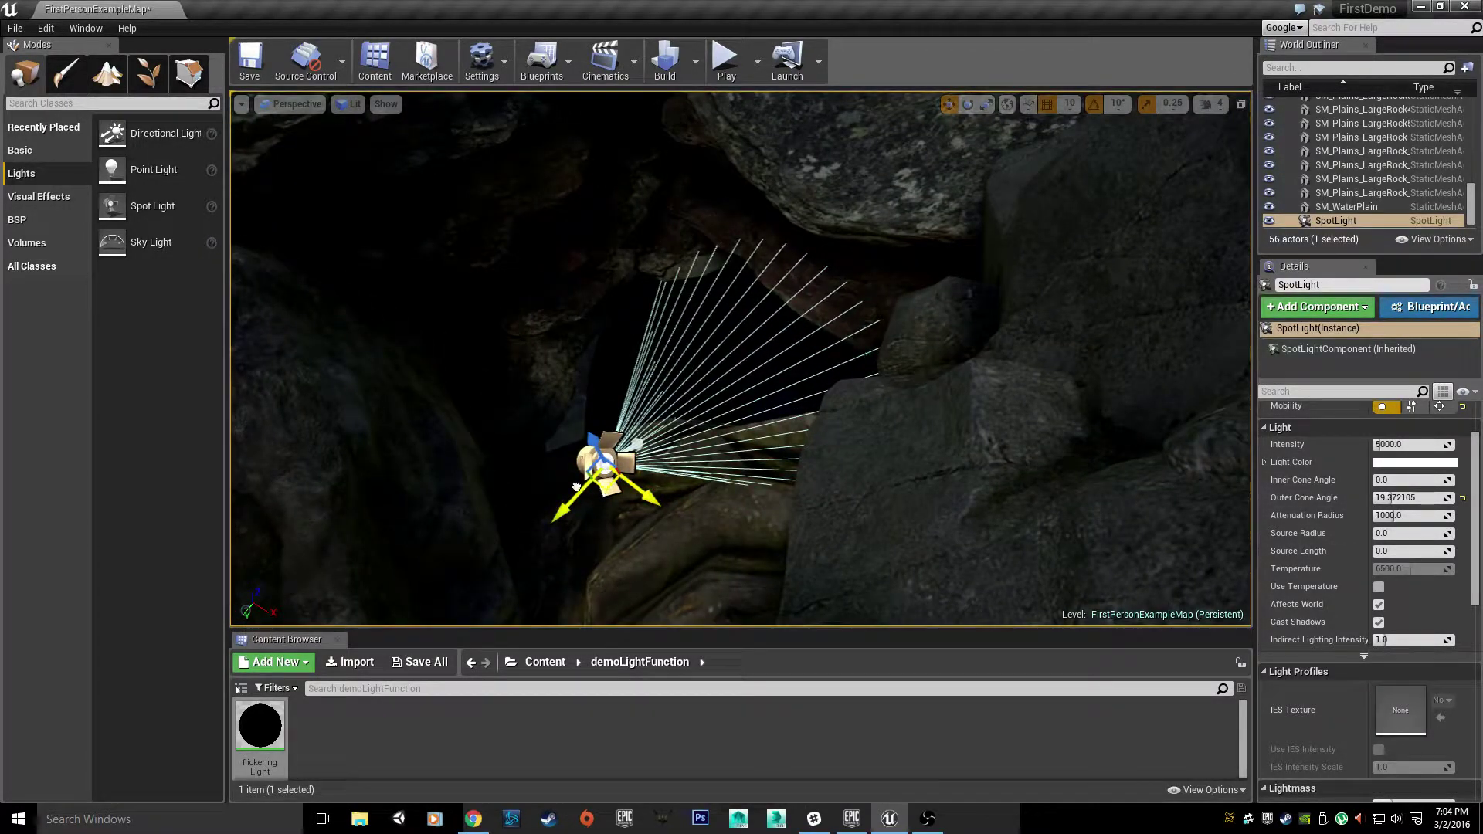
{"action": "left_click_drag", "start_coordinate": [576, 487], "coordinate": [484, 479]}
{"action": "right_click_drag", "start_coordinate": [483, 479], "coordinate": [651, 479]}
Set the spot light's outer cone angle to 23 degrees and compare it with a wider cone over the pool
{"action": "left_click", "coordinate": [1400, 499]}
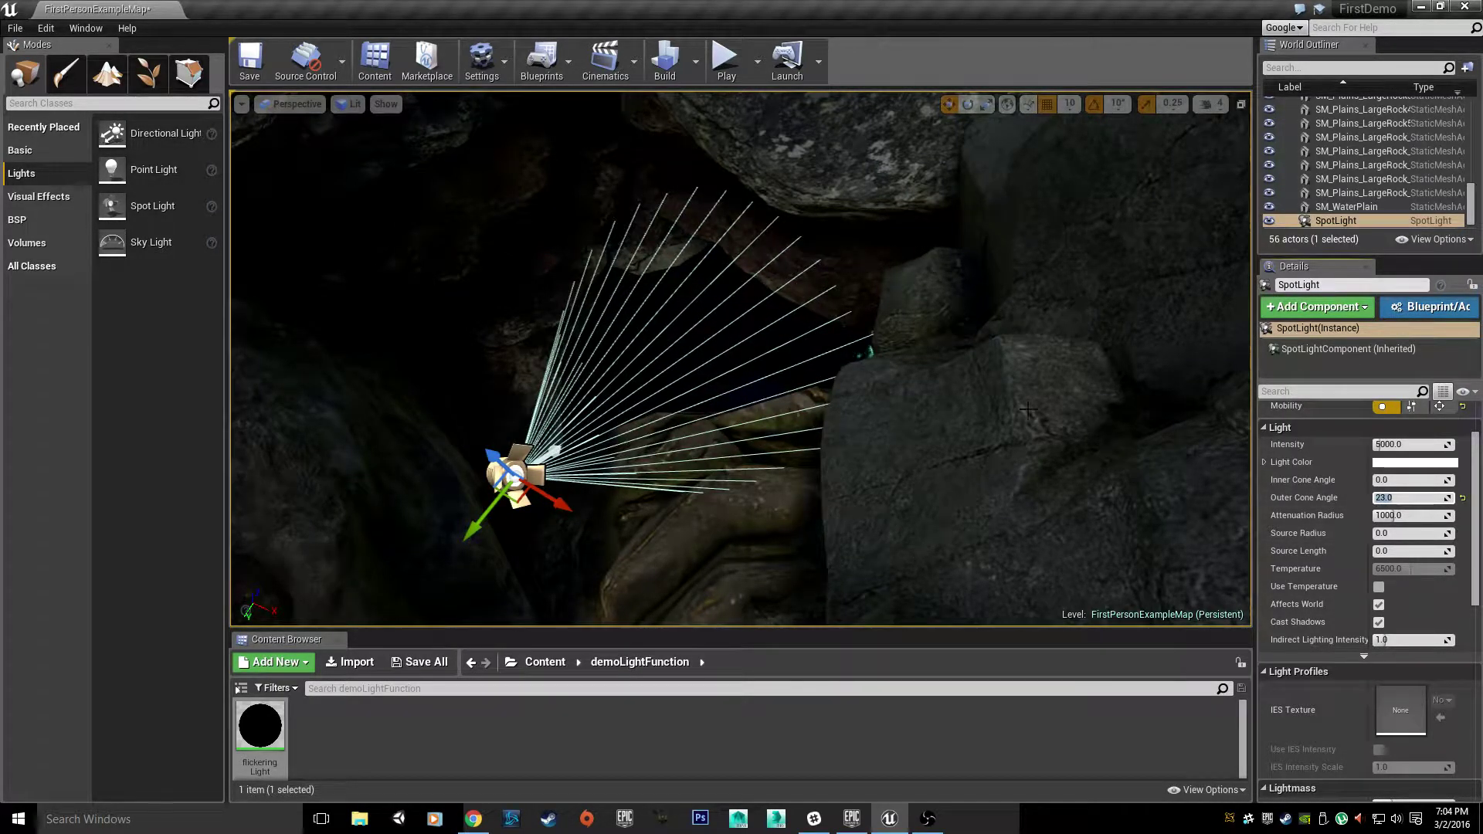
{"action": "right_click_drag", "start_coordinate": [850, 479], "coordinate": [788, 425]}
{"action": "scroll", "coordinate": [740, 358], "scroll_direction": "down", "scroll_amount": 5}
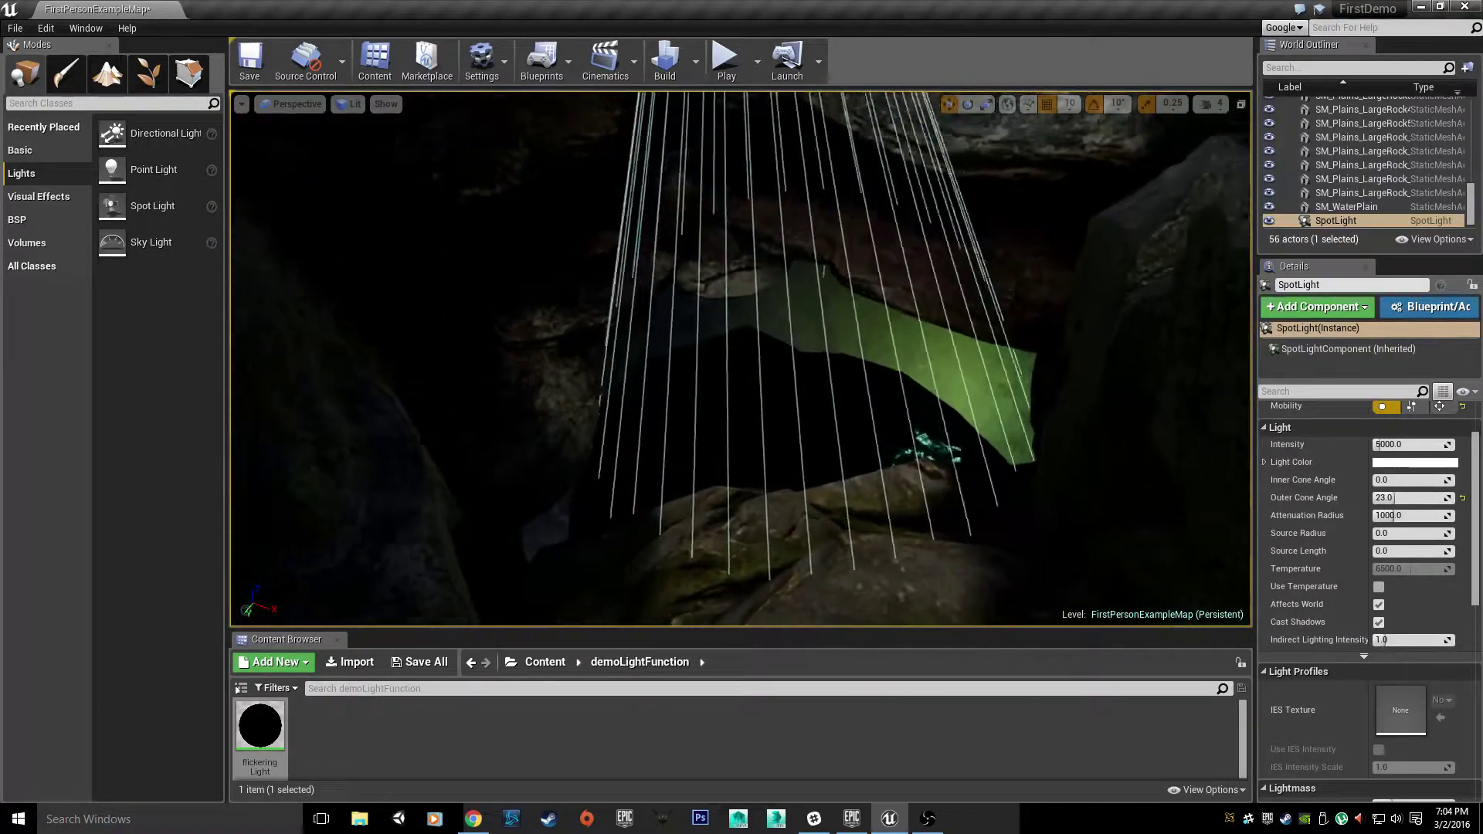
{"action": "scroll", "coordinate": [740, 358], "scroll_direction": "up", "scroll_amount": 5}
{"action": "right_click_drag", "start_coordinate": [740, 357], "coordinate": [734, 410]}
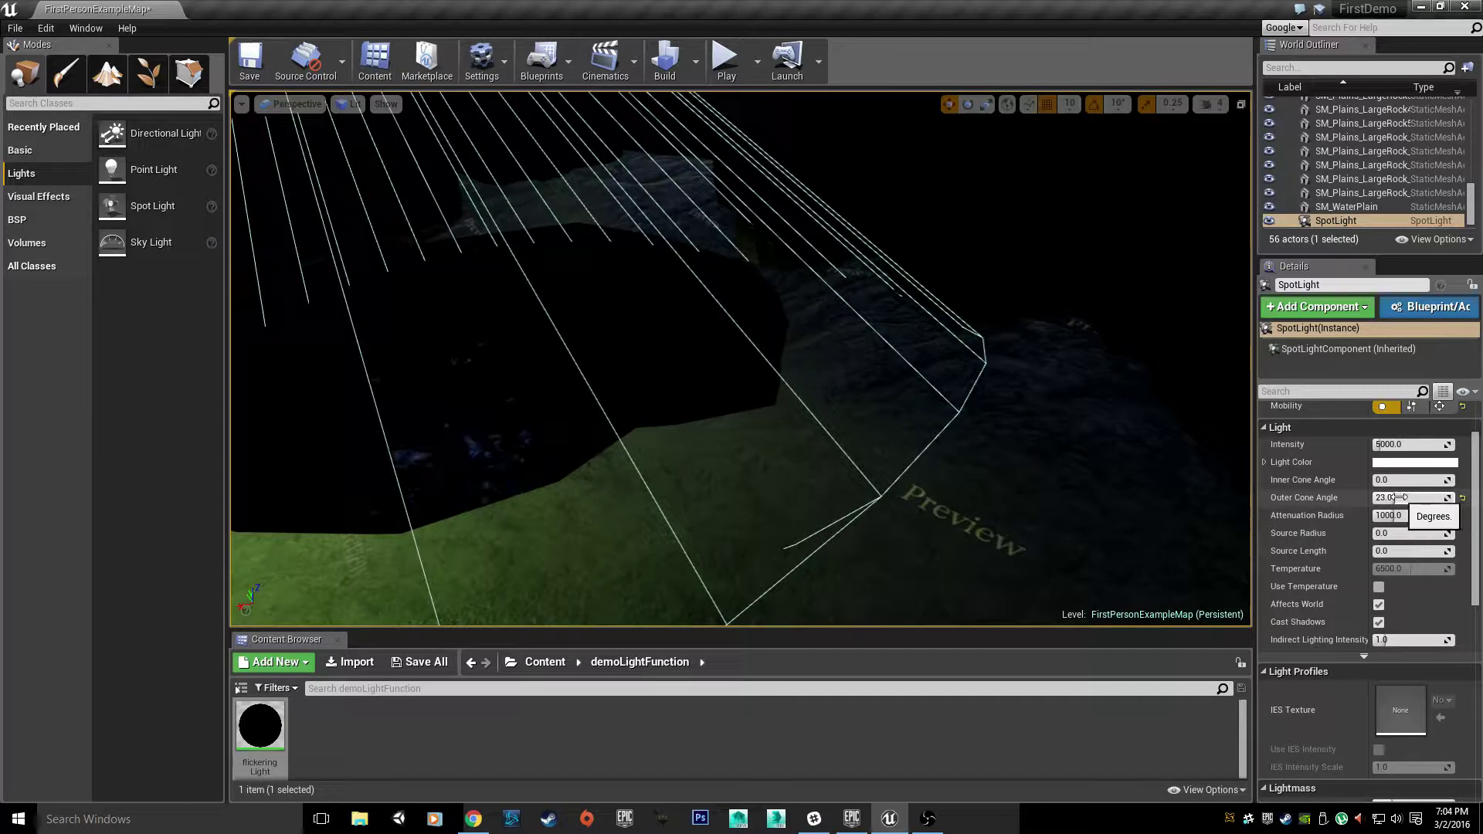
{"action": "mouse_move", "coordinate": [1413, 497]}
{"action": "left_mouse_down"}
{"action": "mouse_move", "coordinate": [1426, 497]}
{"action": "mouse_move", "coordinate": [1396, 497]}
{"action": "left_mouse_up"}
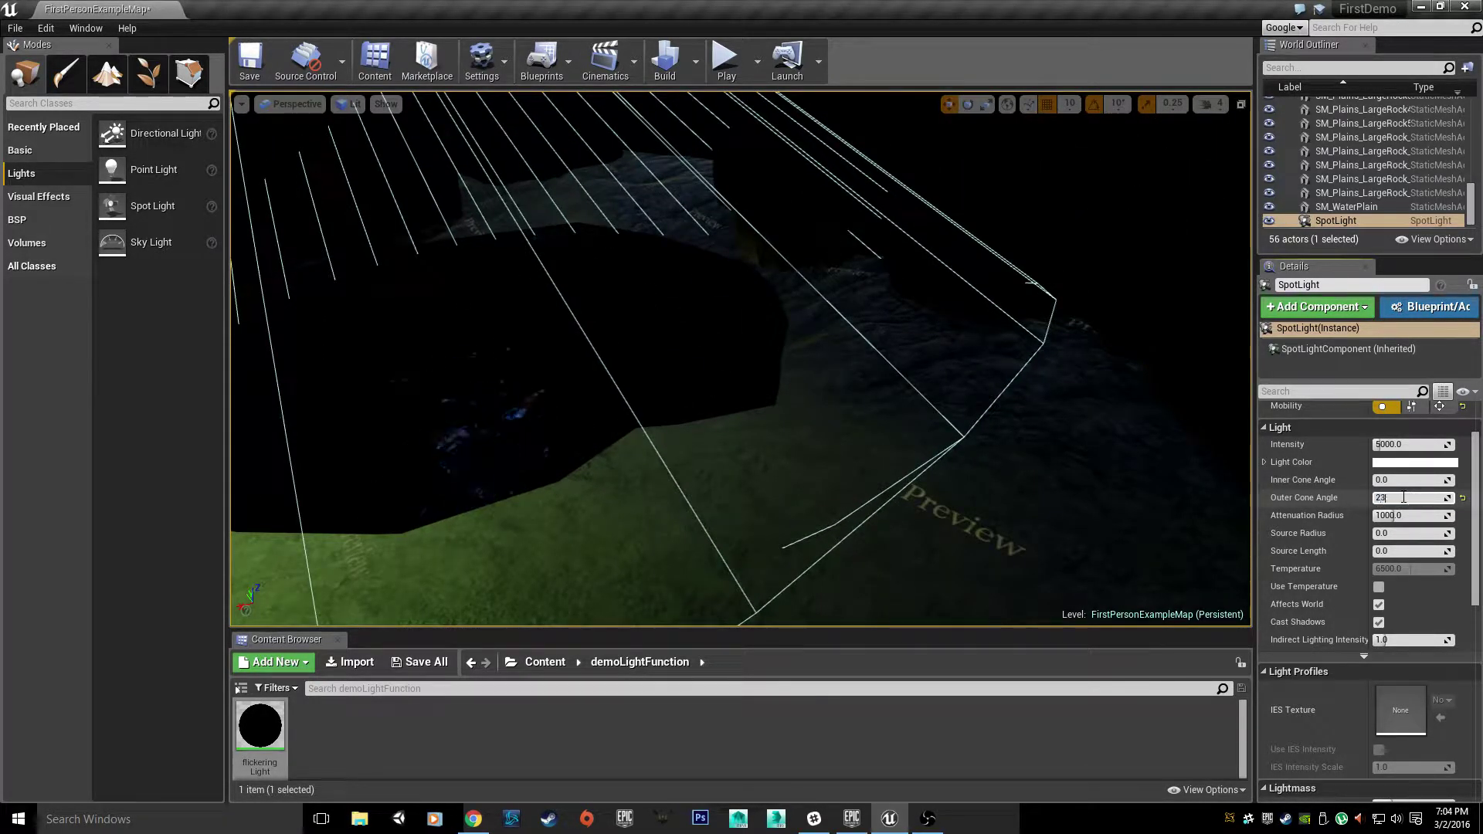
{"action": "key", "text": "Return"}
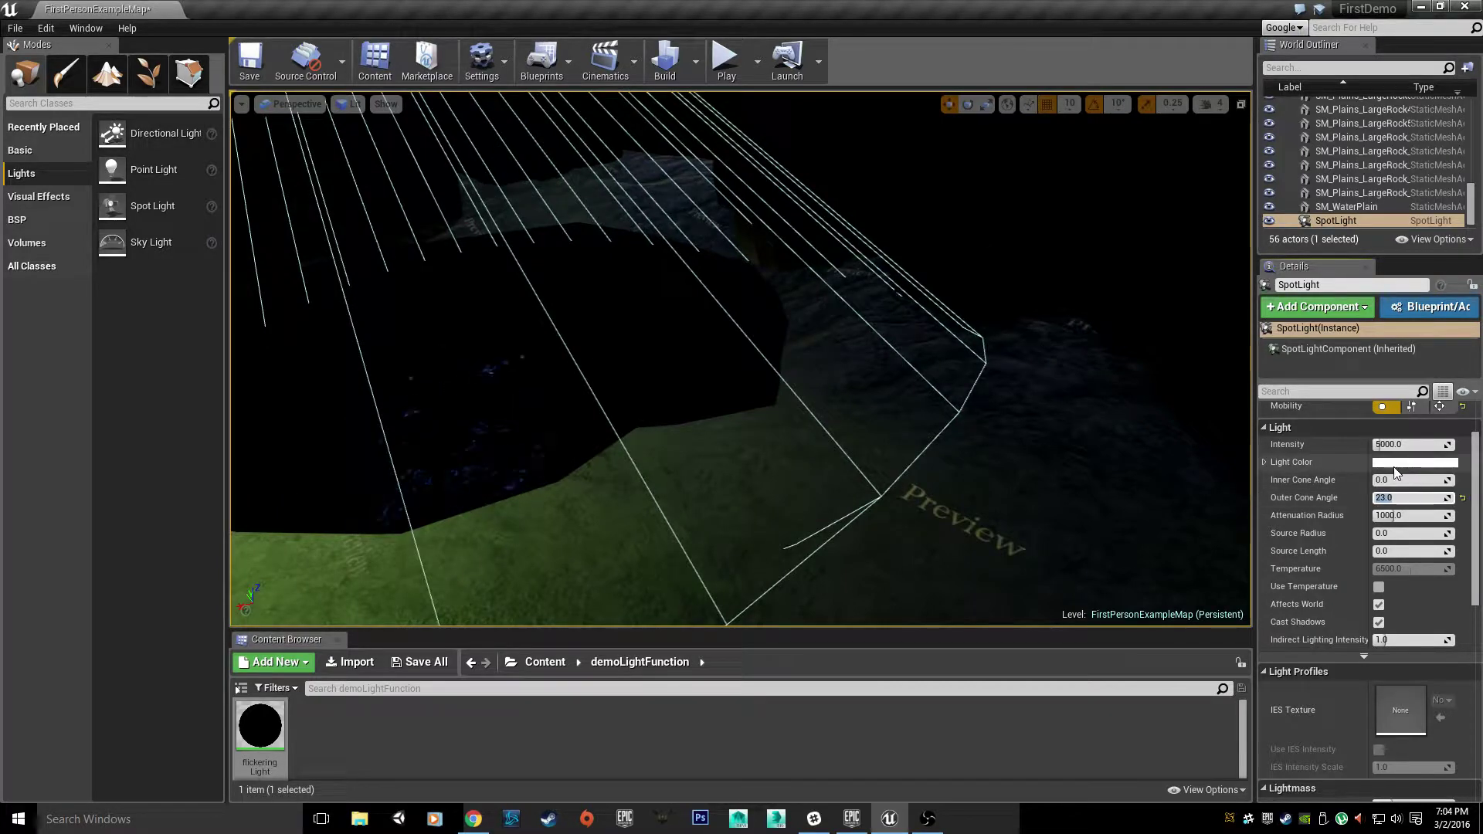
Set the spot light's inner cone angle to 15 degrees and view the cone over the pool
{"action": "left_click", "coordinate": [1397, 480]}
{"action": "type", "text": "1"}
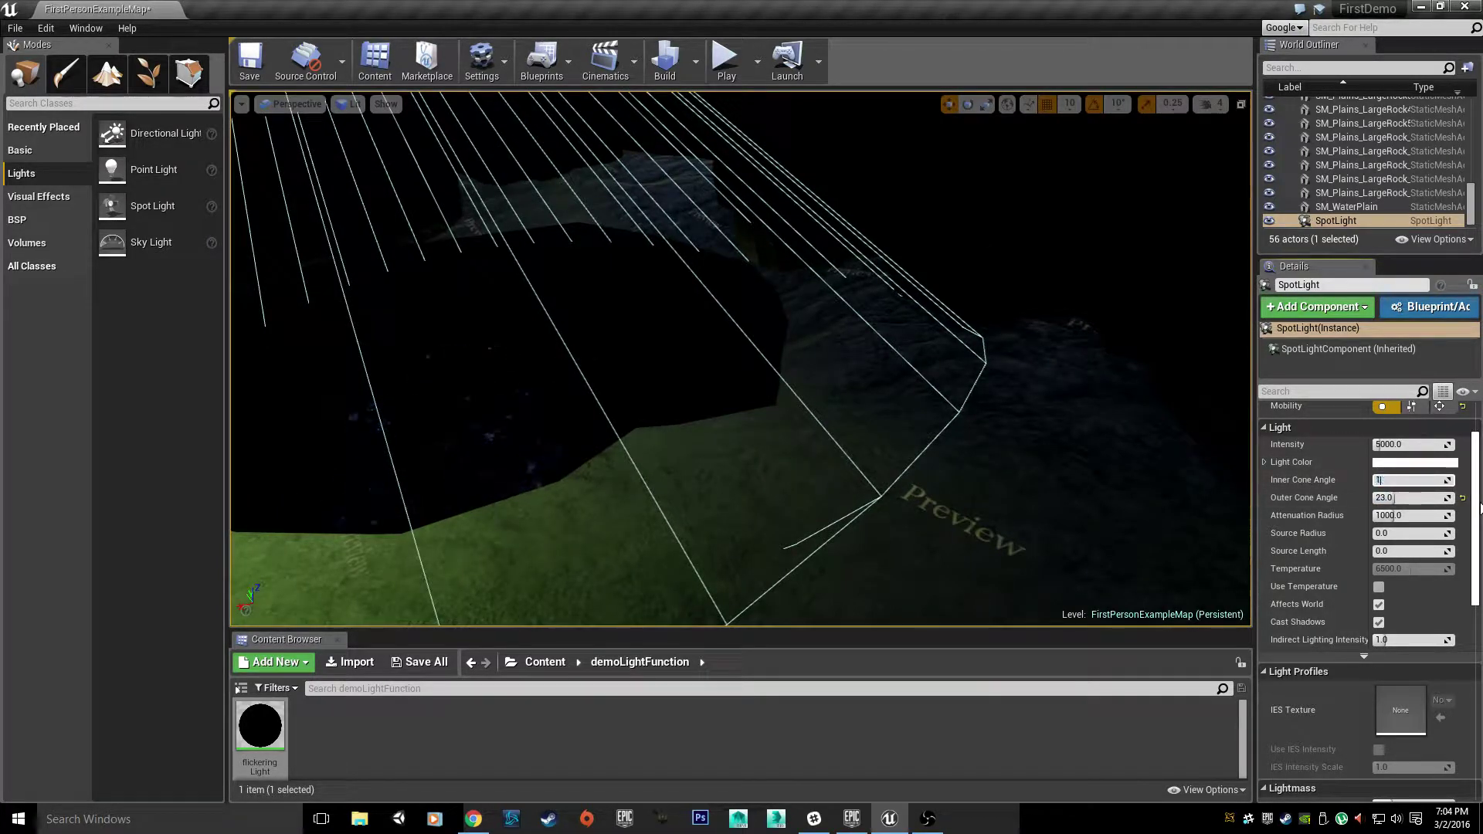
{"action": "type", "text": "5"}
{"action": "key", "text": "Return"}
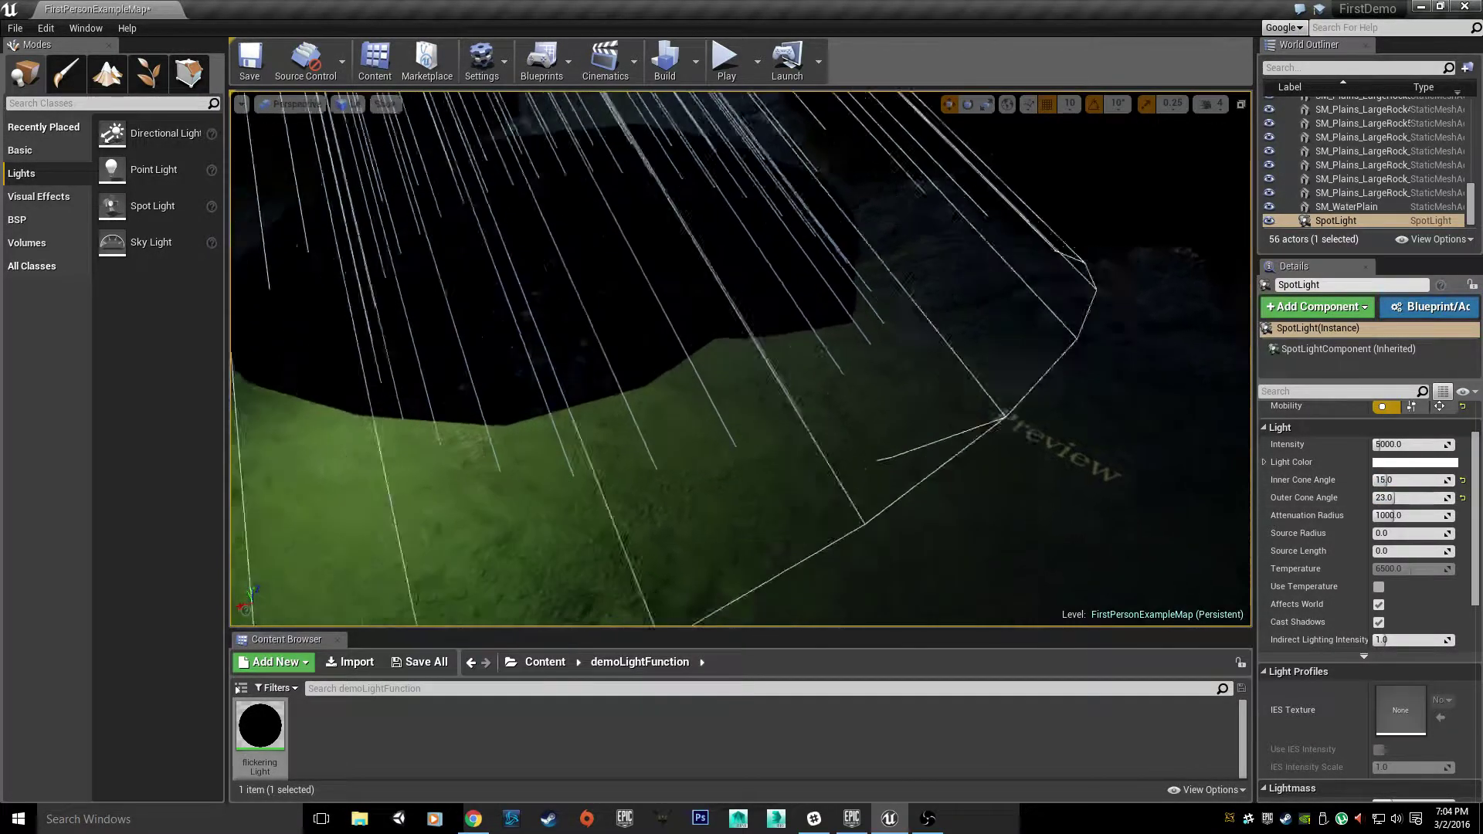
{"action": "right_click_drag", "start_coordinate": [741, 359], "coordinate": [1066, 398]}
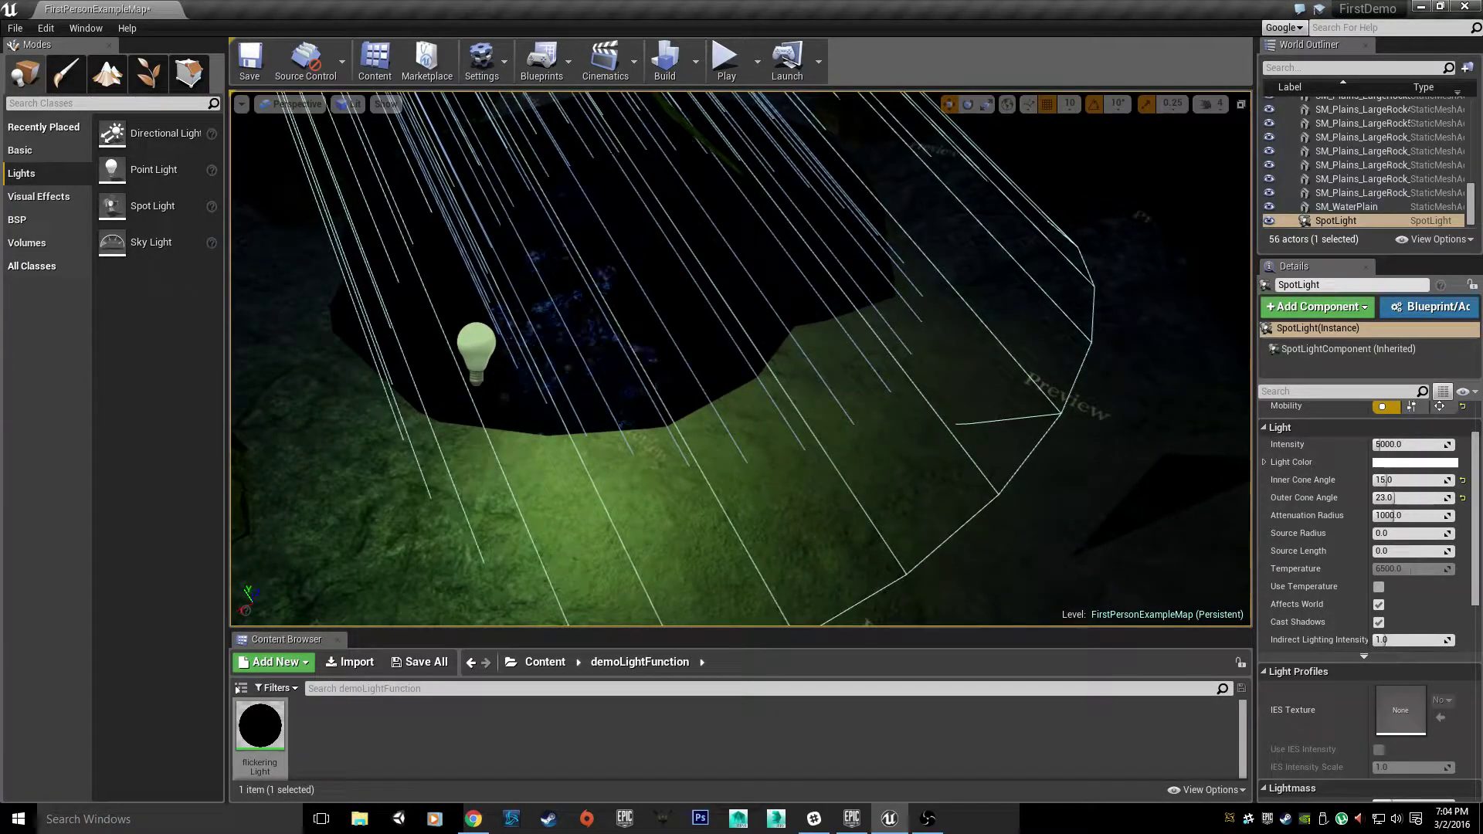
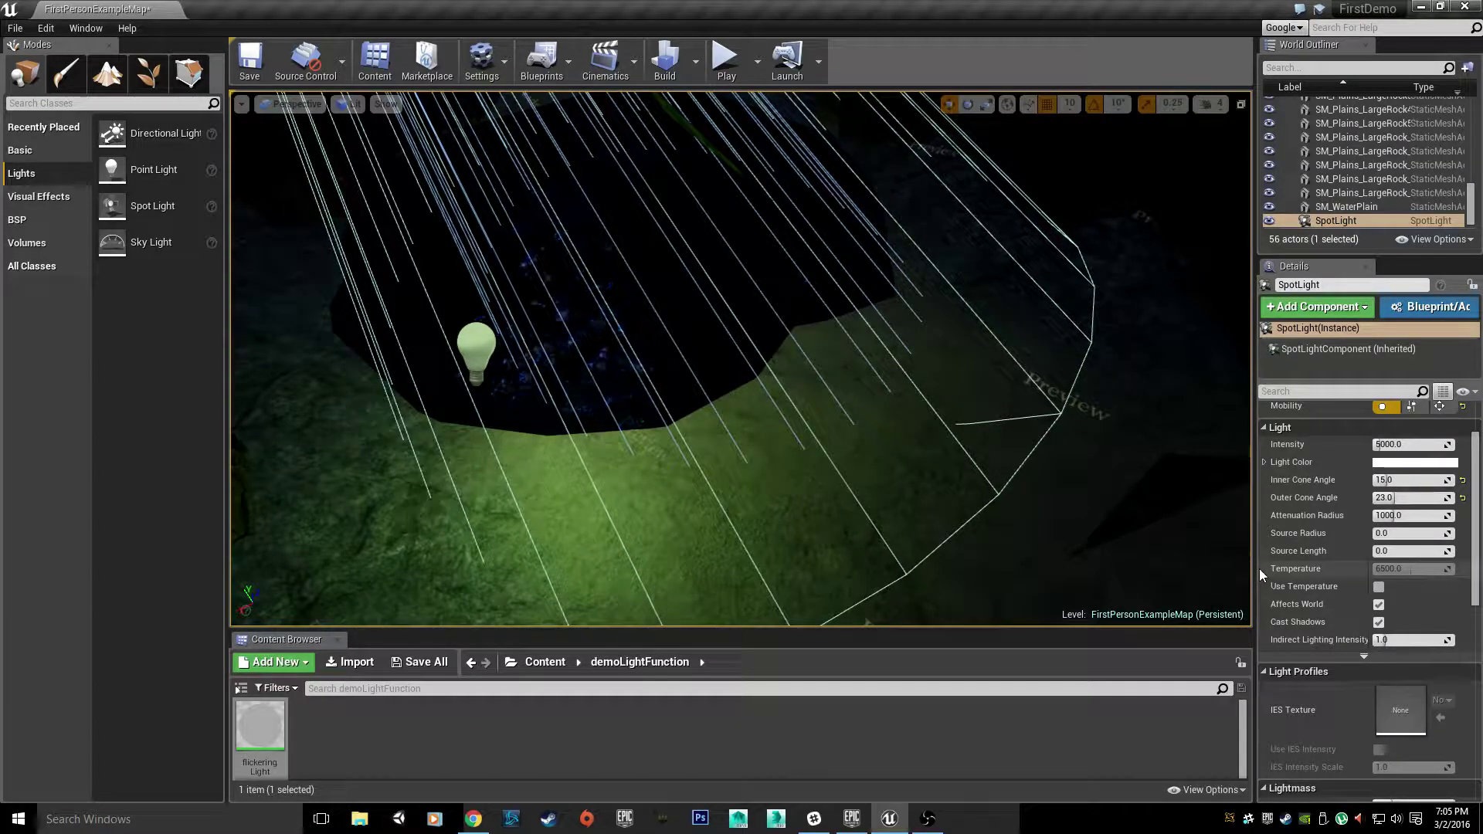
Shift the spot light vertically within the gap between the rocks above the cave
{"action": "right_click_drag", "start_coordinate": [927, 433], "coordinate": [753, 286]}
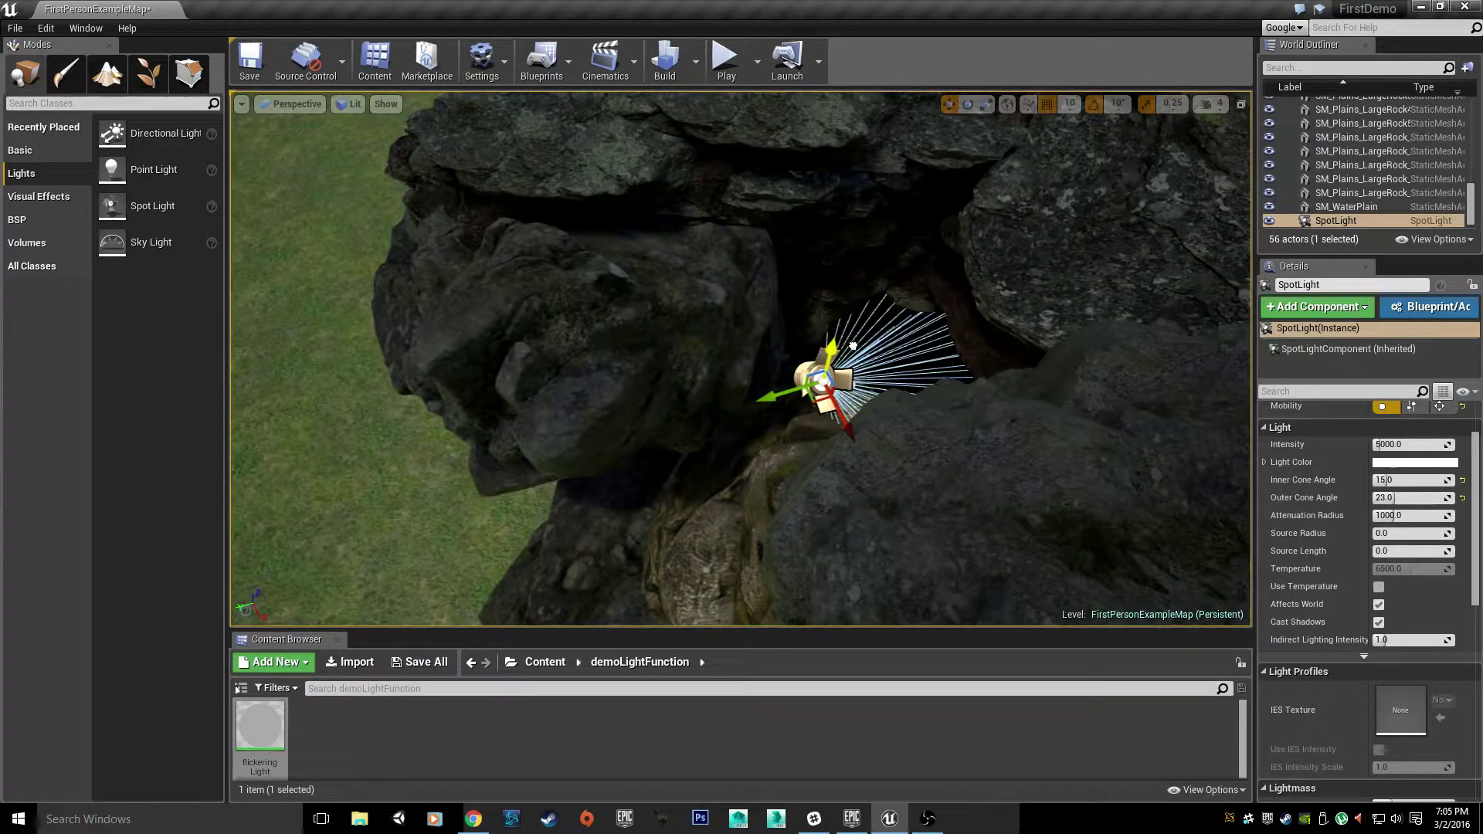
{"action": "right_click_drag", "start_coordinate": [830, 389], "coordinate": [819, 348]}
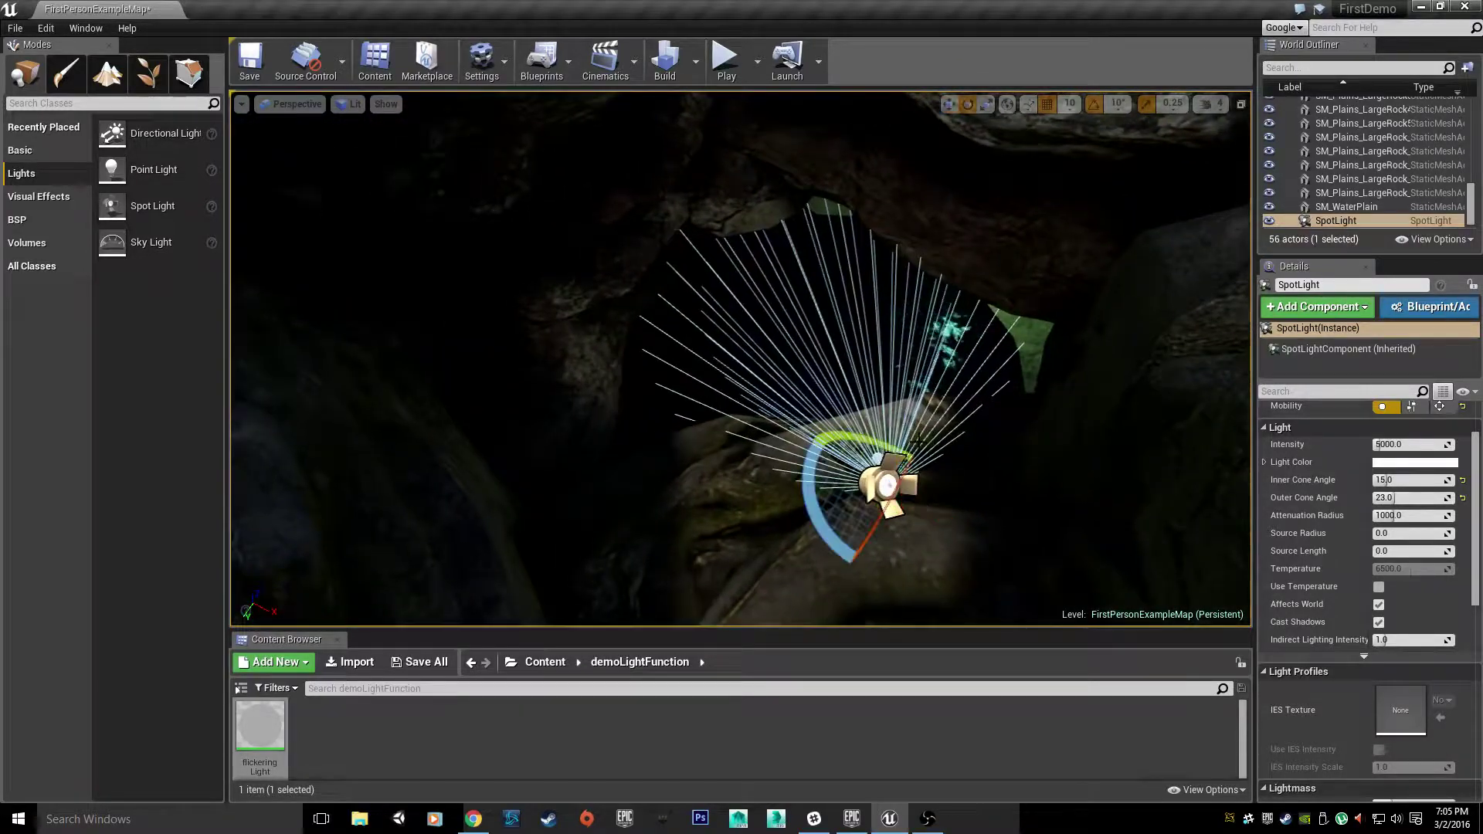
{"action": "right_click_drag", "start_coordinate": [881, 548], "coordinate": [834, 479]}
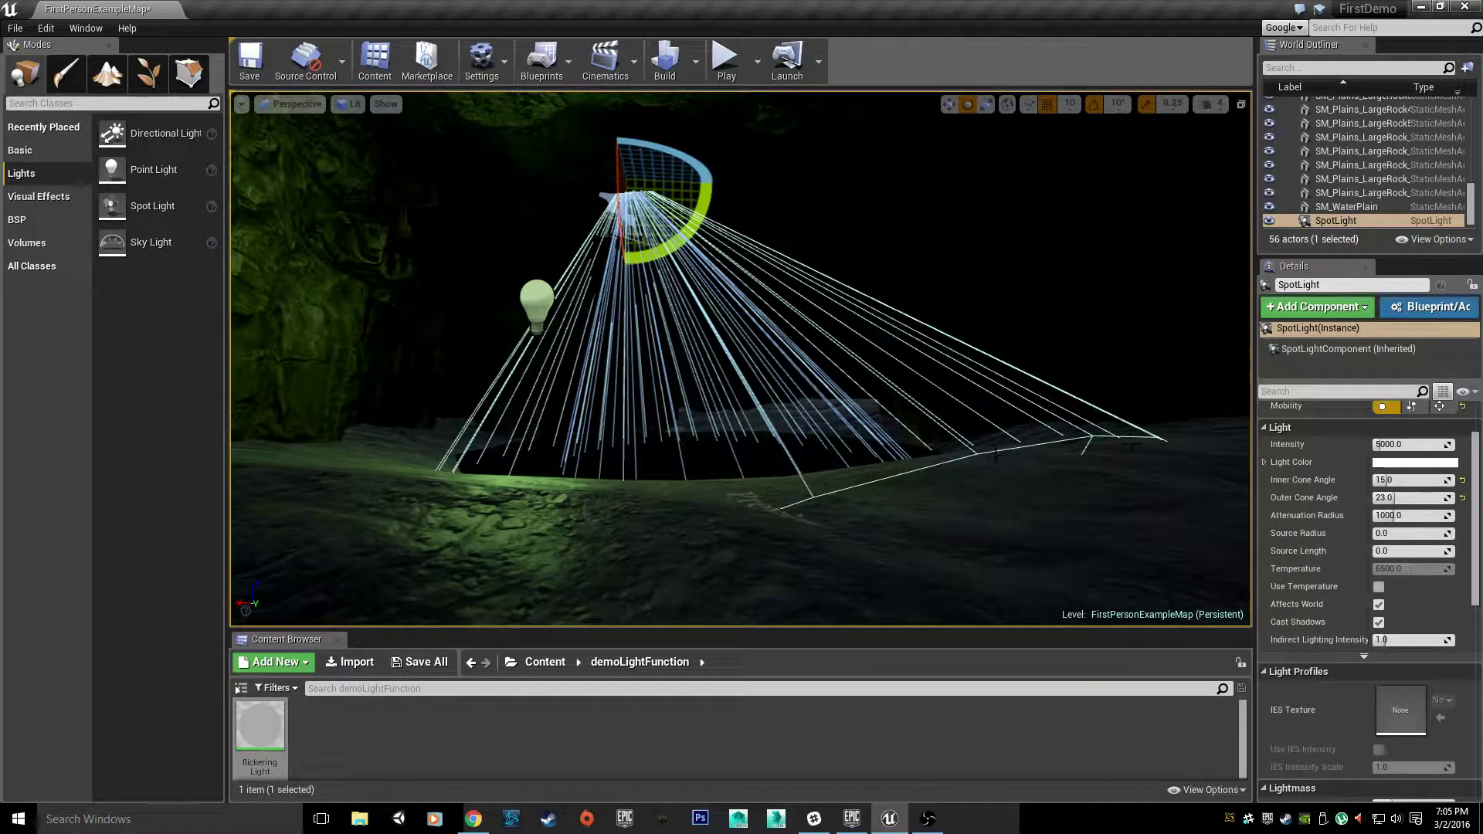
{"action": "right_click_drag", "start_coordinate": [835, 479], "coordinate": [812, 510]}
{"action": "key", "text": "w"}
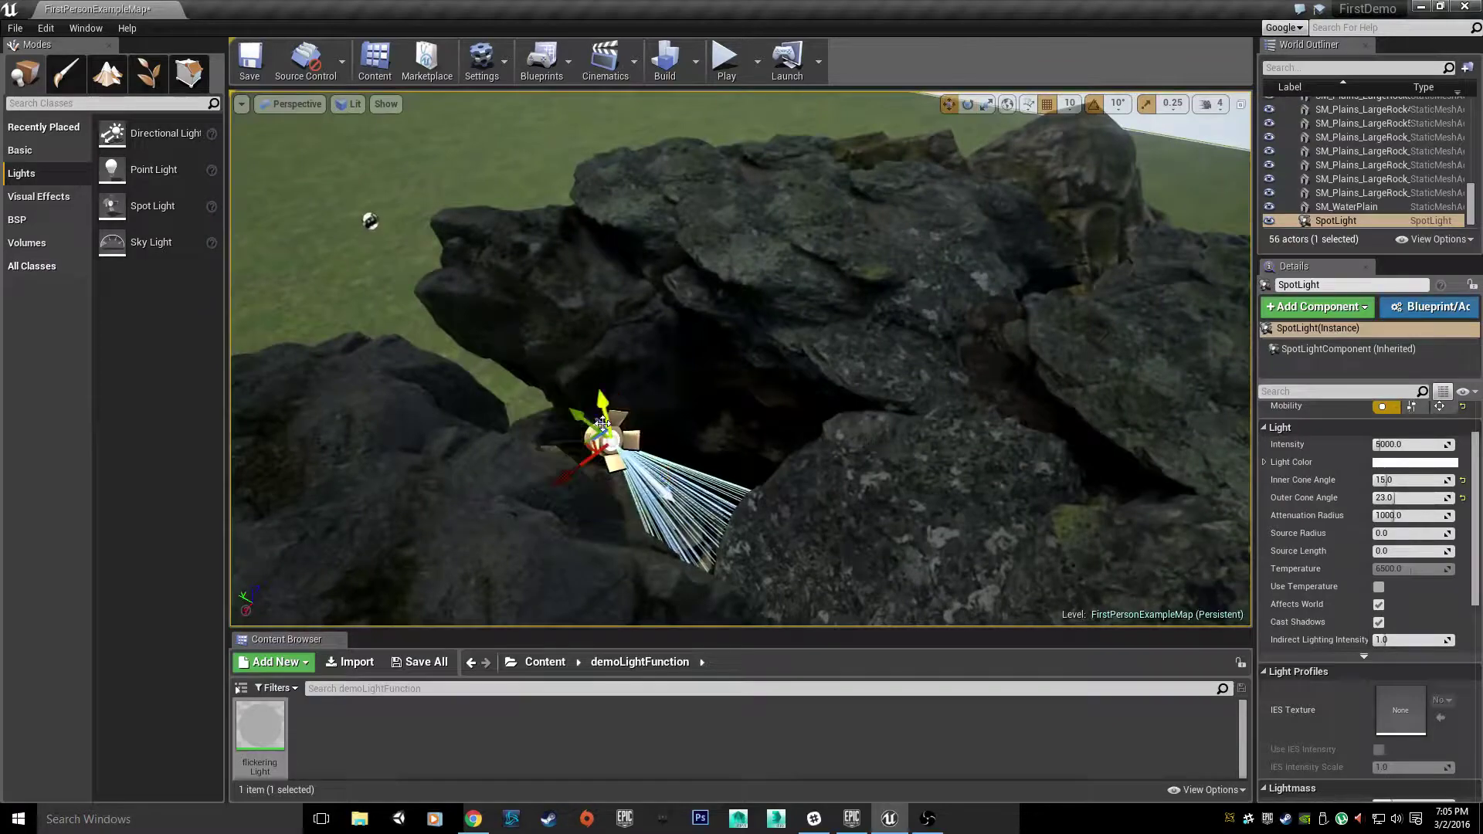
{"action": "left_click_drag", "start_coordinate": [602, 397], "coordinate": [638, 473]}
Delete the green point light over the cave pool so that only the spot light illuminates it
{"action": "right_click_drag", "start_coordinate": [637, 473], "coordinate": [571, 491]}
{"action": "key", "text": "w"}
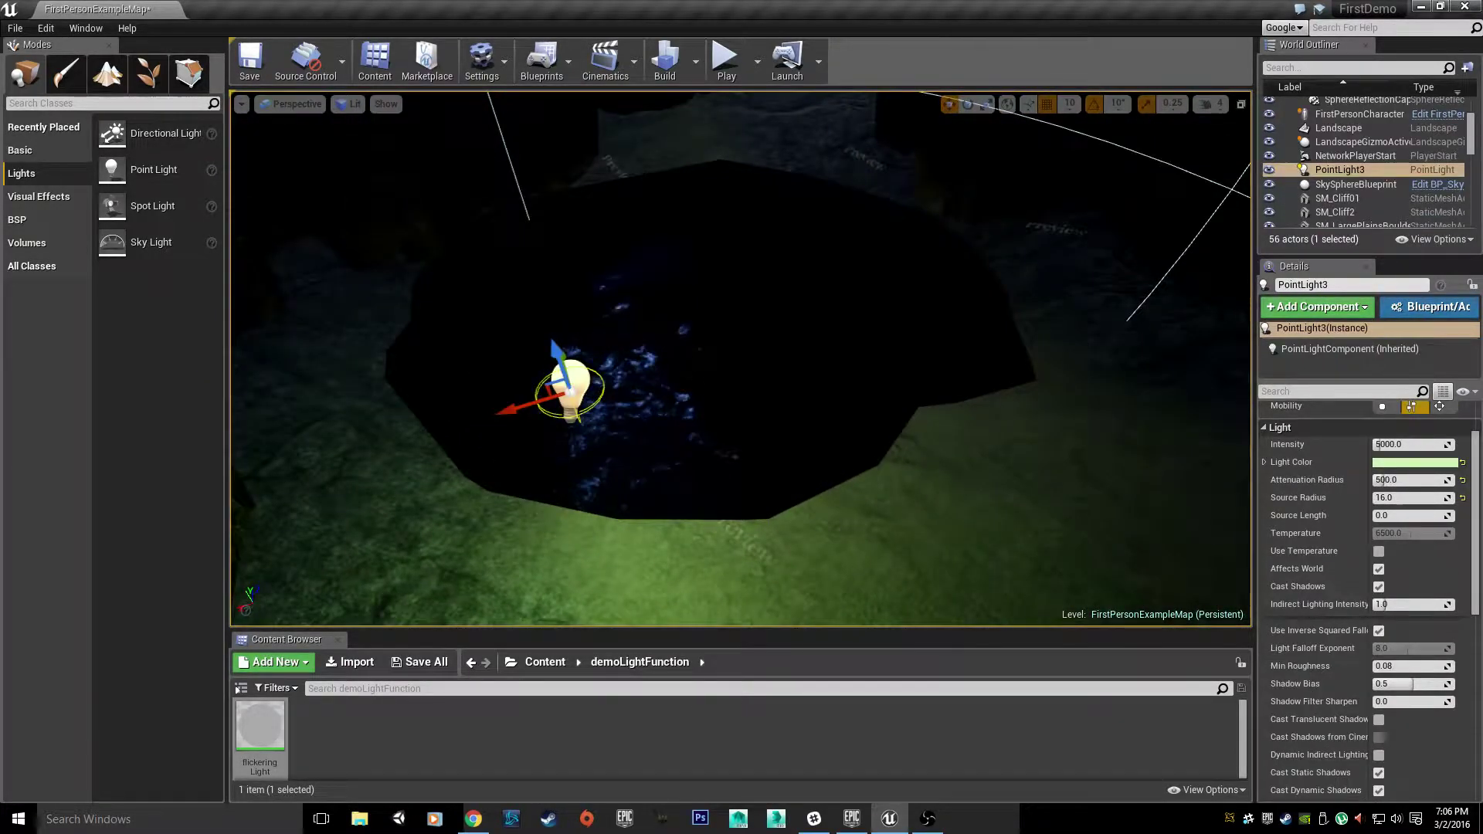
{"action": "key", "text": "Delete"}
{"action": "right_click_drag", "start_coordinate": [572, 490], "coordinate": [618, 413]}
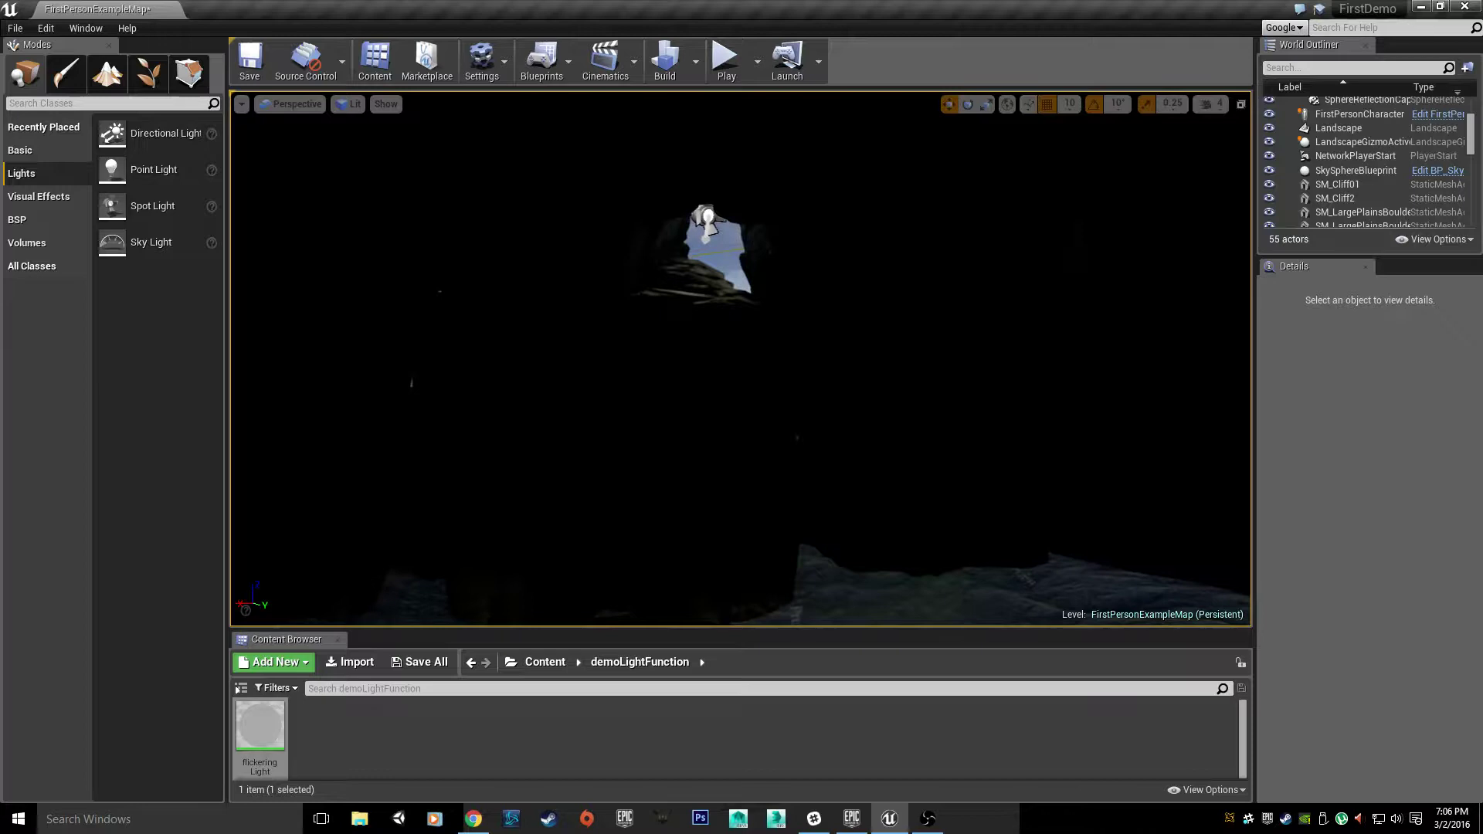
Select the spot light at the cave opening and set its intensity to 8000
{"action": "left_click", "coordinate": [707, 218]}
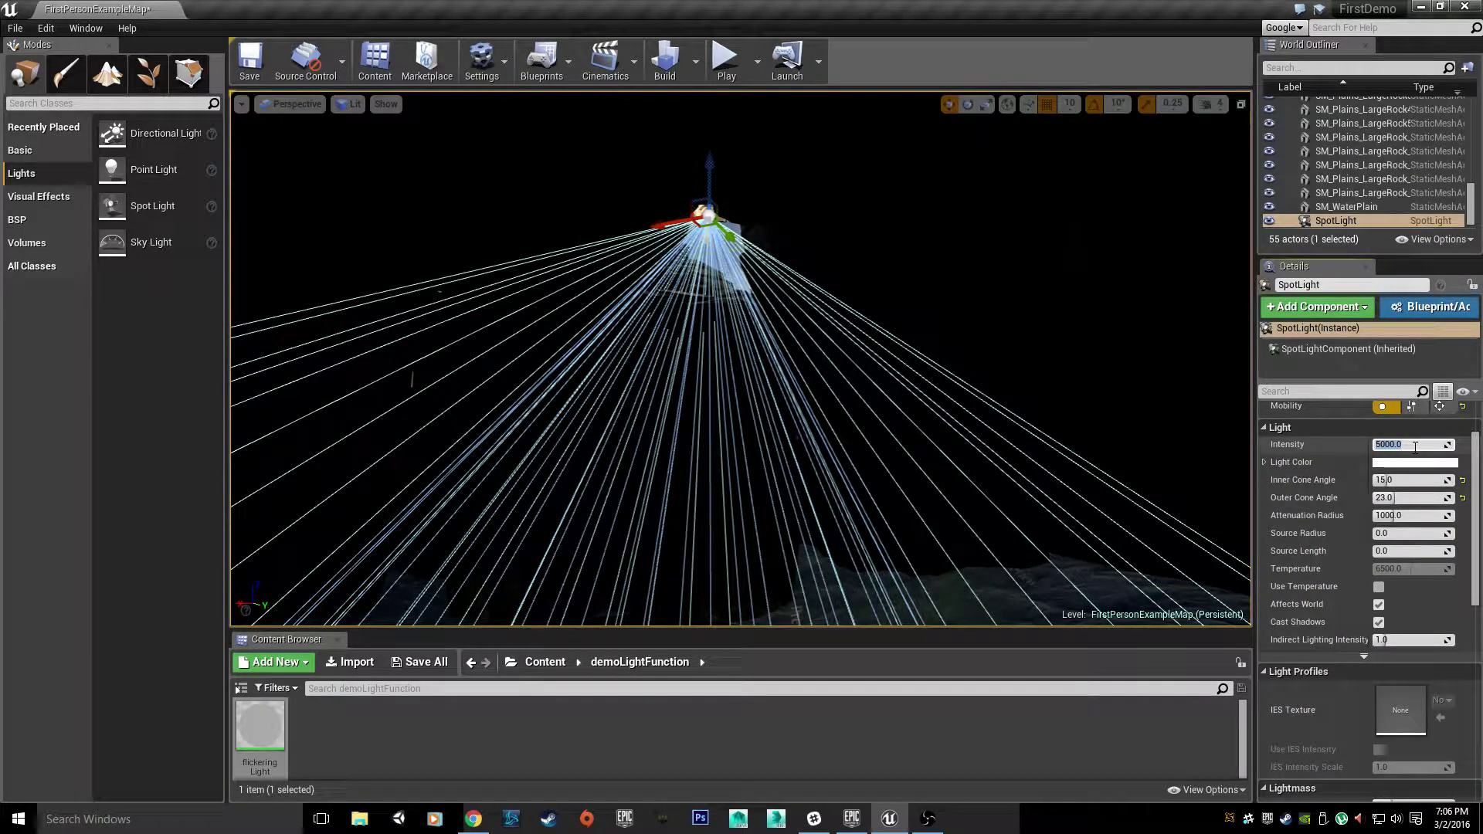
{"action": "type", "text": "800"}
{"action": "key", "text": "Return"}
{"action": "right_click_drag", "start_coordinate": [1097, 432], "coordinate": [1078, 576]}
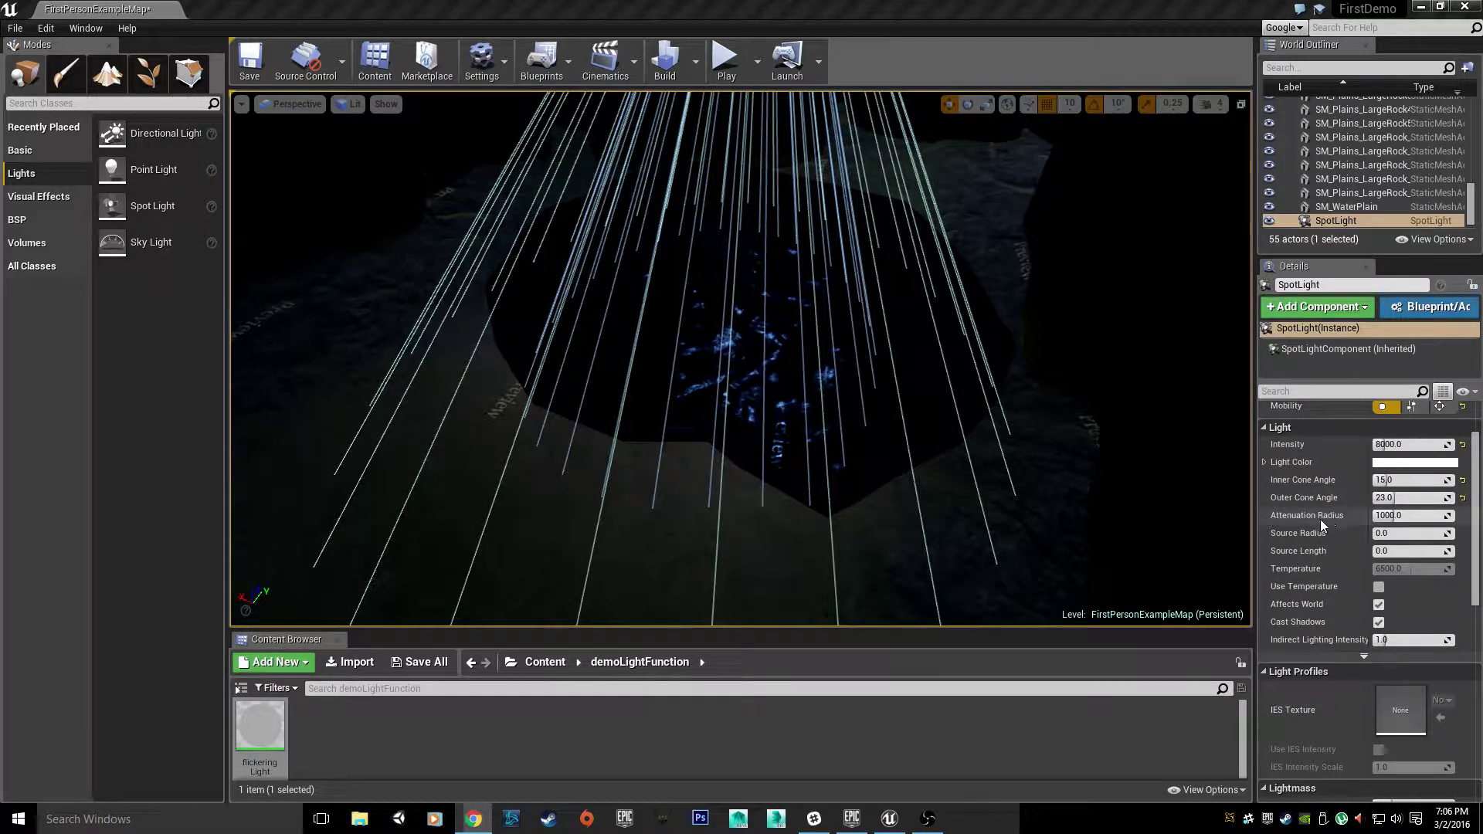
Set the spot light's attenuation radius to 3500 and check its reach across the cave floor
{"action": "left_click_drag", "start_coordinate": [1390, 515], "coordinate": [1410, 515]}
{"action": "left_click", "coordinate": [1391, 515]}
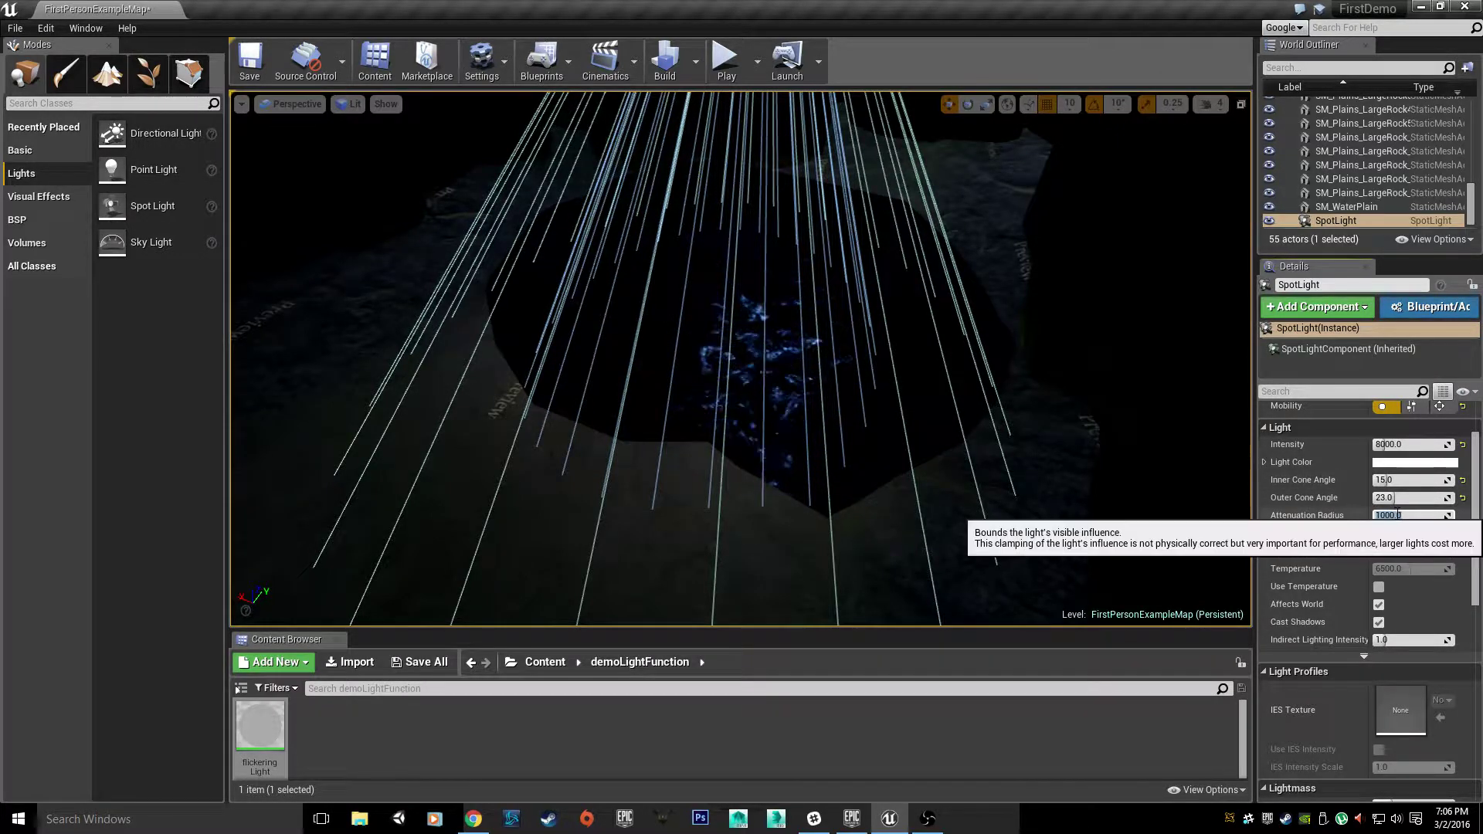
{"action": "left_click_drag", "start_coordinate": [1394, 513], "coordinate": [1412, 513]}
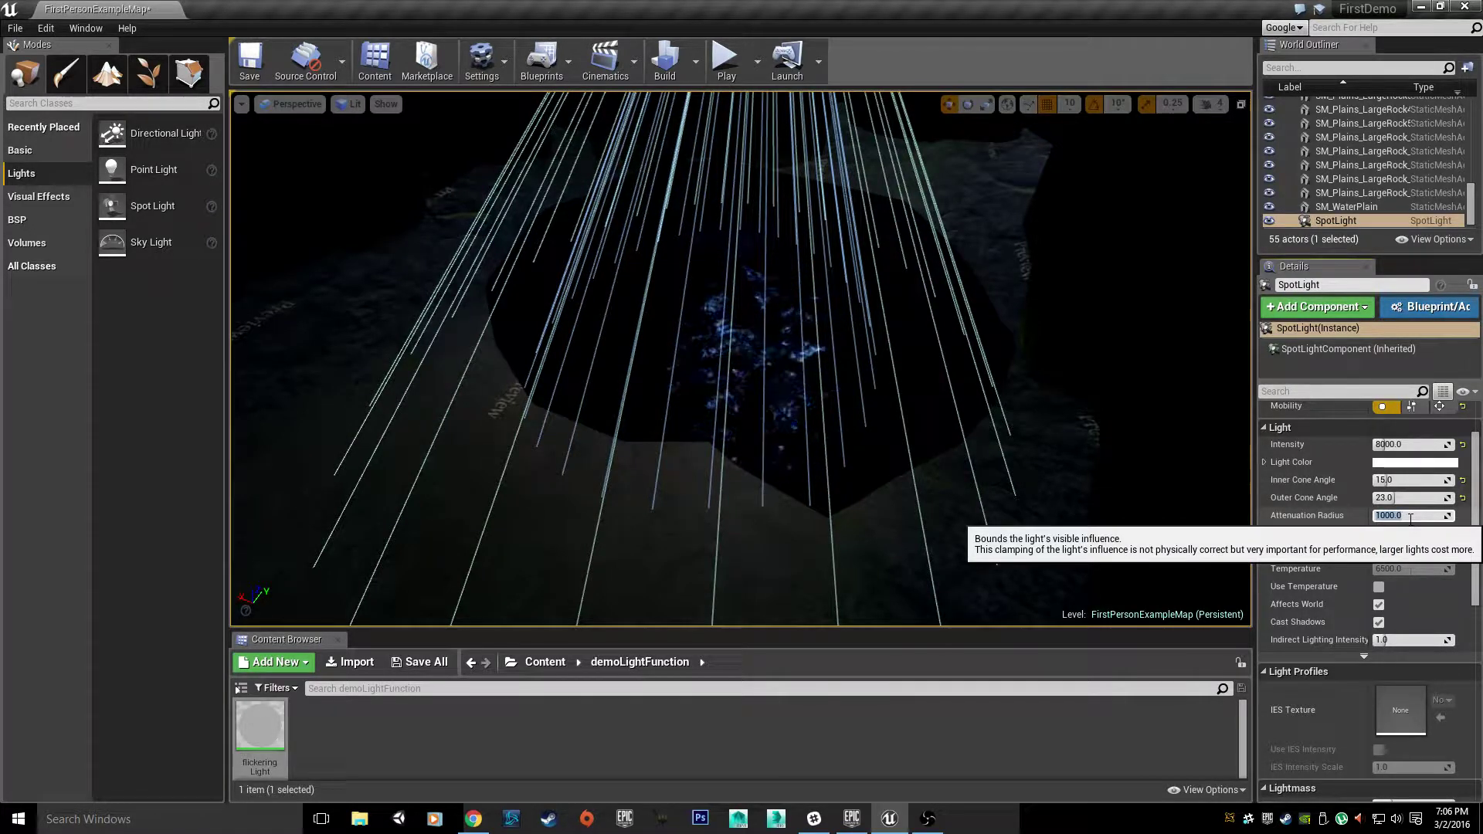
{"action": "key", "text": "Return"}
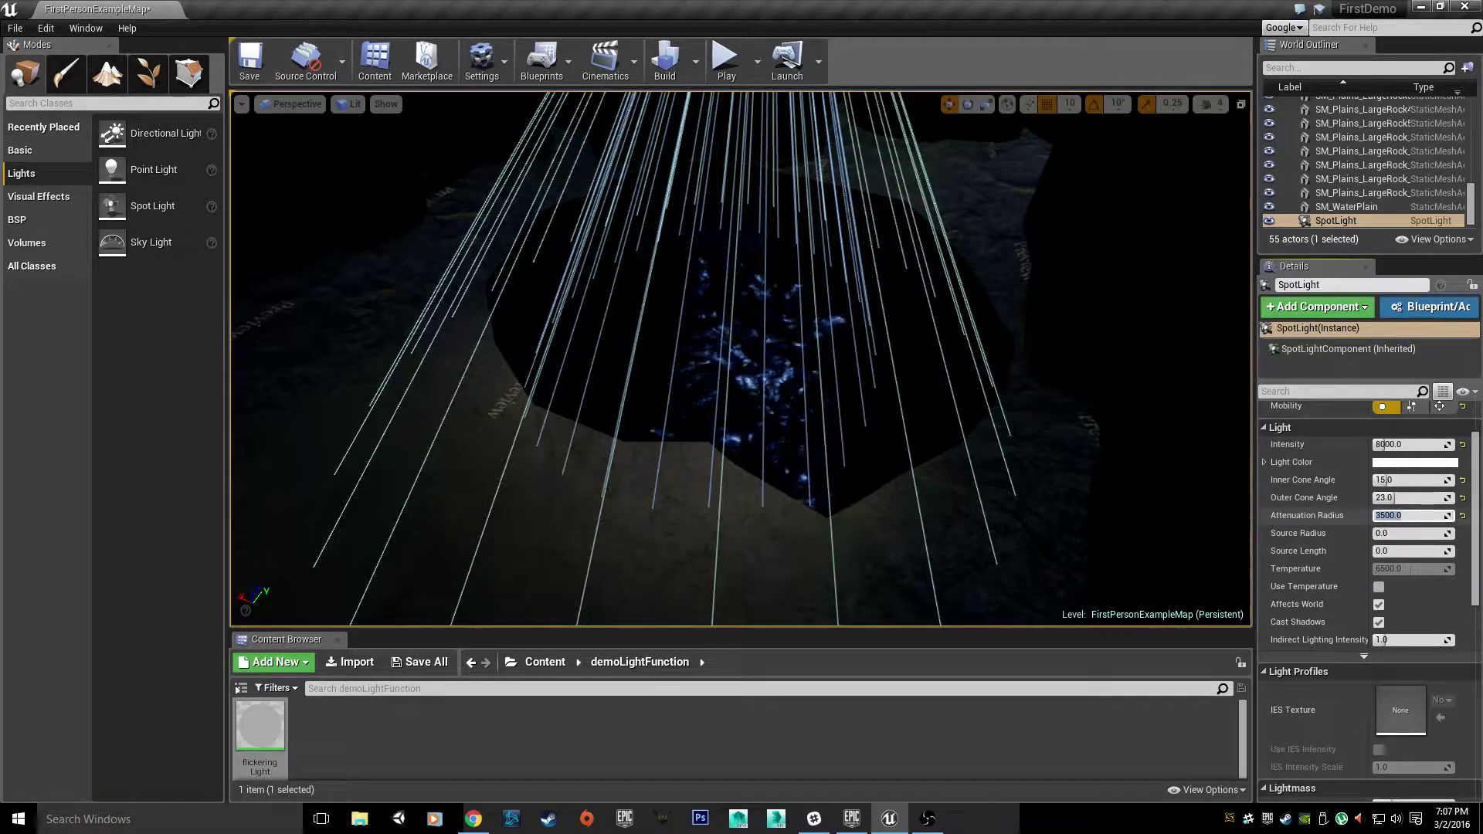
{"action": "right_click_drag", "start_coordinate": [742, 359], "coordinate": [742, 231]}
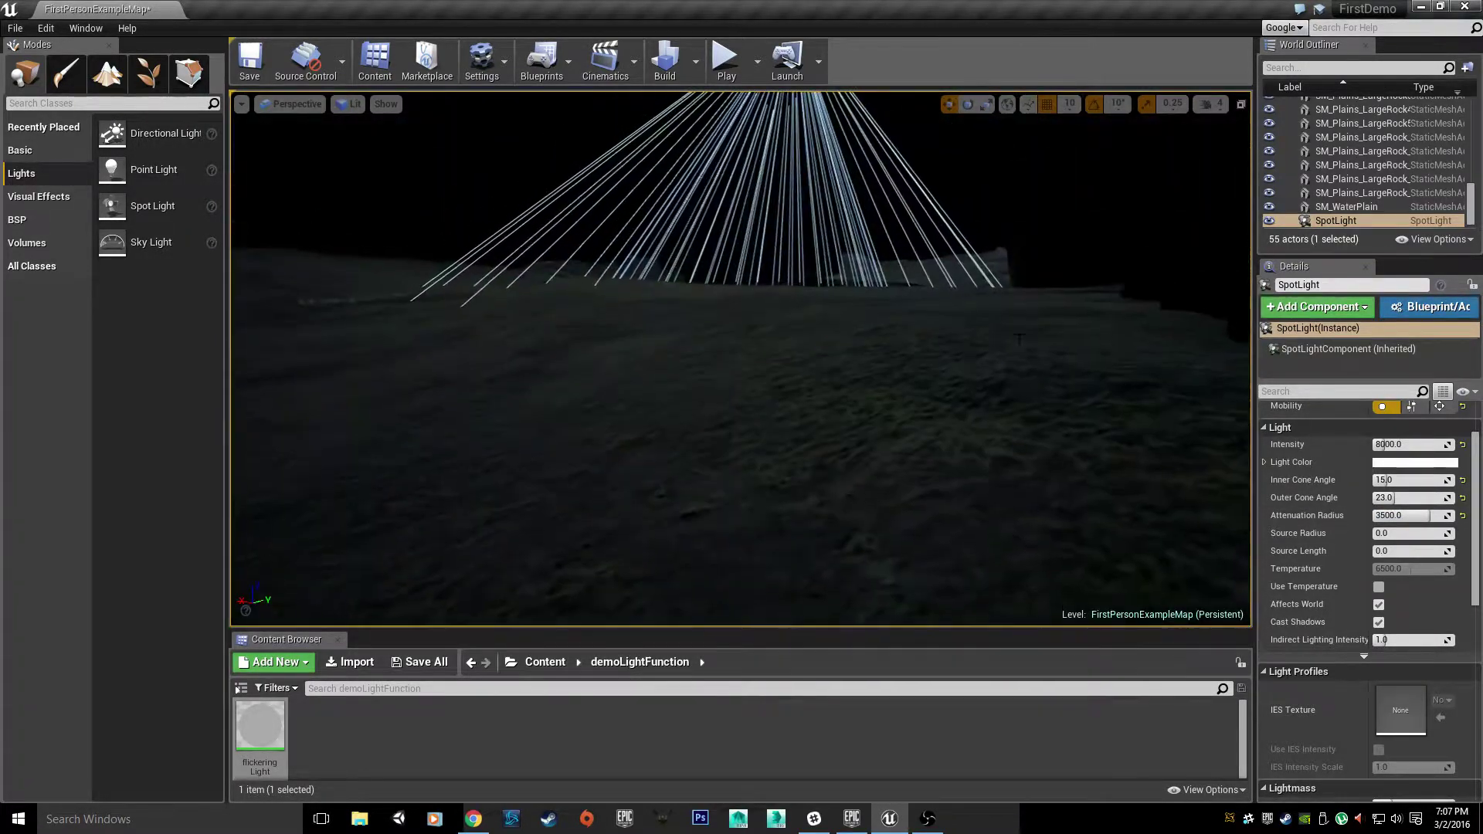
Set the spot light's attenuation radius to 2000 and its source radius to 50
{"action": "left_click", "coordinate": [1410, 516]}
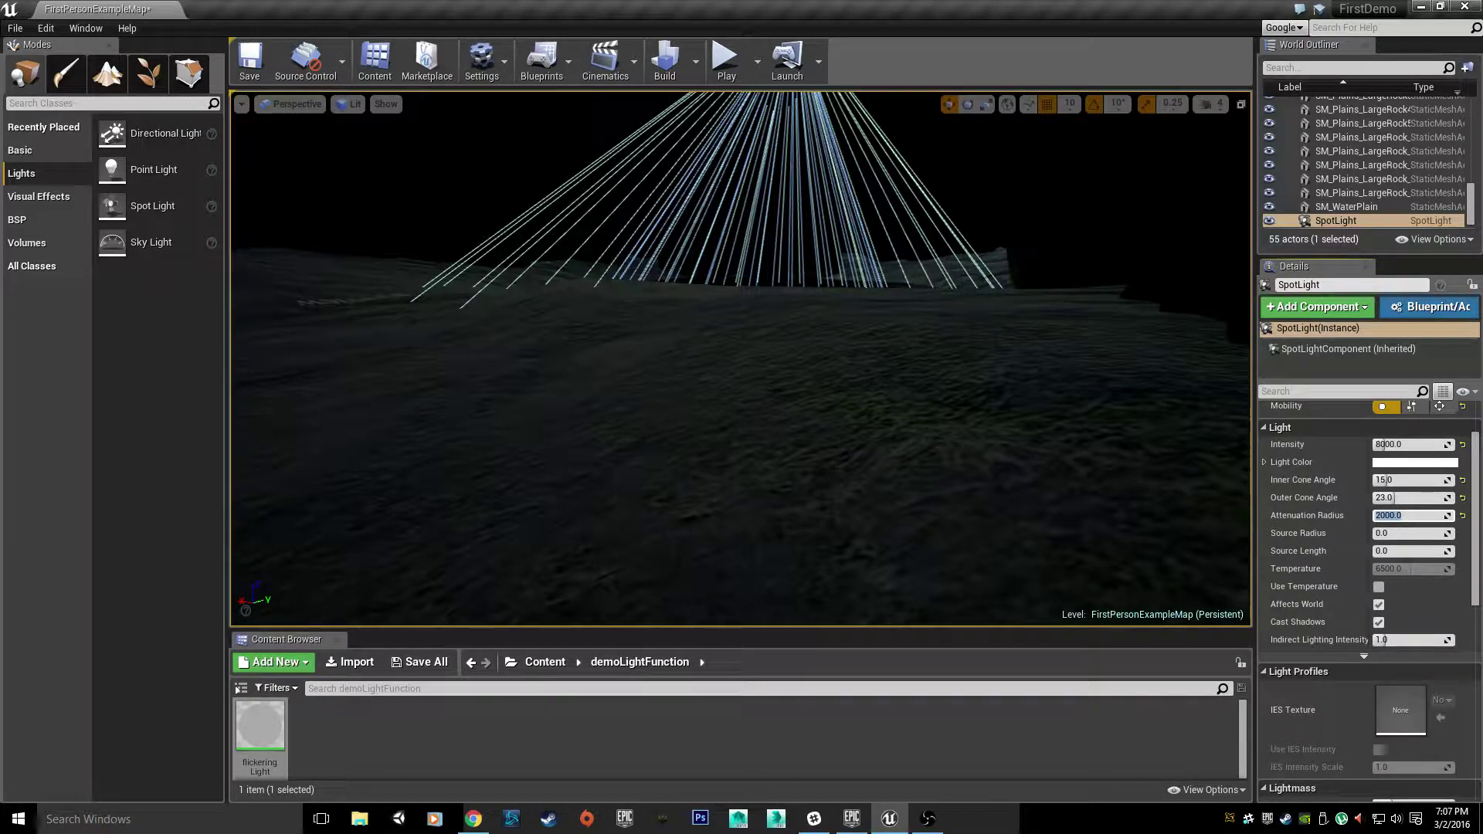
{"action": "left_click", "coordinate": [1397, 535]}
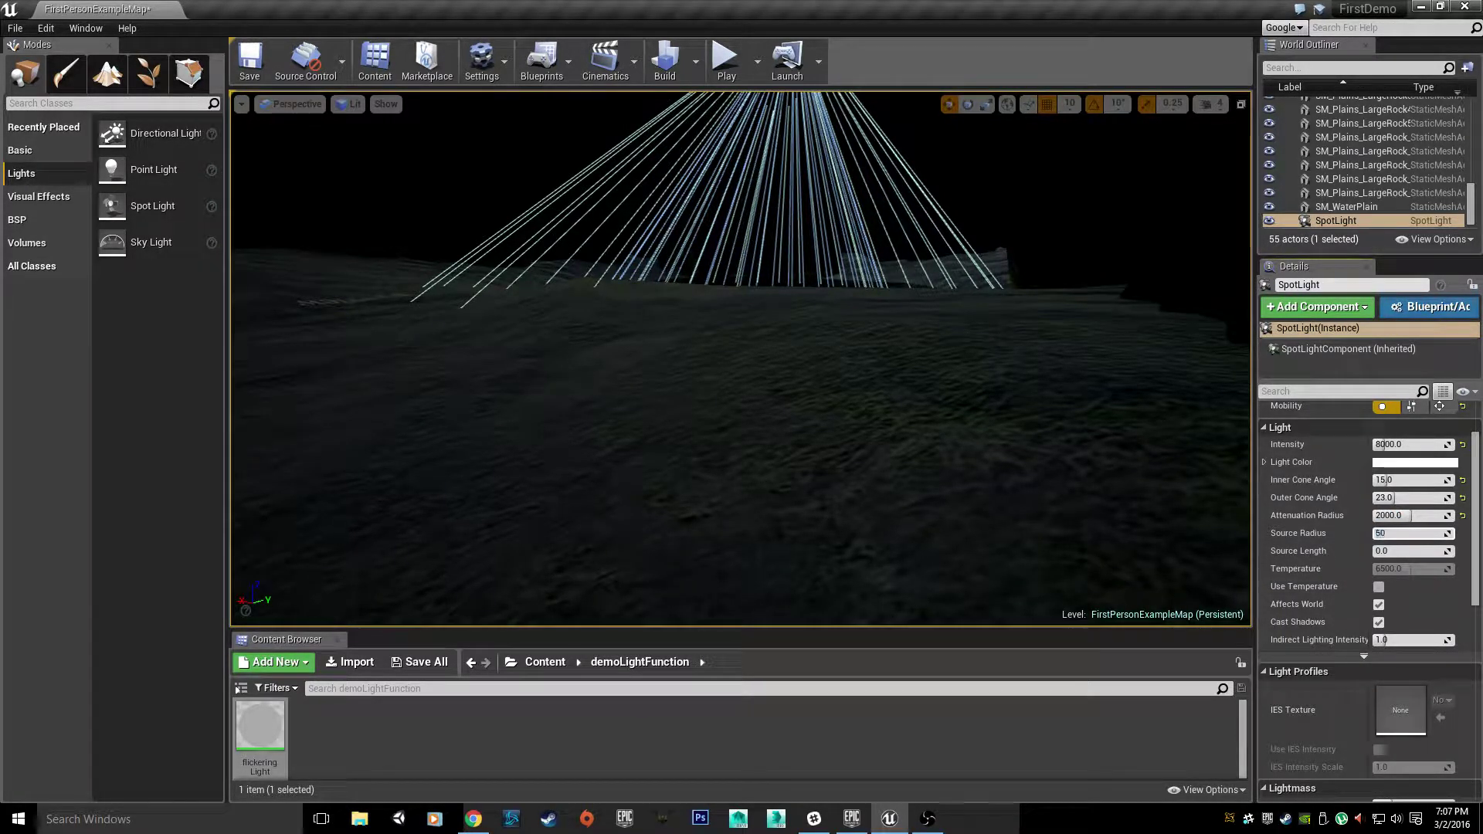
Raise the spot light in the rock opening and check how it lights the cave pool
{"action": "right_click_drag", "start_coordinate": [742, 359], "coordinate": [867, 274]}
{"action": "key", "text": "w"}
{"action": "right_click_drag", "start_coordinate": [995, 283], "coordinate": [1120, 401]}
{"action": "key", "text": "s"}
{"action": "key", "text": "a"}
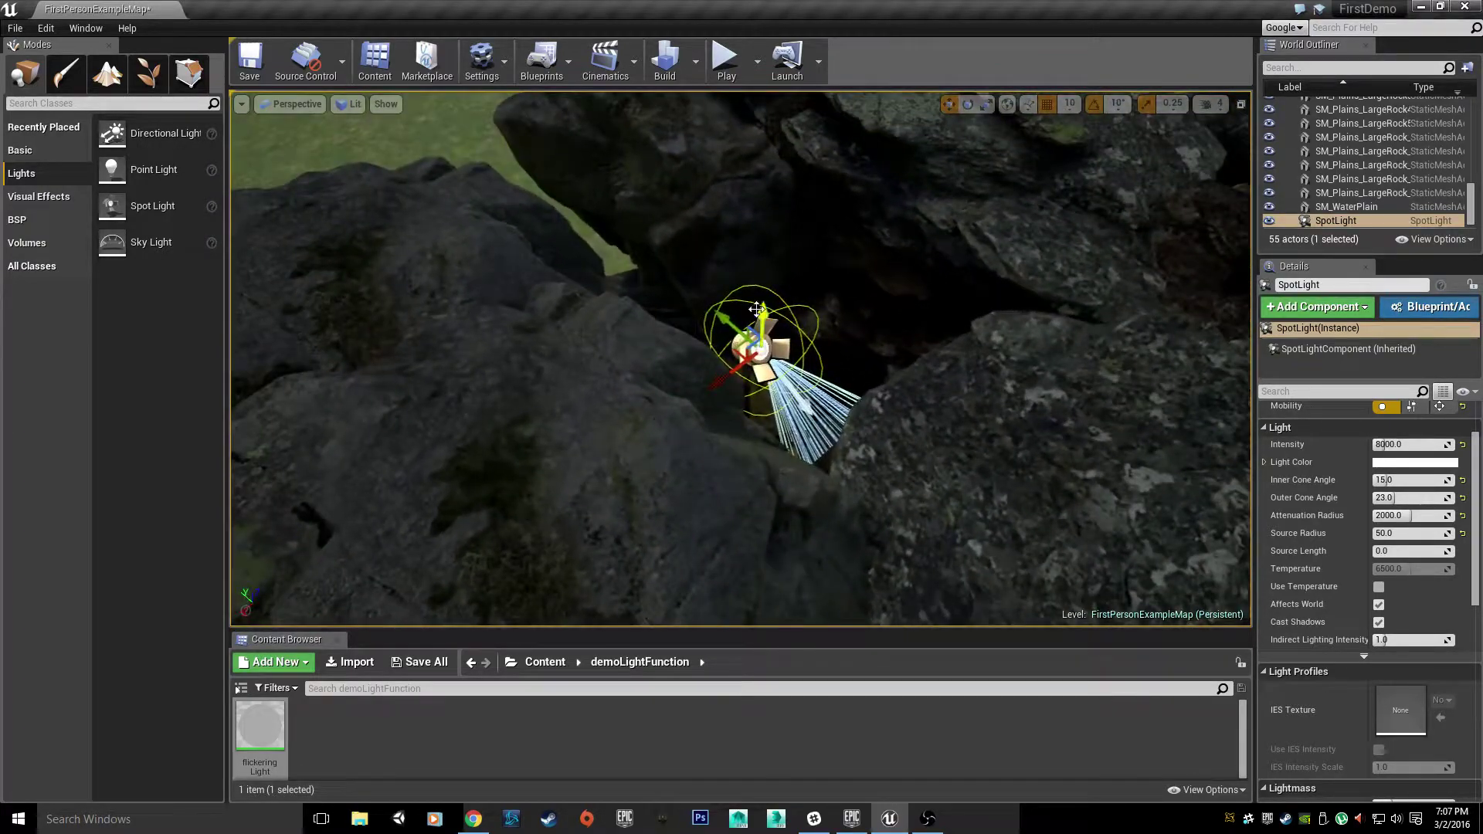
{"action": "left_click_drag", "start_coordinate": [756, 309], "coordinate": [612, 217]}
{"action": "key", "text": "w"}
{"action": "right_click_drag", "start_coordinate": [612, 217], "coordinate": [647, 251]}
{"action": "key", "text": "s"}
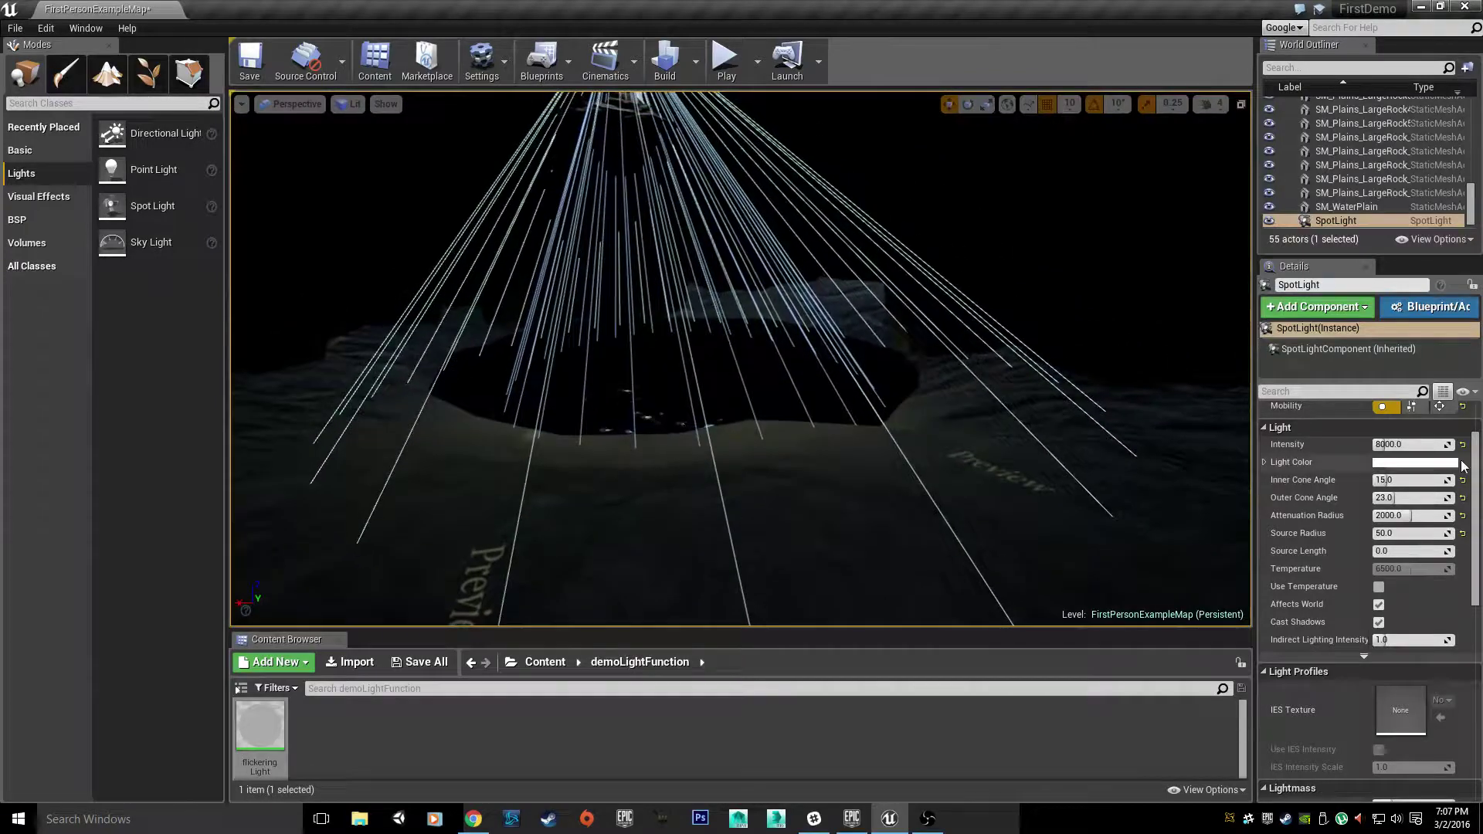
Increase the spot light's intensity to 10000
{"action": "left_click", "coordinate": [1411, 444]}
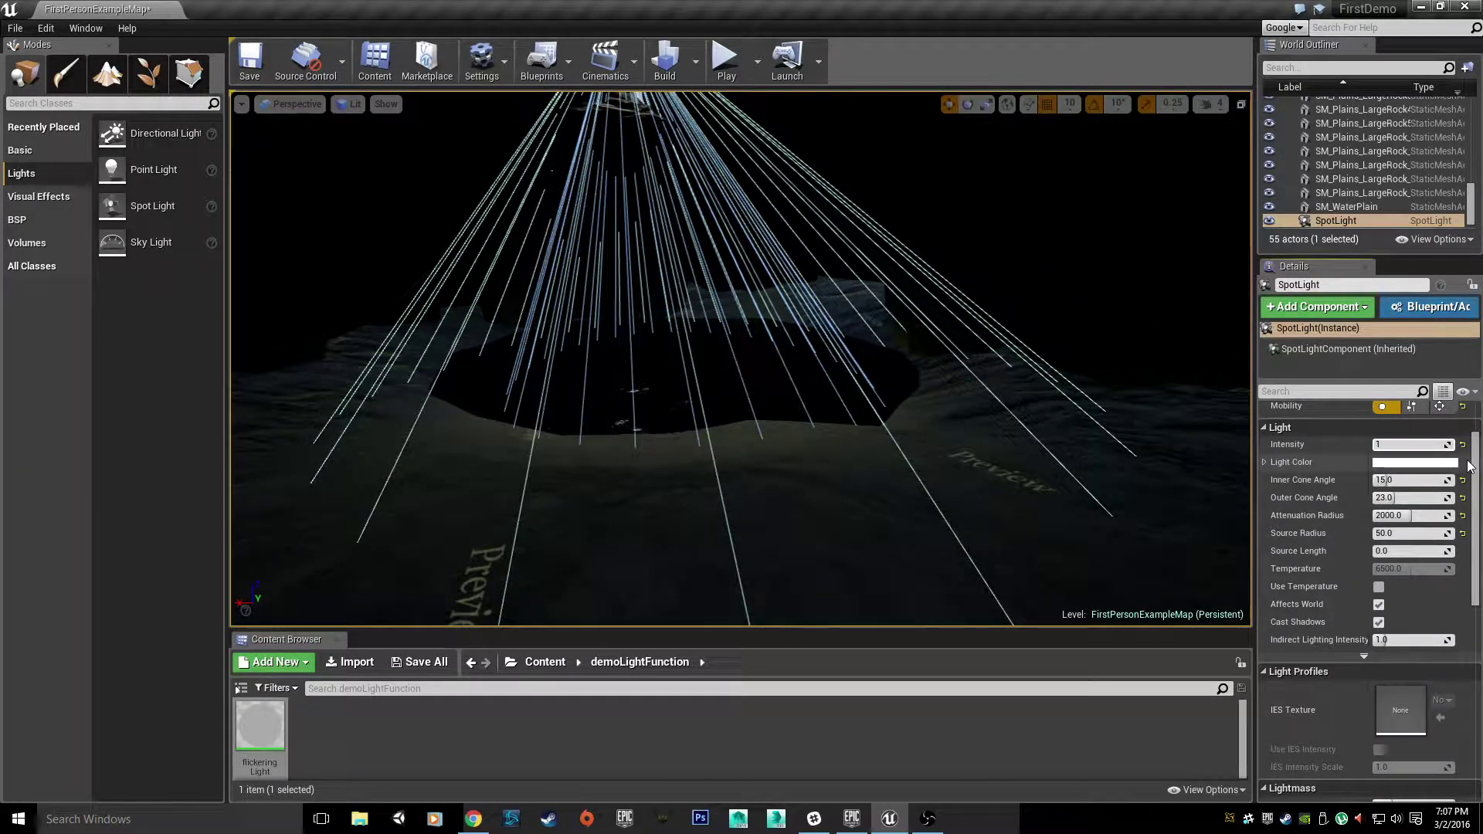
{"action": "type", "text": "10000"}
{"action": "key", "text": "Return"}
Set the spot light's inner cone angle to 25 degrees and its outer cone angle to 45 degrees
{"action": "left_click", "coordinate": [1390, 480]}
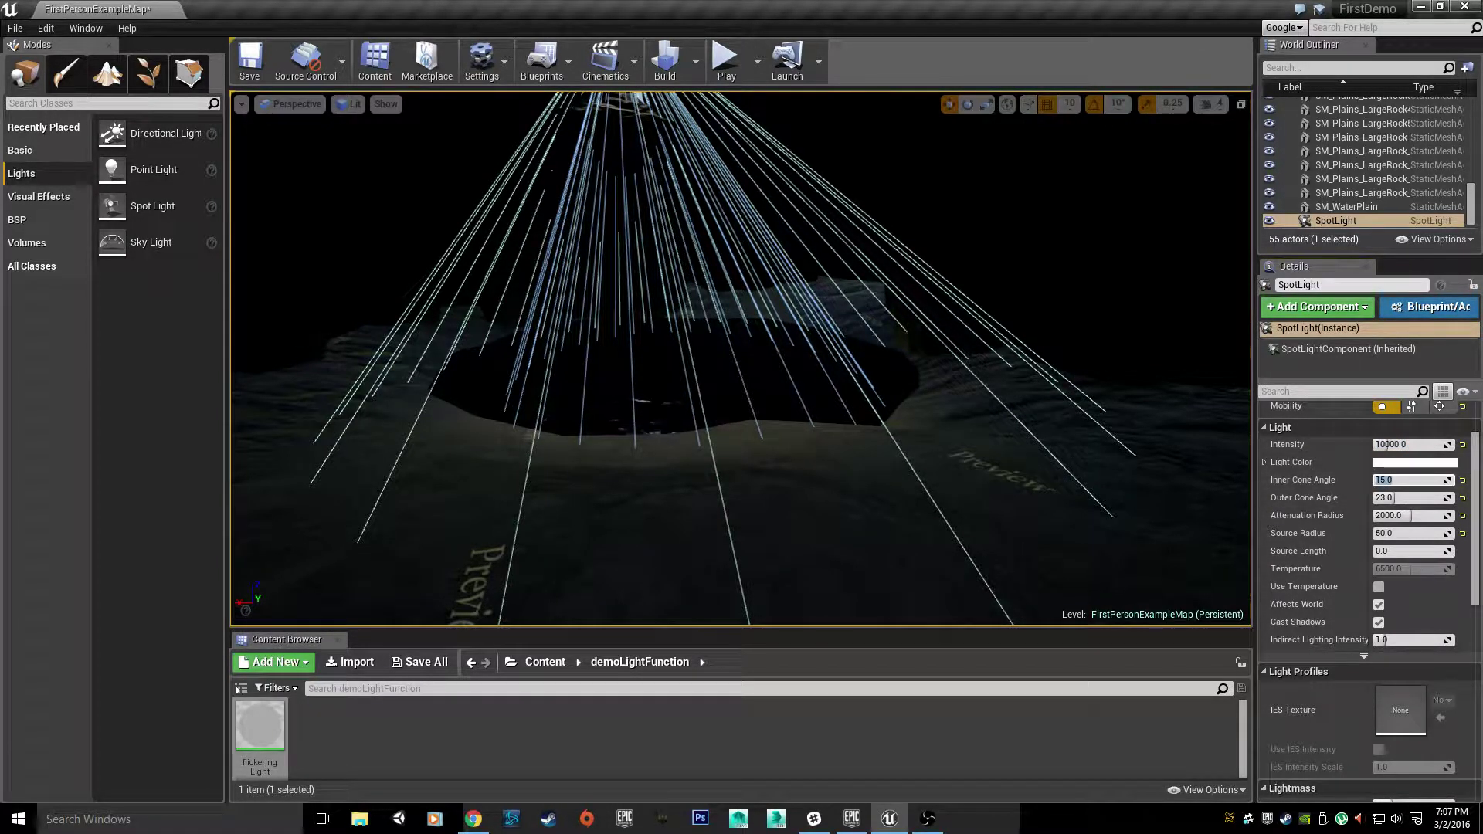
{"action": "type", "text": "25"}
{"action": "key", "text": "Return"}
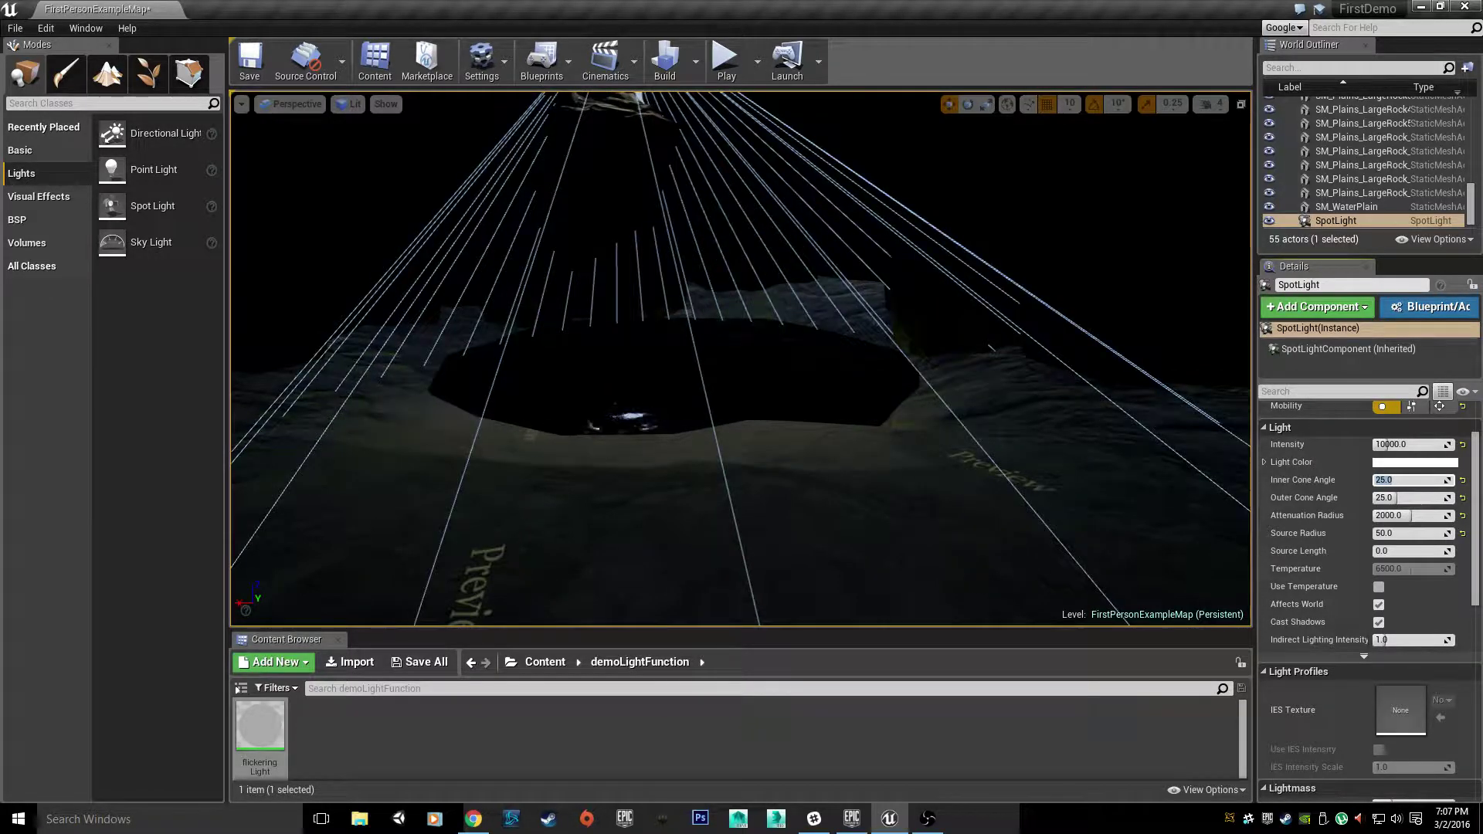
{"action": "left_click", "coordinate": [1384, 500]}
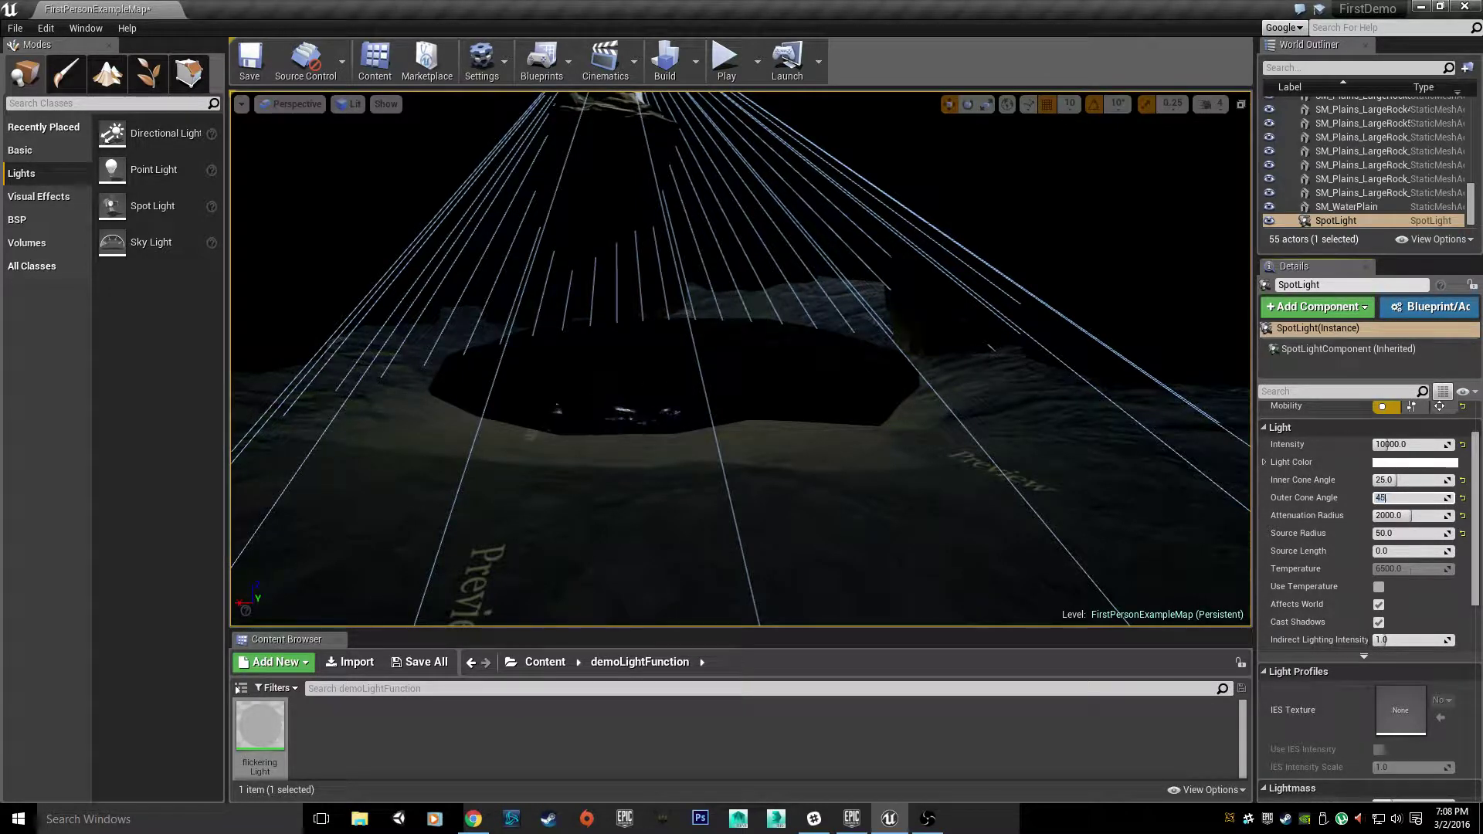
{"action": "type", "text": "45"}
{"action": "key", "text": "Return"}
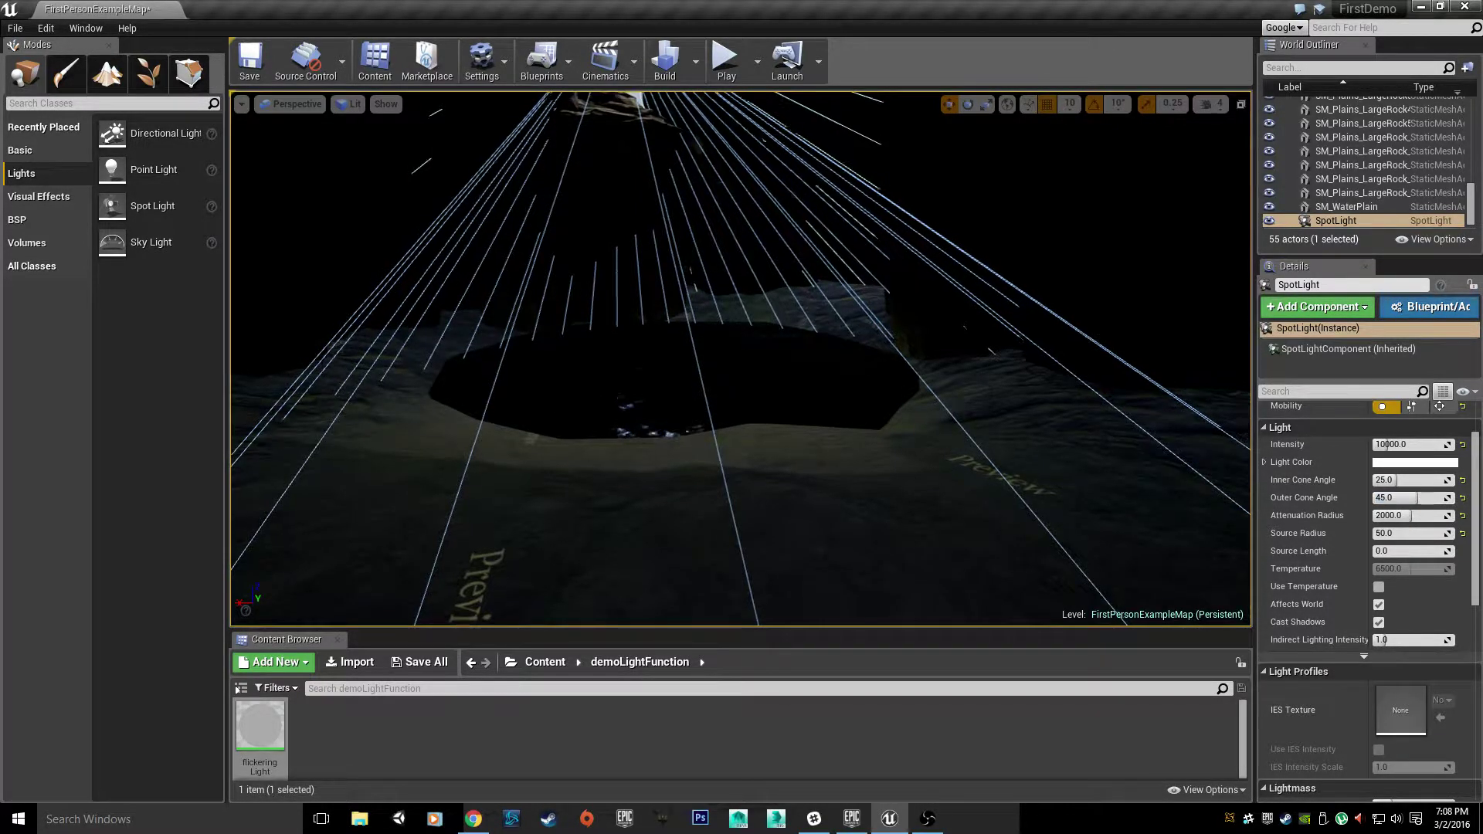
{"action": "right_click_drag", "start_coordinate": [742, 355], "coordinate": [741, 387]}
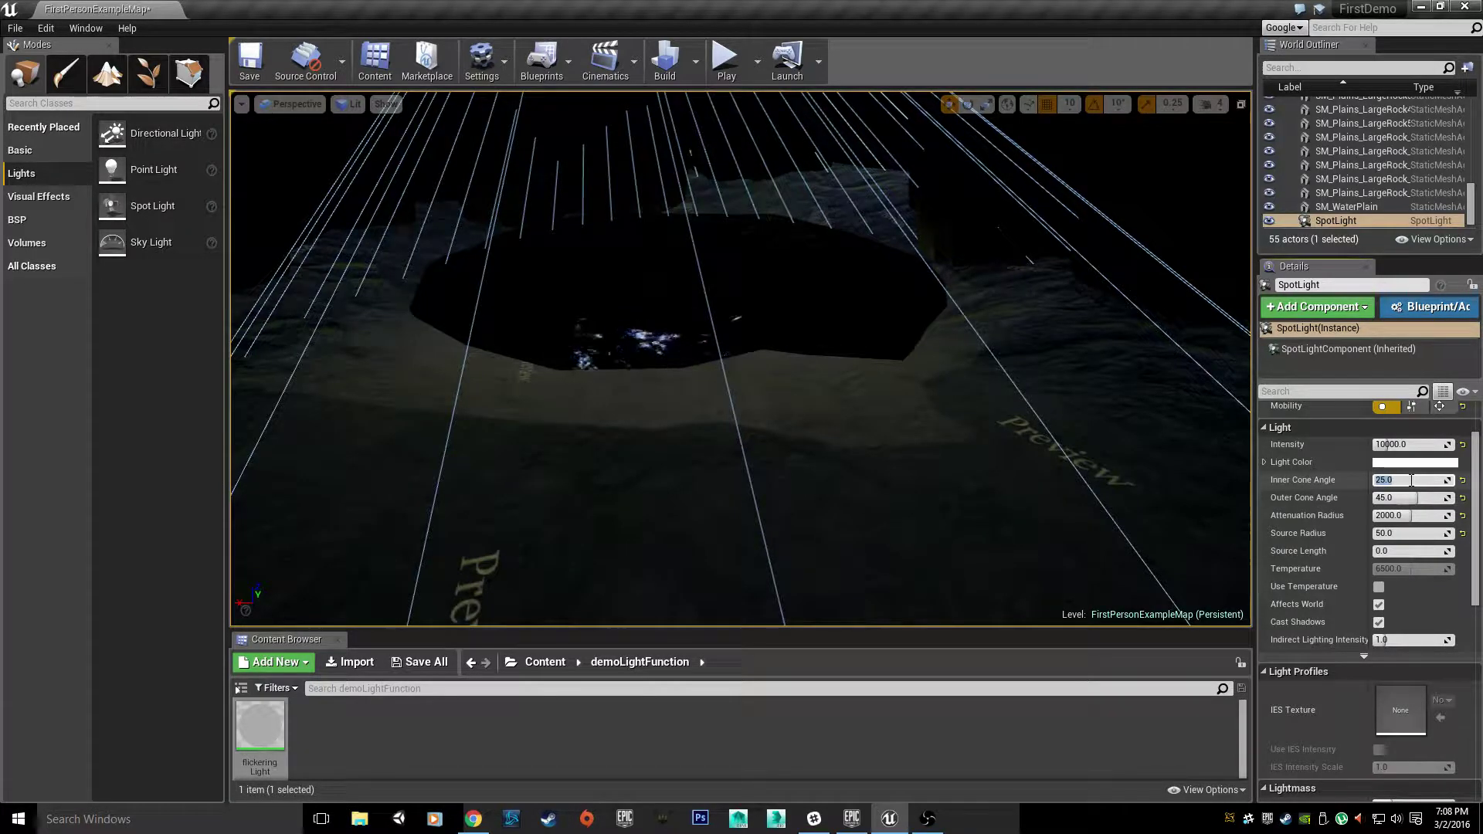
Set the spot light's inner cone angle to 20 degrees and its outer cone angle to 25 degrees
{"action": "key", "text": "Return"}
{"action": "left_click", "coordinate": [1439, 496]}
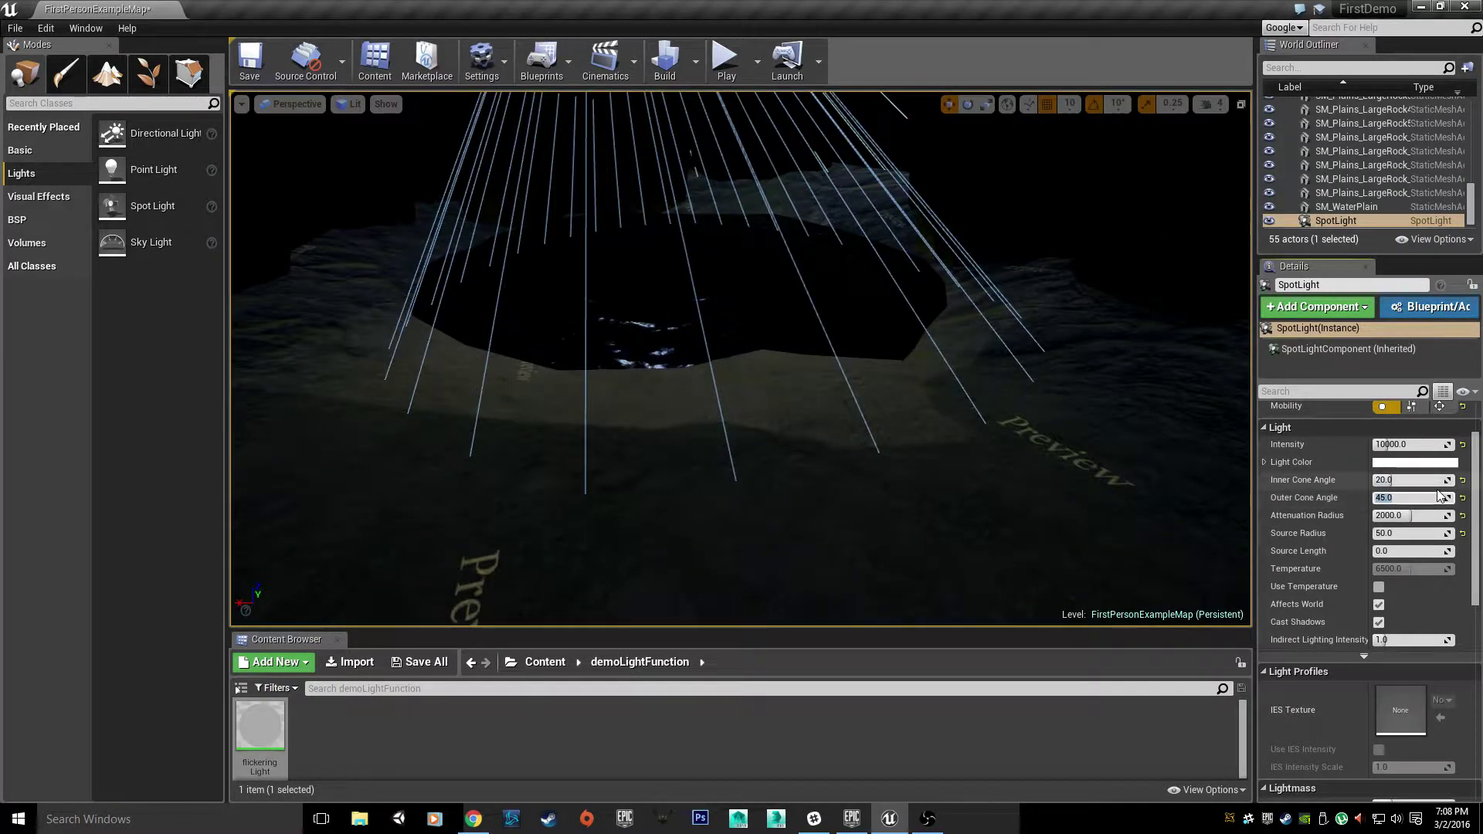
{"action": "key", "text": "Return"}
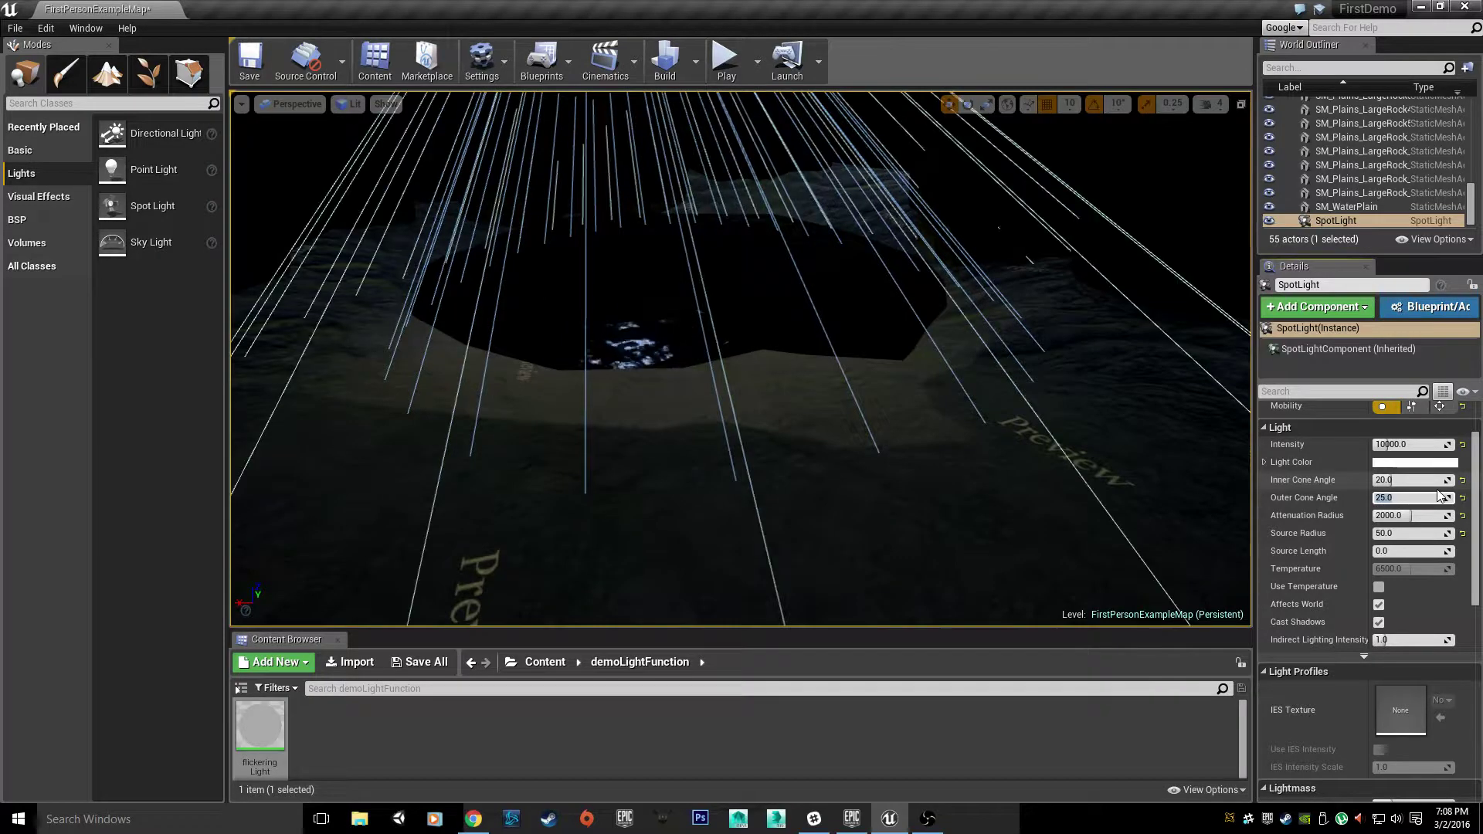
{"action": "right_click_drag", "start_coordinate": [1120, 456], "coordinate": [1066, 443]}
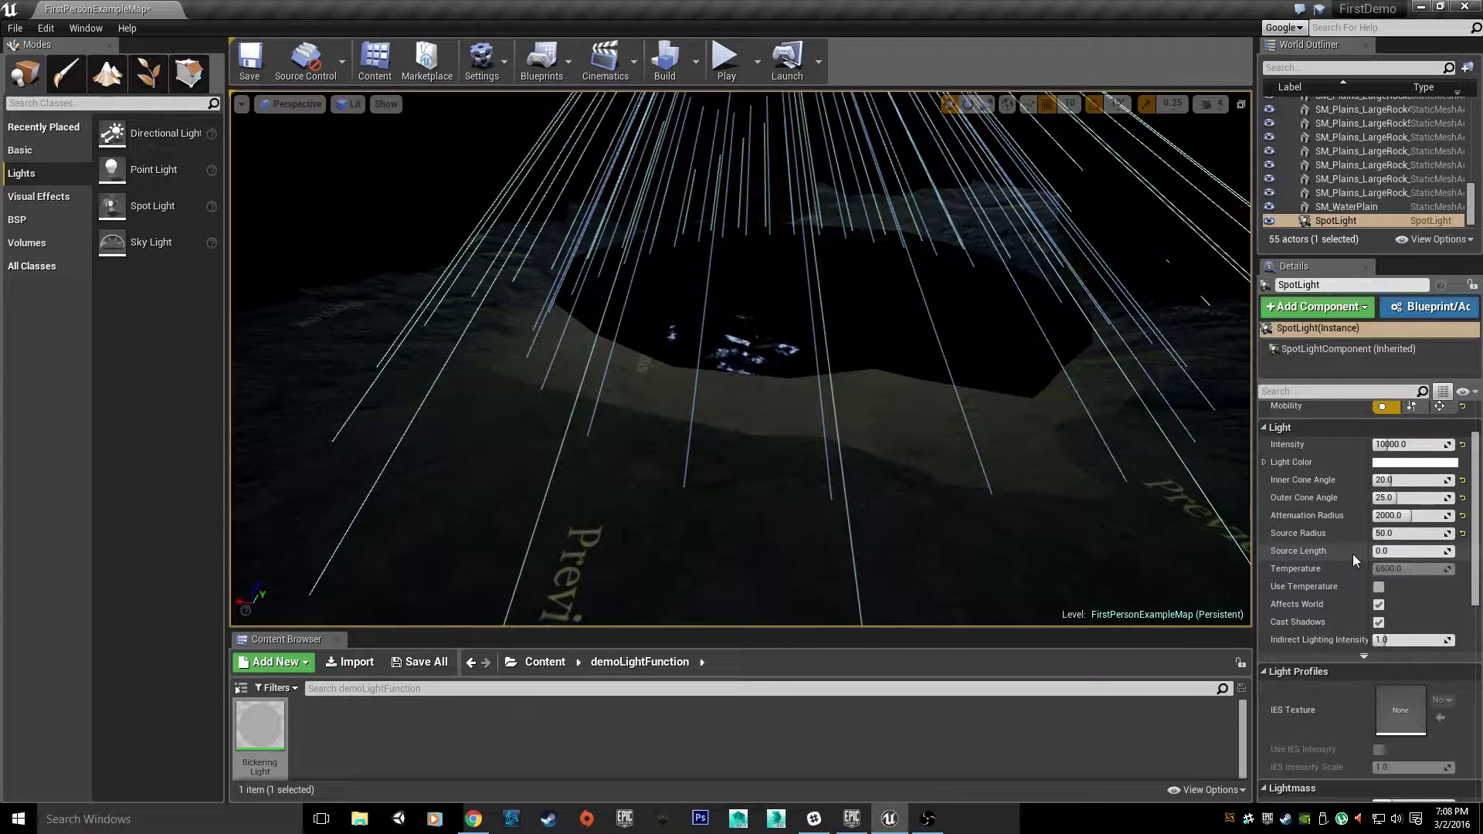
Set the spot light's intensity to 25000 and inspect the lighting on the water and around the cave opening
{"action": "key", "text": "f"}
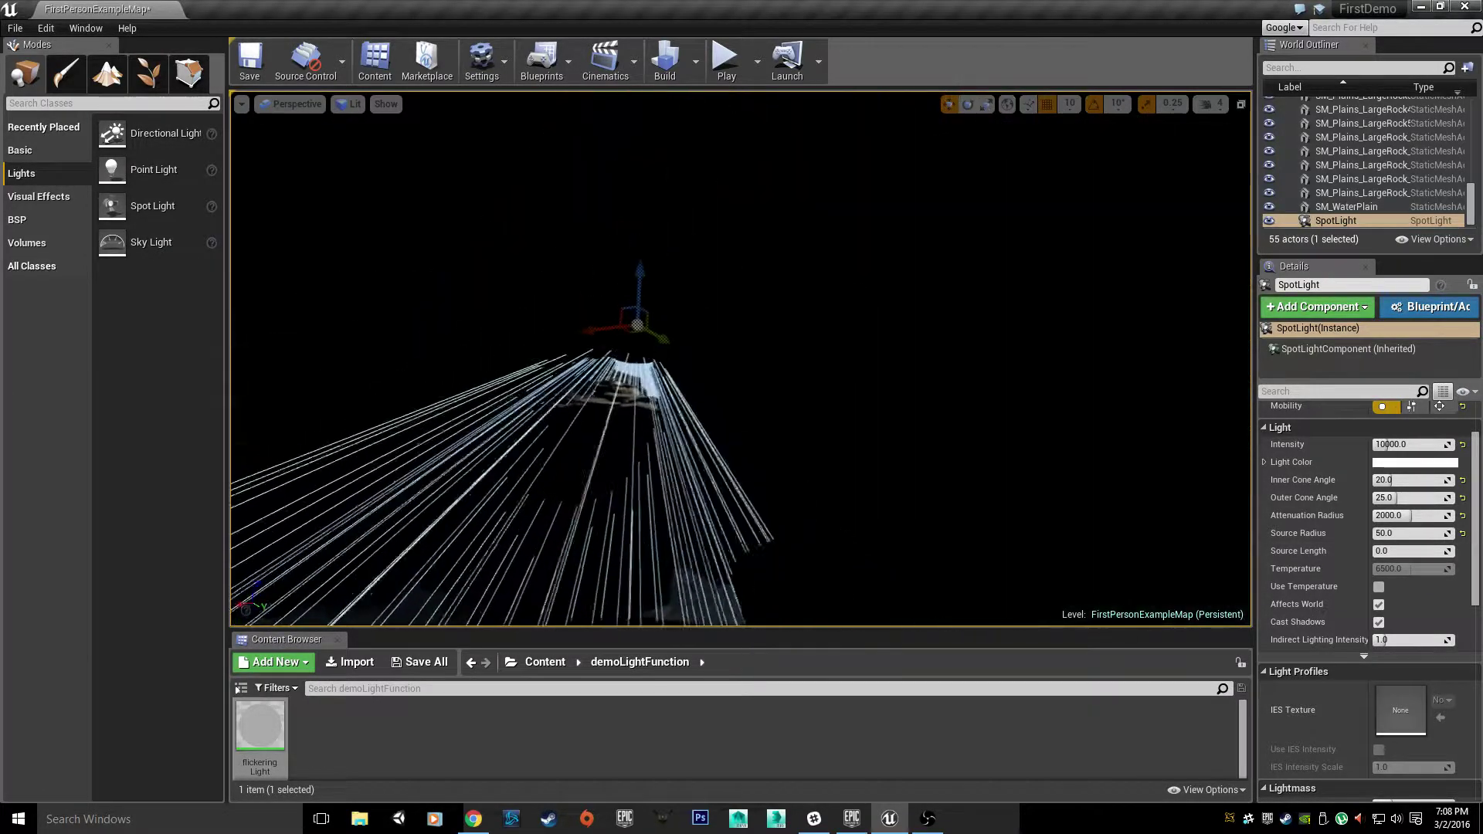
{"action": "right_click_drag", "start_coordinate": [741, 359], "coordinate": [660, 298]}
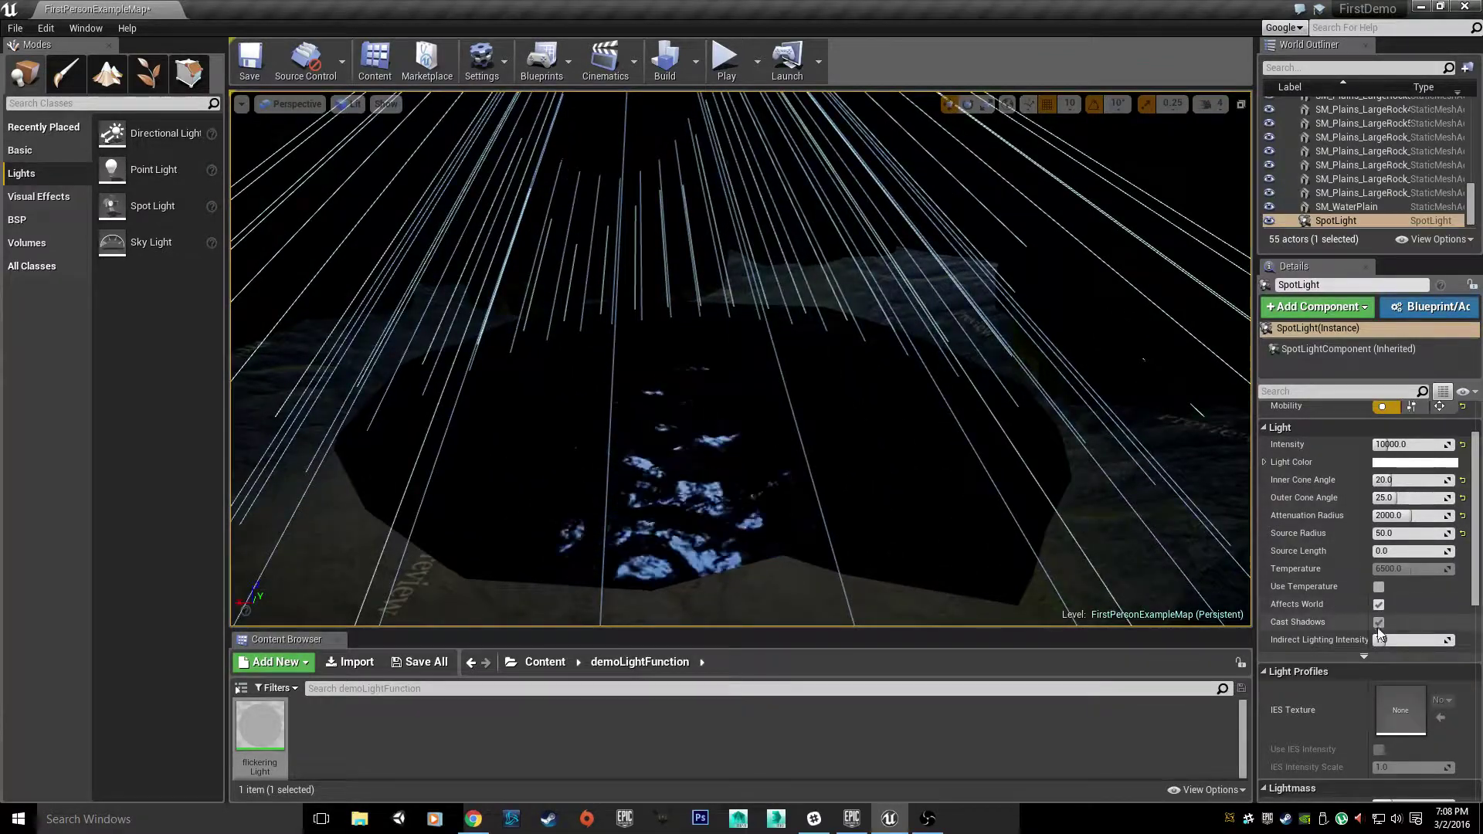
{"action": "left_click_drag", "start_coordinate": [1475, 543], "coordinate": [1475, 517]}
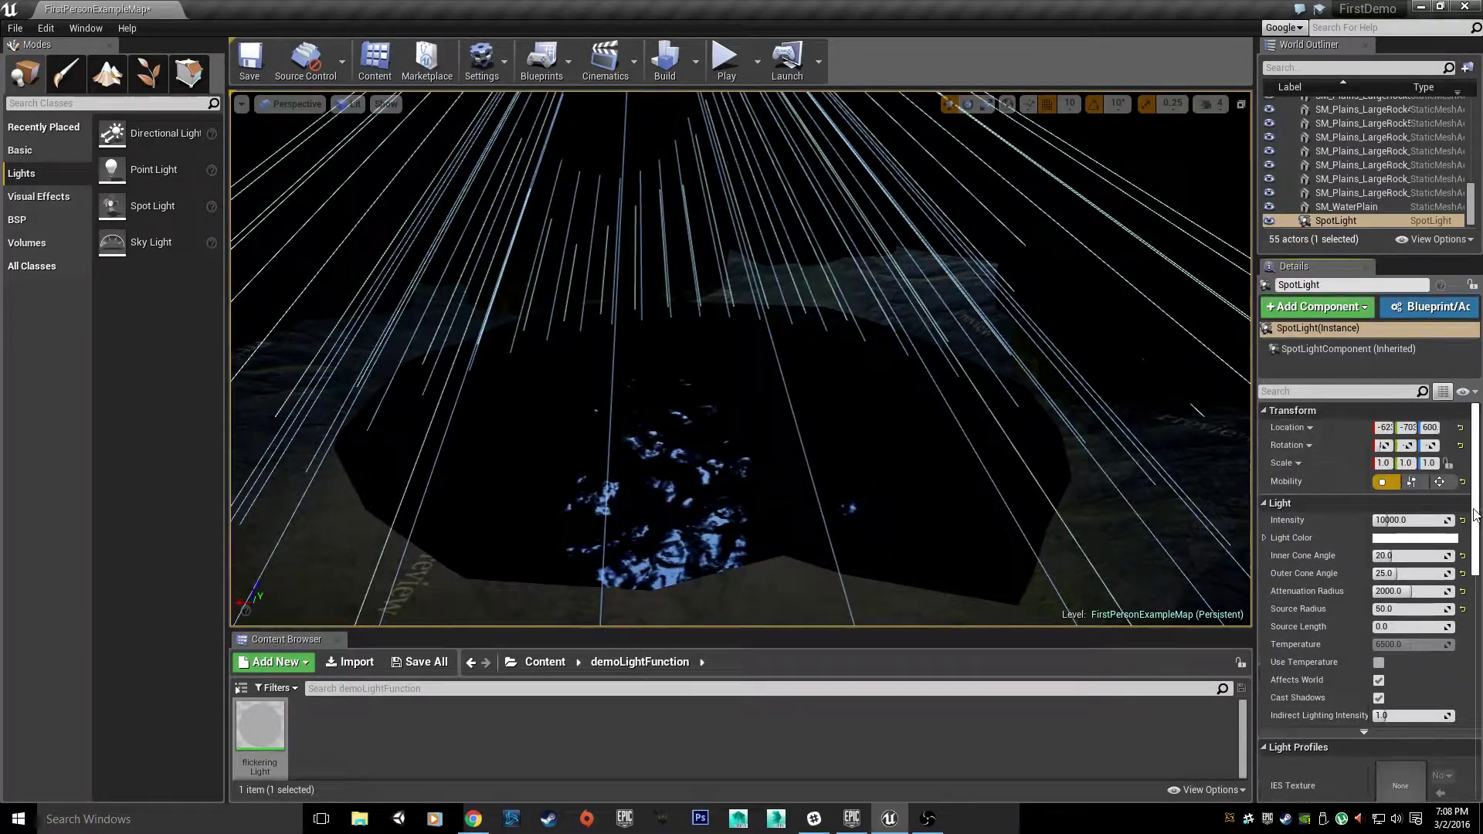
{"action": "left_click", "coordinate": [1411, 482]}
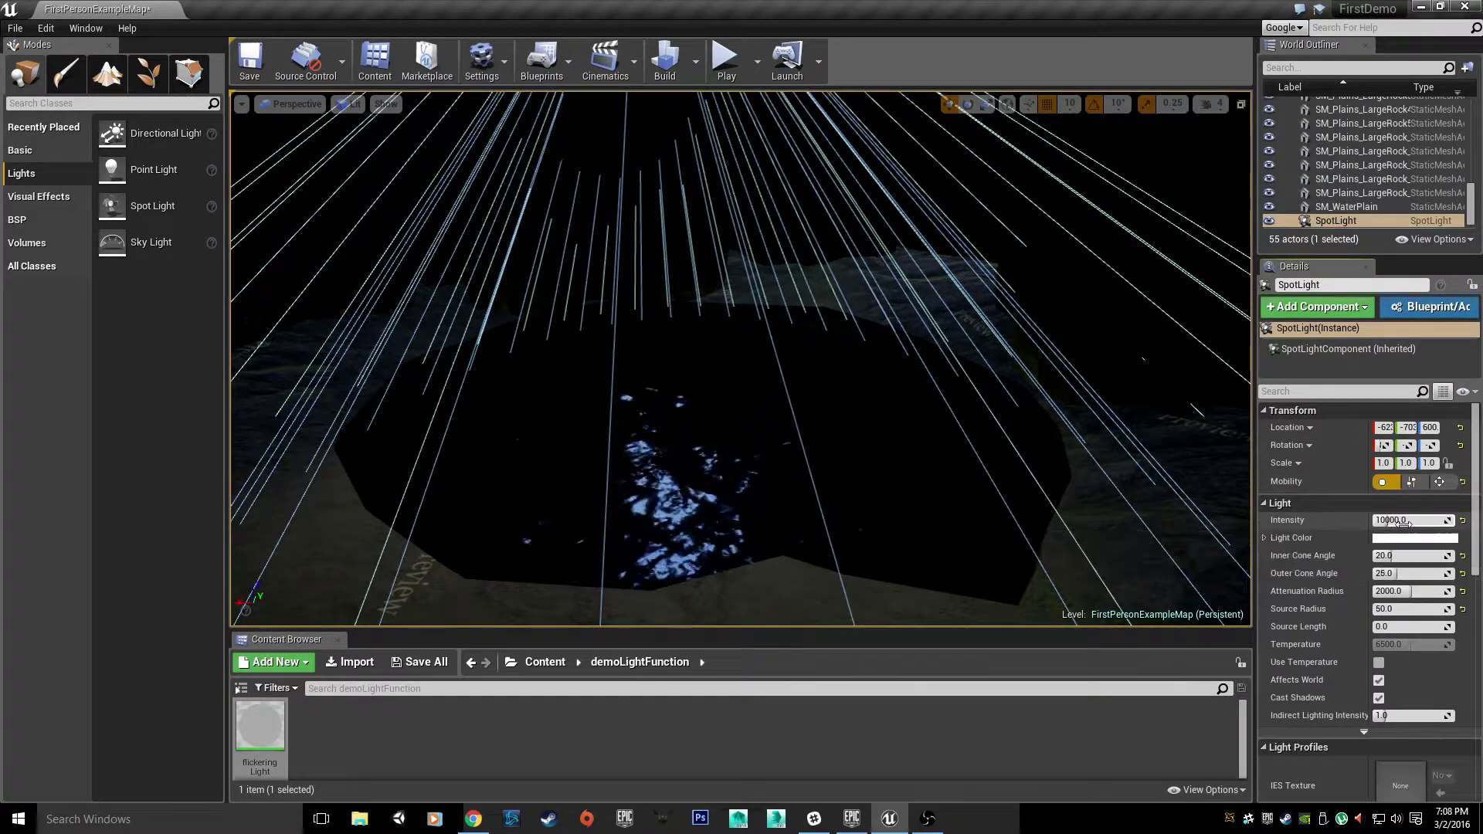
{"action": "left_click", "coordinate": [1404, 520]}
{"action": "type", "text": "2"}
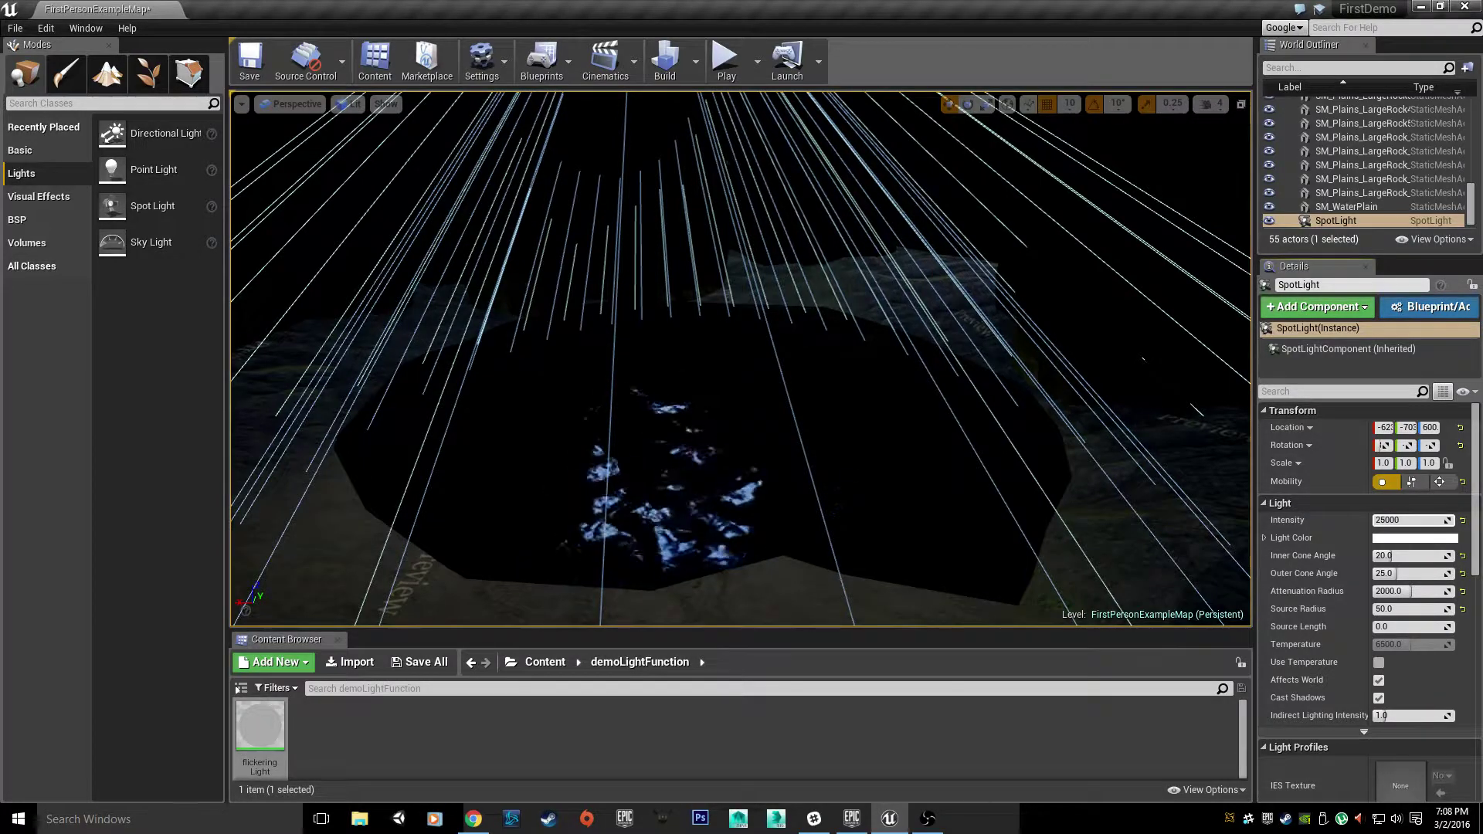
{"action": "type", "text": "5000"}
{"action": "key", "text": "Return"}
{"action": "key", "text": "s"}
{"action": "right_click_drag", "start_coordinate": [742, 359], "coordinate": [737, 275]}
{"action": "key", "text": "w"}
{"action": "key", "text": "s"}
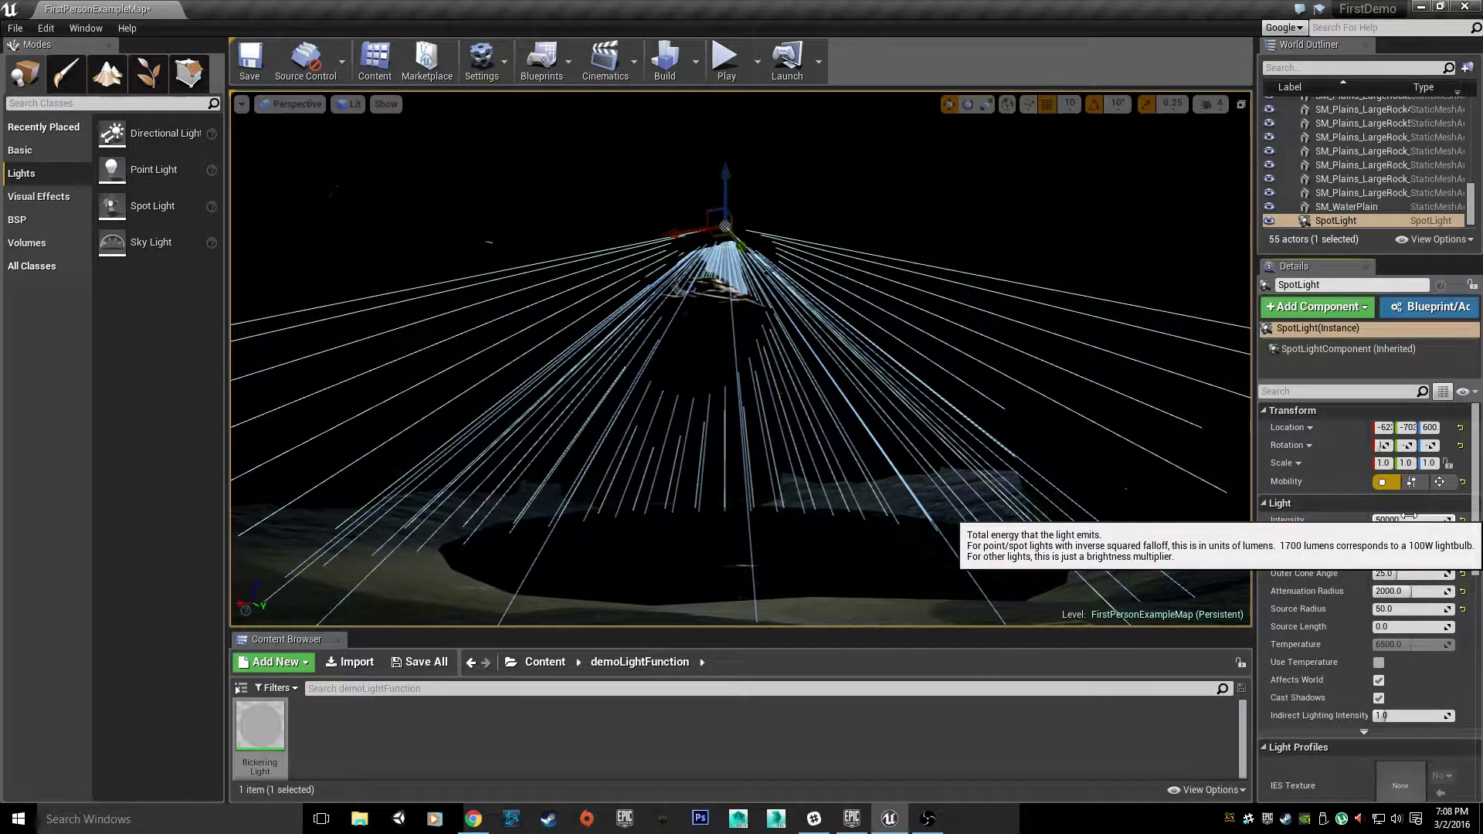
Set the spot light's intensity to 50000 and inspect the light it throws on the water
{"action": "left_click", "coordinate": [1408, 519]}
{"action": "right_click_drag", "start_coordinate": [780, 332], "coordinate": [777, 421]}
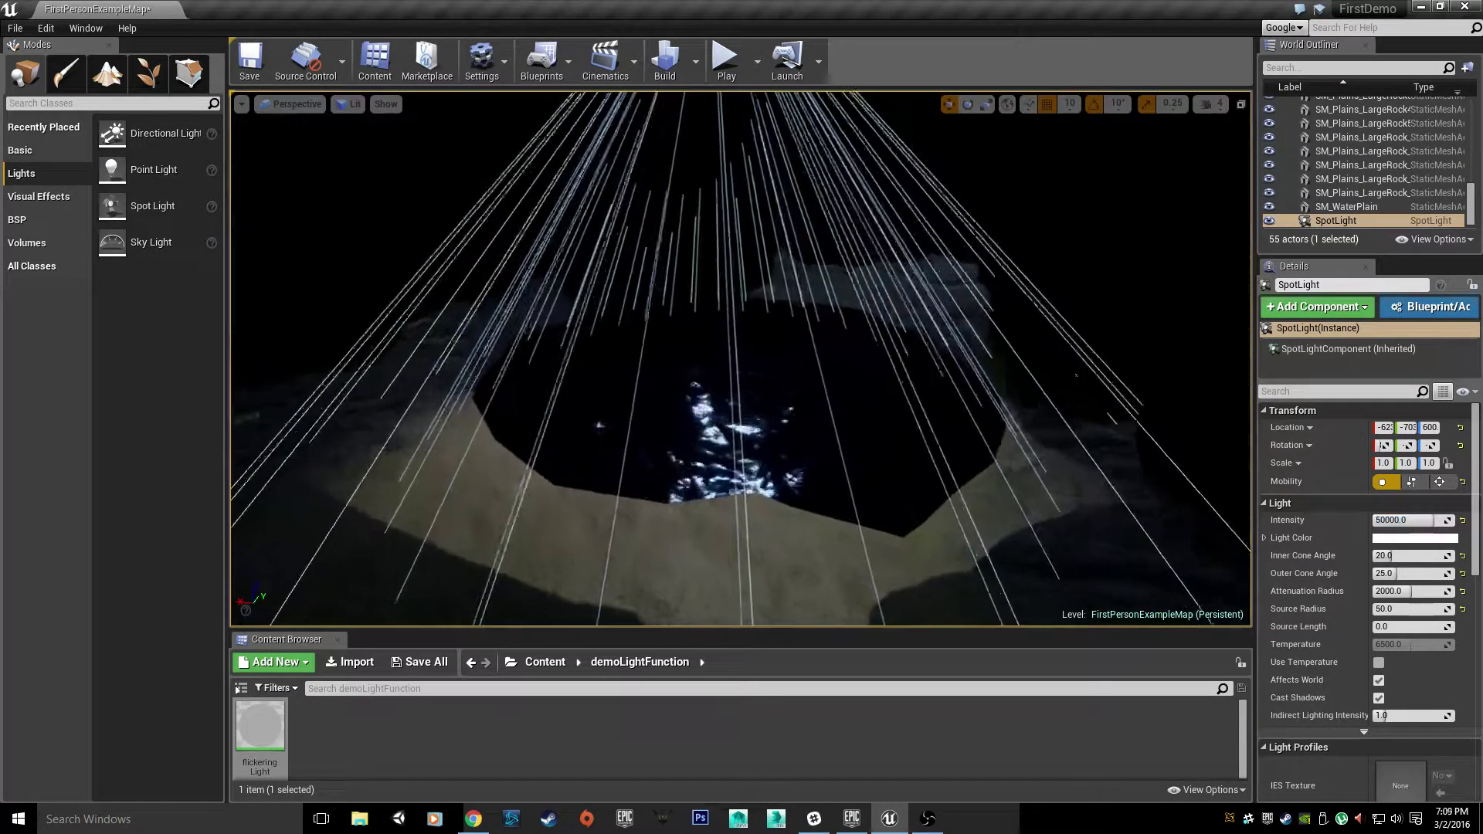
{"action": "key", "text": "f"}
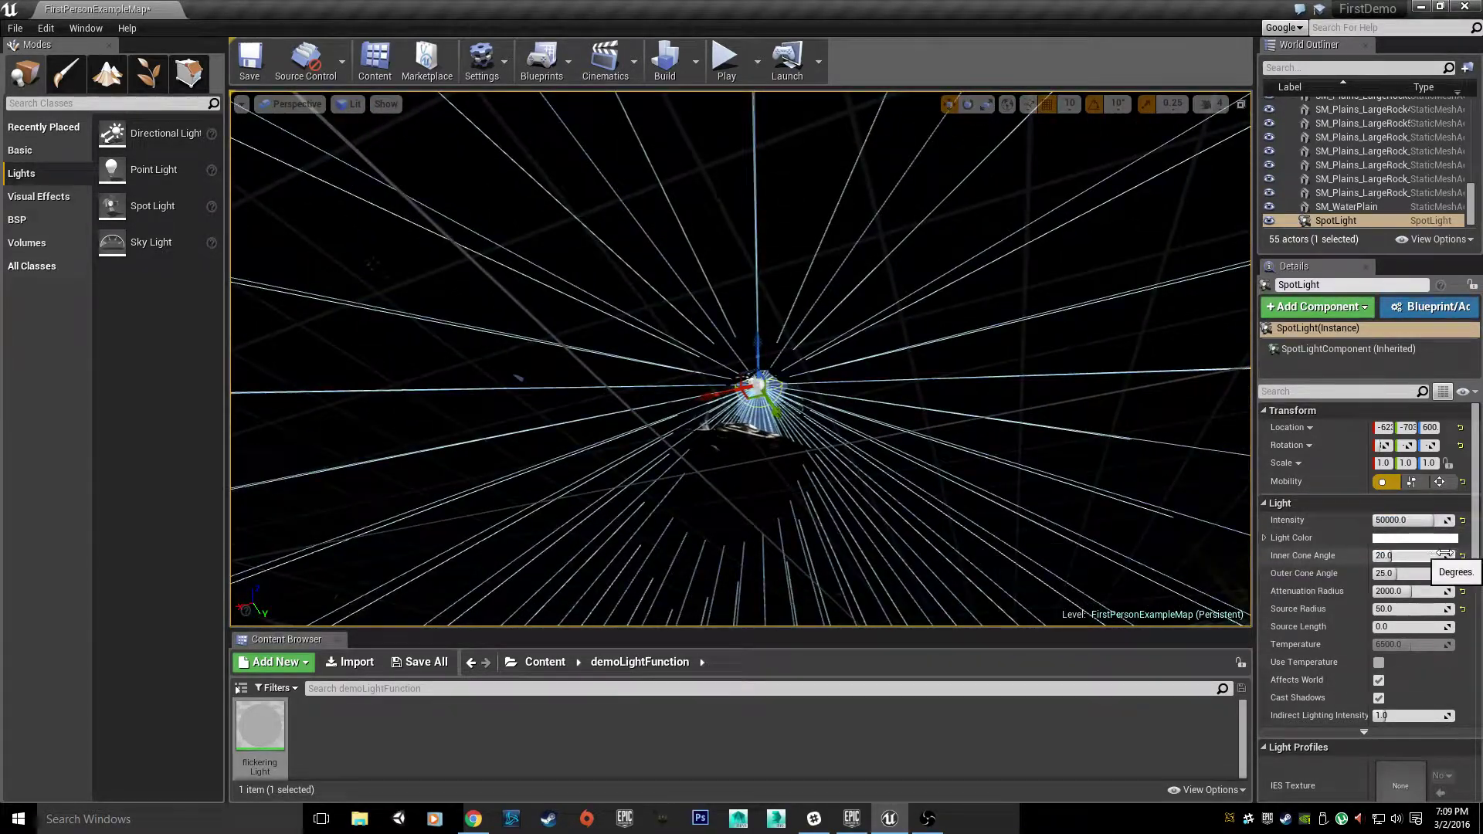
Examine the spot light's advanced light, light profile, Lightmass, light function, shadow and rendering settings
{"action": "scroll", "coordinate": [1433, 587], "scroll_direction": "down", "scroll_amount": 5}
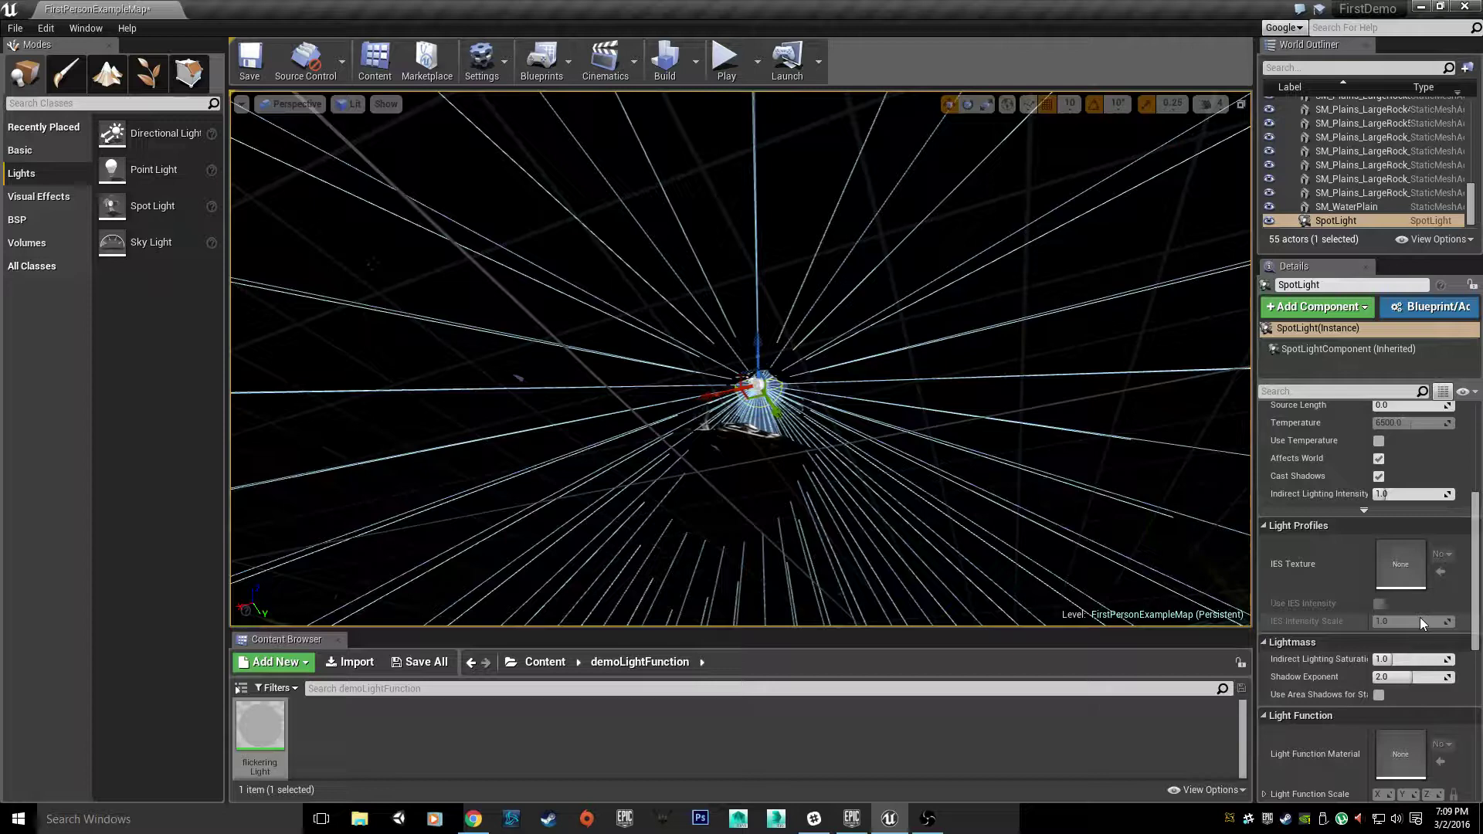
{"action": "left_click", "coordinate": [1363, 511]}
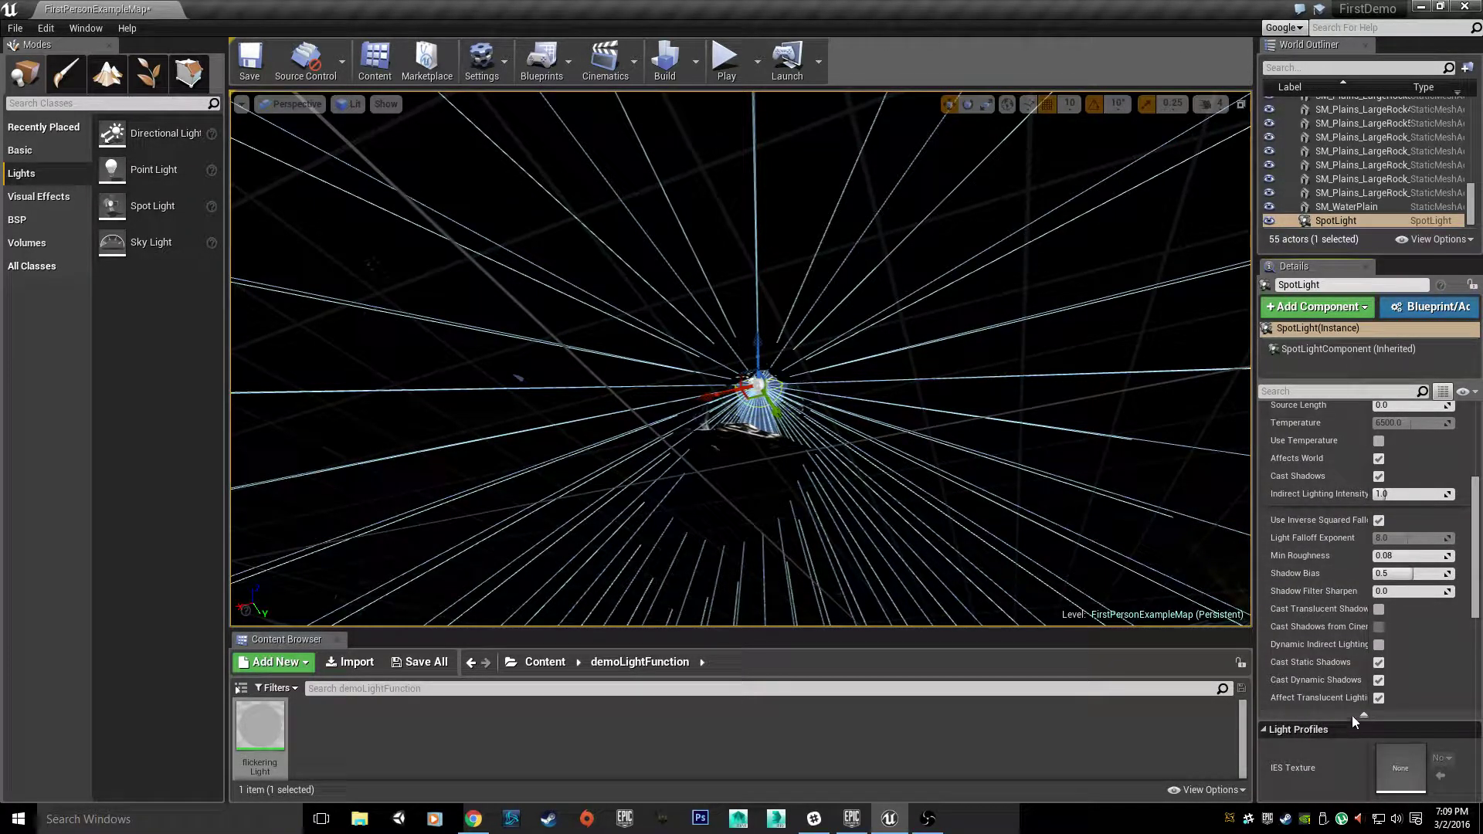
{"action": "scroll", "coordinate": [1352, 716], "scroll_direction": "down", "scroll_amount": 7}
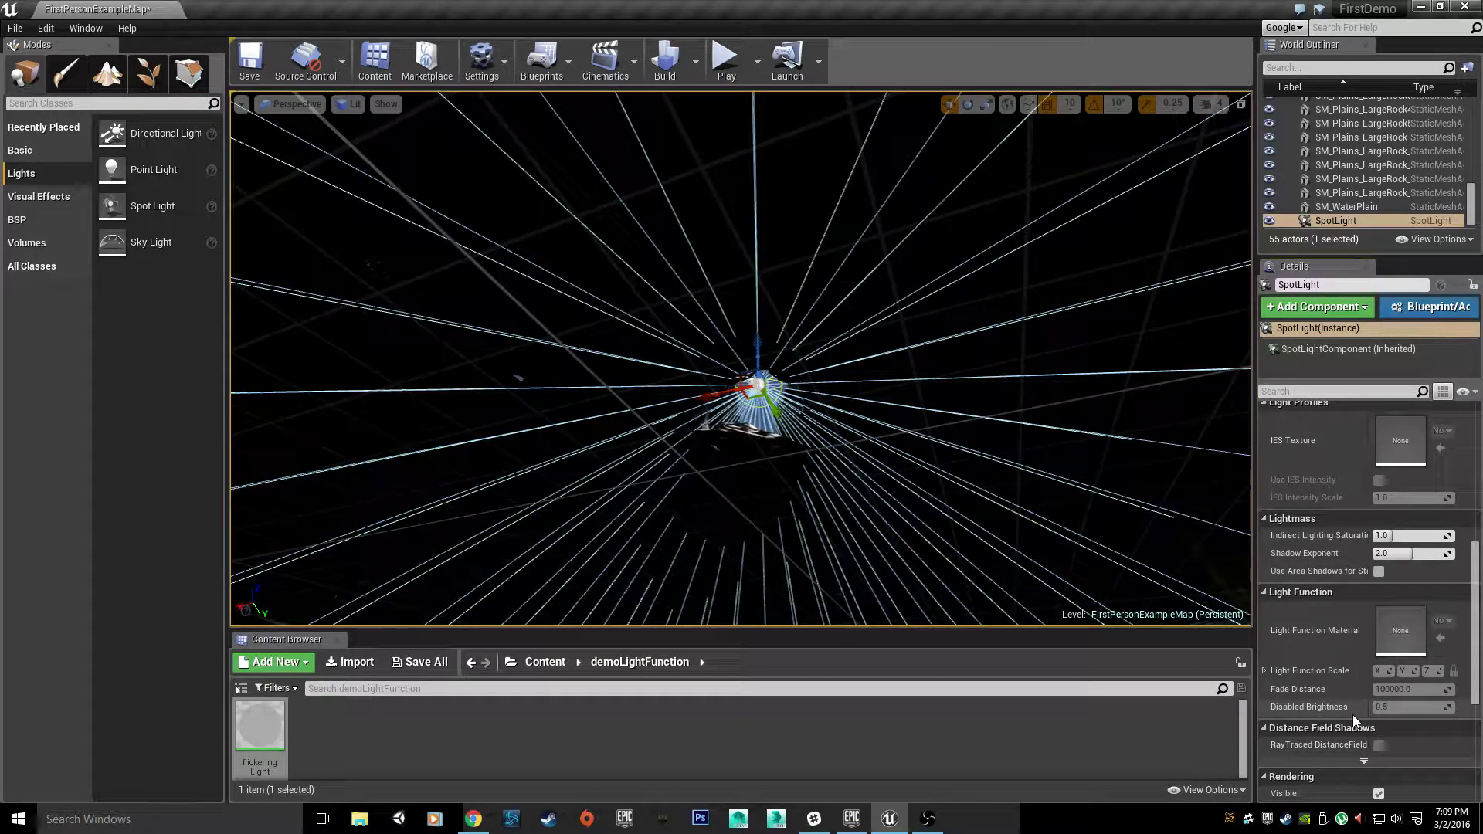
{"action": "scroll", "coordinate": [1352, 715], "scroll_direction": "down", "scroll_amount": 2}
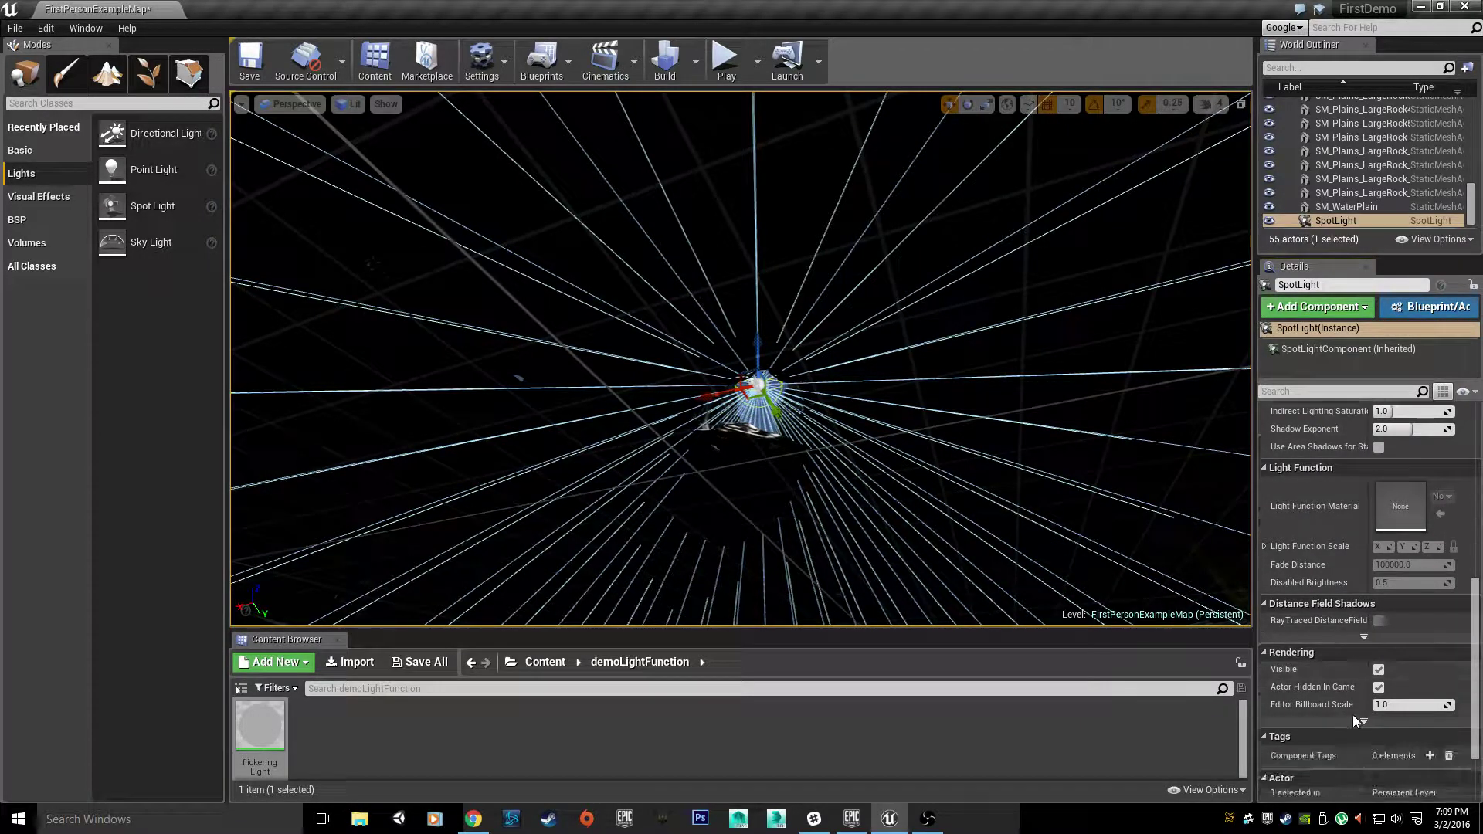
{"action": "scroll", "coordinate": [1352, 715], "scroll_direction": "down", "scroll_amount": 2}
{"action": "scroll", "coordinate": [1346, 716], "scroll_direction": "up", "scroll_amount": 3}
{"action": "scroll", "coordinate": [1346, 714], "scroll_direction": "up", "scroll_amount": 3}
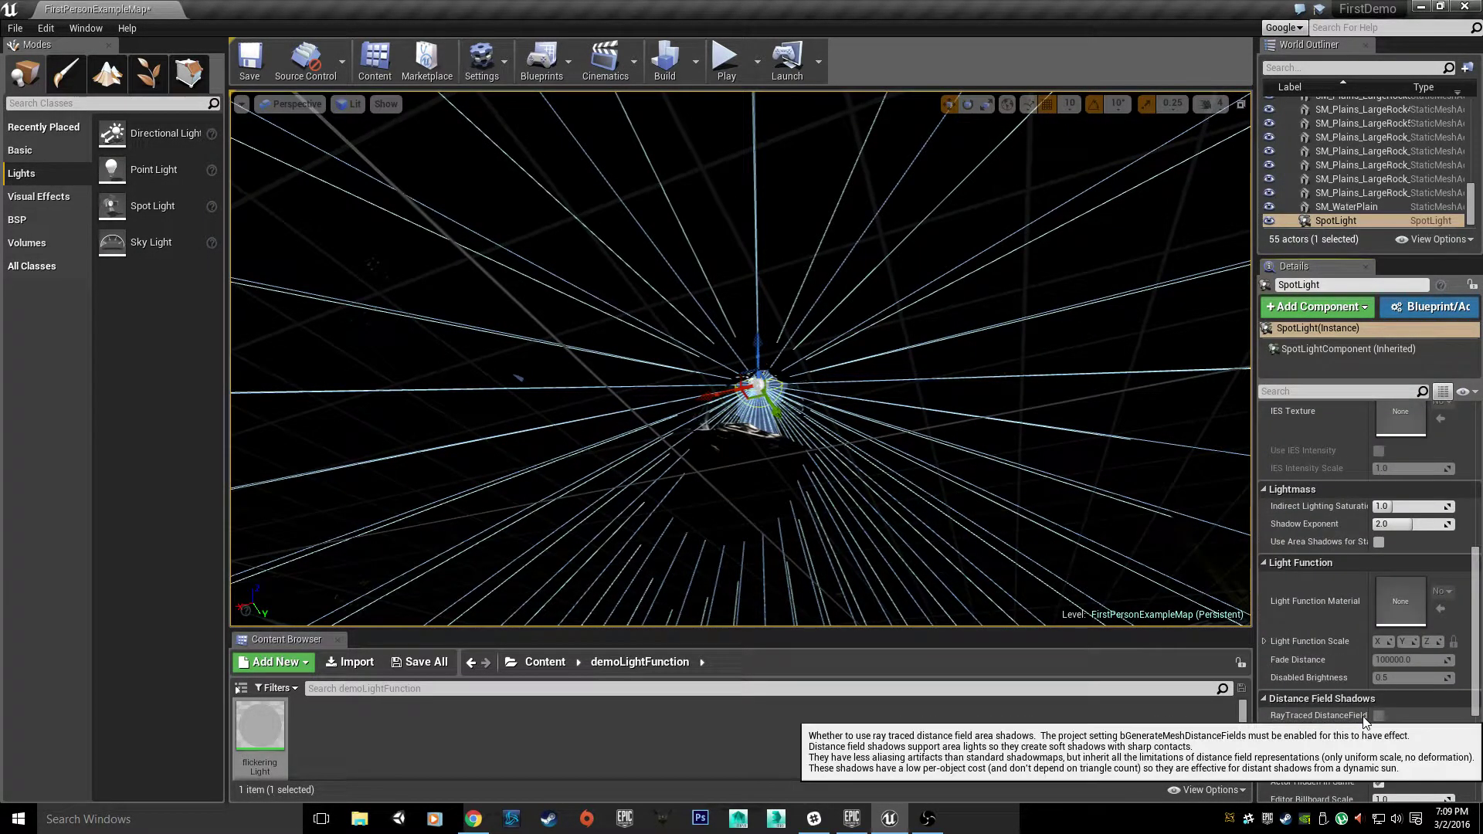
{"action": "scroll", "coordinate": [1362, 716], "scroll_direction": "up", "scroll_amount": 4}
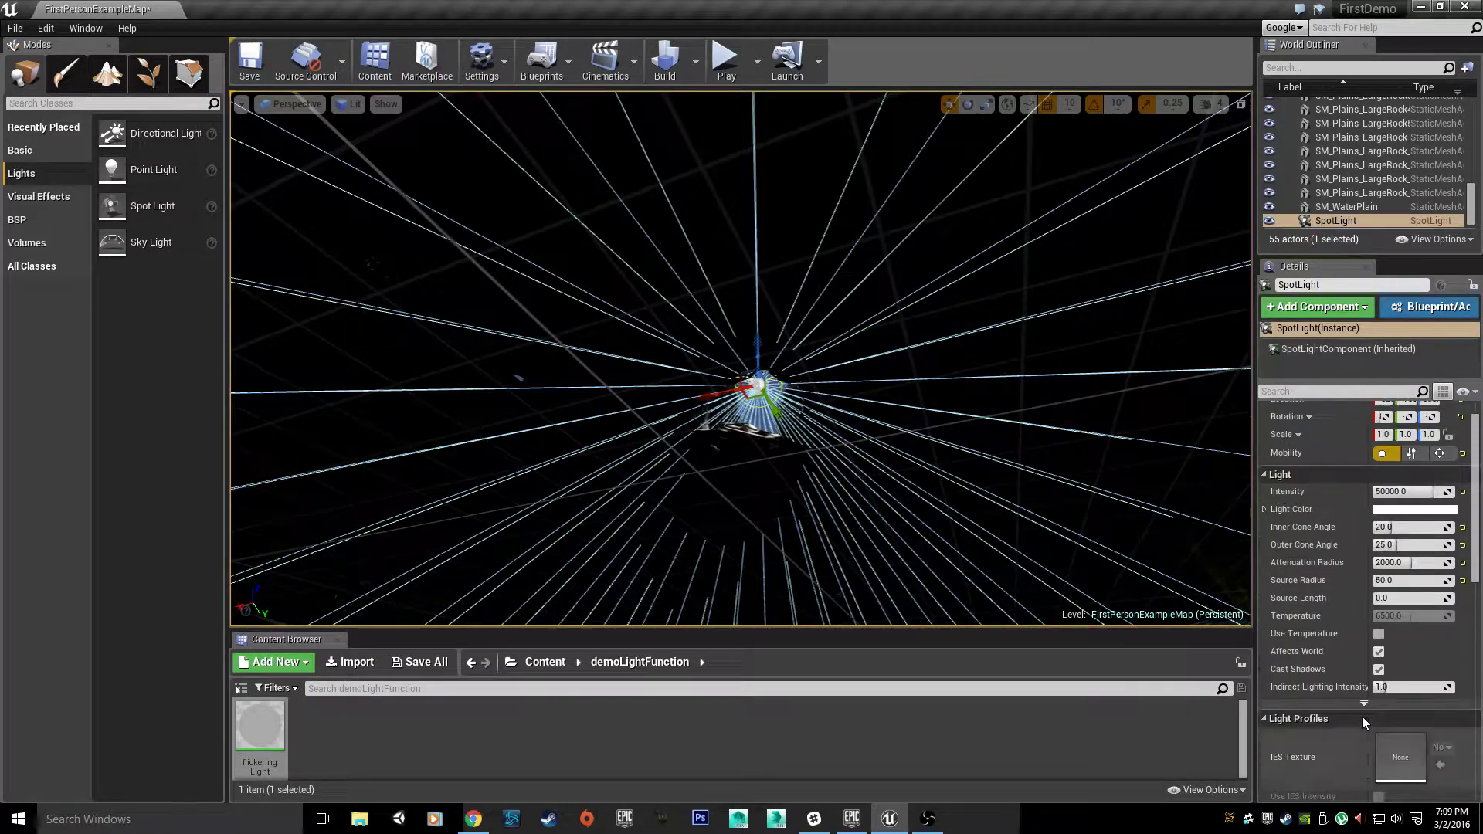
Add a sky light inside the cave, low over the water
{"action": "right_click_drag", "start_coordinate": [740, 358], "coordinate": [865, 513]}
{"action": "left_click_drag", "start_coordinate": [150, 239], "coordinate": [748, 313]}
{"action": "right_click_drag", "start_coordinate": [748, 312], "coordinate": [734, 275]}
{"action": "key", "text": "w"}
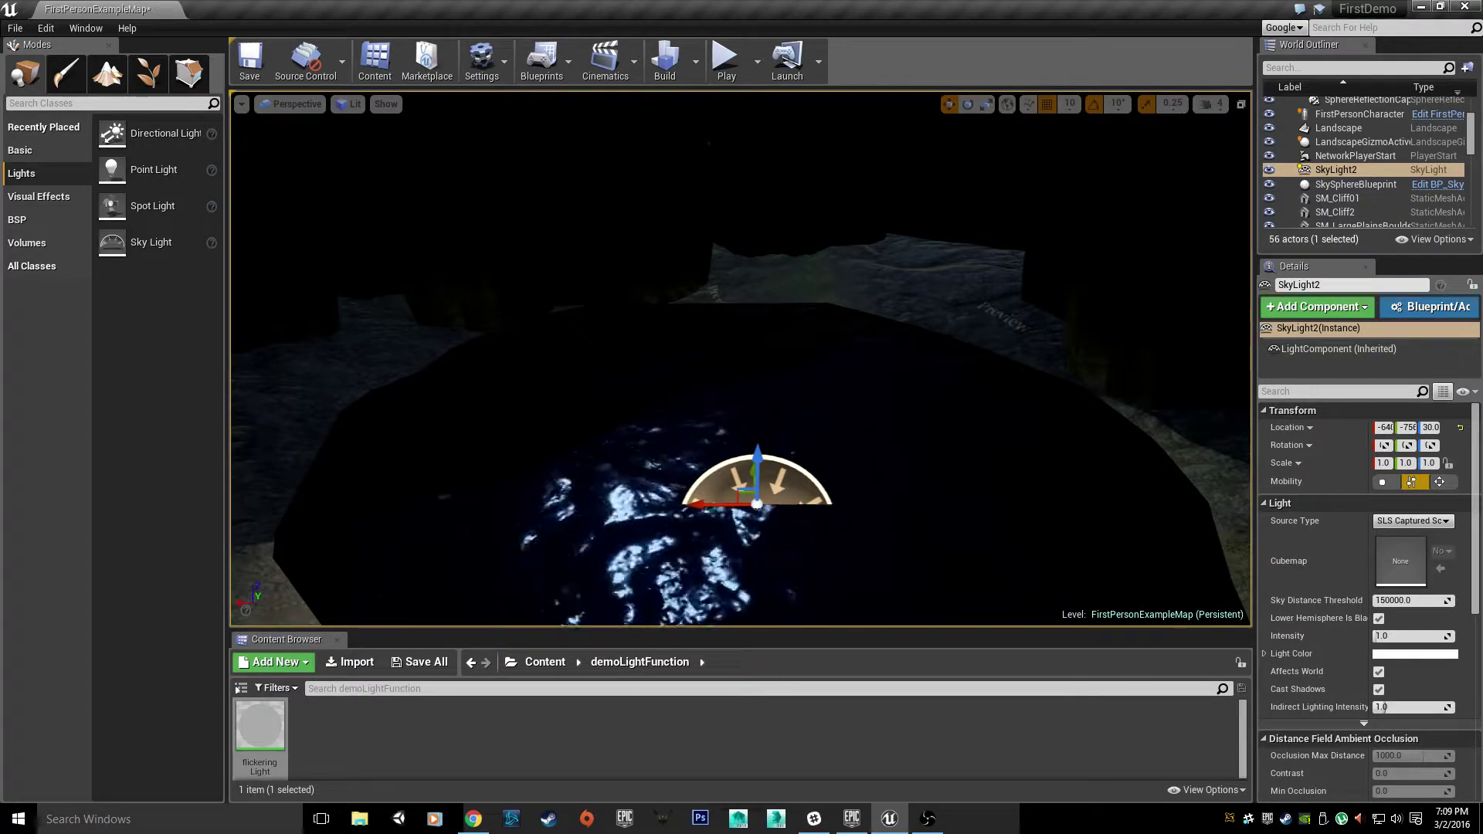
Add a point light in front of the cave's rock wall and set its intensity to 2500
{"action": "right_click_drag", "start_coordinate": [742, 359], "coordinate": [1479, 371]}
{"action": "key", "text": "w"}
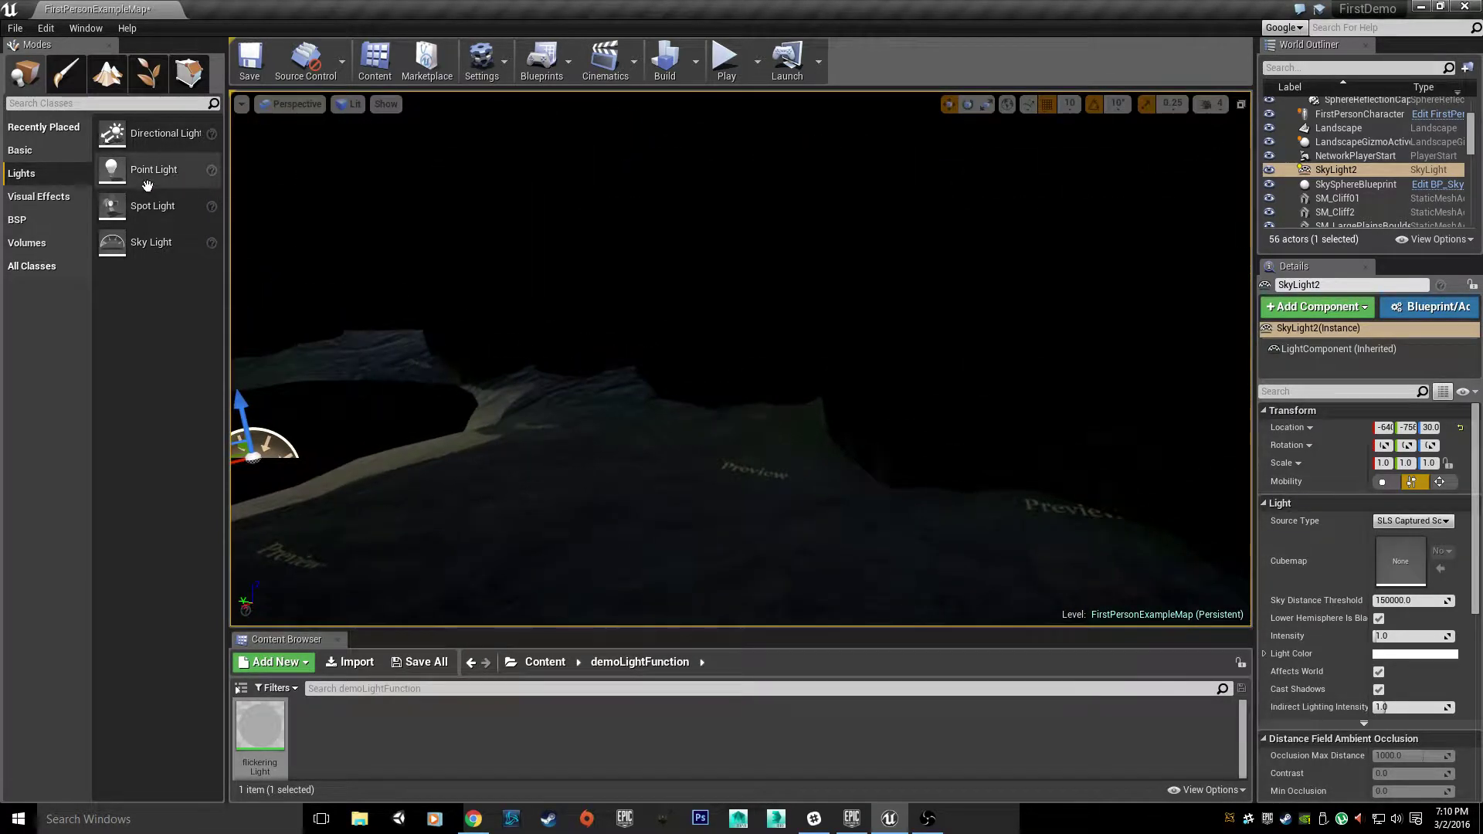
{"action": "left_click_drag", "start_coordinate": [154, 170], "coordinate": [753, 414]}
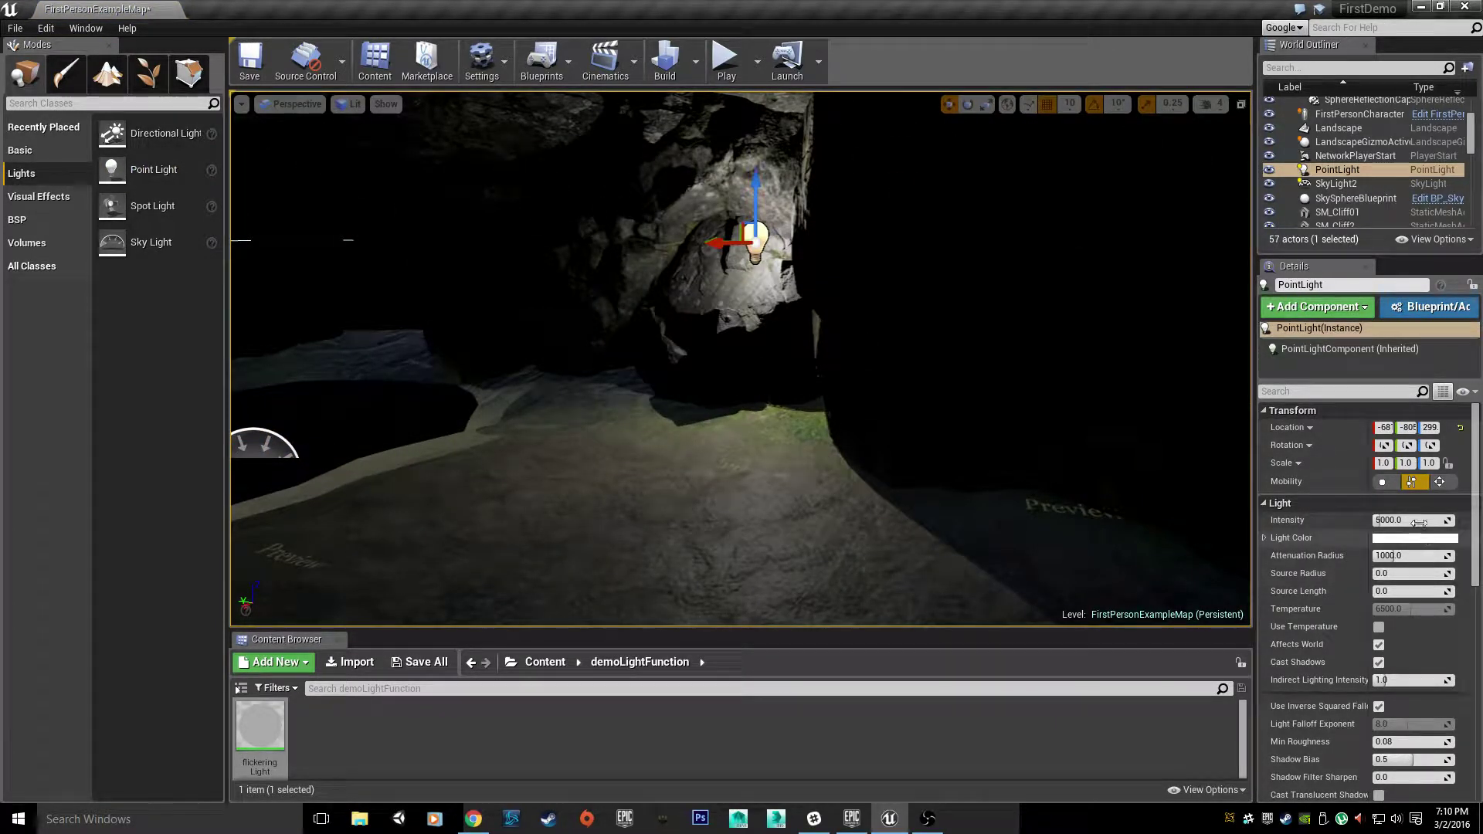
{"action": "type", "text": "2"}
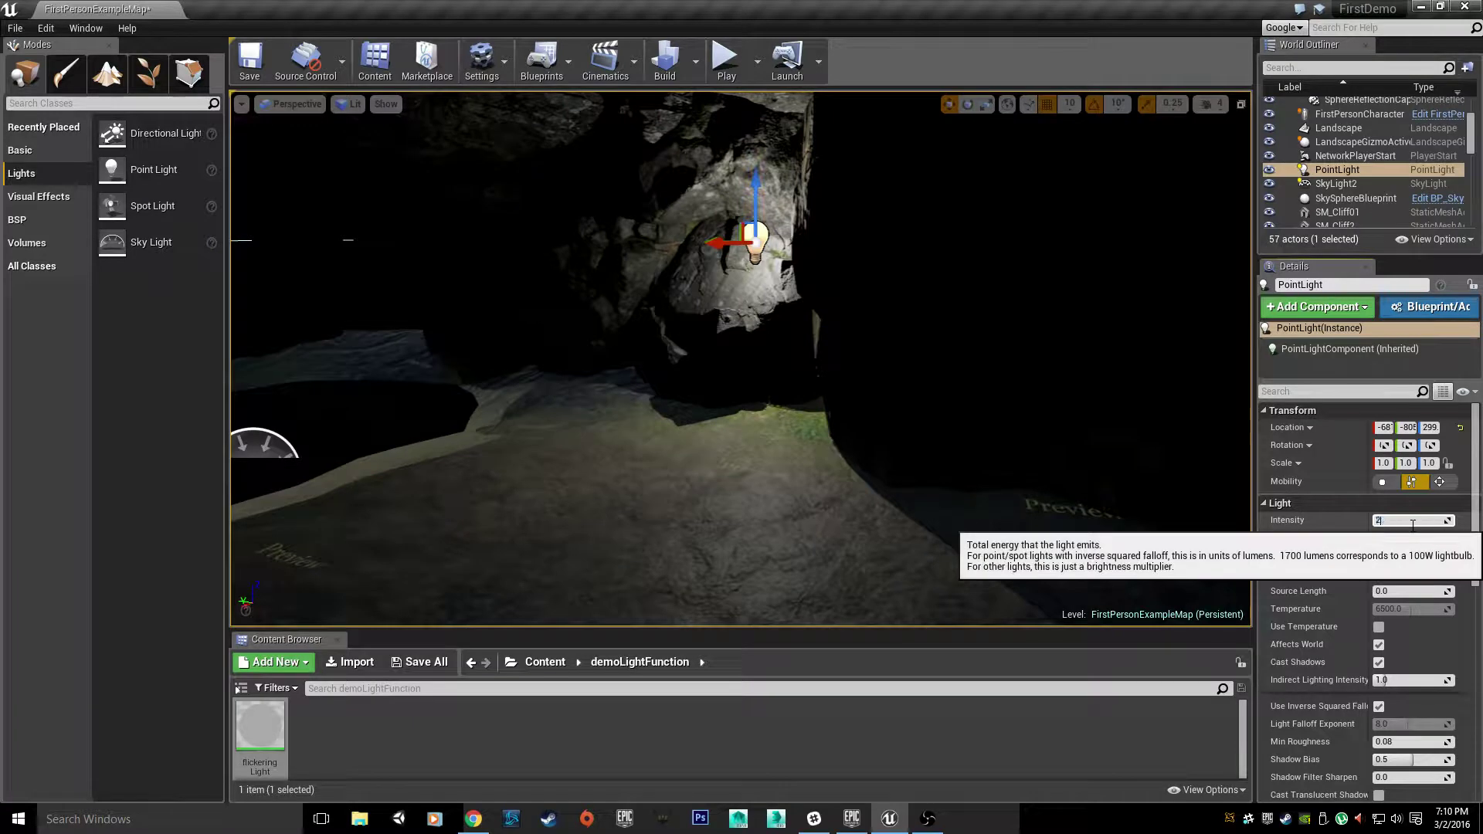
{"action": "type", "text": "500"}
{"action": "key", "text": "Return"}
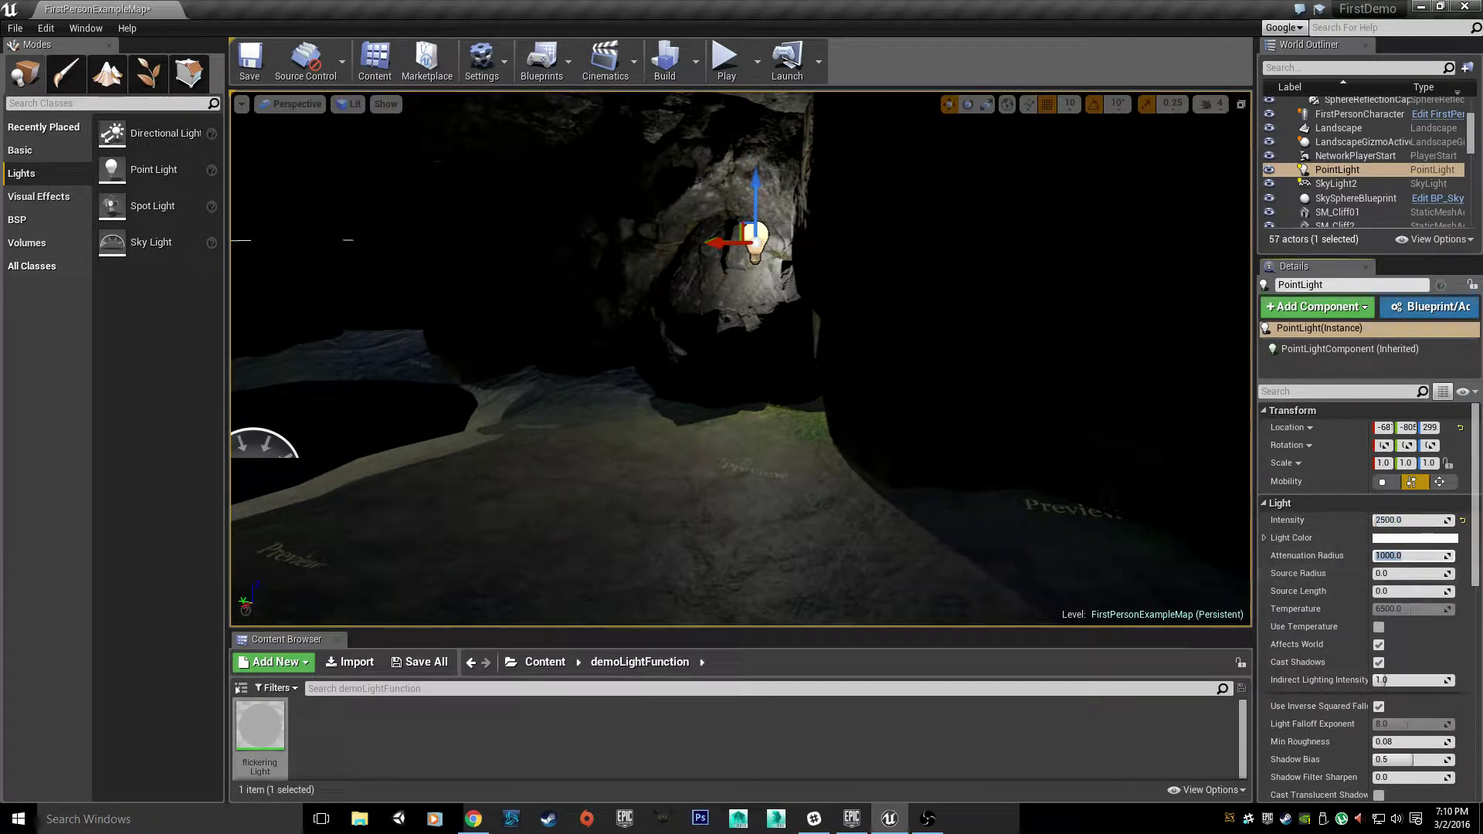
Set the point light's attenuation radius to 250 and its source radius to 16
{"action": "type", "text": "250"}
{"action": "key", "text": "Return"}
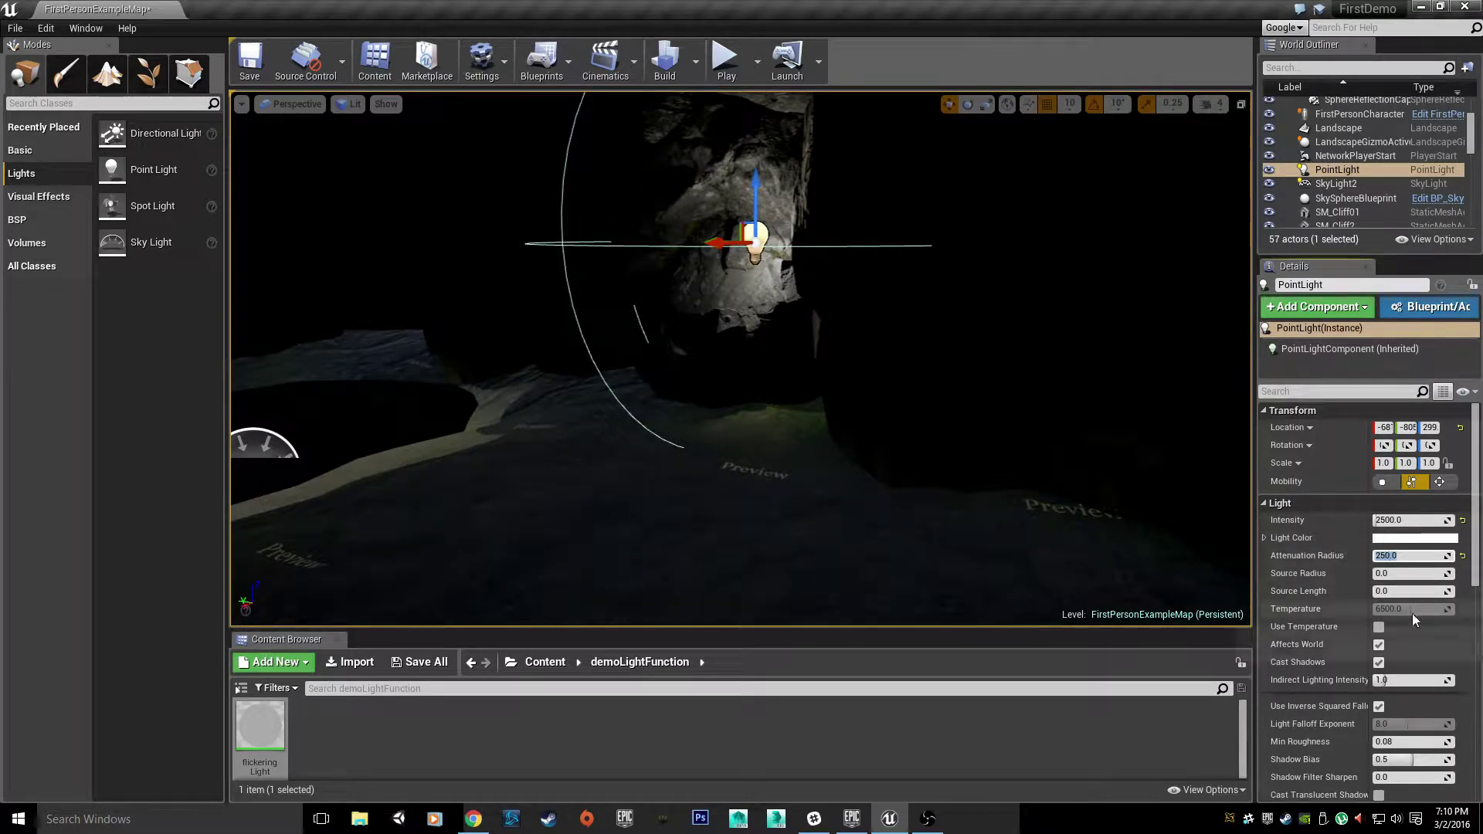
{"action": "left_click", "coordinate": [1394, 573]}
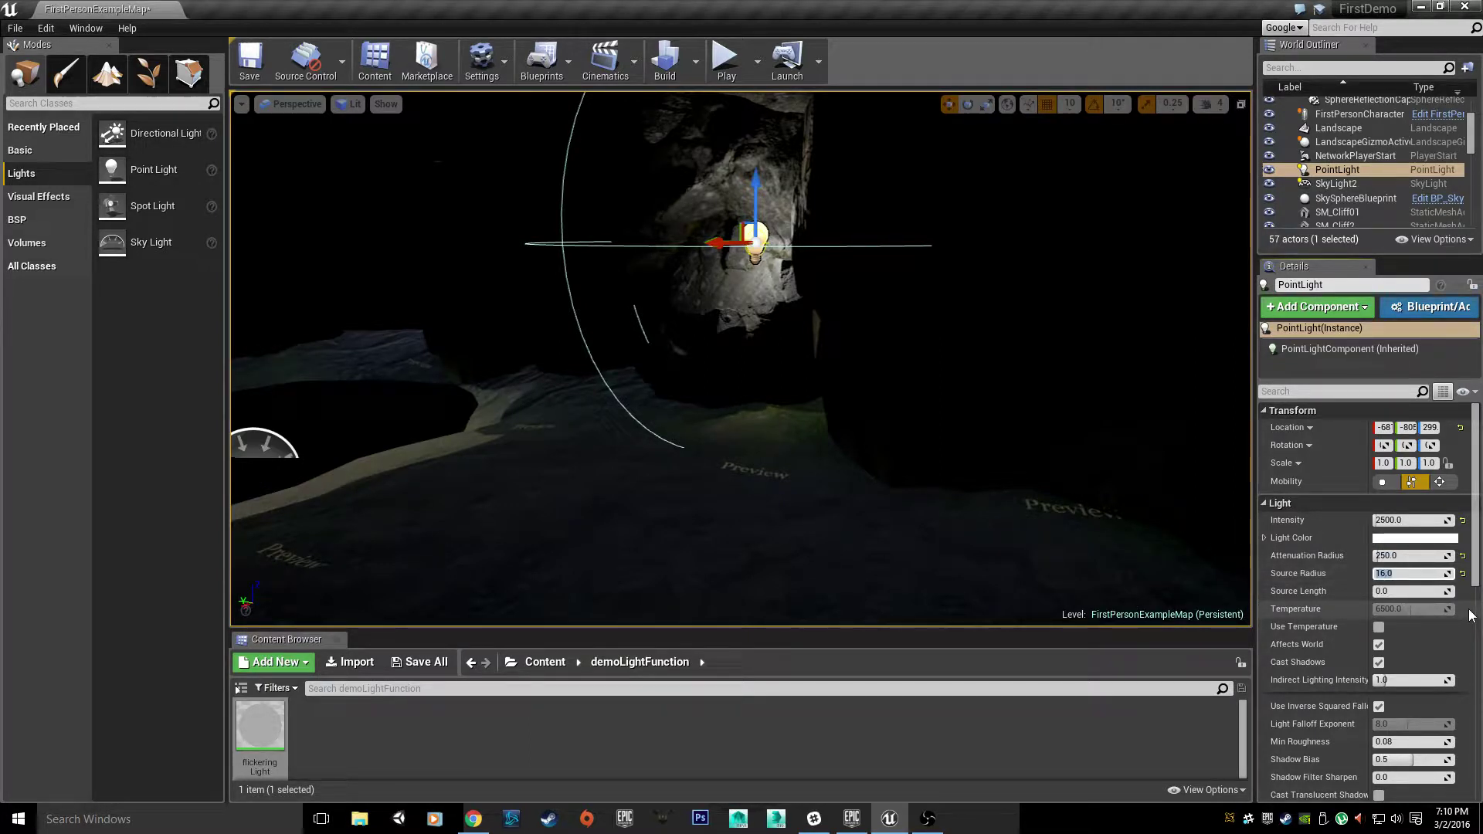
{"action": "left_click", "coordinate": [1395, 591]}
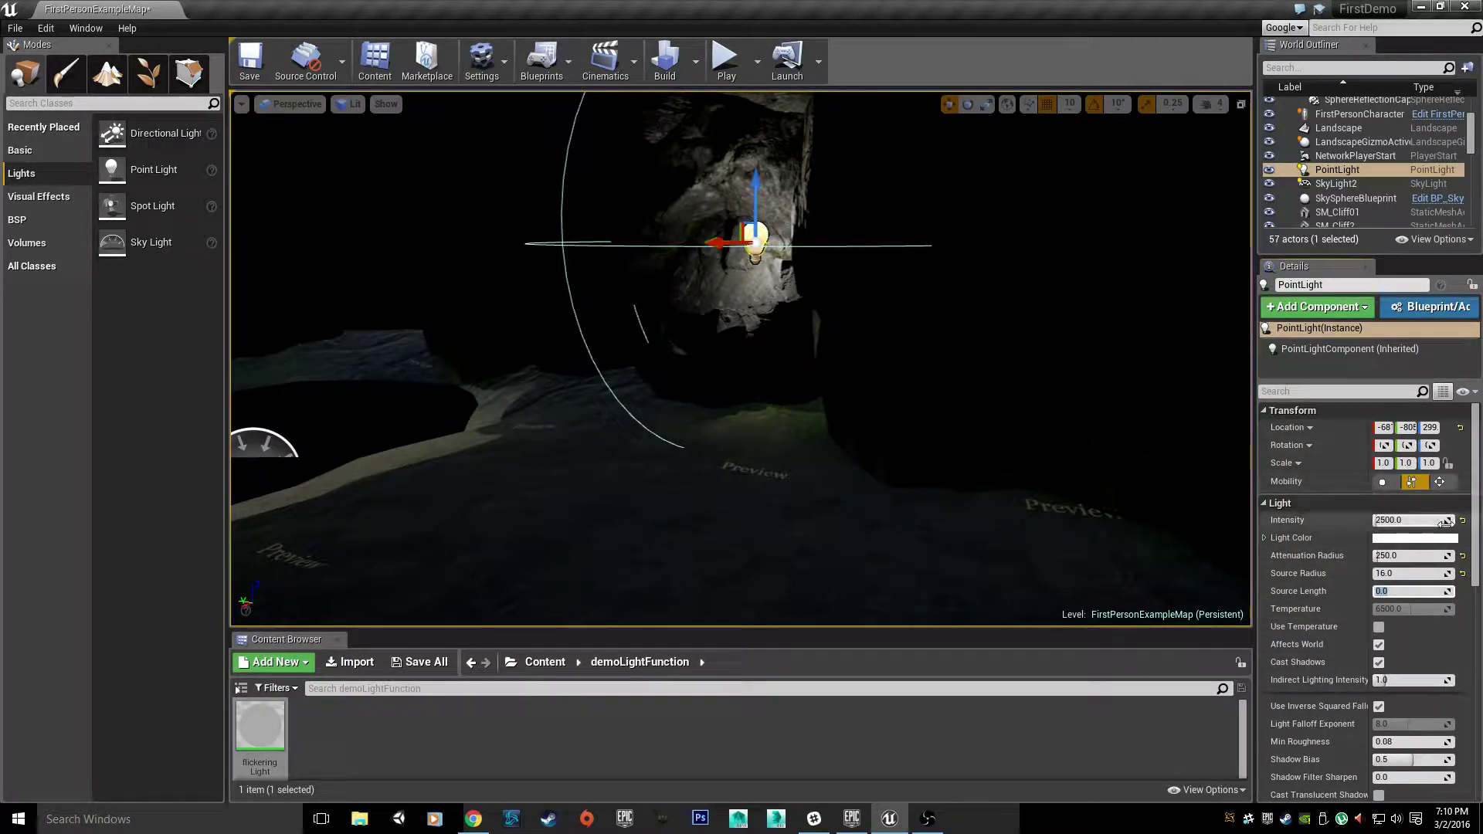
Set the point light's color to light blue with red 0.545, green 0.87 and blue 1.0
{"action": "left_click", "coordinate": [1410, 541]}
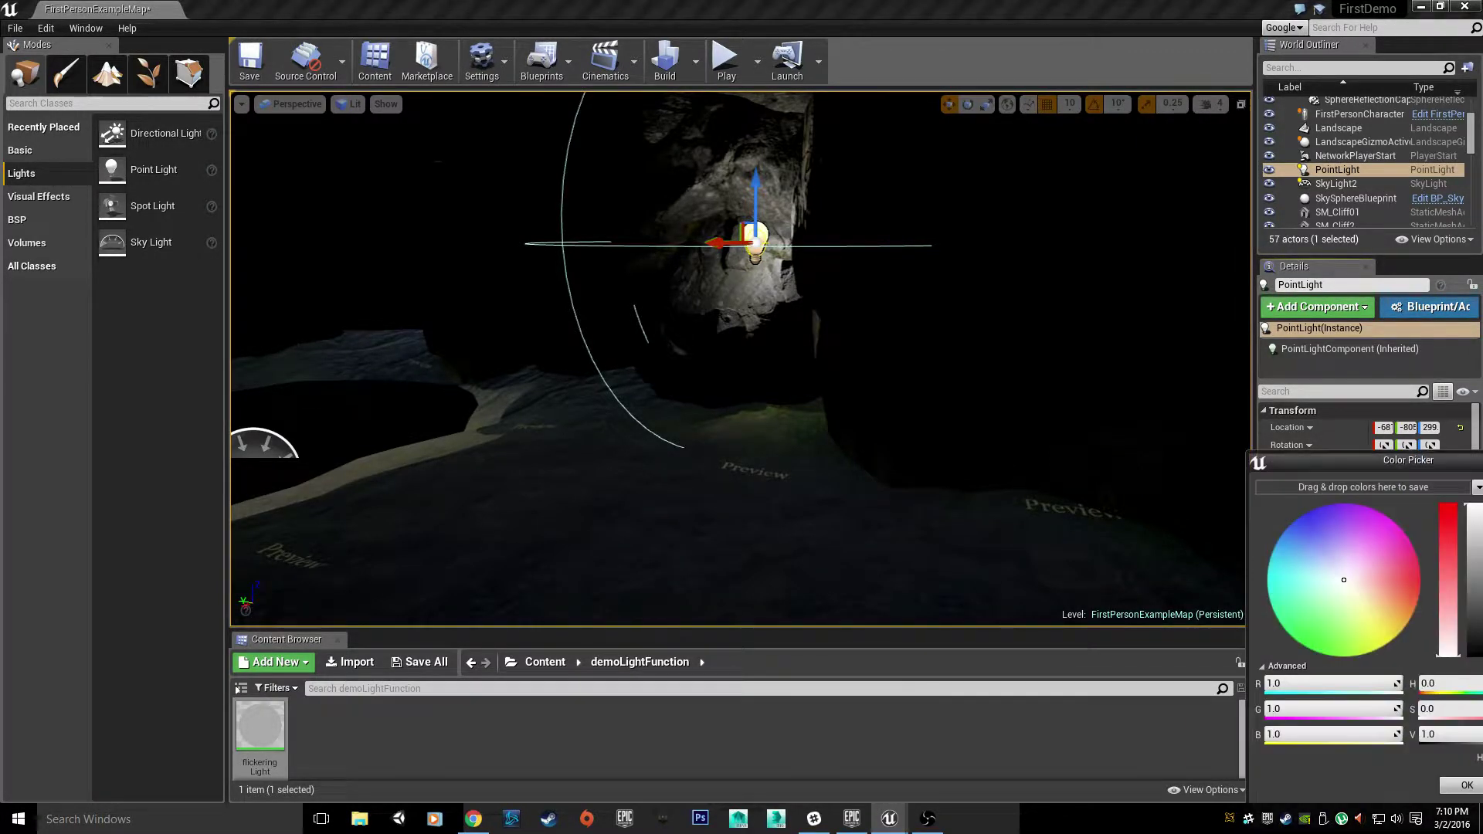
{"action": "left_click", "coordinate": [1314, 573]}
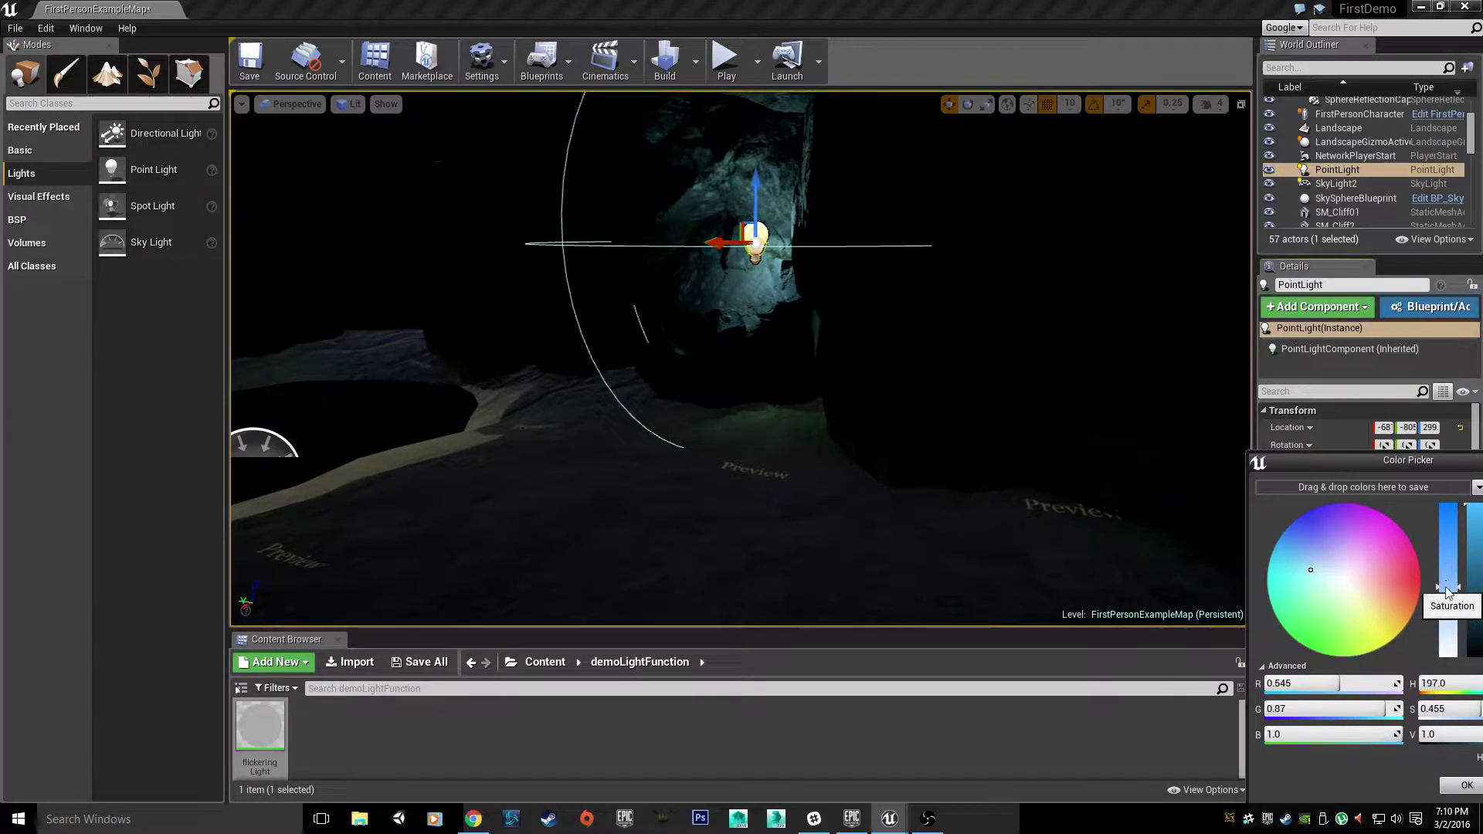
{"action": "left_click", "coordinate": [1455, 792]}
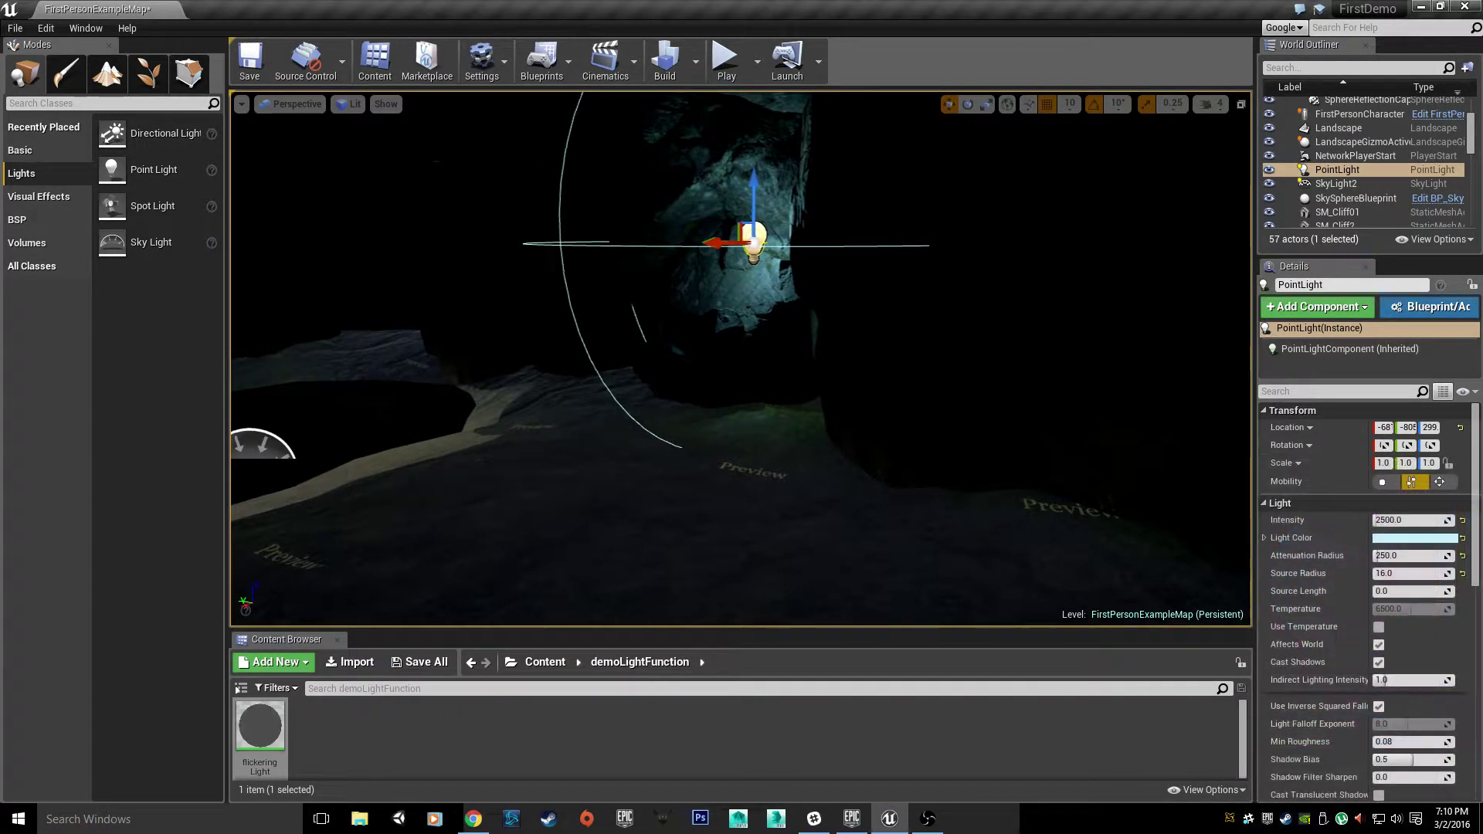
Duplicate the blue point light to the rock wall on the opposite side of the cave
{"action": "right_click_drag", "start_coordinate": [741, 355], "coordinate": [803, 398]}
{"action": "right_click_drag", "start_coordinate": [463, 233], "coordinate": [610, 232]}
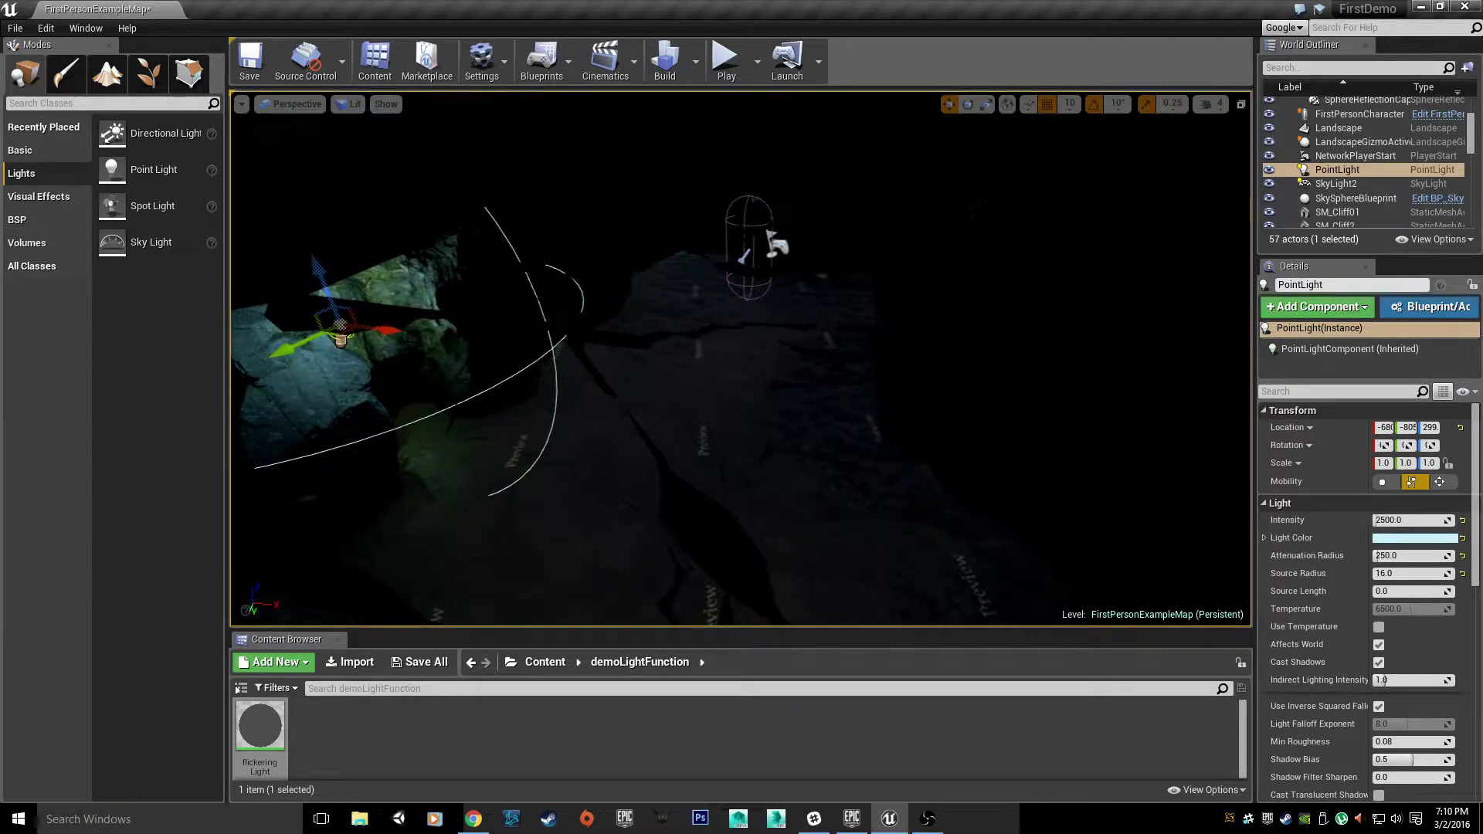
{"action": "left_click_drag", "start_coordinate": [392, 331], "coordinate": [929, 387], "text": "alt"}
{"action": "right_click_drag", "start_coordinate": [930, 387], "coordinate": [618, 417]}
Set the mobility of both the duplicated and the original point light to Static
{"action": "left_click", "coordinate": [1384, 482]}
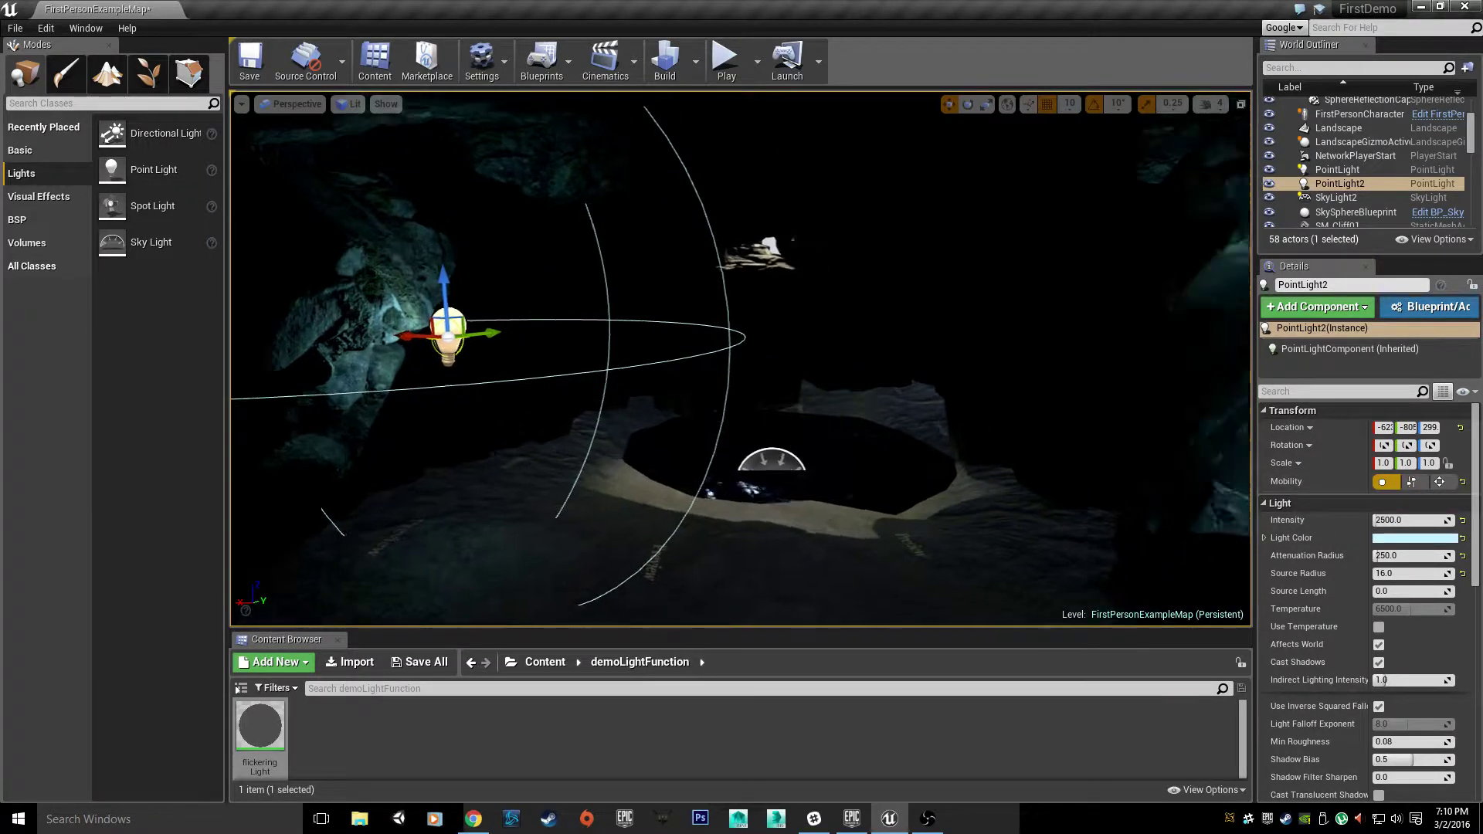
{"action": "left_click", "coordinate": [741, 312]}
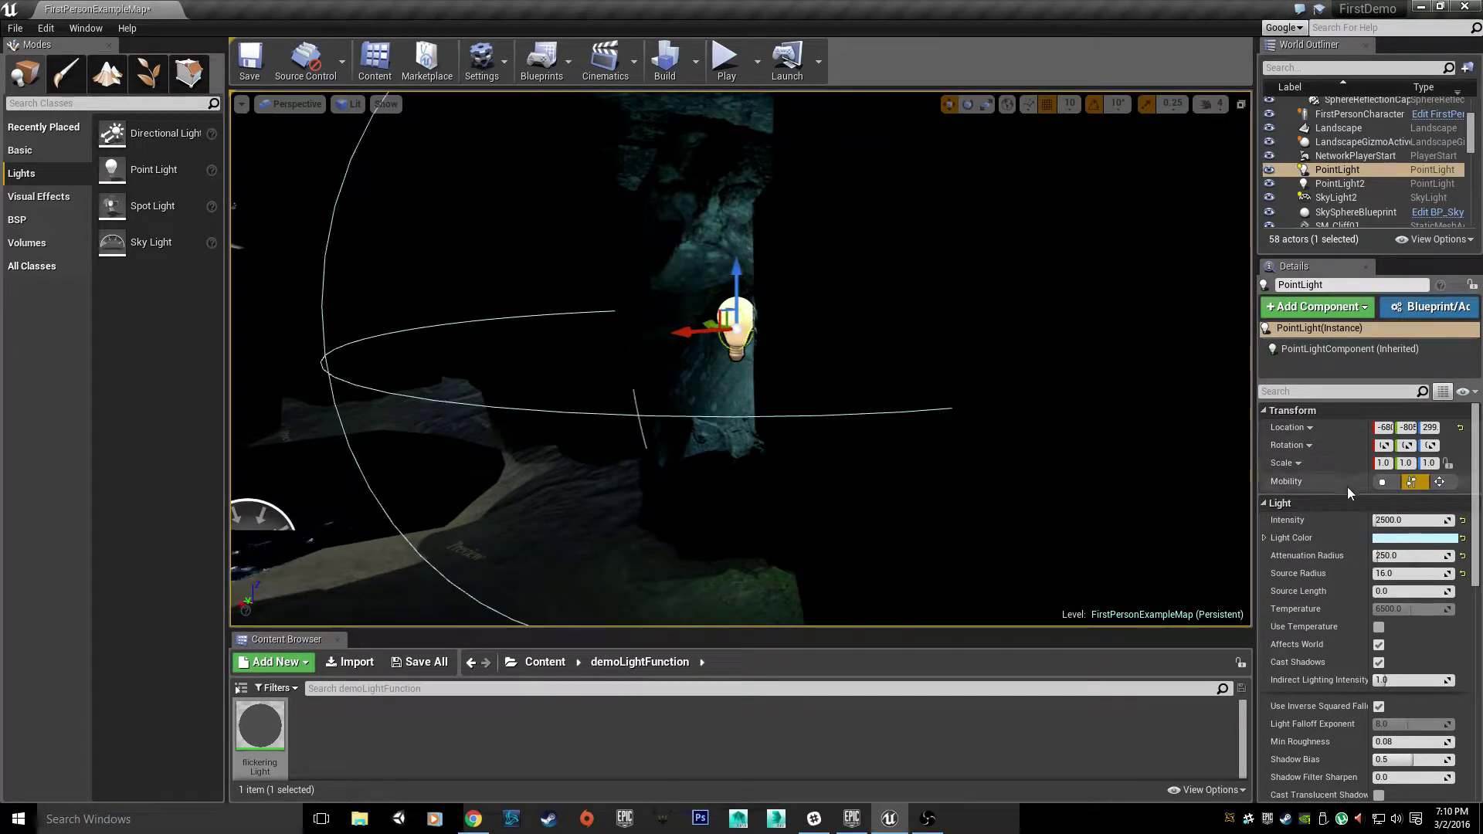
{"action": "left_click", "coordinate": [1383, 482]}
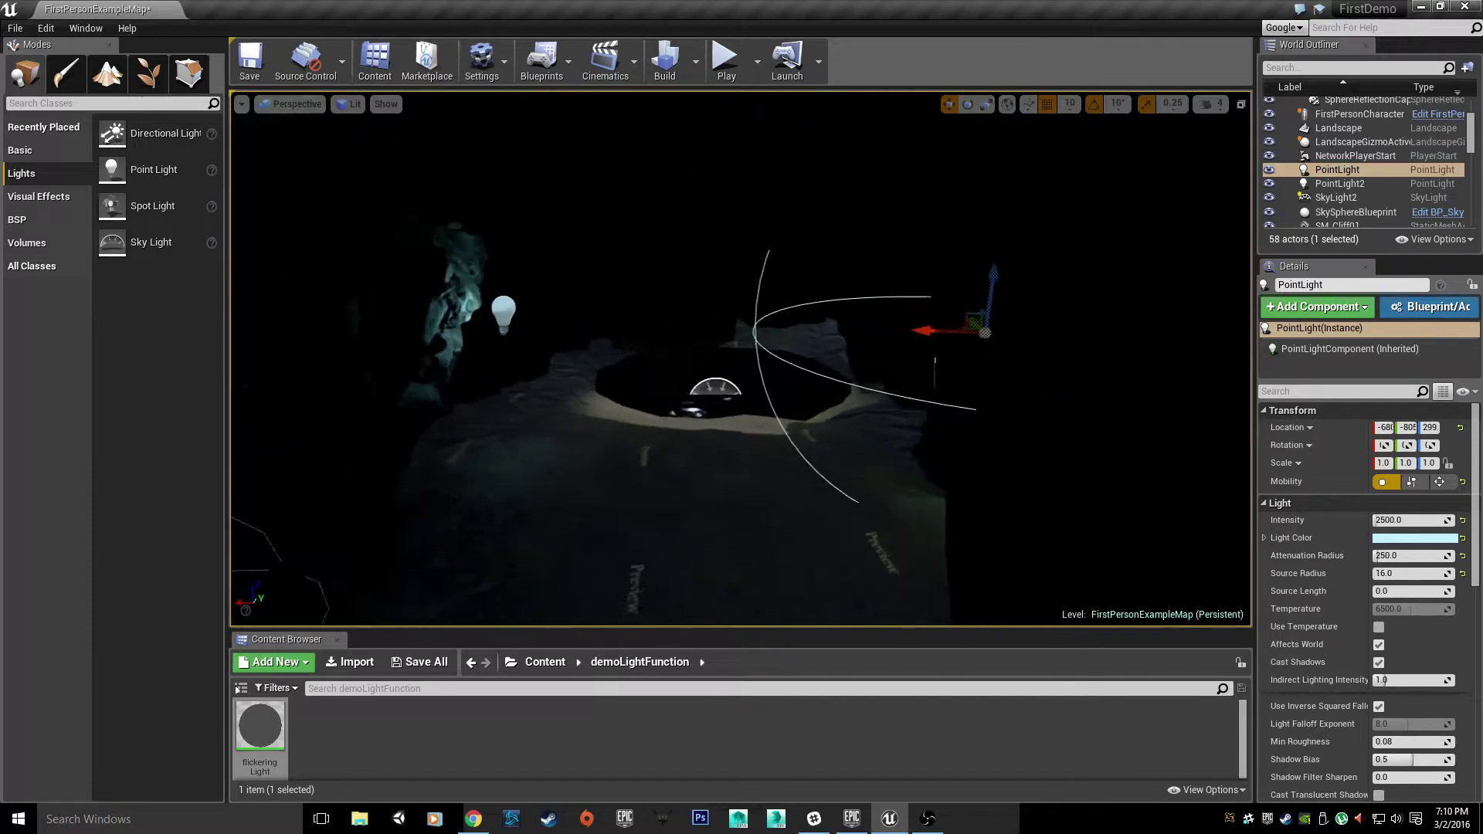
Inspect the point light's effect on the cave wall and view the sky light's settings
{"action": "key", "text": "f"}
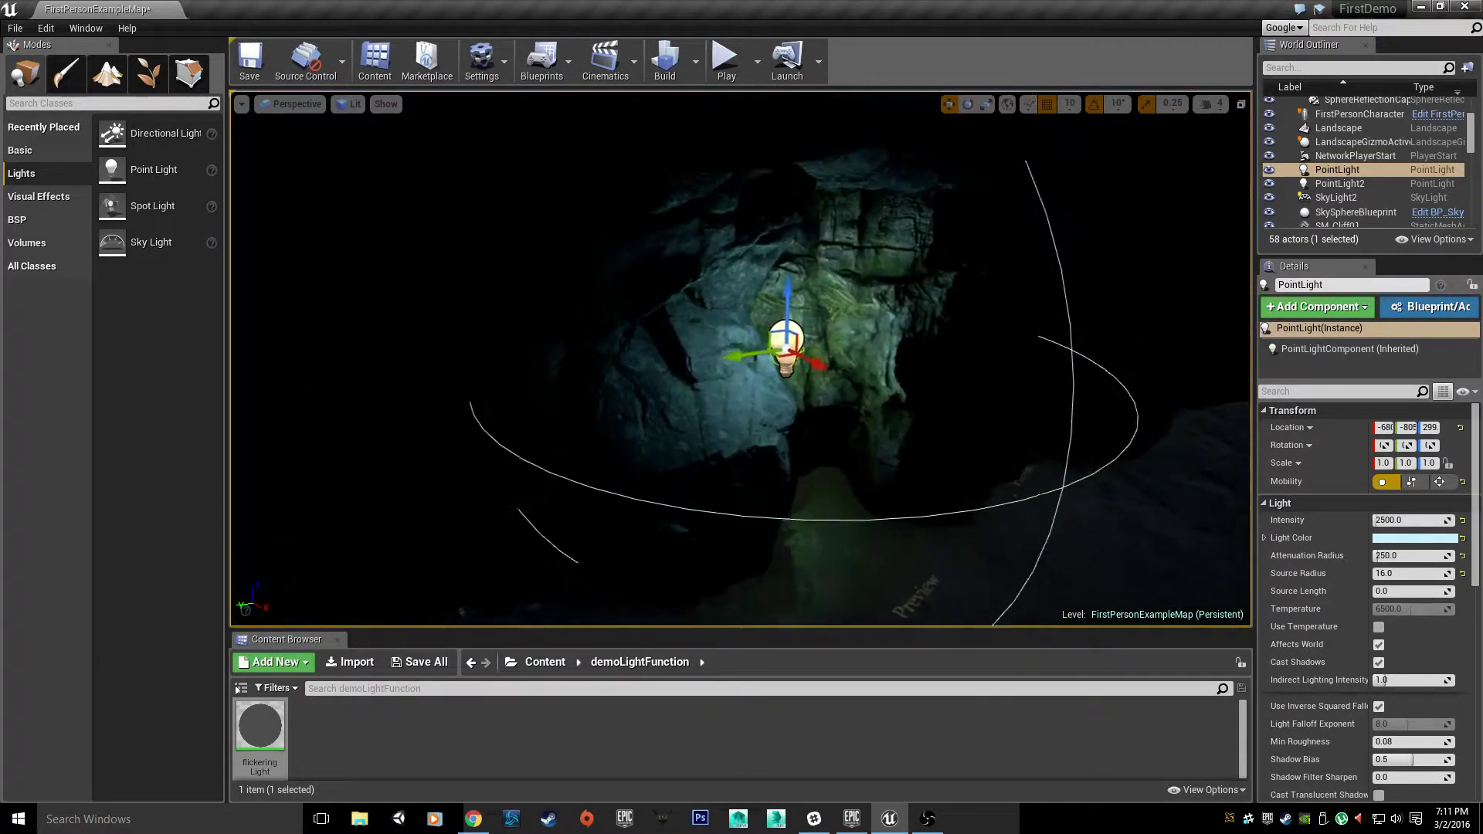
{"action": "right_click_drag", "start_coordinate": [845, 426], "coordinate": [950, 475]}
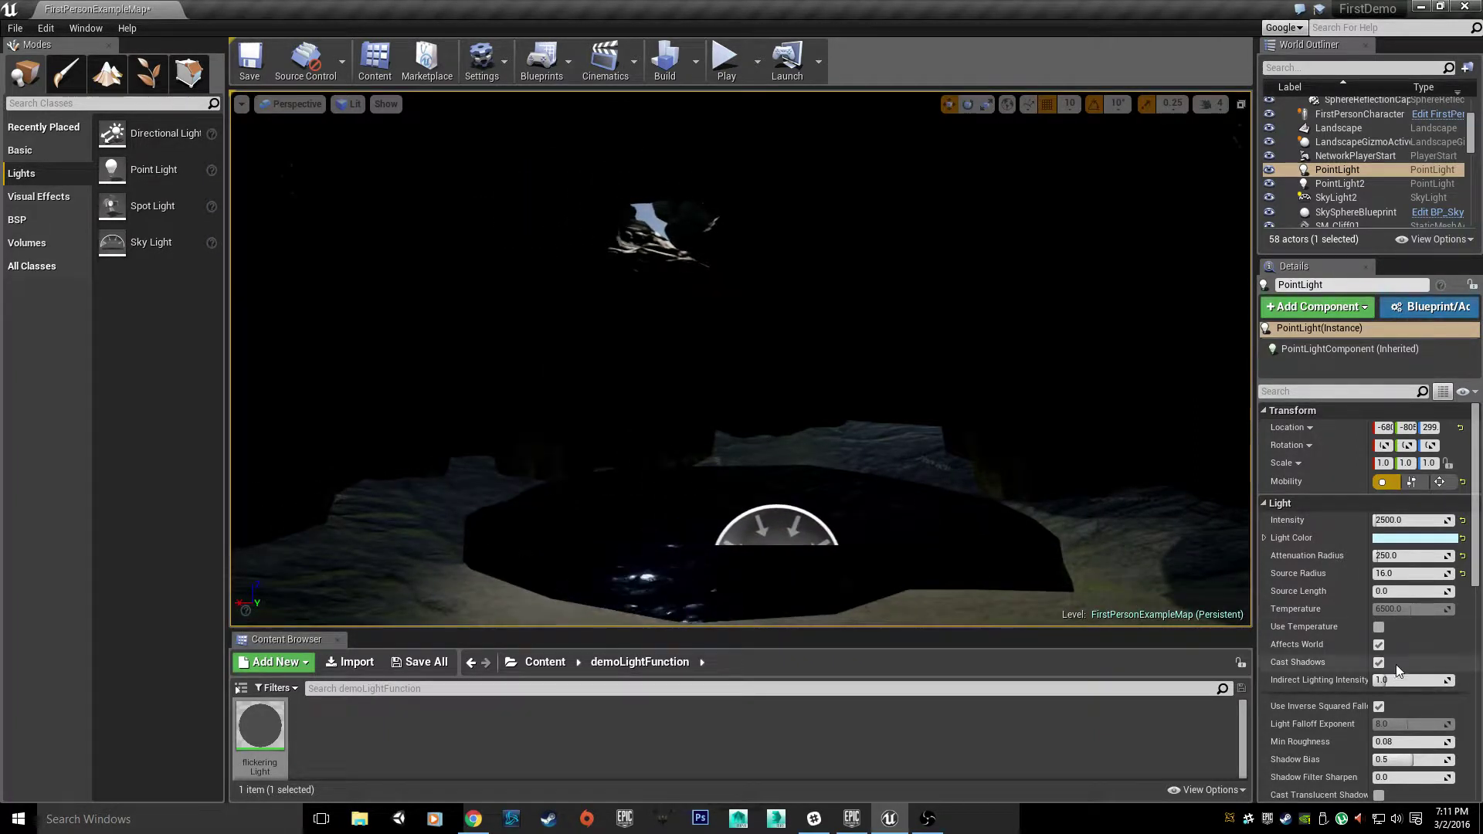
{"action": "left_click", "coordinate": [820, 532]}
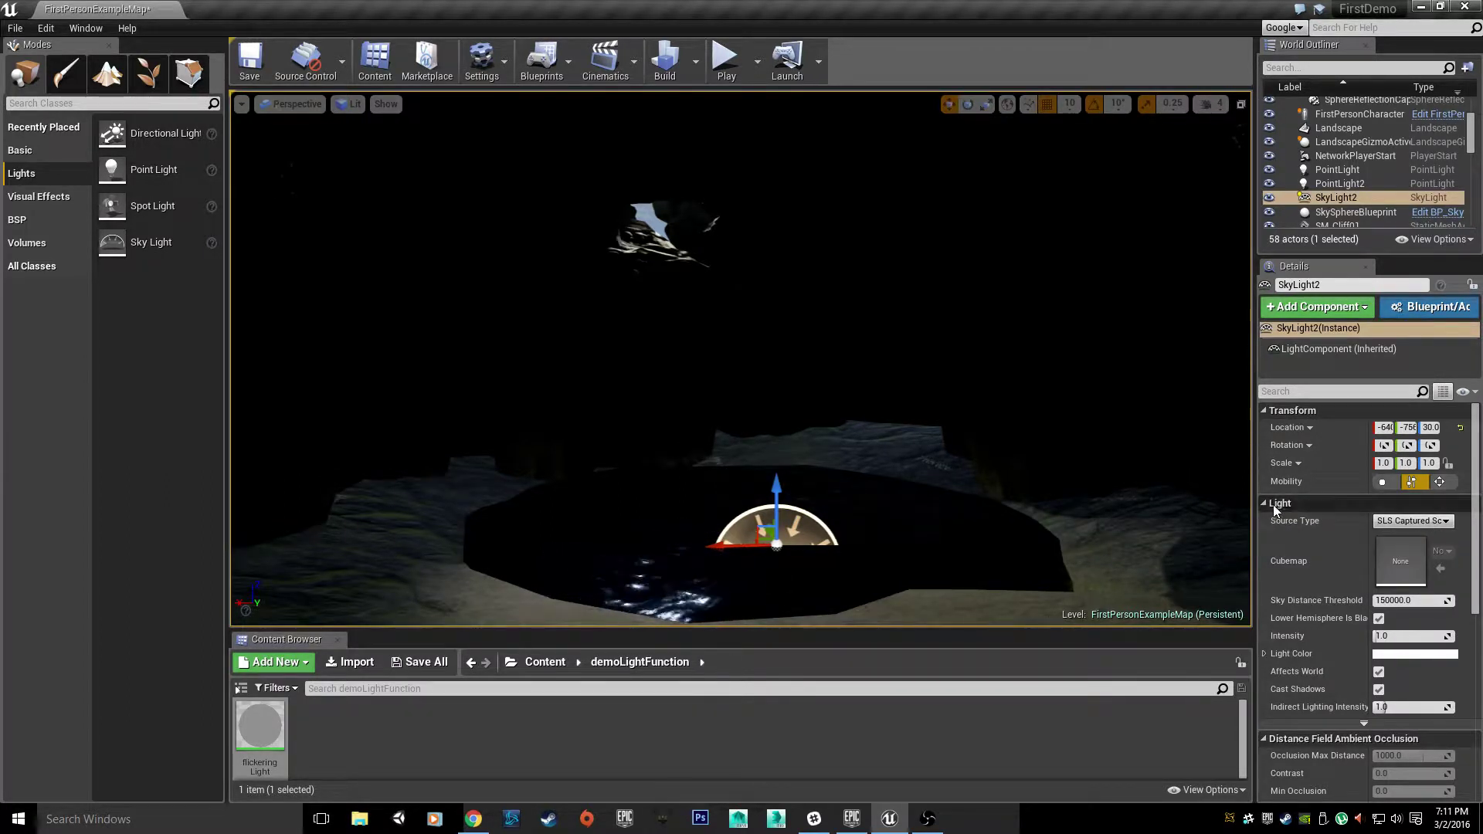
{"action": "right_click_drag", "start_coordinate": [1004, 494], "coordinate": [923, 410]}
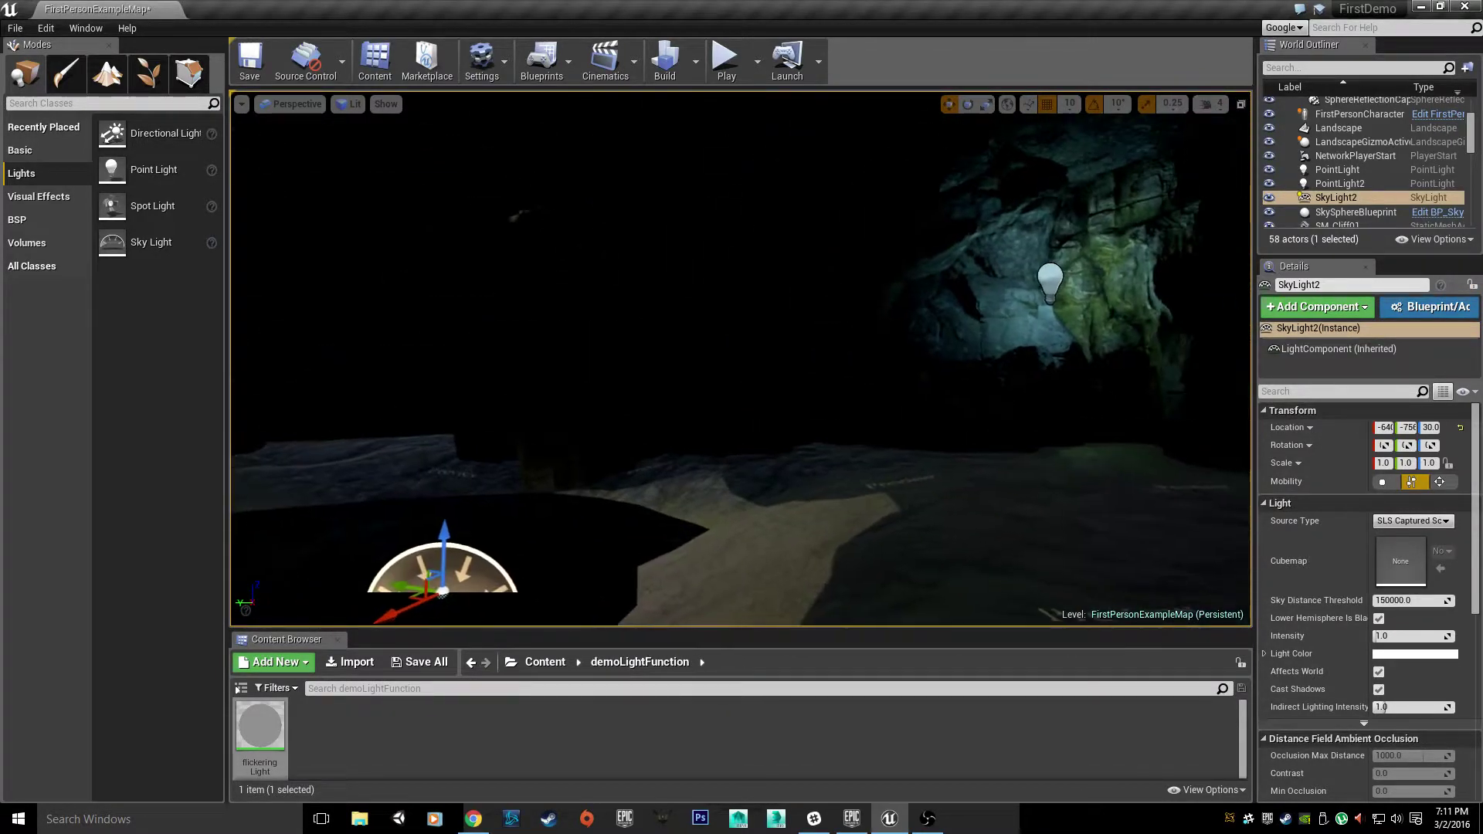
Duplicate the original point light a second time, further along the cave wall toward the outer rocks
{"action": "left_click", "coordinate": [1049, 274]}
{"action": "left_click_drag", "start_coordinate": [997, 287], "coordinate": [356, 285], "text": "alt"}
{"action": "right_click_drag", "start_coordinate": [363, 309], "coordinate": [286, 359]}
{"action": "right_click_drag", "start_coordinate": [730, 410], "coordinate": [950, 116]}
{"action": "left_click", "coordinate": [729, 410]}
{"action": "right_click", "coordinate": [730, 409]}
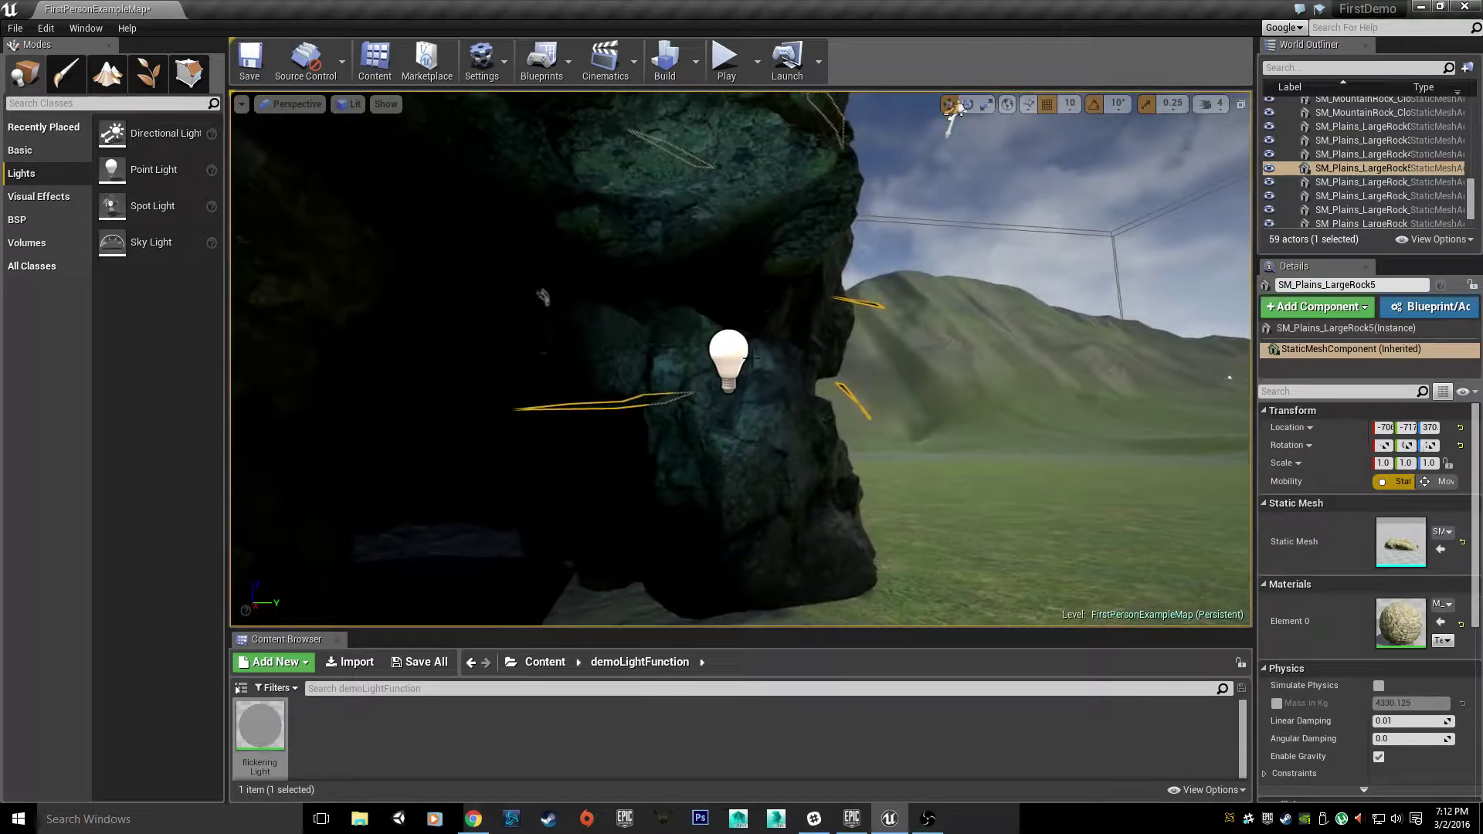
Move the third point light back inside the cave, beside the rock wall behind the water
{"action": "left_click", "coordinate": [729, 359]}
{"action": "right_click_drag", "start_coordinate": [729, 359], "coordinate": [761, 421]}
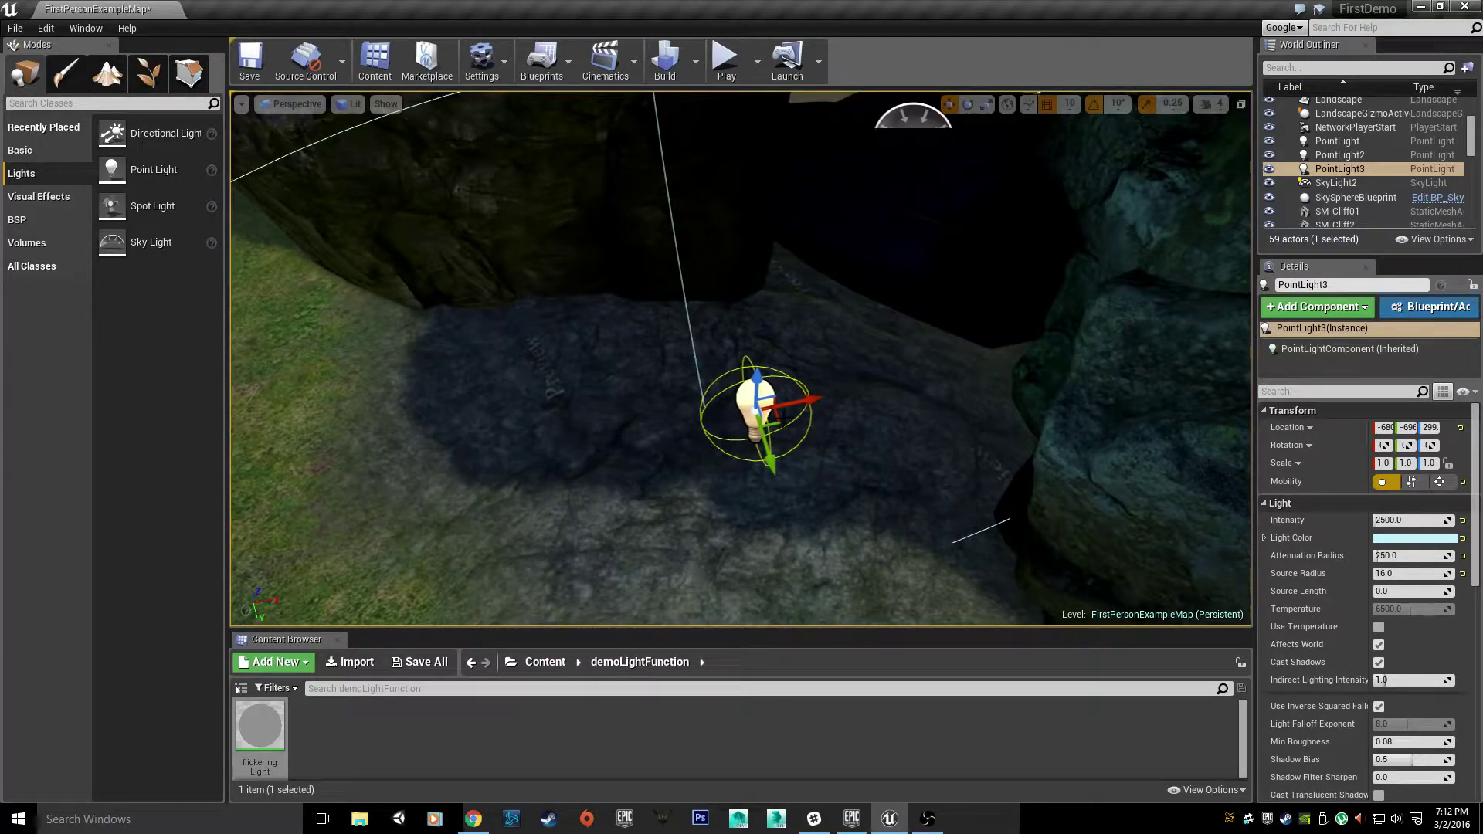
{"action": "left_click_drag", "start_coordinate": [778, 423], "coordinate": [973, 100]}
{"action": "right_click_drag", "start_coordinate": [973, 101], "coordinate": [1255, 270]}
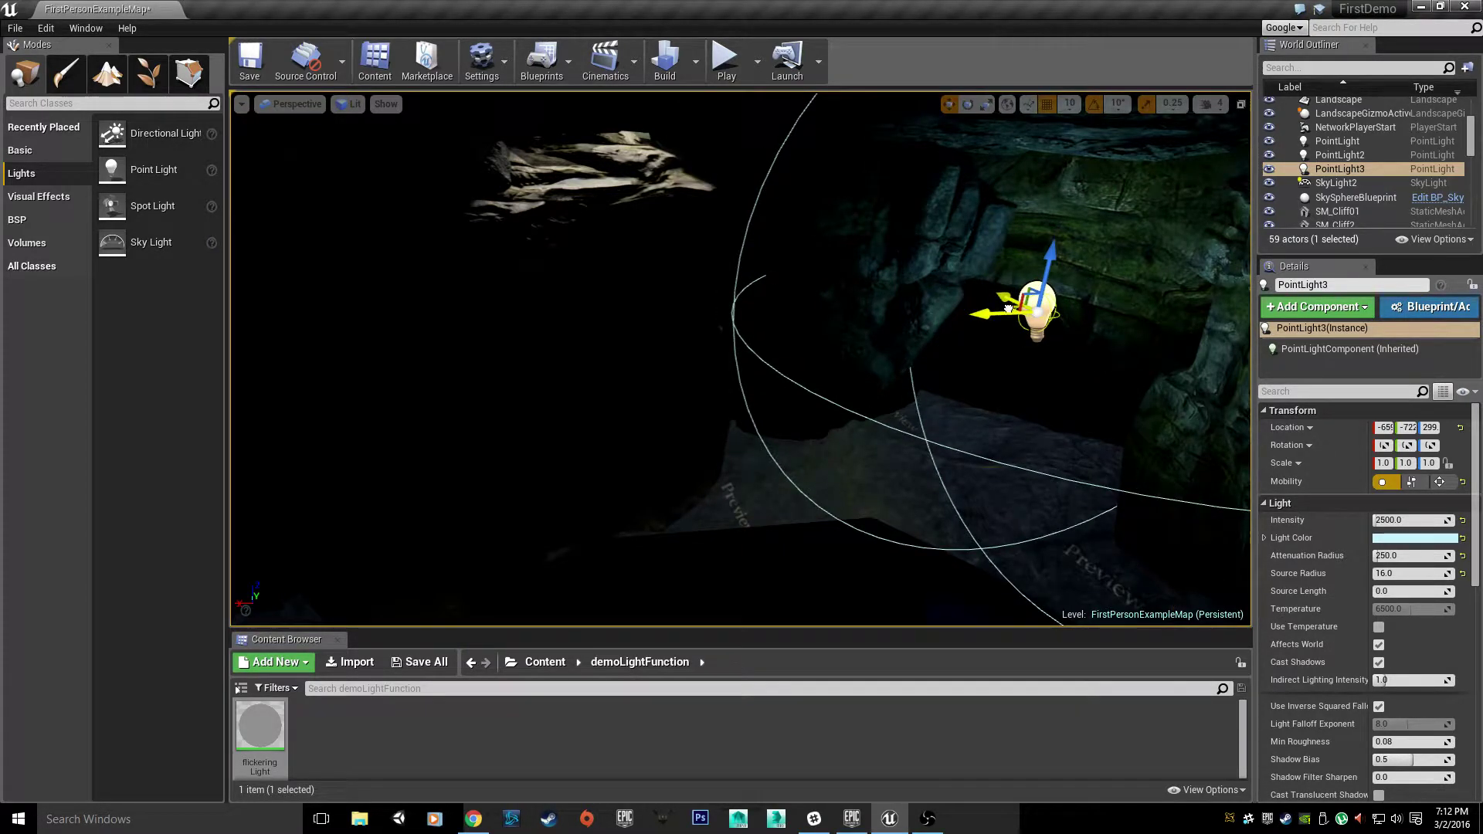
Duplicate the third point light across the water and position the copy by the opposite rock wall
{"action": "left_click_drag", "start_coordinate": [1009, 309], "coordinate": [406, 533], "text": "alt"}
{"action": "right_click_drag", "start_coordinate": [406, 533], "coordinate": [494, 526]}
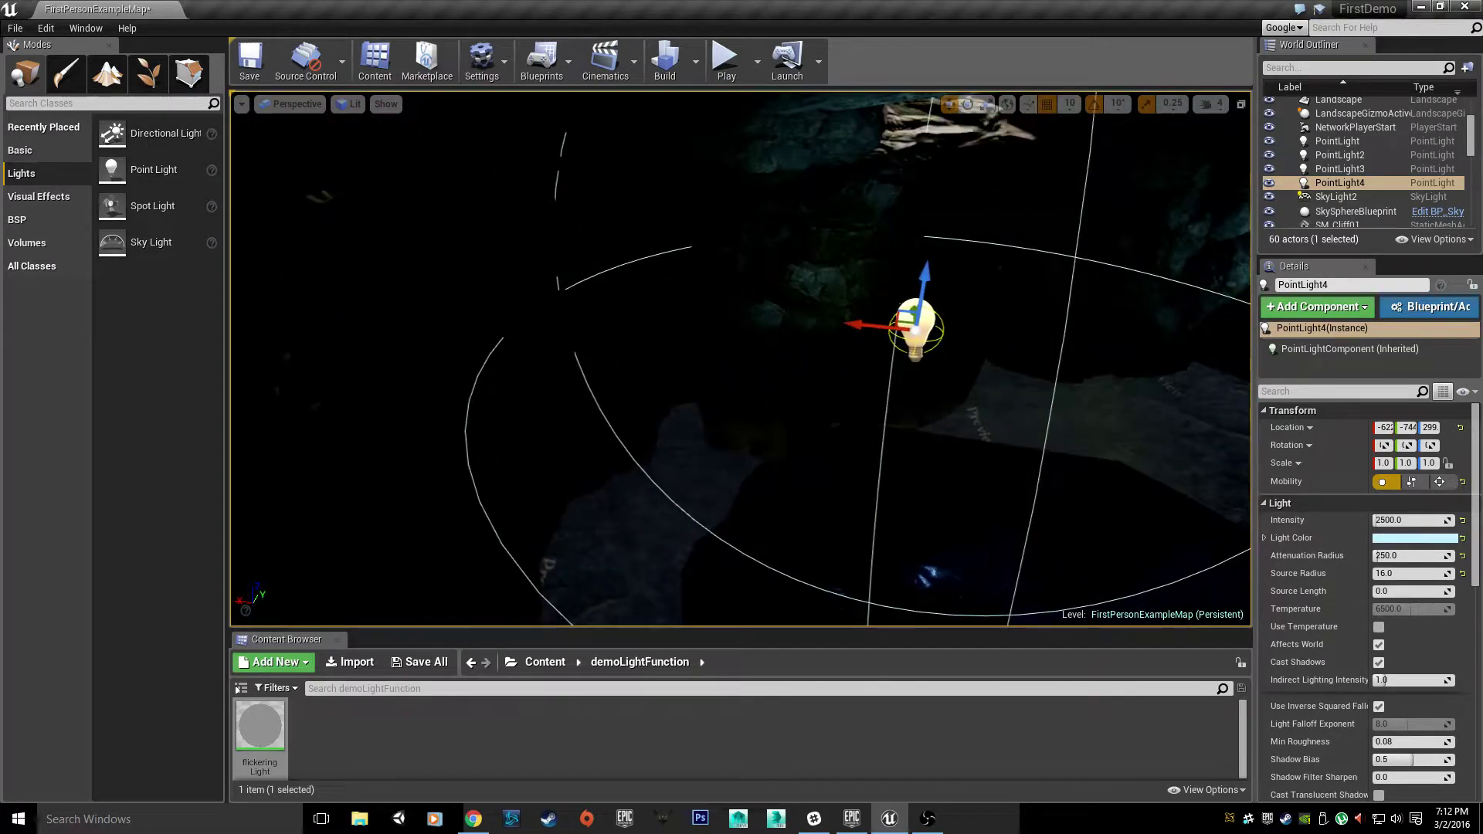
{"action": "left_click_drag", "start_coordinate": [888, 327], "coordinate": [667, 340]}
{"action": "right_click_drag", "start_coordinate": [667, 340], "coordinate": [916, 386]}
Build the level's lighting and inspect the cave lit by the four point lights
{"action": "right_click_drag", "start_coordinate": [742, 360], "coordinate": [1043, 394]}
{"action": "key", "text": "w"}
{"action": "key", "text": "w"}
{"action": "key", "text": "w"}
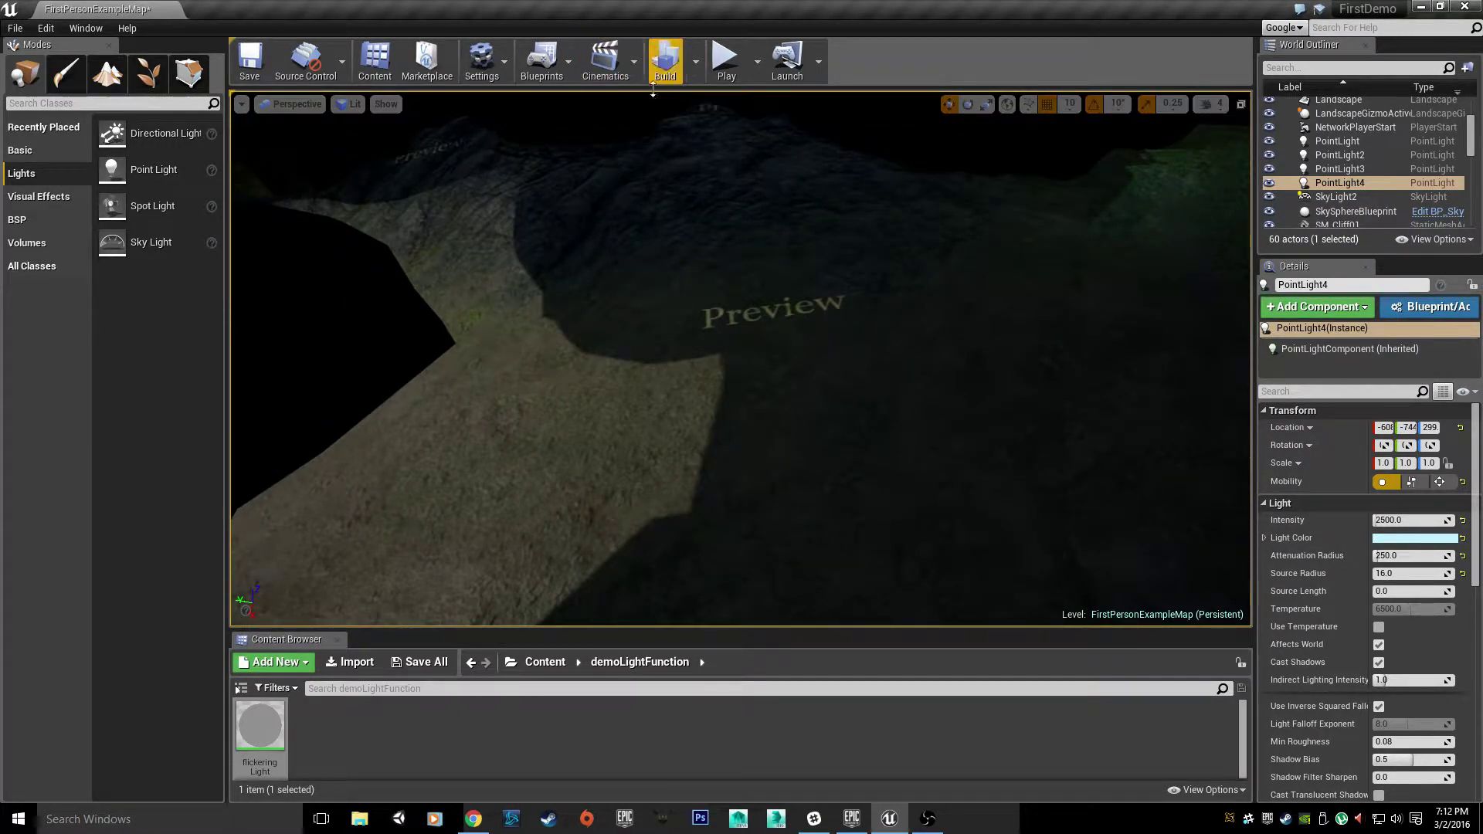
{"action": "left_click", "coordinate": [666, 66]}
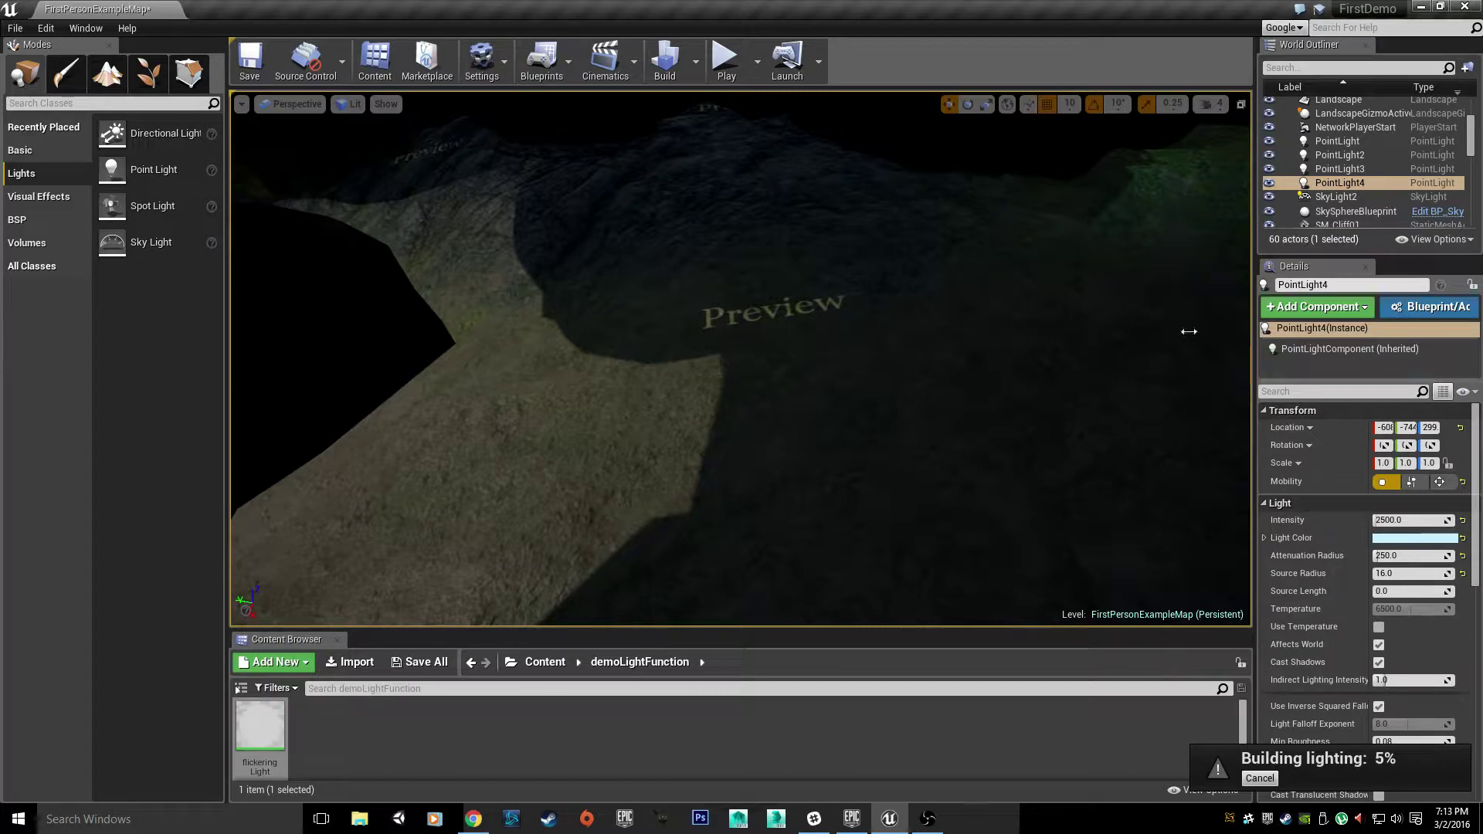
{"action": "key", "text": "f"}
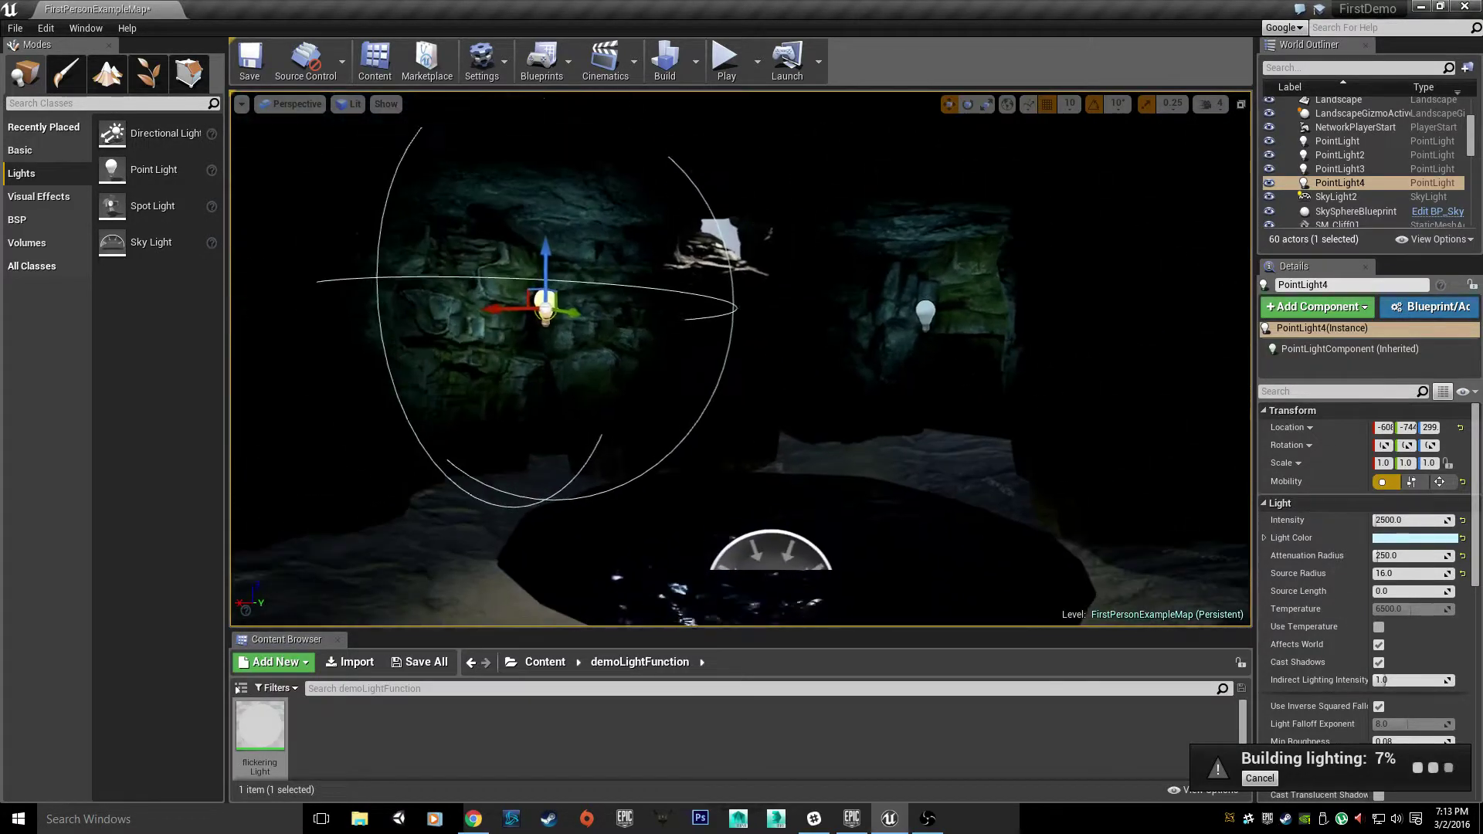
{"action": "right_click_drag", "start_coordinate": [742, 359], "coordinate": [838, 336]}
{"action": "key", "text": "w"}
{"action": "key", "text": "s"}
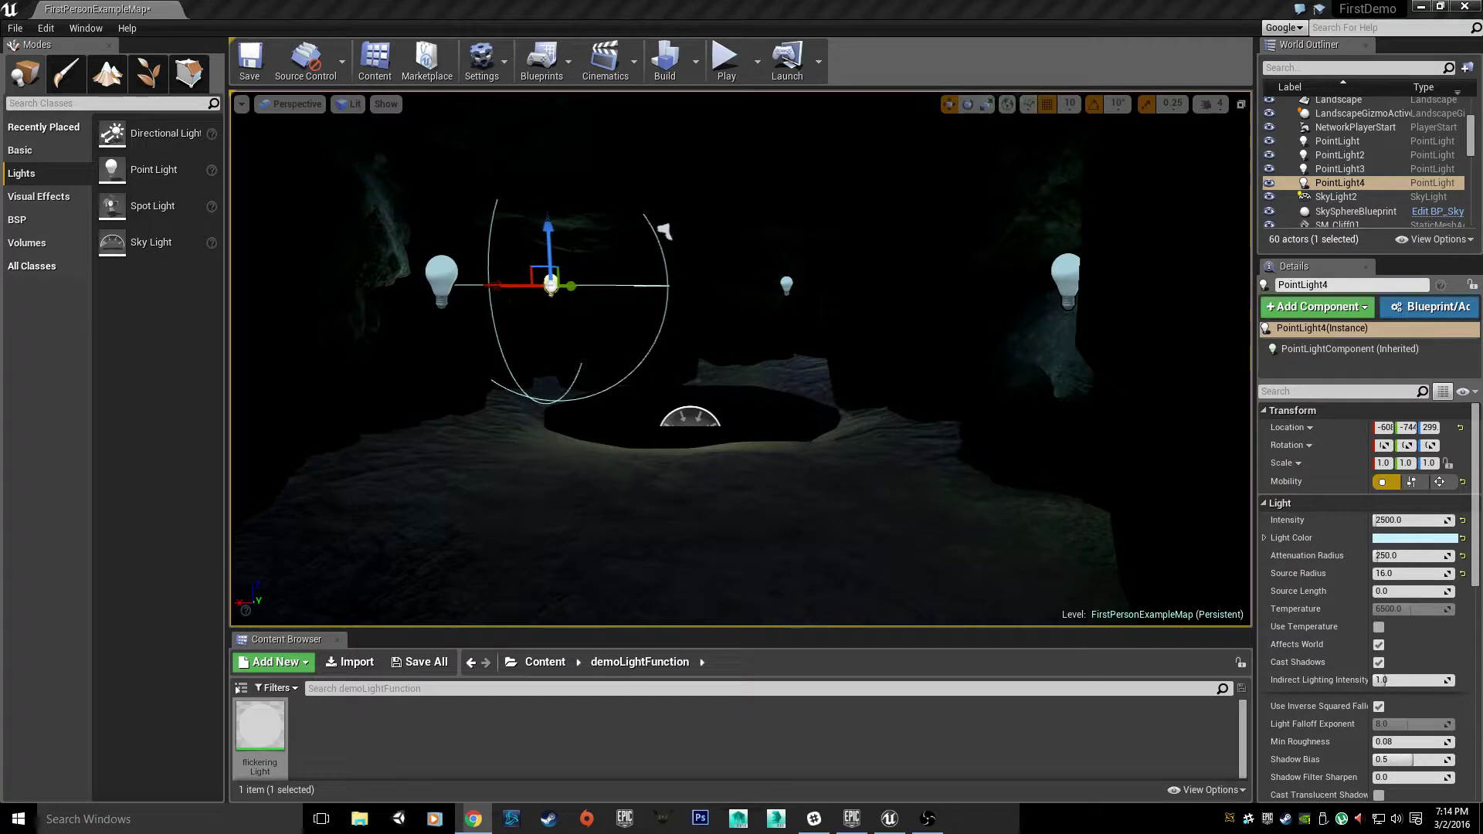
Switch the fourth point light's mobility to Movable for comparison and return it to Static
{"action": "right_click_drag", "start_coordinate": [741, 359], "coordinate": [873, 344]}
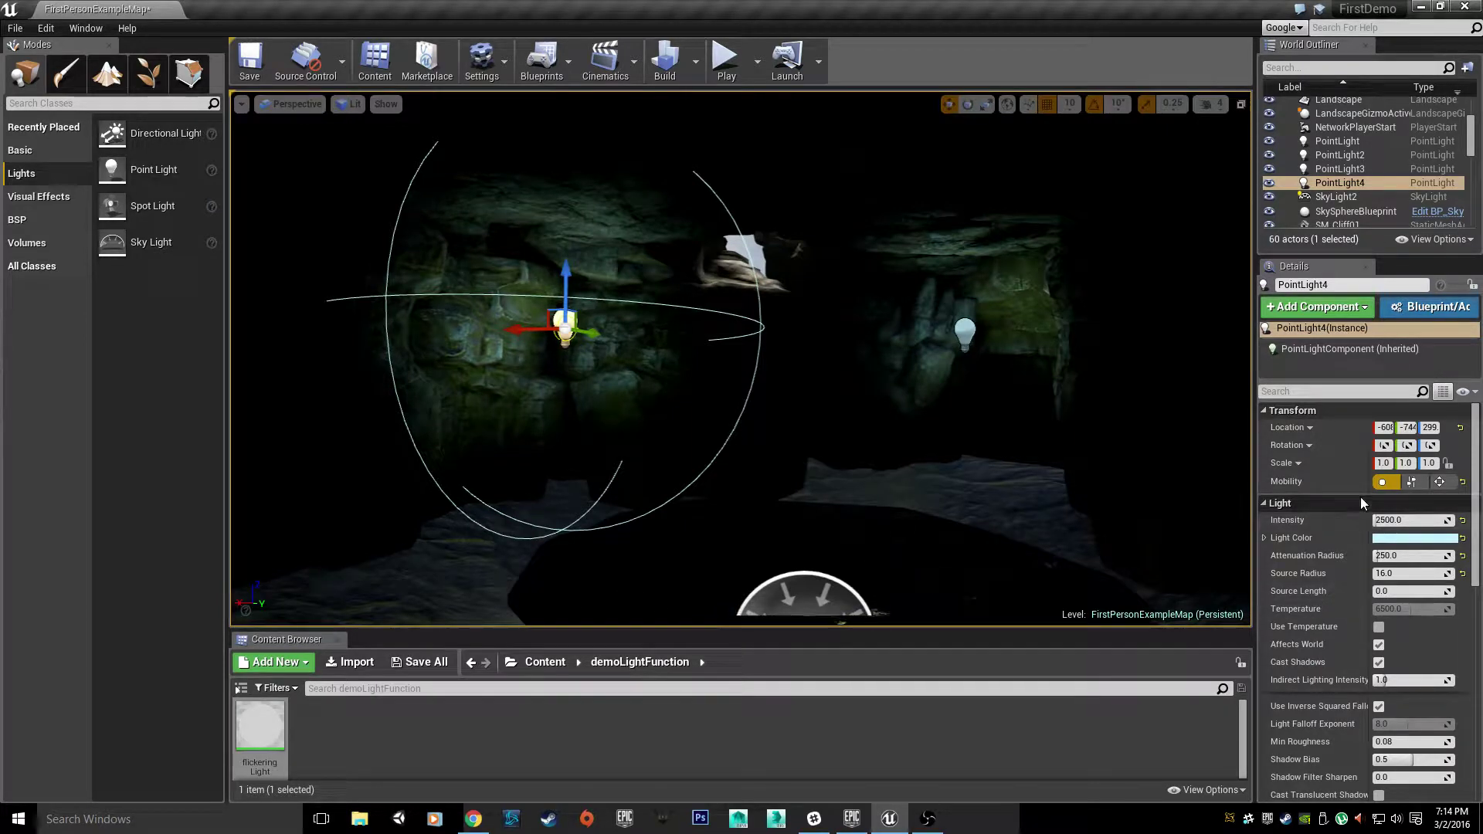
{"action": "left_click", "coordinate": [1438, 480]}
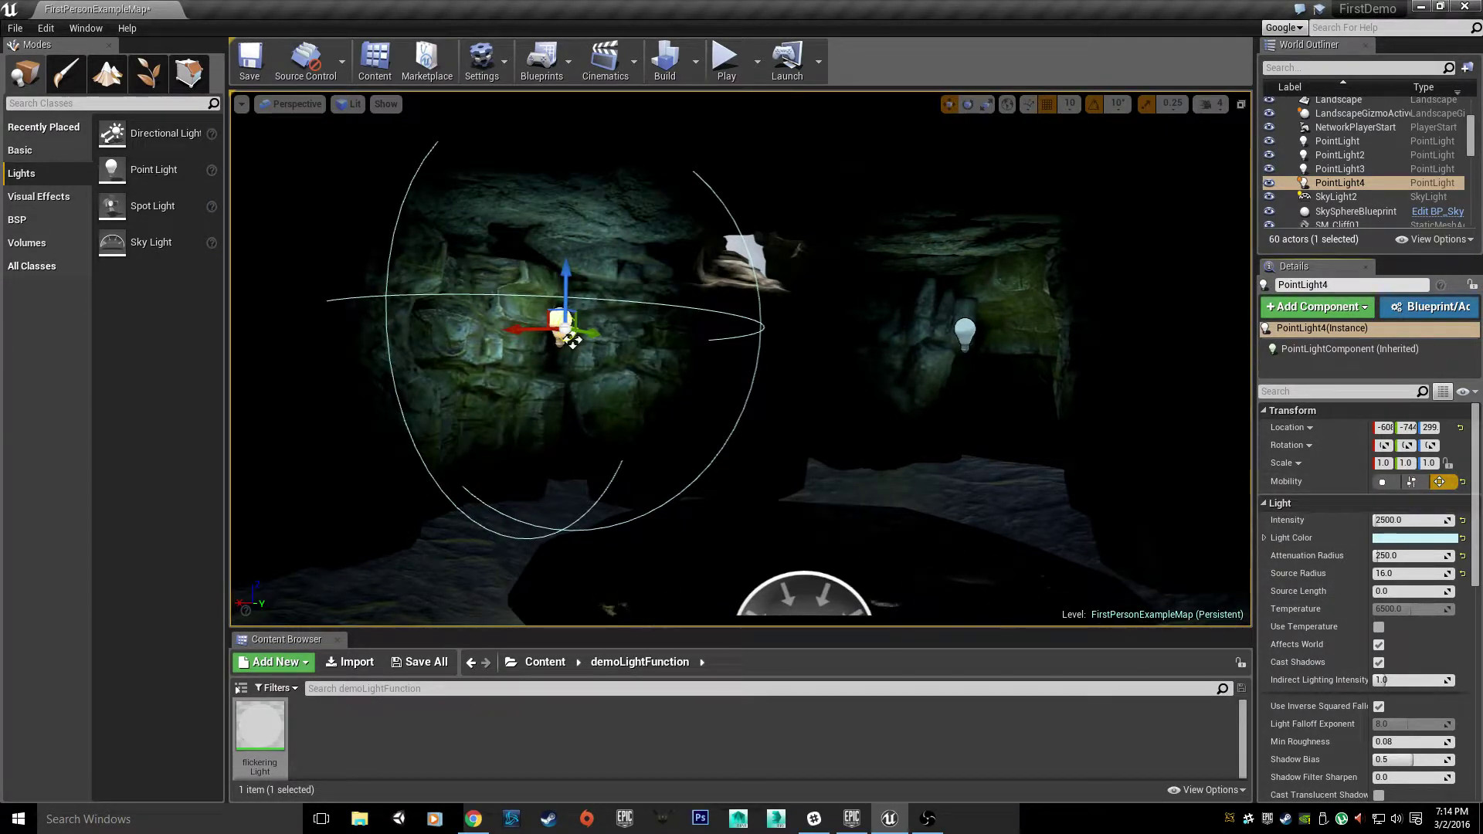
{"action": "right_click_drag", "start_coordinate": [571, 340], "coordinate": [598, 377]}
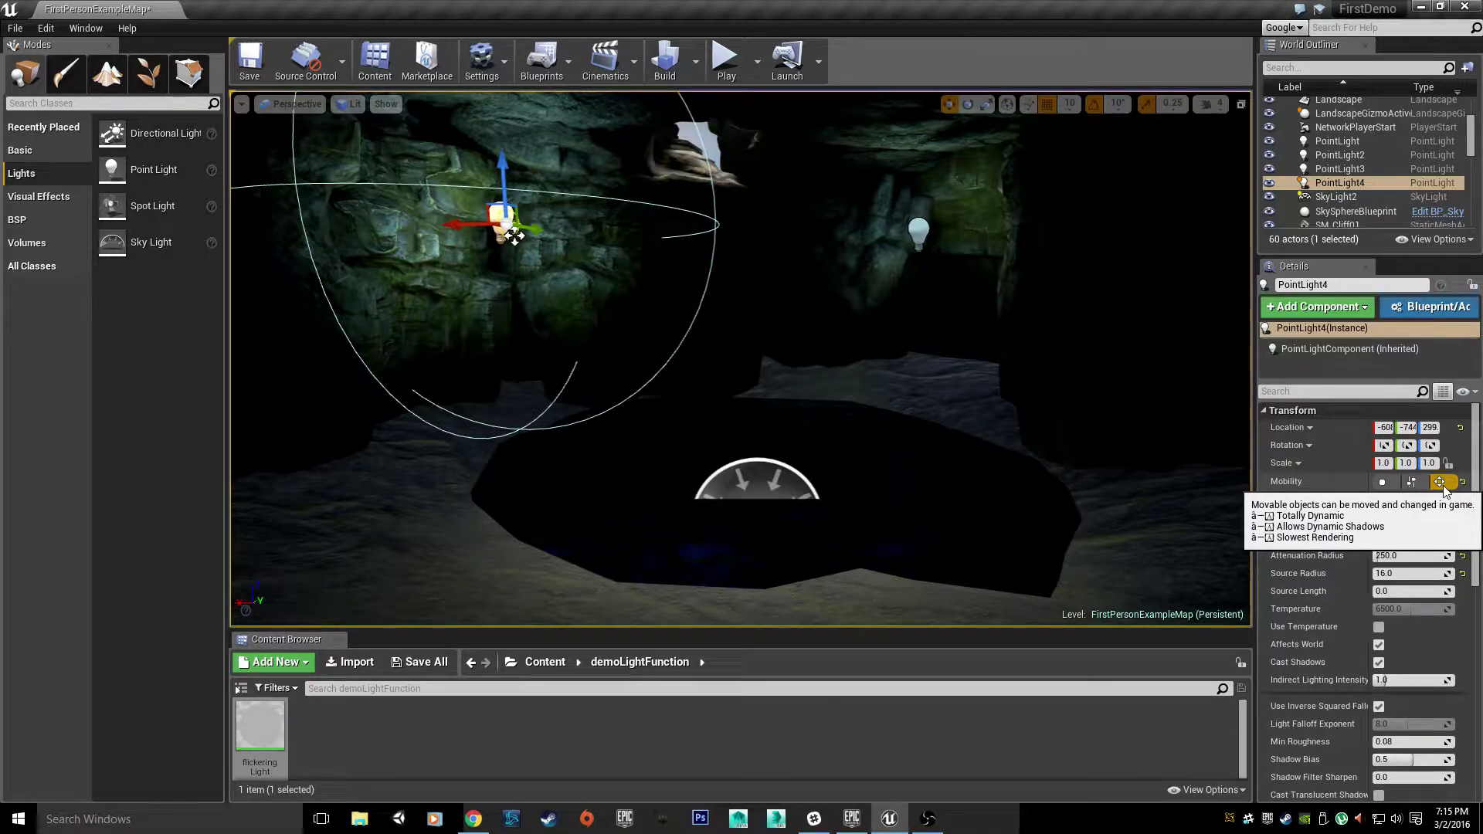
{"action": "left_click", "coordinate": [1384, 482]}
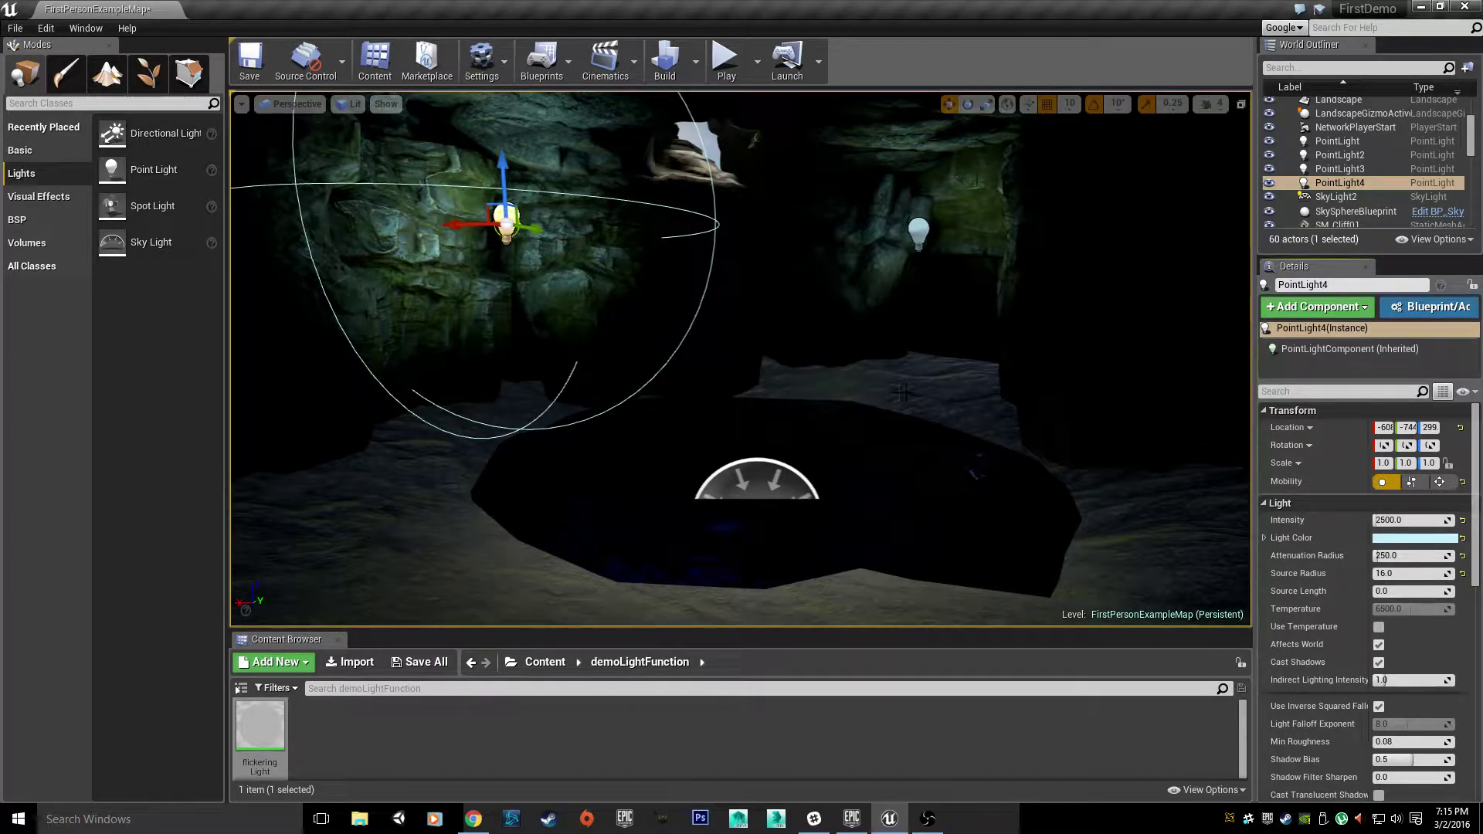
Examine the fourth point light's properties, from its transform and light settings through to its Lightmass, rendering and actor settings
{"action": "right_click_drag", "start_coordinate": [742, 359], "coordinate": [843, 360]}
{"action": "scroll", "coordinate": [1386, 546], "scroll_direction": "down", "scroll_amount": 10}
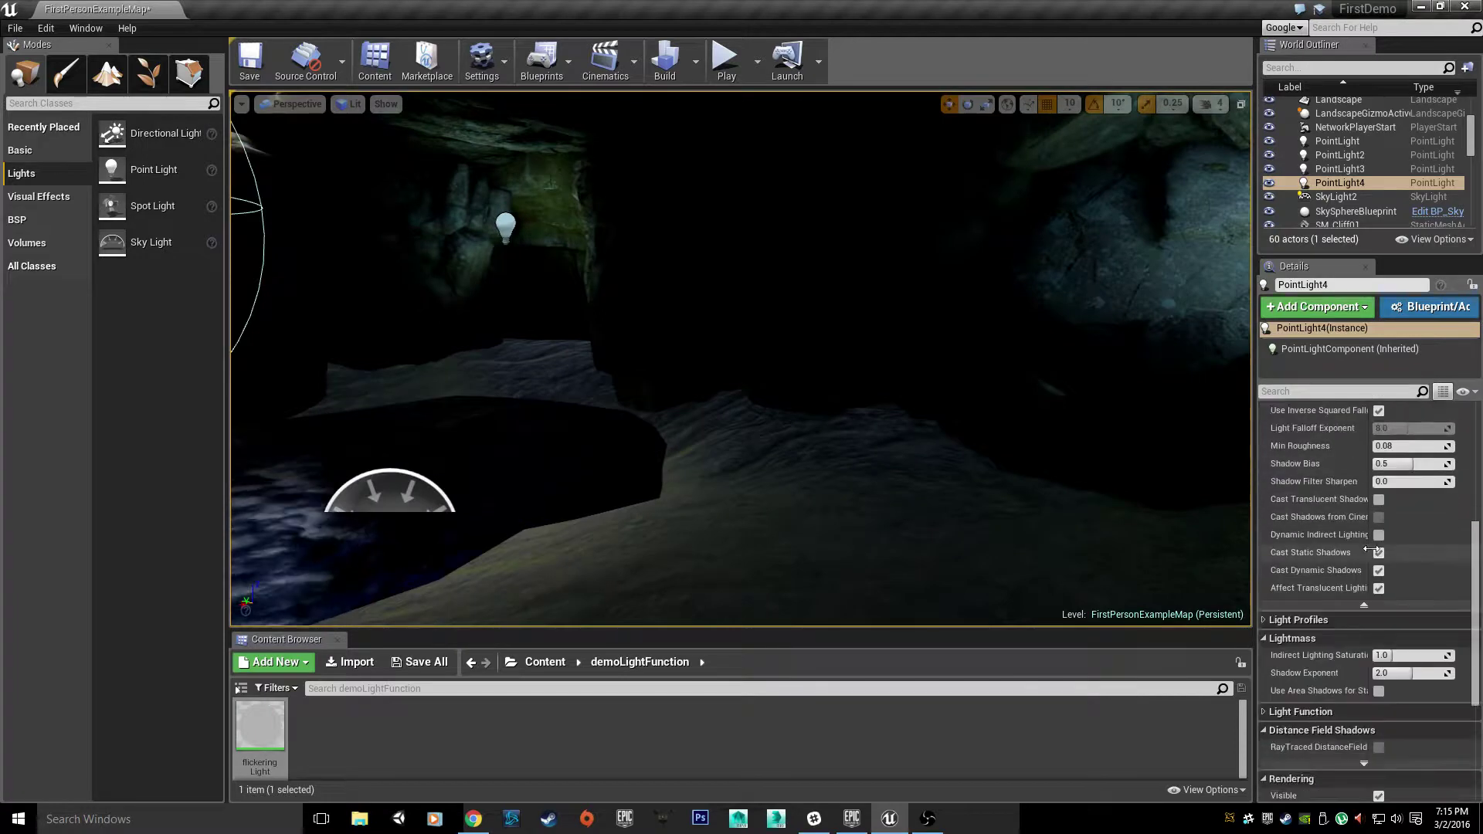
{"action": "scroll", "coordinate": [1372, 548], "scroll_direction": "down", "scroll_amount": 1}
{"action": "scroll", "coordinate": [1372, 564], "scroll_direction": "up", "scroll_amount": 2}
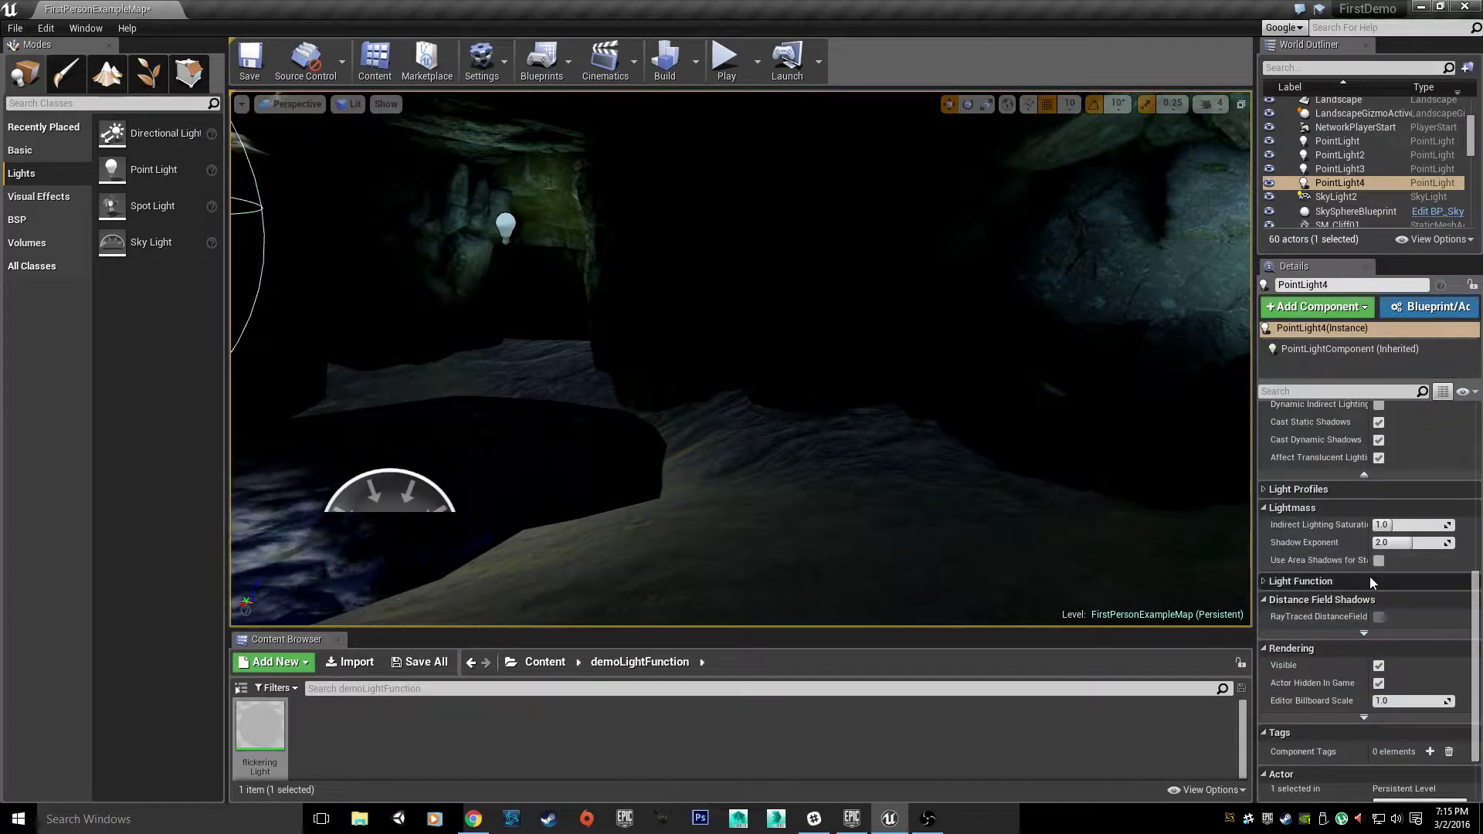
{"action": "scroll", "coordinate": [1434, 650], "scroll_direction": "up", "scroll_amount": 10}
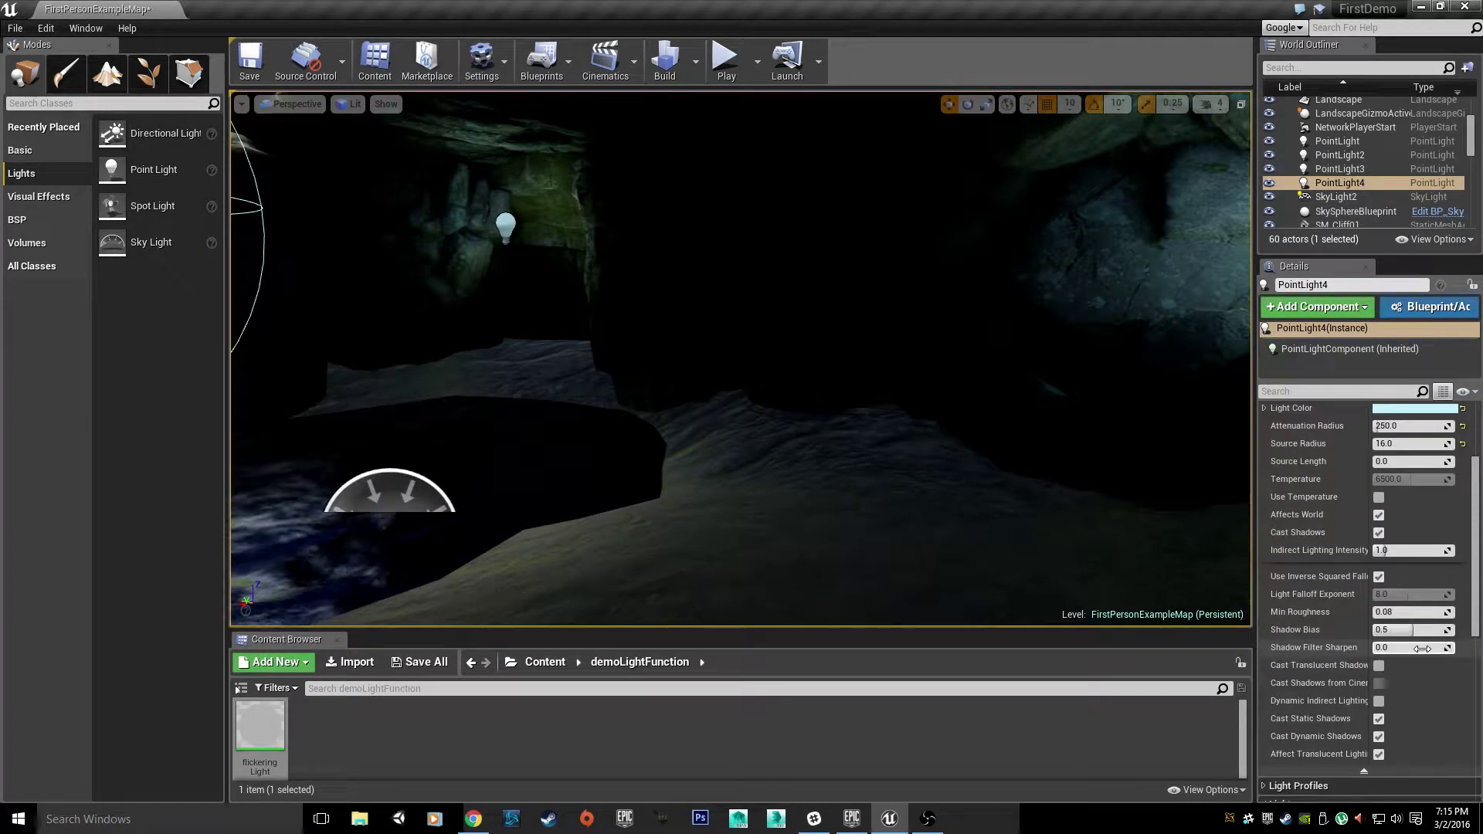
{"action": "scroll", "coordinate": [1319, 646], "scroll_direction": "up", "scroll_amount": 3}
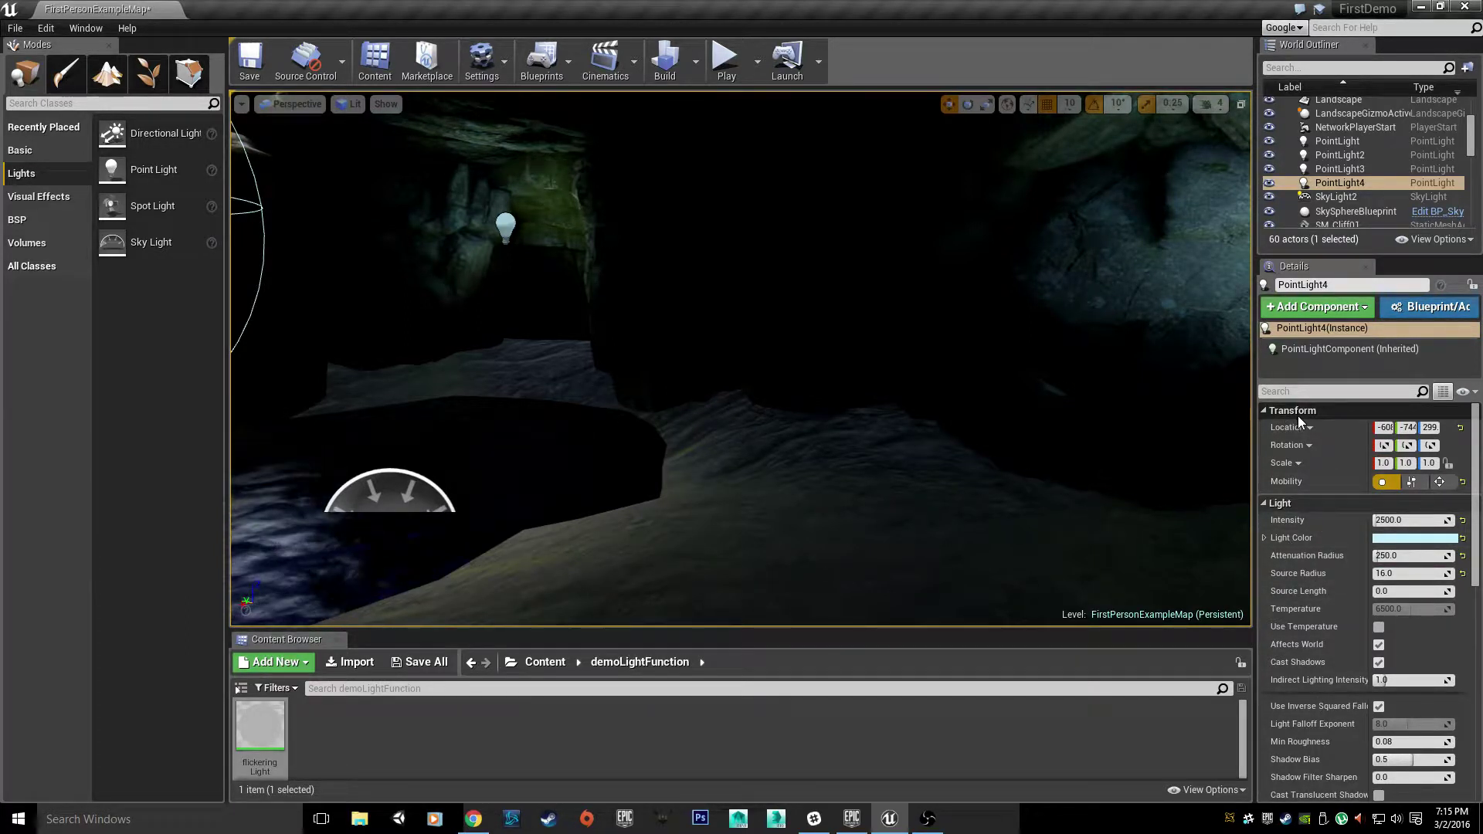
{"action": "scroll", "coordinate": [1298, 416], "scroll_direction": "down", "scroll_amount": 3}
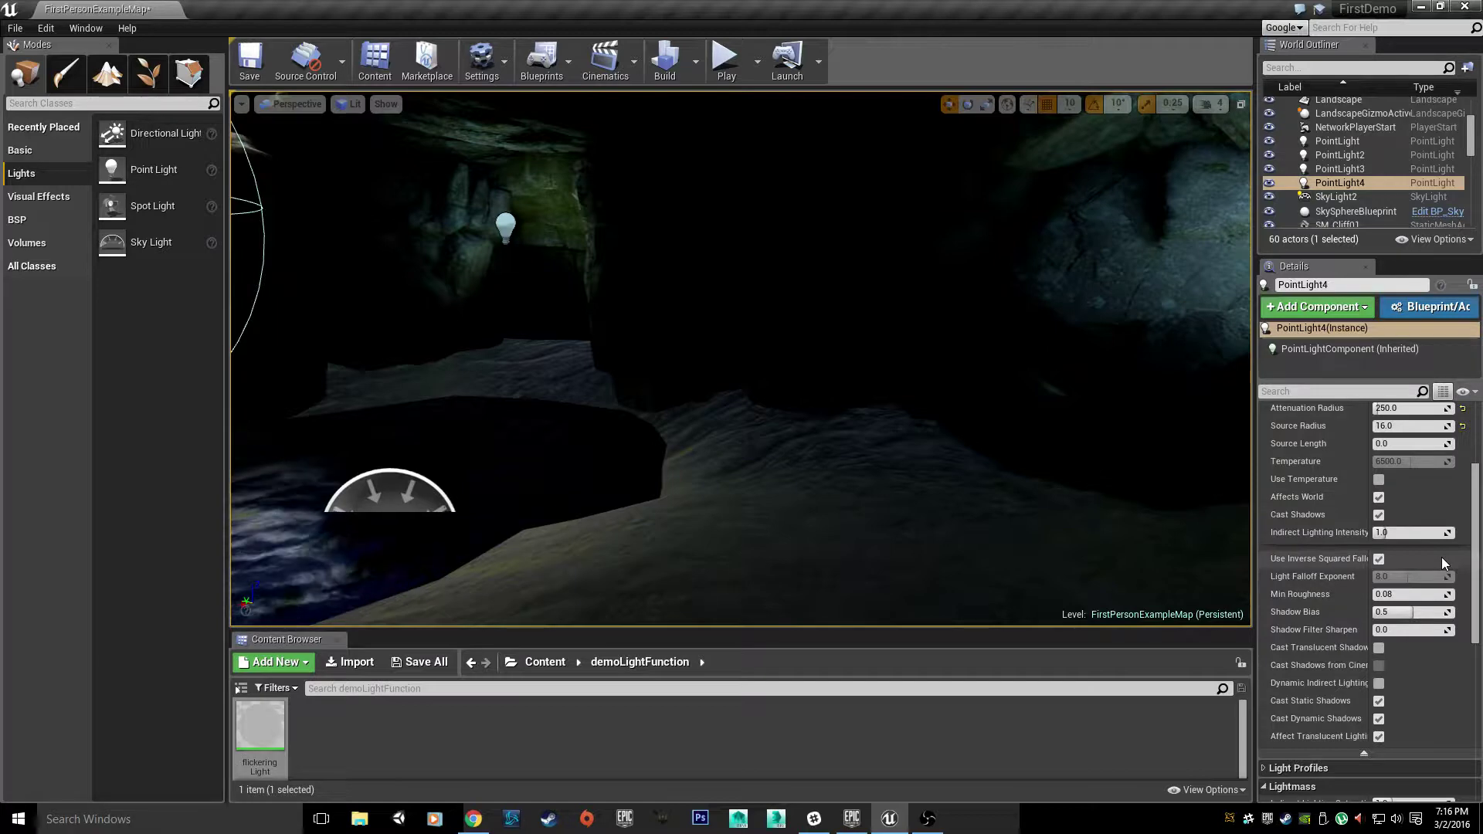
{"action": "scroll", "coordinate": [1441, 558], "scroll_direction": "down", "scroll_amount": 3}
{"action": "scroll", "coordinate": [1435, 555], "scroll_direction": "down", "scroll_amount": 6}
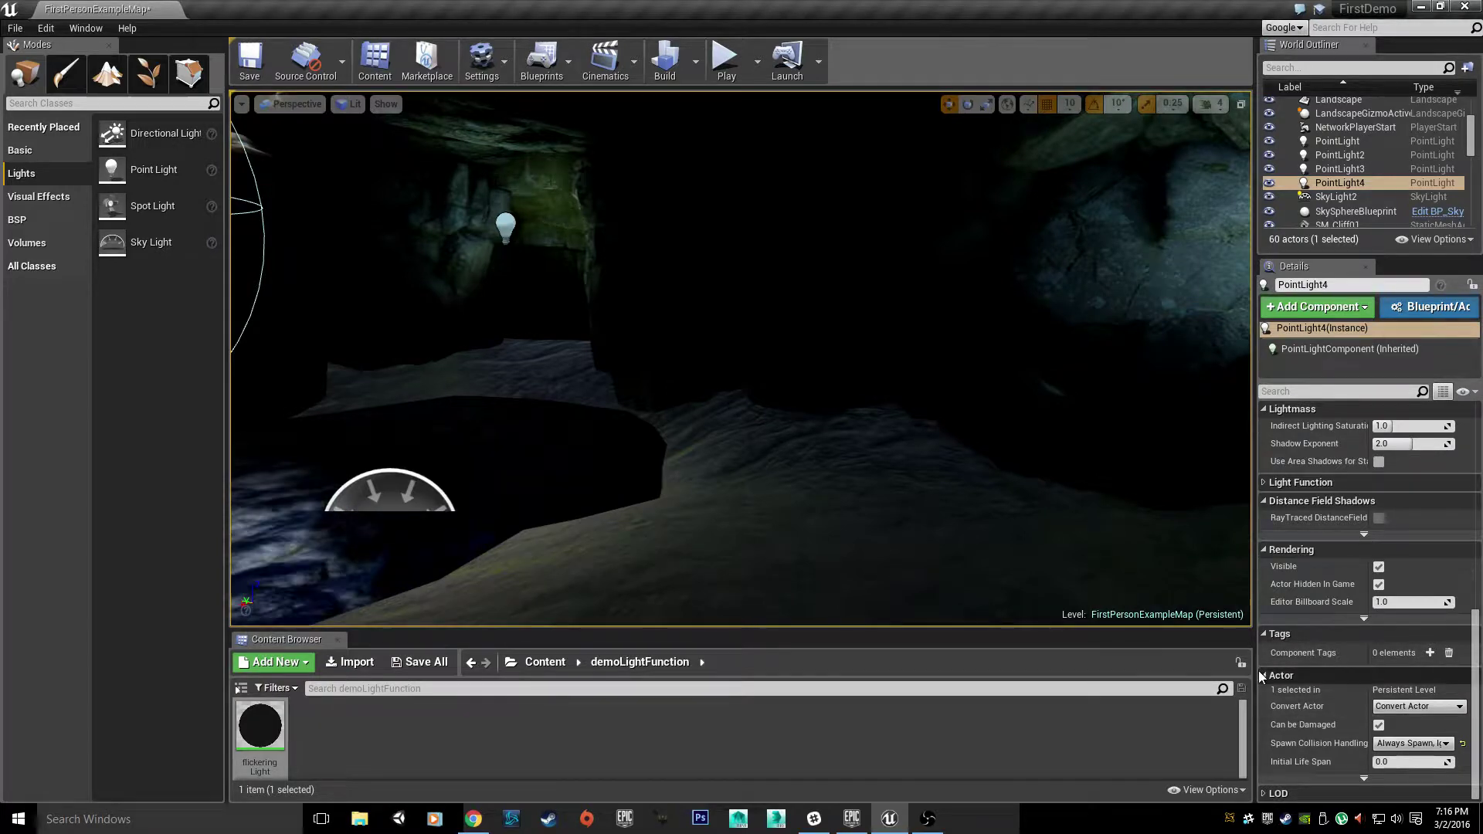
Collapse the fourth point light's Actor and Tags categories and expand its Light Function settings
{"action": "left_click", "coordinate": [1264, 675]}
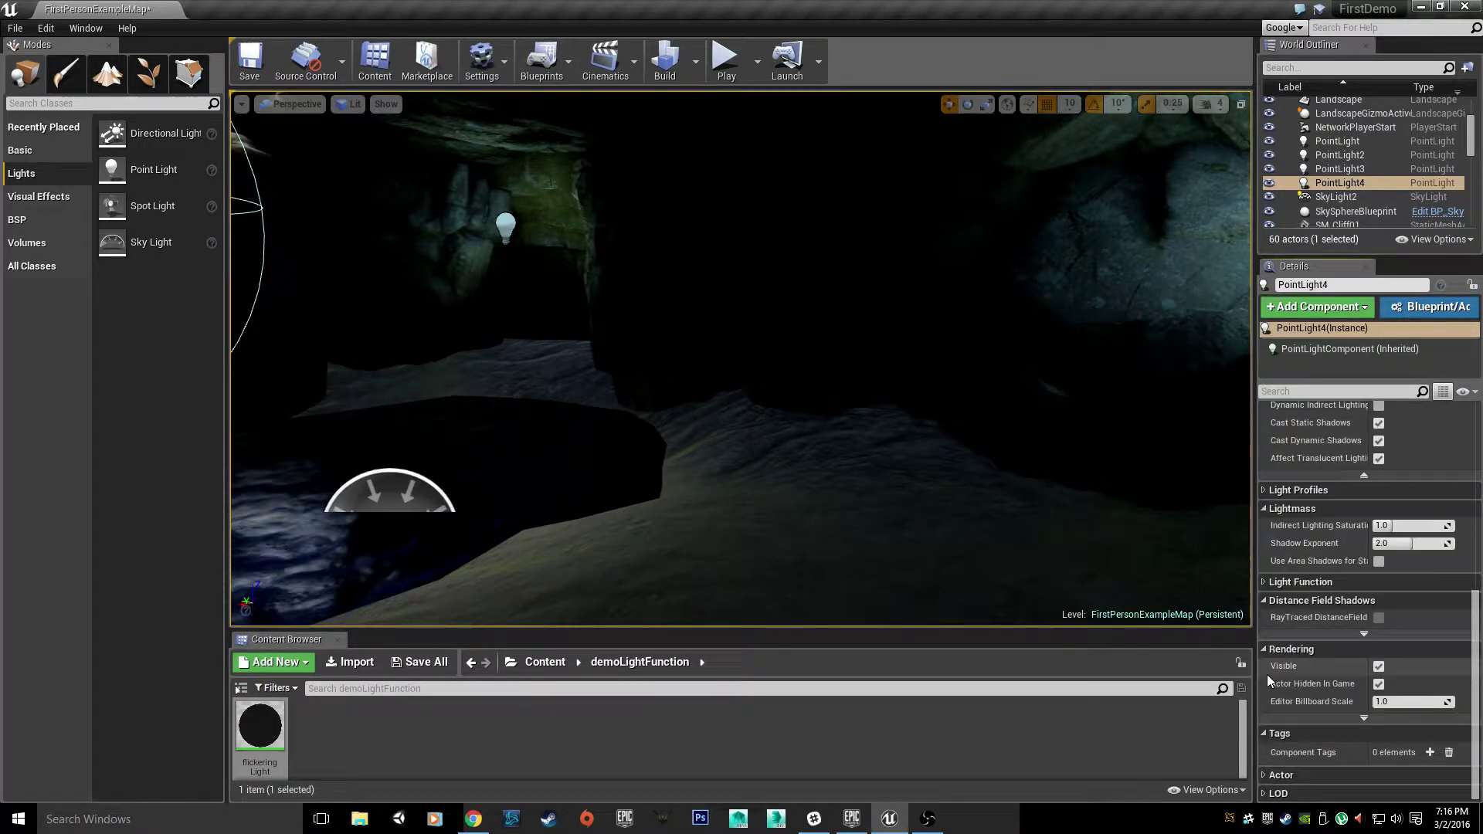
{"action": "left_click", "coordinate": [1266, 736]}
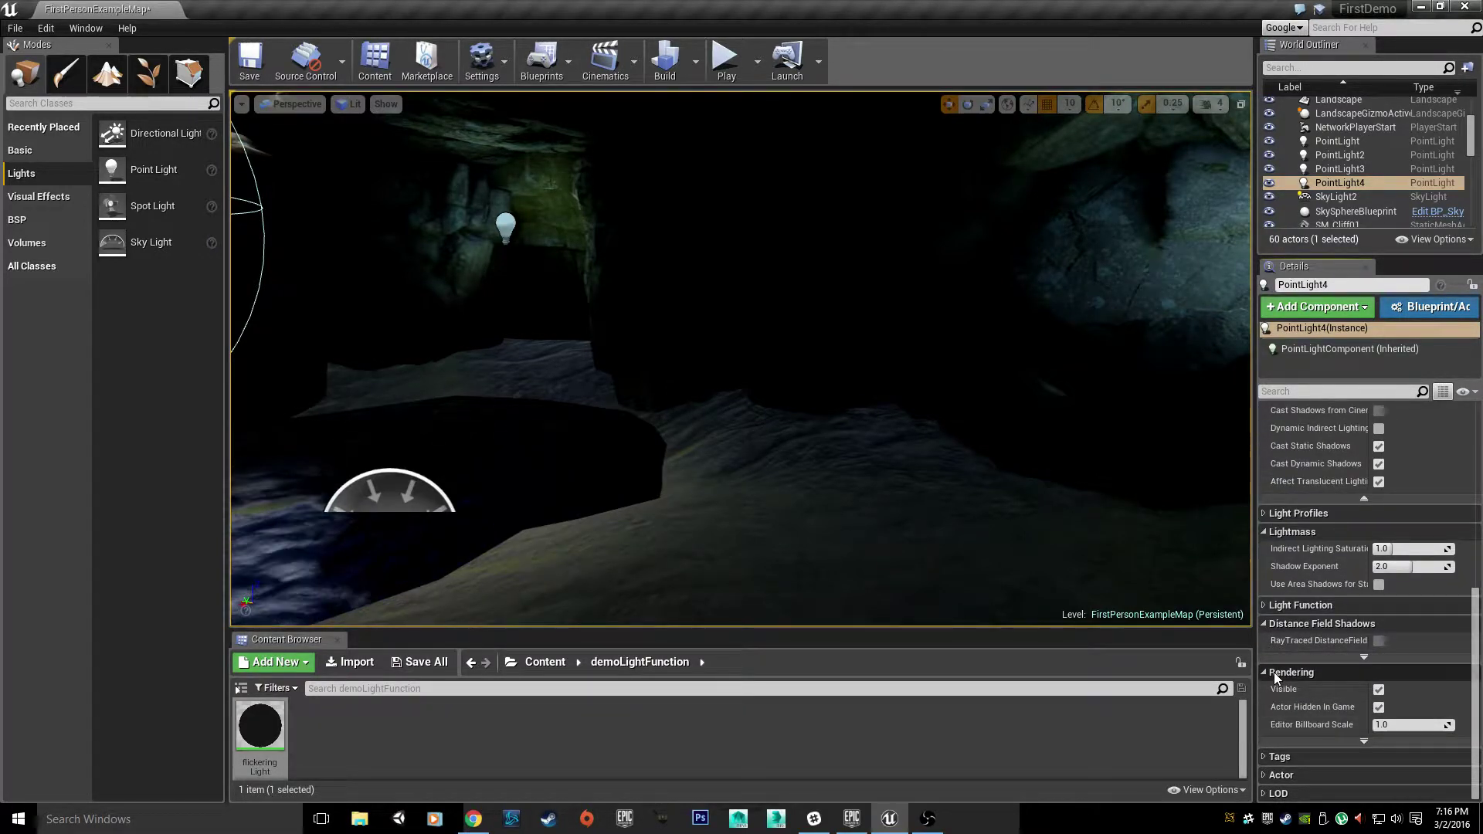
{"action": "left_click", "coordinate": [1363, 740]}
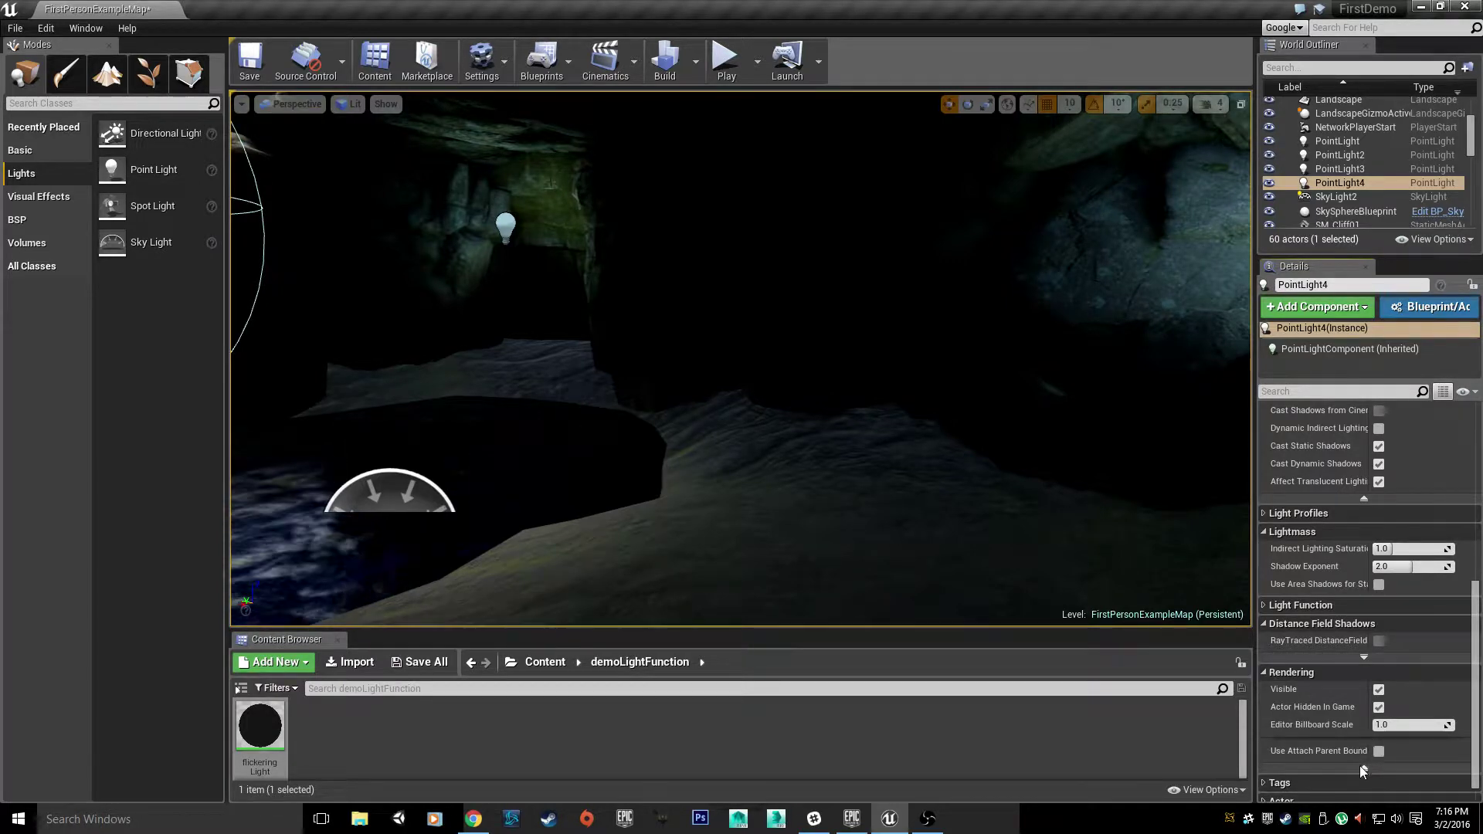
{"action": "left_click", "coordinate": [1362, 768]}
{"action": "left_click", "coordinate": [1284, 607]}
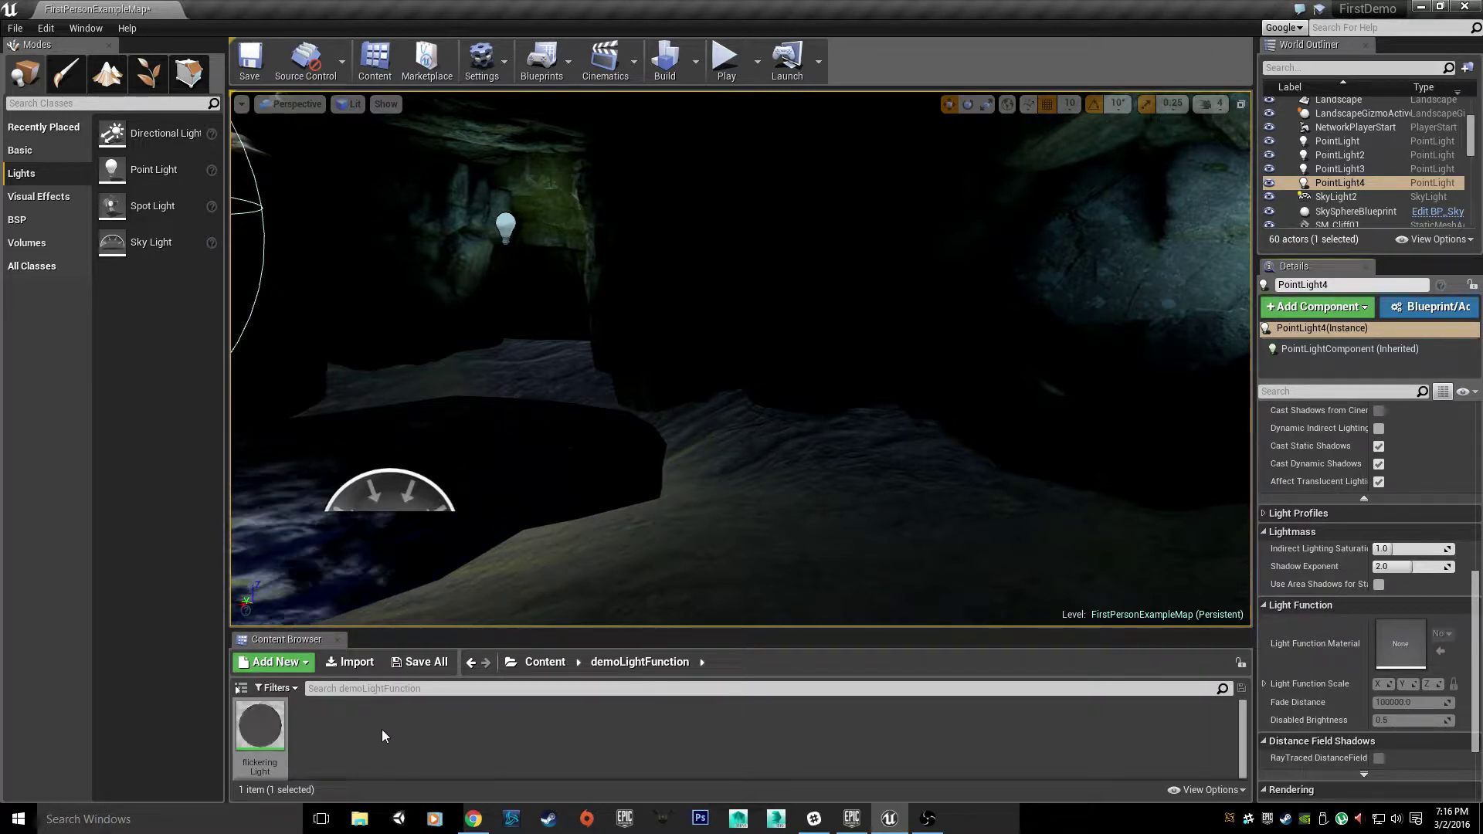
Open the flickeringLight material and compare the Surface and Light Function material domains, leaving Light Function selected
{"action": "double_click", "coordinate": [260, 726]}
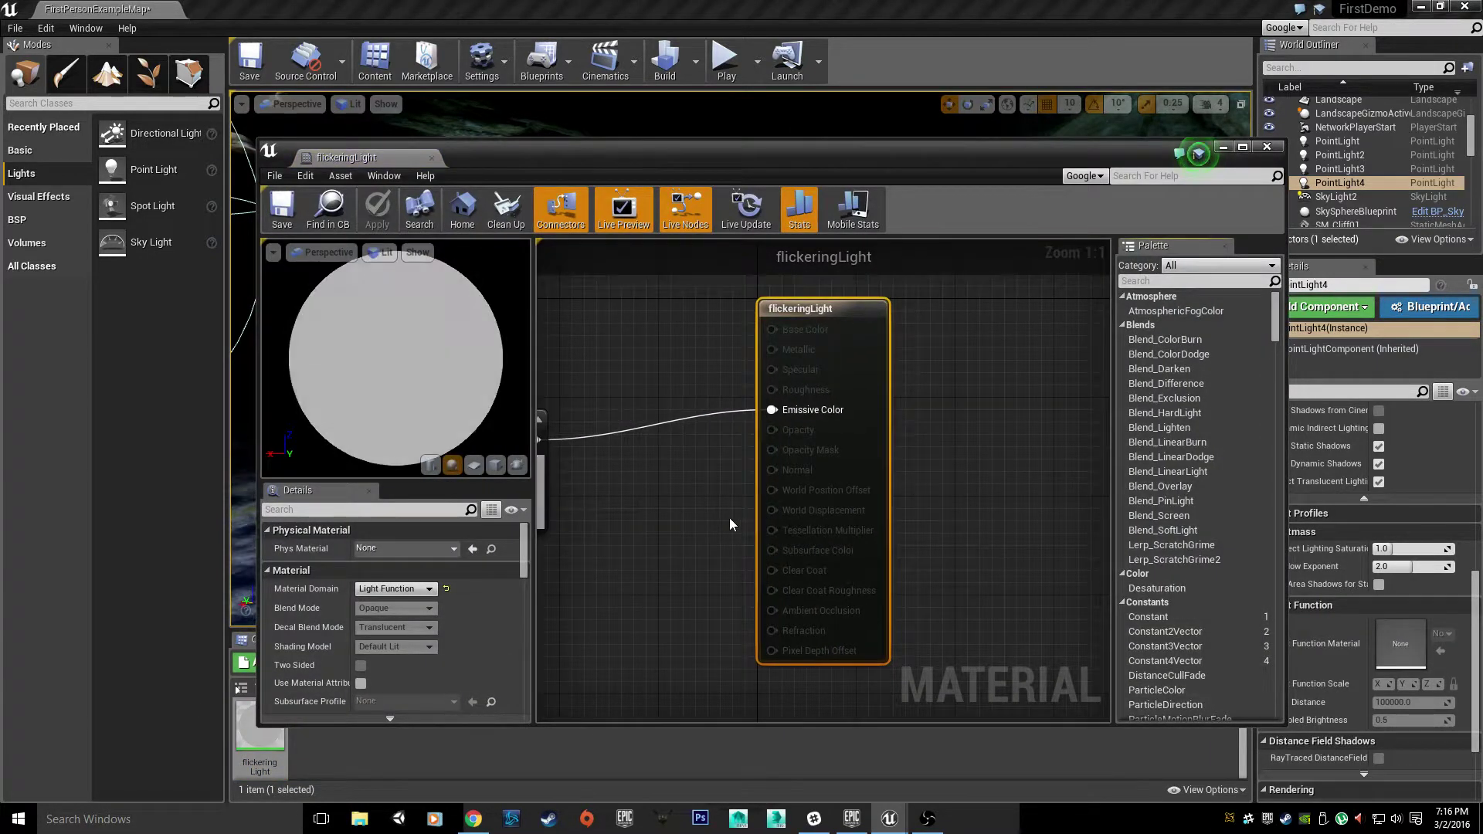
{"action": "right_click_drag", "start_coordinate": [614, 541], "coordinate": [754, 543]}
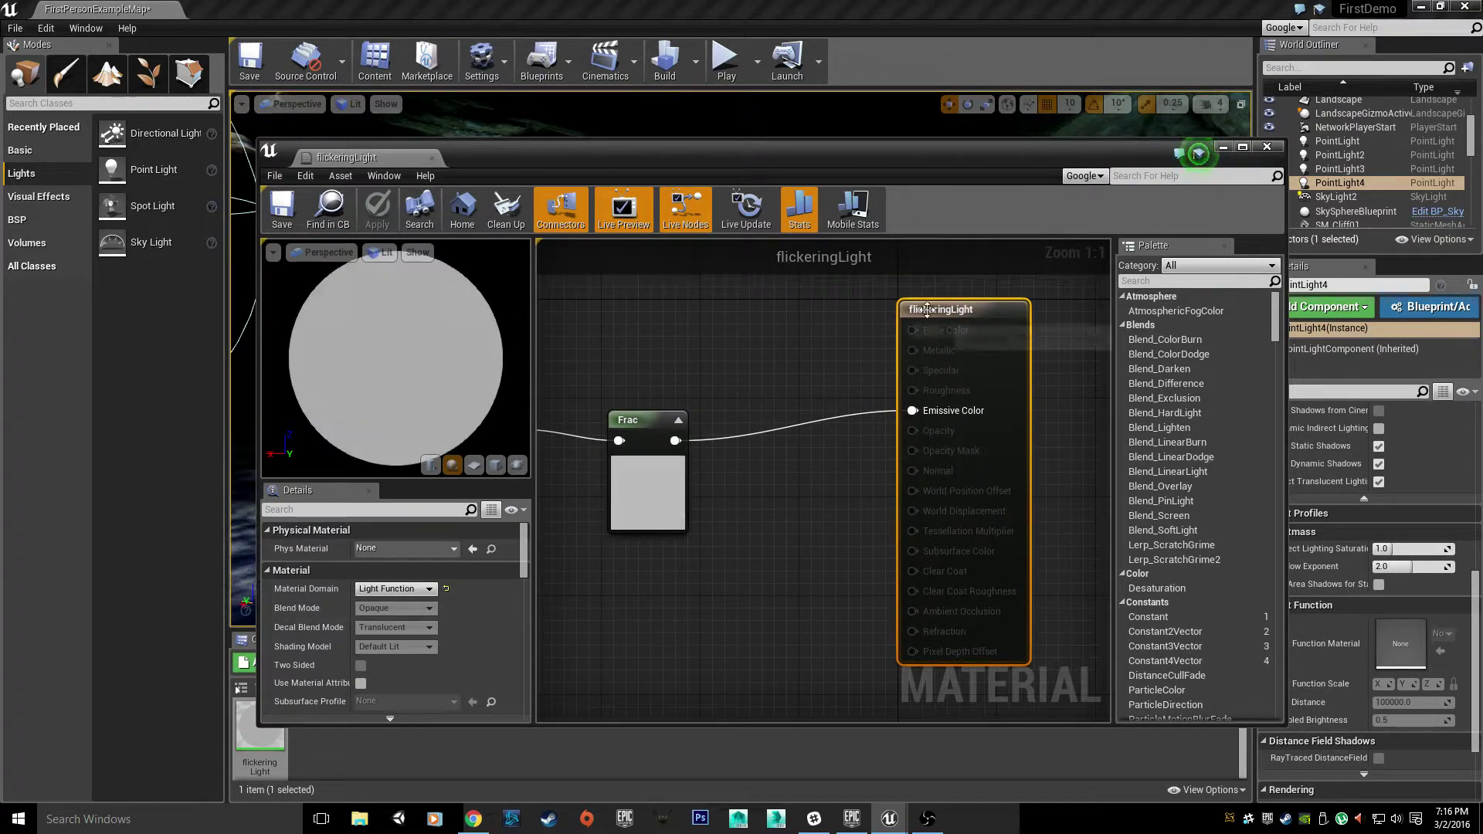
{"action": "left_click", "coordinate": [402, 590]}
{"action": "left_click", "coordinate": [383, 602]}
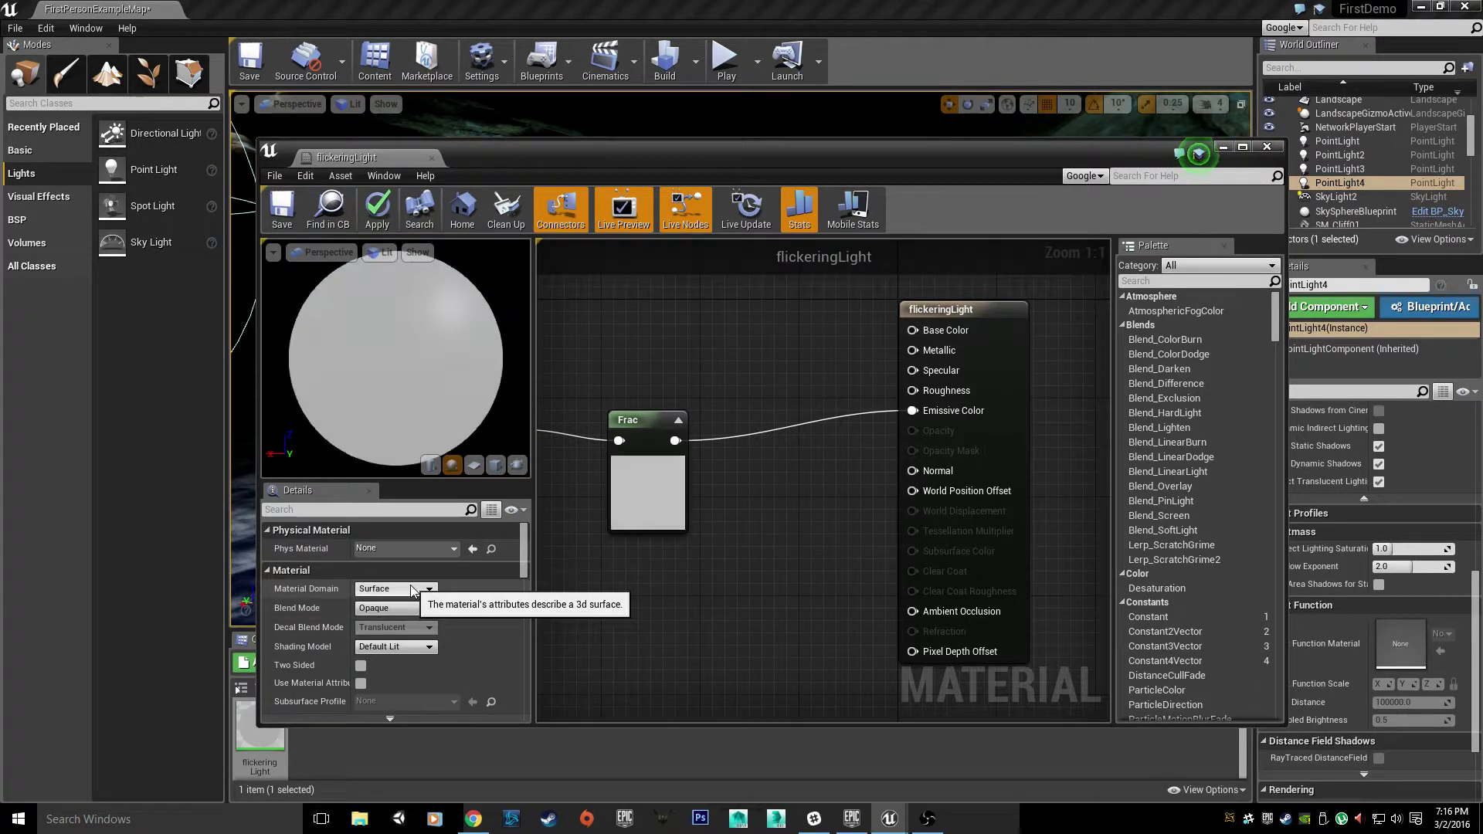
{"action": "left_click", "coordinate": [396, 589]}
{"action": "left_click", "coordinate": [395, 620]}
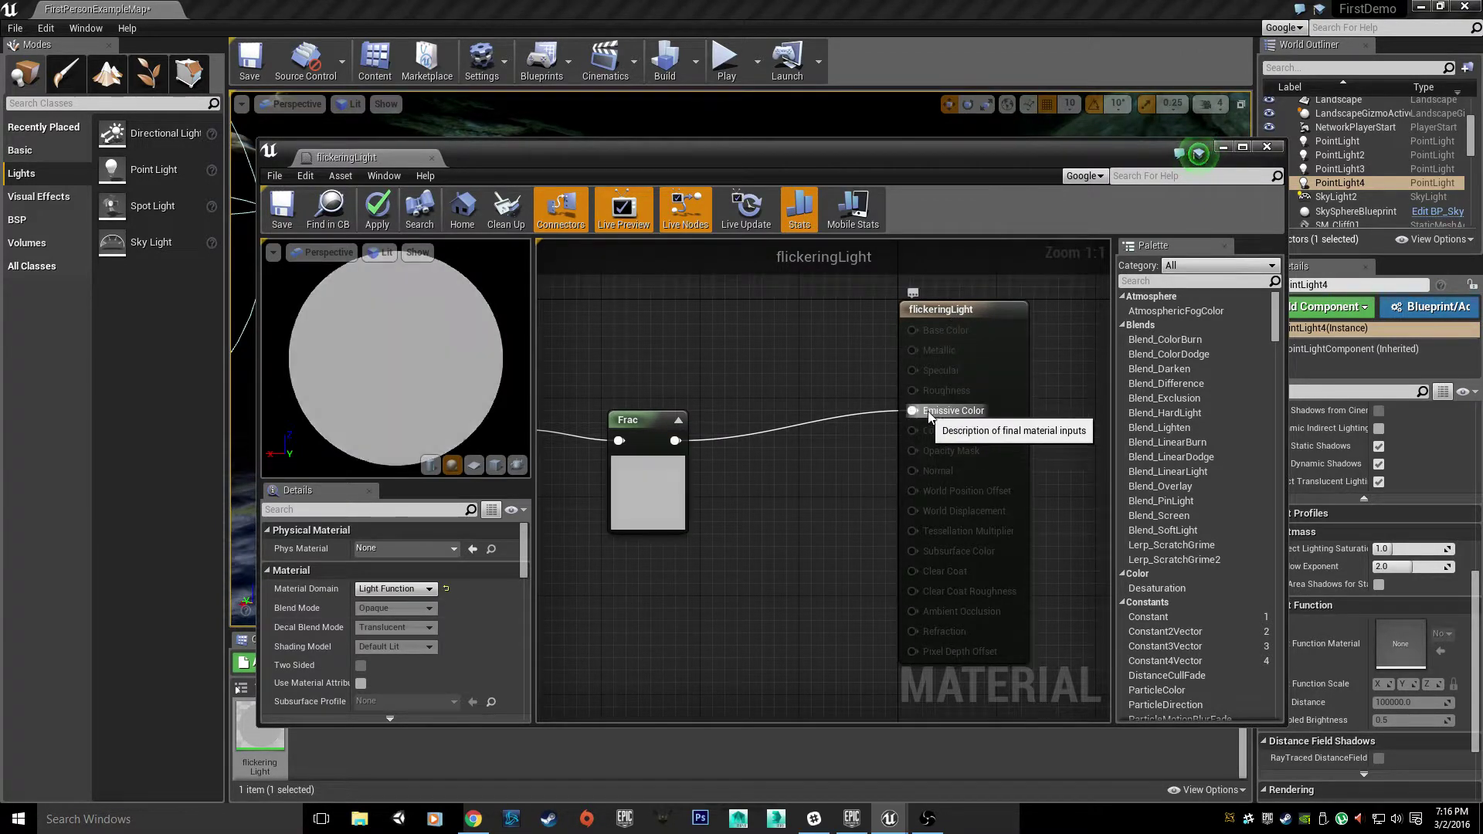
Move the Time node slightly away from the Multiply node so it lines up above flickerSpeed
{"action": "right_click_drag", "start_coordinate": [723, 571], "coordinate": [785, 610]}
{"action": "scroll", "coordinate": [786, 610], "scroll_direction": "down", "scroll_amount": 1}
{"action": "mouse_move", "coordinate": [671, 542]}
{"action": "right_mouse_down"}
{"action": "mouse_move", "coordinate": [715, 540]}
{"action": "mouse_move", "coordinate": [663, 516]}
{"action": "right_mouse_up"}
{"action": "scroll", "coordinate": [693, 534], "scroll_direction": "up", "scroll_amount": 1}
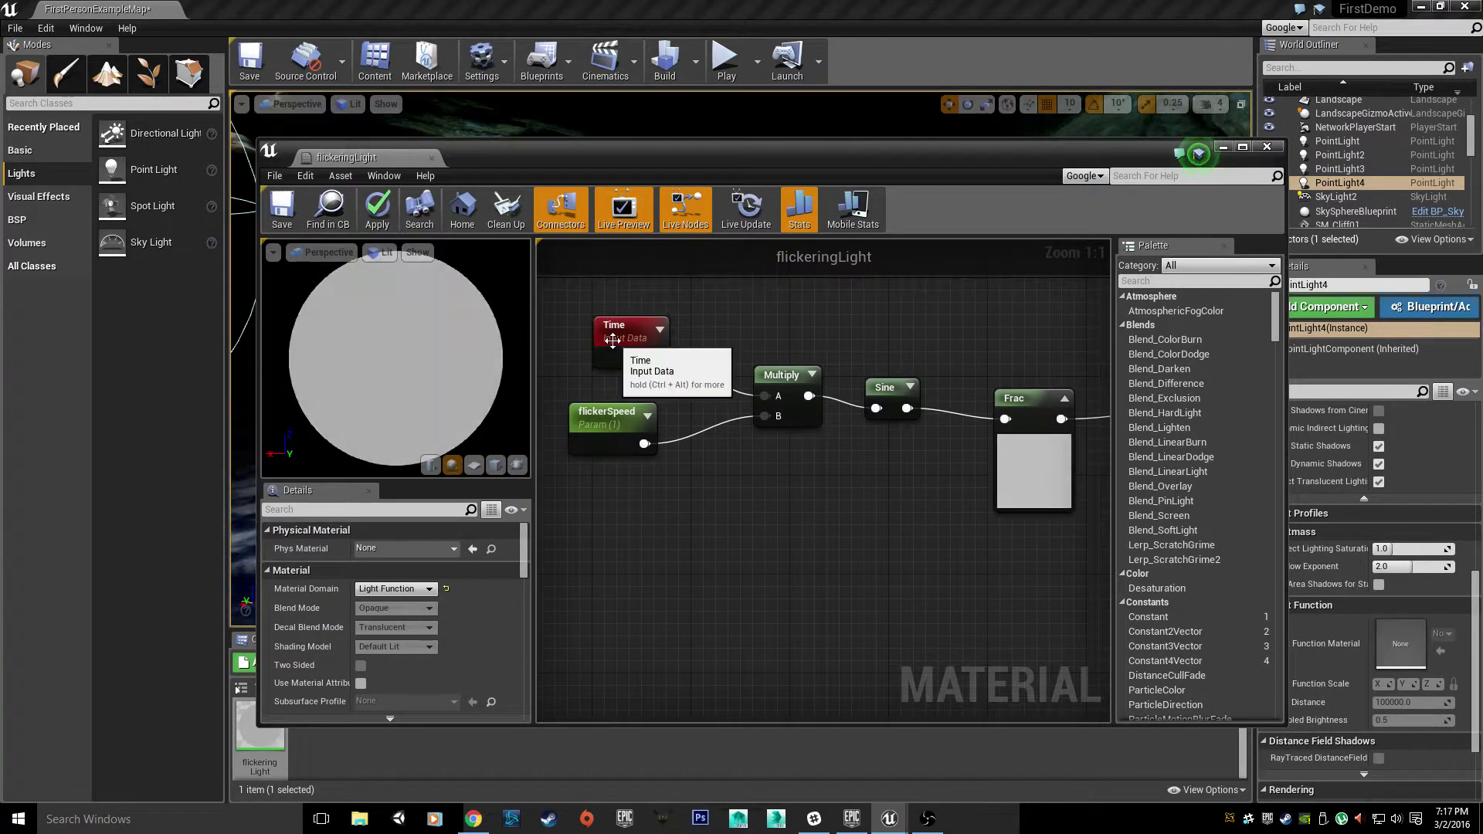
{"action": "left_click_drag", "start_coordinate": [614, 337], "coordinate": [587, 337]}
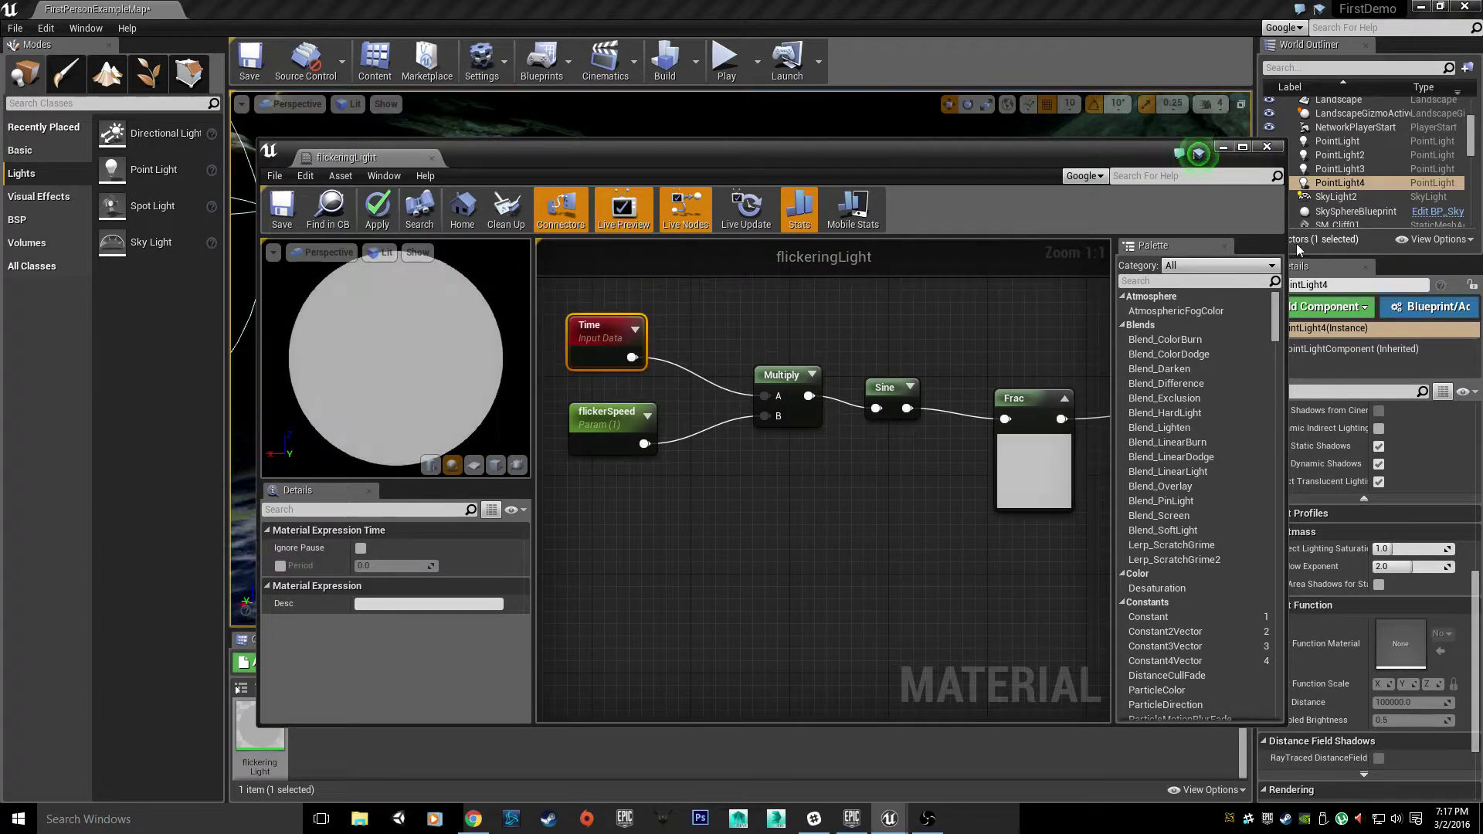
Search the material expressions for "time", place a second Time node in the empty graph area, and delete it
{"action": "left_click", "coordinate": [1251, 281]}
{"action": "type", "text": "time"}
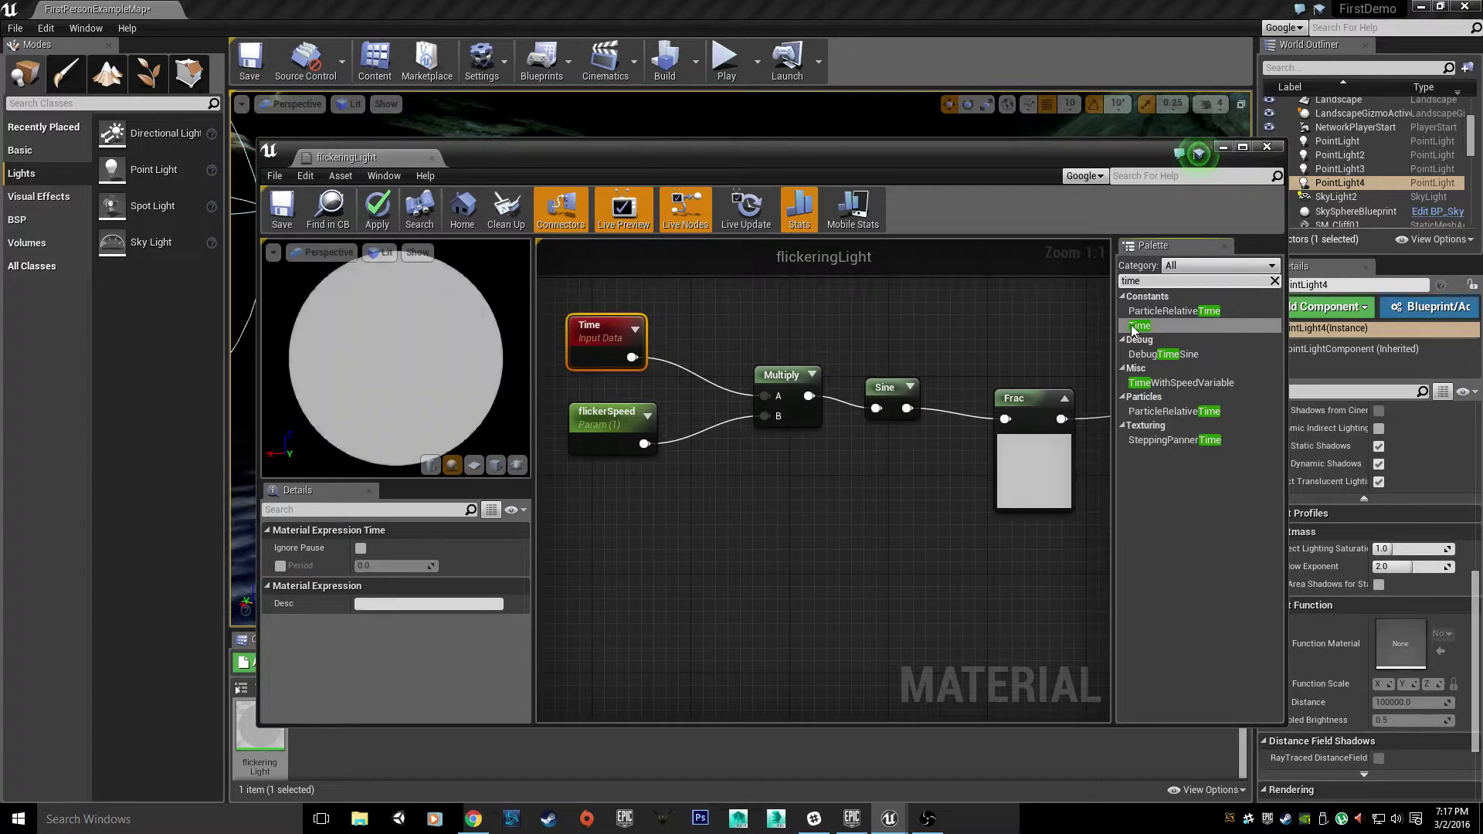
{"action": "left_click_drag", "start_coordinate": [736, 592], "coordinate": [735, 594]}
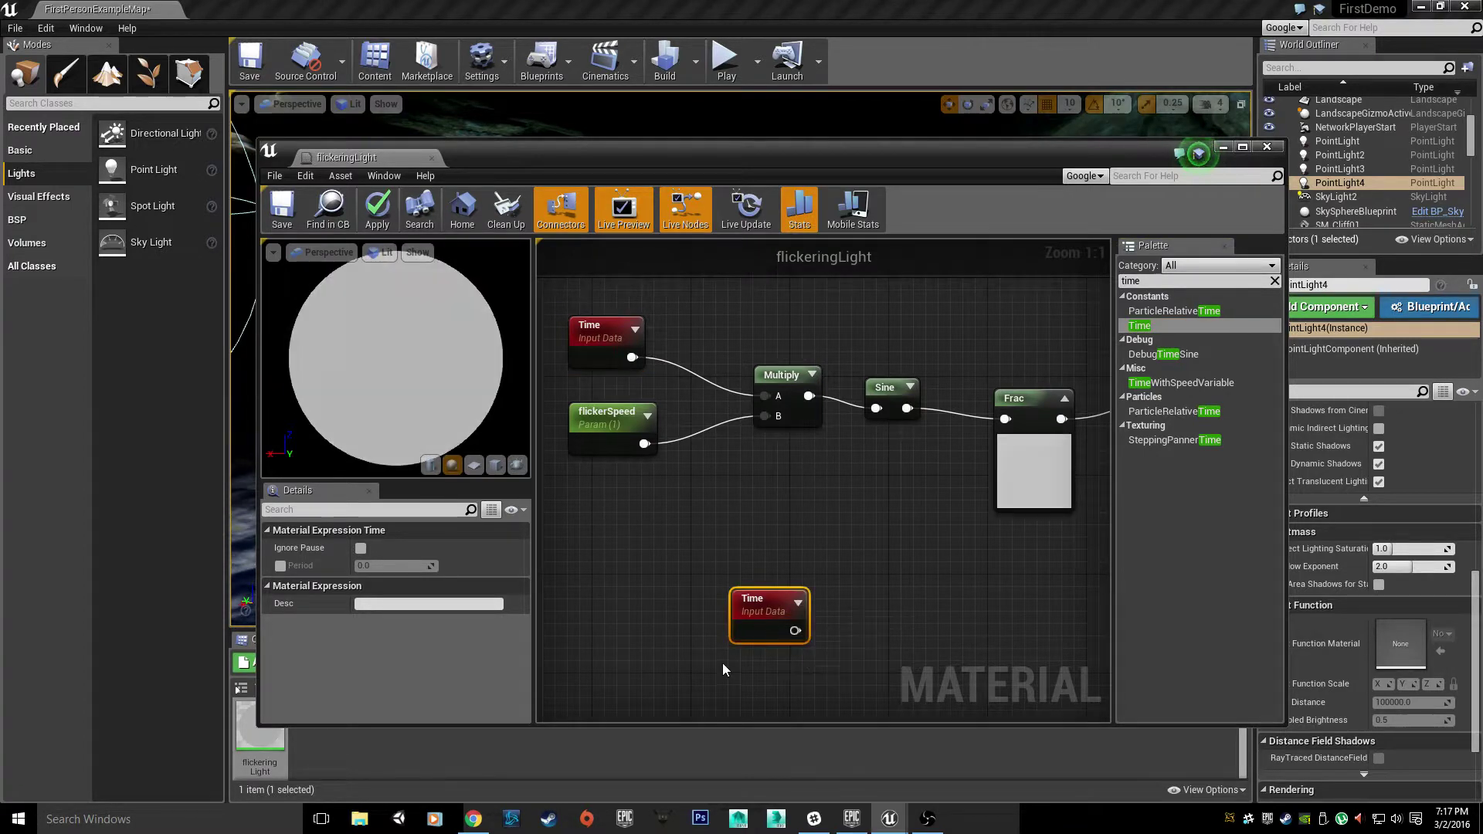
{"action": "key", "text": "Delete"}
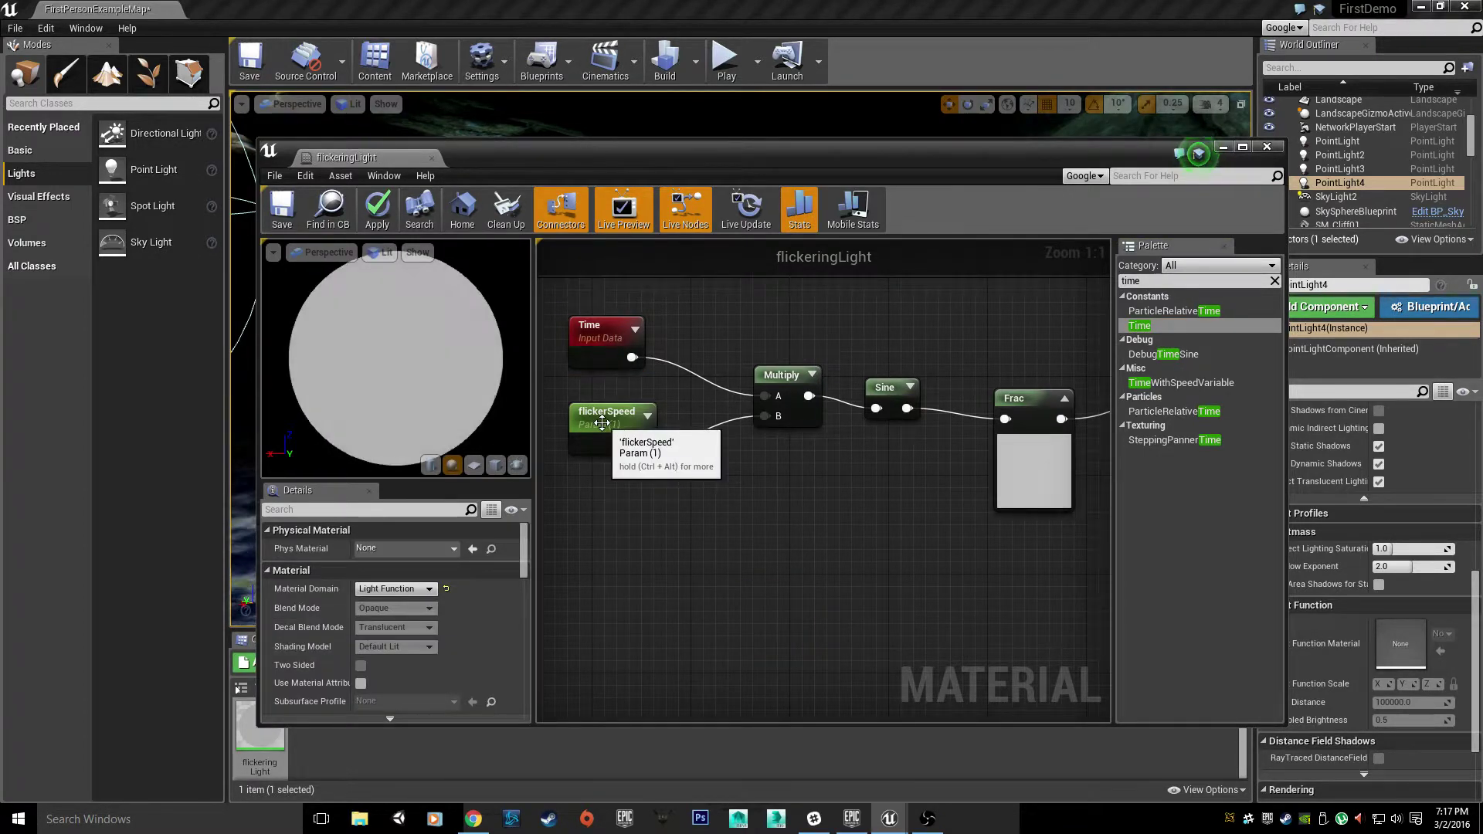
Add a Constant node below the flickerSpeed parameter, show its preview, and set its value to 1.0
{"action": "left_click", "coordinate": [602, 423]}
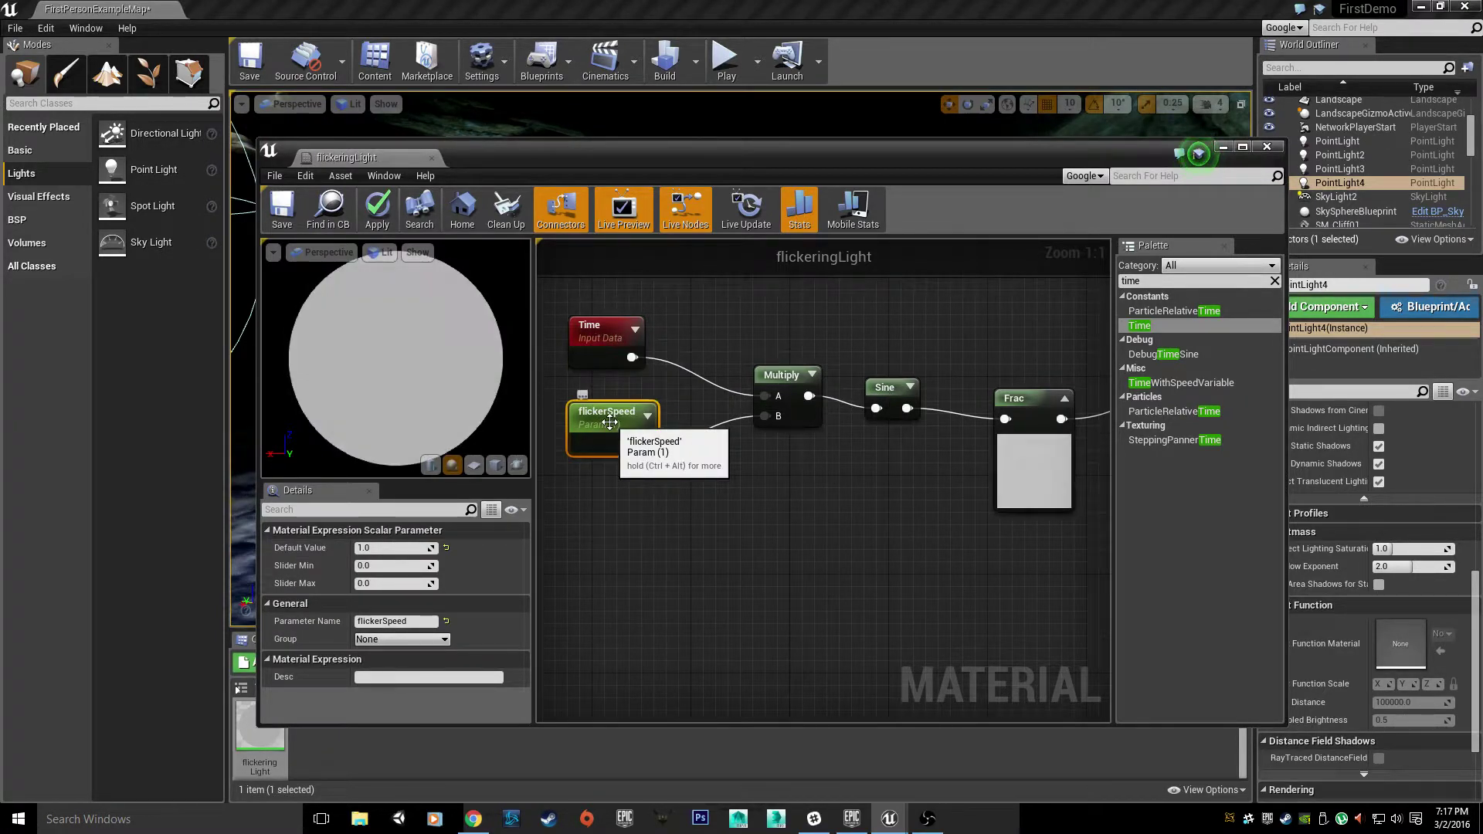
{"action": "left_click", "coordinate": [629, 590]}
{"action": "left_click_drag", "start_coordinate": [633, 596], "coordinate": [600, 500]}
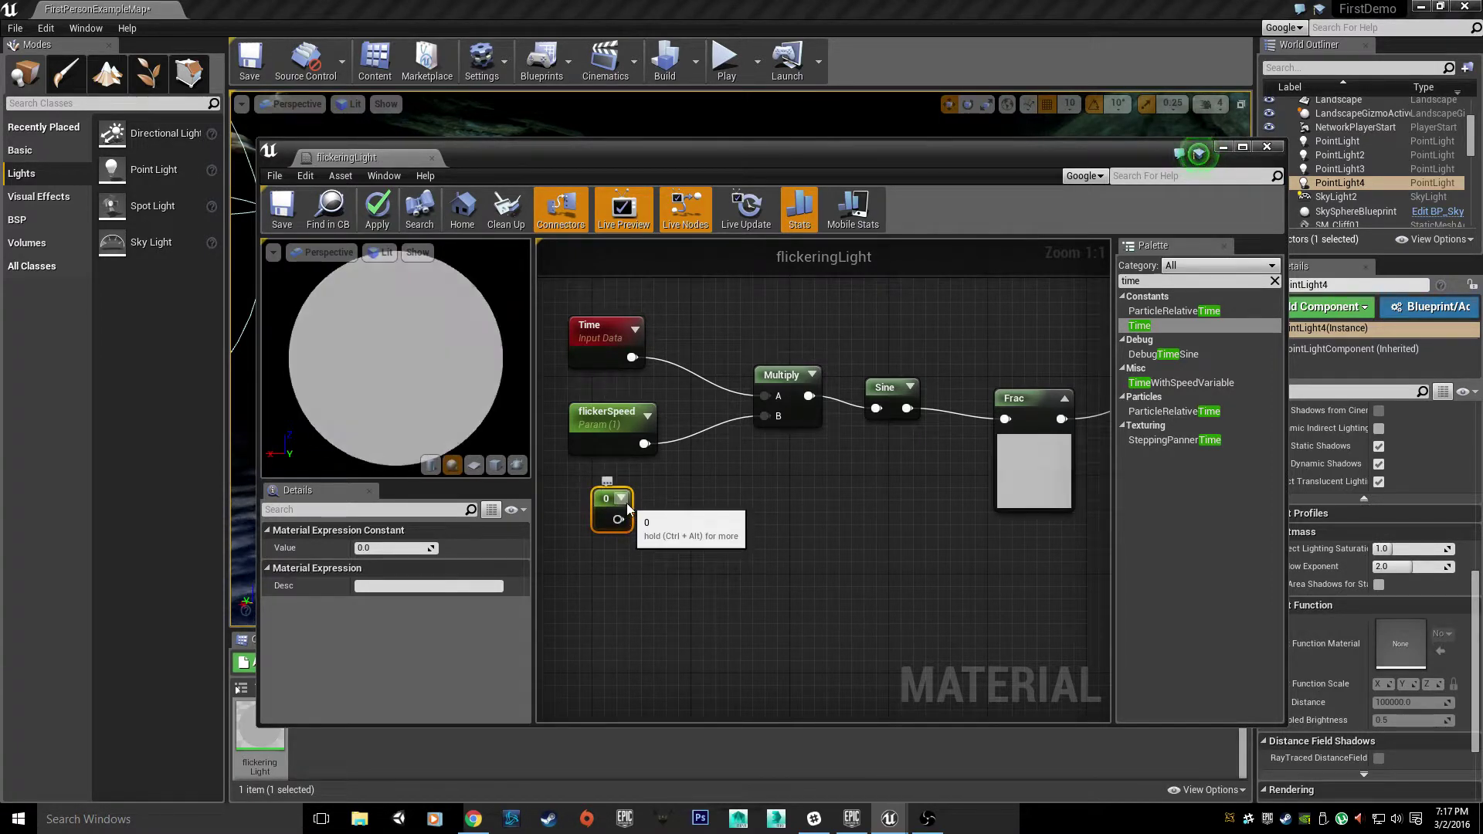
{"action": "left_click", "coordinate": [623, 500]}
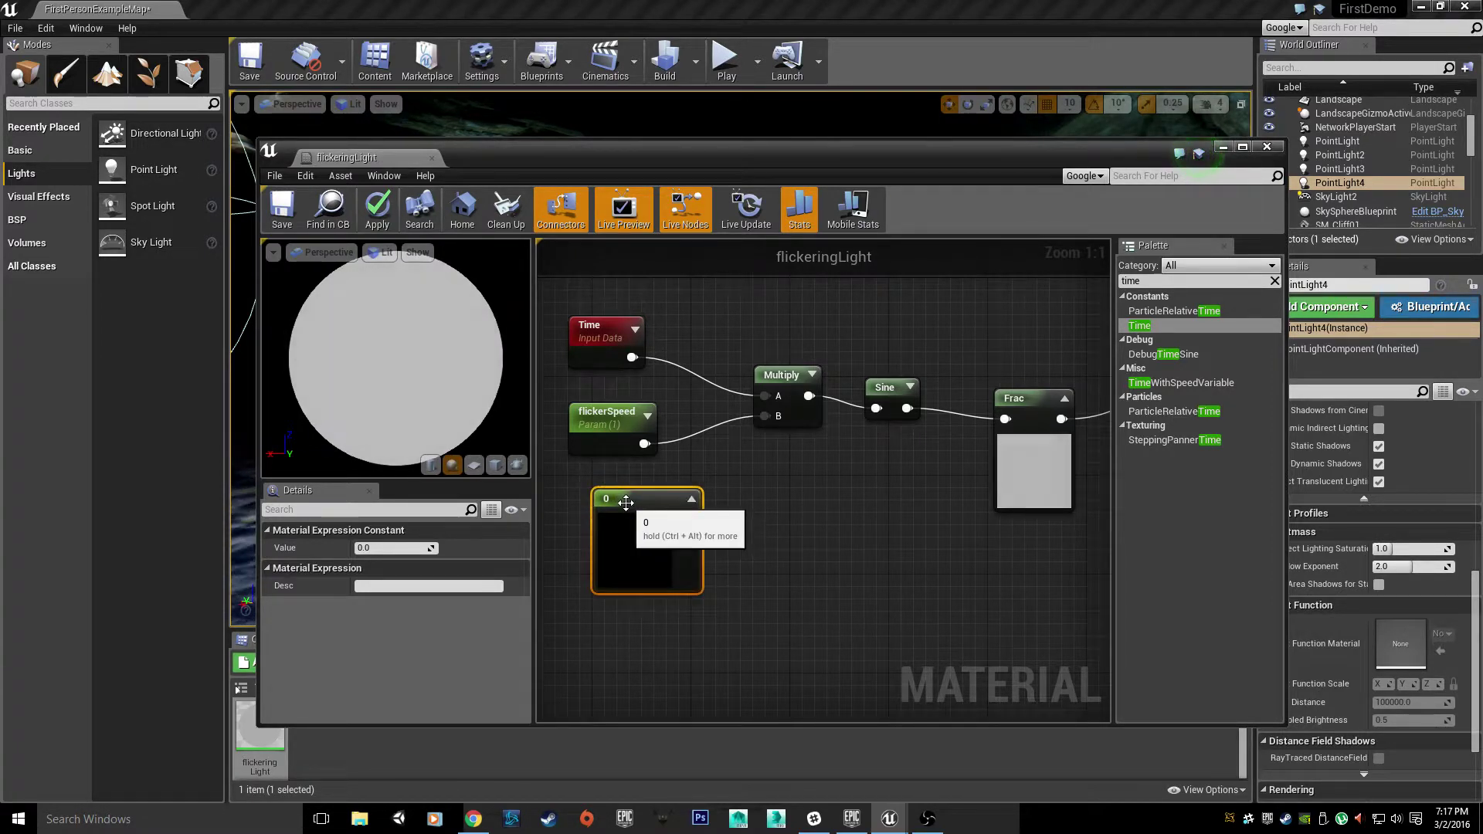
{"action": "left_click", "coordinate": [393, 550]}
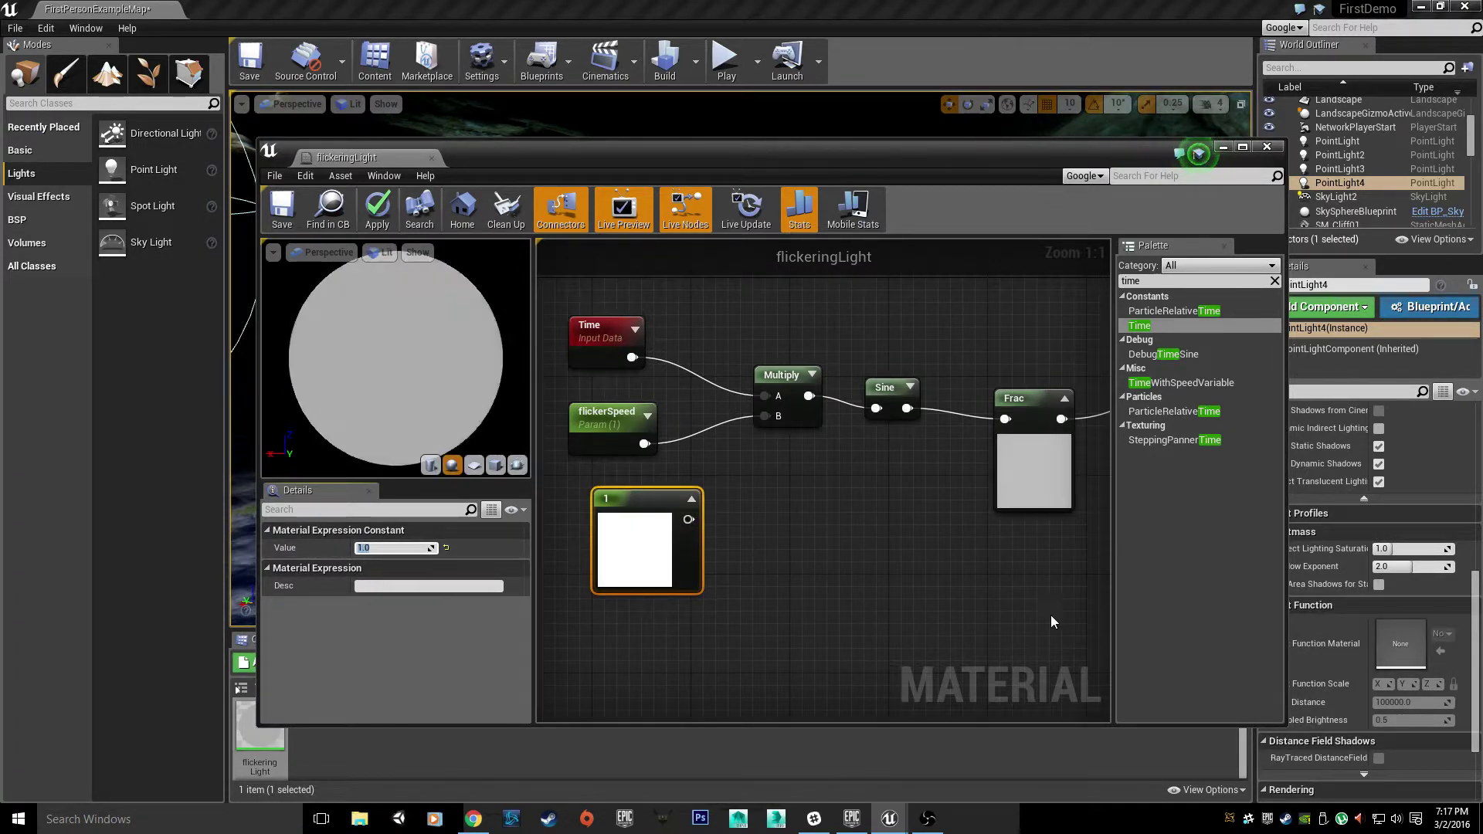
{"action": "right_click_drag", "start_coordinate": [796, 487], "coordinate": [833, 504]}
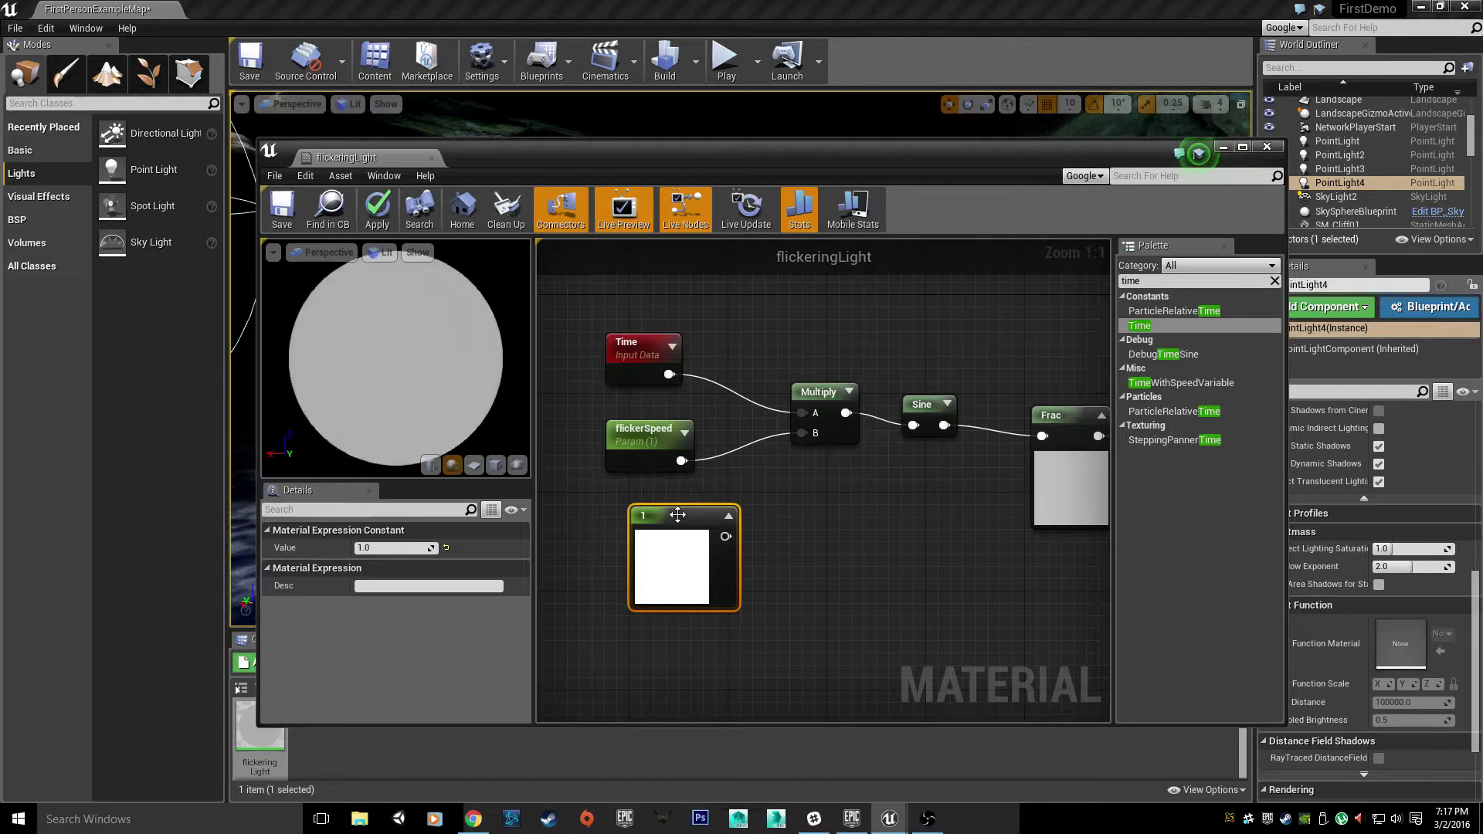
{"action": "left_click_drag", "start_coordinate": [677, 516], "coordinate": [641, 516]}
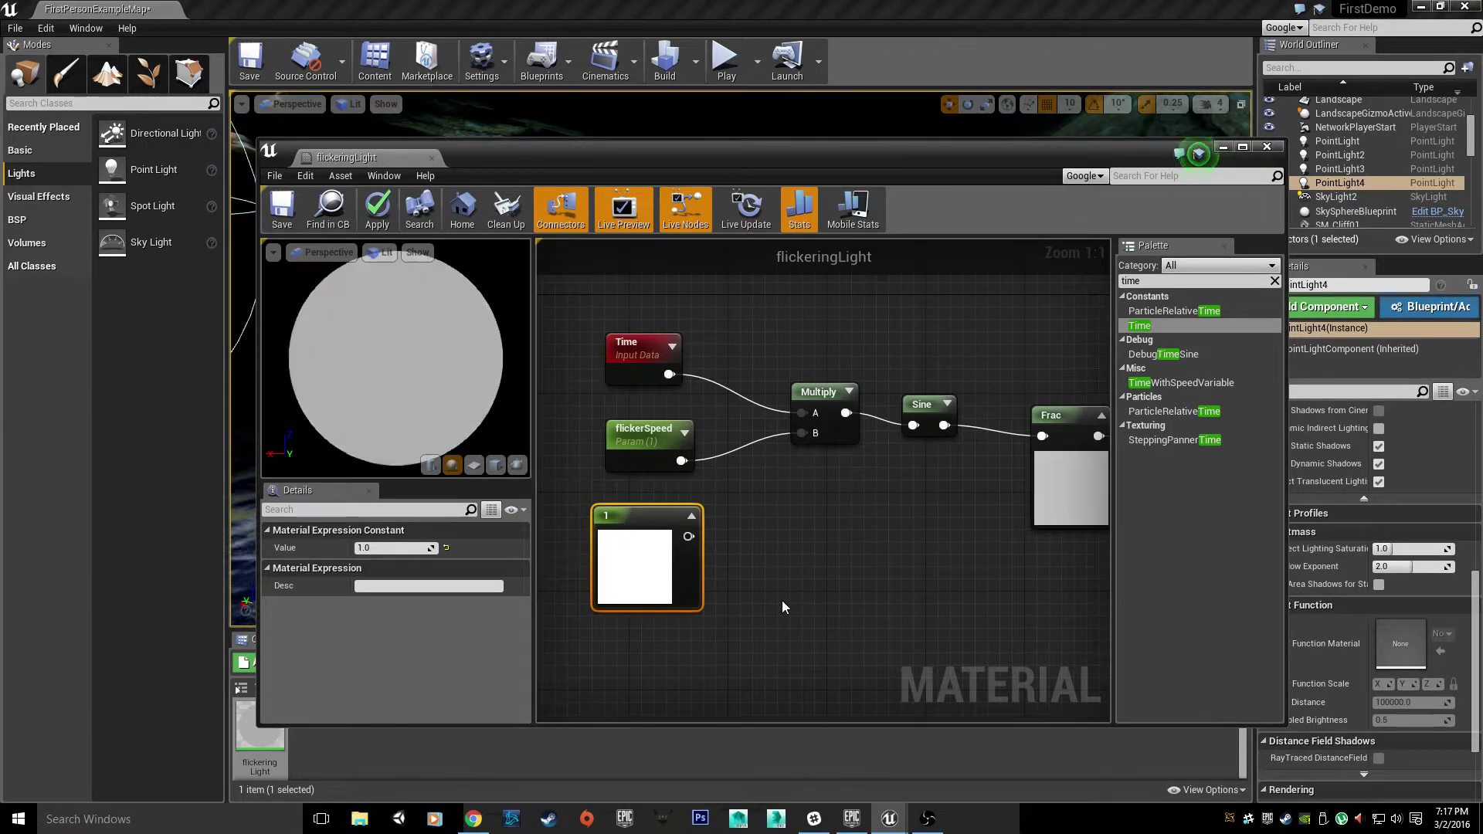
Convert the constant below flickerSpeed to a parameter and delete the resulting node
{"action": "right_click", "coordinate": [616, 531]}
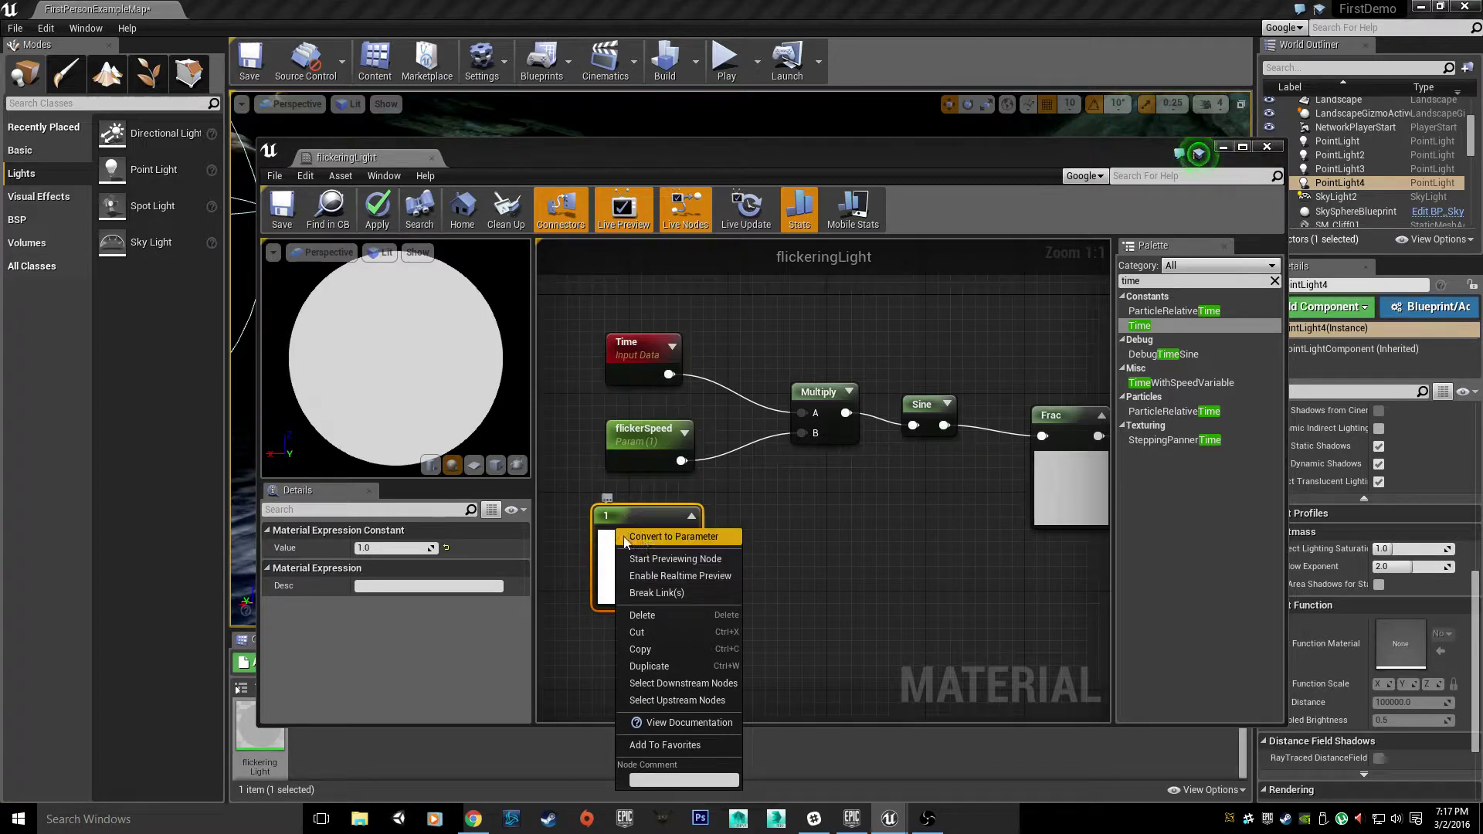
{"action": "left_click", "coordinate": [642, 537]}
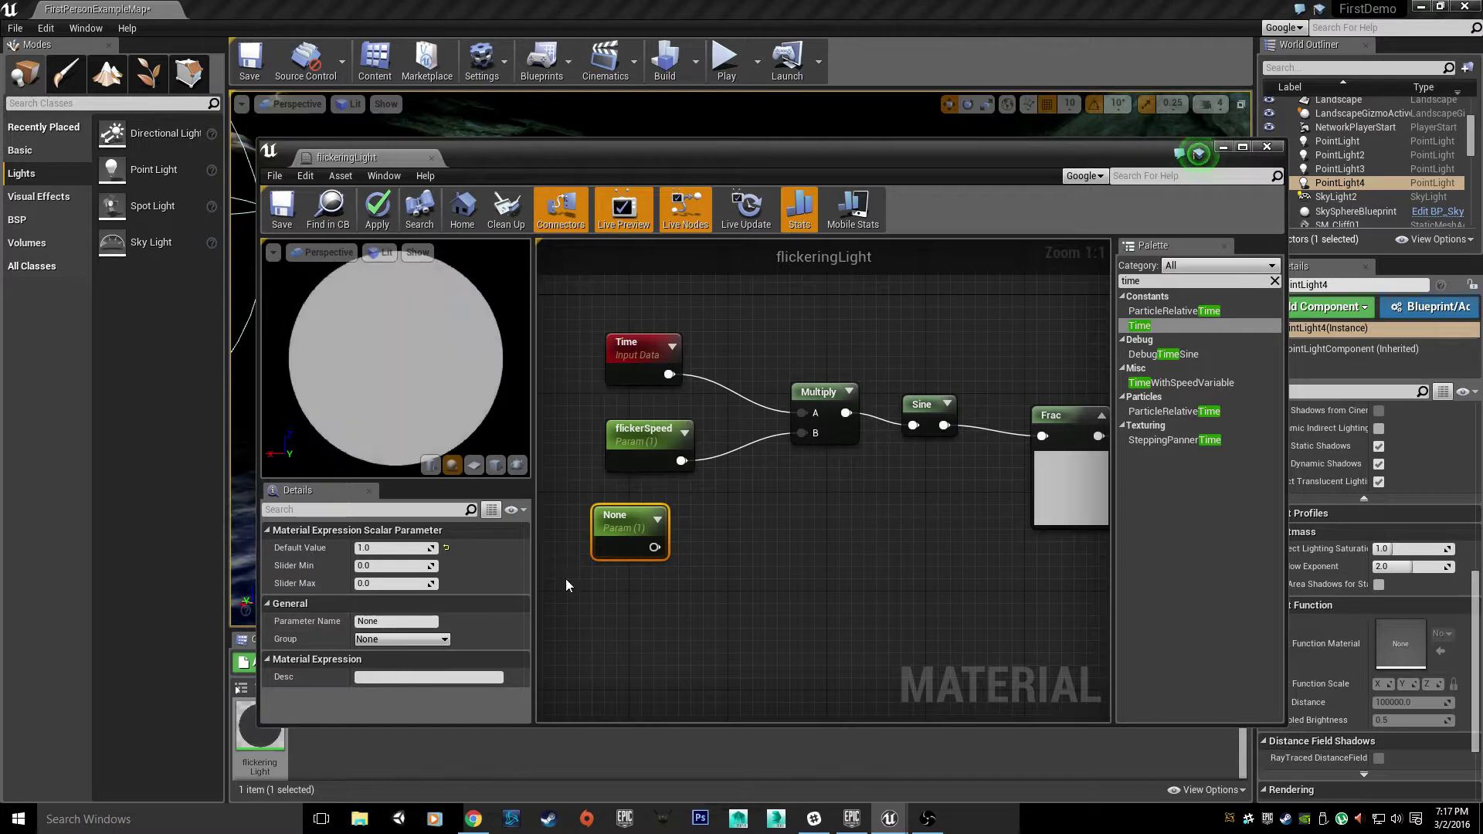
{"action": "key", "text": "Delete"}
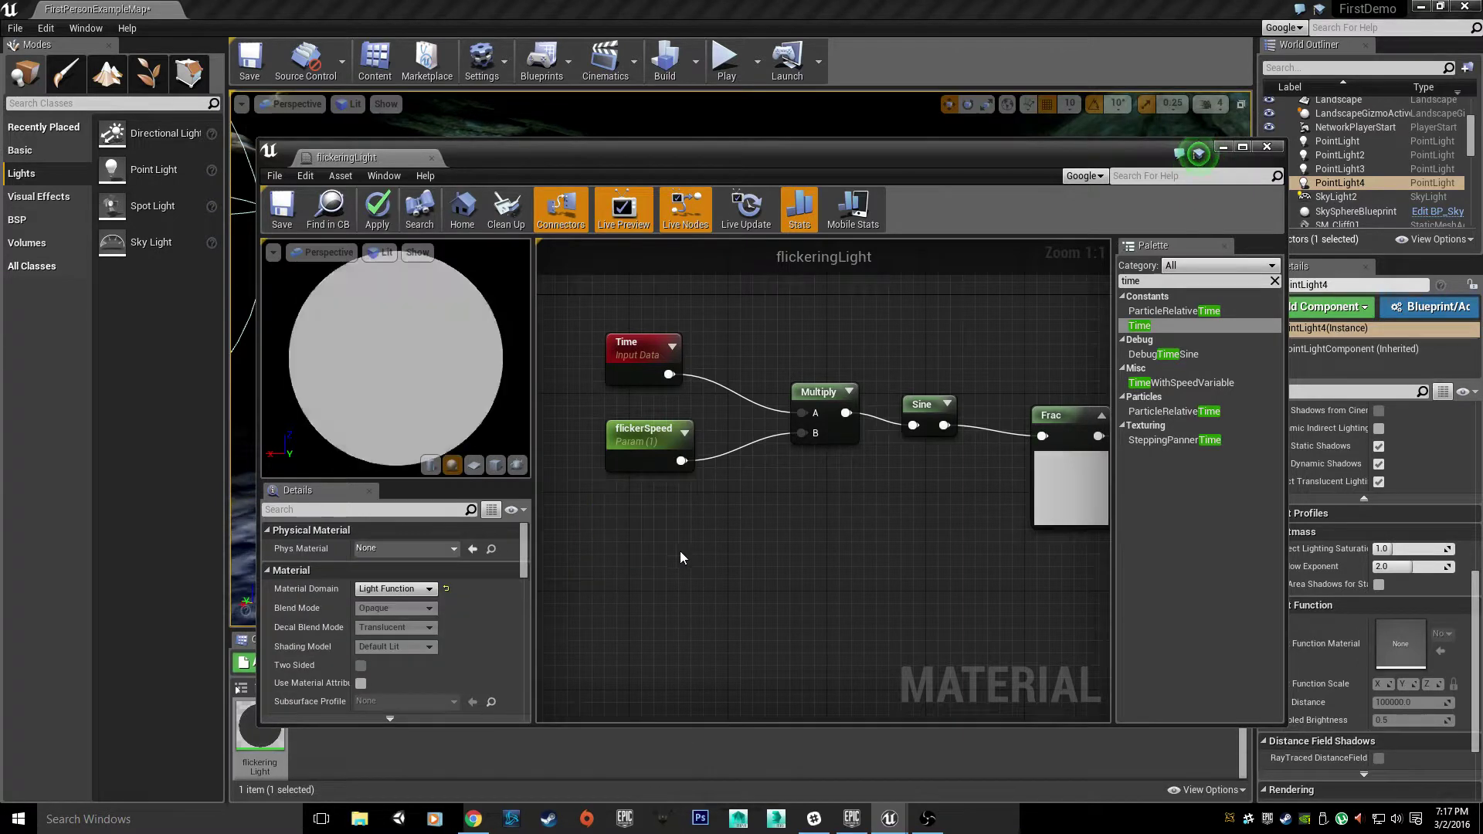
Examine how the Multiply result passes through the Sine and Frac nodes into the material's Emissive Color
{"action": "right_click_drag", "start_coordinate": [890, 506], "coordinate": [633, 540]}
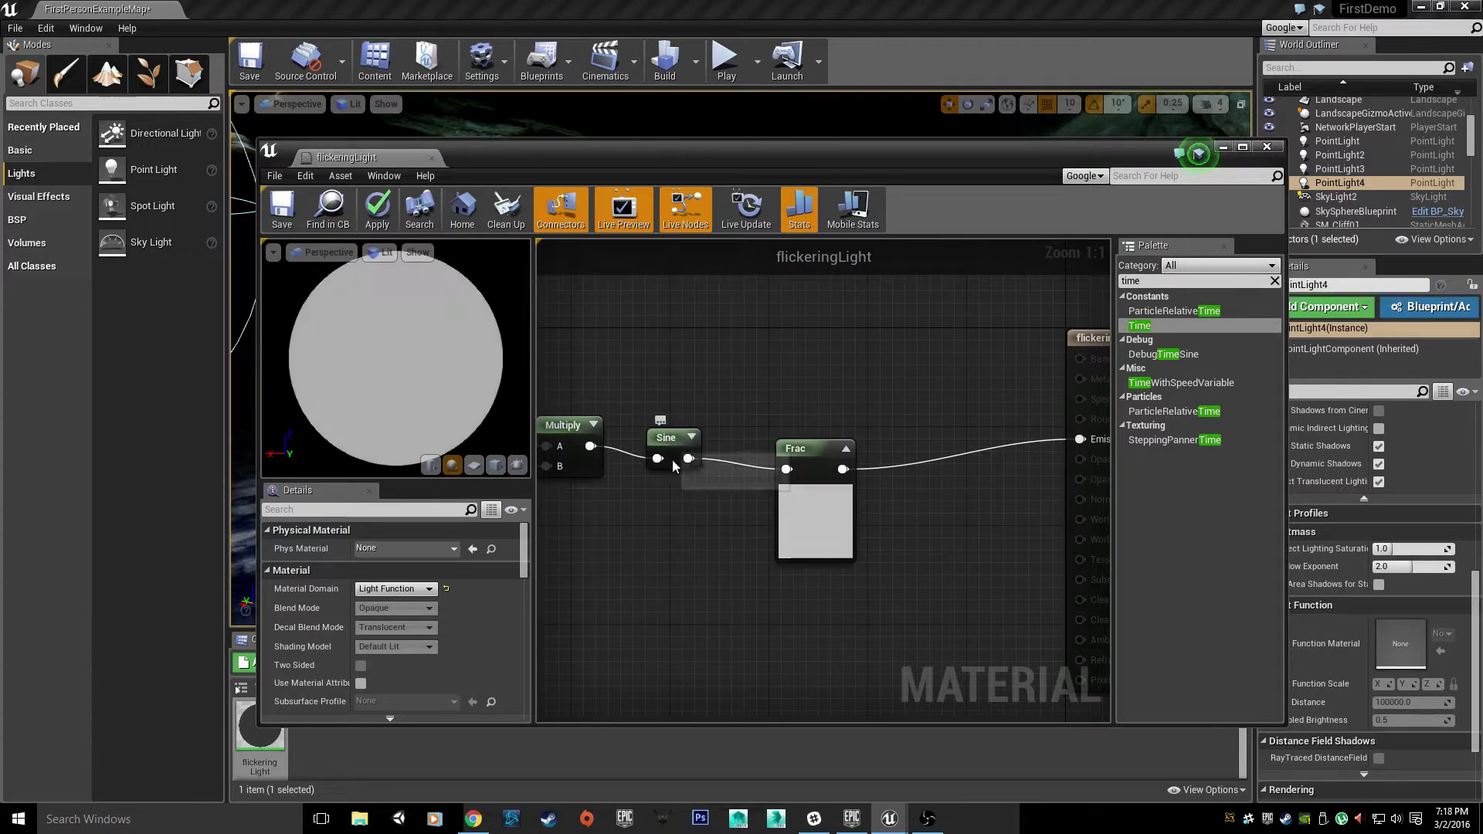
{"action": "right_click_drag", "start_coordinate": [777, 531], "coordinate": [669, 519]}
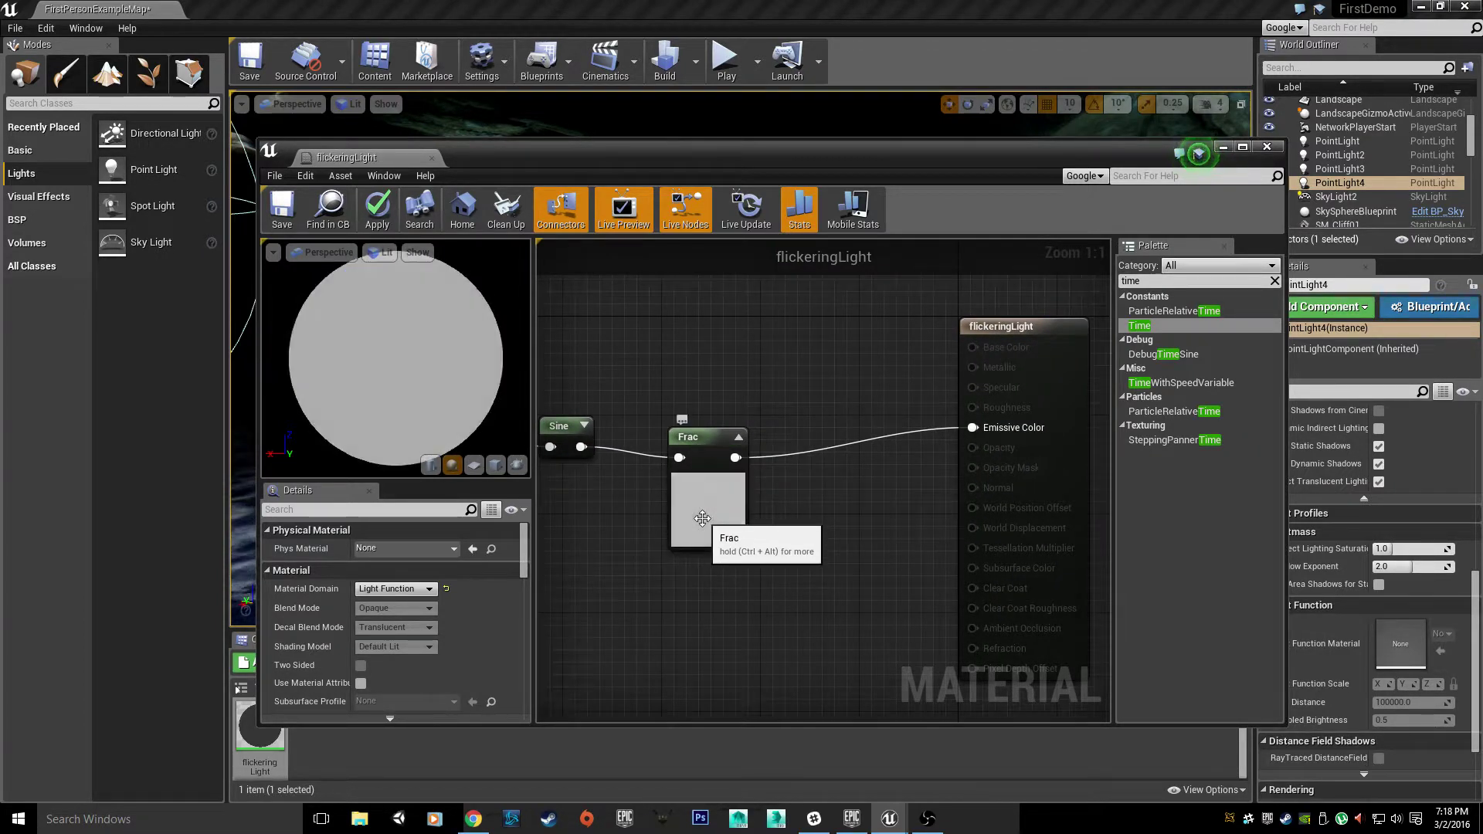
{"action": "right_click_drag", "start_coordinate": [684, 596], "coordinate": [747, 605]}
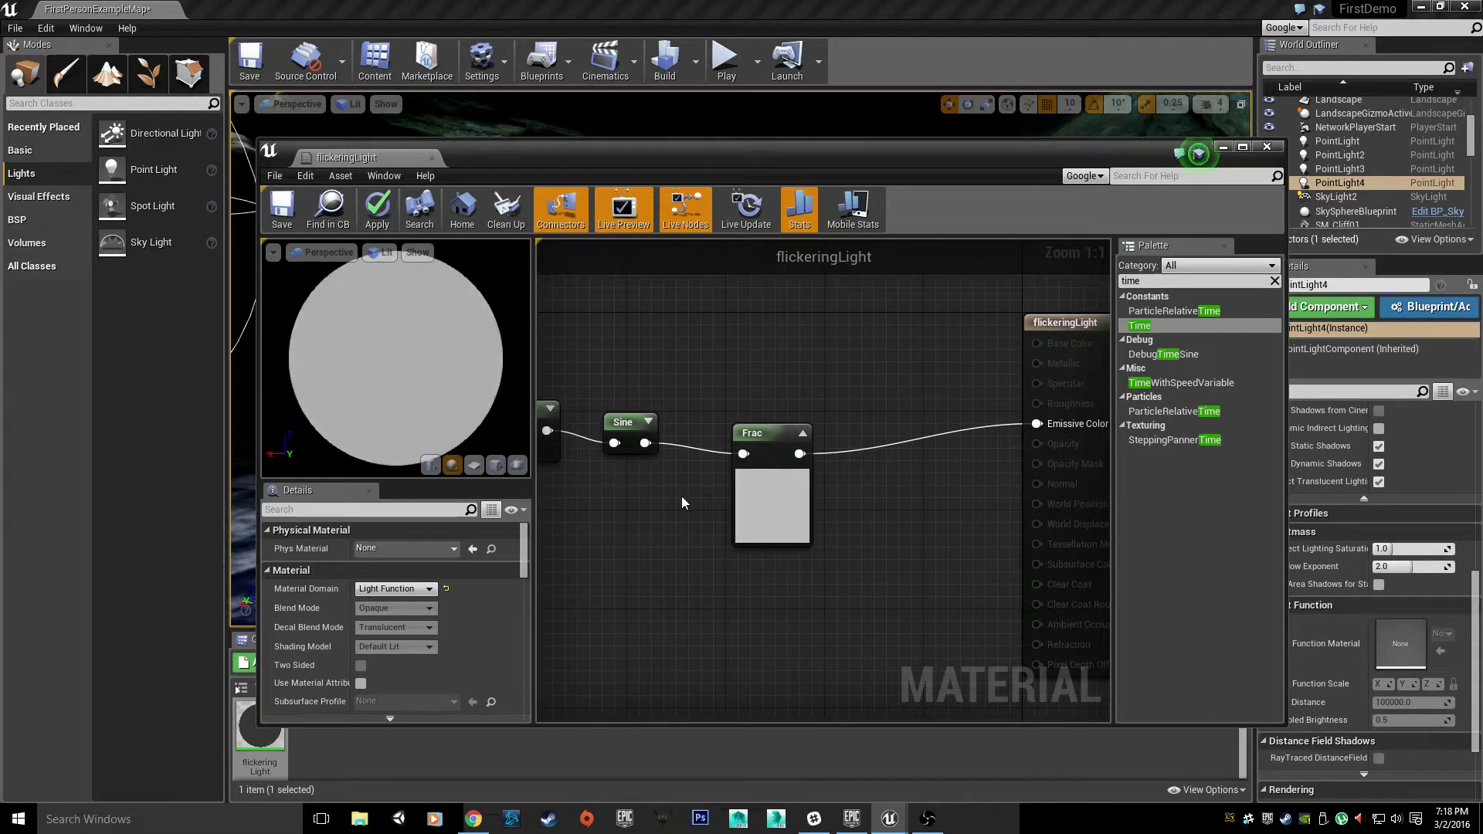
Search the material expressions for "sine"
{"action": "right_click_drag", "start_coordinate": [682, 496], "coordinate": [754, 521]}
{"action": "right_click_drag", "start_coordinate": [1072, 397], "coordinate": [998, 389]}
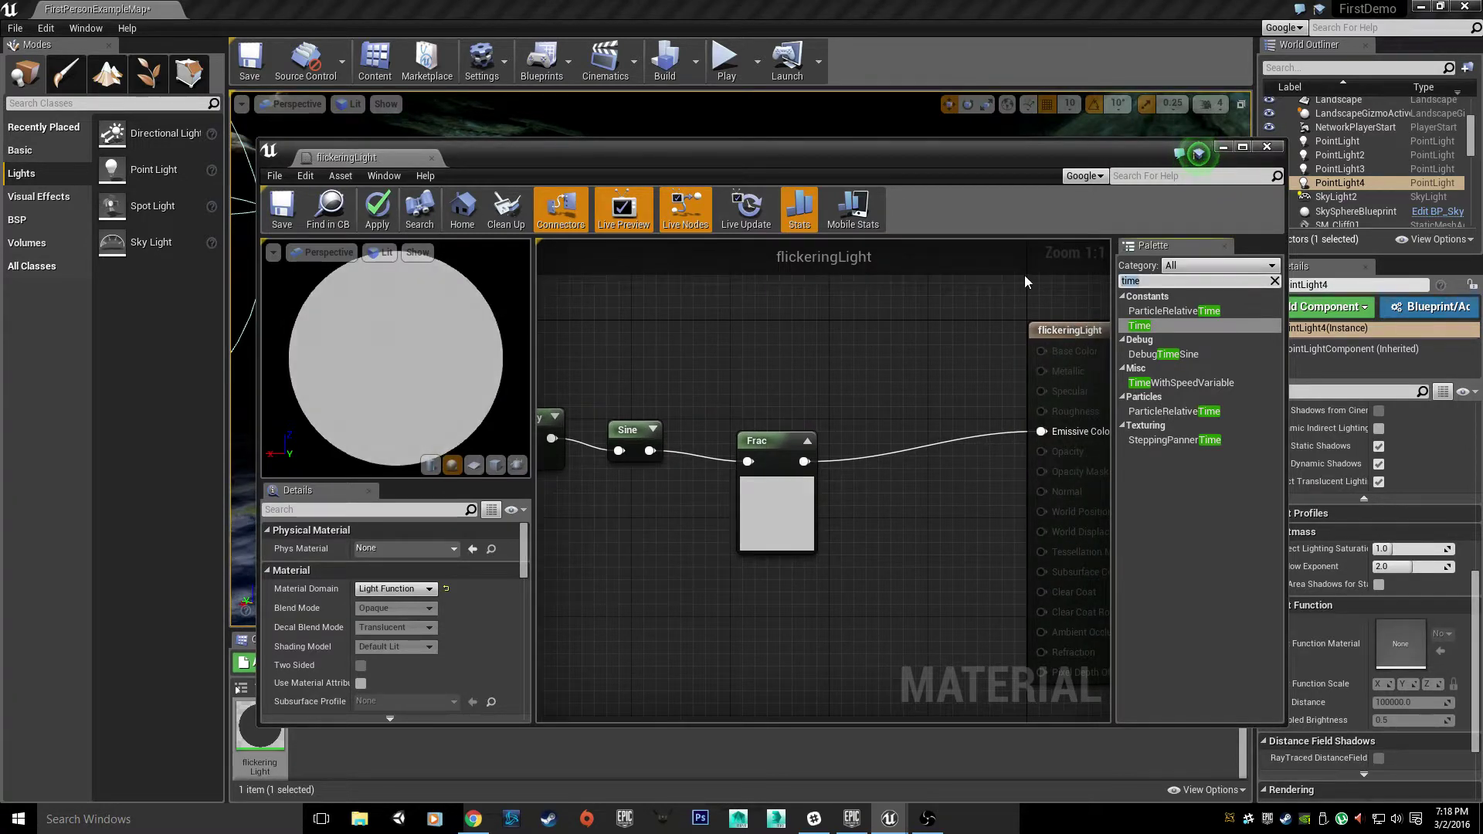
{"action": "type", "text": "sine"}
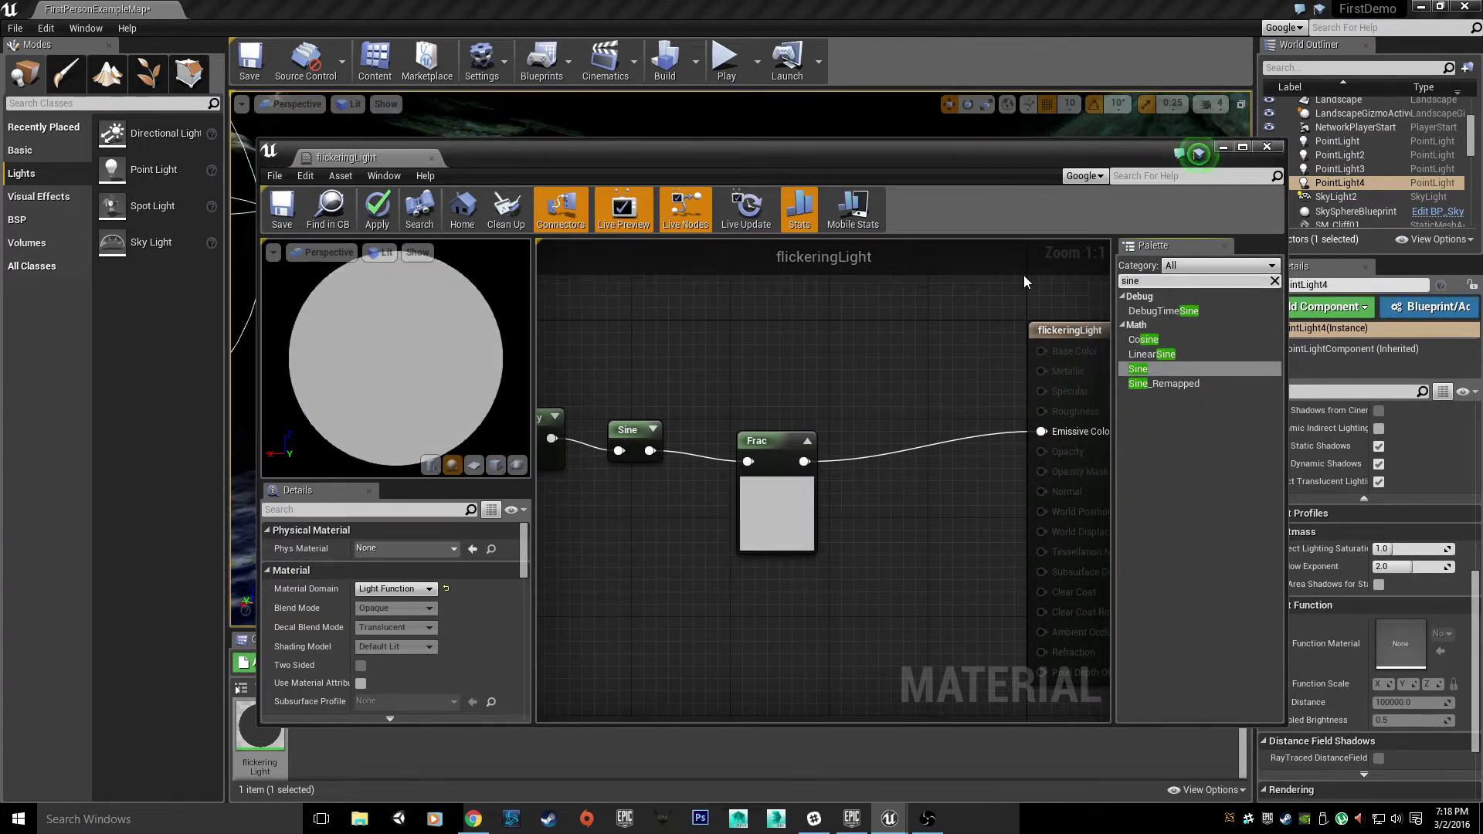
Add another Multiply node in the empty graph area below the existing one and delete it
{"action": "right_click_drag", "start_coordinate": [662, 561], "coordinate": [753, 591]}
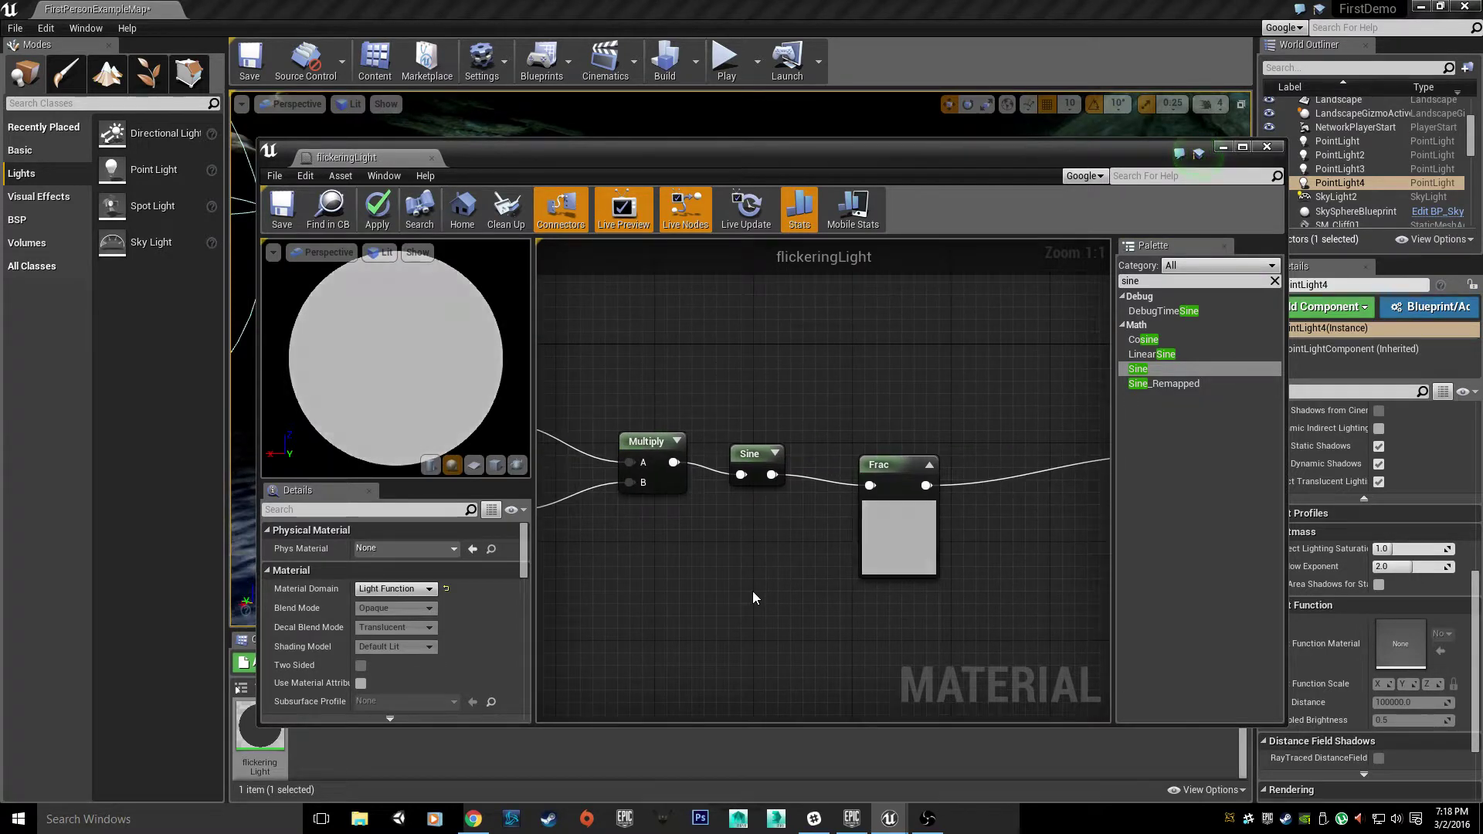
{"action": "left_click", "coordinate": [646, 598]}
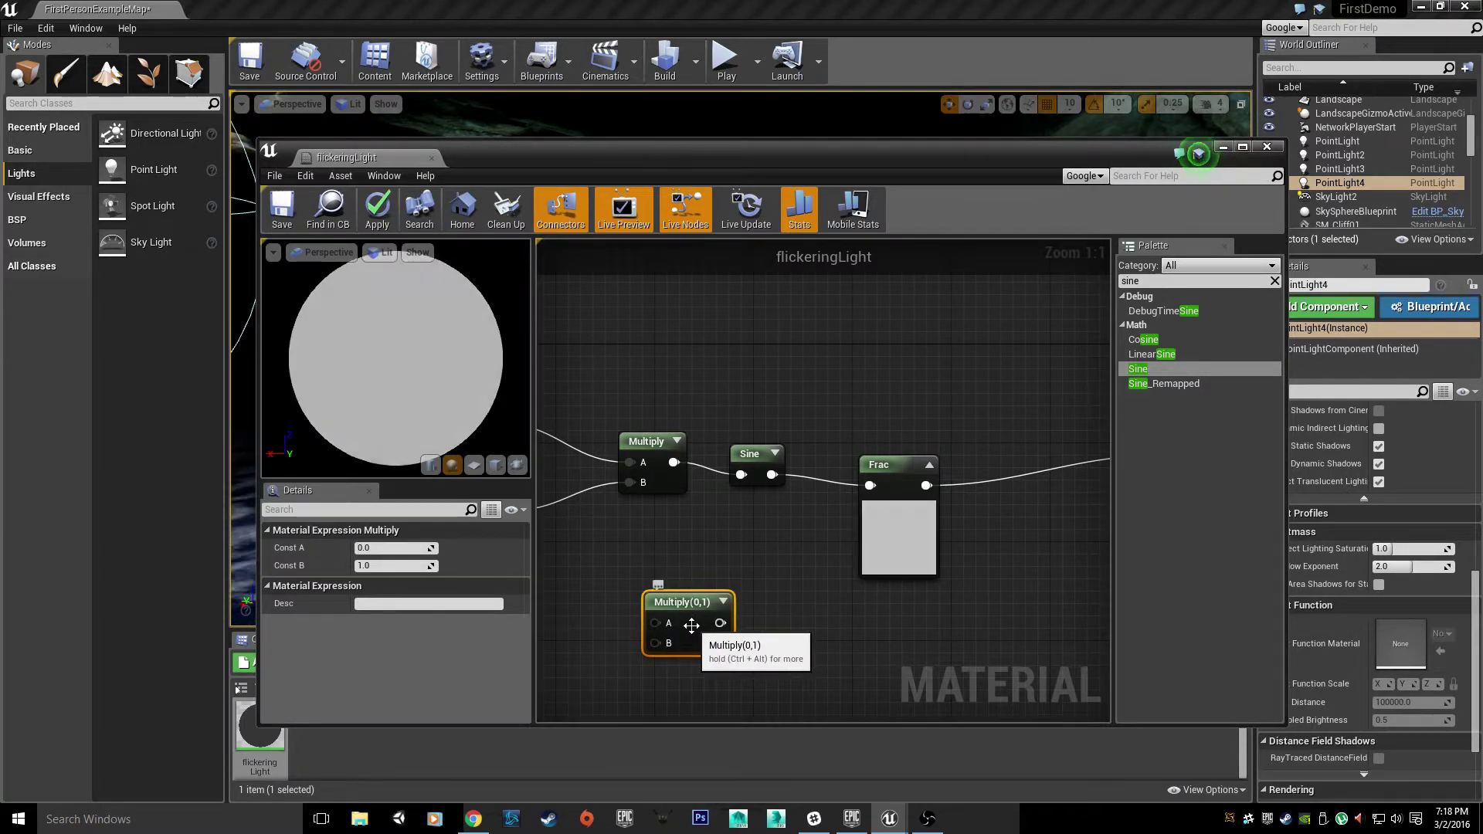
{"action": "key", "text": "Delete"}
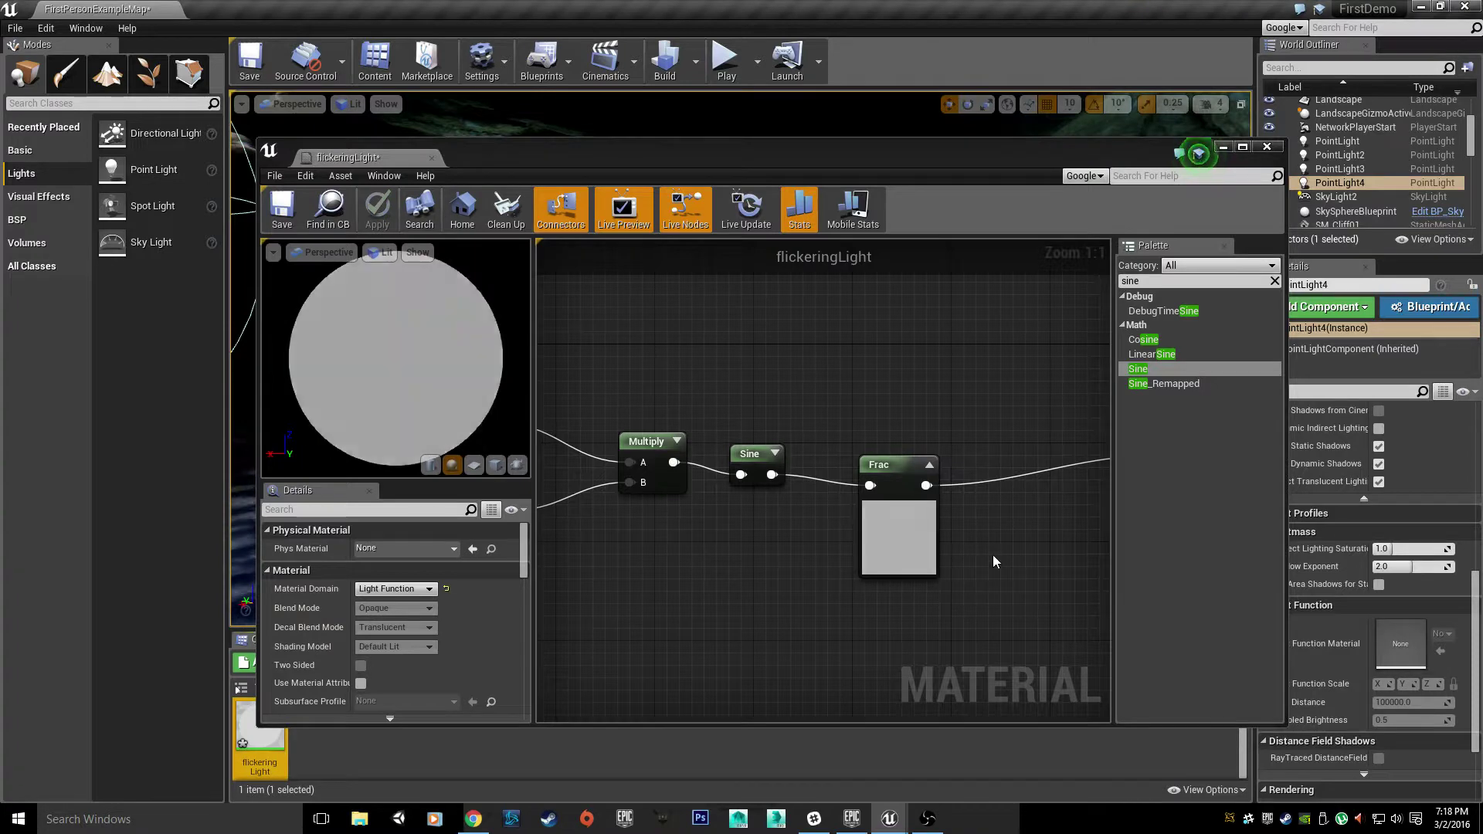
Search the material expressions for "frac" and clear the search again
{"action": "right_click_drag", "start_coordinate": [835, 514], "coordinate": [670, 499]}
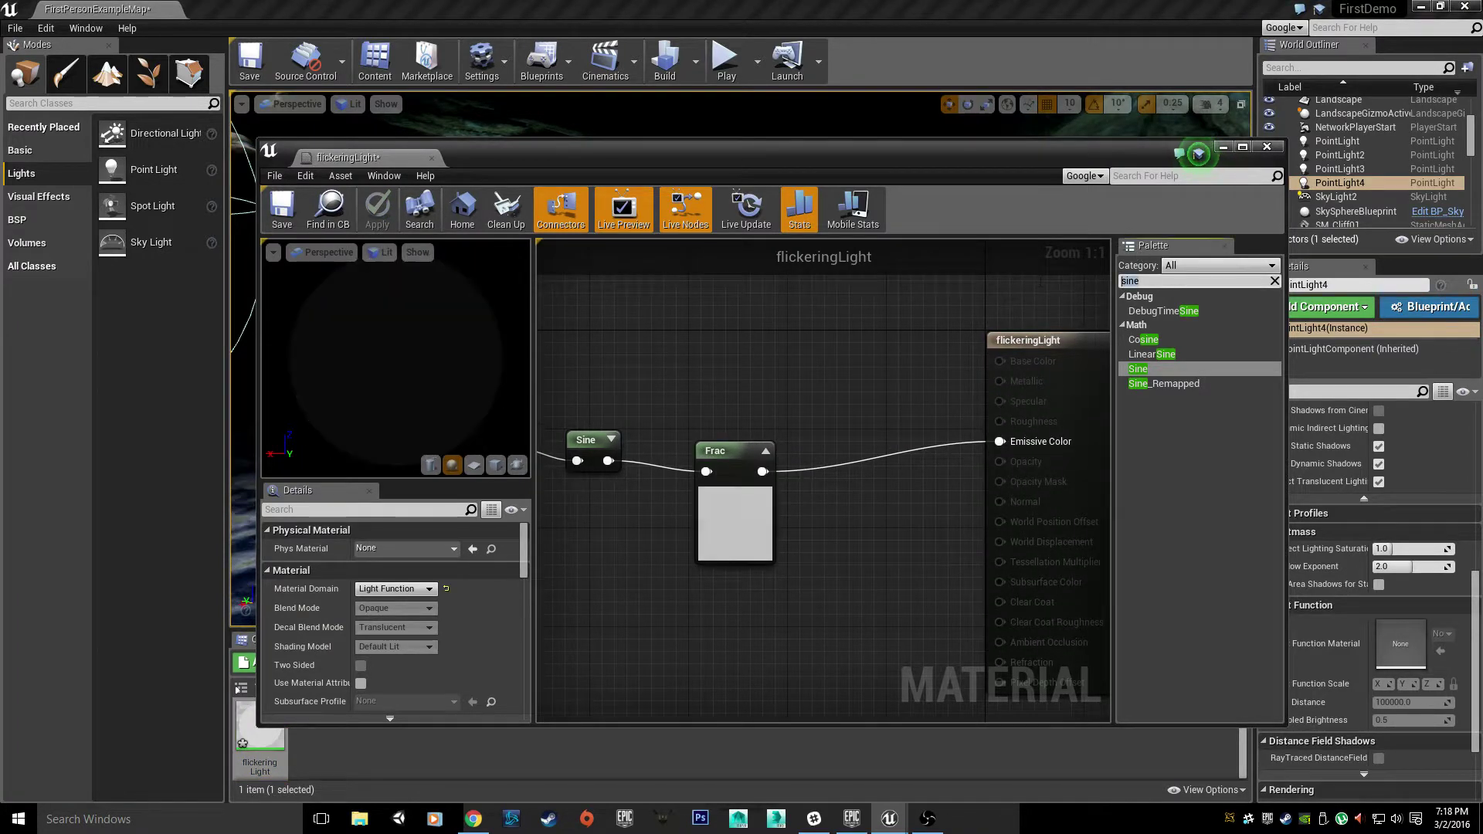
{"action": "type", "text": "fra"}
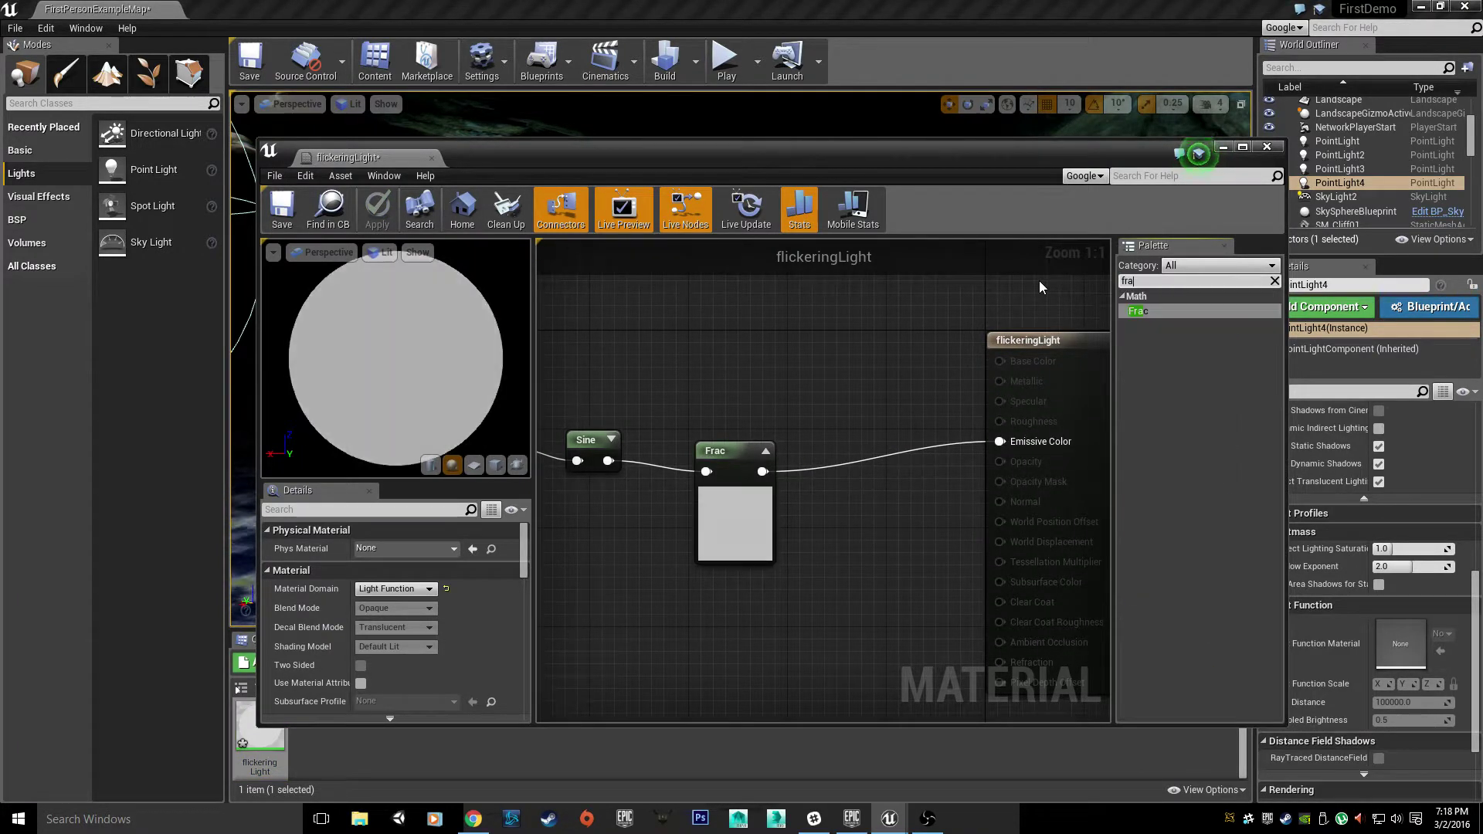
{"action": "type", "text": "c"}
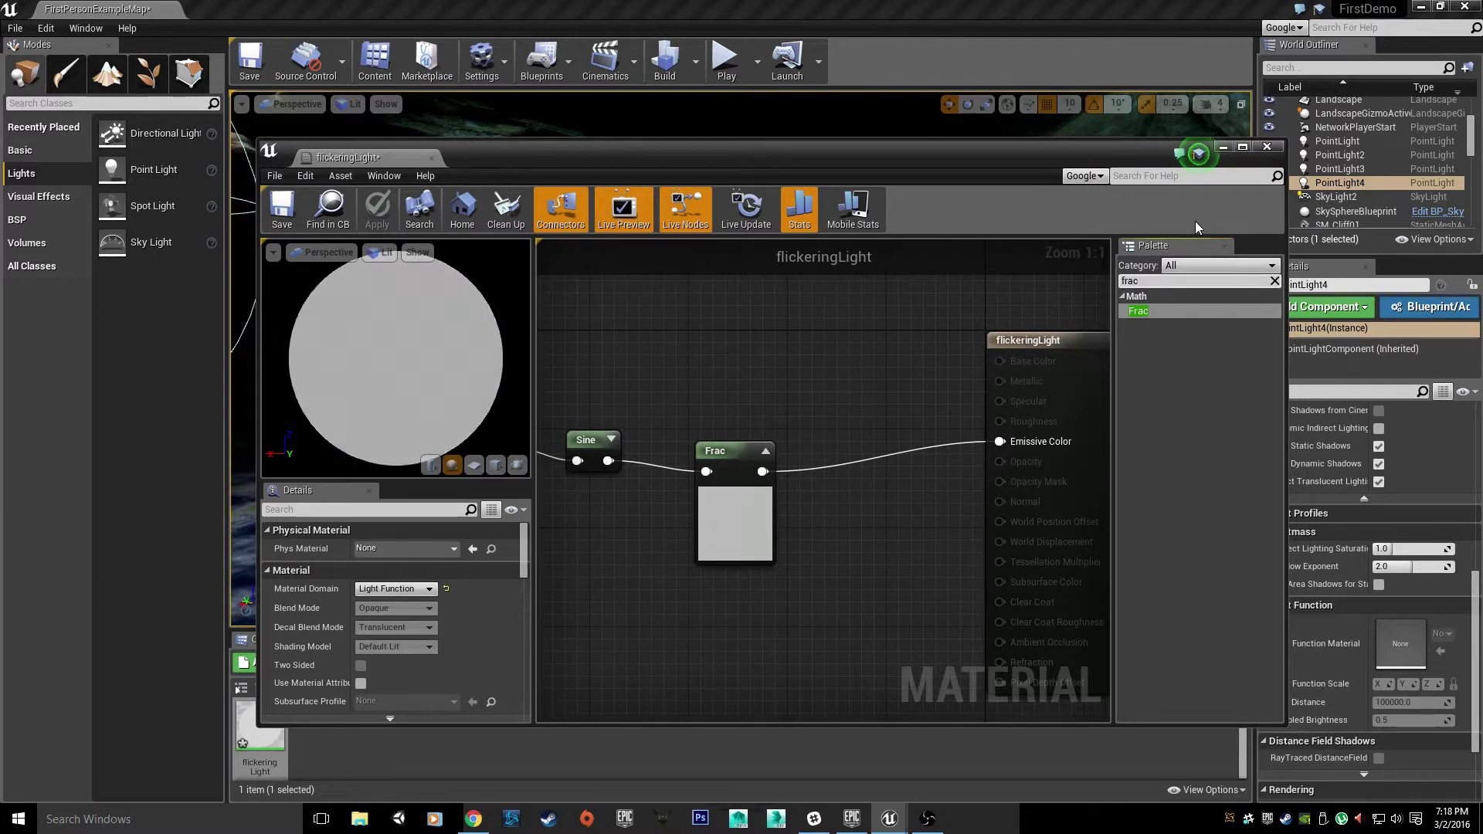
{"action": "key", "text": "BackSpace"}
{"action": "key", "text": "BackSpace"}
{"action": "key", "text": "BackSpace"}
{"action": "key", "text": "BackSpace"}
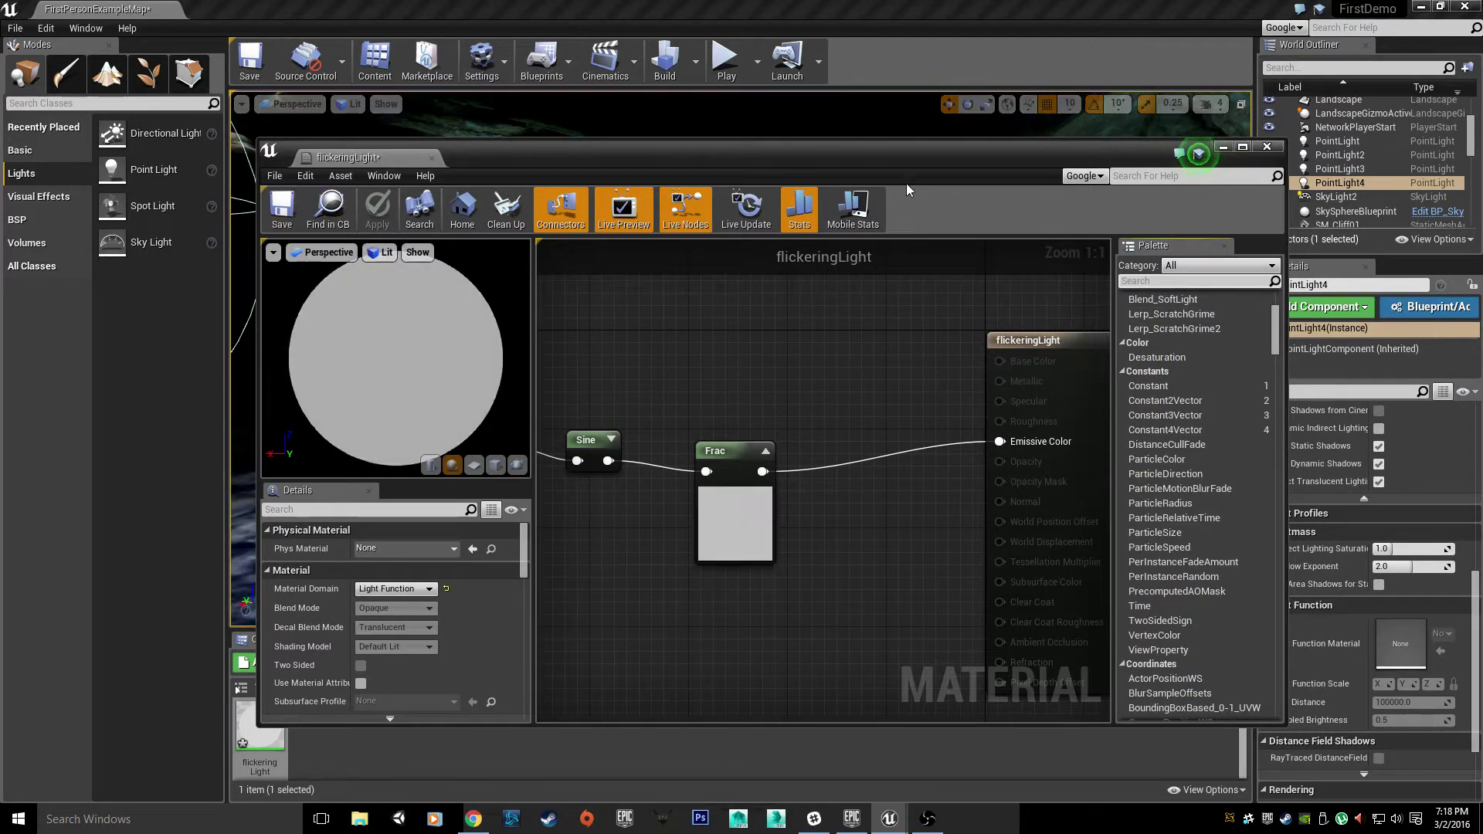
Close the flickeringLight material editor and focus the level view on the selected PointLight4 by the cave wall
{"action": "left_click", "coordinate": [1267, 146]}
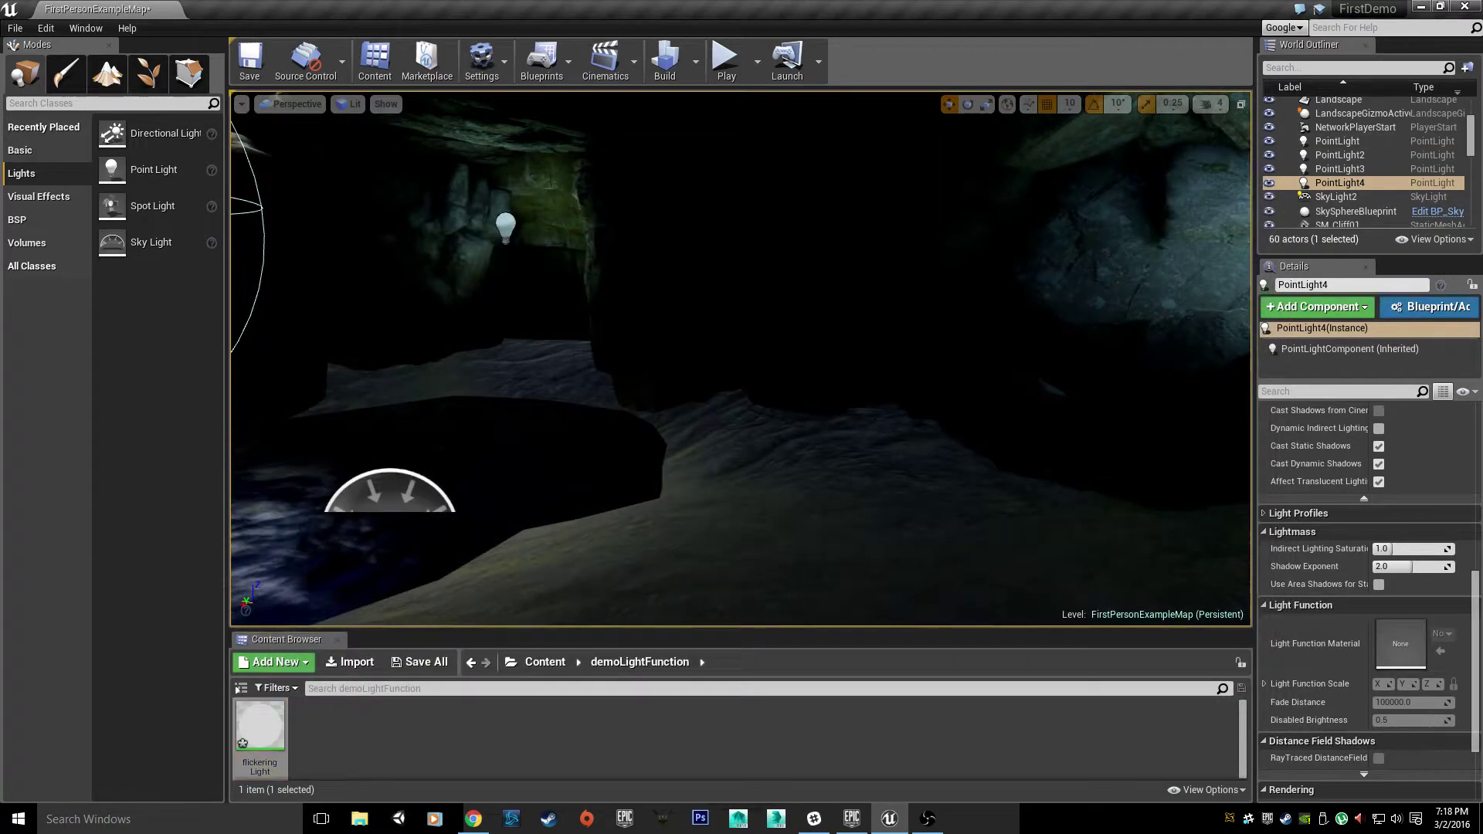
{"action": "key", "text": "w"}
{"action": "right_click_drag", "start_coordinate": [741, 359], "coordinate": [526, 348]}
{"action": "key", "text": "f"}
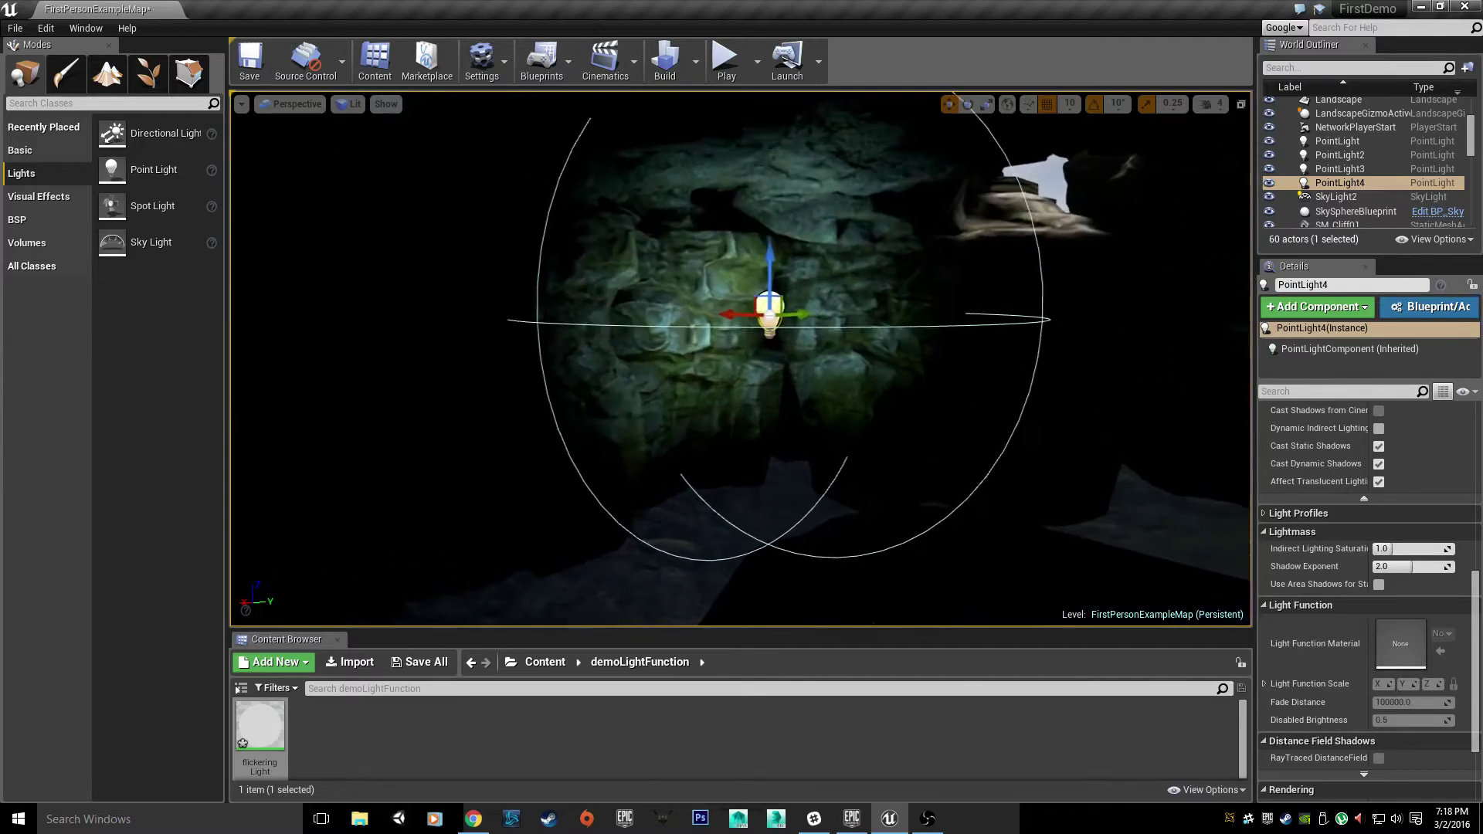
{"action": "right_click_drag", "start_coordinate": [742, 359], "coordinate": [764, 355]}
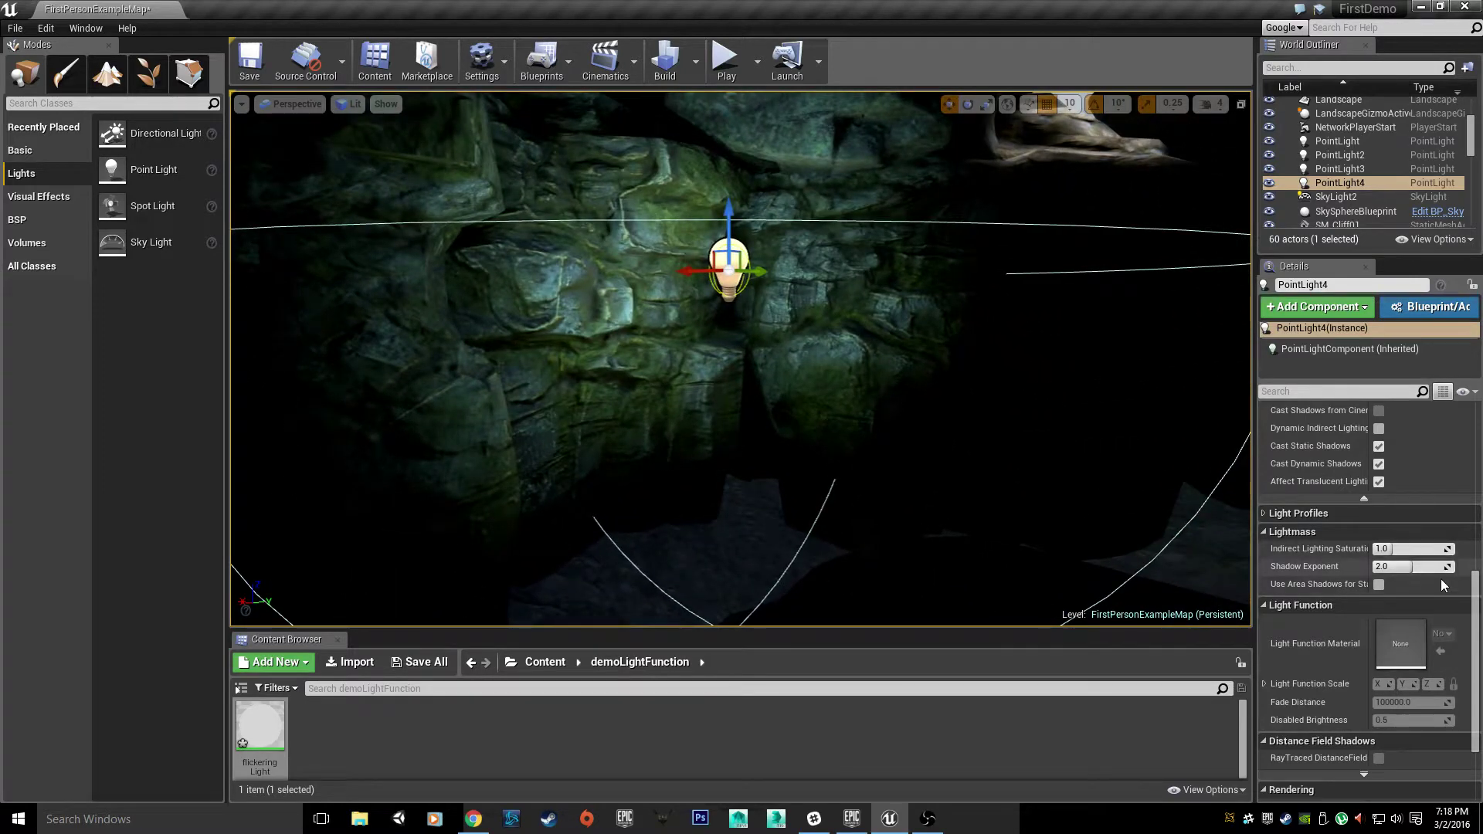
Try to assign the flickeringLight material as the light function of the static PointLight4
{"action": "mouse_move", "coordinate": [1479, 608]}
{"action": "left_mouse_down"}
{"action": "mouse_move", "coordinate": [1479, 440]}
{"action": "mouse_move", "coordinate": [1481, 612]}
{"action": "left_mouse_up"}
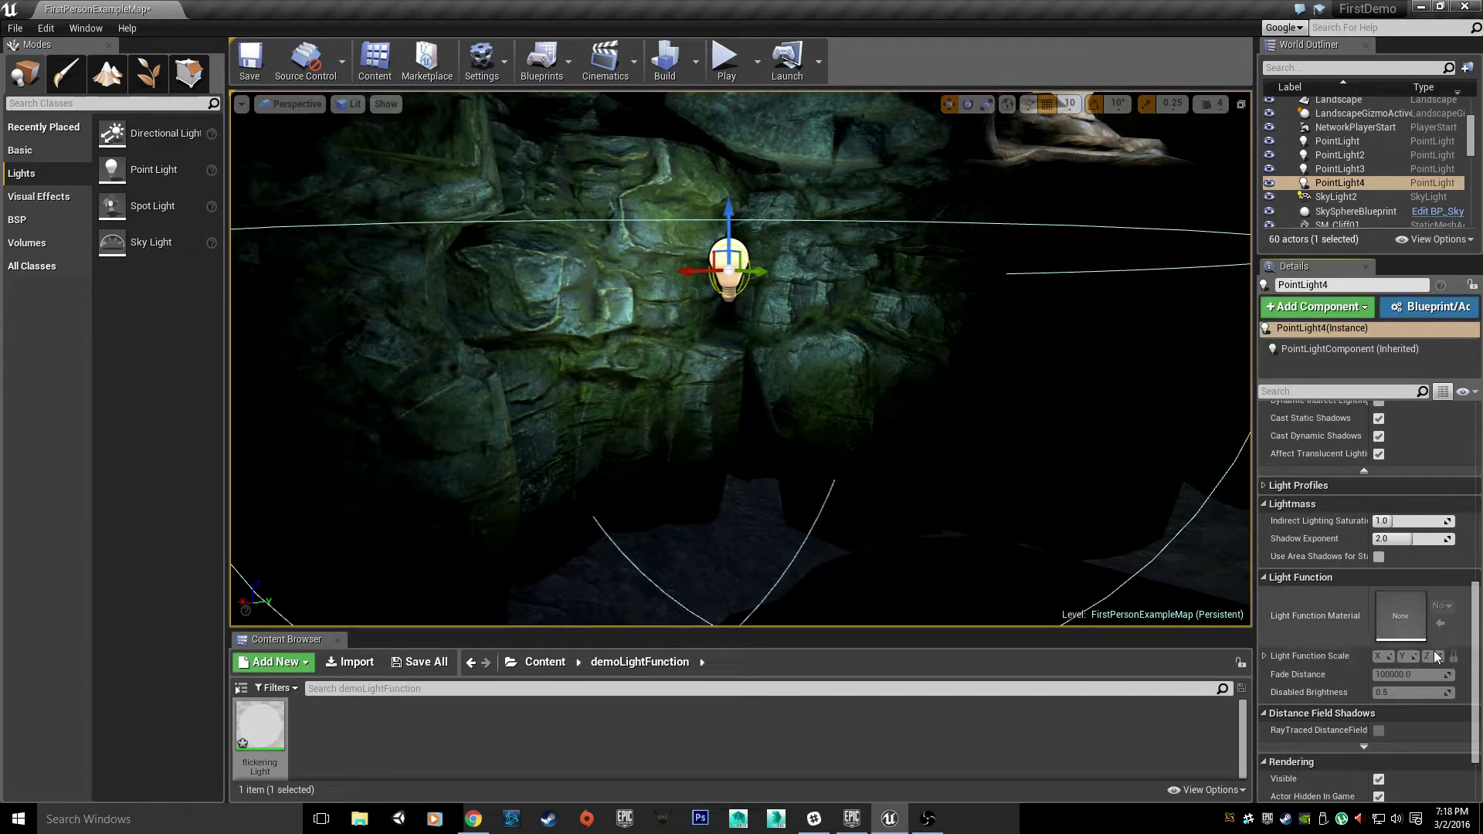
{"action": "left_click", "coordinate": [260, 726]}
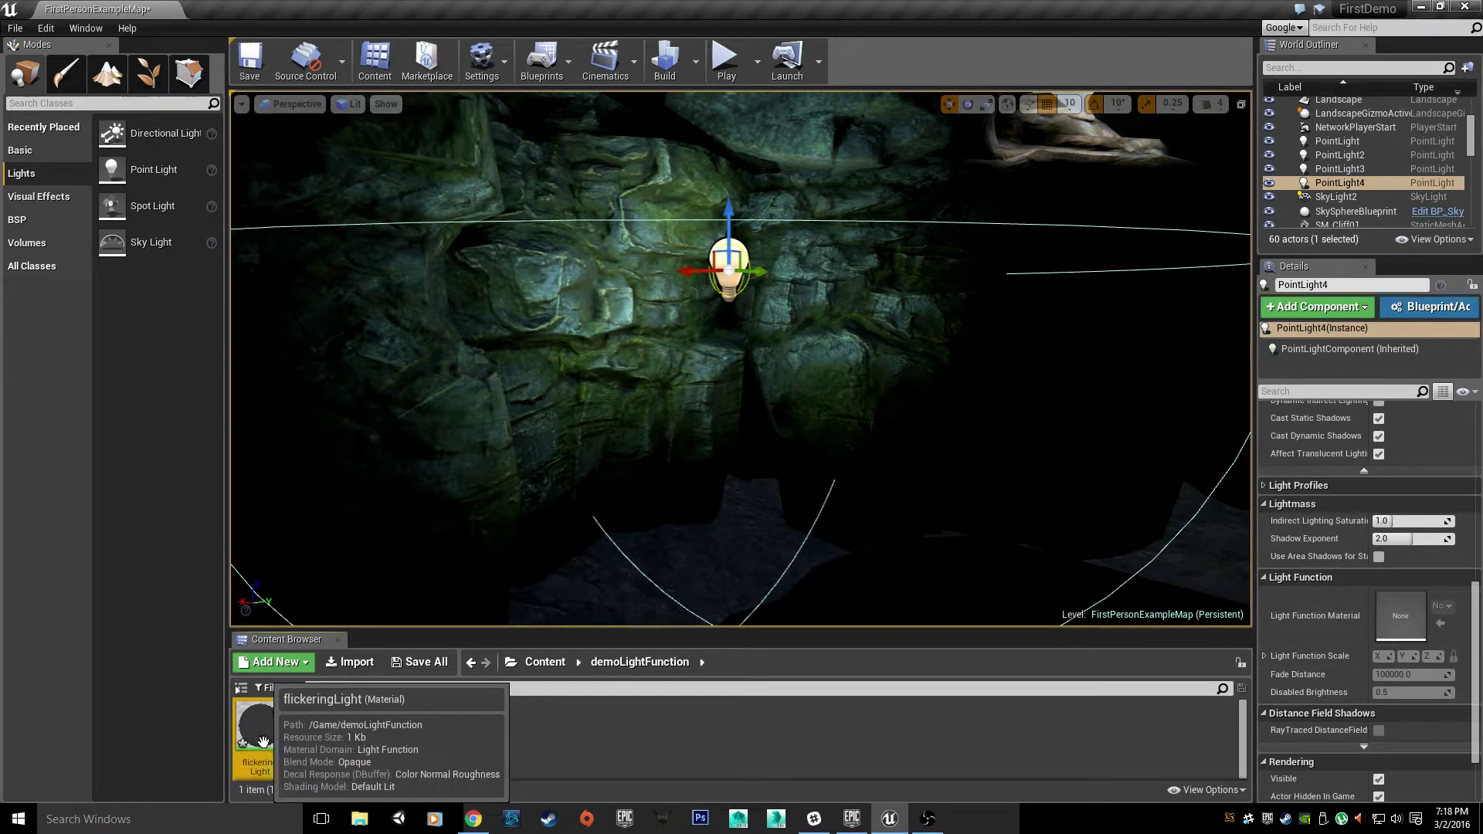
{"action": "left_click_drag", "start_coordinate": [260, 727], "coordinate": [1263, 630]}
{"action": "left_click_drag", "start_coordinate": [1394, 604], "coordinate": [1409, 629]}
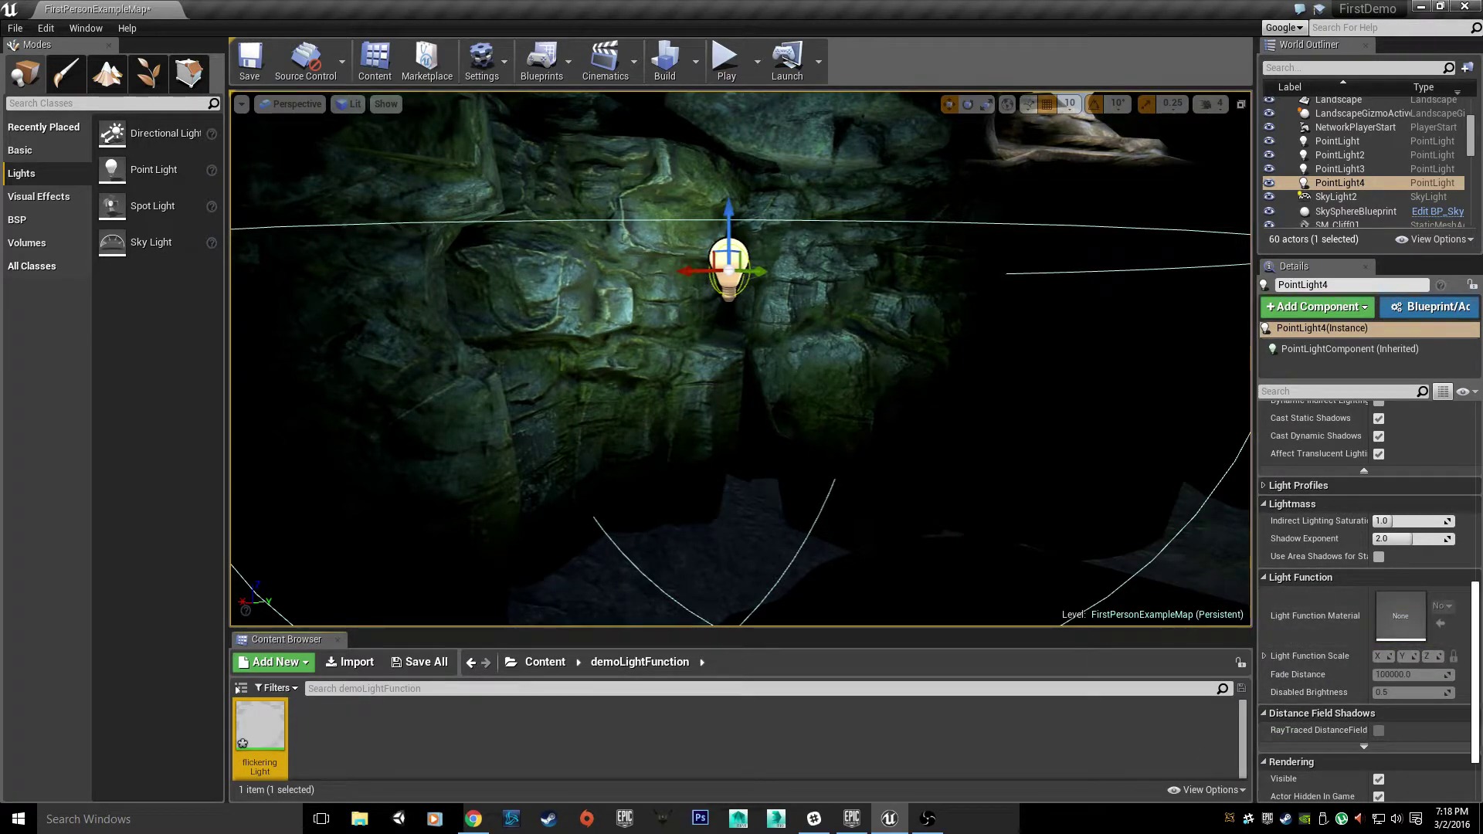
Set PointLight4's mobility to Stationary
{"action": "left_click", "coordinate": [1436, 437]}
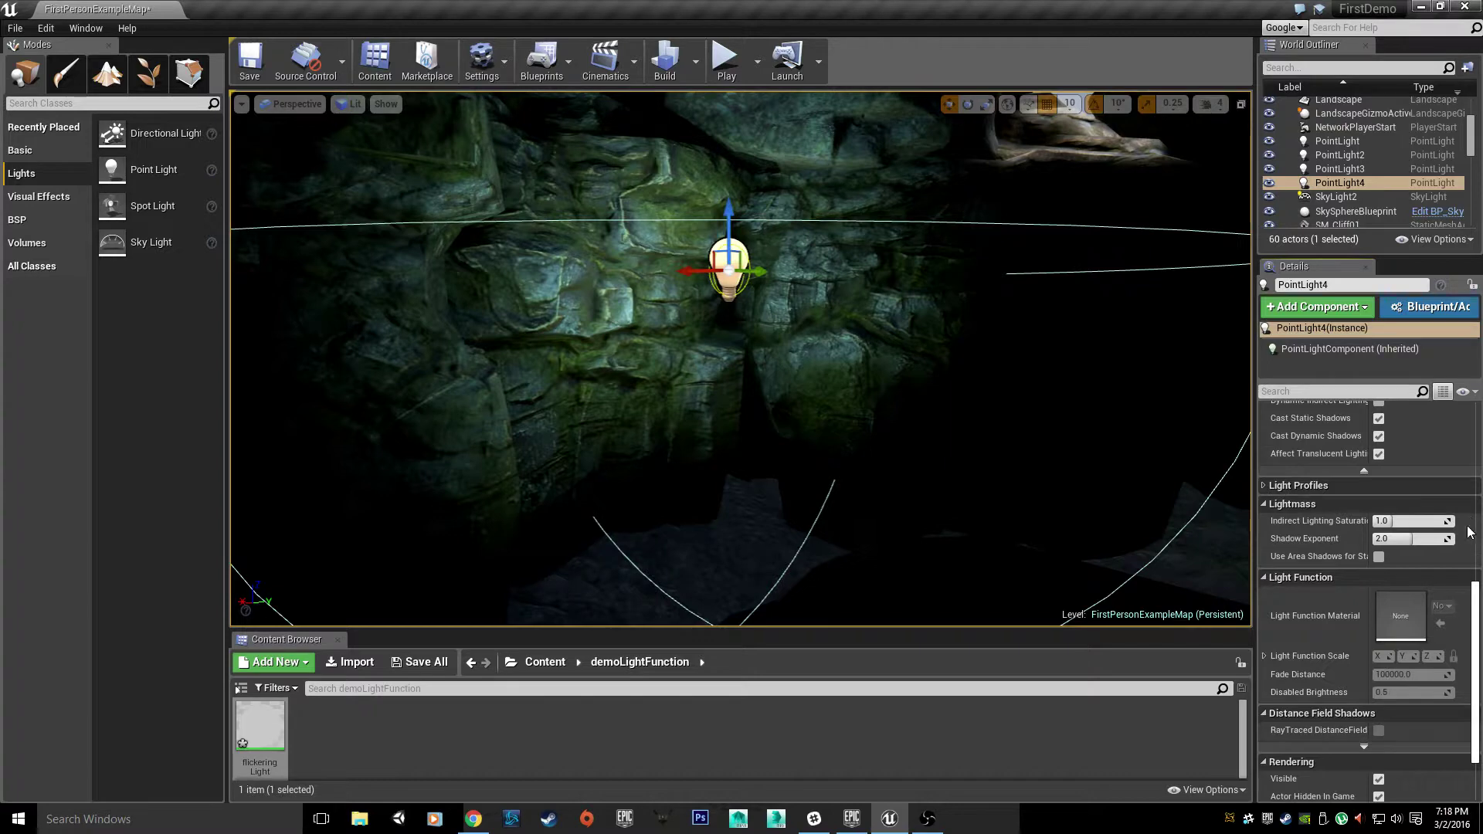
{"action": "scroll", "coordinate": [1445, 526], "scroll_direction": "up", "scroll_amount": 10}
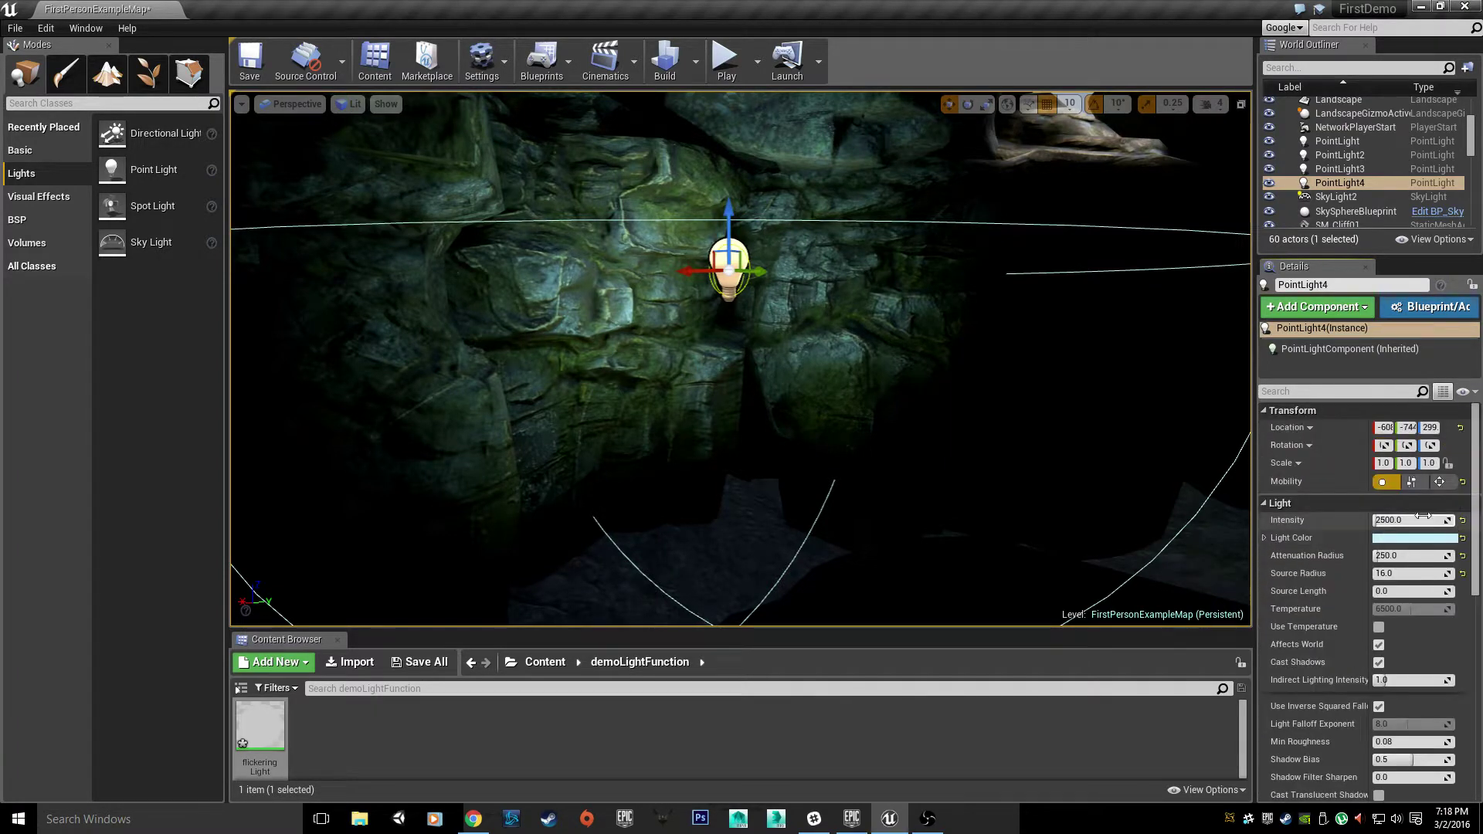
{"action": "left_click", "coordinate": [1413, 482]}
Assign the flickeringLight material as PointLight4's Light Function Material
{"action": "scroll", "coordinate": [1416, 487], "scroll_direction": "down", "scroll_amount": 10}
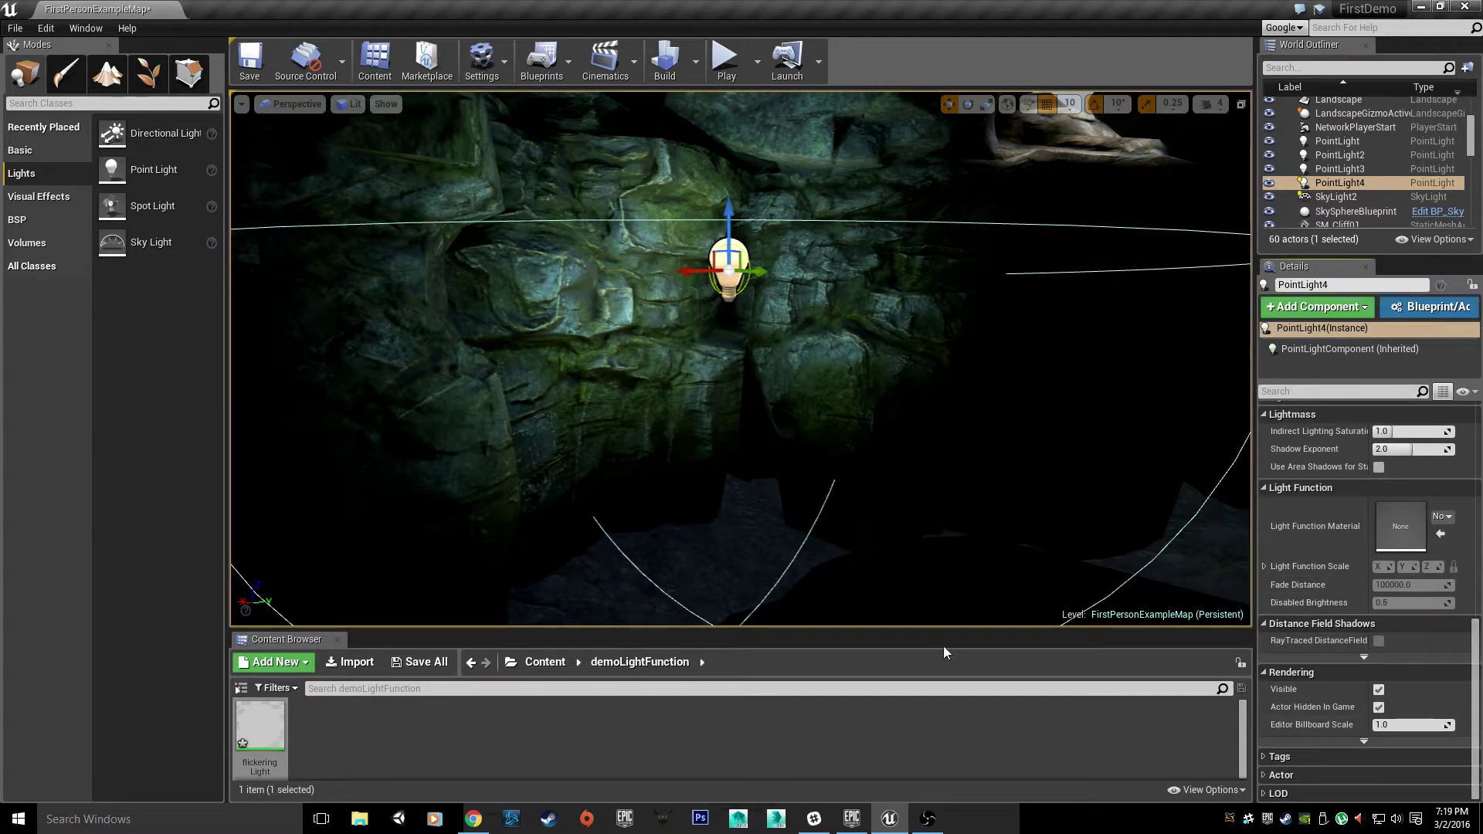
{"action": "left_click", "coordinate": [260, 730]}
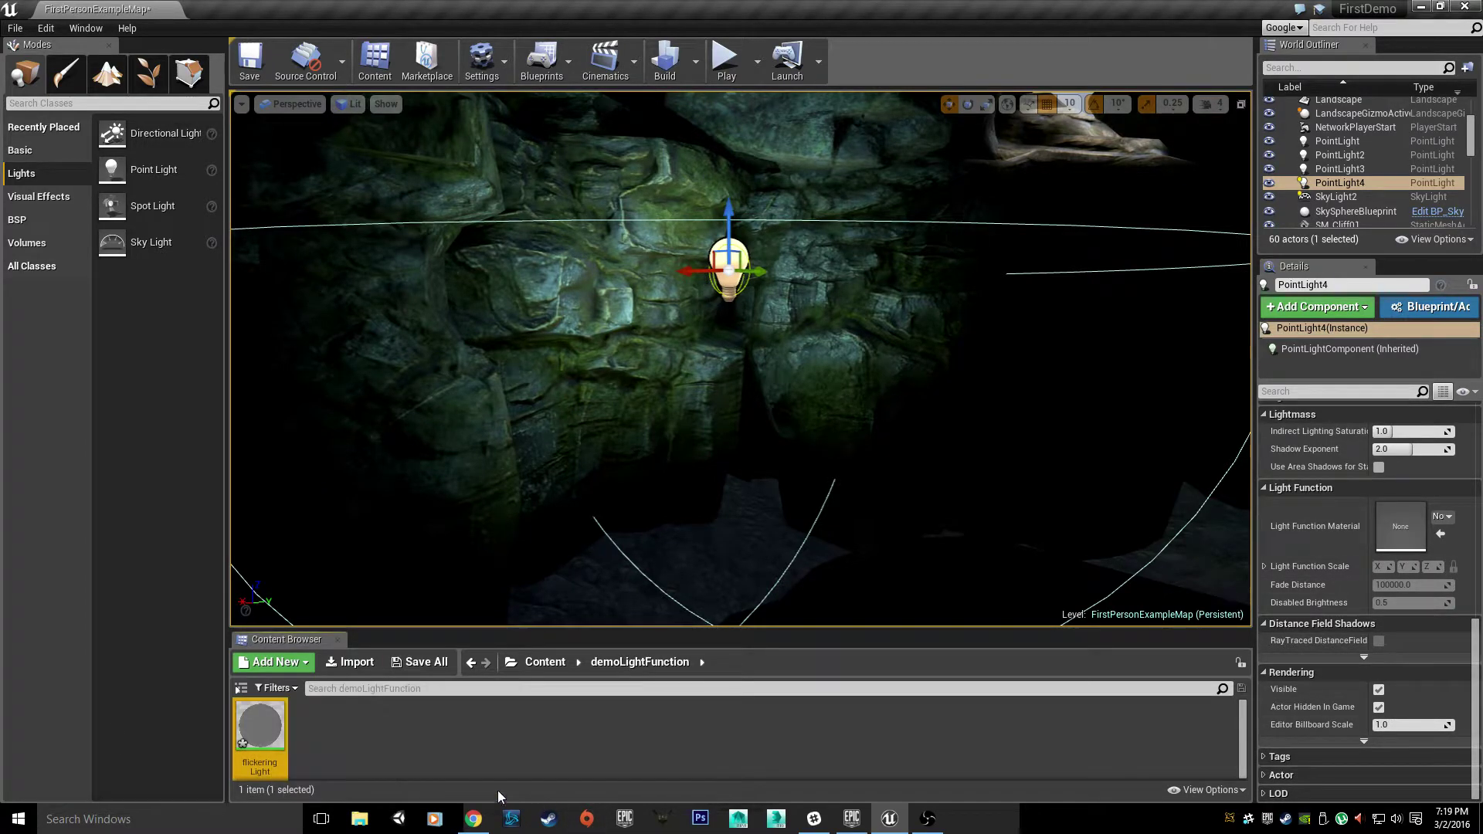
{"action": "left_click", "coordinate": [1440, 534]}
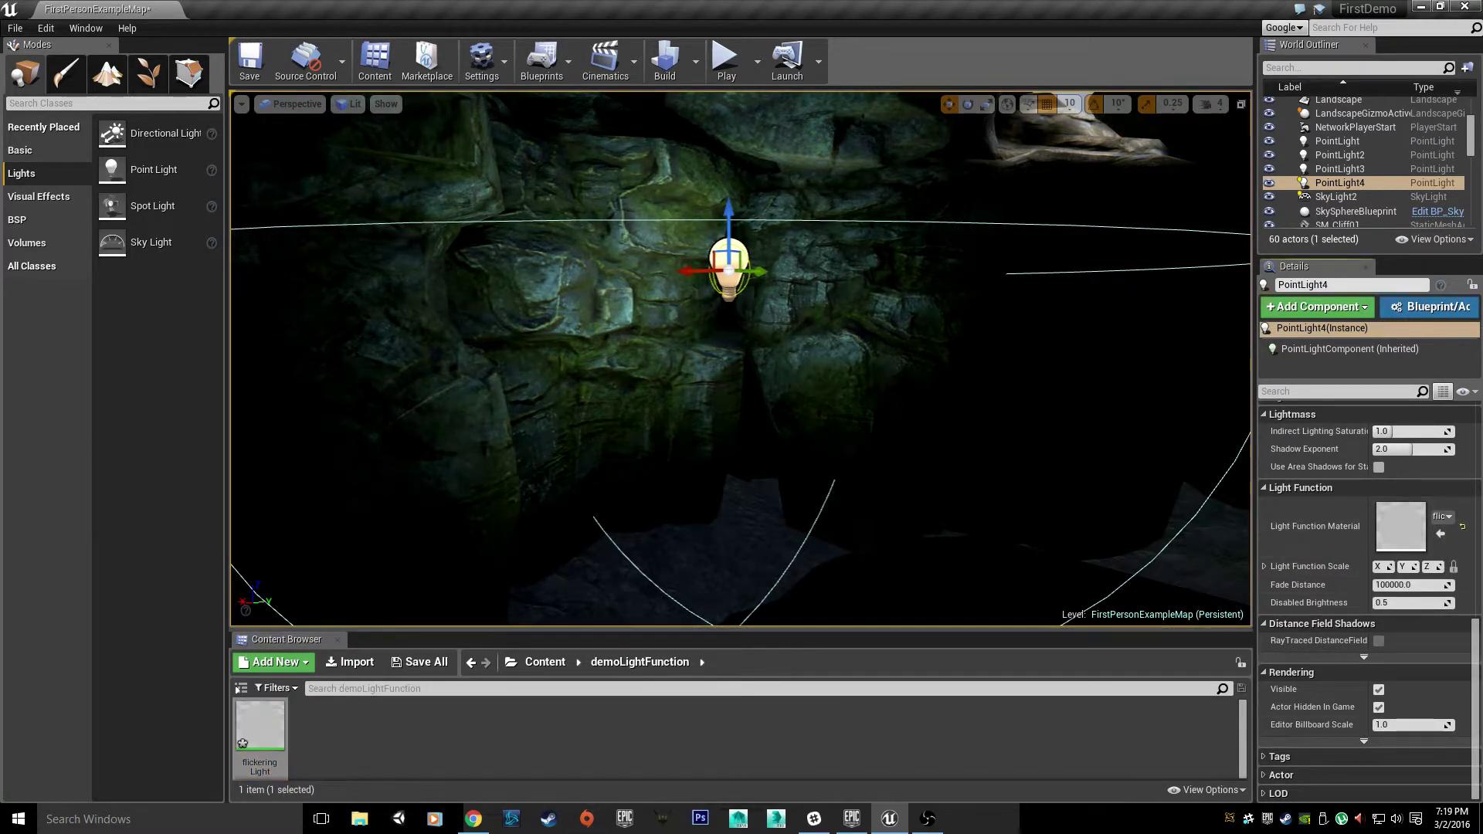
Set PointLight4's attenuation radius to 400
{"action": "right_click_drag", "start_coordinate": [741, 358], "coordinate": [835, 355]}
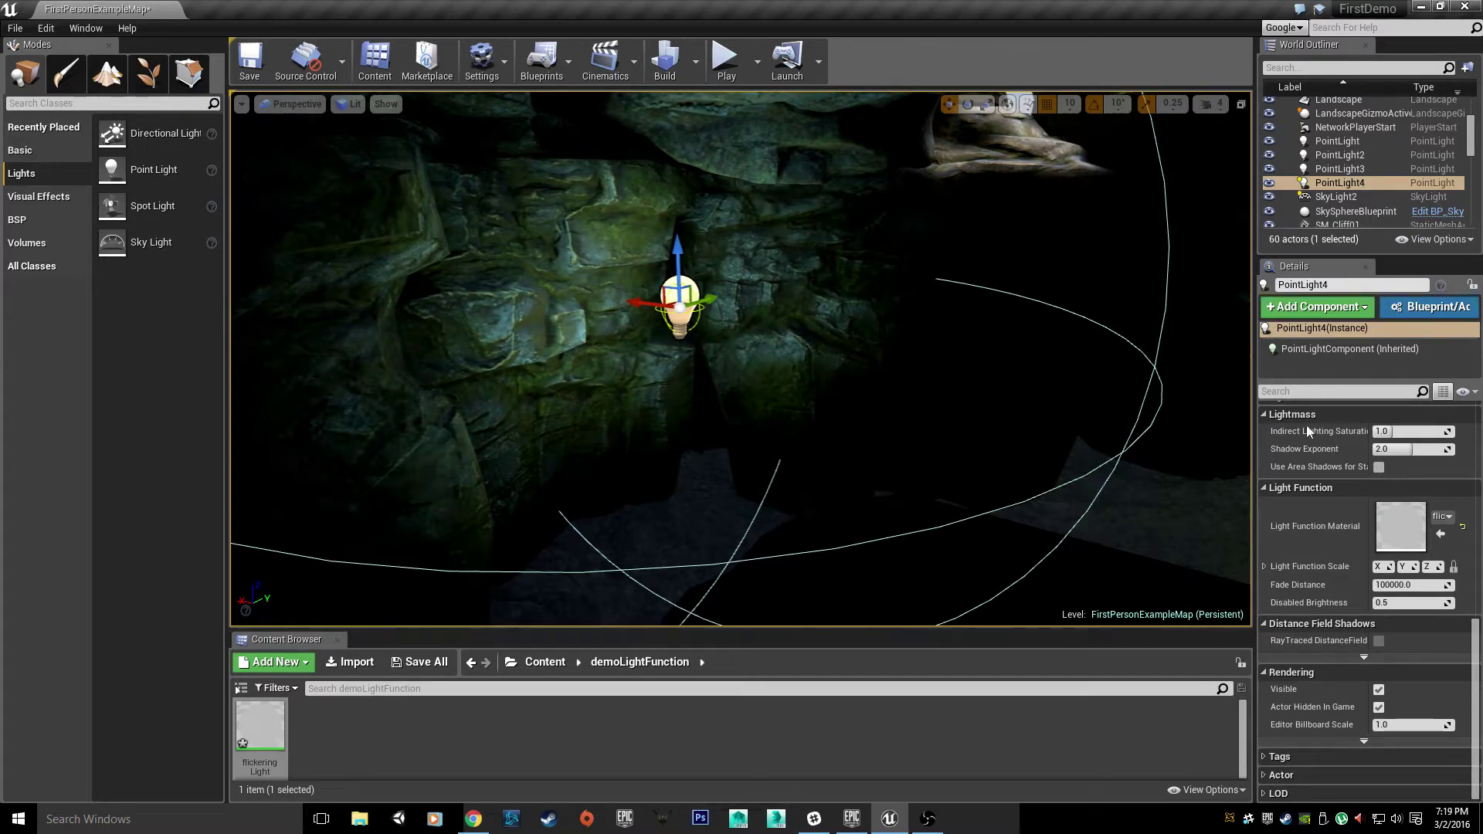
{"action": "scroll", "coordinate": [1439, 486], "scroll_direction": "up", "scroll_amount": 5}
{"action": "scroll", "coordinate": [1435, 512], "scroll_direction": "up", "scroll_amount": 3}
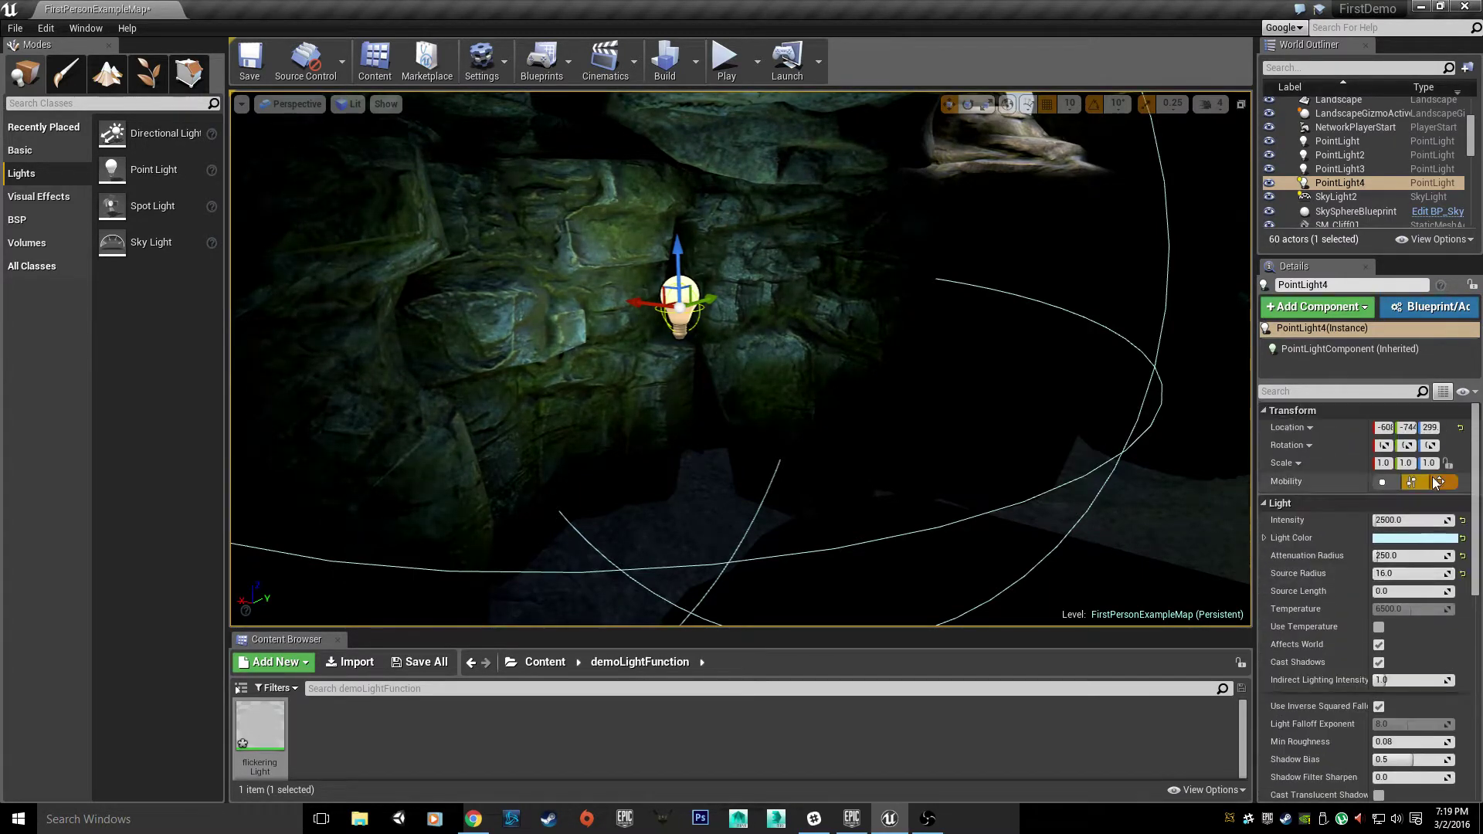
{"action": "left_click", "coordinate": [1413, 553]}
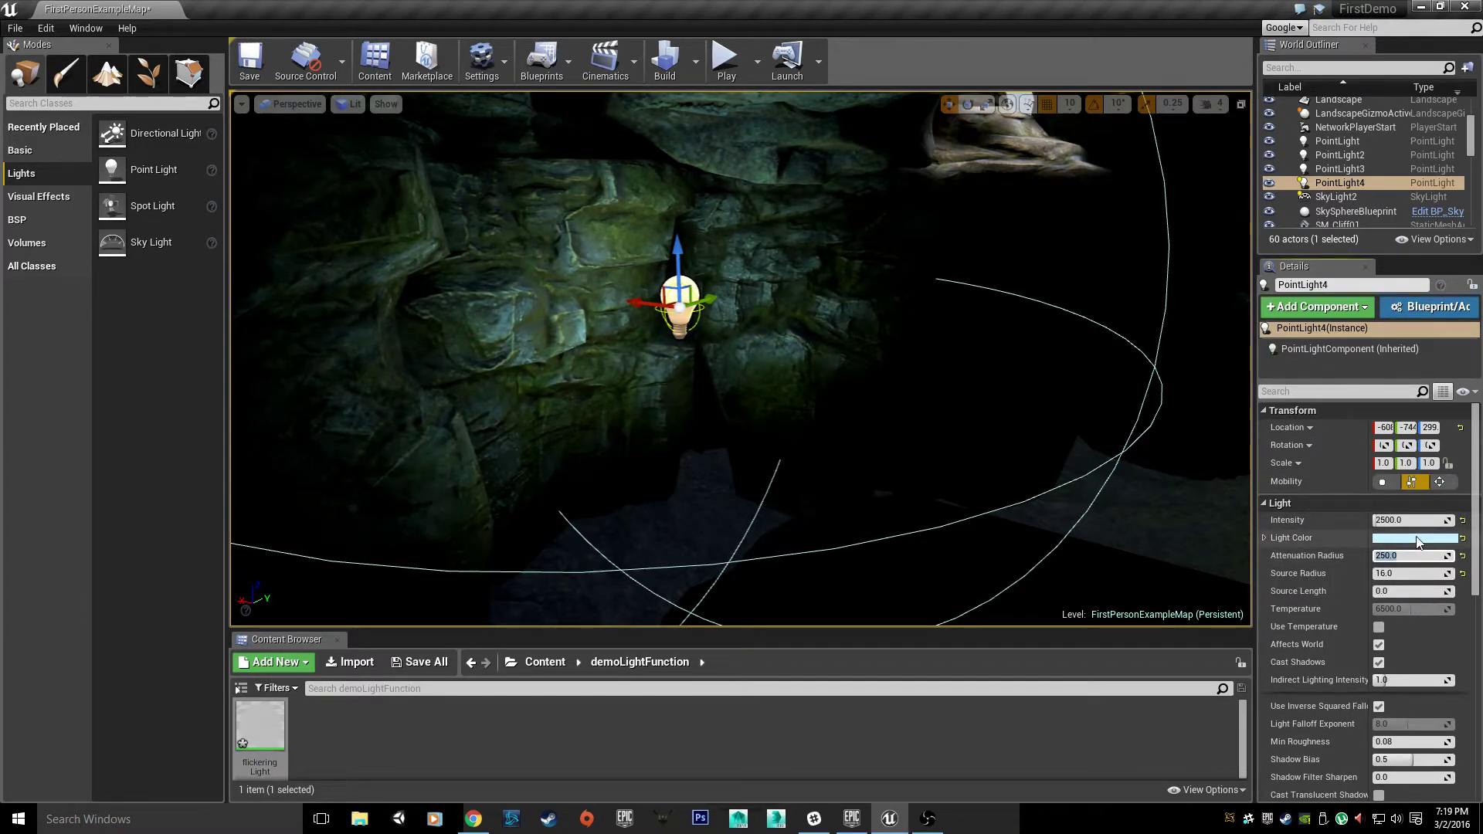
{"action": "type", "text": "4000"}
{"action": "key", "text": "Return"}
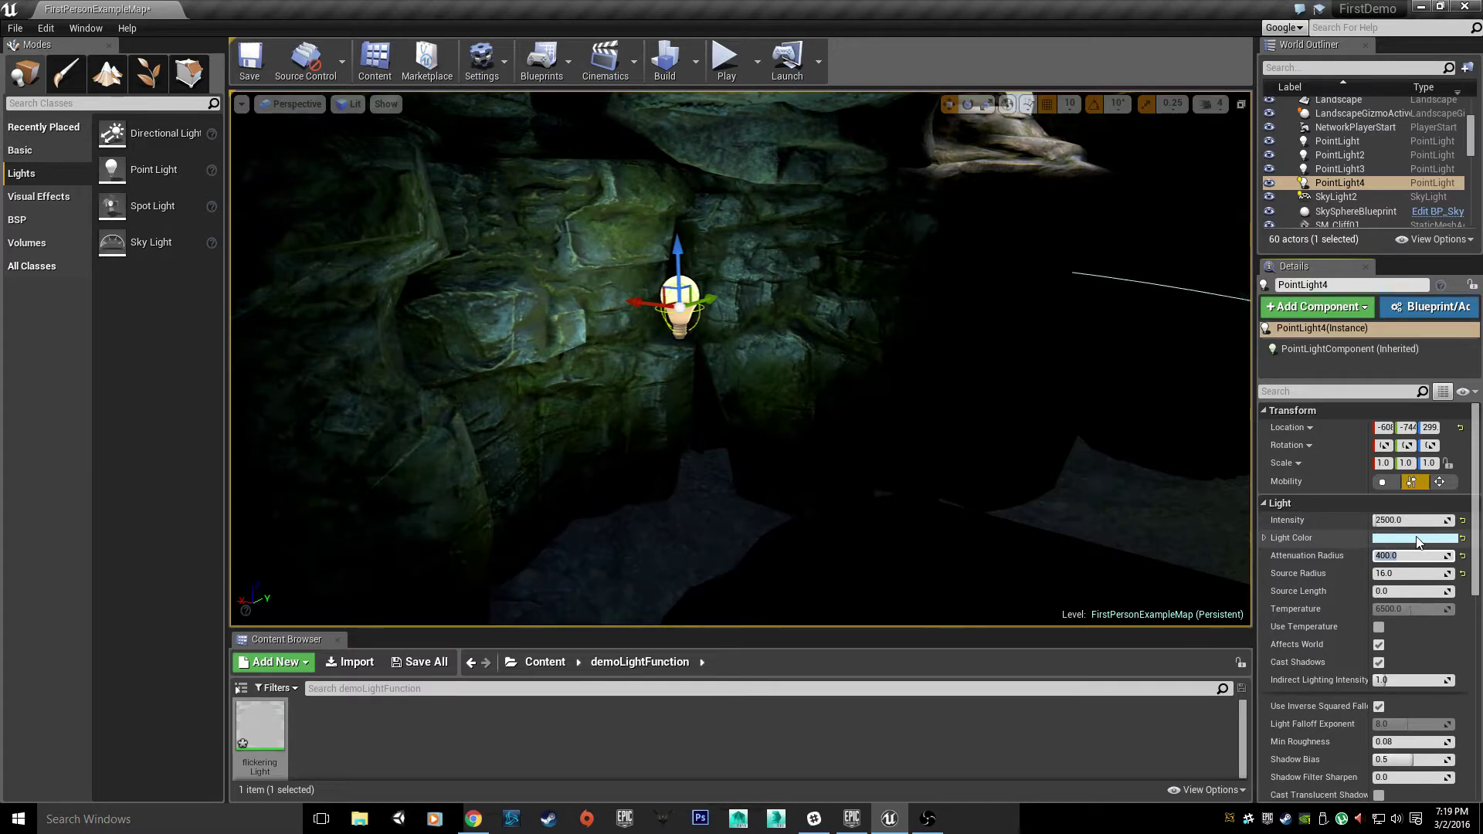
Move PointLight4 away from the rock wall and across the cave toward the first-person character
{"action": "key", "text": "s"}
{"action": "right_click_drag", "start_coordinate": [742, 359], "coordinate": [844, 388]}
{"action": "key", "text": "w"}
{"action": "left_click_drag", "start_coordinate": [397, 293], "coordinate": [756, 331]}
{"action": "key", "text": "d"}
{"action": "right_click_drag", "start_coordinate": [756, 331], "coordinate": [506, 334]}
{"action": "key", "text": "s"}
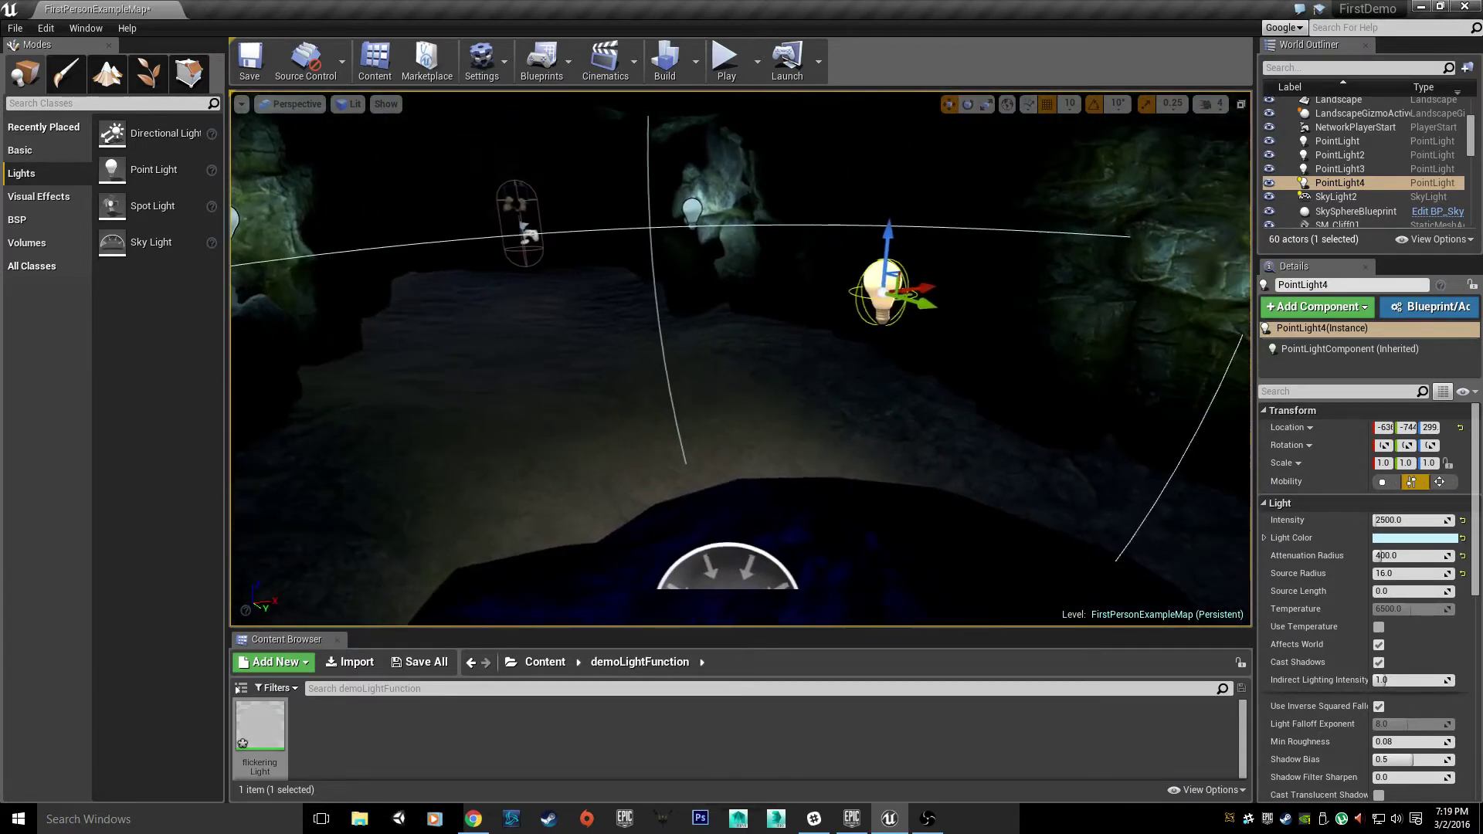
{"action": "left_click_drag", "start_coordinate": [919, 301], "coordinate": [465, 189]}
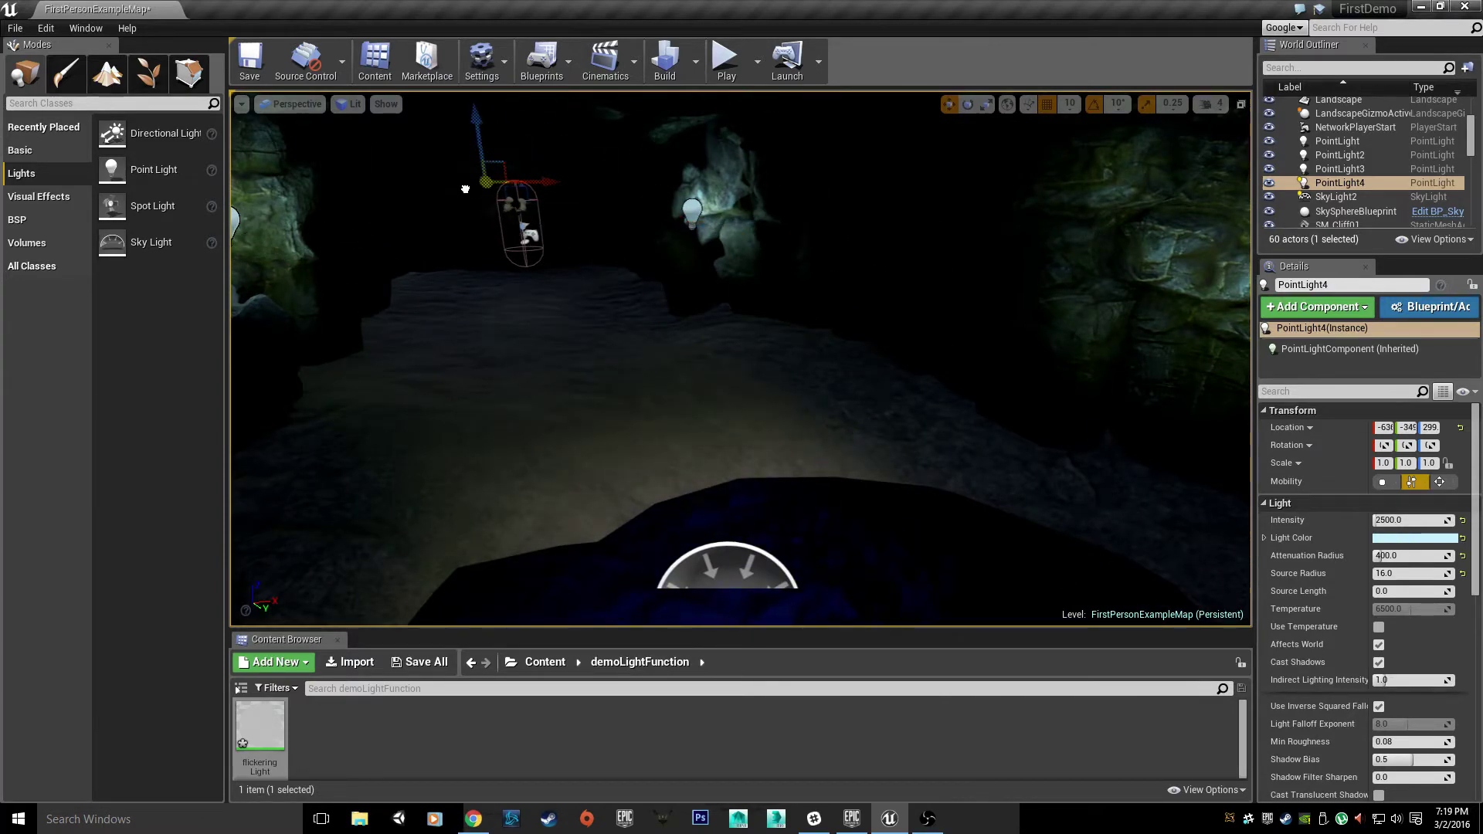
{"action": "right_click_drag", "start_coordinate": [571, 224], "coordinate": [479, 255]}
{"action": "key", "text": "w"}
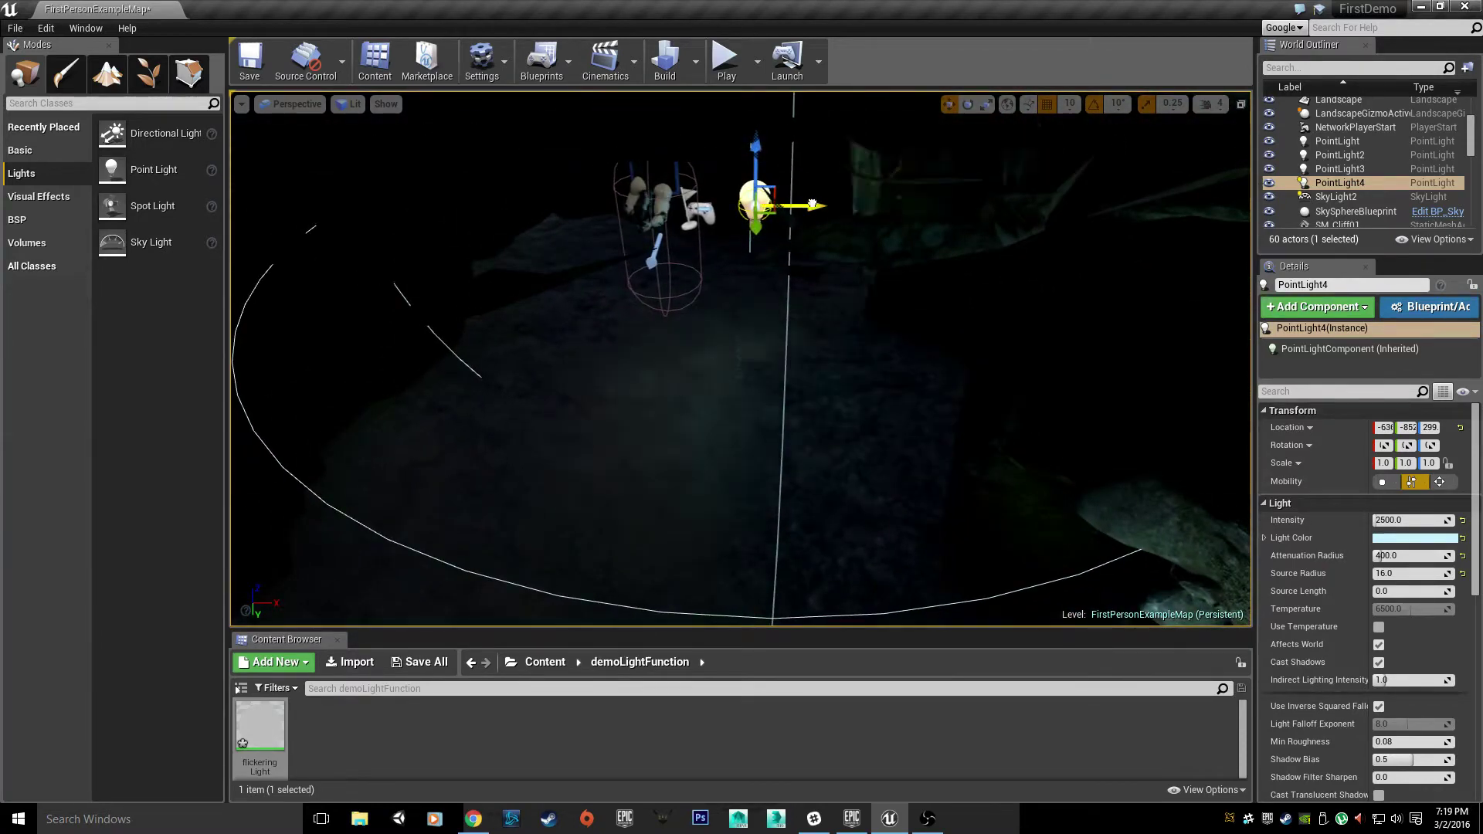
Adjust PointLight4's horizontal position so it sits beside the first-person character, and focus the view on it
{"action": "left_click_drag", "start_coordinate": [807, 205], "coordinate": [576, 223]}
{"action": "right_click_drag", "start_coordinate": [575, 224], "coordinate": [510, 251]}
{"action": "key", "text": "w"}
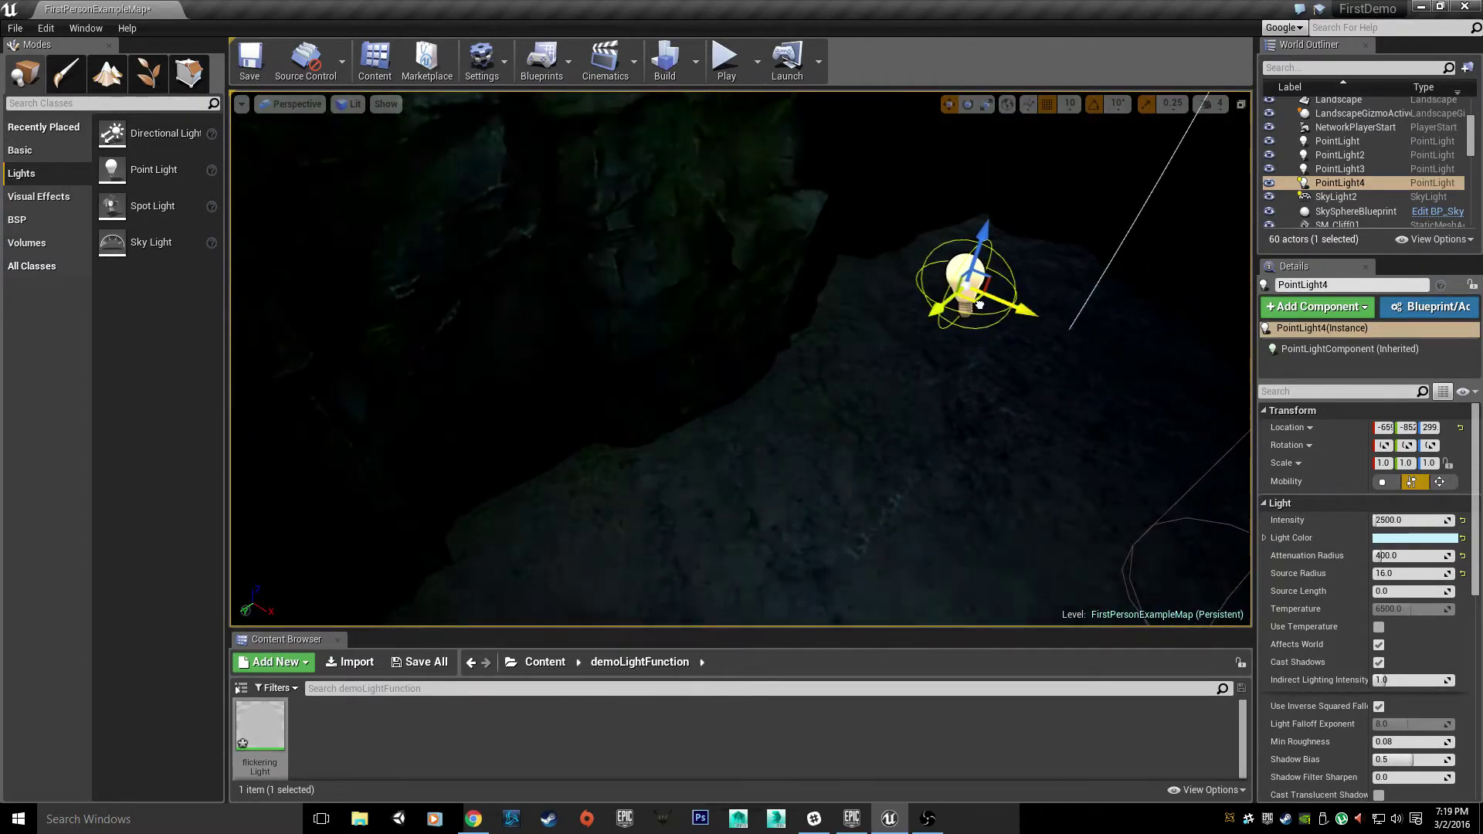
{"action": "left_click_drag", "start_coordinate": [987, 298], "coordinate": [1011, 201]}
{"action": "right_click_drag", "start_coordinate": [1011, 201], "coordinate": [1081, 232]}
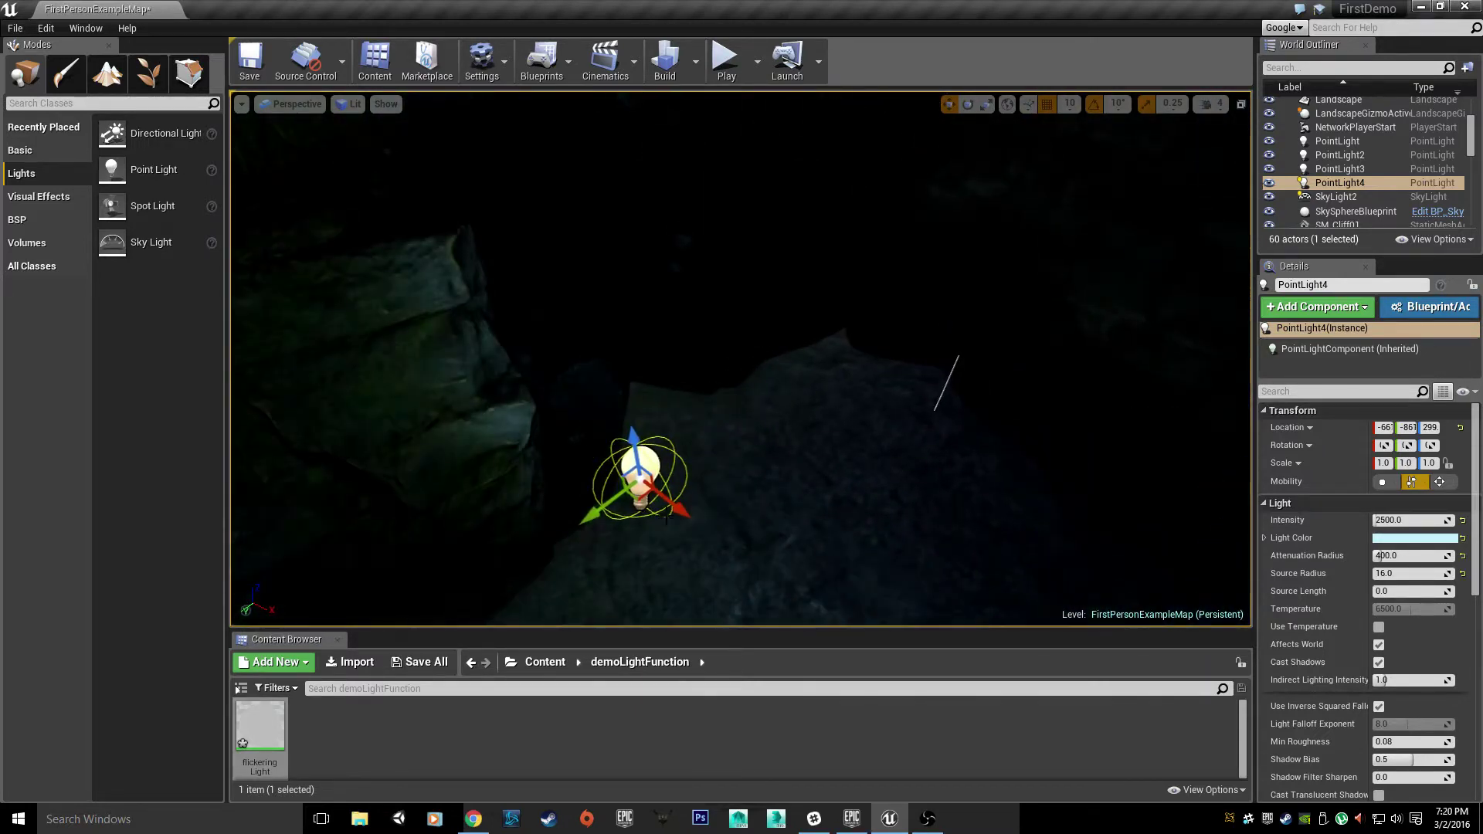
{"action": "left_click_drag", "start_coordinate": [626, 487], "coordinate": [851, 413]}
{"action": "key", "text": "f"}
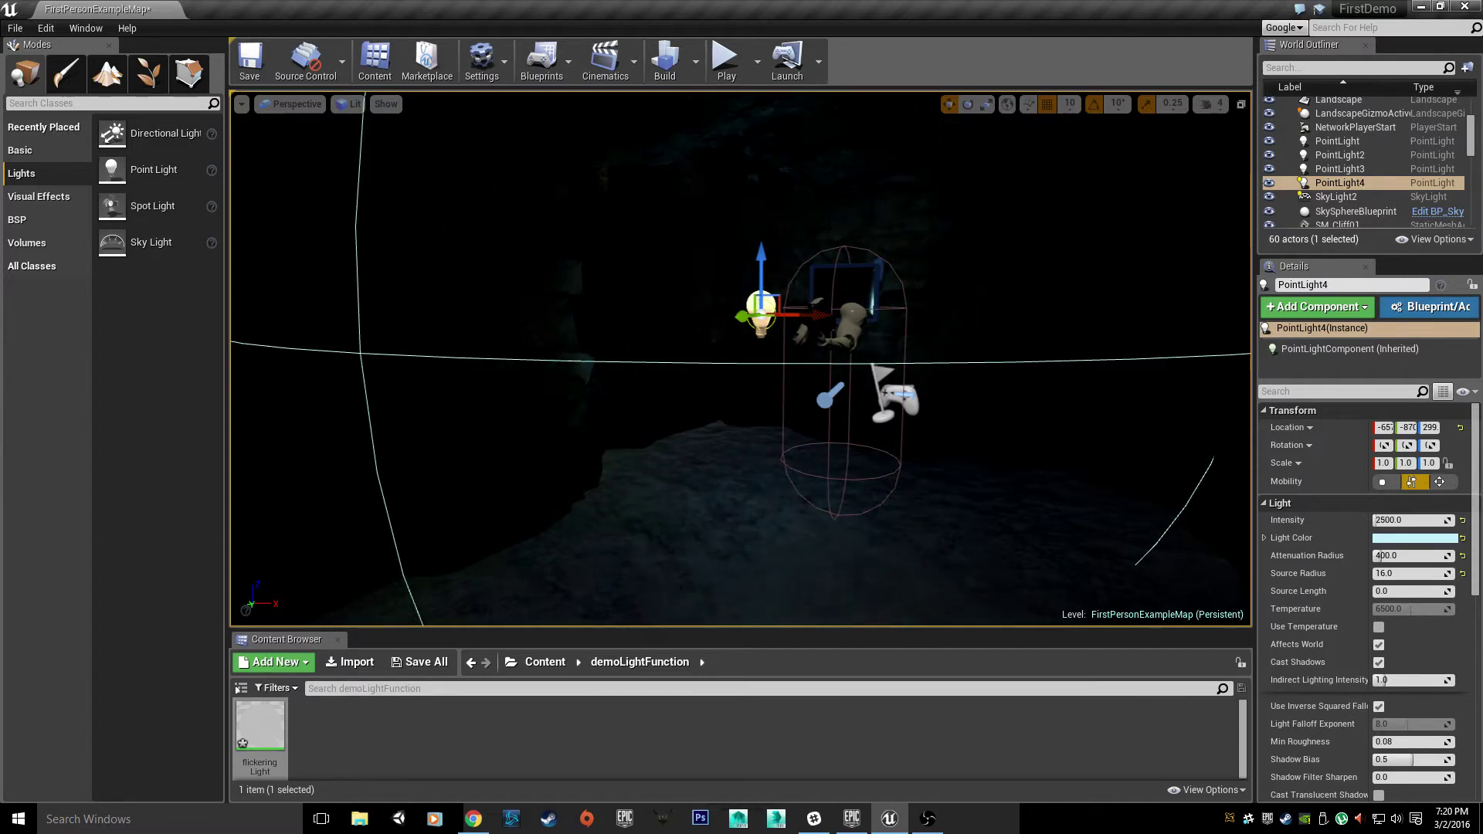
Play the level to check the flickering light in the cave, then stop the play session
{"action": "left_click", "coordinate": [735, 62]}
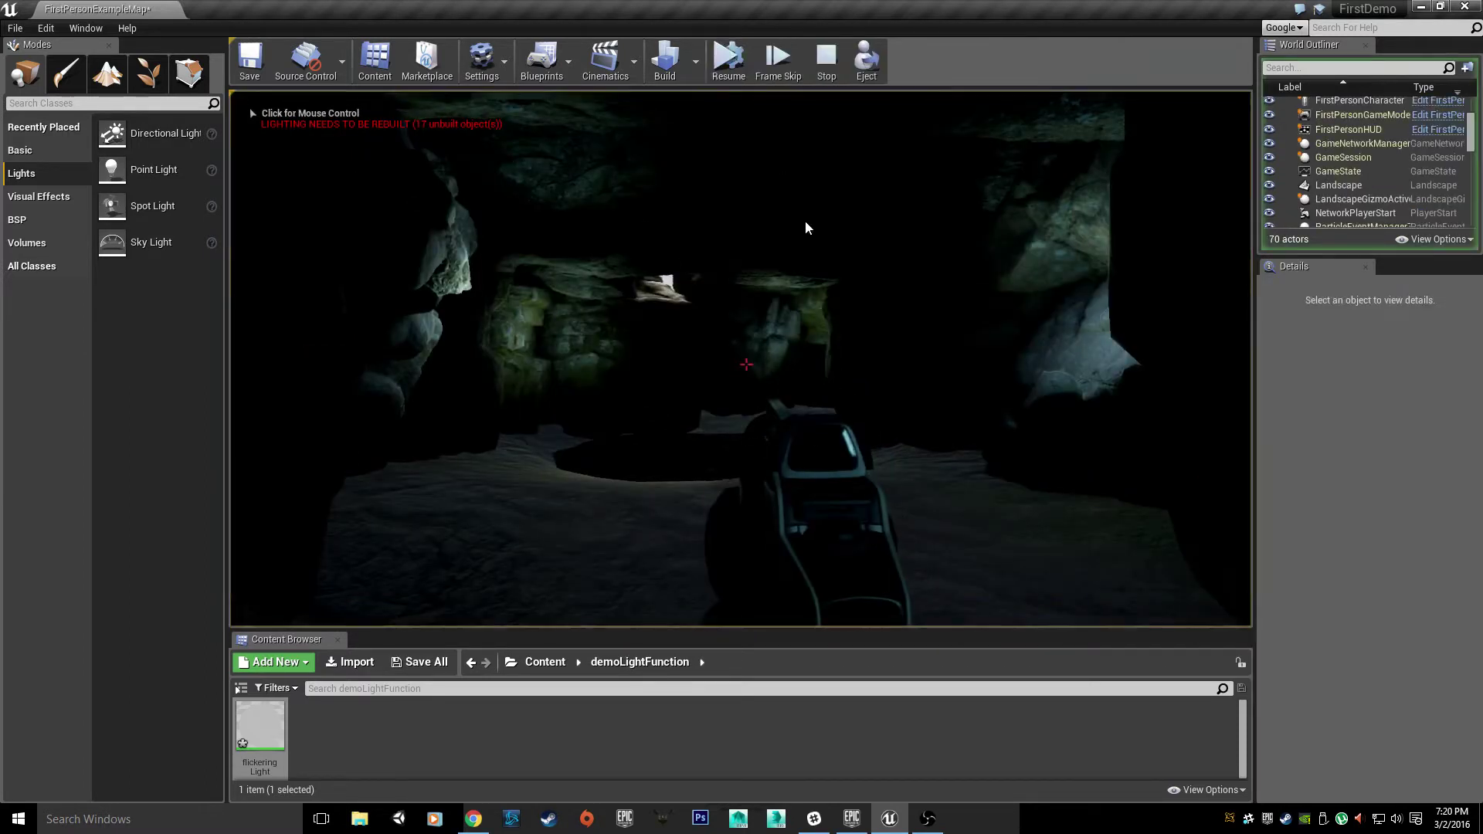
{"action": "left_click", "coordinate": [730, 60]}
{"action": "left_click", "coordinate": [798, 275]}
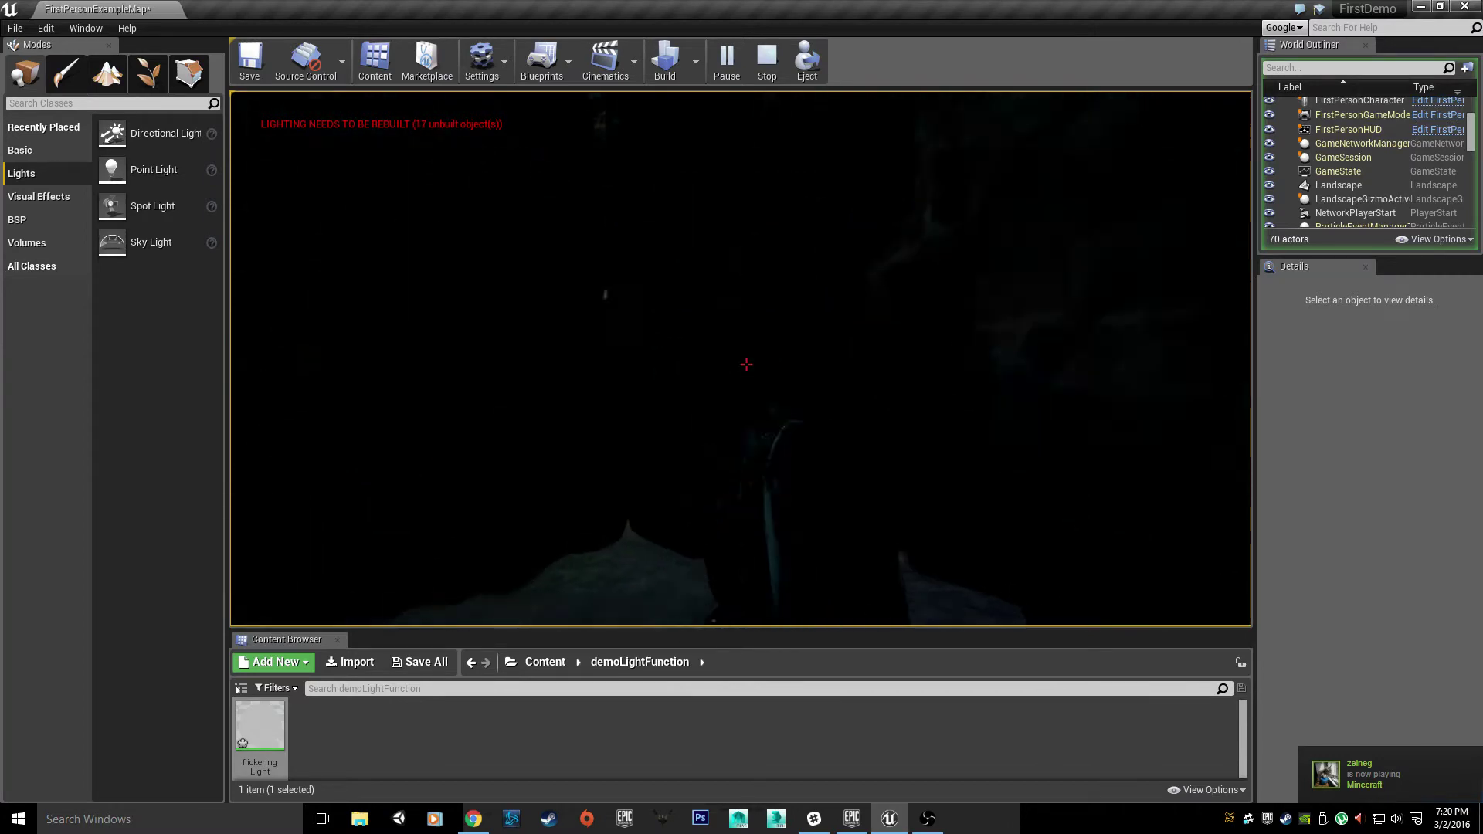
{"action": "key", "text": "Escape"}
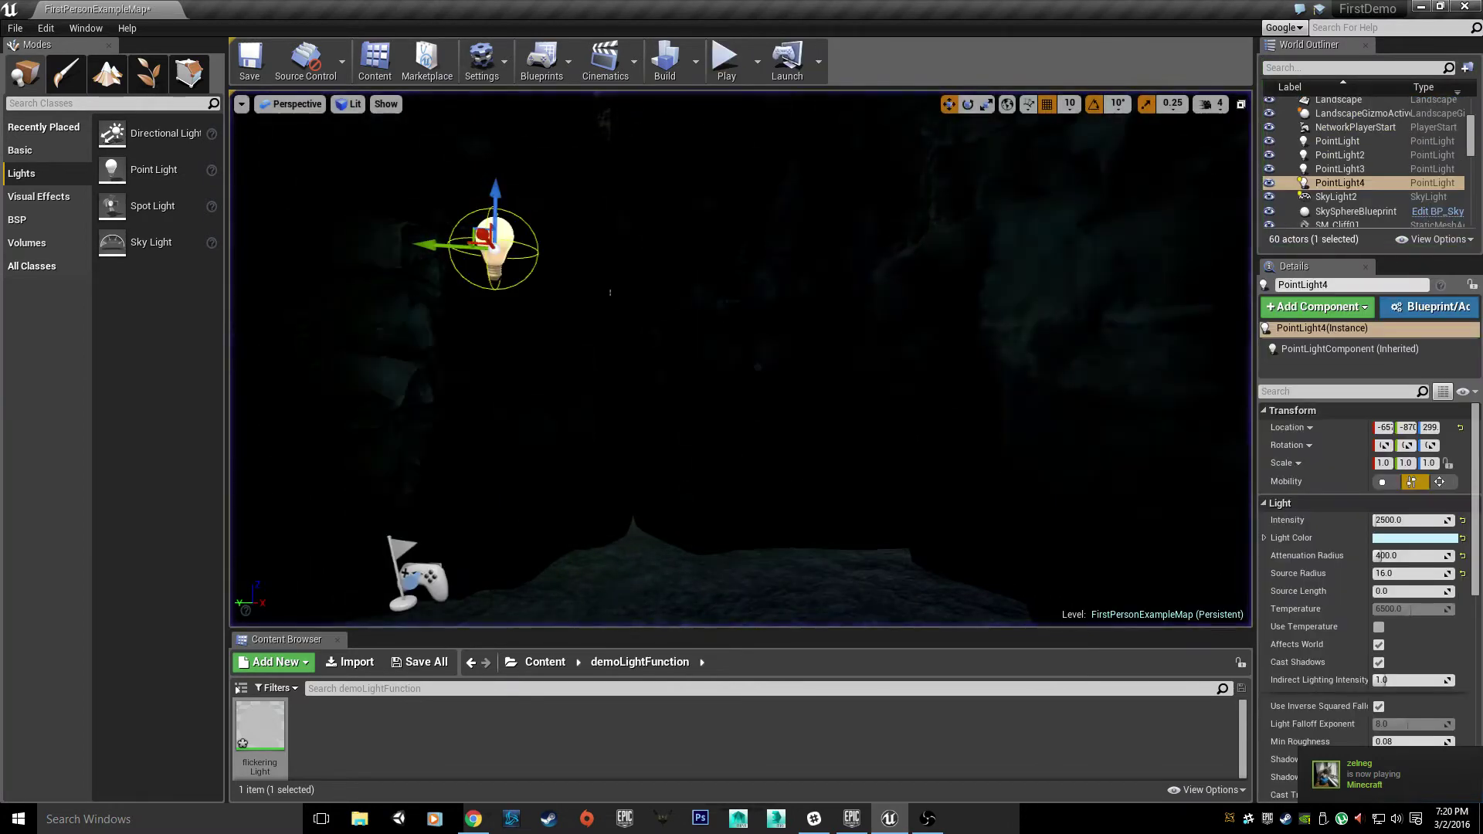
Lower PointLight4 to a Z location of about 249 and shift it slightly along X, away from the character
{"action": "right_click_drag", "start_coordinate": [742, 359], "coordinate": [765, 231]}
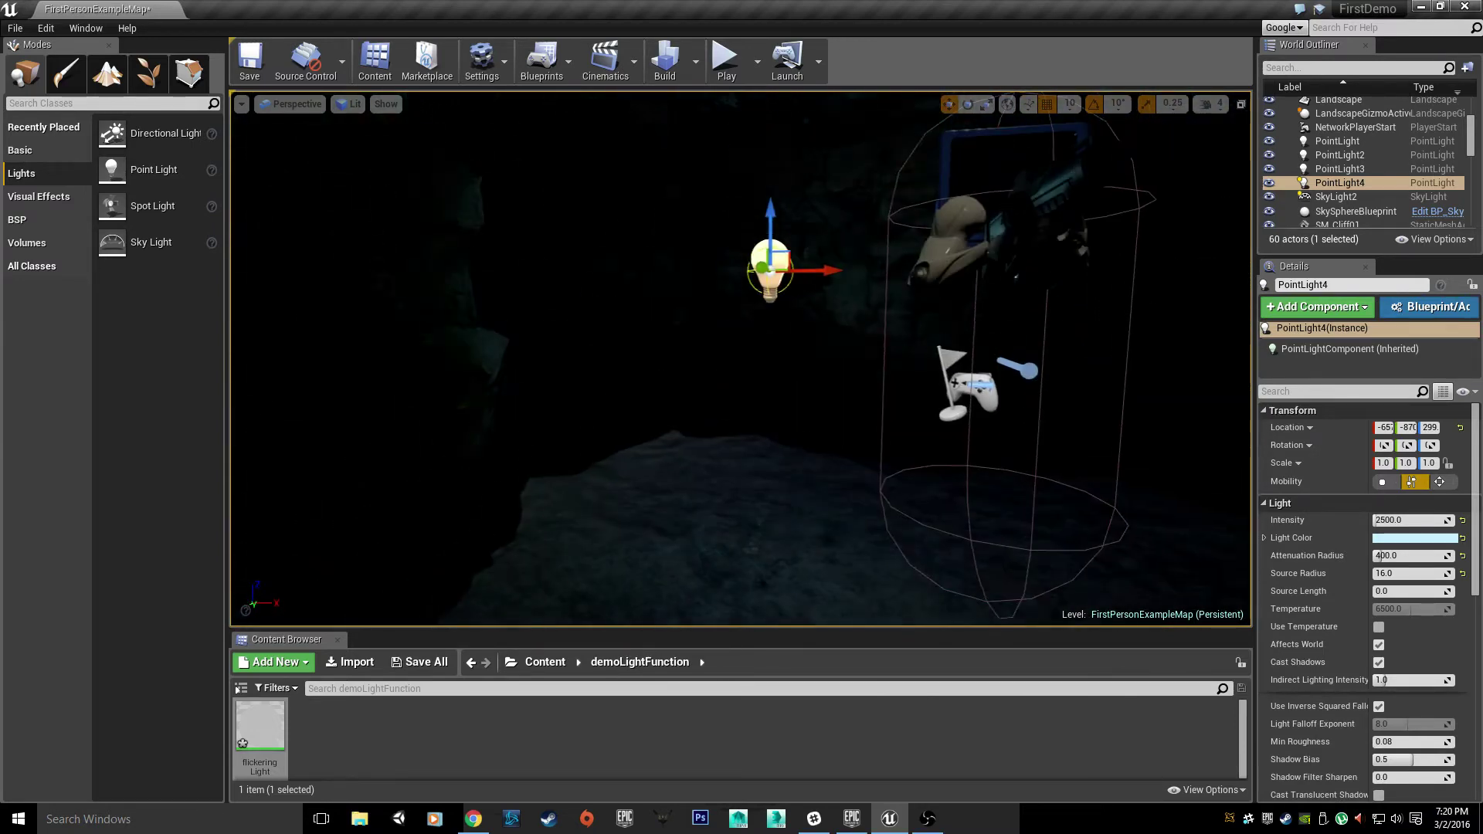
{"action": "left_click_drag", "start_coordinate": [771, 207], "coordinate": [771, 275]}
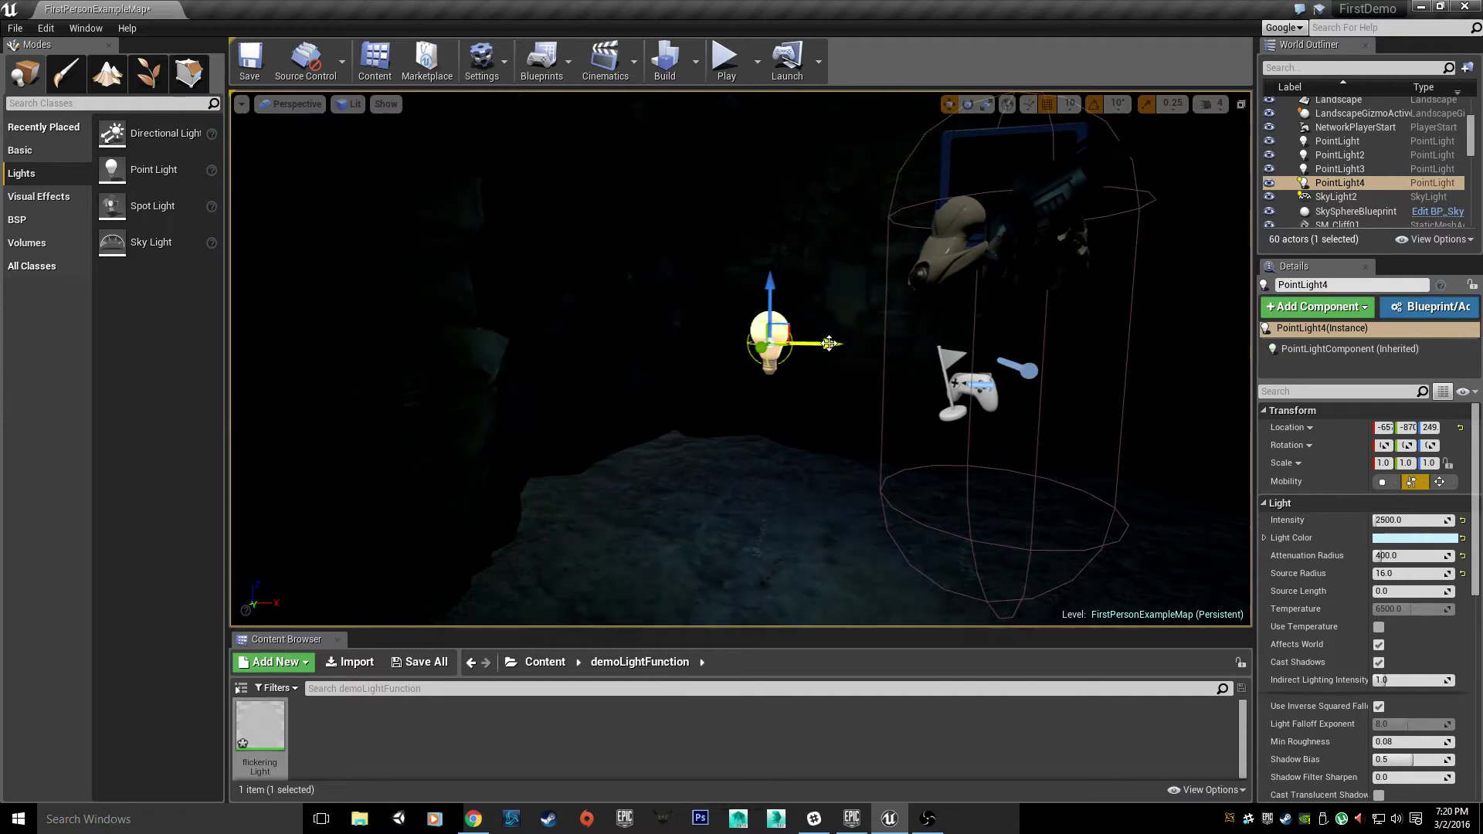
{"action": "left_click_drag", "start_coordinate": [804, 340], "coordinate": [757, 340]}
{"action": "right_click_drag", "start_coordinate": [757, 341], "coordinate": [676, 401]}
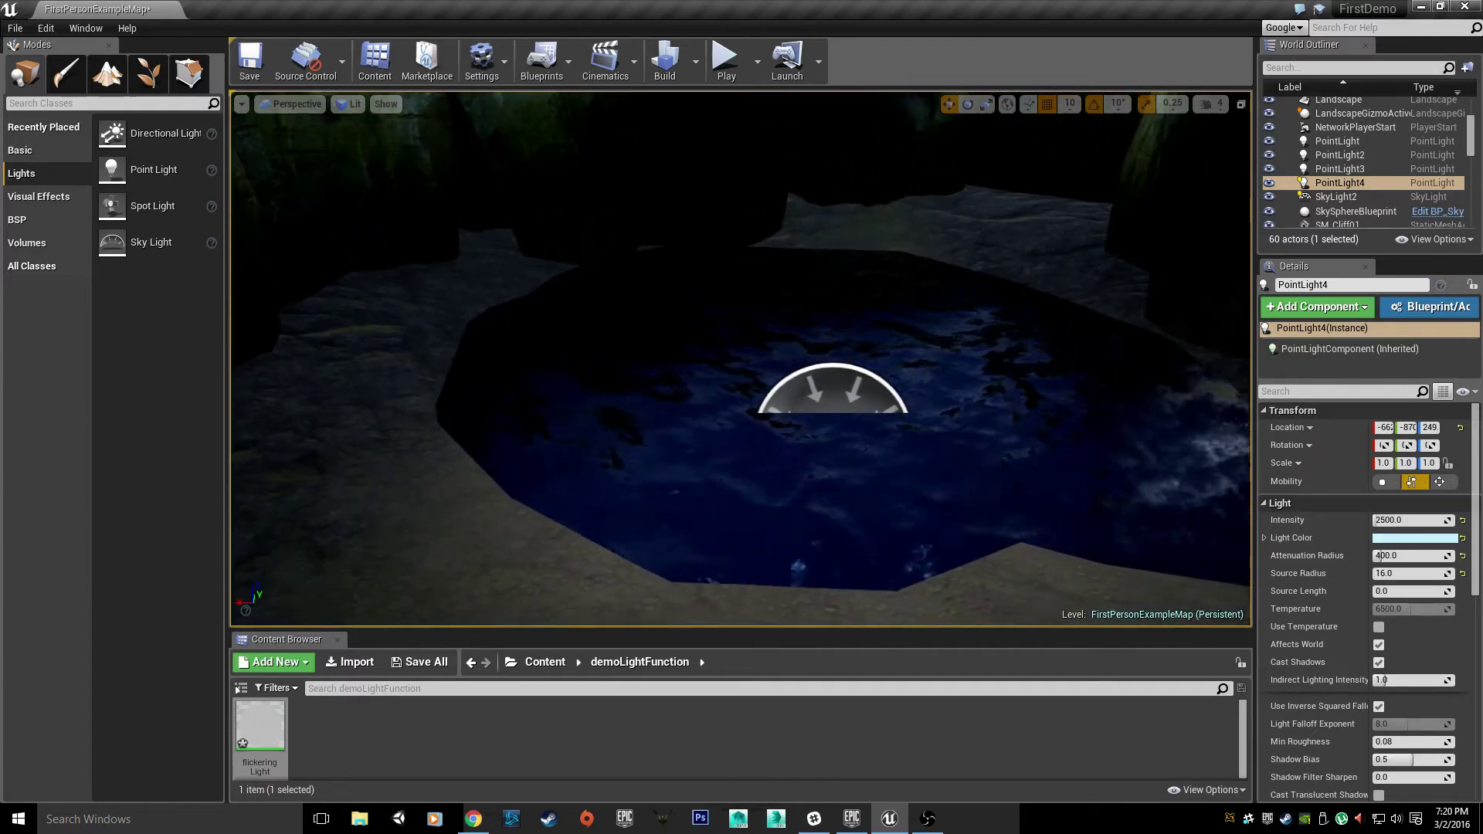